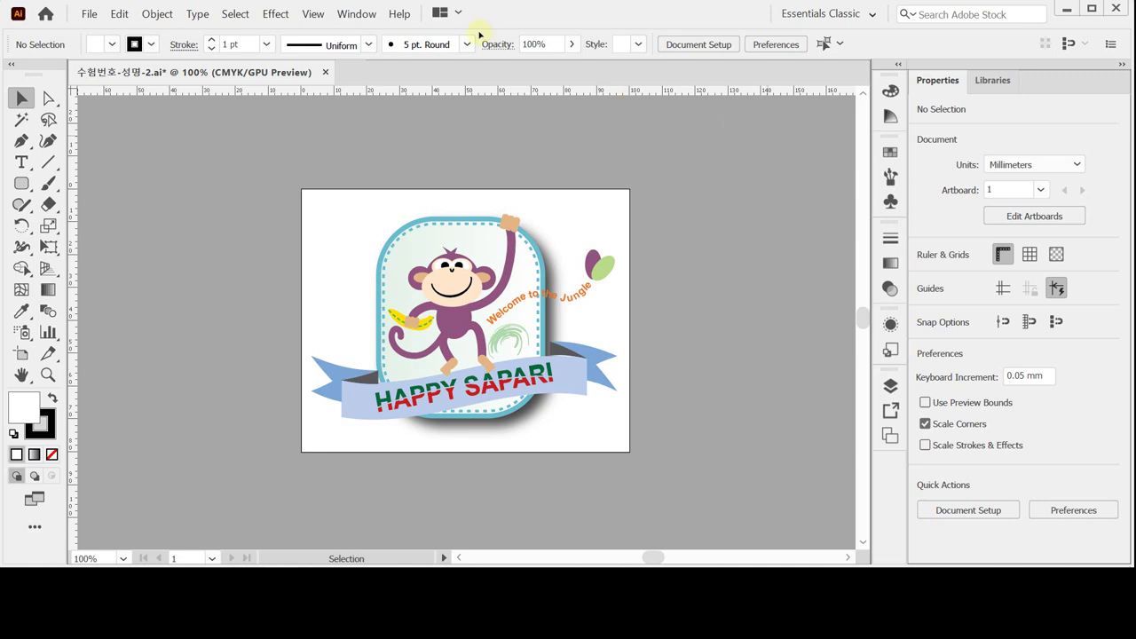
Step: Create a new CMYK document in millimetres with a width of 100 mm and a height of 80 mm
{"action": "left_click", "coordinate": [89, 13]}
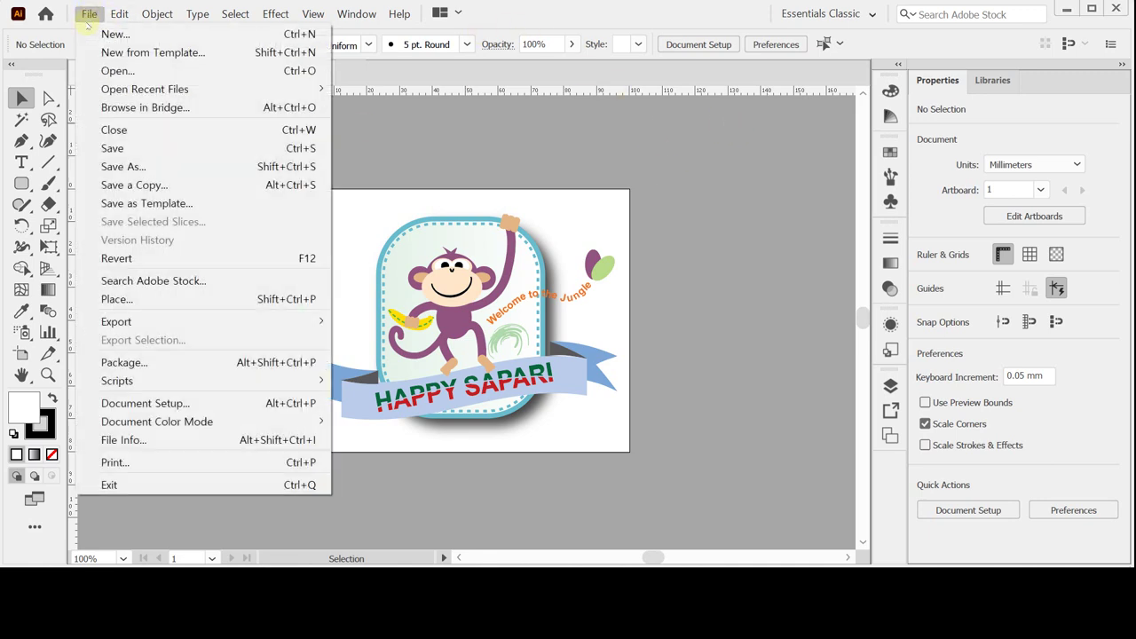
{"action": "left_click", "coordinate": [95, 34]}
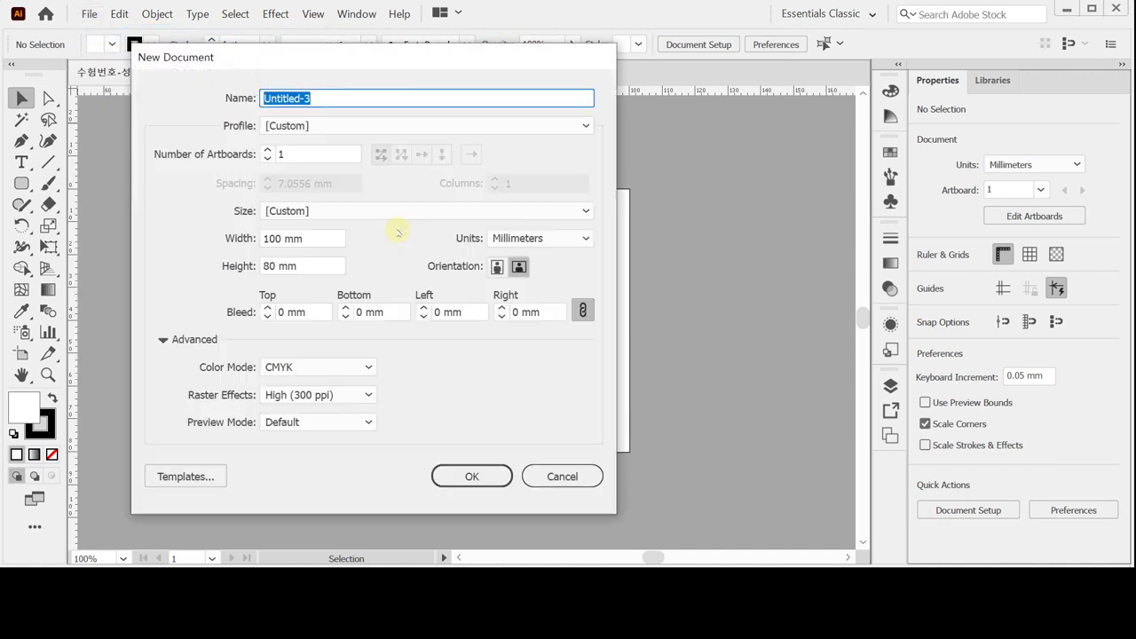
{"action": "left_click", "coordinate": [493, 238]}
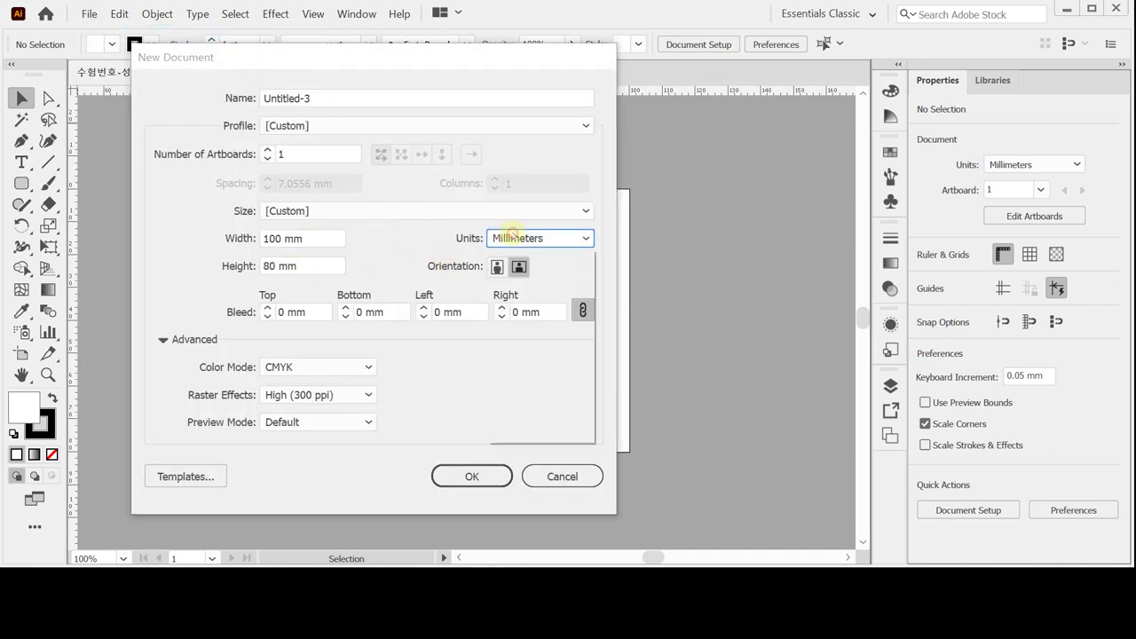
{"action": "left_click", "coordinate": [557, 394]}
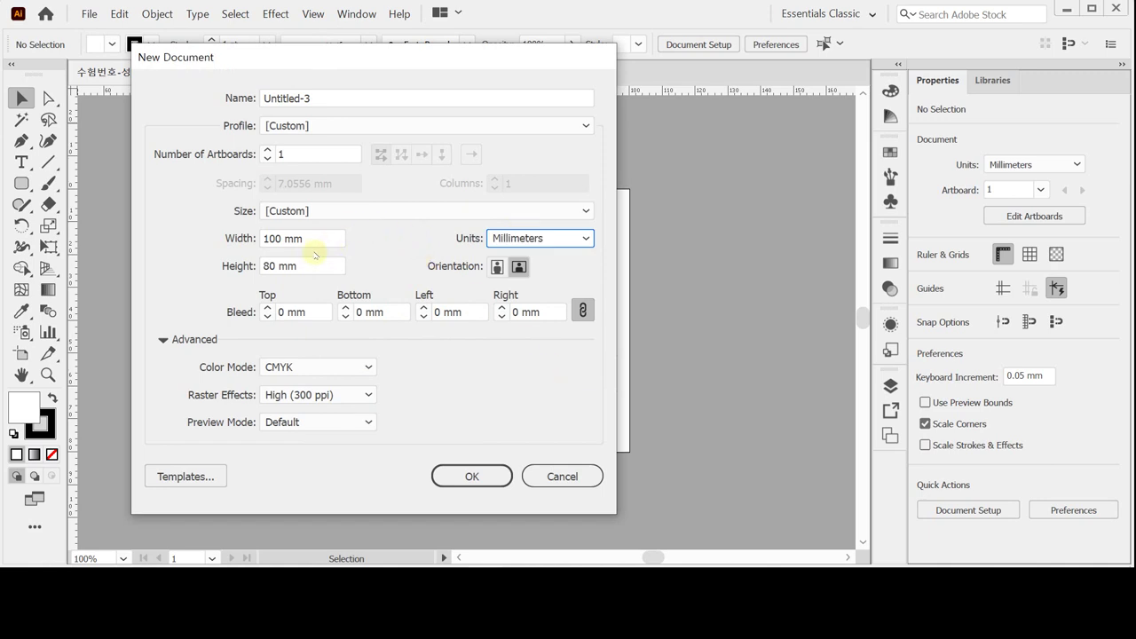
{"action": "left_click", "coordinate": [320, 239]}
{"action": "left_click", "coordinate": [314, 266]}
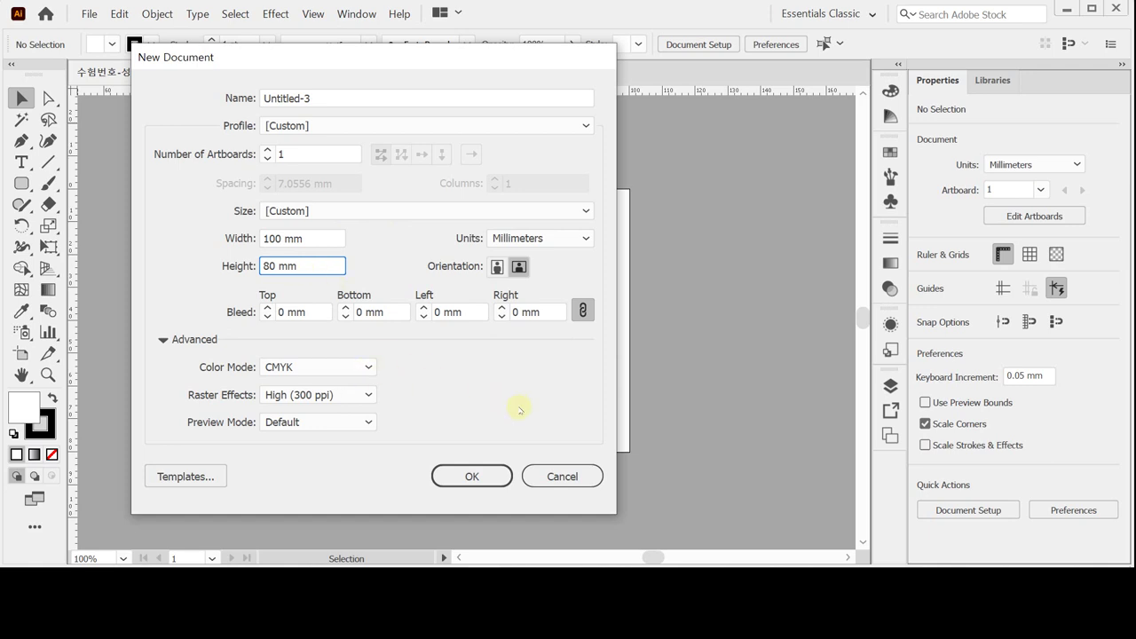
{"action": "left_click", "coordinate": [471, 477]}
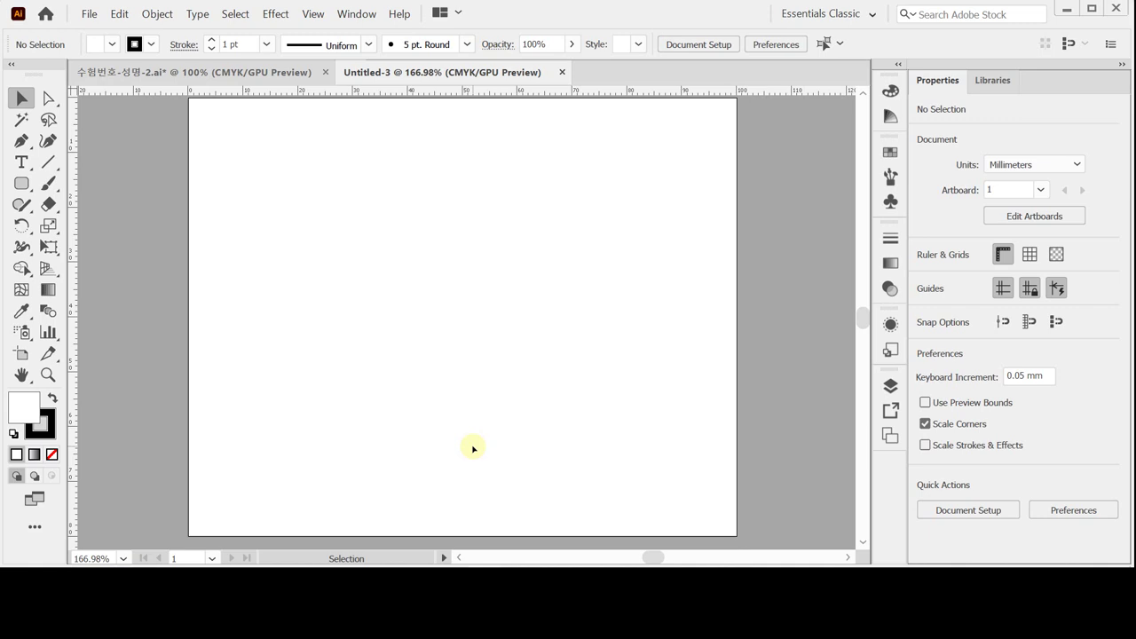
Step: Paste the crossing horizontal and vertical guides near the centre of the blank artboard
{"action": "key", "text": "a"}
{"action": "key", "text": "v"}
{"action": "key", "text": "ctrl+v"}
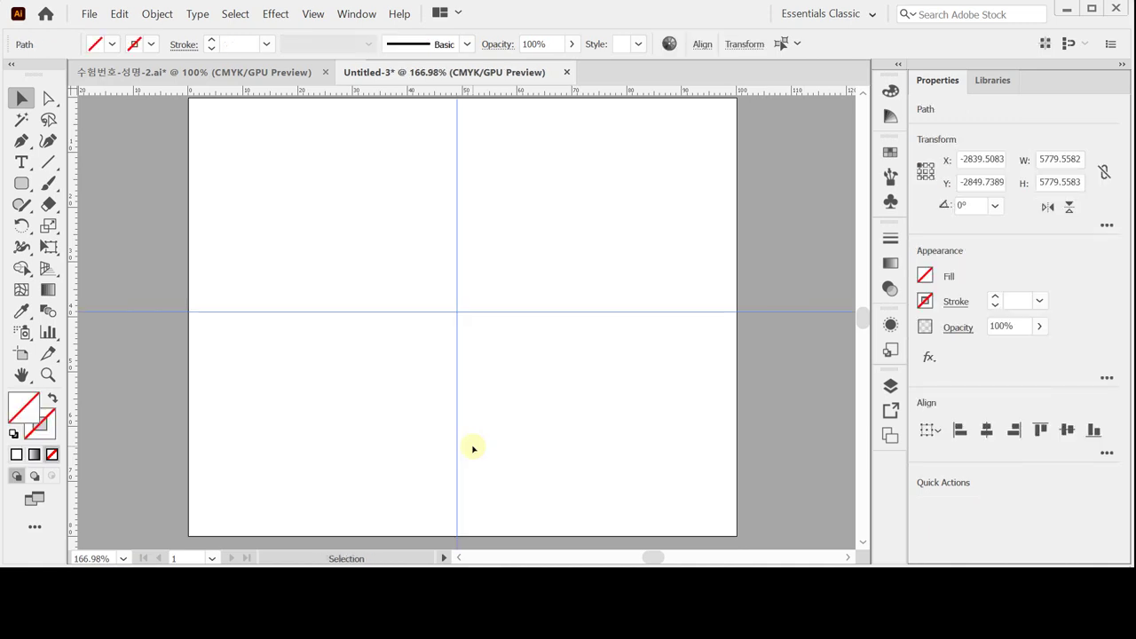
{"action": "key", "text": "a"}
Step: Save the document in the GTQ folder as 수험번호-성명-2 in Adobe Illustrator format, version Illustrator 2020
{"action": "key", "text": "ctrl+s"}
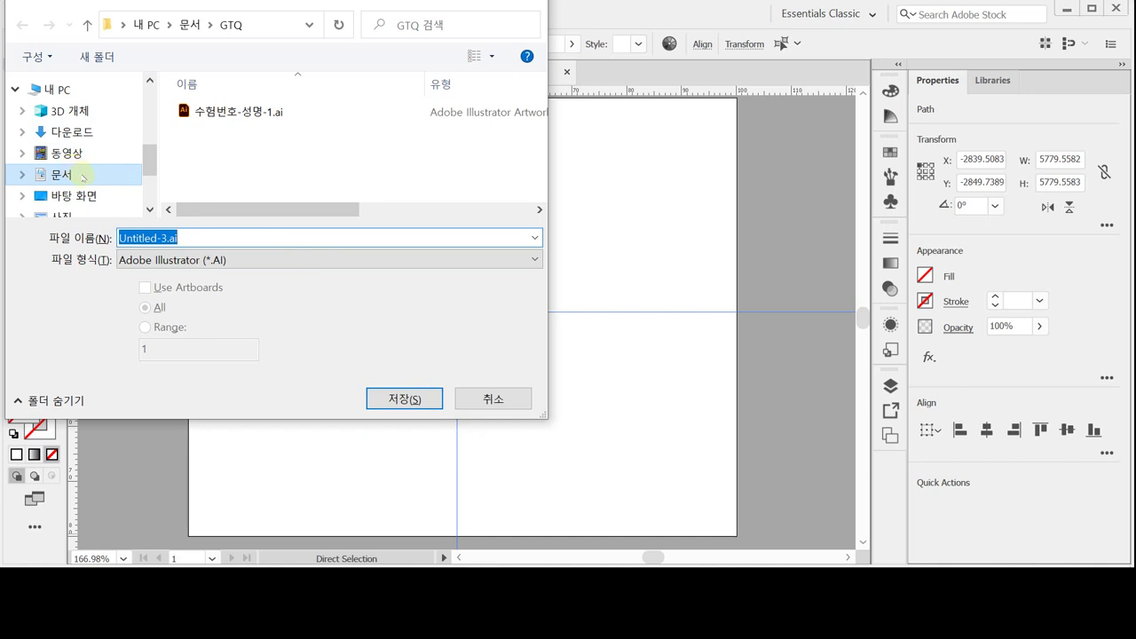
{"action": "left_click", "coordinate": [246, 111]}
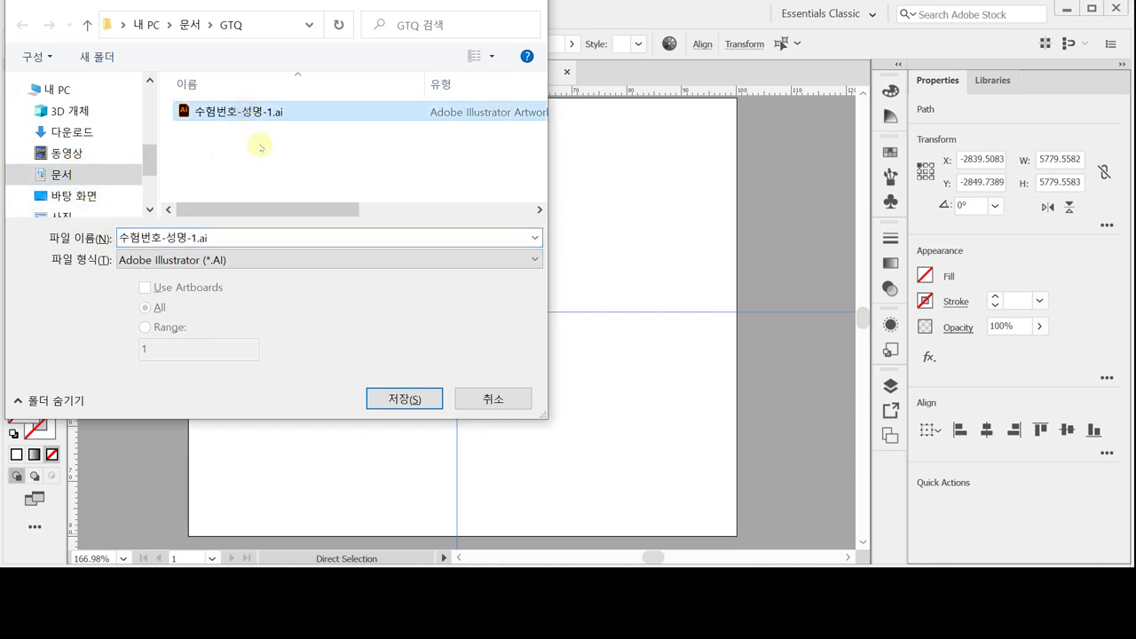
{"action": "left_click", "coordinate": [189, 238]}
{"action": "left_click_drag", "start_coordinate": [192, 237], "coordinate": [217, 240]}
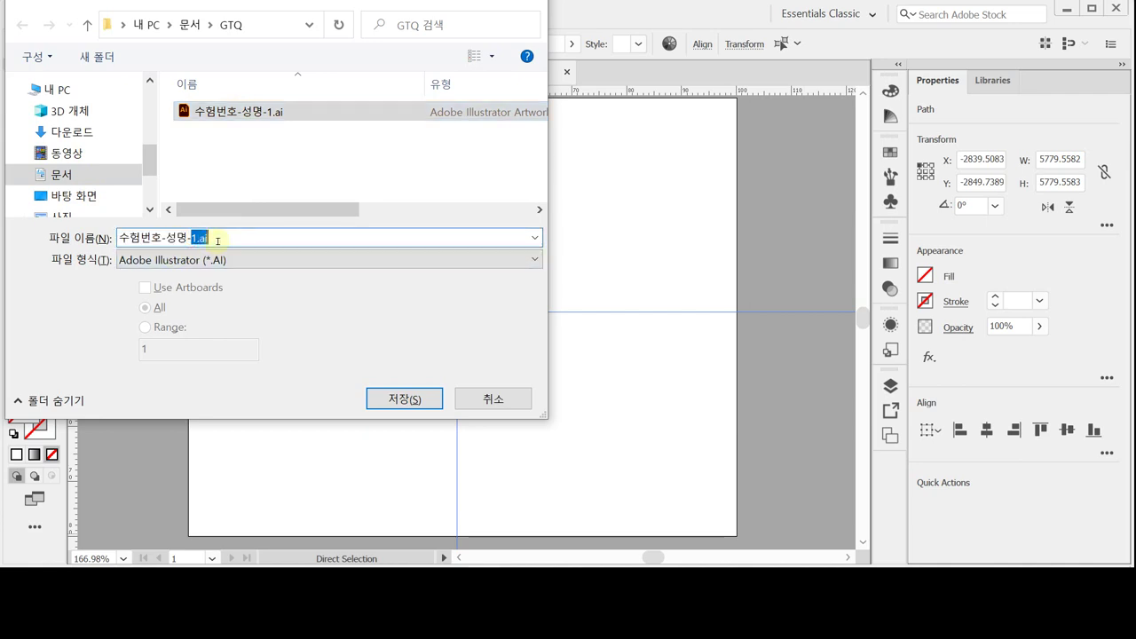
{"action": "type", "text": "2"}
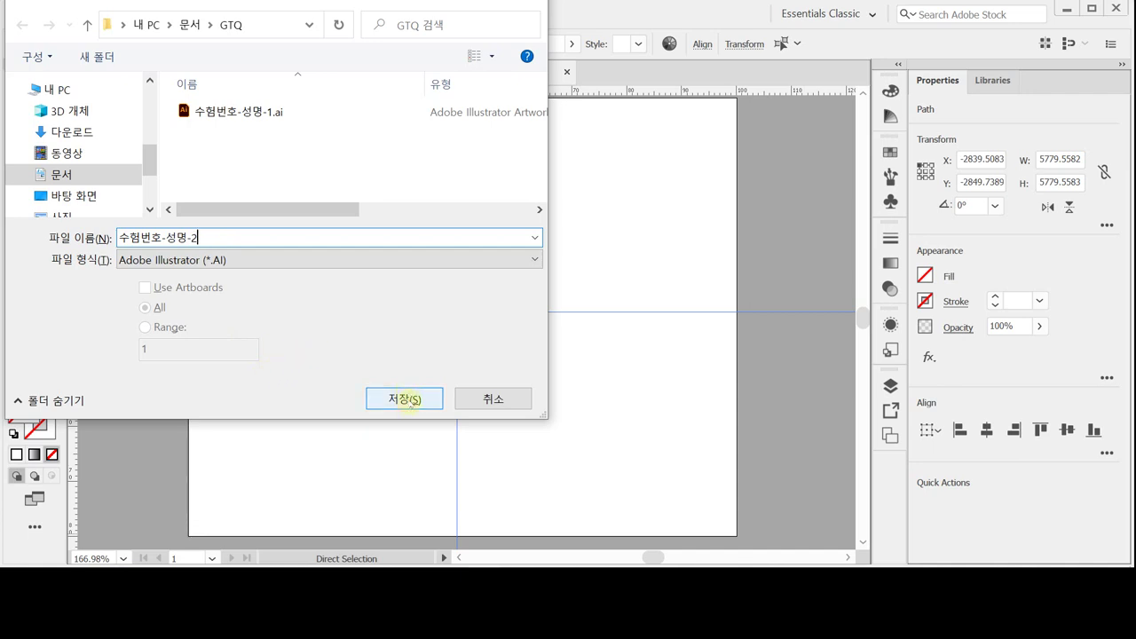
{"action": "left_click", "coordinate": [409, 399]}
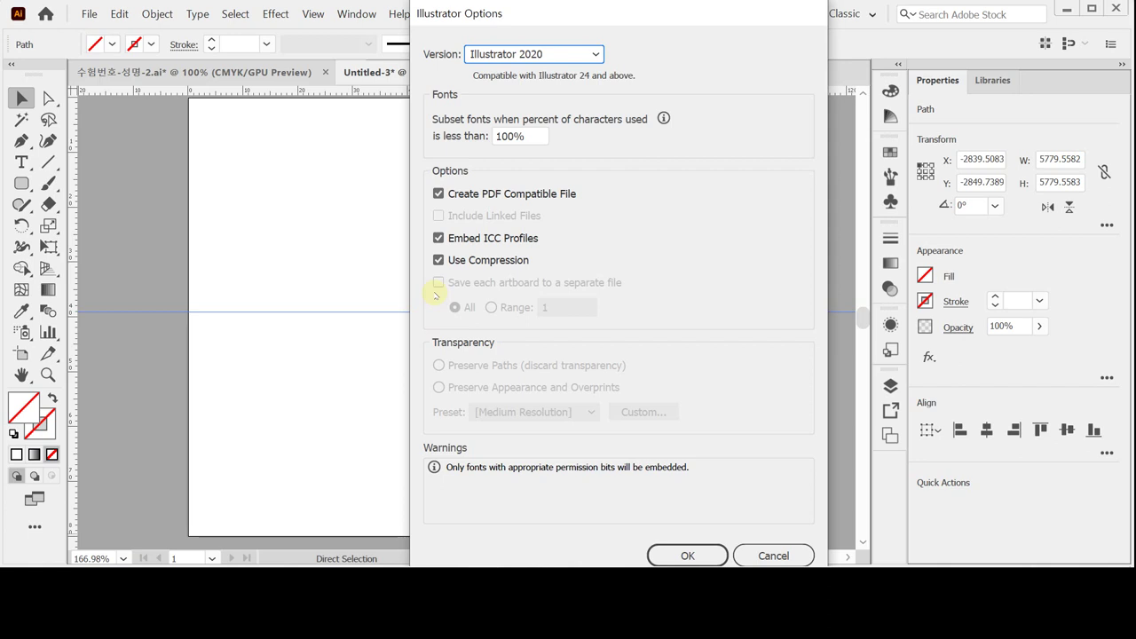
{"action": "key", "text": "Escape"}
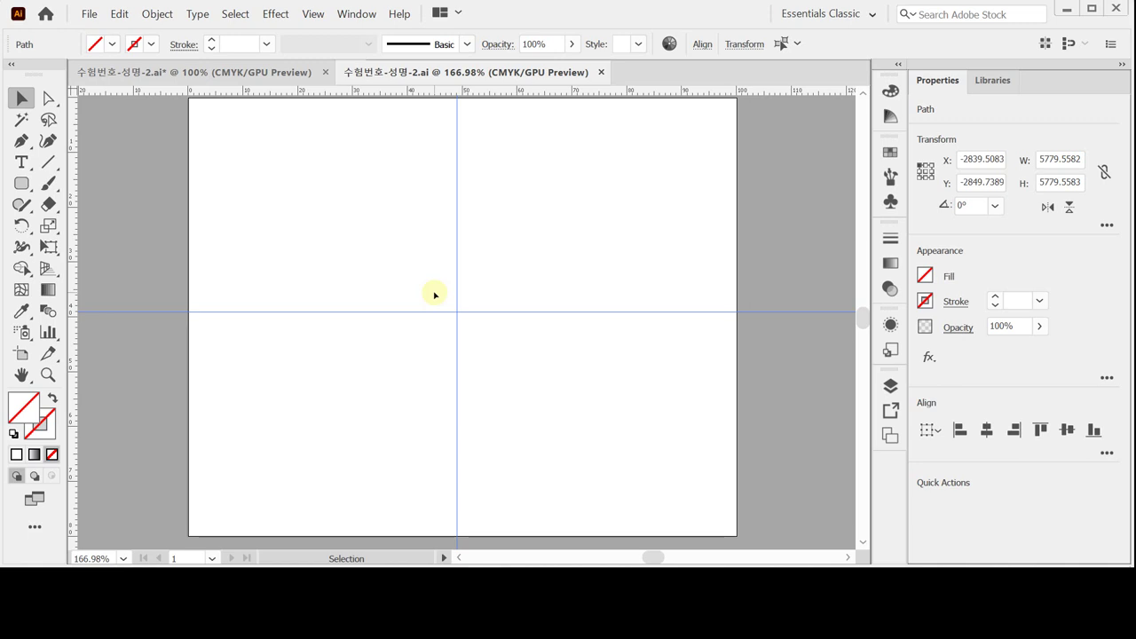
Step: Detach the shape tools into a floating palette and place it over the artboard's upper-left corner
{"action": "left_click", "coordinate": [20, 183]}
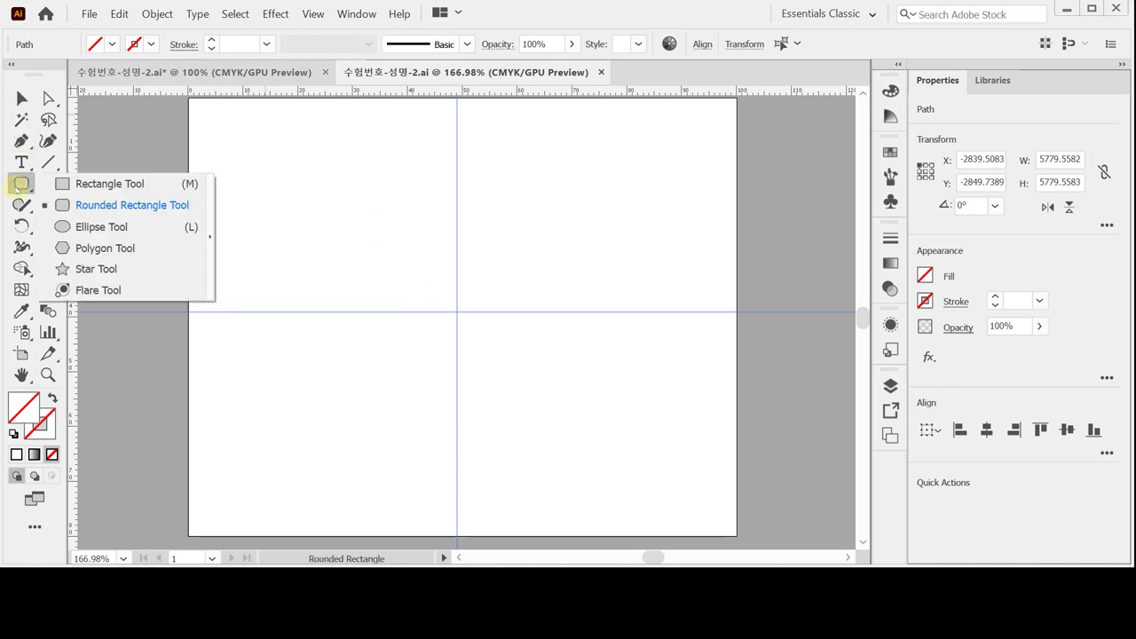
{"action": "left_click_drag", "start_coordinate": [20, 184], "coordinate": [209, 236]}
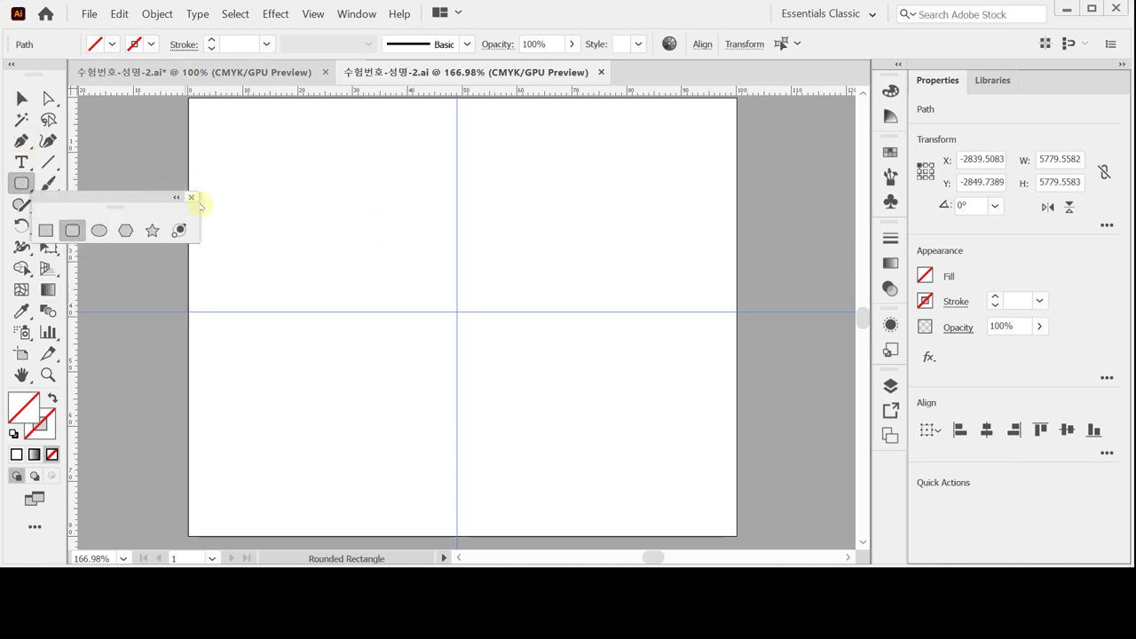
{"action": "left_click_drag", "start_coordinate": [148, 196], "coordinate": [228, 127]}
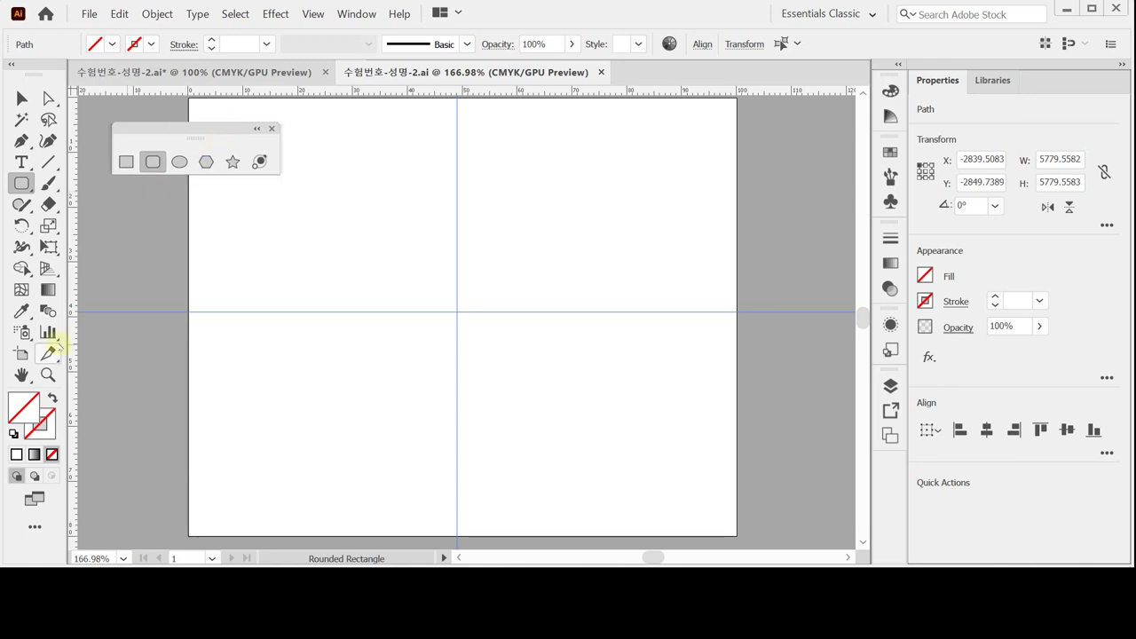
Step: Restore the default fill and stroke and create a 50 x 60 mm rounded rectangle with 17 mm corner radius, centred on the guide intersection
{"action": "left_click", "coordinate": [13, 434]}
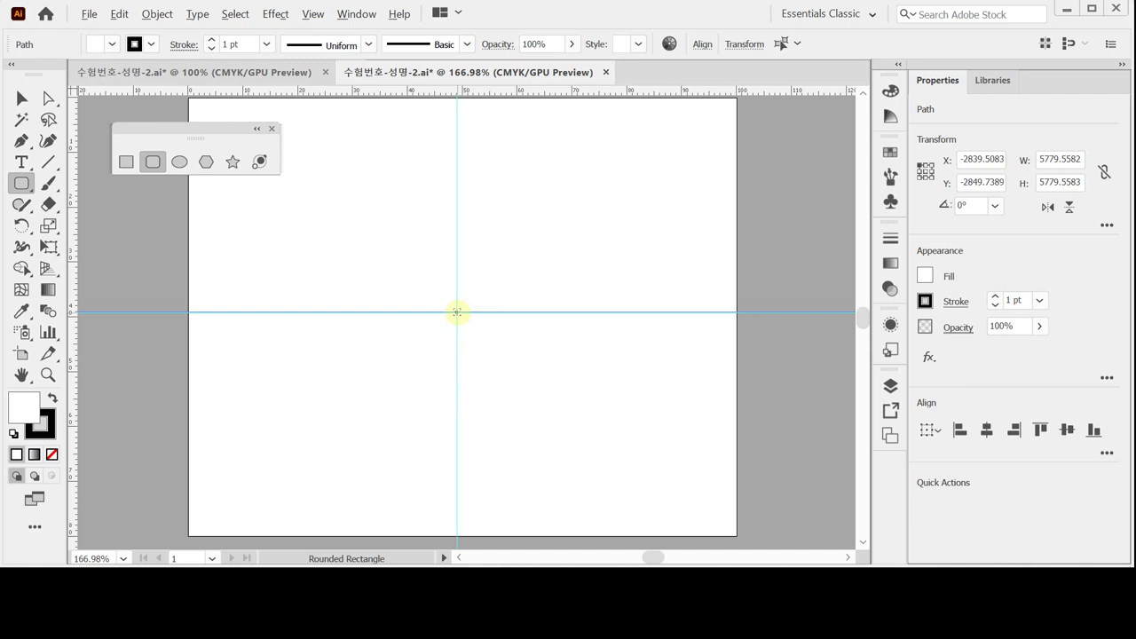
{"action": "left_click", "coordinate": [456, 312]}
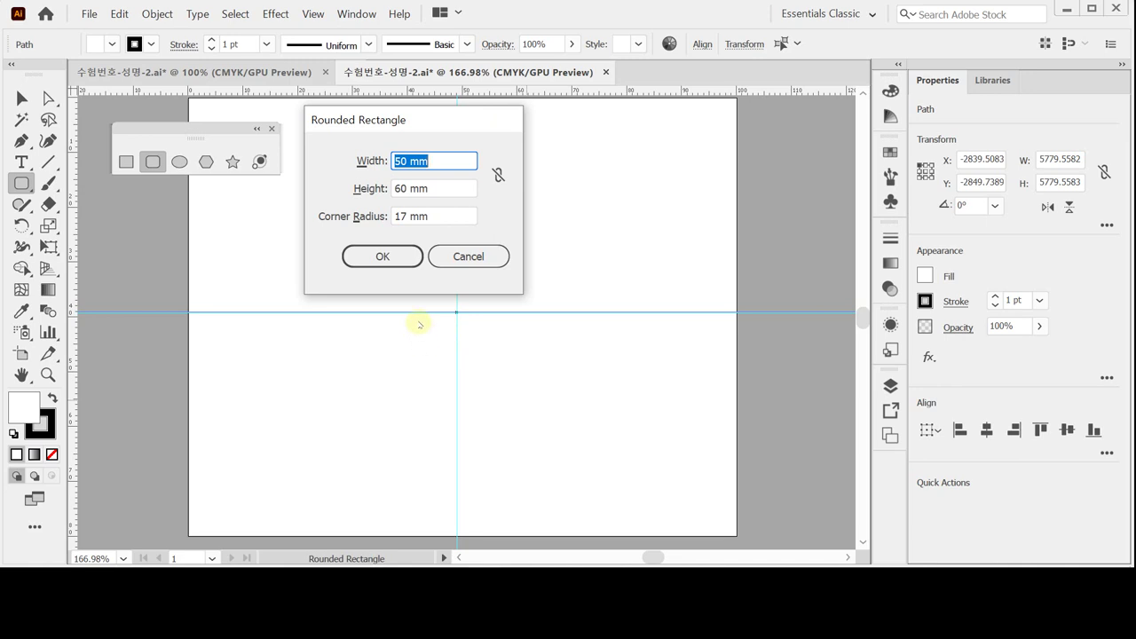
{"action": "key", "text": "Tab"}
{"action": "key", "text": "Tab"}
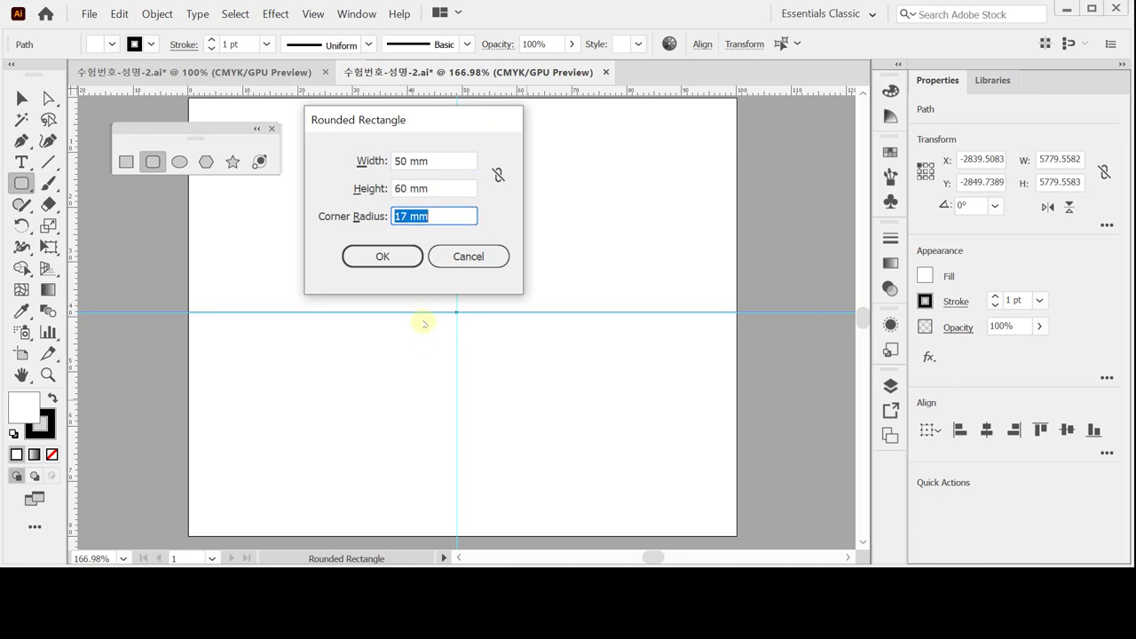
{"action": "key", "text": "Return"}
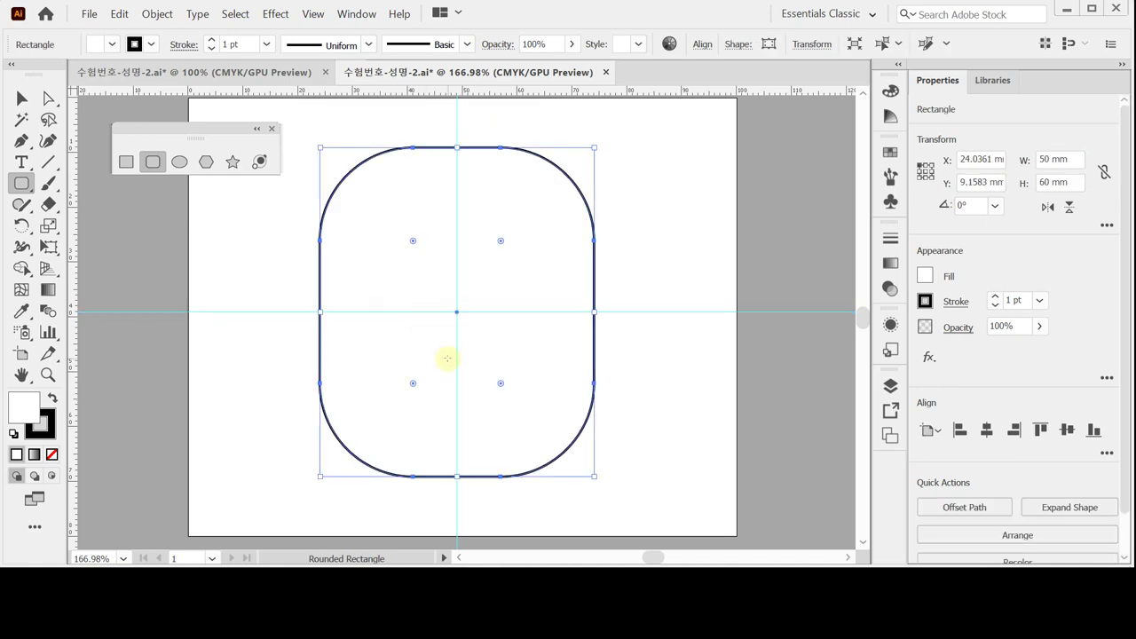
Step: Float the Stroke settings beside the rounded rectangle and expand them to show the cap, corner and dashed-line options
{"action": "left_click_drag", "start_coordinate": [881, 243], "coordinate": [688, 117]}
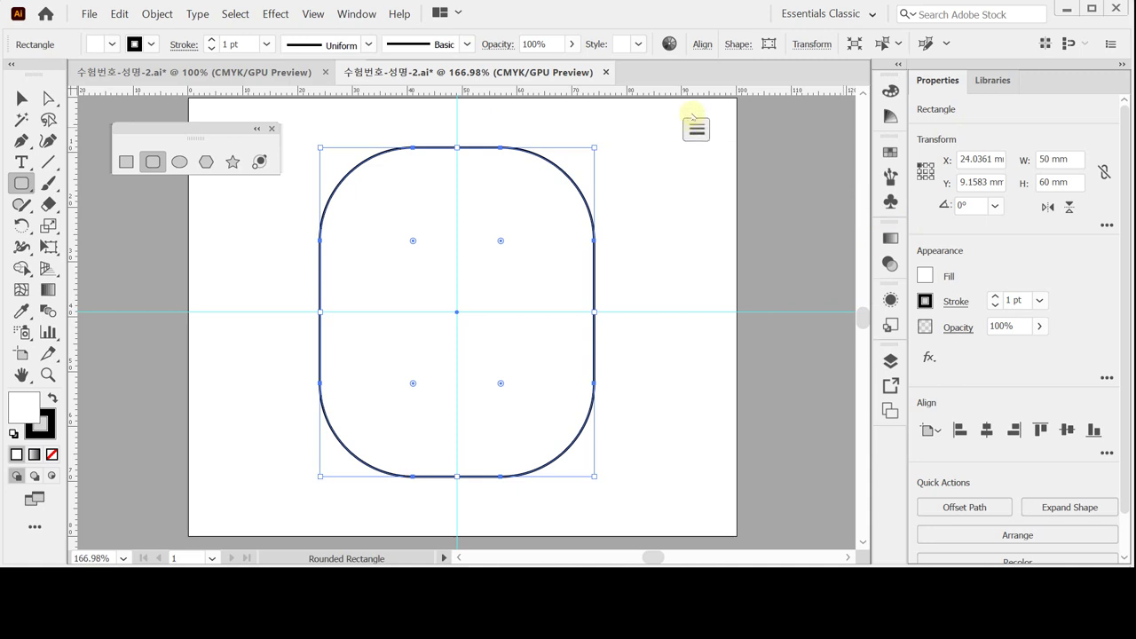
{"action": "left_click", "coordinate": [696, 124]}
{"action": "left_click", "coordinate": [699, 125]}
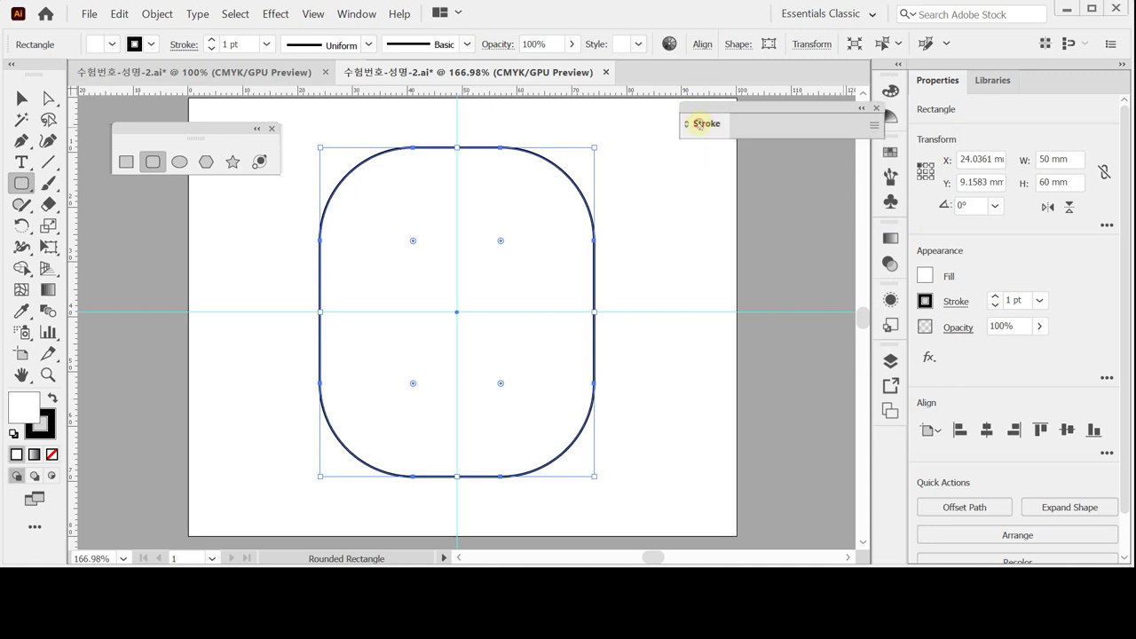
{"action": "left_click", "coordinate": [699, 120]}
{"action": "left_click_drag", "start_coordinate": [700, 112], "coordinate": [664, 163]}
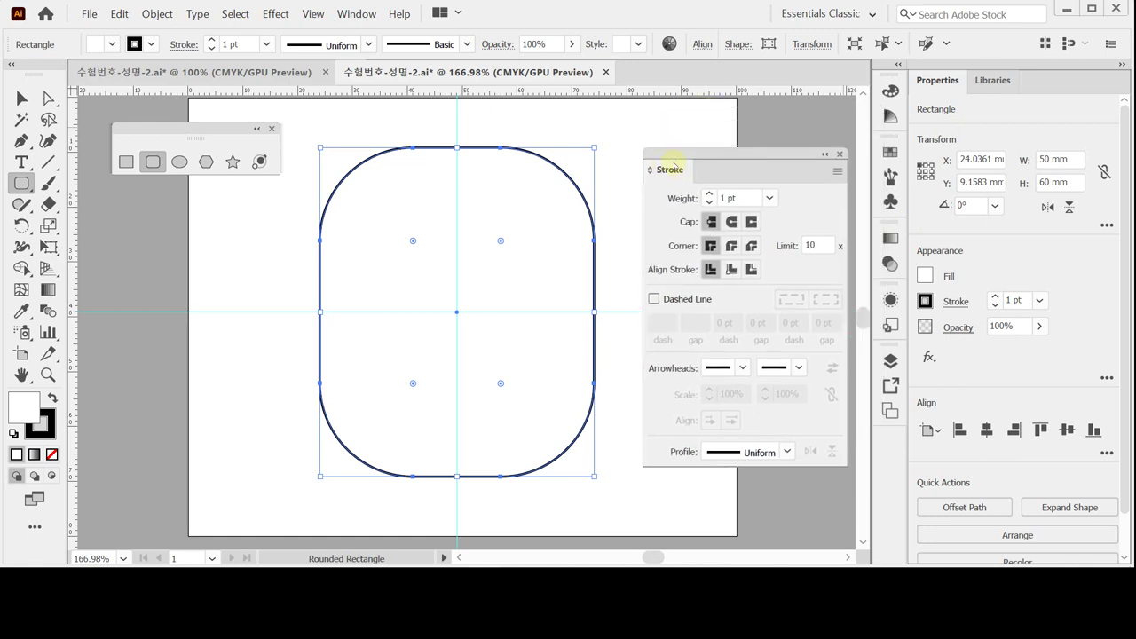
{"action": "left_click", "coordinate": [667, 174]}
Step: Float the Color settings above the Stroke settings and expand them to show the CMYK sliders
{"action": "left_click_drag", "start_coordinate": [875, 91], "coordinate": [662, 64]}
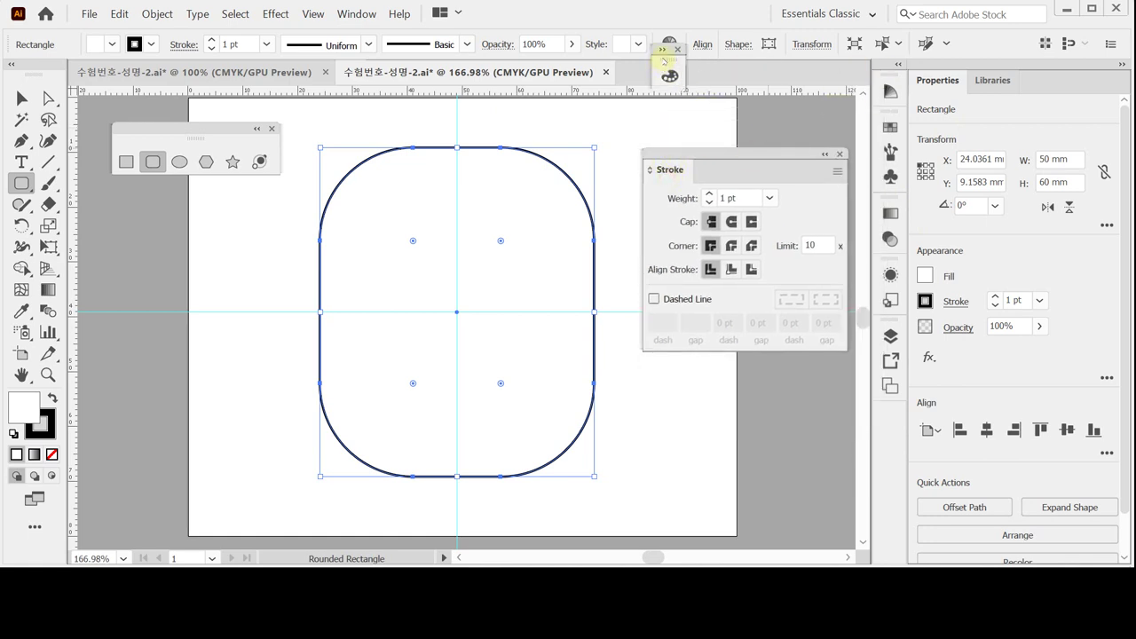
{"action": "left_click", "coordinate": [668, 70]}
{"action": "left_click", "coordinate": [668, 69]}
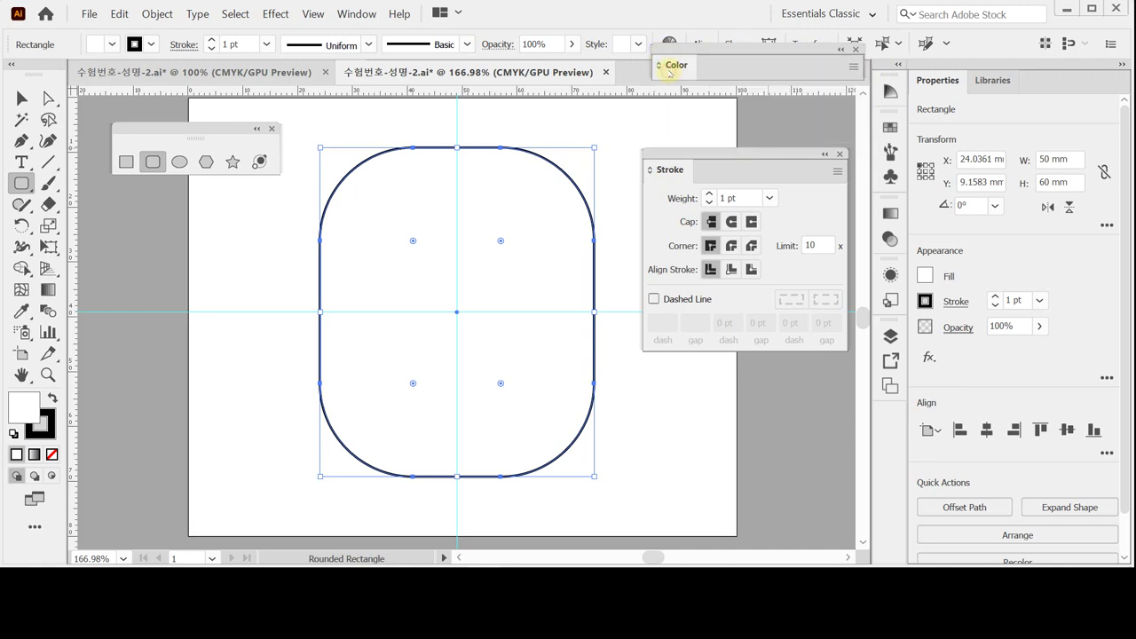
{"action": "left_click", "coordinate": [666, 69]}
Step: Turn on the dashed line for the rectangle's stroke and attach the Stroke settings beneath the Color settings
{"action": "left_click", "coordinate": [690, 302]}
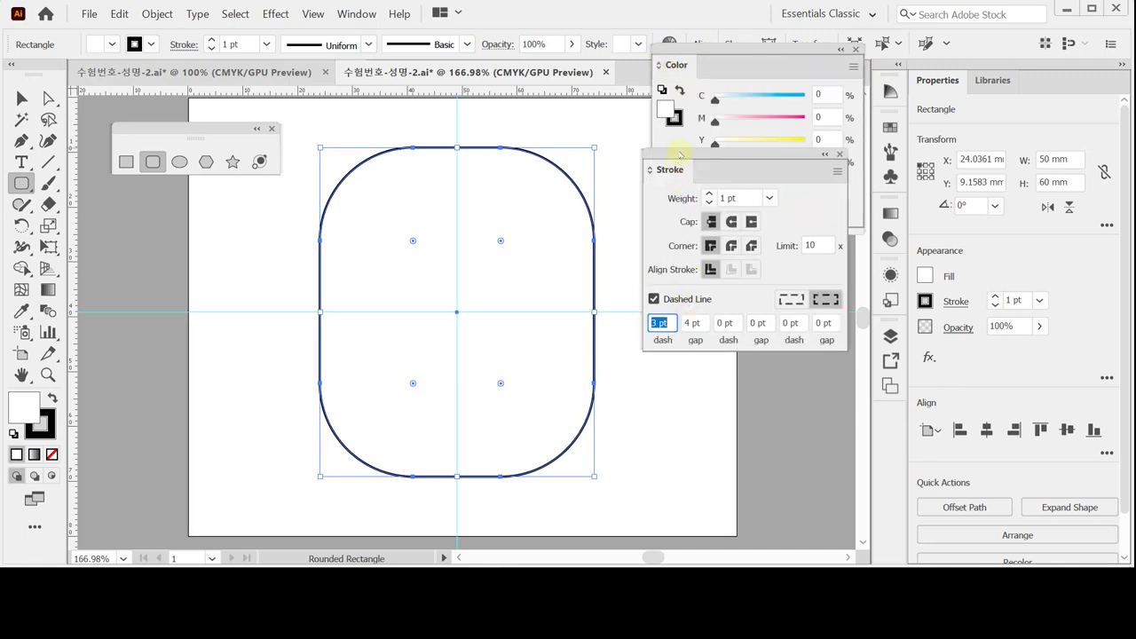
{"action": "left_click_drag", "start_coordinate": [684, 147], "coordinate": [684, 229]}
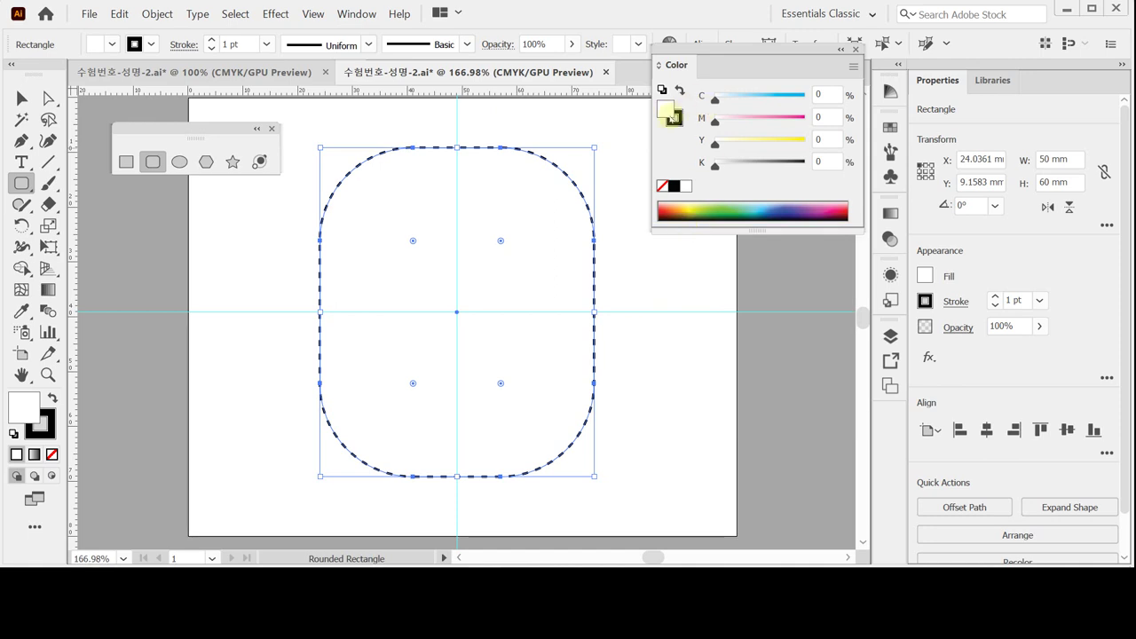
{"action": "left_click", "coordinate": [677, 66]}
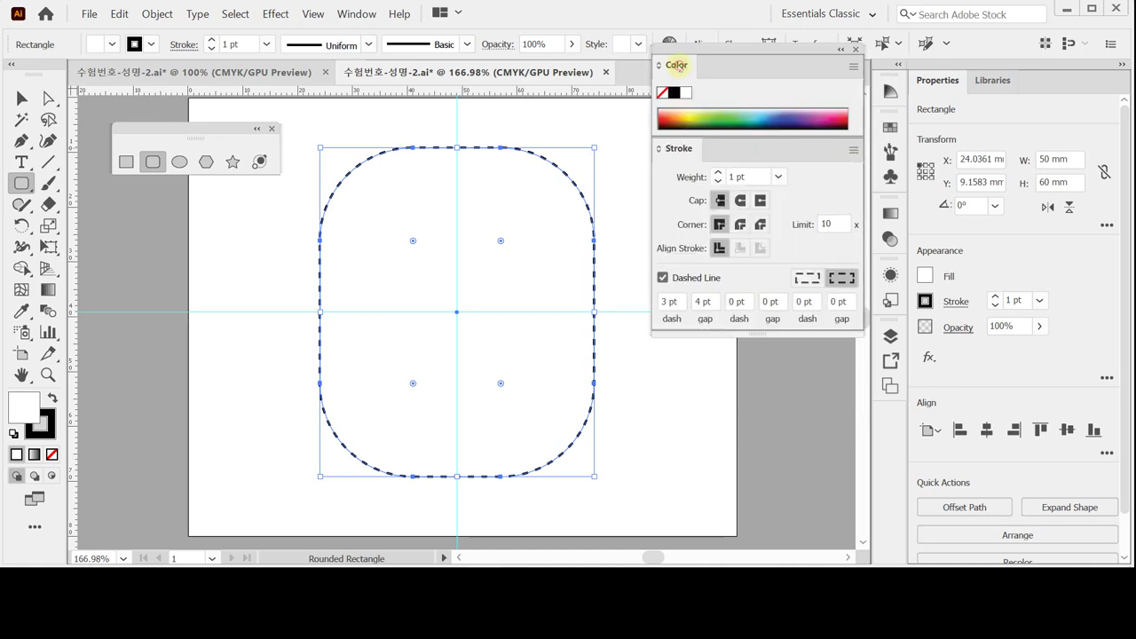
{"action": "left_click", "coordinate": [677, 66]}
{"action": "left_click", "coordinate": [677, 66]}
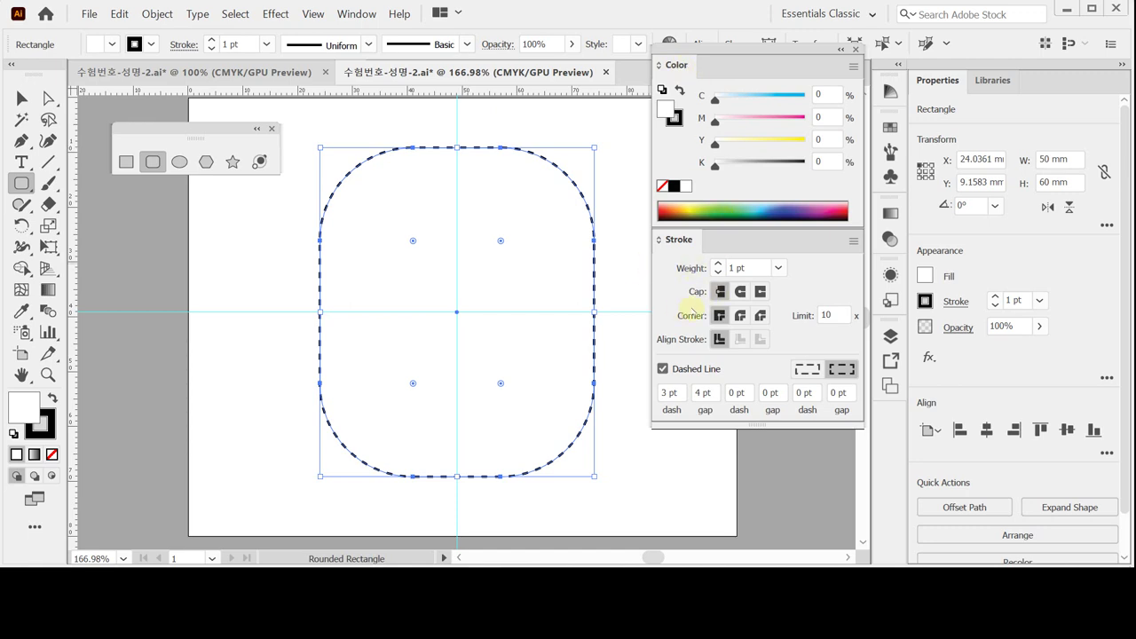
Step: Turn off the rounded rectangle's dashed line and set its stroke weight to 4 pt
{"action": "left_click", "coordinate": [667, 368]}
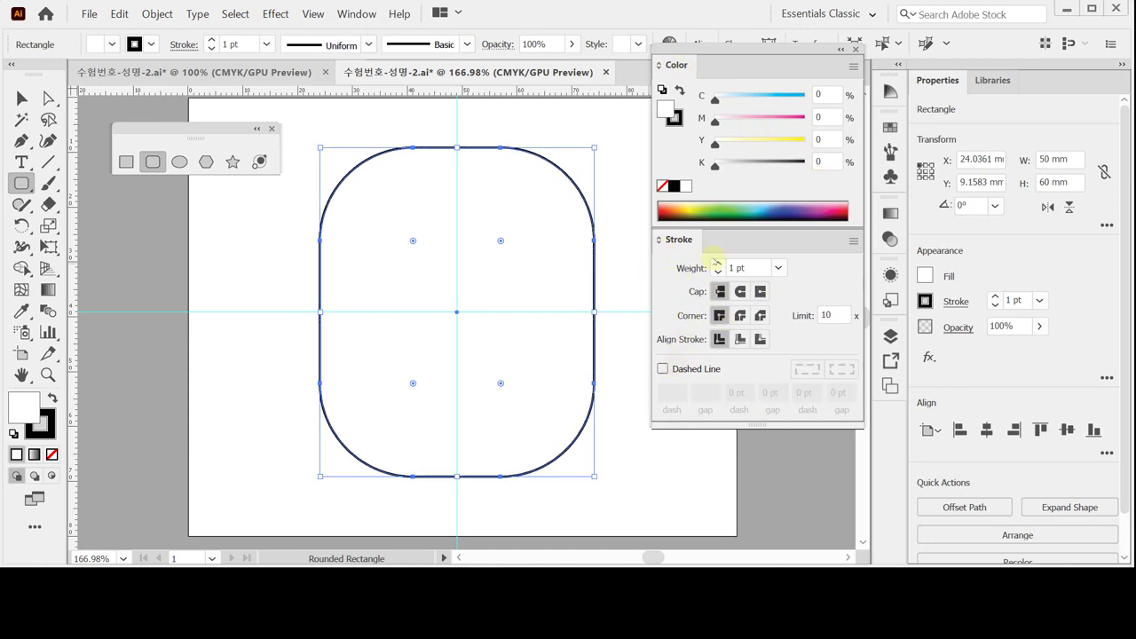
{"action": "left_click", "coordinate": [718, 264]}
{"action": "left_click", "coordinate": [718, 263]}
{"action": "left_click", "coordinate": [718, 263]}
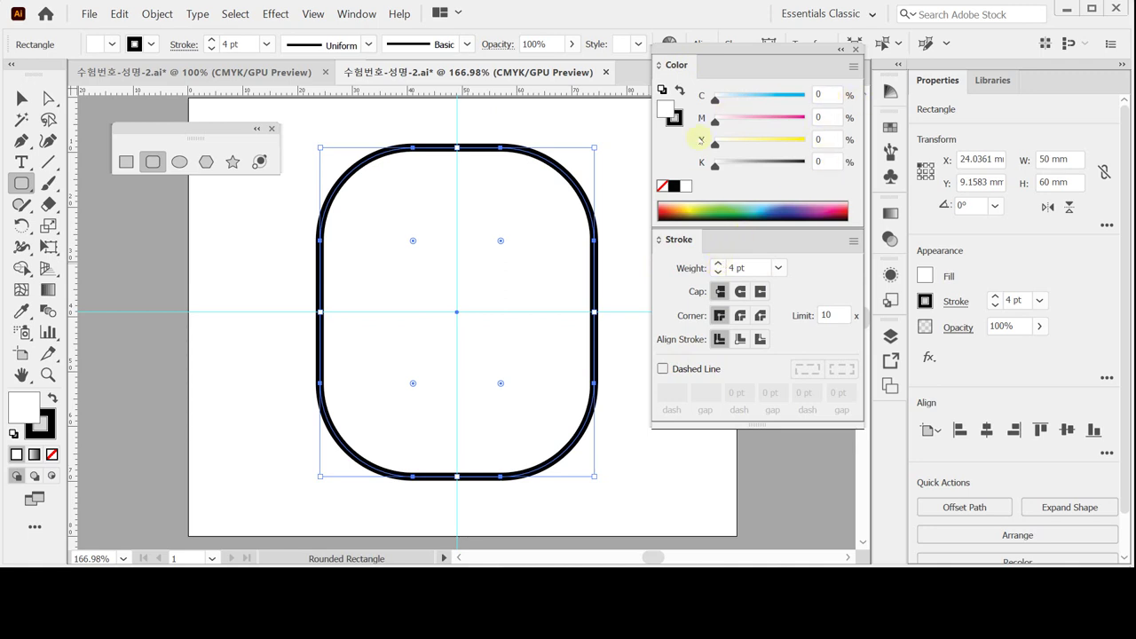
Step: Set the rounded rectangle's stroke colour to C 50, M 0, Y 10, K 10
{"action": "left_click", "coordinate": [674, 117]}
{"action": "left_click", "coordinate": [825, 94]}
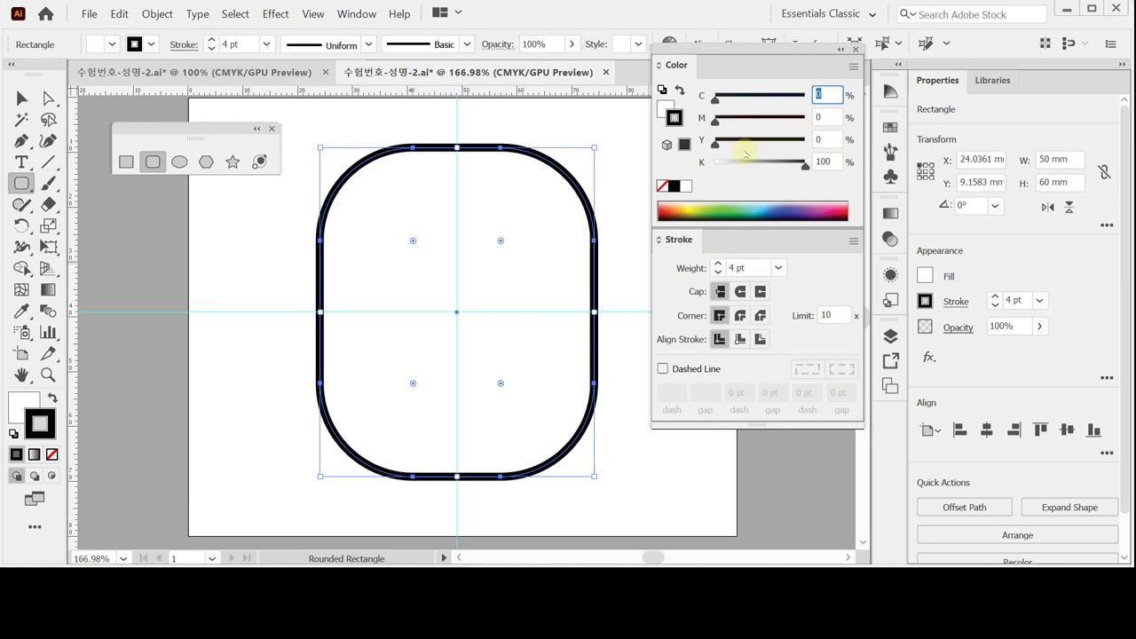
{"action": "type", "text": "50"}
{"action": "key", "text": "Tab"}
{"action": "key", "text": "Tab"}
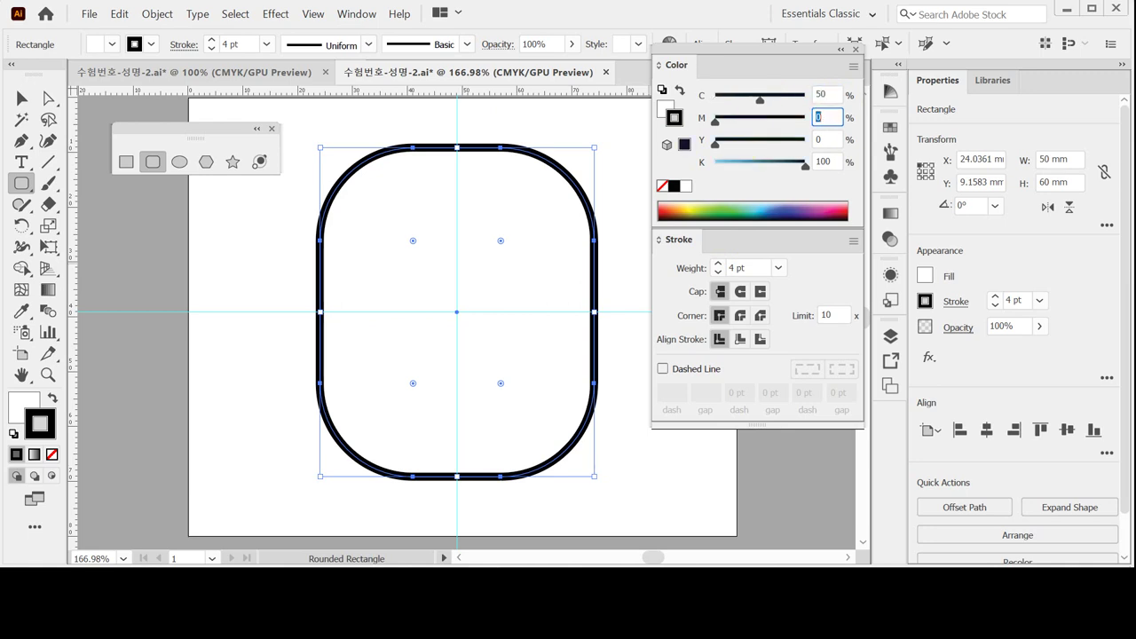
{"action": "type", "text": "10"}
{"action": "key", "text": "Tab"}
{"action": "type", "text": "10"}
{"action": "key", "text": "Return"}
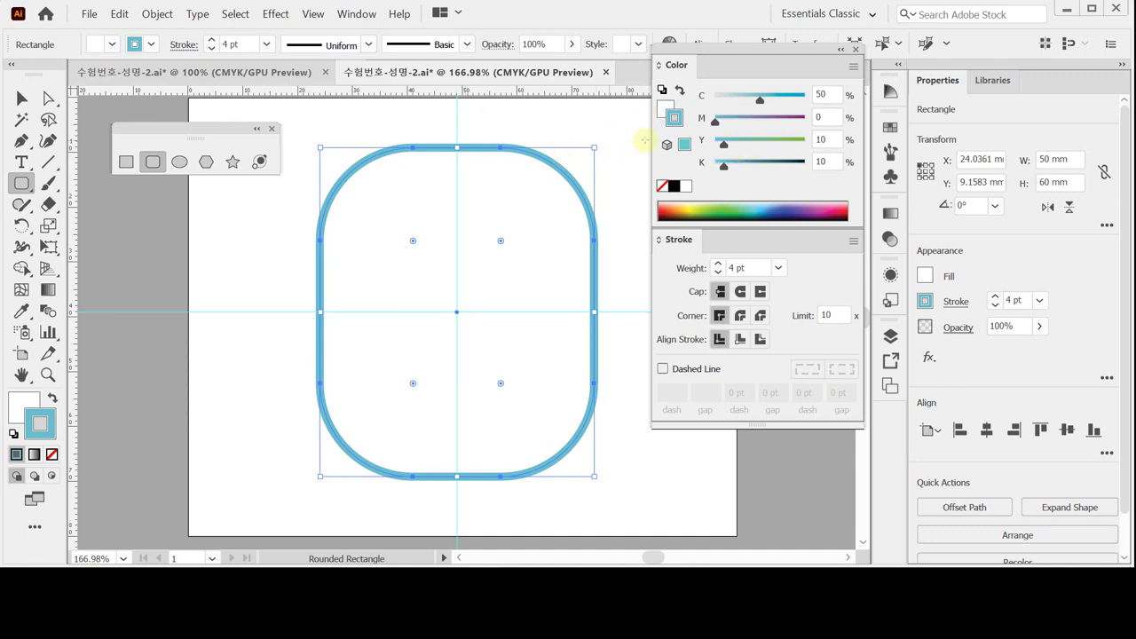
Step: Float the Gradient settings below the collapsed Stroke settings and apply a white-to-black linear gradient to the rounded rectangle's fill
{"action": "left_click", "coordinate": [664, 106]}
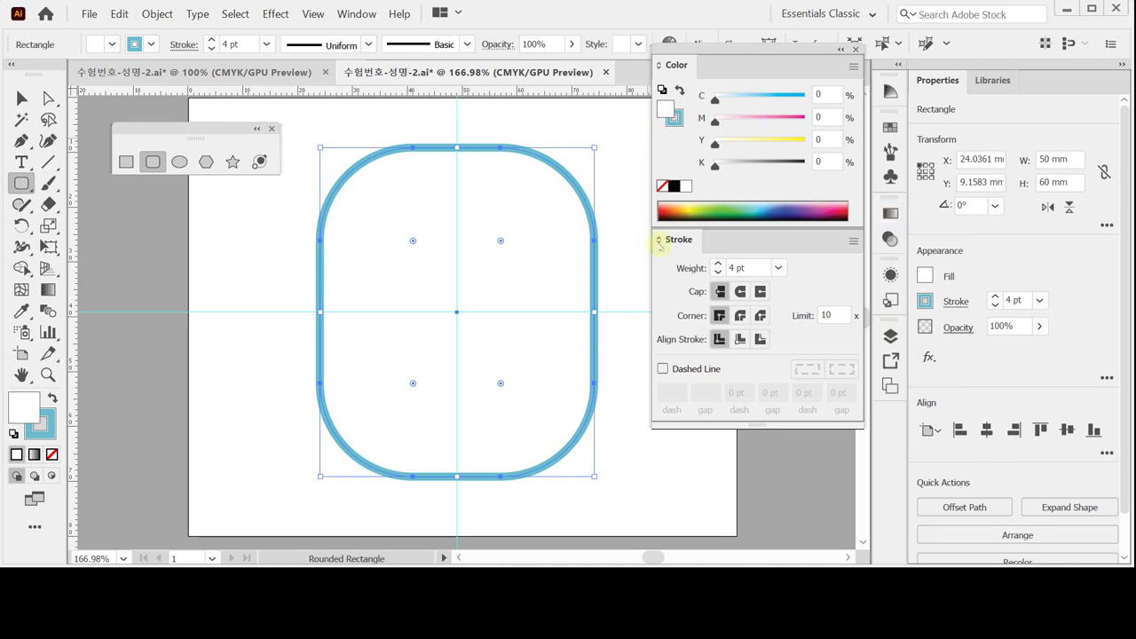
{"action": "left_click", "coordinate": [676, 238]}
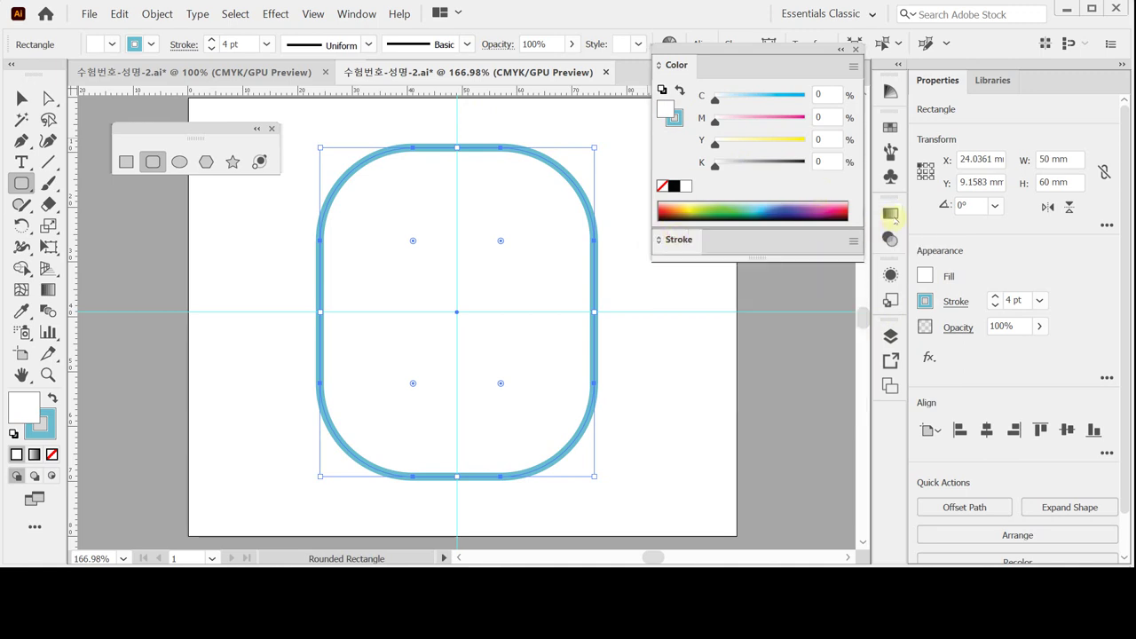
{"action": "mouse_move", "coordinate": [890, 213]}
{"action": "left_mouse_down"}
{"action": "mouse_move", "coordinate": [679, 307]}
{"action": "mouse_move", "coordinate": [655, 292]}
{"action": "mouse_move", "coordinate": [655, 273]}
{"action": "left_mouse_up"}
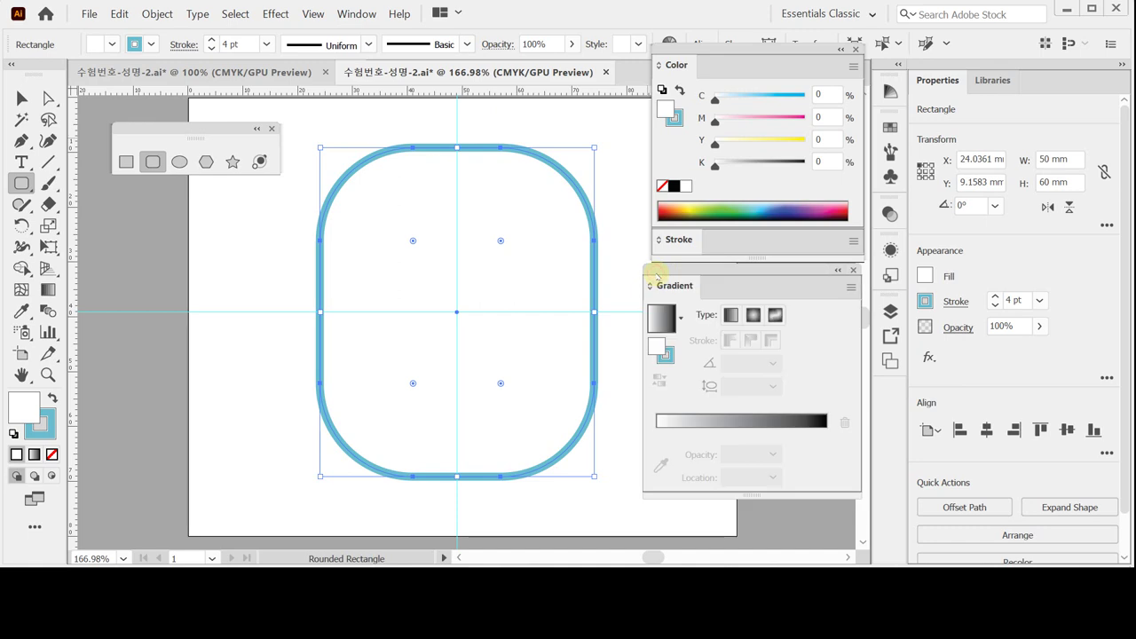
{"action": "left_click", "coordinate": [654, 326]}
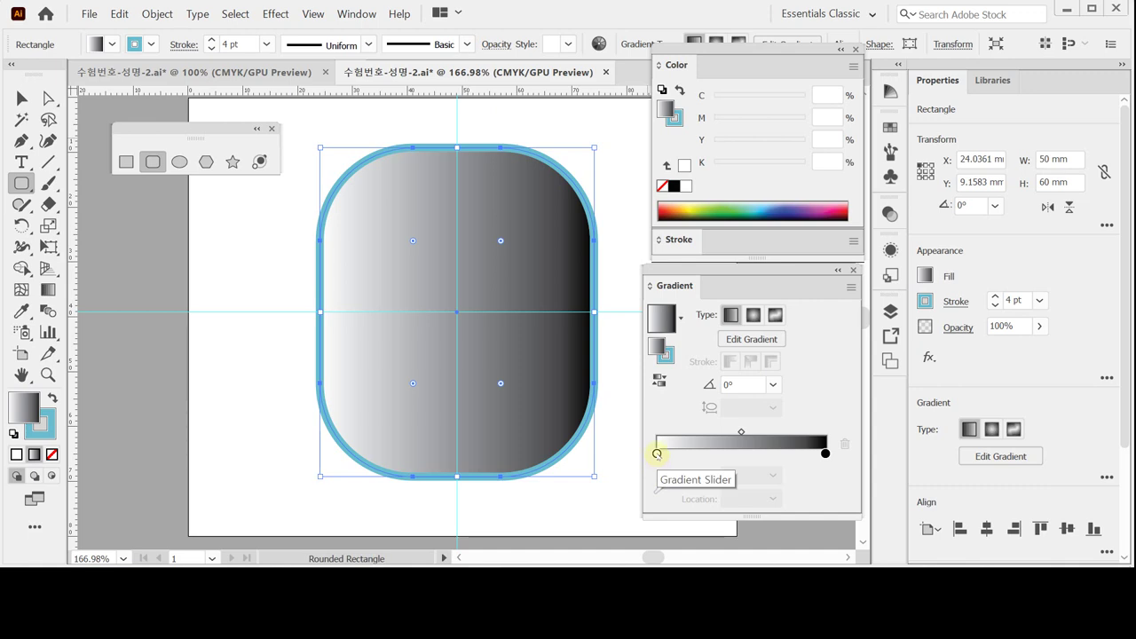
Step: Switch the gradient's starting colour stop to CMYK and set it to C 10, M 0, Y 10, K 0
{"action": "left_click", "coordinate": [657, 454]}
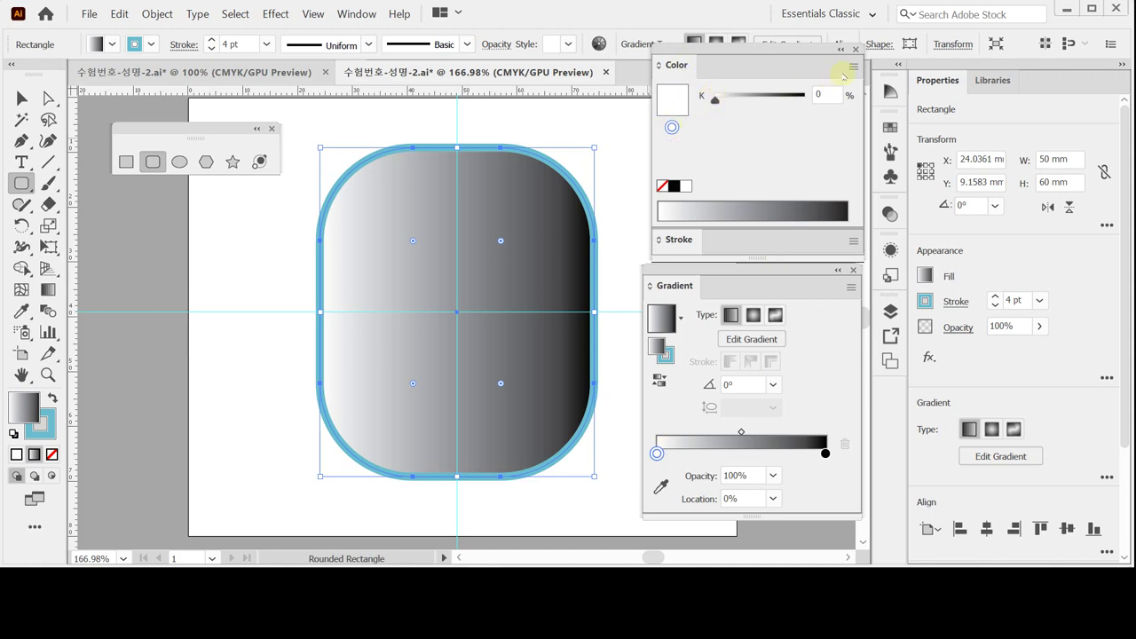
{"action": "left_click", "coordinate": [852, 67]}
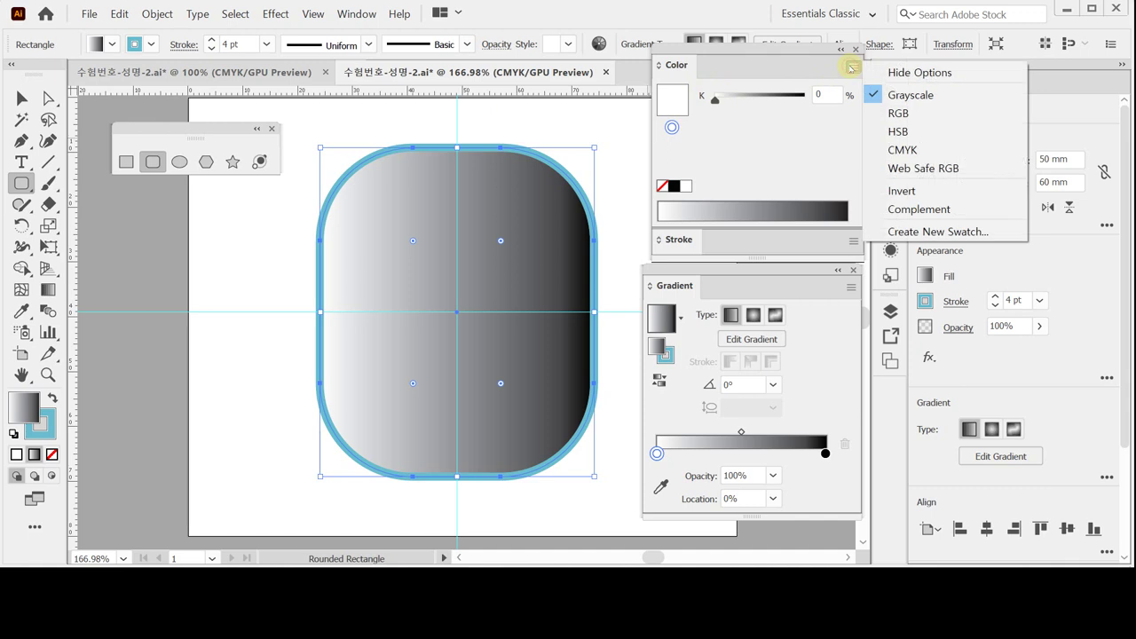
{"action": "left_click", "coordinate": [891, 150]}
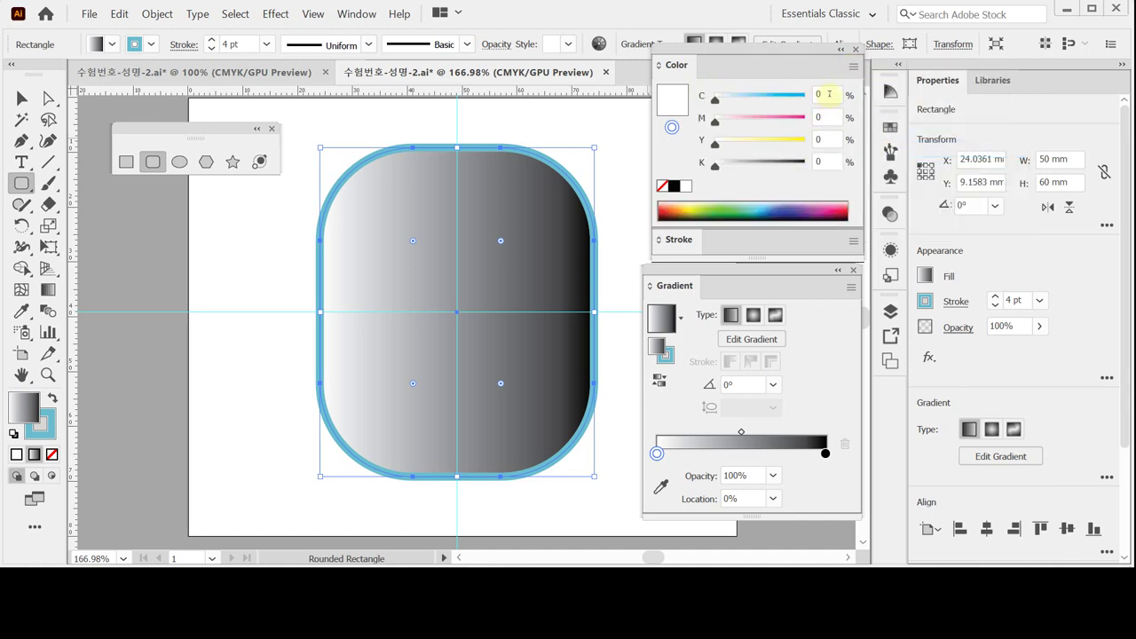
{"action": "left_click", "coordinate": [829, 98]}
{"action": "type", "text": "10"}
{"action": "key", "text": "Tab"}
{"action": "key", "text": "Tab"}
{"action": "type", "text": "10"}
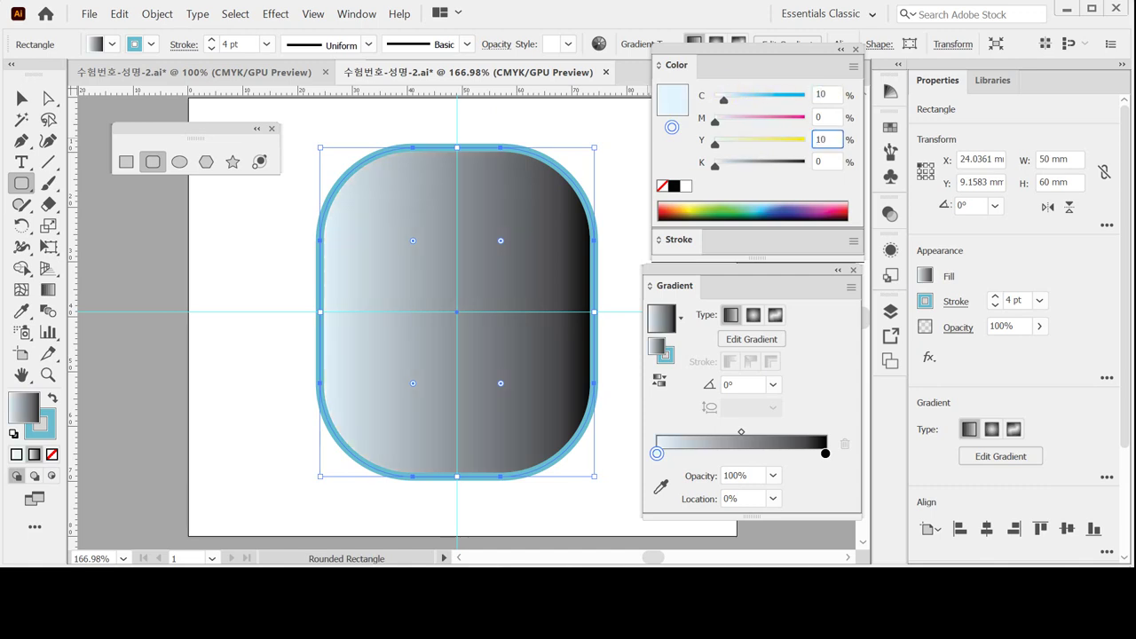
{"action": "key", "text": "Return"}
Step: Make the gradient's end stop white (K 0) at location 100%, keeping only the start and end stops
{"action": "left_click", "coordinate": [809, 456]}
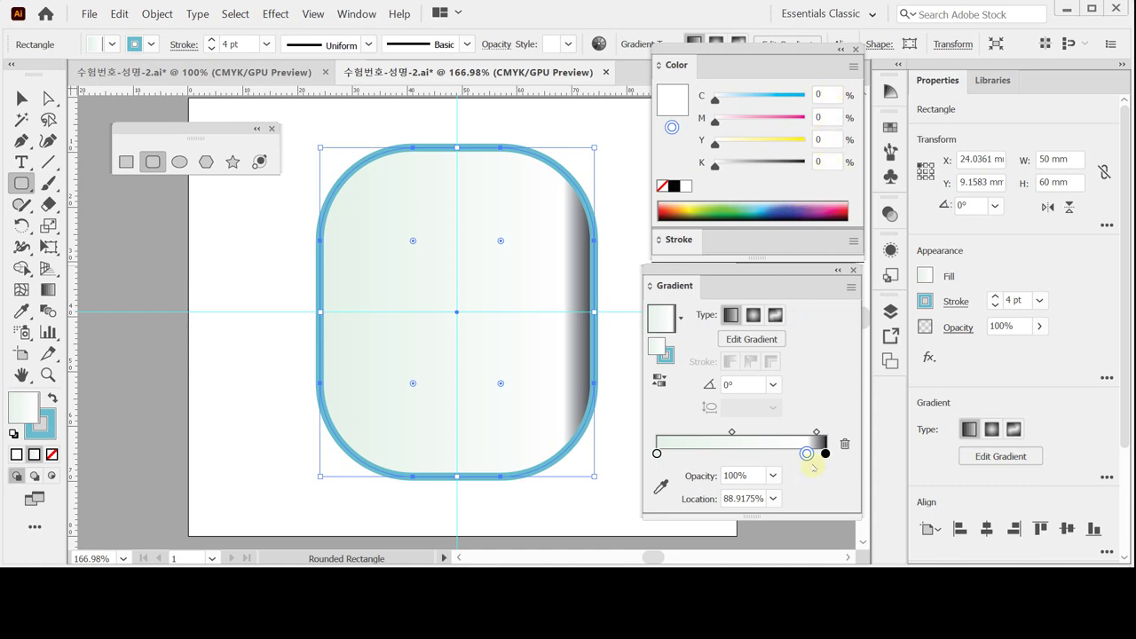
{"action": "left_click", "coordinate": [825, 453]}
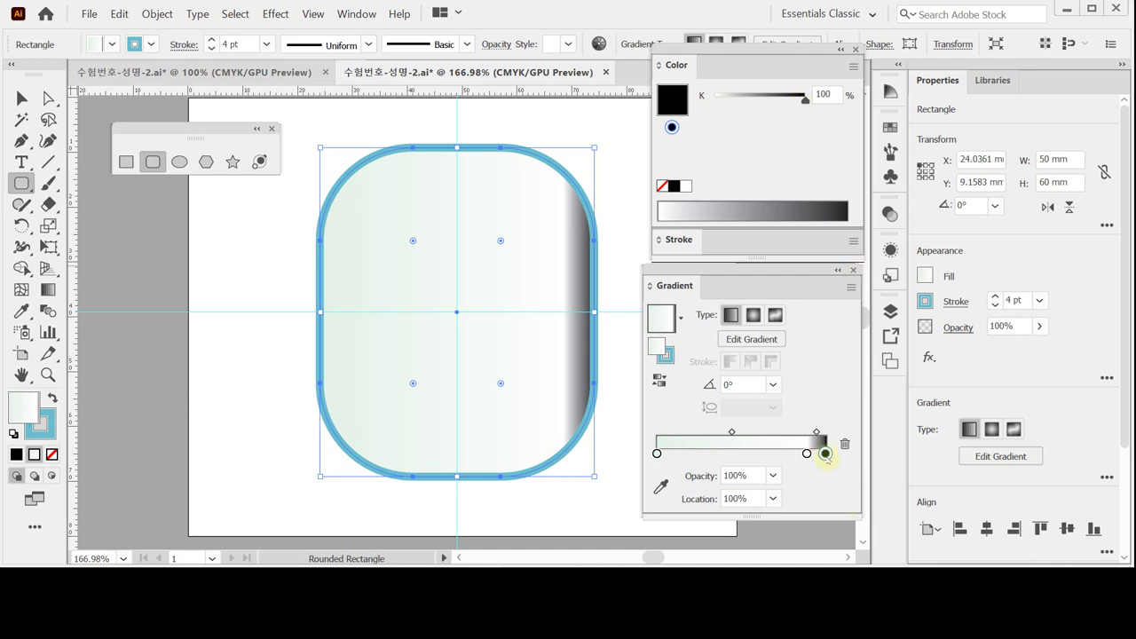
{"action": "mouse_move", "coordinate": [825, 453]}
{"action": "left_mouse_down"}
{"action": "mouse_move", "coordinate": [826, 479]}
{"action": "mouse_move", "coordinate": [832, 453]}
{"action": "left_mouse_up"}
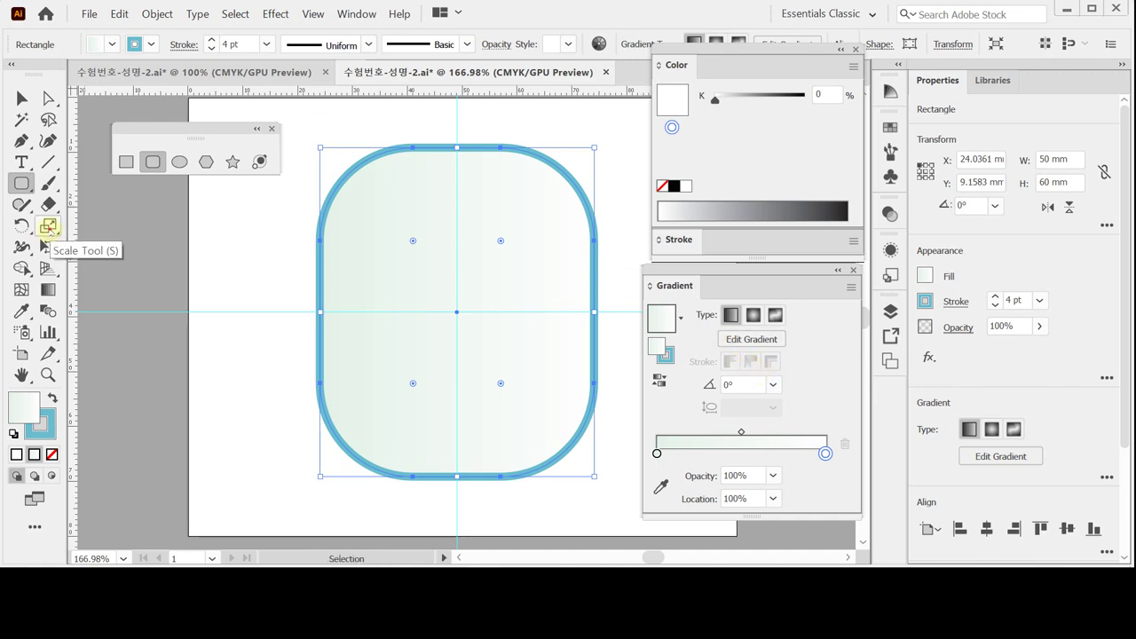
Step: Offset the rounded rectangle's path by -1.5 mm with Miter joins and a miter limit of 4
{"action": "left_click", "coordinate": [49, 228]}
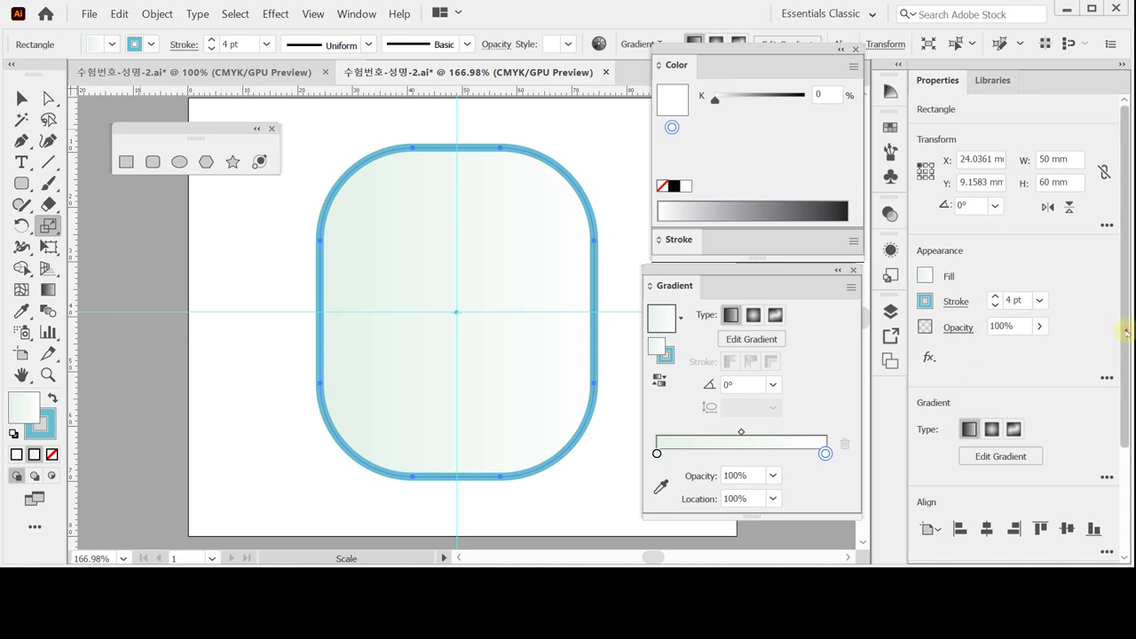
{"action": "left_click_drag", "start_coordinate": [1125, 332], "coordinate": [1125, 483]}
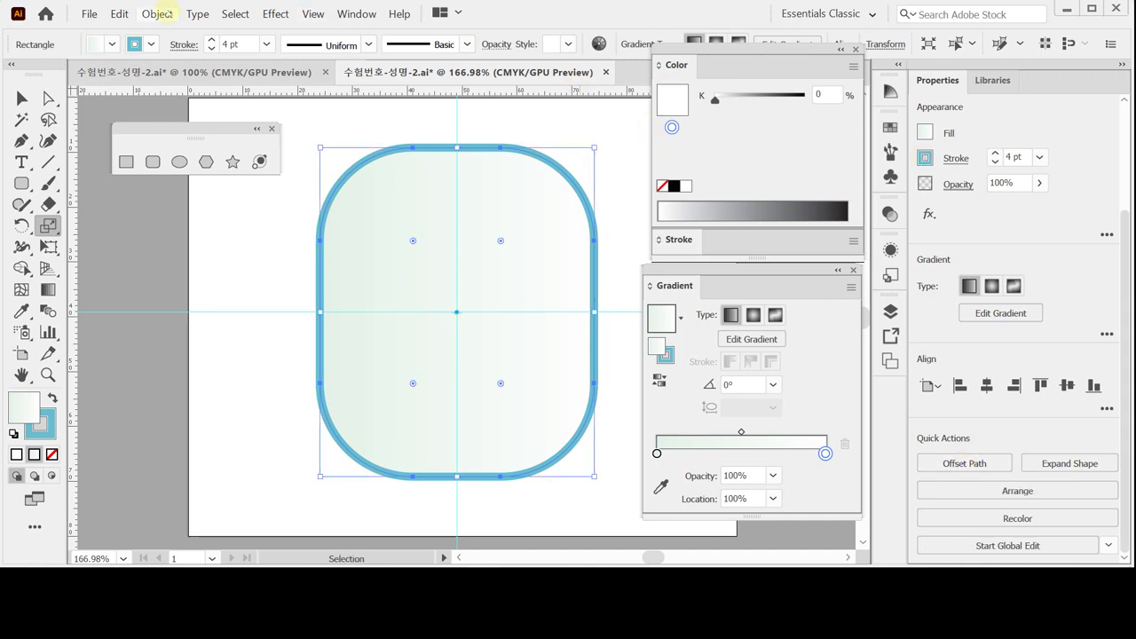
{"action": "left_click", "coordinate": [160, 15]}
{"action": "mouse_move", "coordinate": [284, 311]}
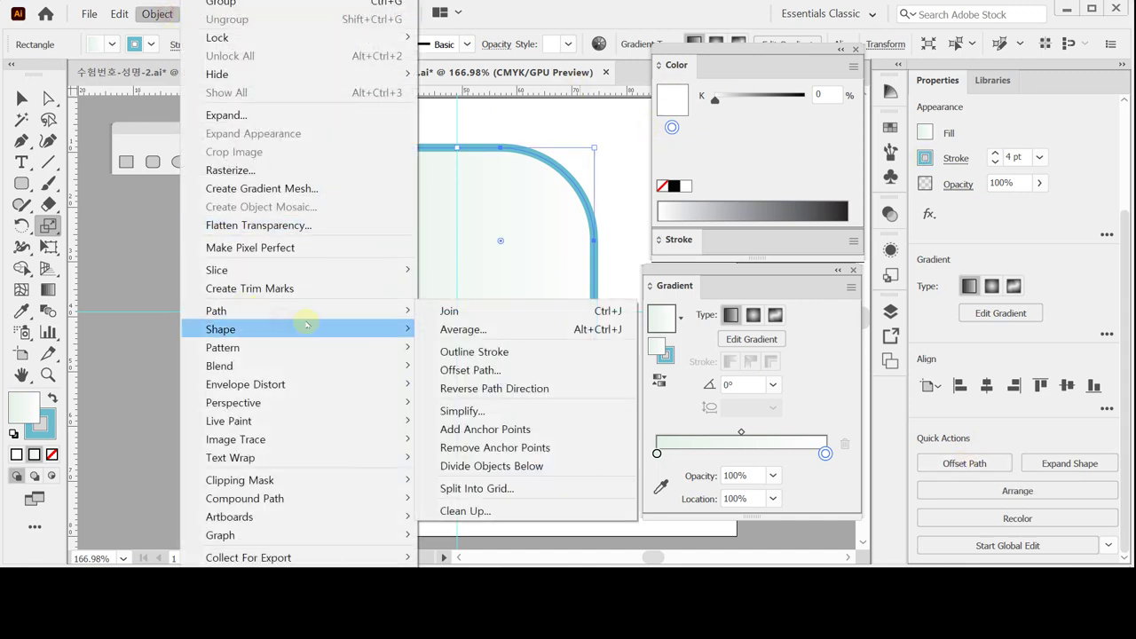
{"action": "left_click", "coordinate": [505, 371]}
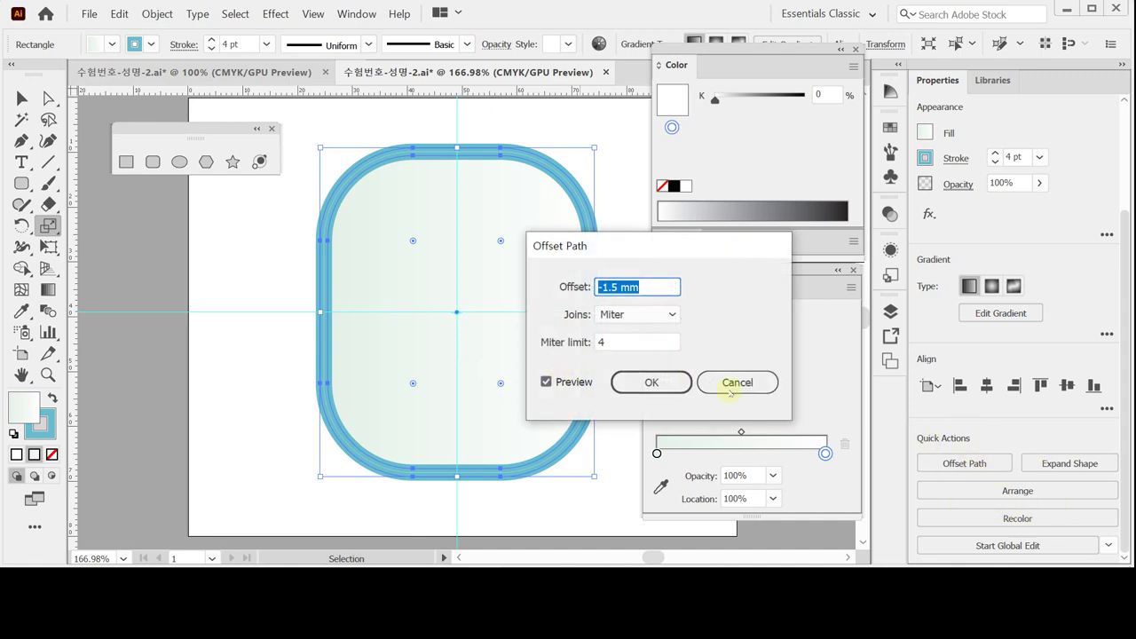
{"action": "left_click_drag", "start_coordinate": [622, 245], "coordinate": [688, 259]}
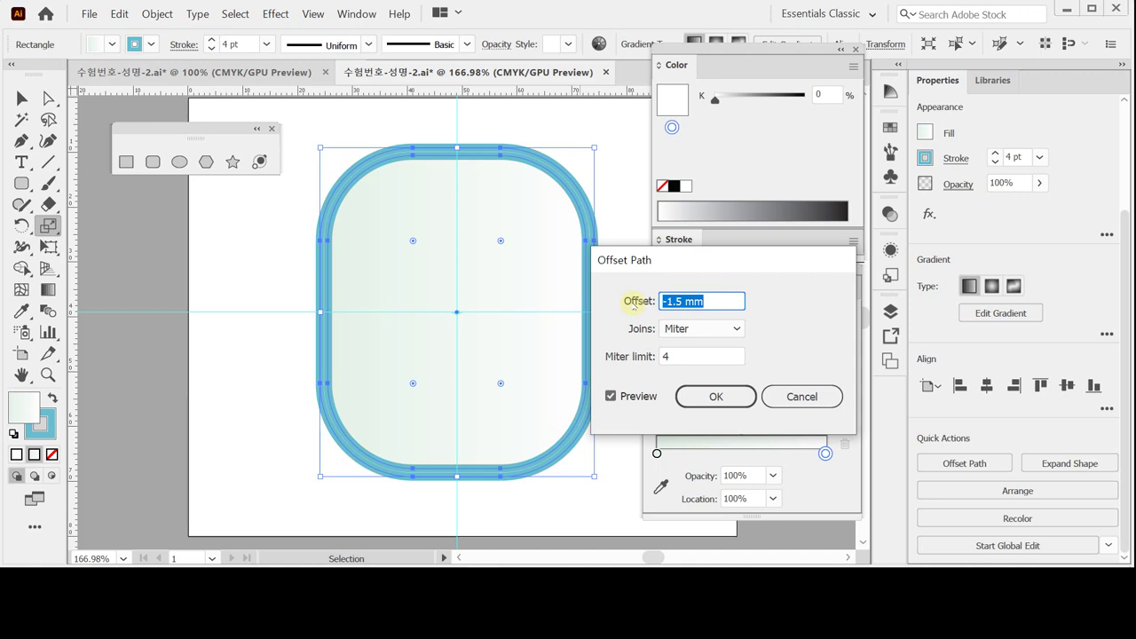
{"action": "key", "text": "Return"}
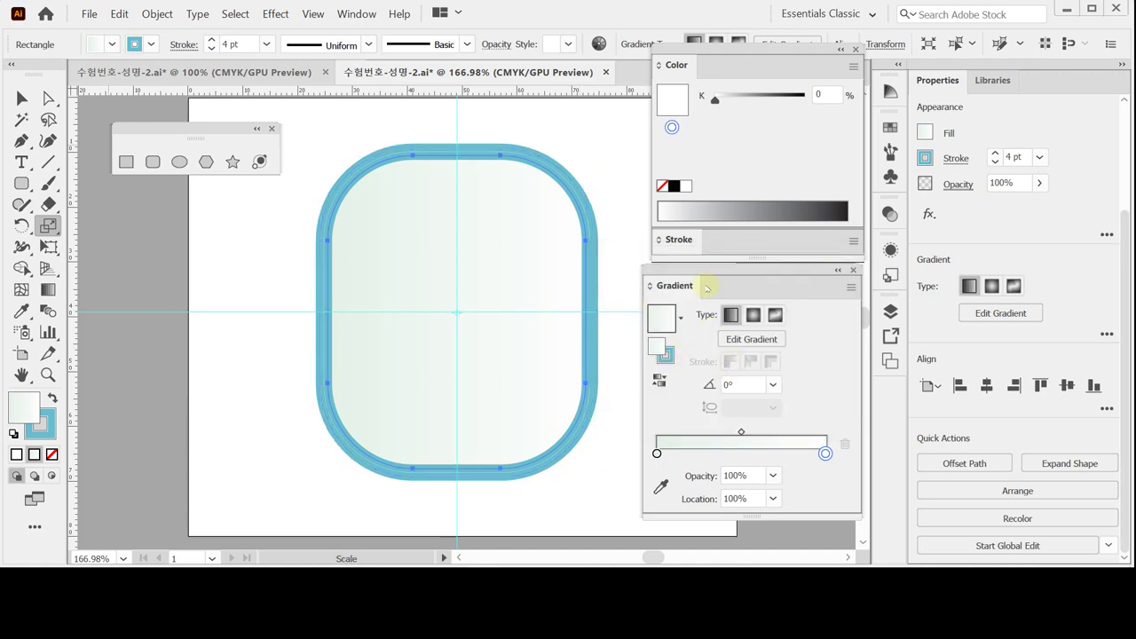
Step: Close the Gradient settings and give the inner rounded rectangle a 2 pt dashed stroke with a 3 pt dash and 4 pt gap
{"action": "left_click", "coordinate": [852, 270]}
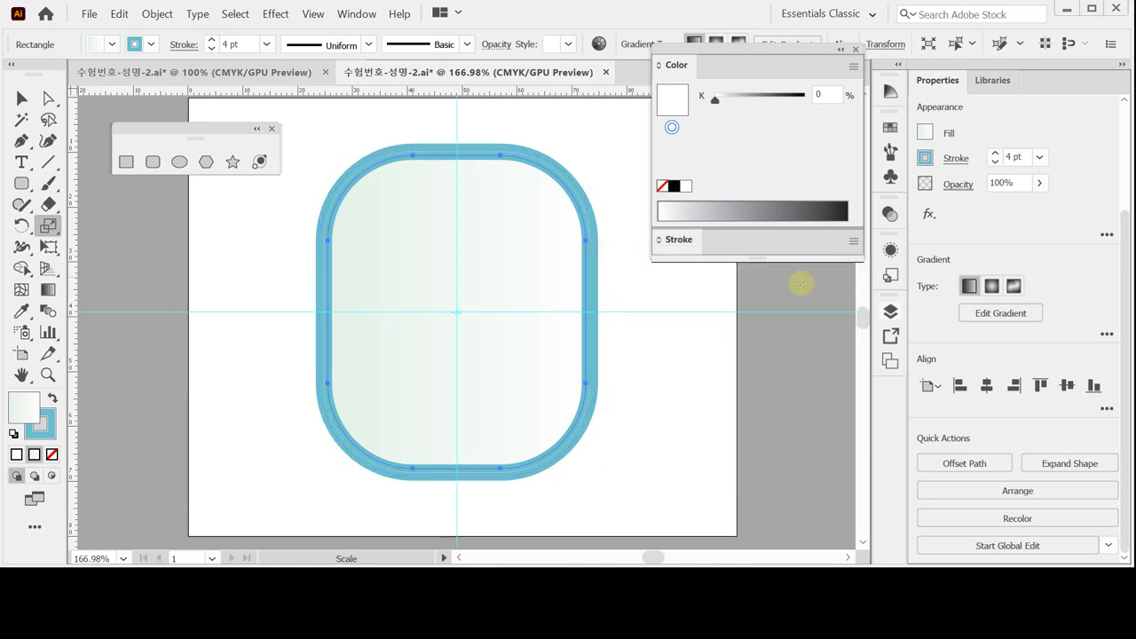
{"action": "left_click", "coordinate": [675, 251]}
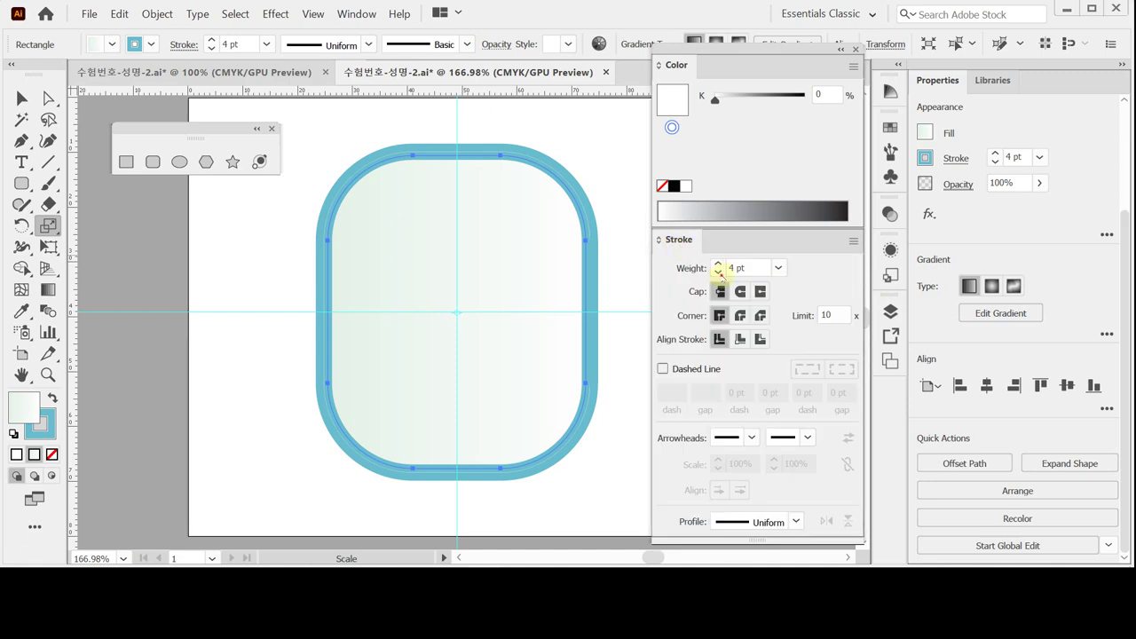
{"action": "left_click", "coordinate": [718, 273]}
{"action": "left_click", "coordinate": [718, 272]}
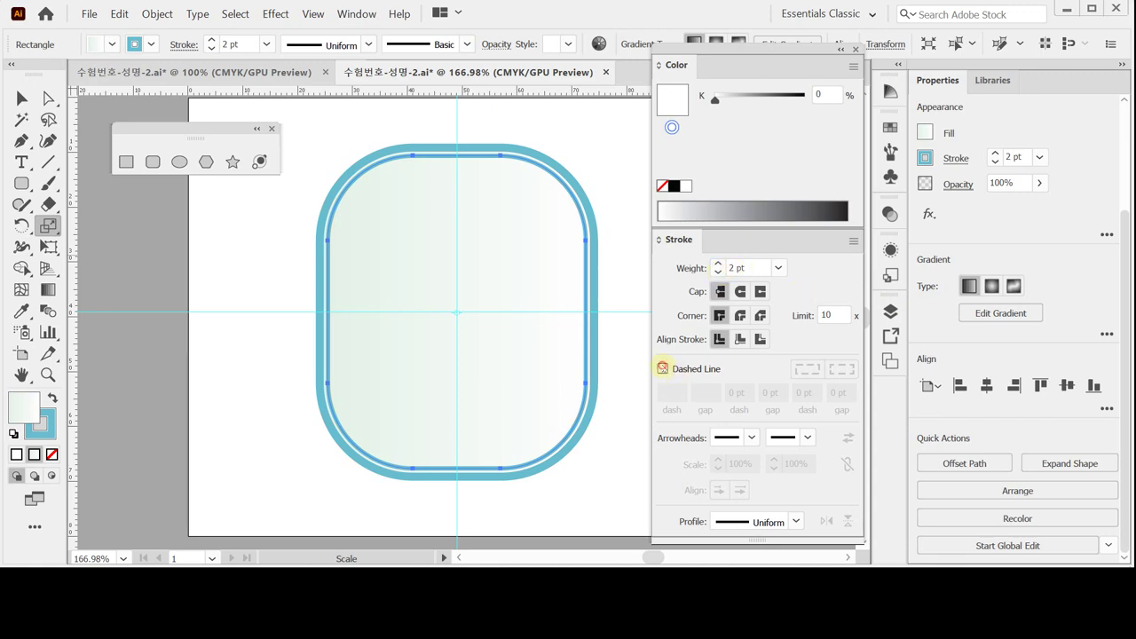
{"action": "left_click", "coordinate": [662, 369]}
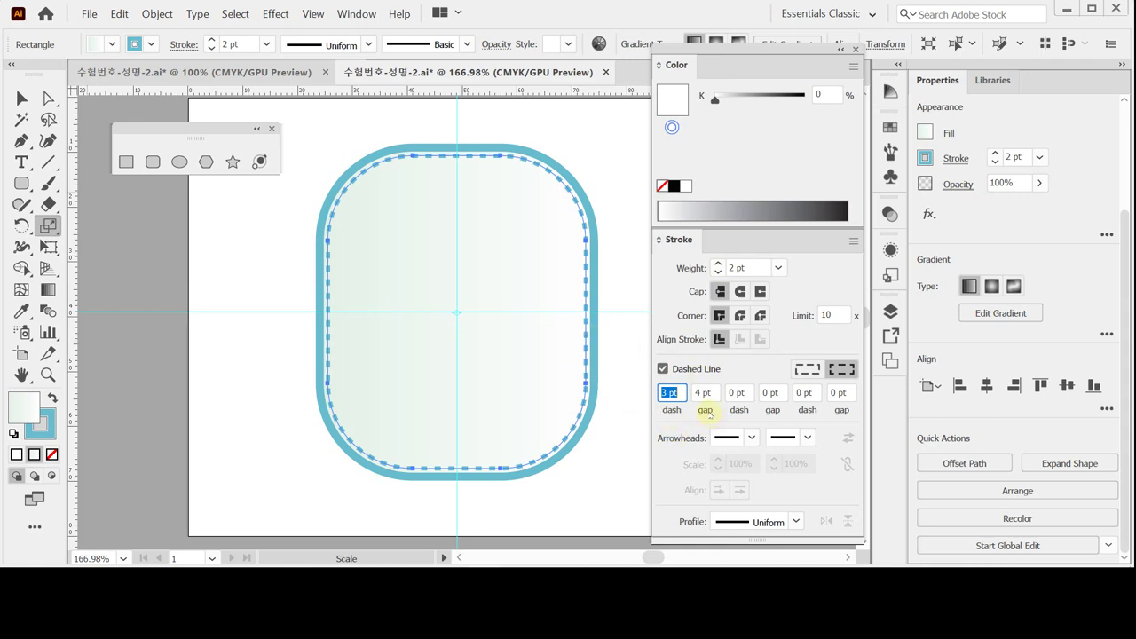
{"action": "key", "text": "ctrl"}
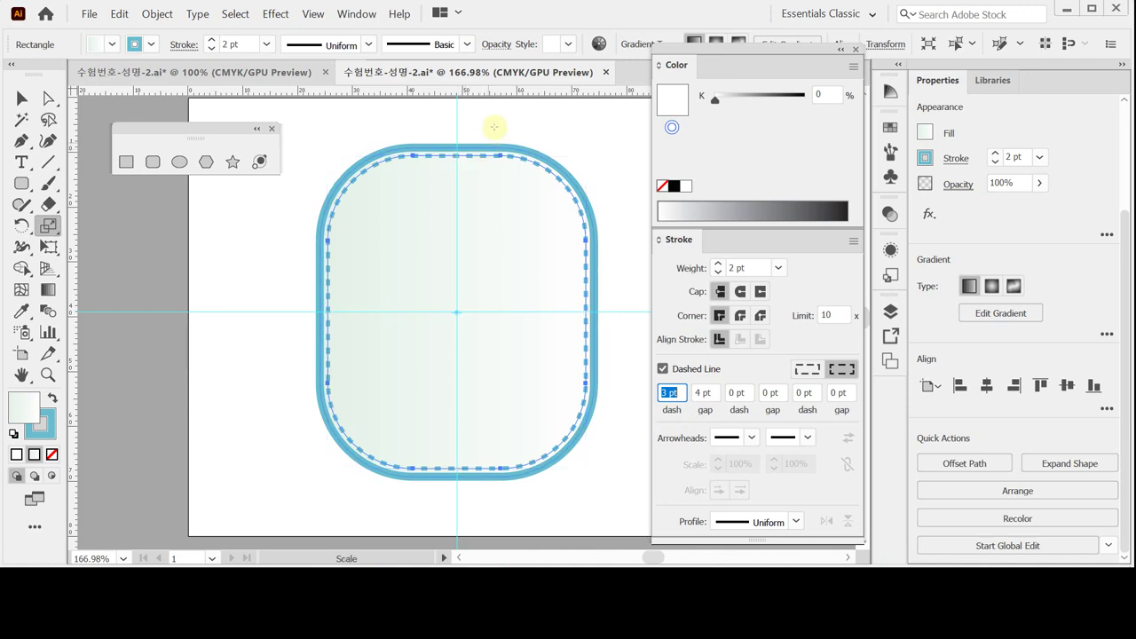
Step: Apply a black Multiply Drop Shadow to the outer rounded rectangle with 75% opacity, 2.47 mm X and Y offsets and 1.76 mm blur
{"action": "left_click", "coordinate": [21, 99]}
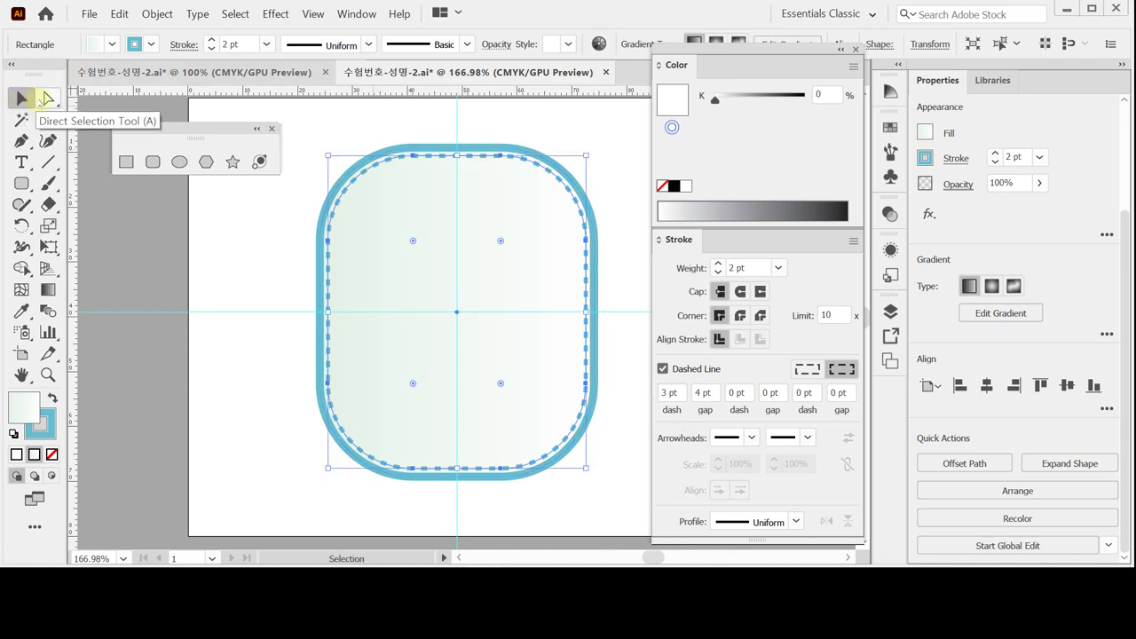
{"action": "left_click", "coordinate": [426, 122]}
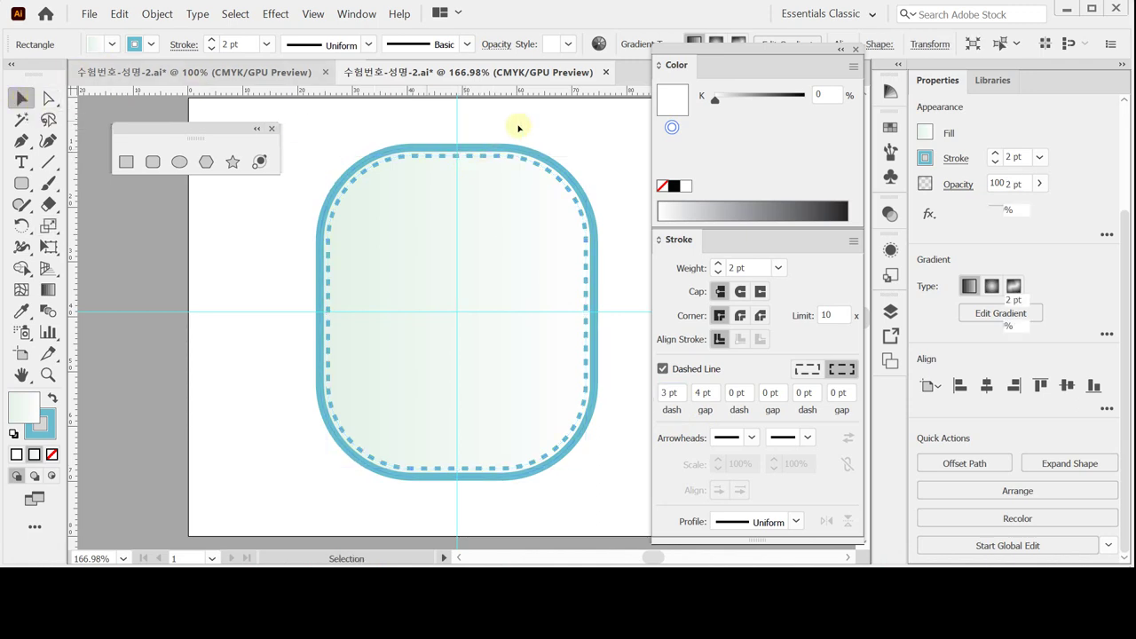
{"action": "left_click", "coordinate": [488, 151]}
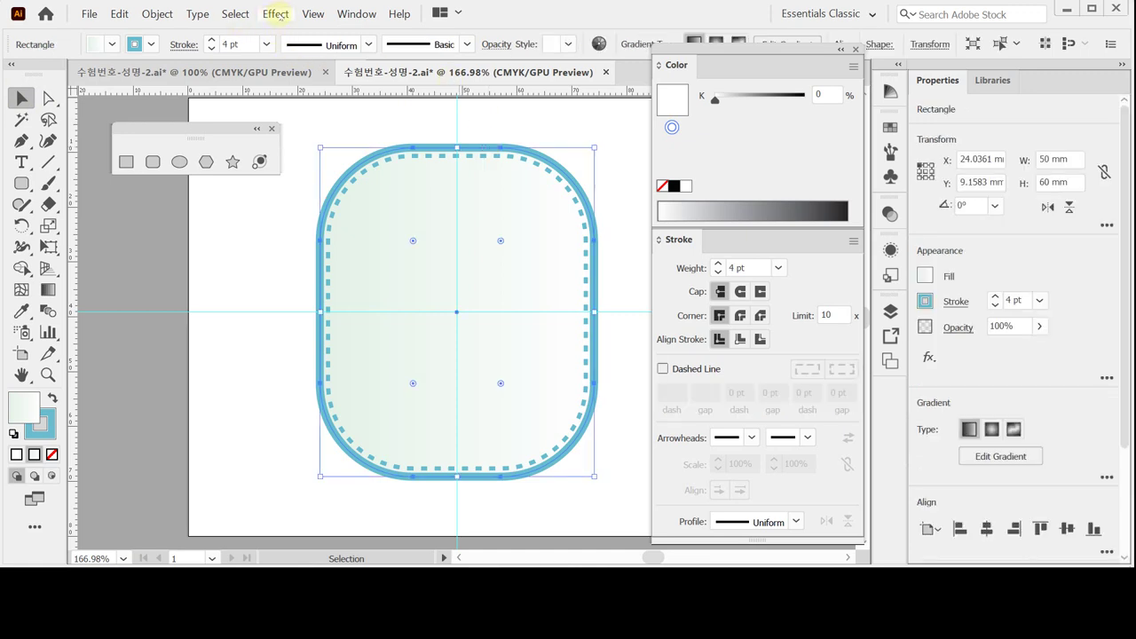
{"action": "left_click", "coordinate": [276, 14]}
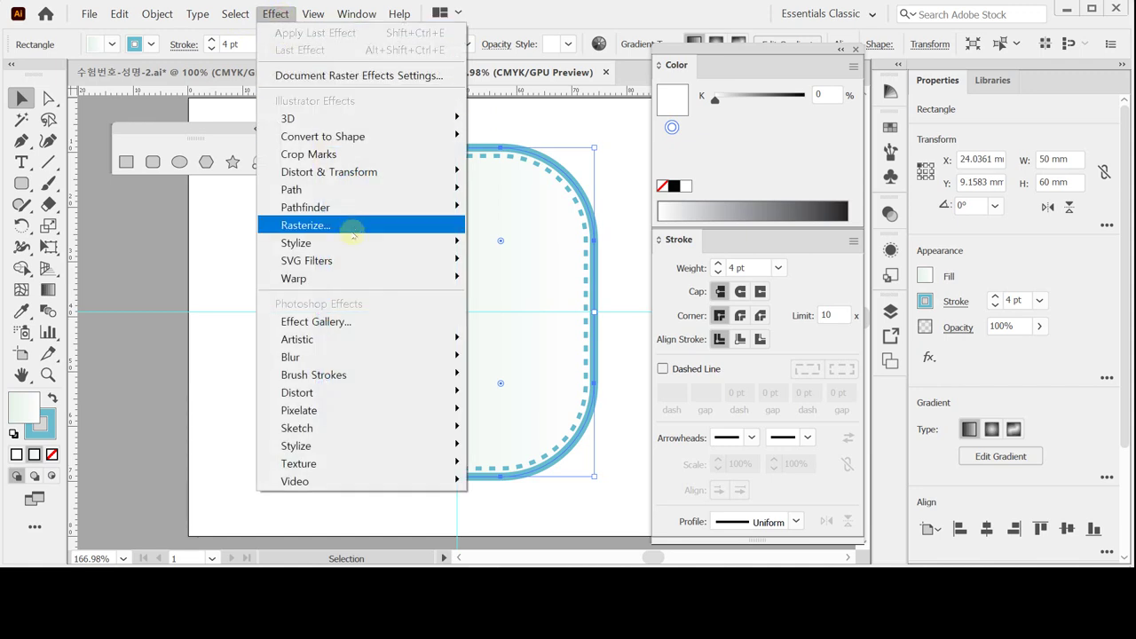
{"action": "mouse_move", "coordinate": [352, 241]}
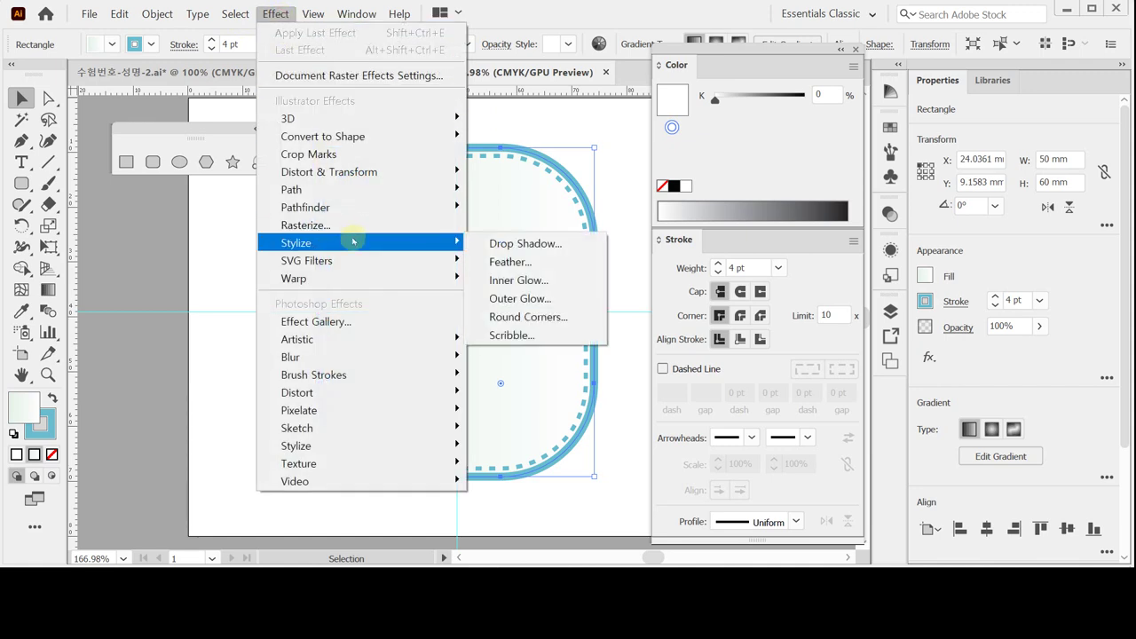
{"action": "left_click", "coordinate": [535, 244]}
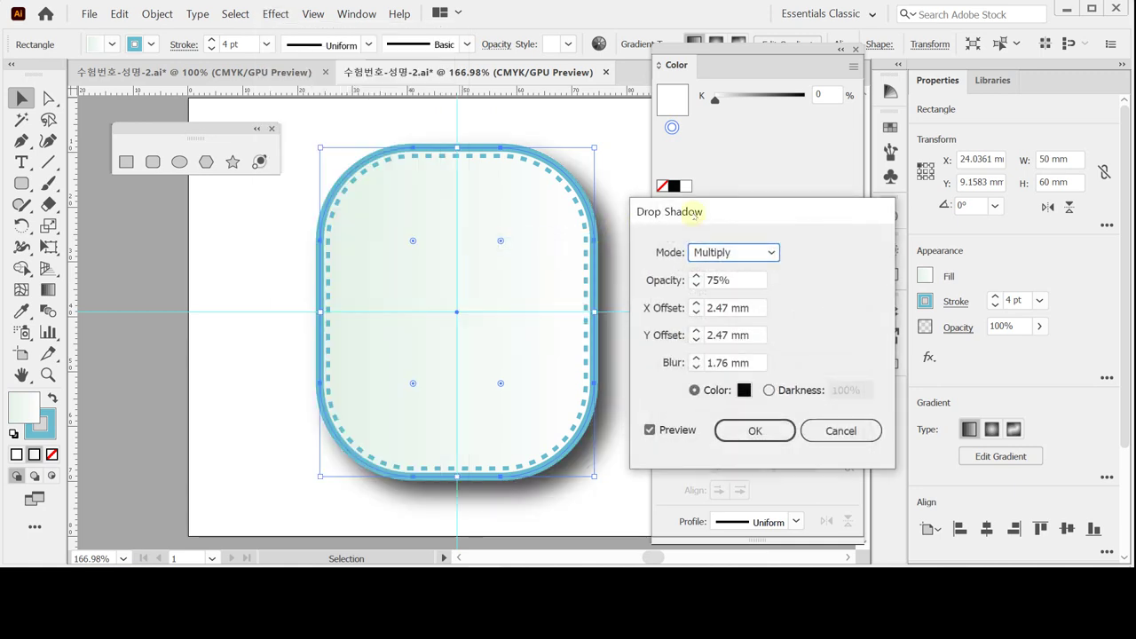
{"action": "left_click_drag", "start_coordinate": [684, 213], "coordinate": [671, 209]}
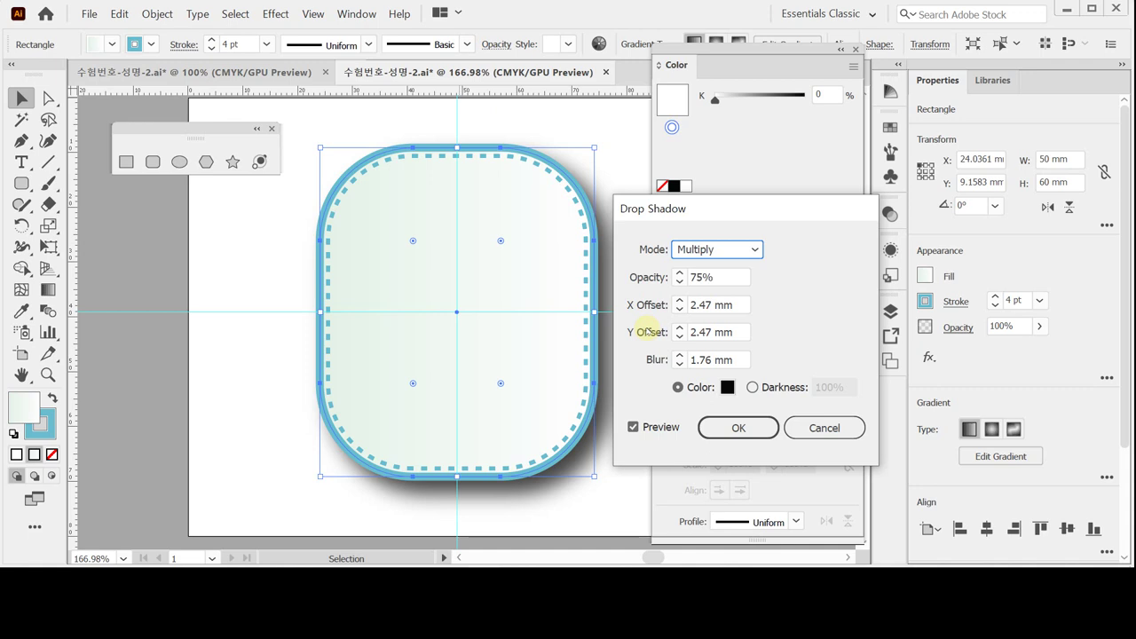
{"action": "key", "text": "Return"}
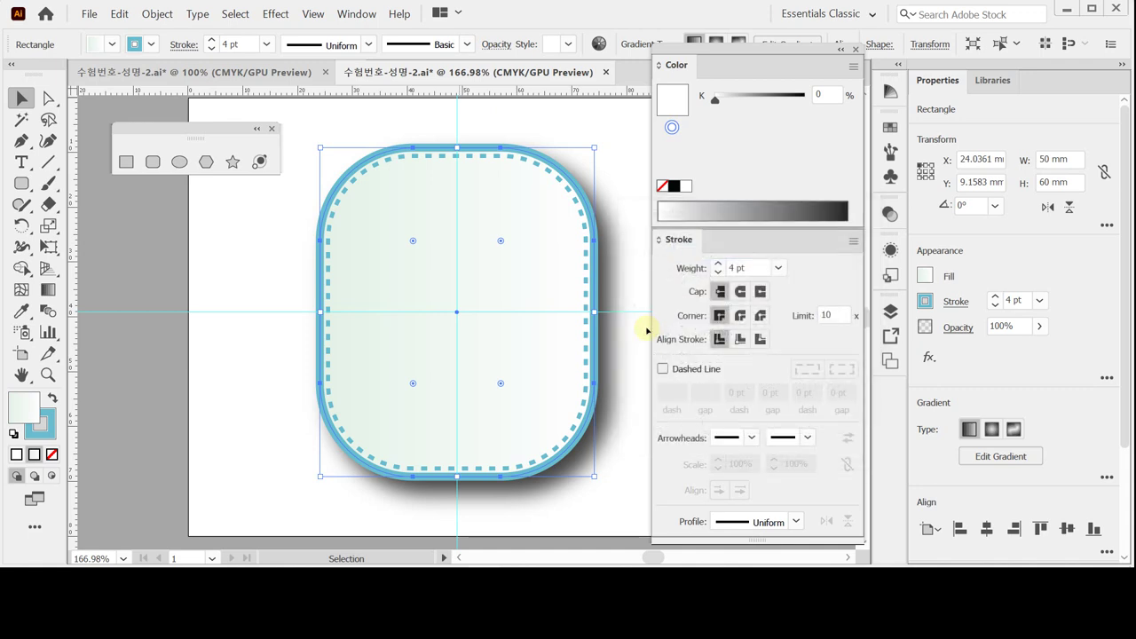
Step: Save the document and deselect the outer rounded rectangle
{"action": "key", "text": "a"}
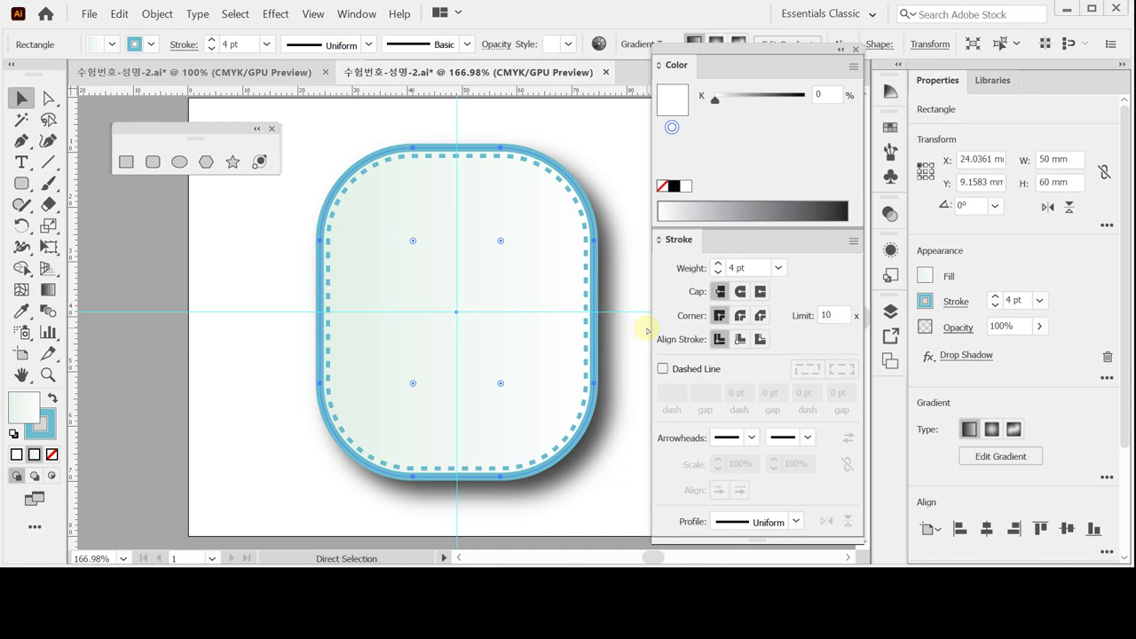
{"action": "key", "text": "v"}
{"action": "key", "text": "ctrl+s"}
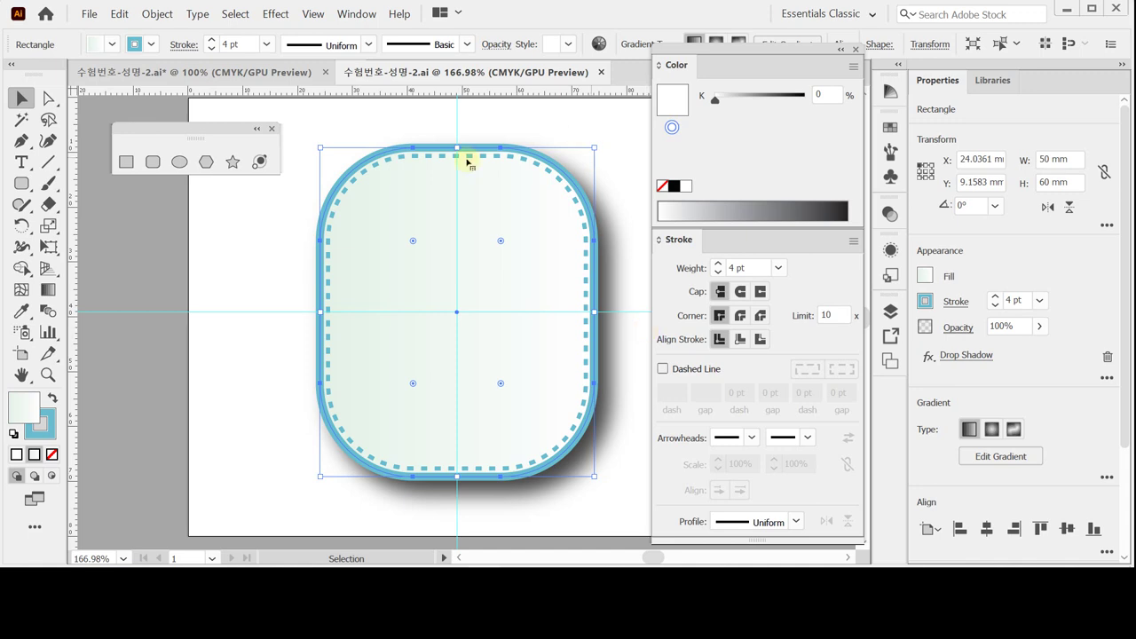
{"action": "left_click", "coordinate": [249, 312]}
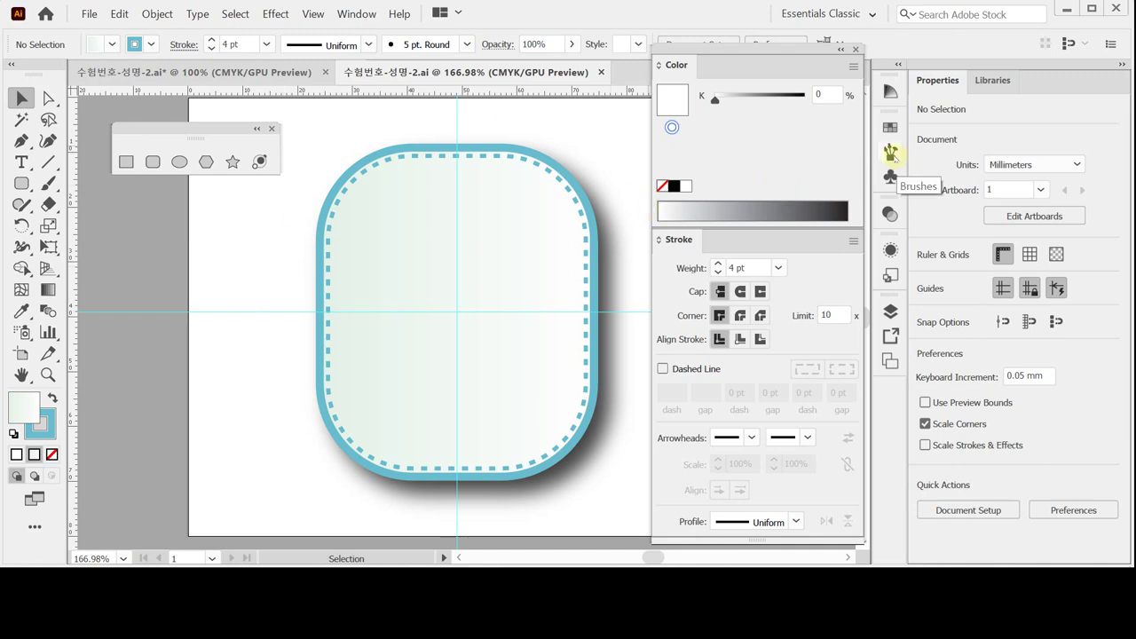
Step: Load the Banner 3 brush from the Decorative_Banners and Seals library into the document's brushes and close the library
{"action": "left_click", "coordinate": [892, 154]}
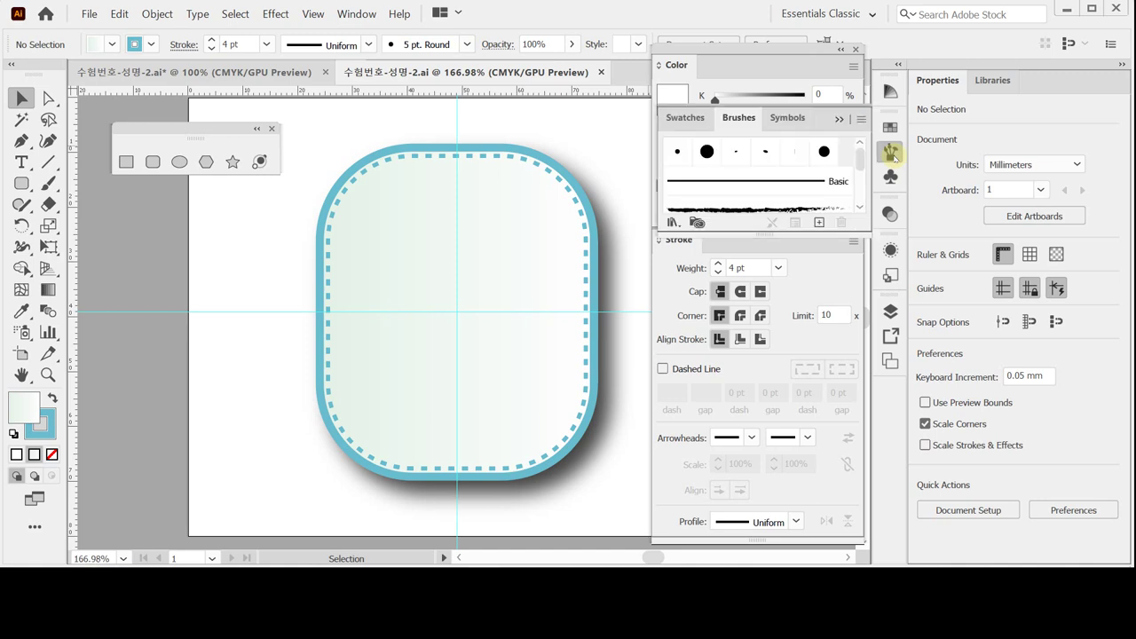
{"action": "left_click", "coordinate": [369, 45]}
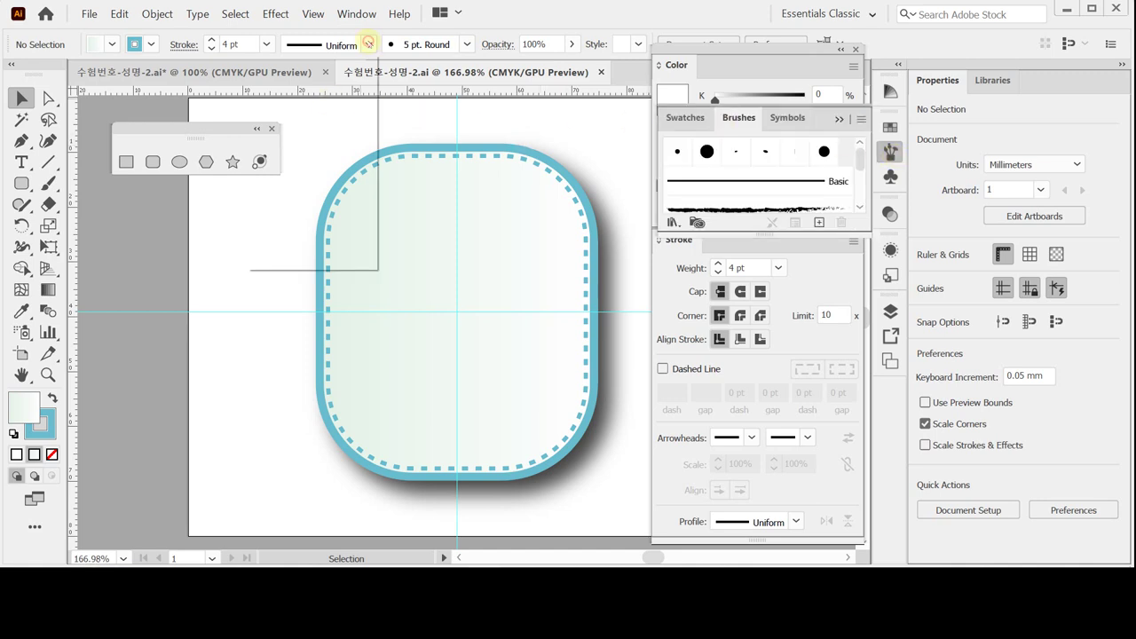
{"action": "left_click", "coordinate": [466, 44]}
{"action": "left_click", "coordinate": [466, 44]}
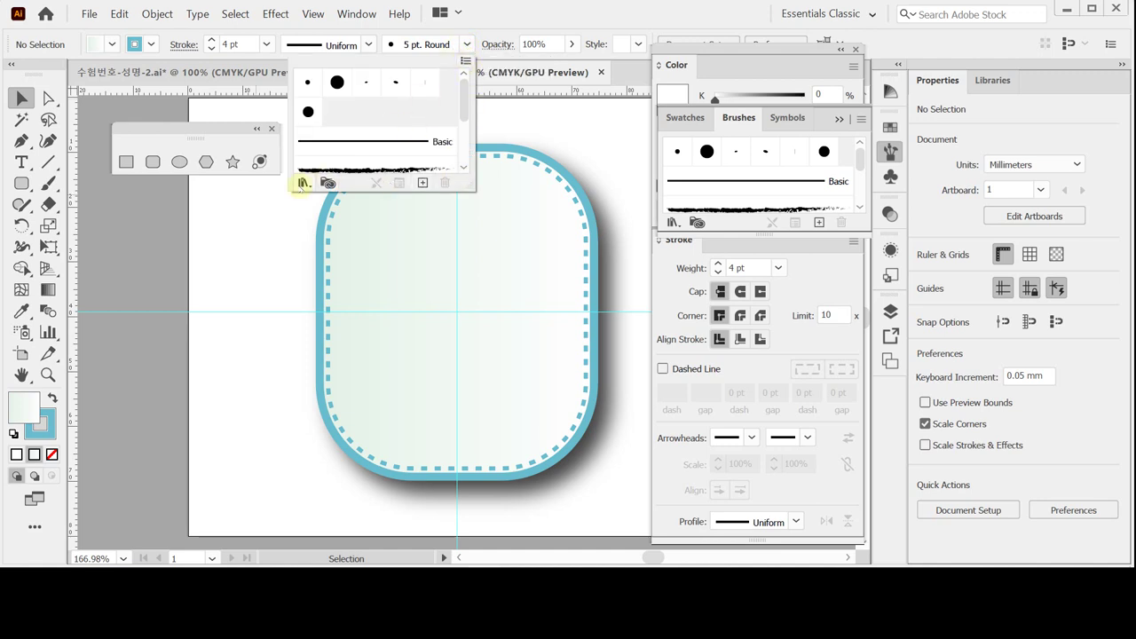
{"action": "left_click", "coordinate": [303, 183]}
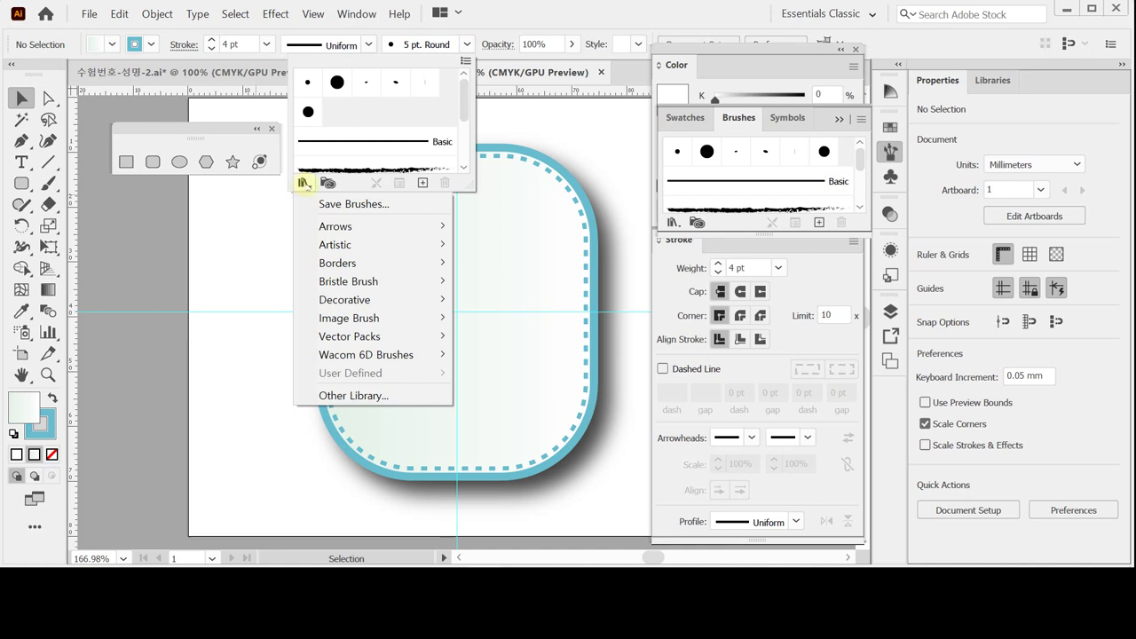
{"action": "mouse_move", "coordinate": [384, 301]}
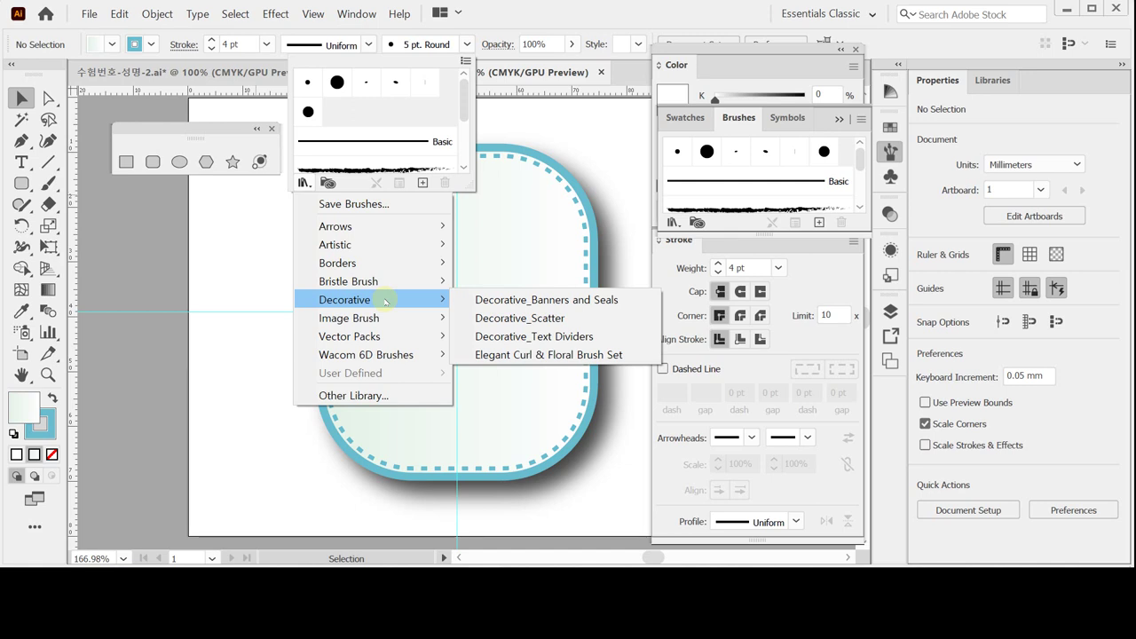
{"action": "left_click", "coordinate": [497, 302]}
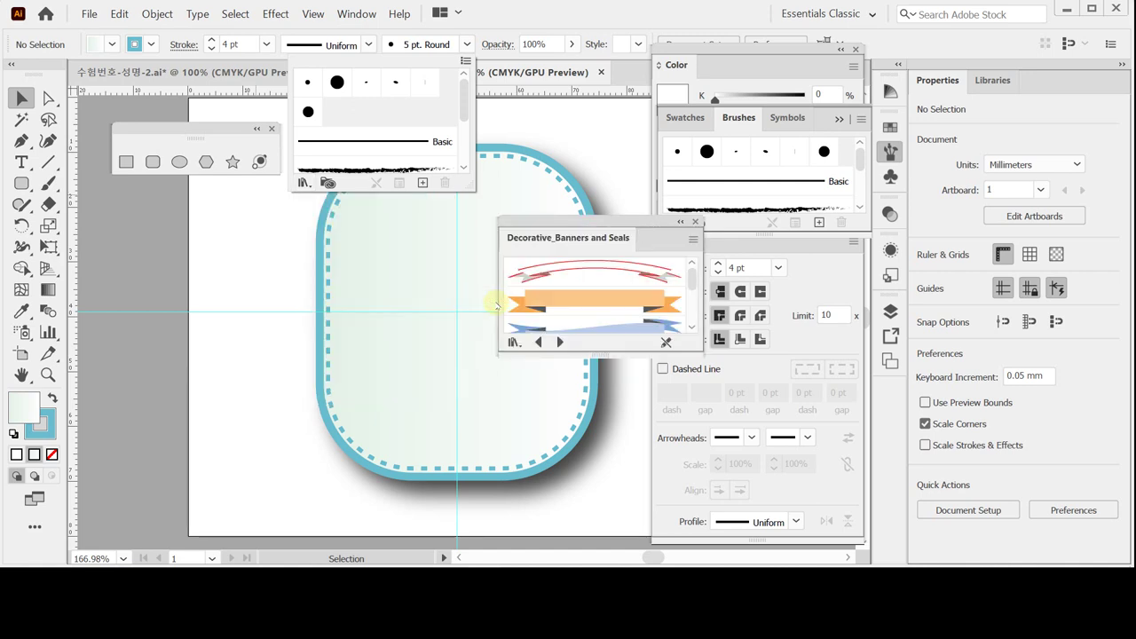
{"action": "left_click", "coordinate": [603, 361]}
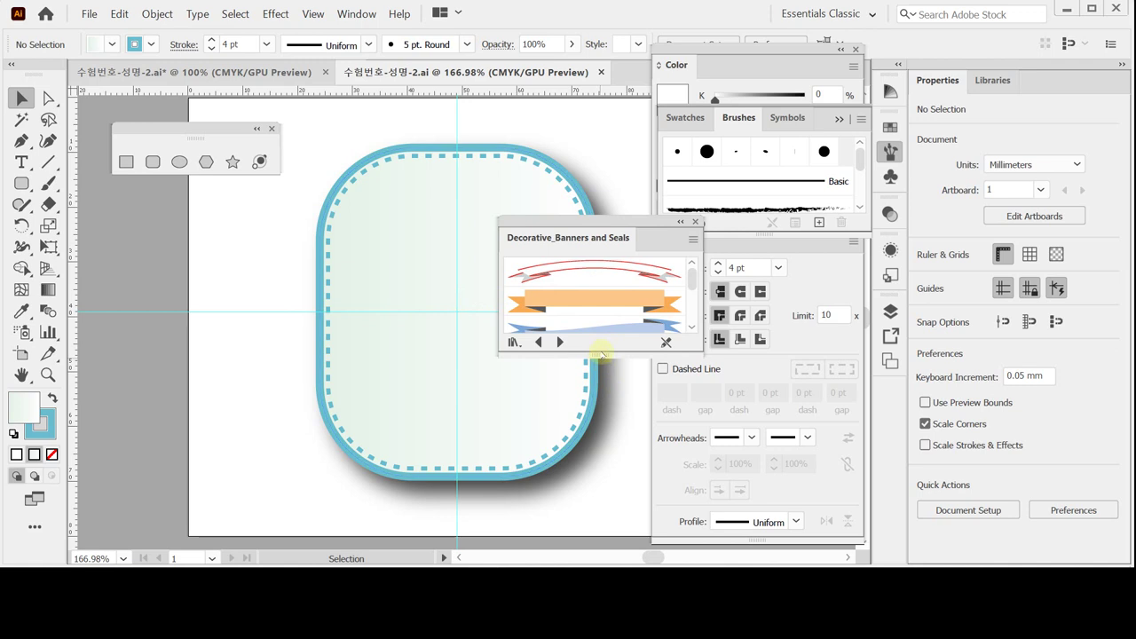
{"action": "left_click_drag", "start_coordinate": [601, 356], "coordinate": [597, 512]}
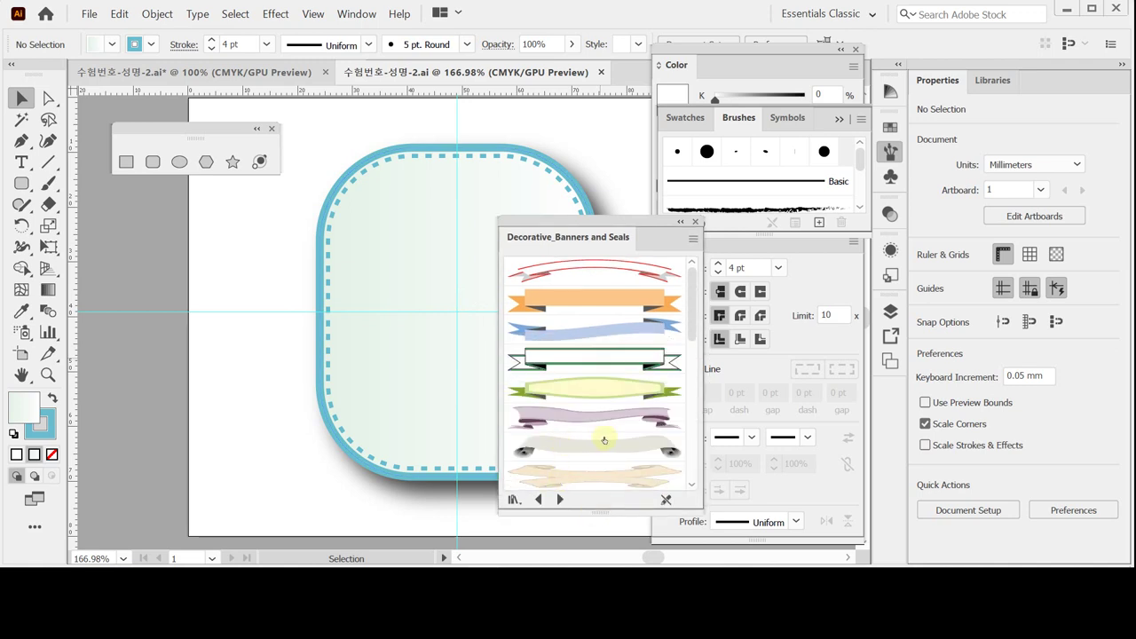
{"action": "left_click", "coordinate": [587, 340]}
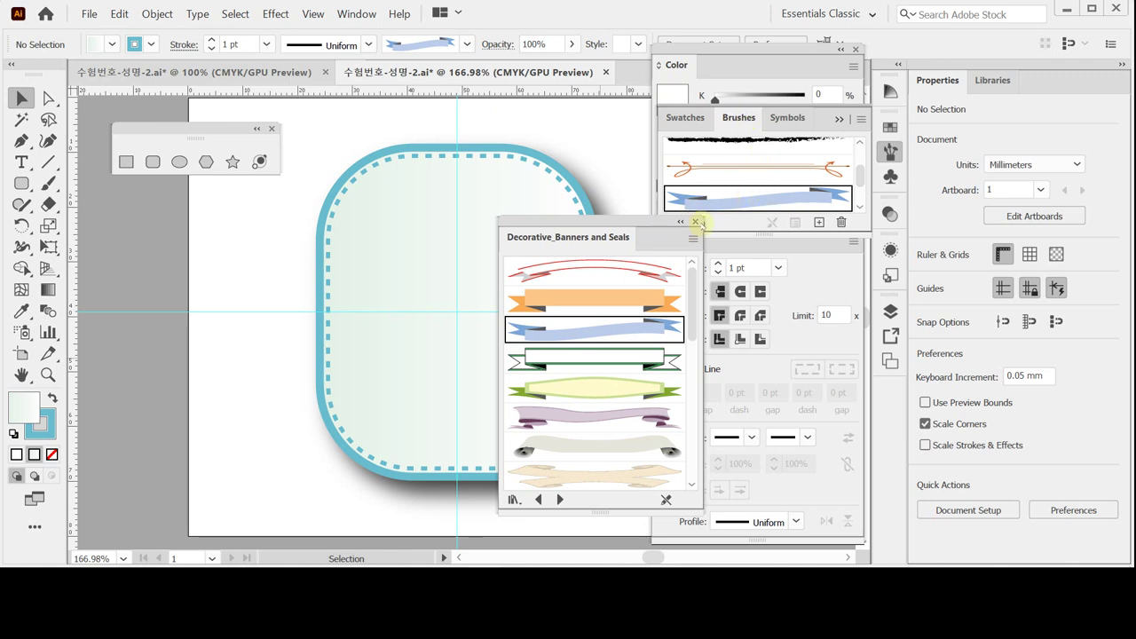
{"action": "left_click", "coordinate": [695, 221]}
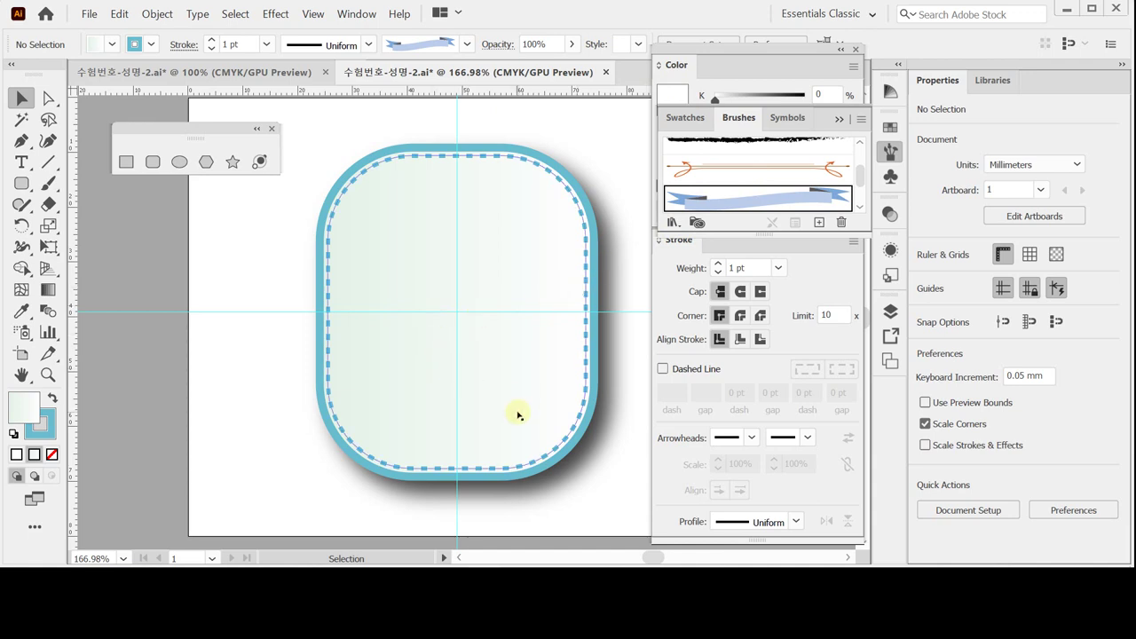
Step: Draw a 93 mm line at 0° across the lower part of the rounded rectangle and apply the Banner 3 brush
{"action": "scroll", "coordinate": [516, 415], "scroll_direction": "down", "scroll_amount": 1}
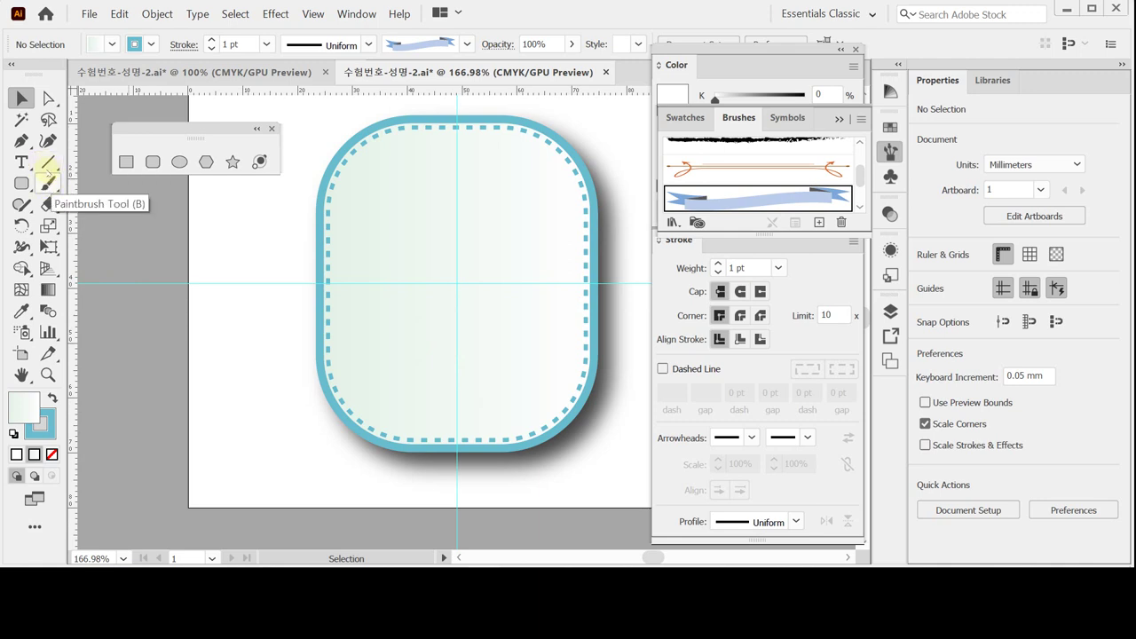
{"action": "left_click", "coordinate": [48, 162]}
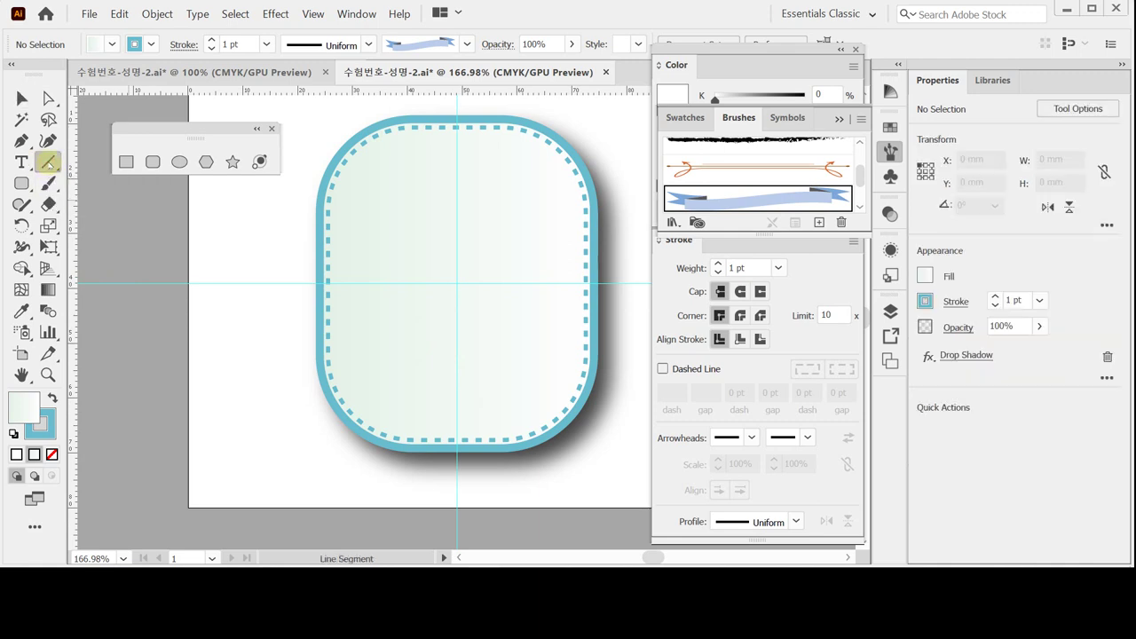
{"action": "left_click", "coordinate": [256, 392]}
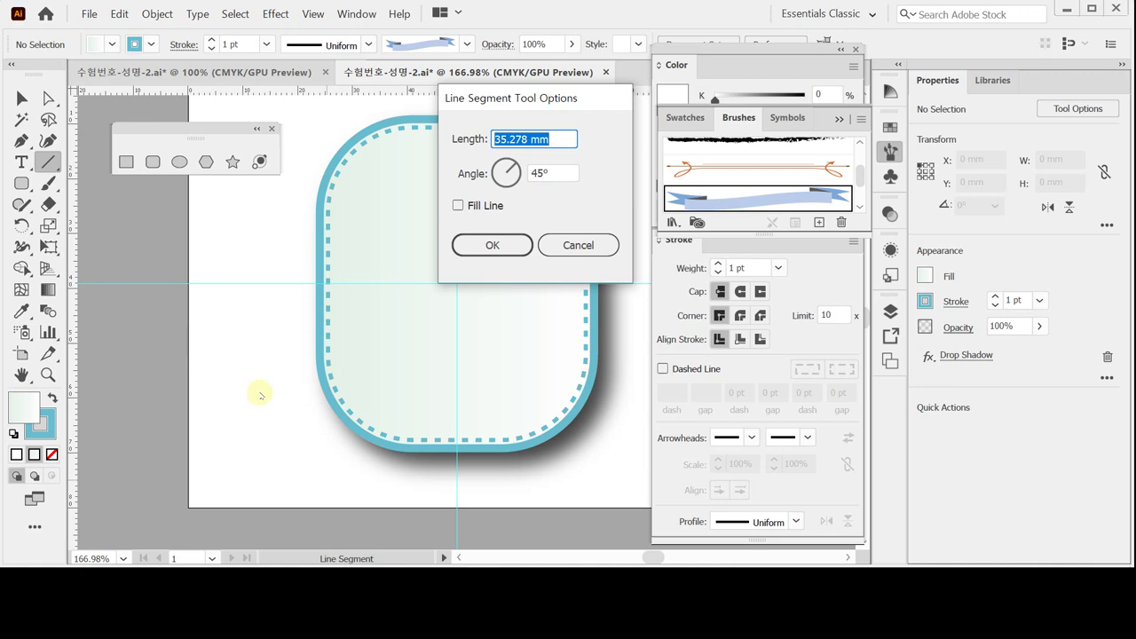
{"action": "type", "text": "93"}
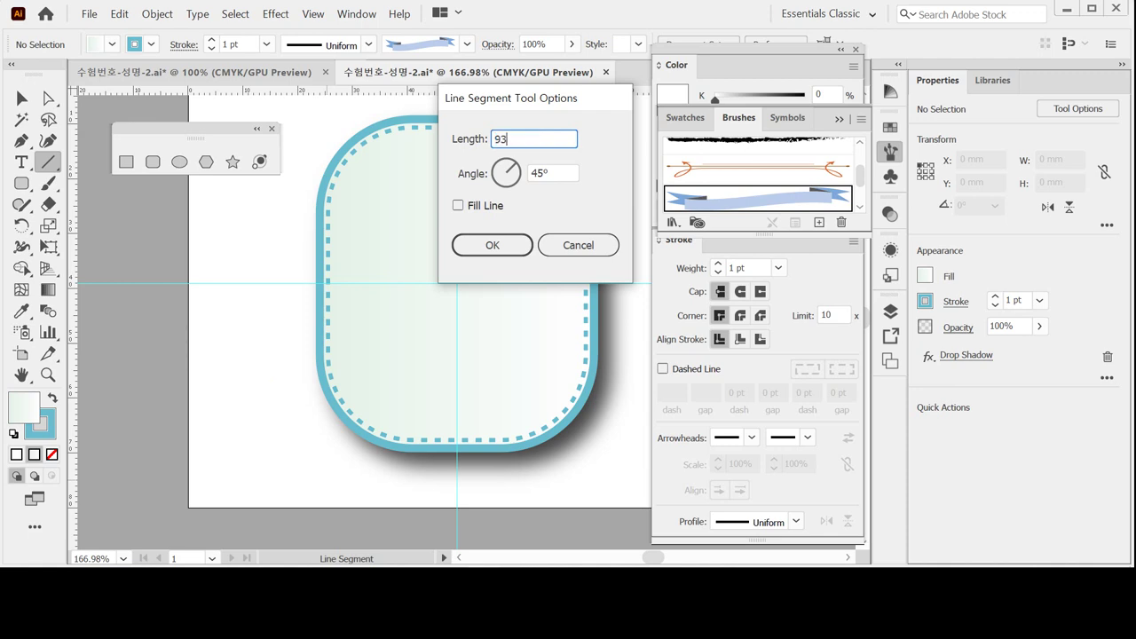
{"action": "key", "text": "Tab"}
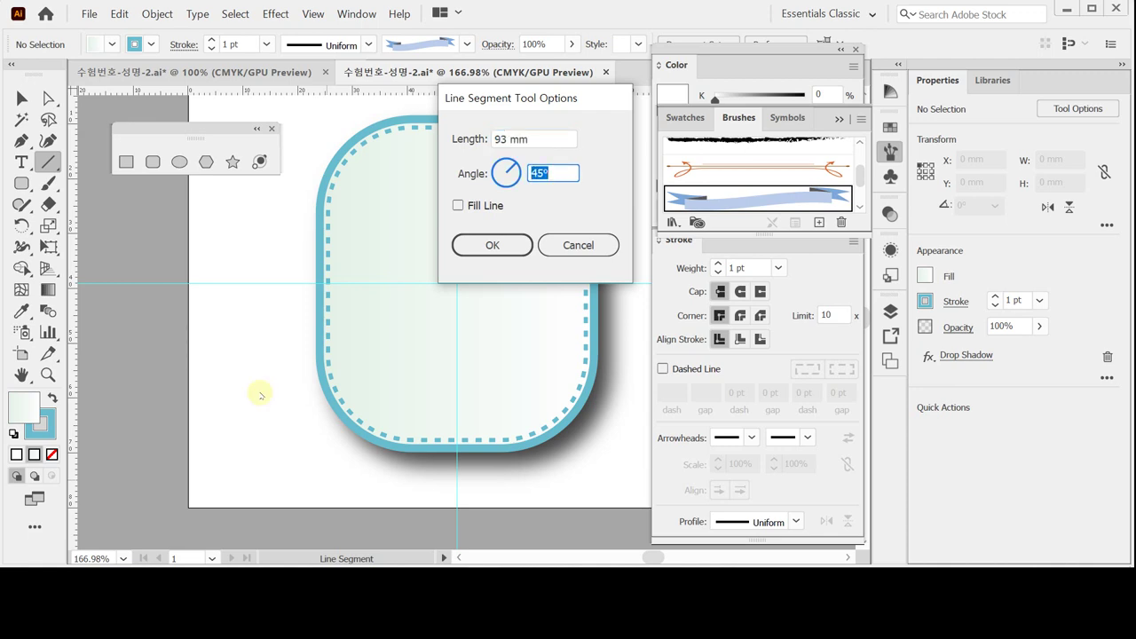
{"action": "type", "text": "0"}
{"action": "key", "text": "Tab"}
{"action": "left_click", "coordinate": [477, 244]}
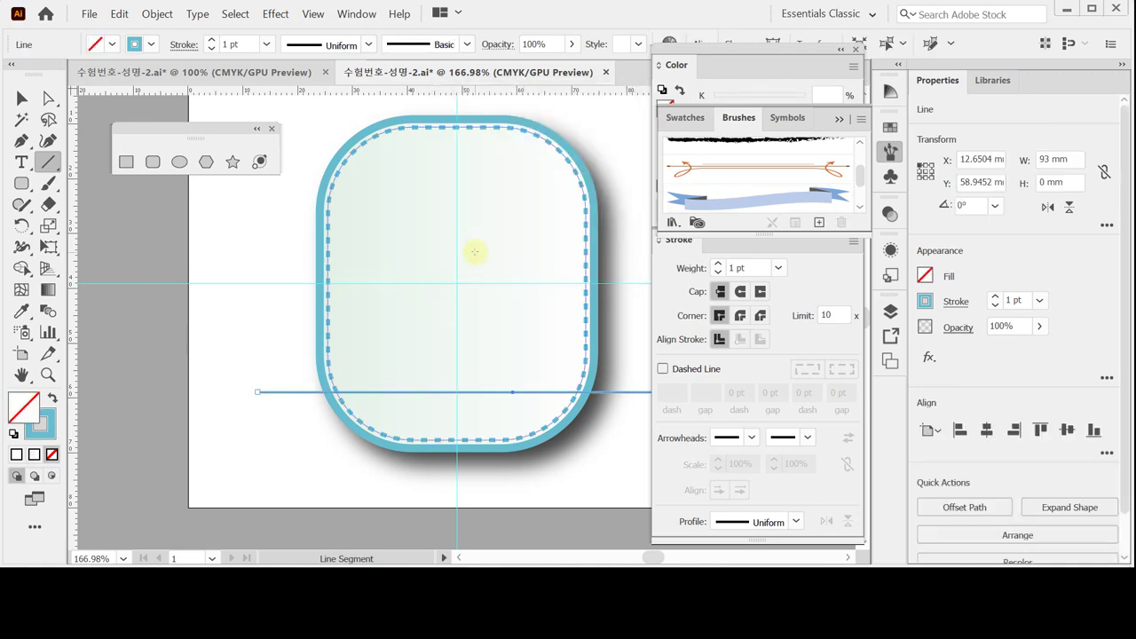
{"action": "left_click", "coordinate": [724, 205]}
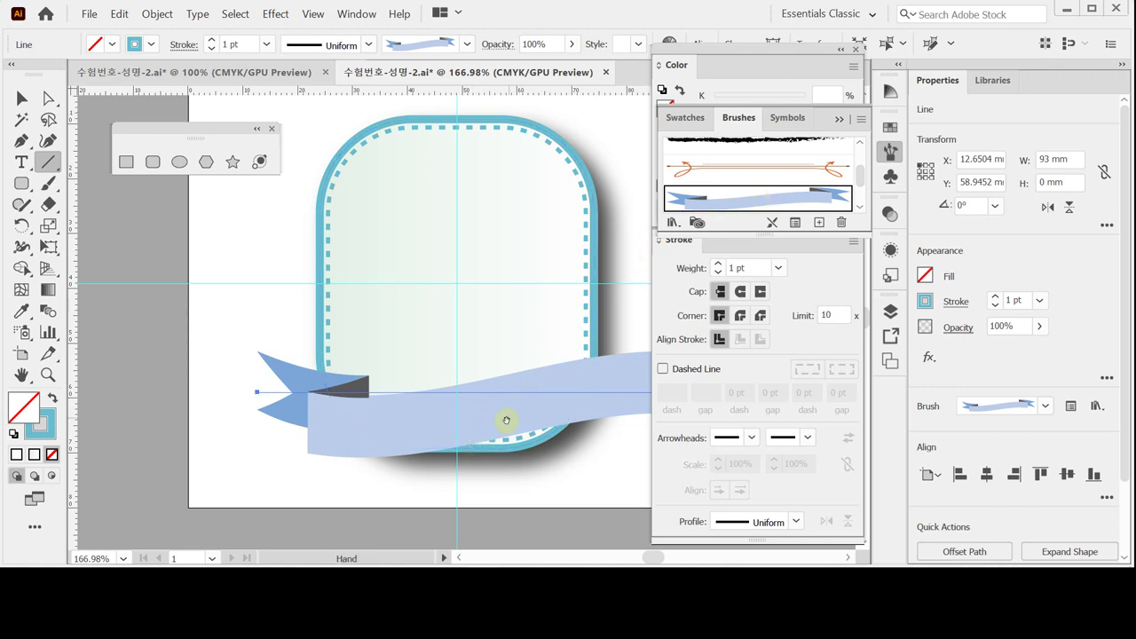
Step: Center the banner over the badge's lower part at about X 3.19 mm, Y 58.6 mm, then save the document and deselect it
{"action": "left_click_drag", "start_coordinate": [507, 418], "coordinate": [431, 439]}
{"action": "mouse_move", "coordinate": [541, 414]}
{"action": "left_mouse_down"}
{"action": "mouse_move", "coordinate": [560, 420]}
{"action": "mouse_move", "coordinate": [556, 409]}
{"action": "left_mouse_up"}
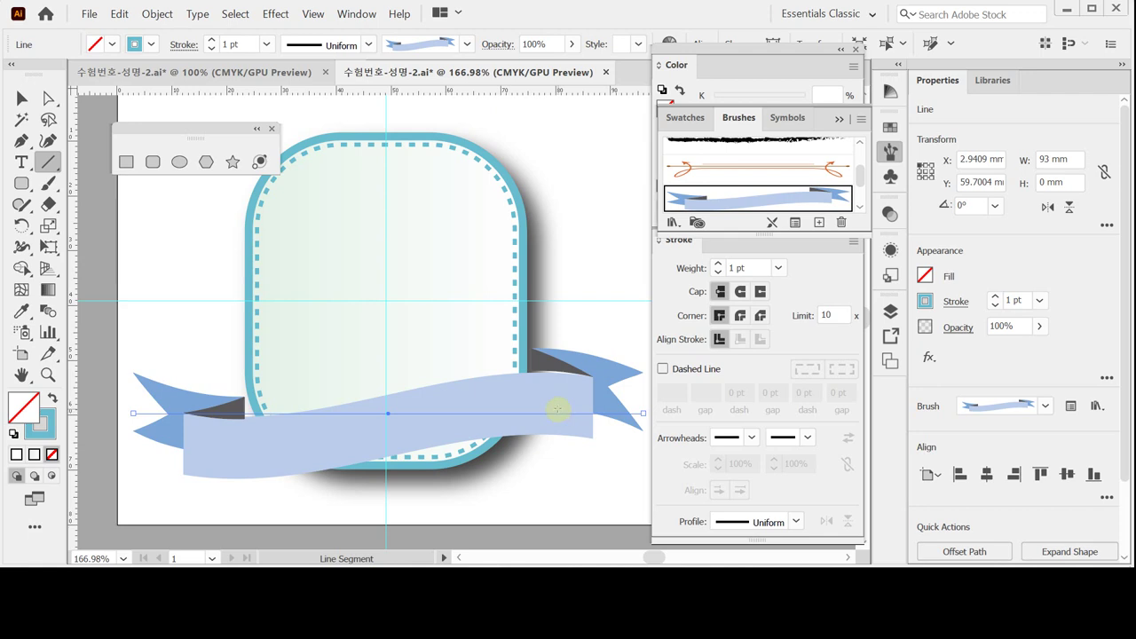
{"action": "key", "text": "ctrl"}
{"action": "key", "text": "ctrl"}
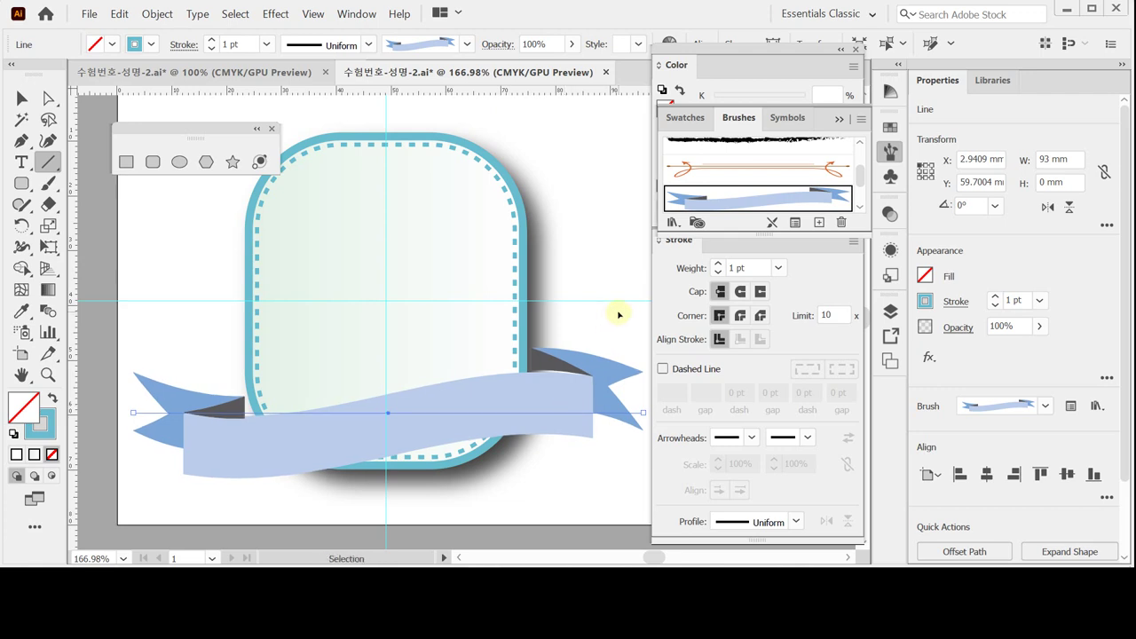
{"action": "key", "text": "Up"}
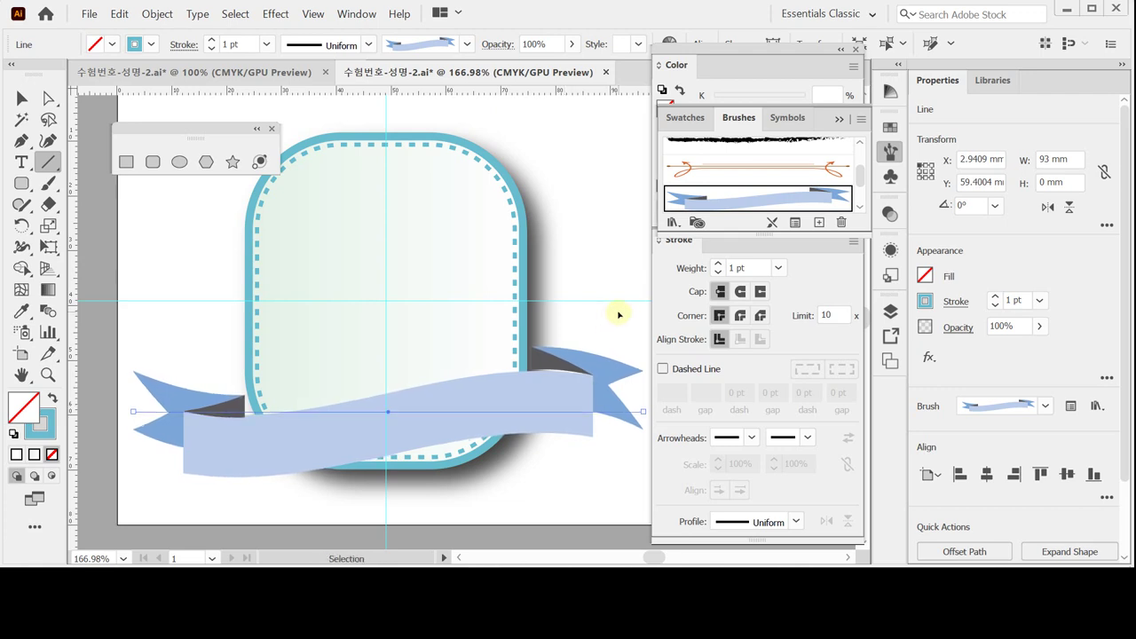
{"action": "key", "text": "Up"}
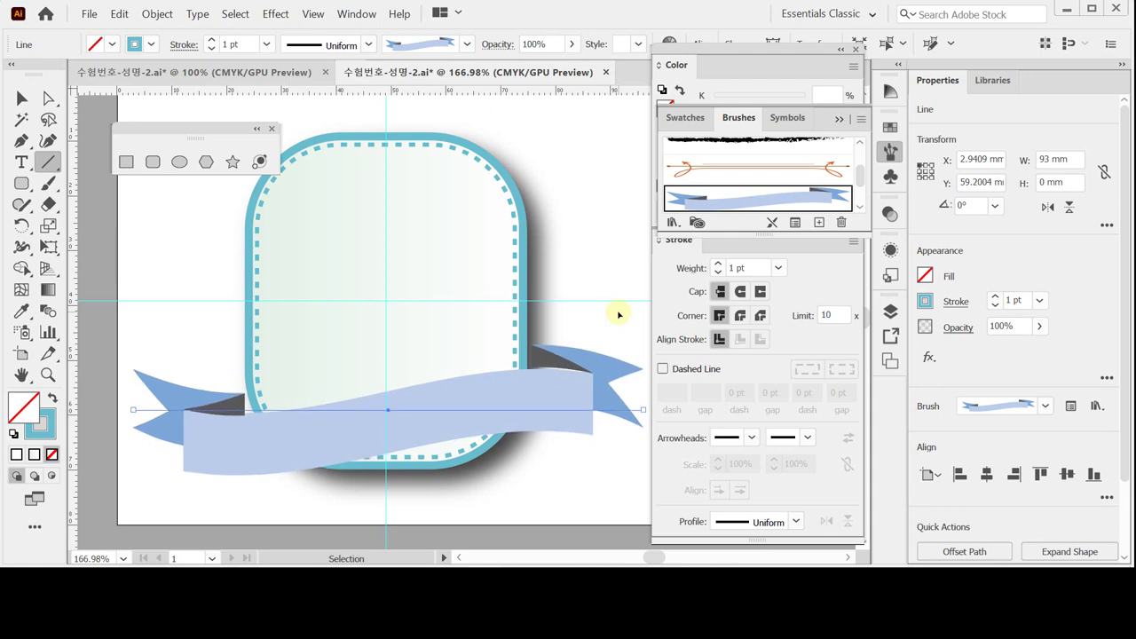
{"action": "key", "text": "Up"}
{"action": "key", "text": "Up"}
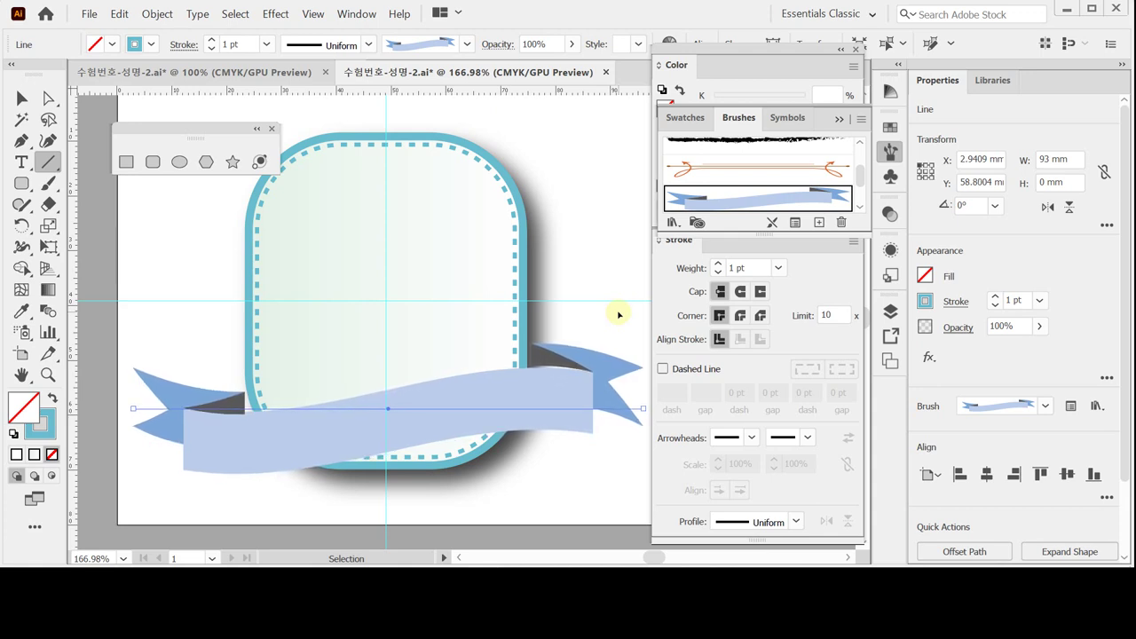
{"action": "key", "text": "Up"}
{"action": "key", "text": "Right"}
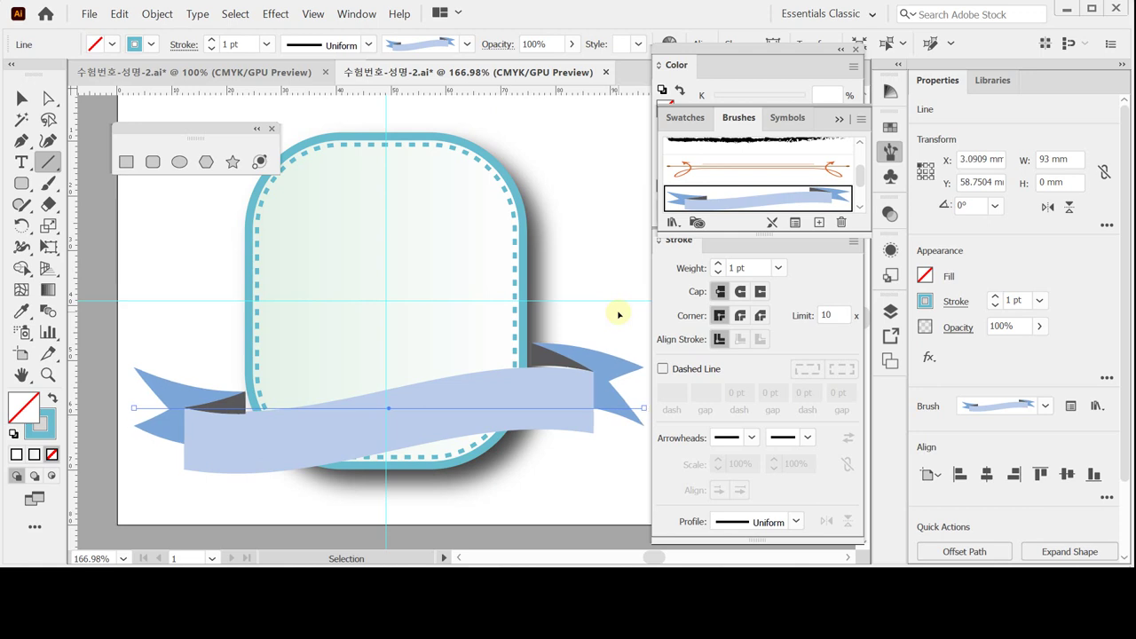
{"action": "key", "text": "Right"}
{"action": "key", "text": "Up"}
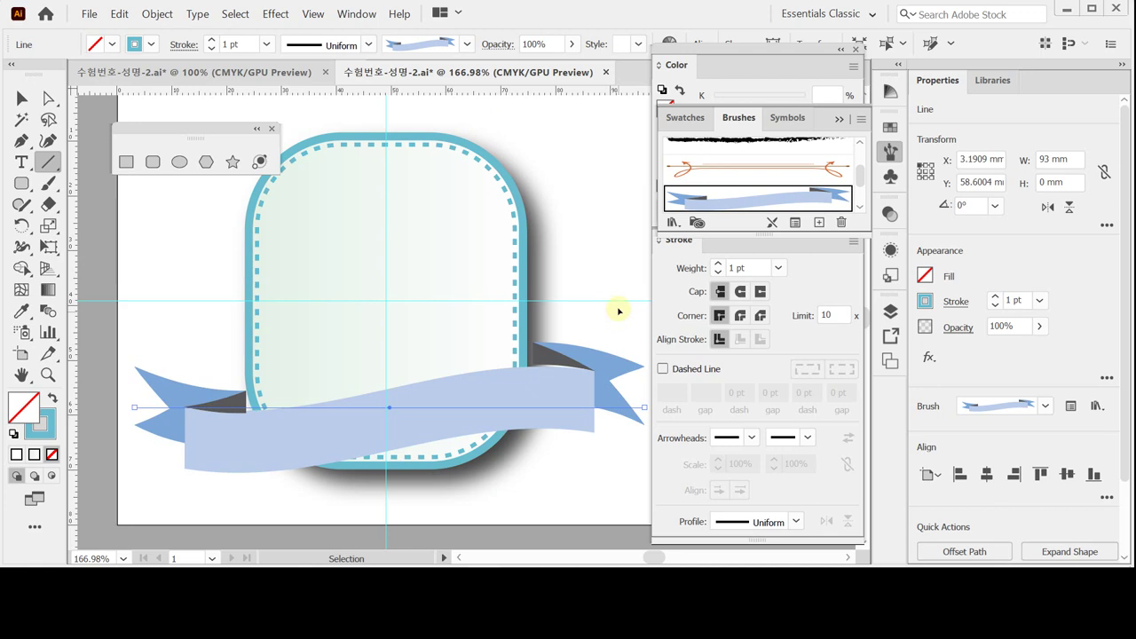
{"action": "key", "text": "ctrl+s"}
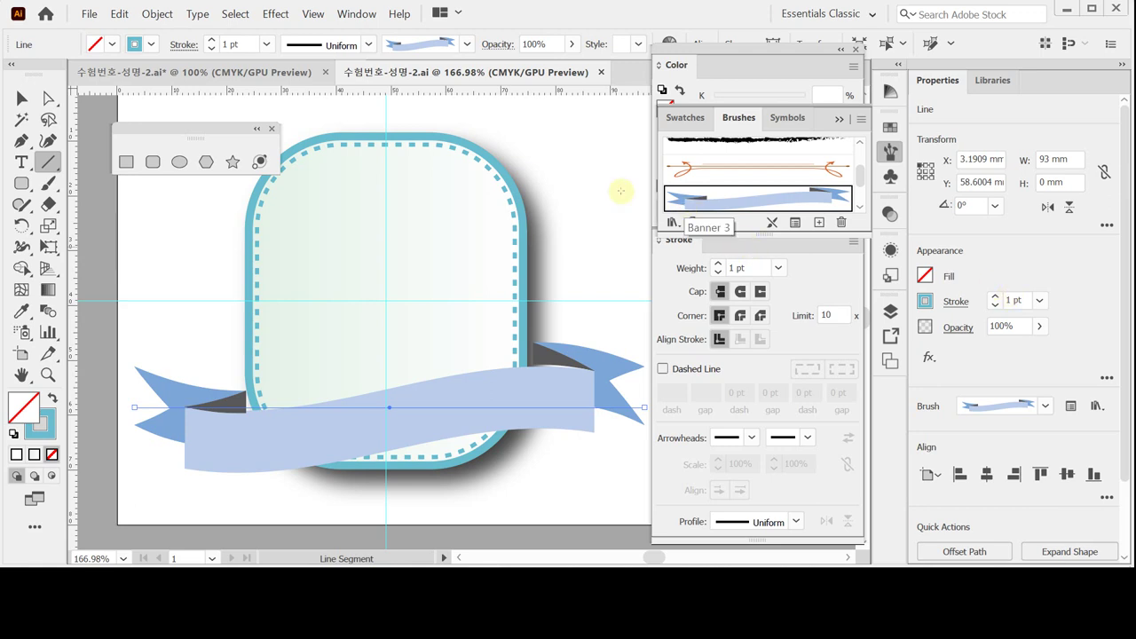
{"action": "key", "text": "ctrl+shift+a"}
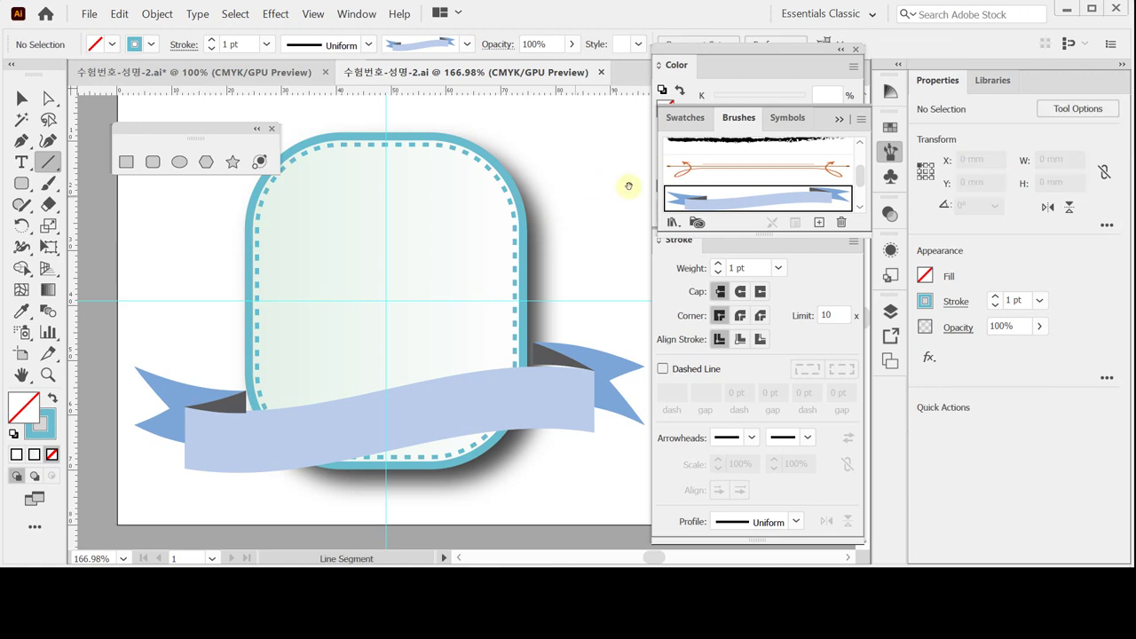
Step: Clear all the badge and banner artwork off the artboard and save the document
{"action": "left_click_drag", "start_coordinate": [600, 199], "coordinate": [517, 269]}
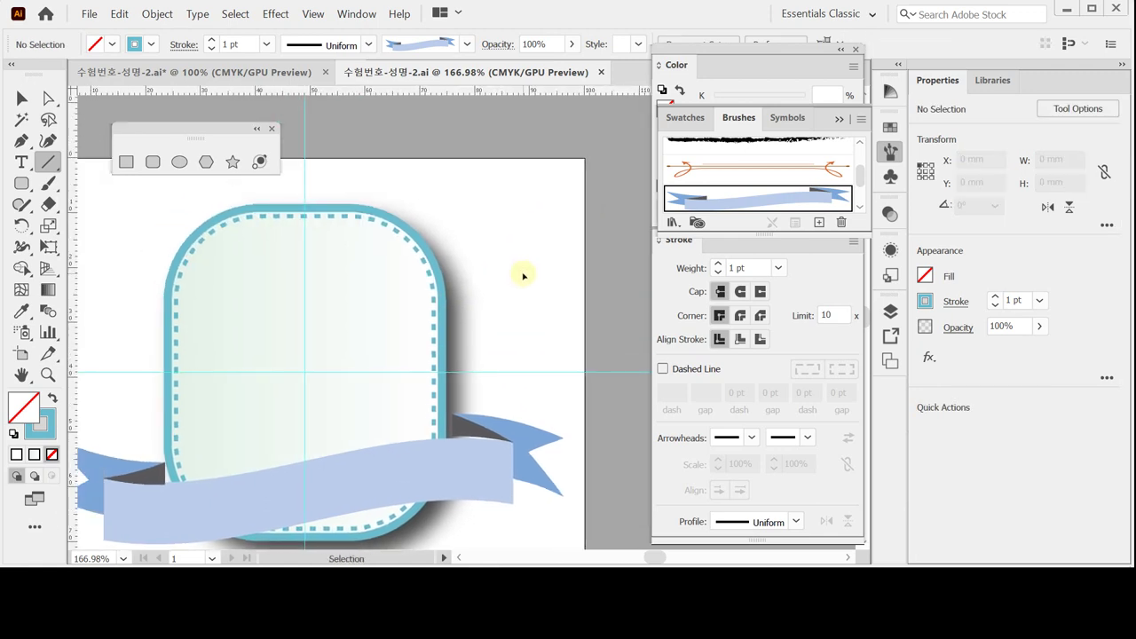
{"action": "key", "text": "ctrl+a"}
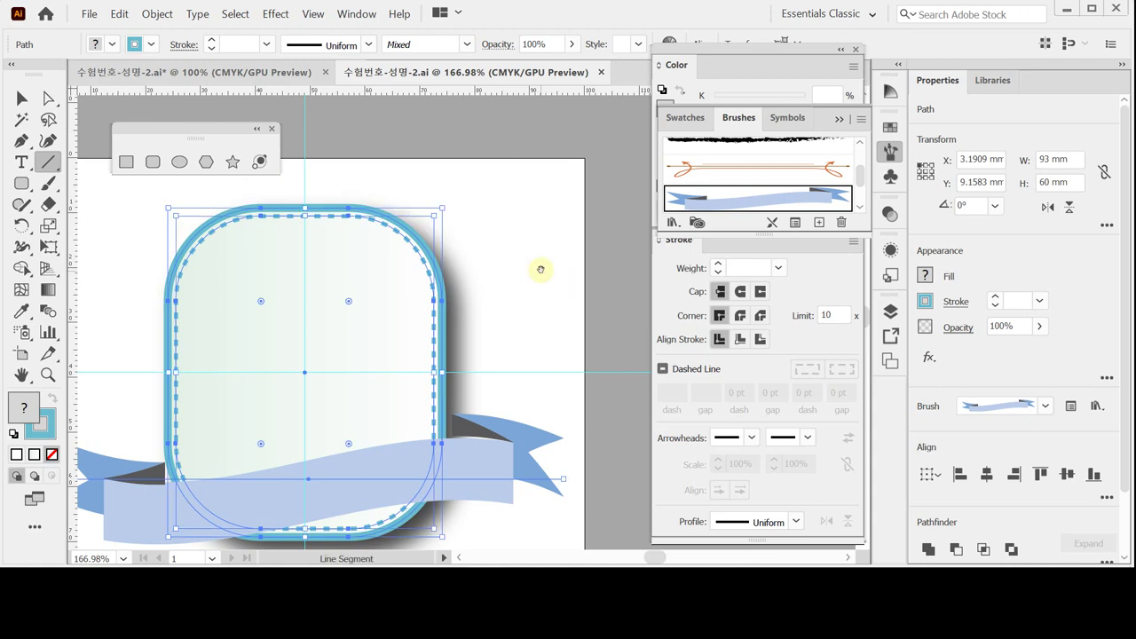
{"action": "key", "text": "ctrl+plus"}
{"action": "key", "text": "Delete"}
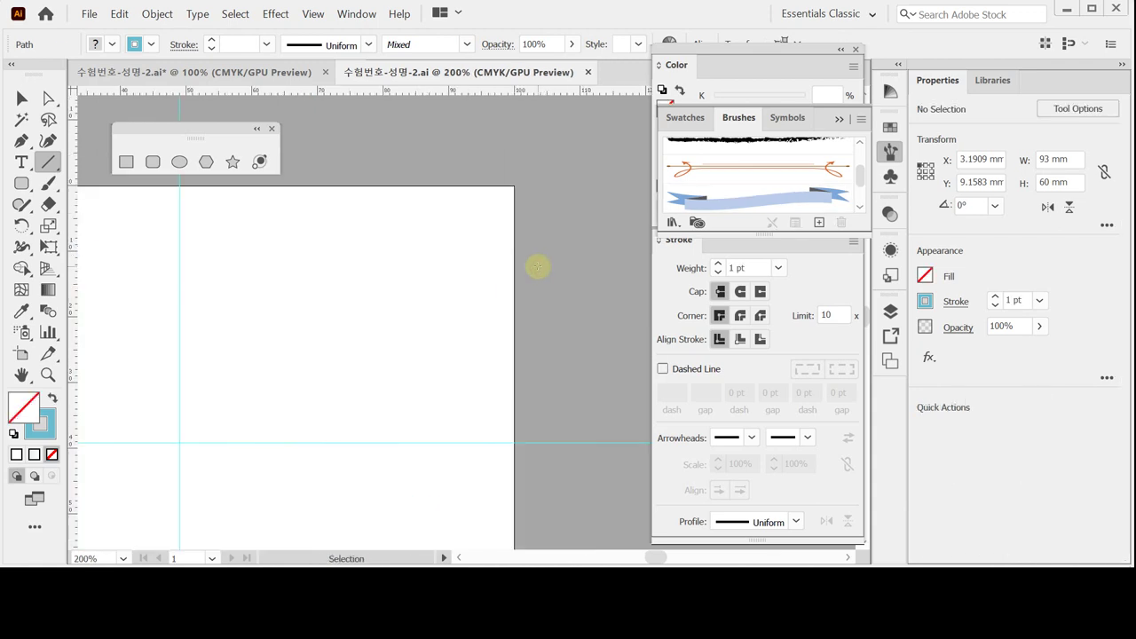
{"action": "key", "text": "ctrl+plus"}
{"action": "key", "text": "ctrl"}
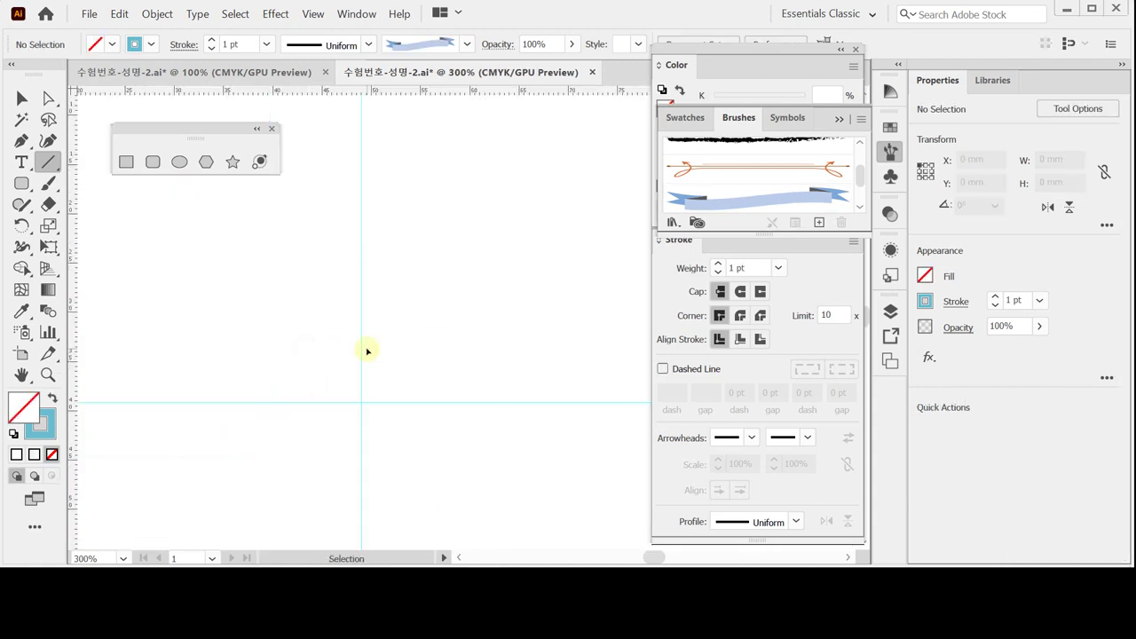
{"action": "key", "text": "ctrl+s"}
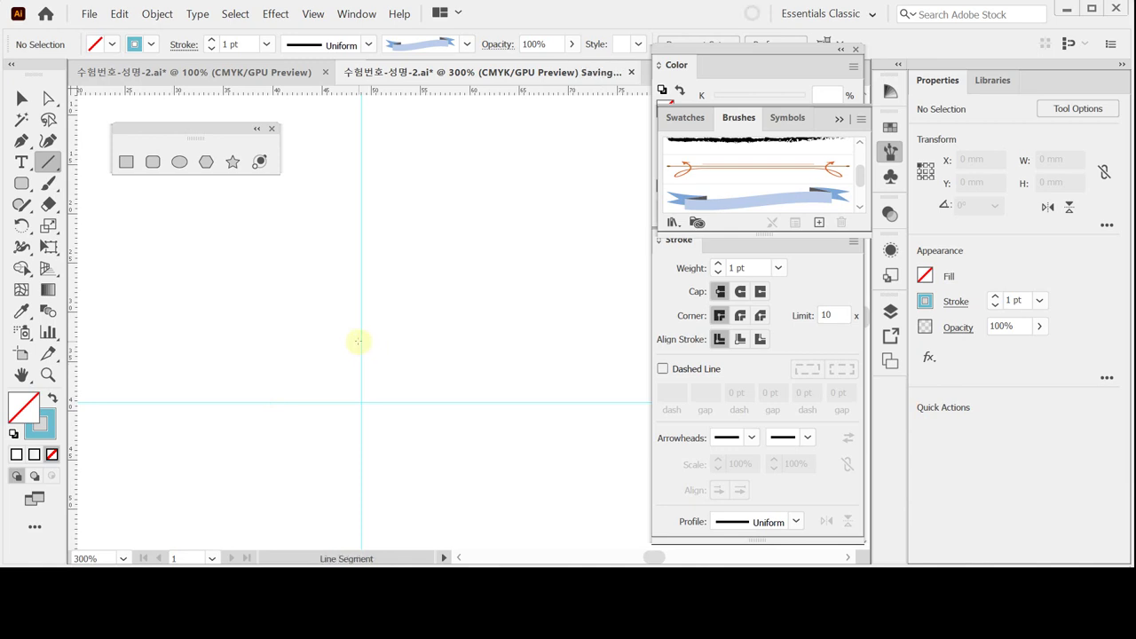
Step: Switch to the finished reference document and examine the monkey badge up close with the Selection tool ready
{"action": "left_click", "coordinate": [155, 71]}
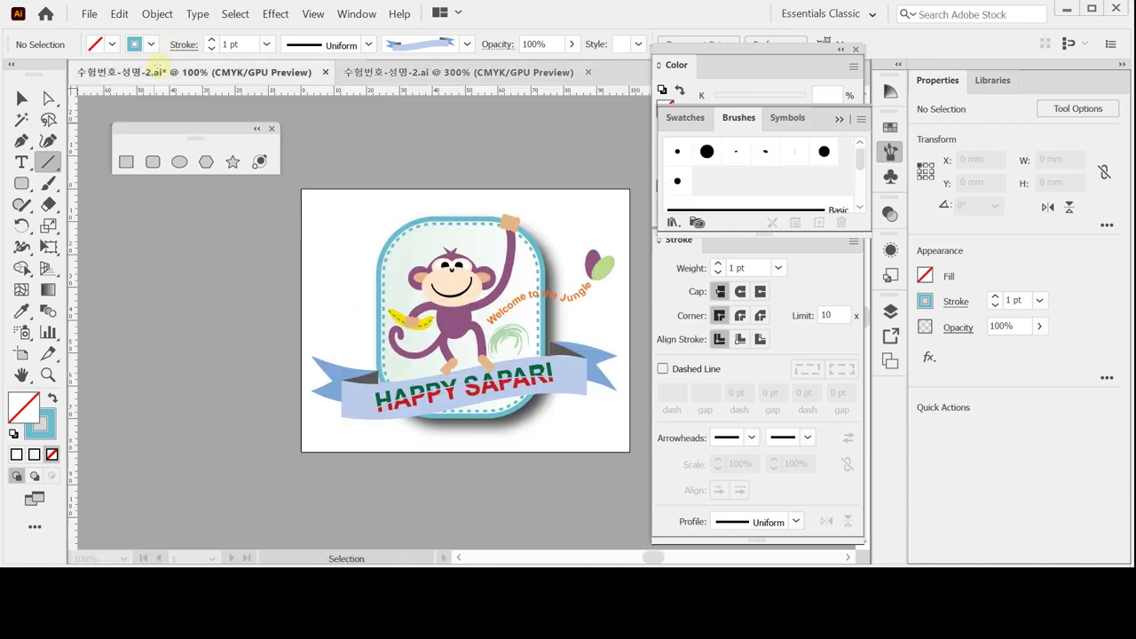
{"action": "left_click", "coordinate": [477, 401]}
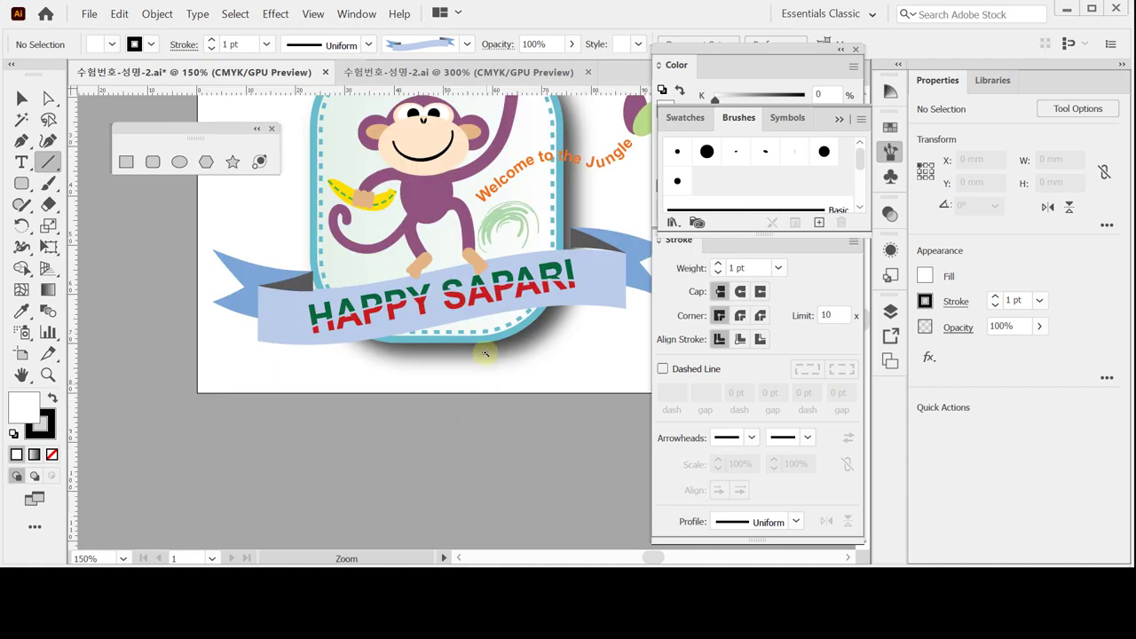
{"action": "scroll", "coordinate": [443, 387], "scroll_direction": "up", "scroll_amount": 3}
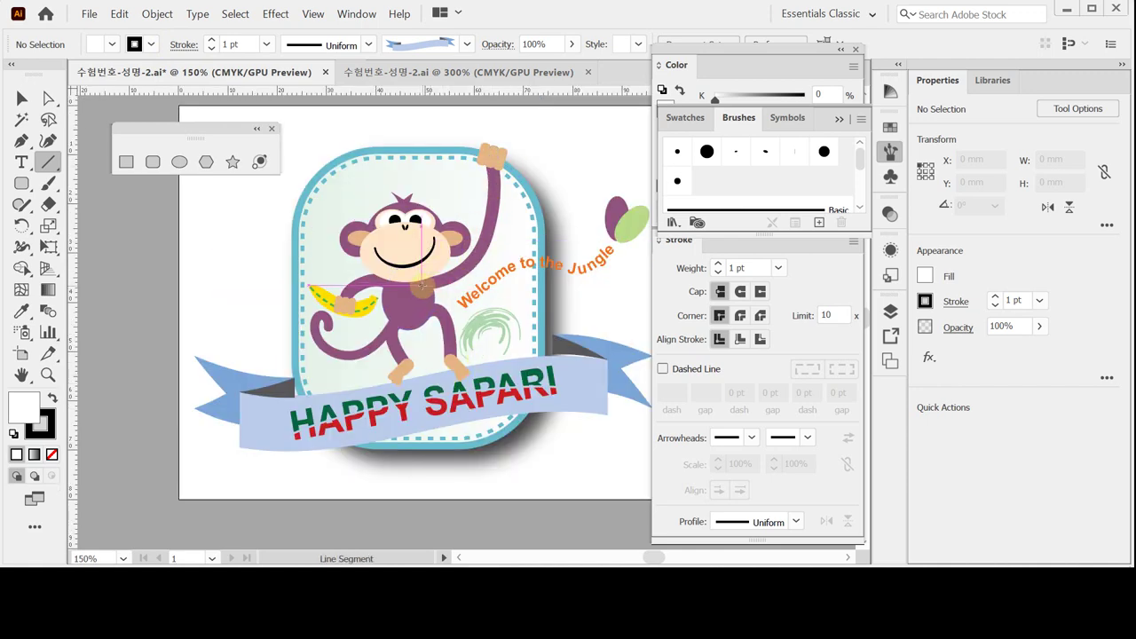
{"action": "left_click", "coordinate": [22, 97]}
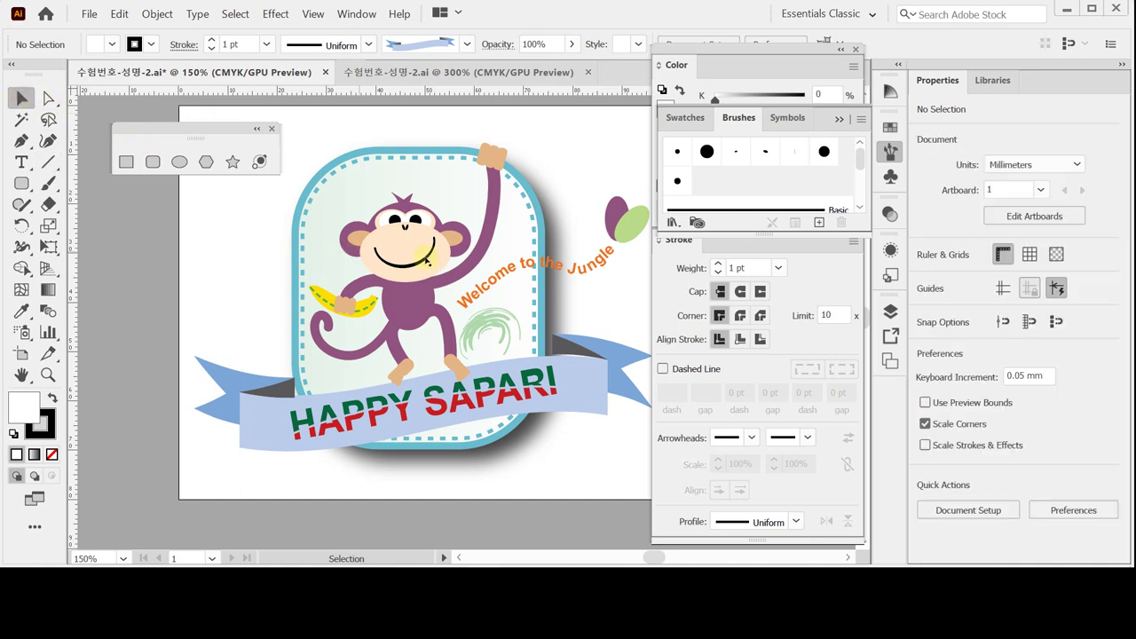
Step: Examine the mouth, muzzle and face shapes of the reference monkey, and return to the working document with the Ellipse tool
{"action": "left_click", "coordinate": [429, 261]}
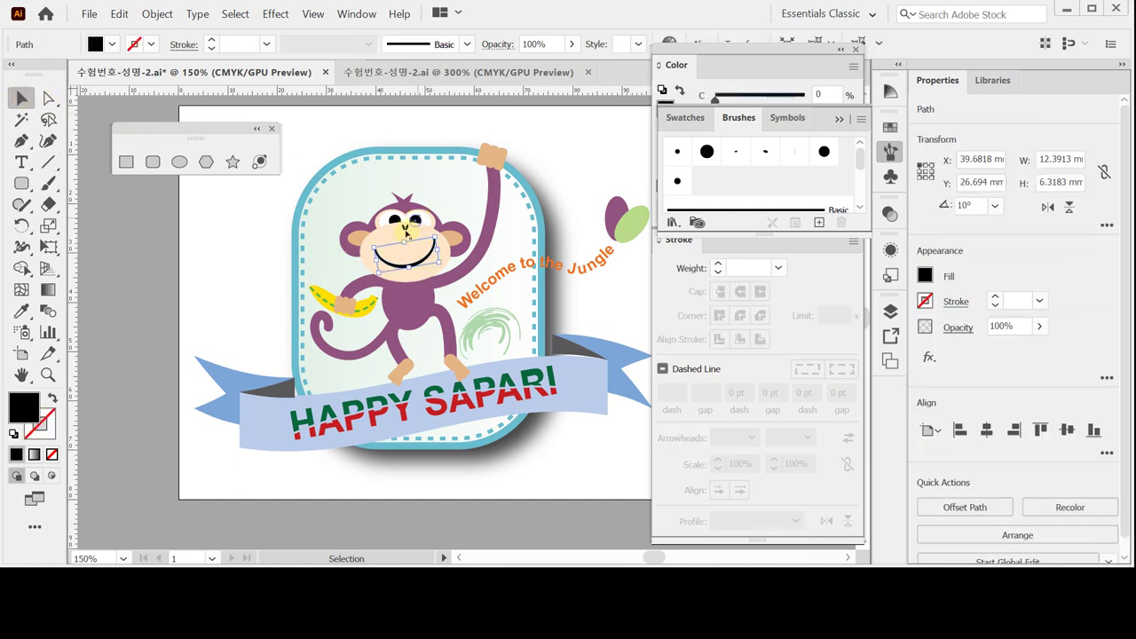
{"action": "double_click", "coordinate": [453, 282]}
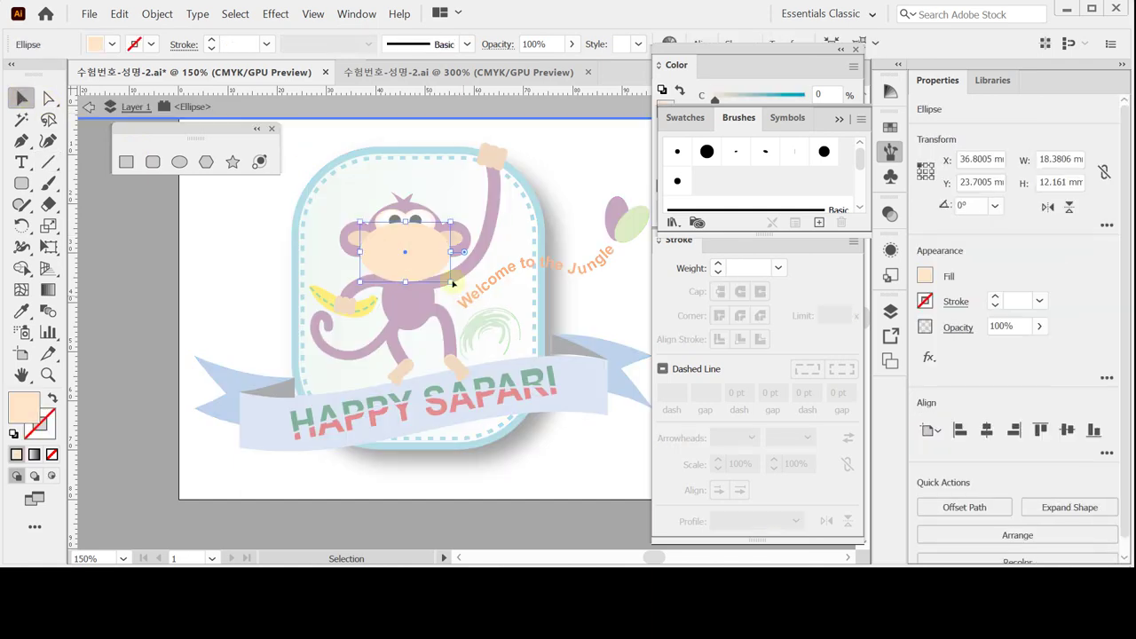
{"action": "double_click", "coordinate": [210, 280]}
{"action": "left_click", "coordinate": [408, 268]}
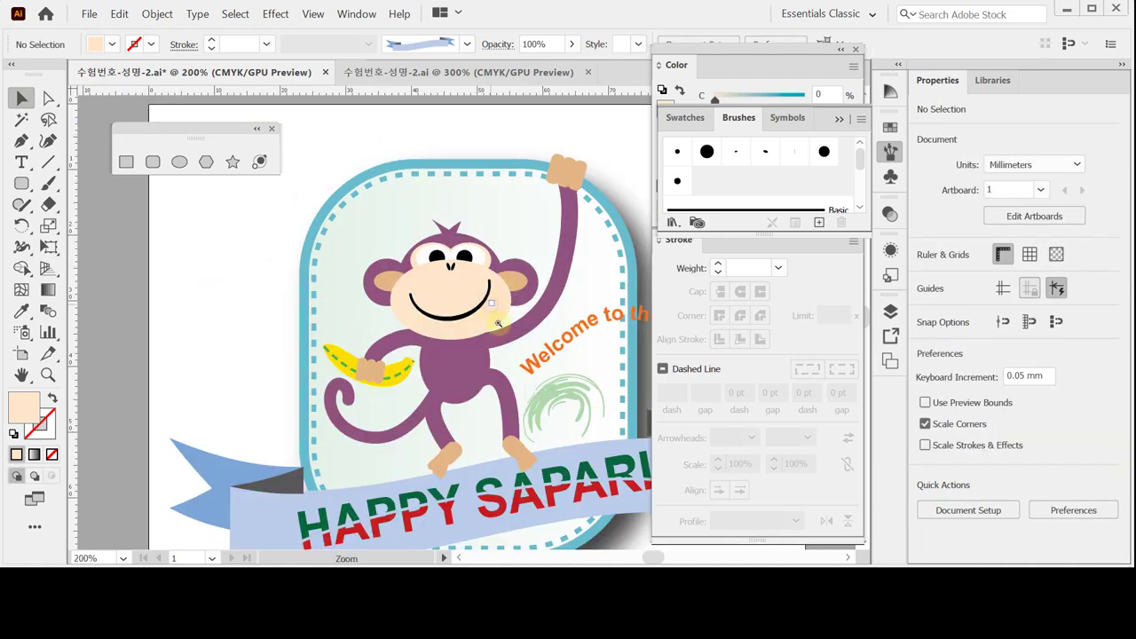
{"action": "left_click", "coordinate": [498, 324]}
{"action": "left_click_drag", "start_coordinate": [498, 325], "coordinate": [434, 299]}
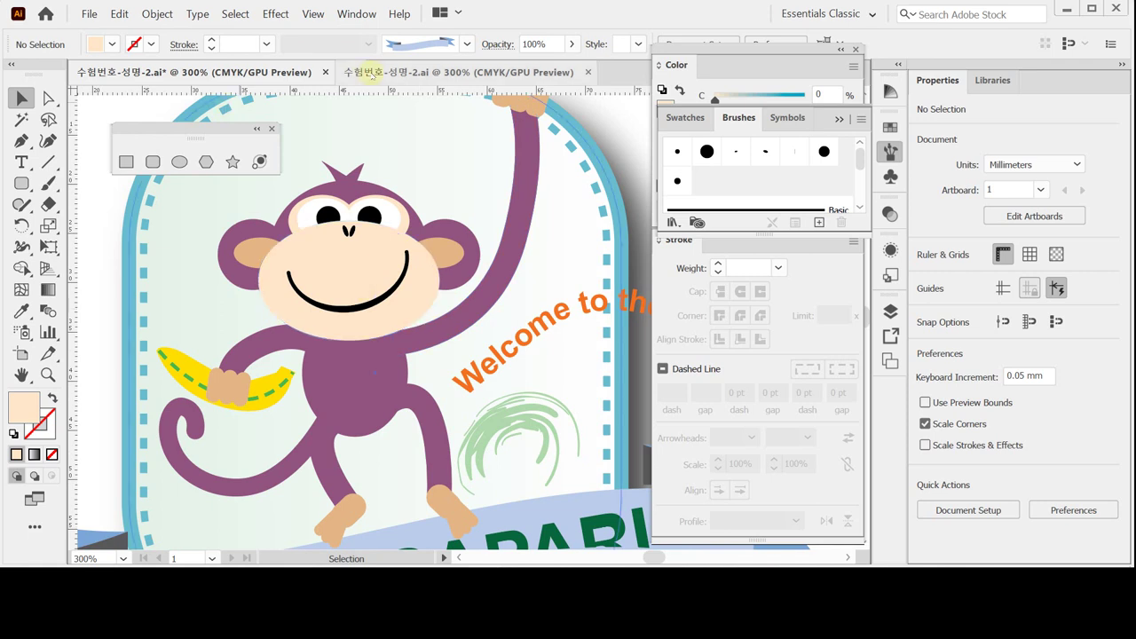
{"action": "left_click", "coordinate": [372, 73]}
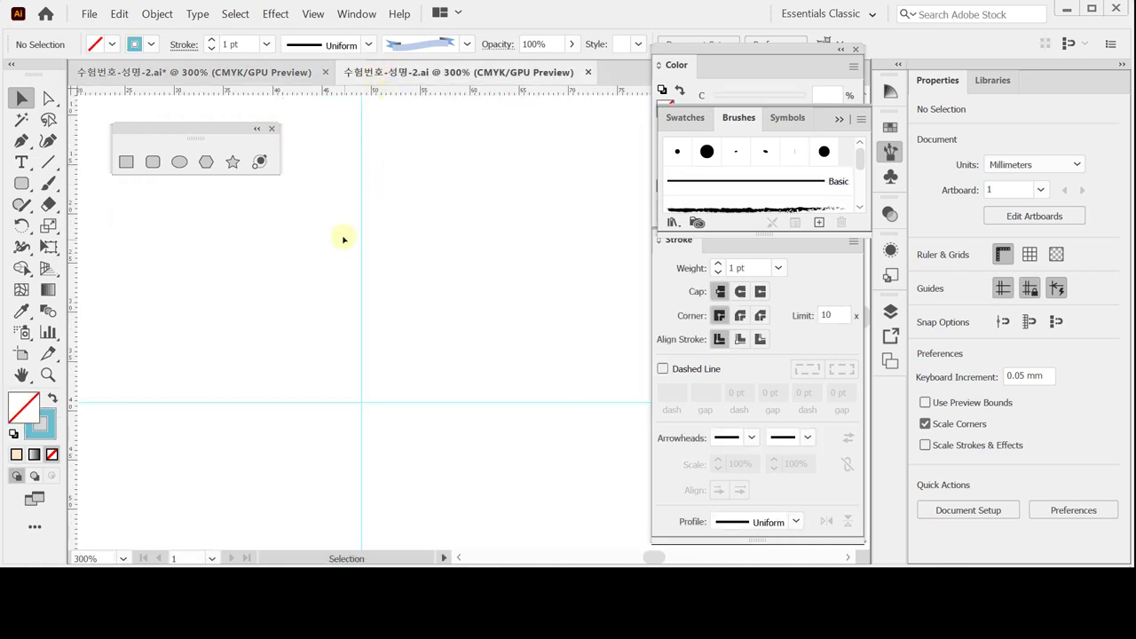
{"action": "left_click", "coordinate": [175, 165]}
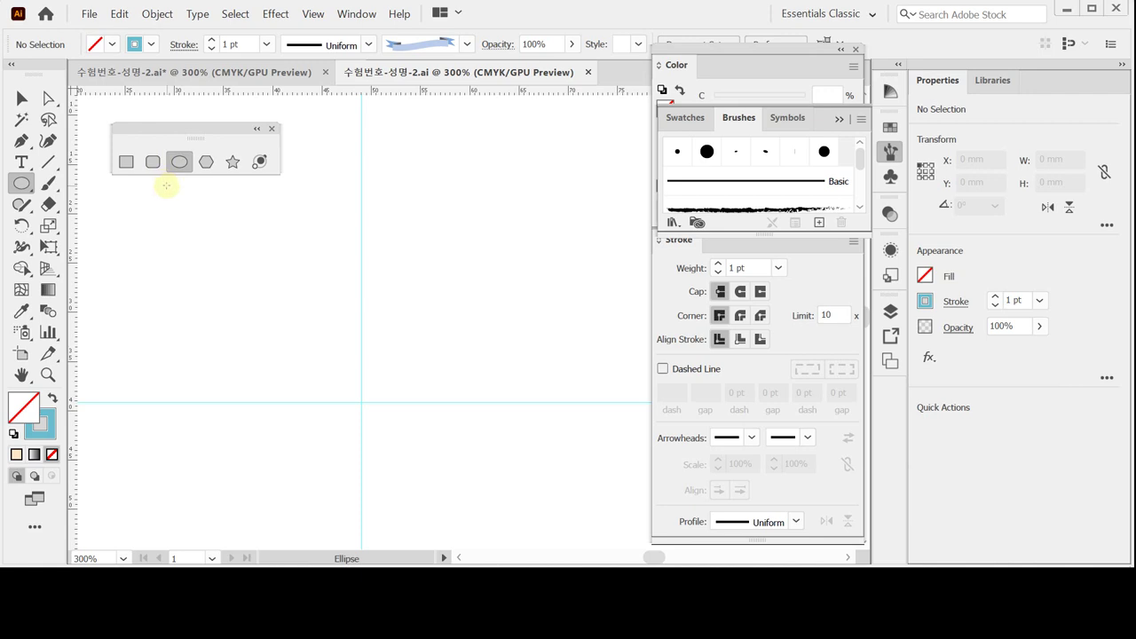
{"action": "left_click", "coordinate": [355, 236]}
{"action": "type", "text": "1"}
{"action": "key", "text": "Tab"}
{"action": "type", "text": "6"}
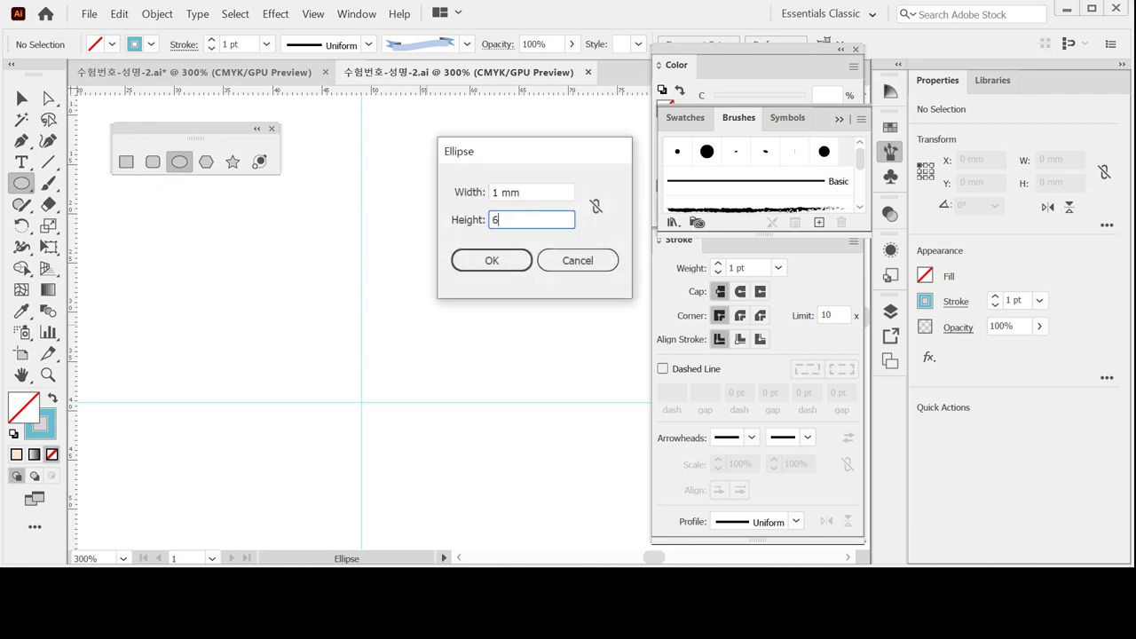
{"action": "key", "text": "shift+Tab"}
{"action": "type", "text": "16"}
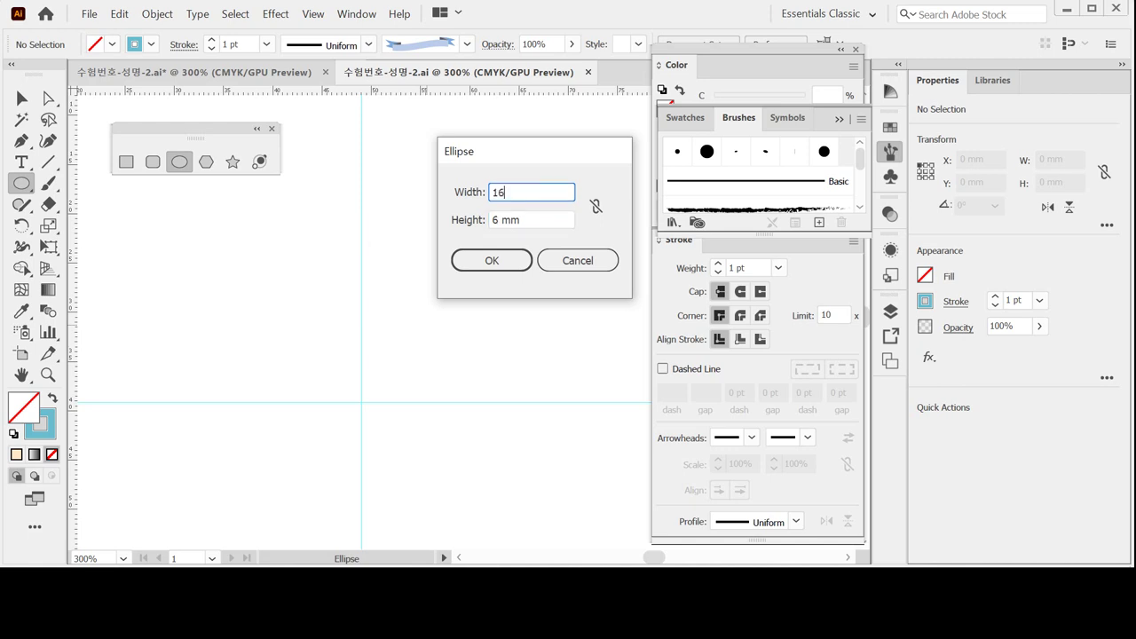
{"action": "key", "text": "Tab"}
{"action": "type", "text": "14"}
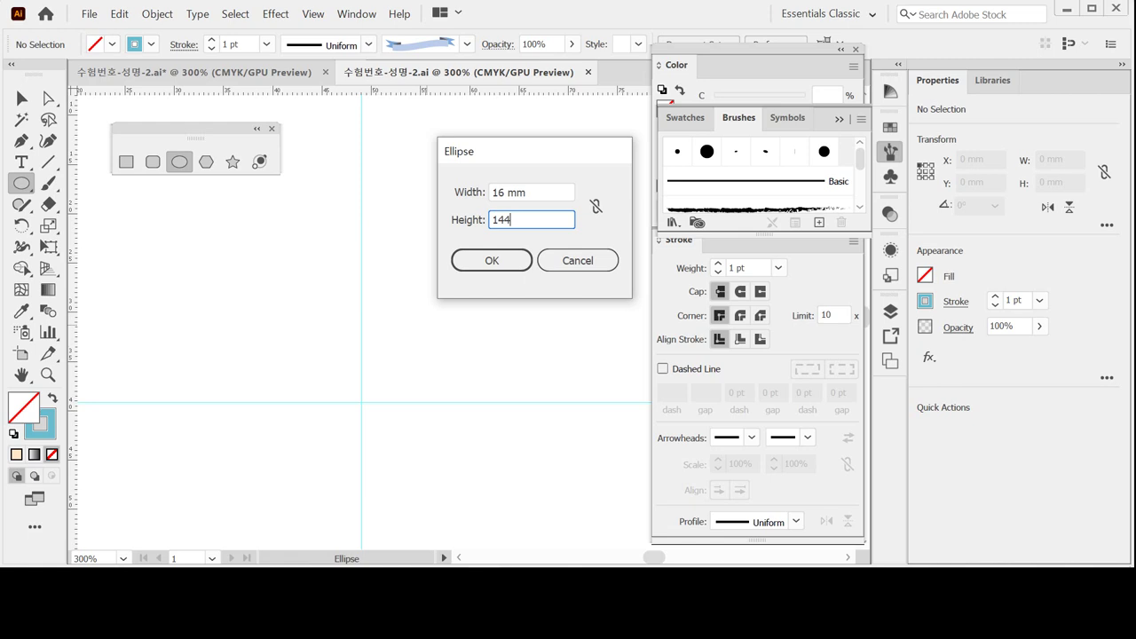
{"action": "key", "text": "Return"}
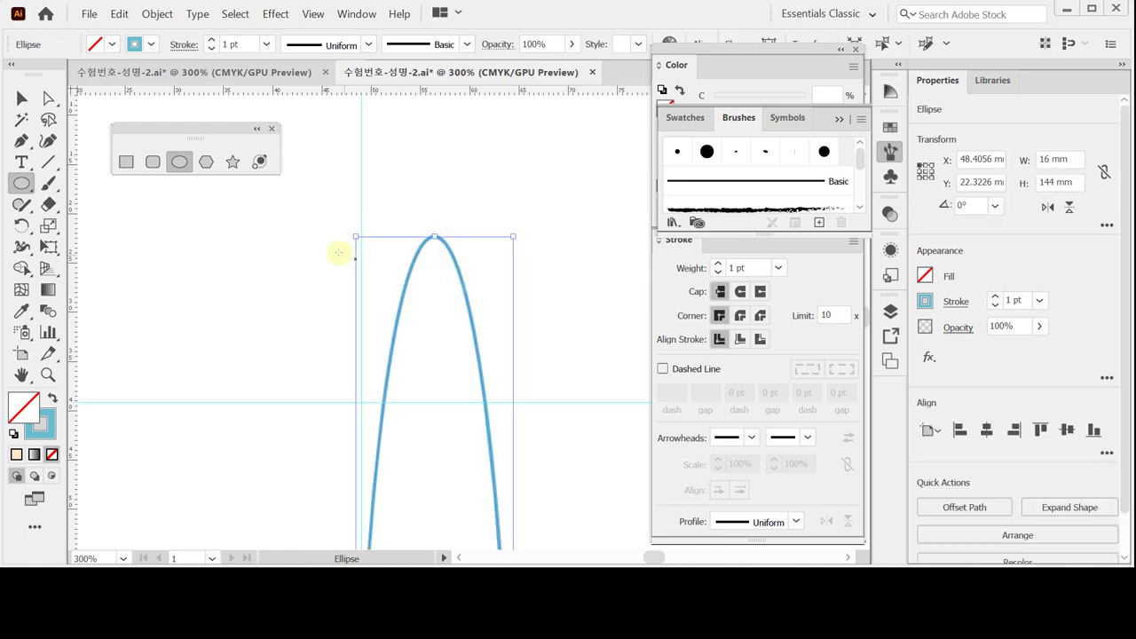
{"action": "key", "text": "Delete"}
Step: Draw an ellipse 16 mm wide and 14 mm high over the vertical guide as the monkey's head
{"action": "left_click", "coordinate": [498, 241]}
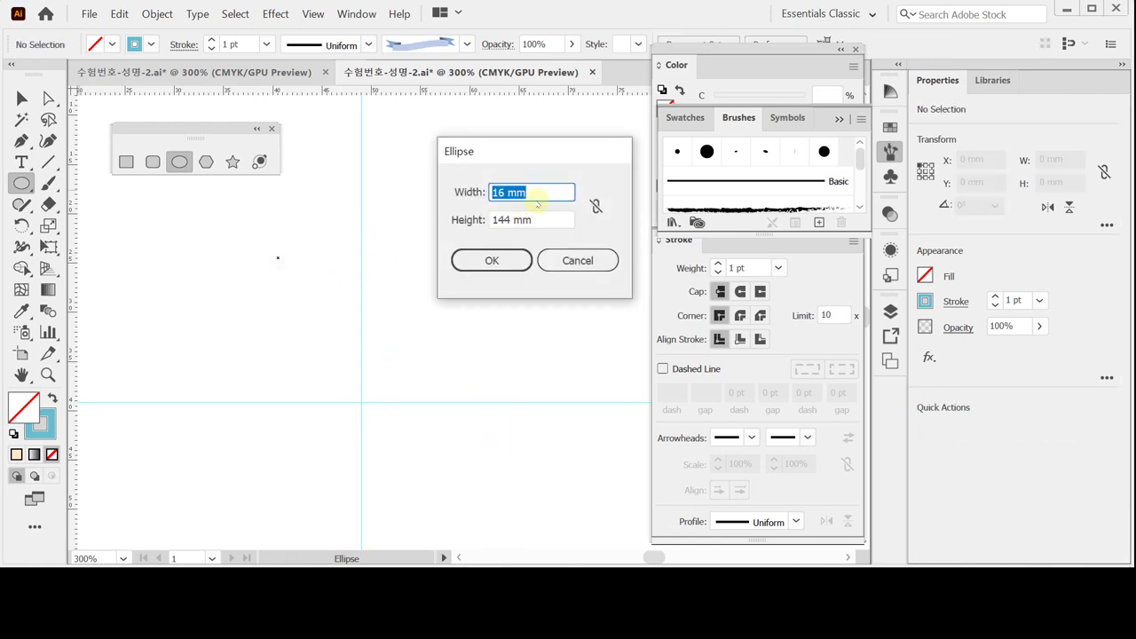
{"action": "left_click", "coordinate": [537, 222]}
{"action": "type", "text": "14"}
{"action": "key", "text": "Return"}
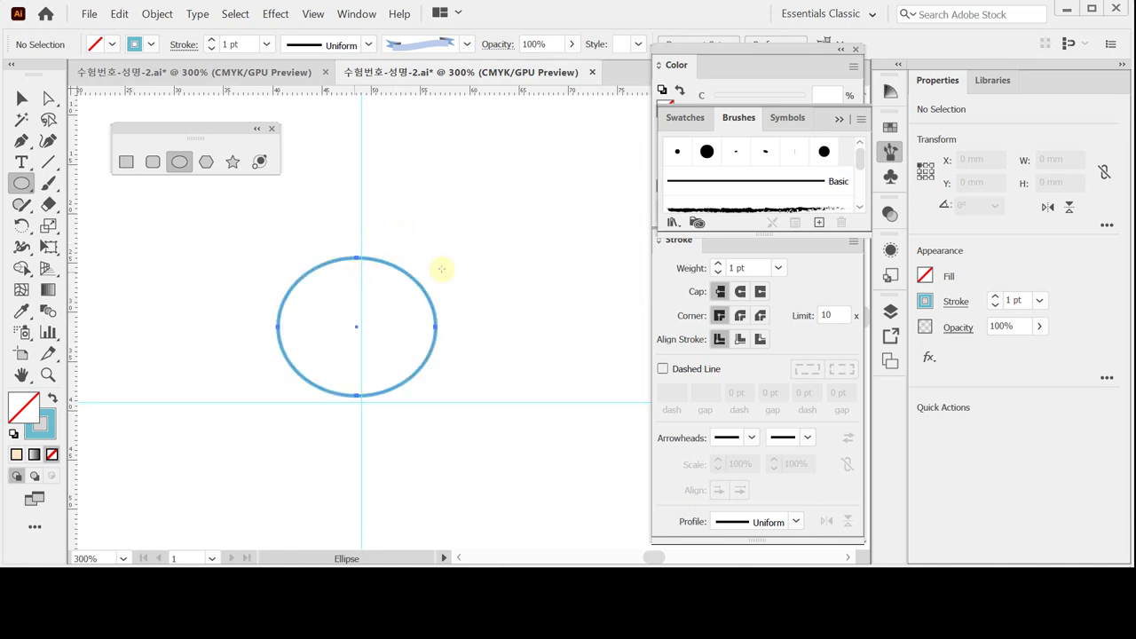
Step: Fill the head ellipse with C 50, M 80, Y 30, K 0 and no stroke, and center it on the vertical guide
{"action": "left_click", "coordinate": [891, 151]}
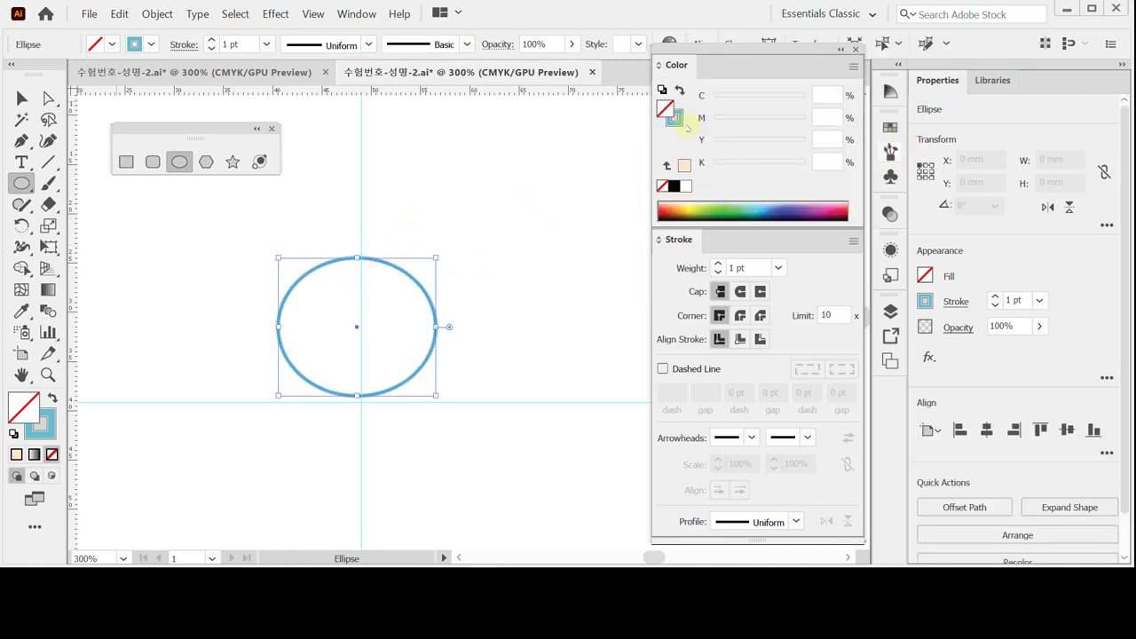
{"action": "left_click", "coordinate": [680, 91]}
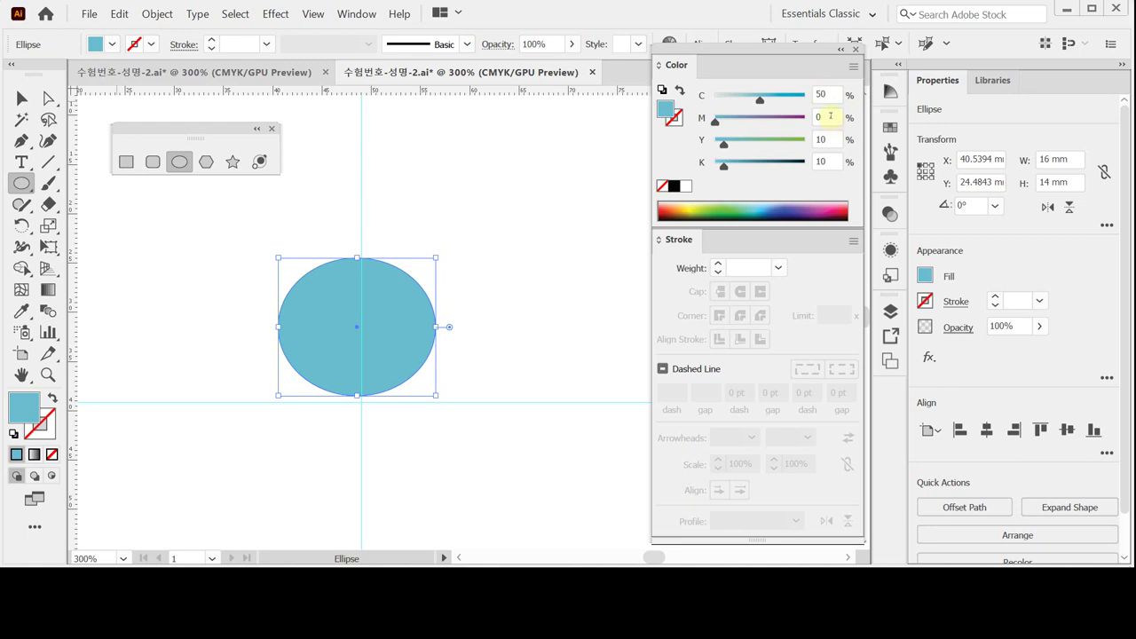
{"action": "left_click", "coordinate": [829, 115]}
{"action": "type", "text": "80"}
{"action": "key", "text": "Tab"}
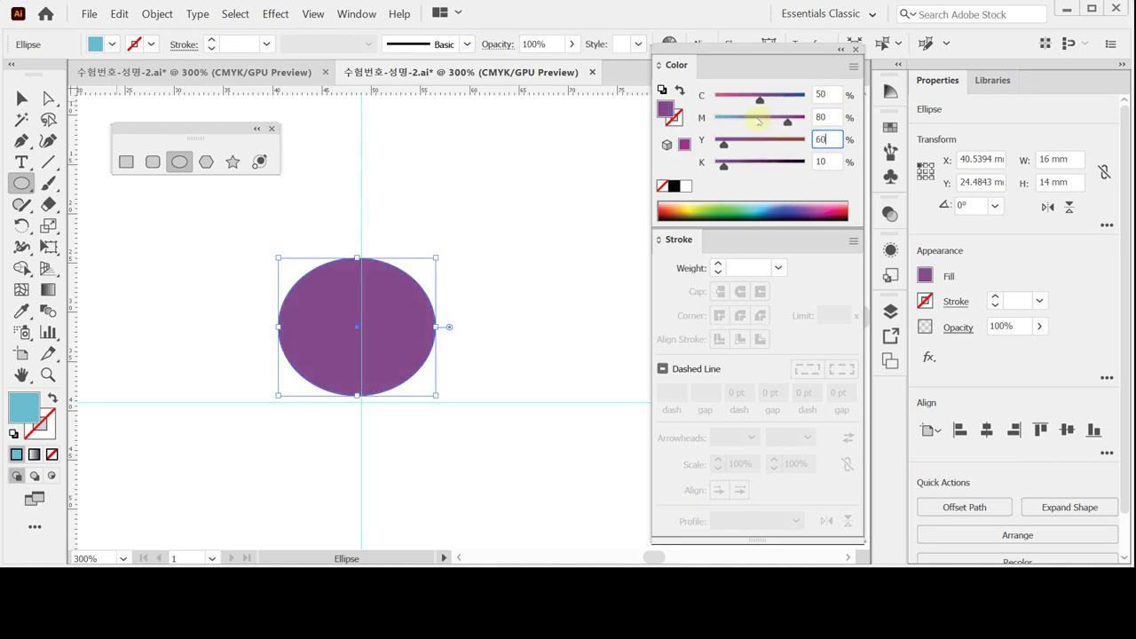
{"action": "type", "text": "60"}
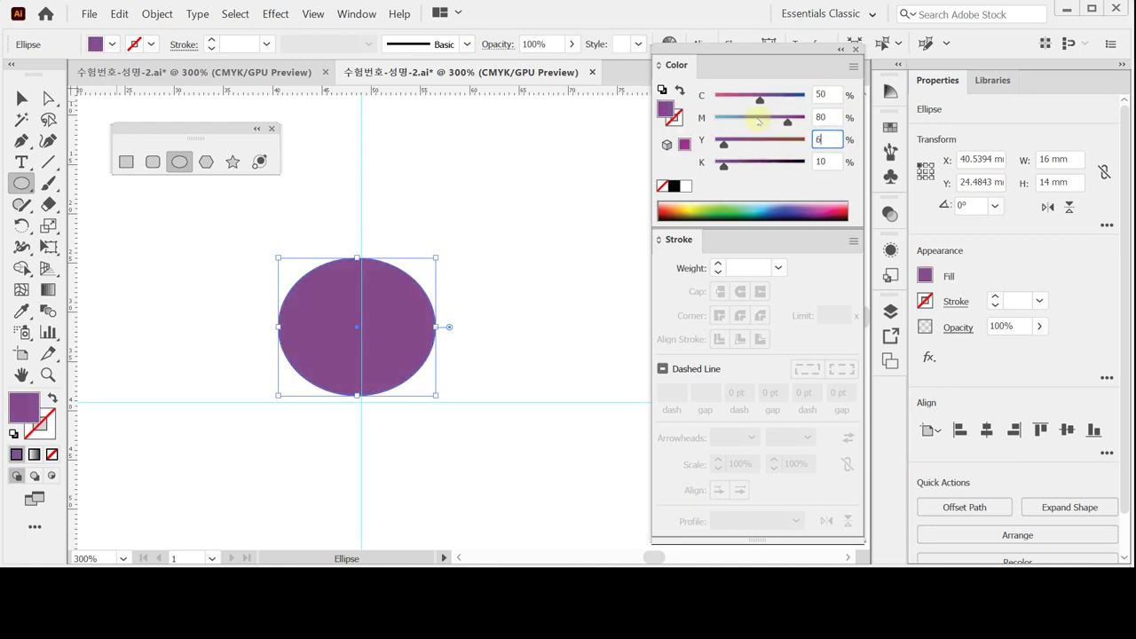
{"action": "key", "text": "Tab"}
{"action": "type", "text": "0"}
{"action": "key", "text": "Tab"}
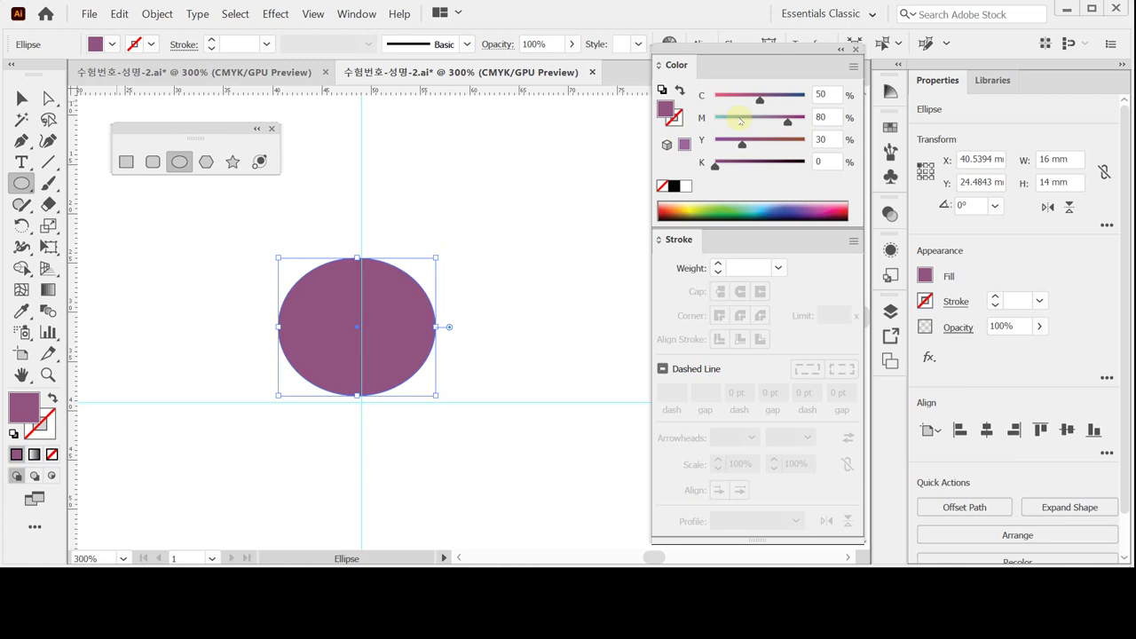
{"action": "mouse_move", "coordinate": [416, 332]}
{"action": "left_mouse_down"}
{"action": "mouse_move", "coordinate": [425, 332]}
{"action": "mouse_move", "coordinate": [414, 345]}
{"action": "mouse_move", "coordinate": [444, 316]}
{"action": "mouse_move", "coordinate": [405, 323]}
{"action": "left_mouse_up"}
{"action": "key", "text": "ctrl+equal"}
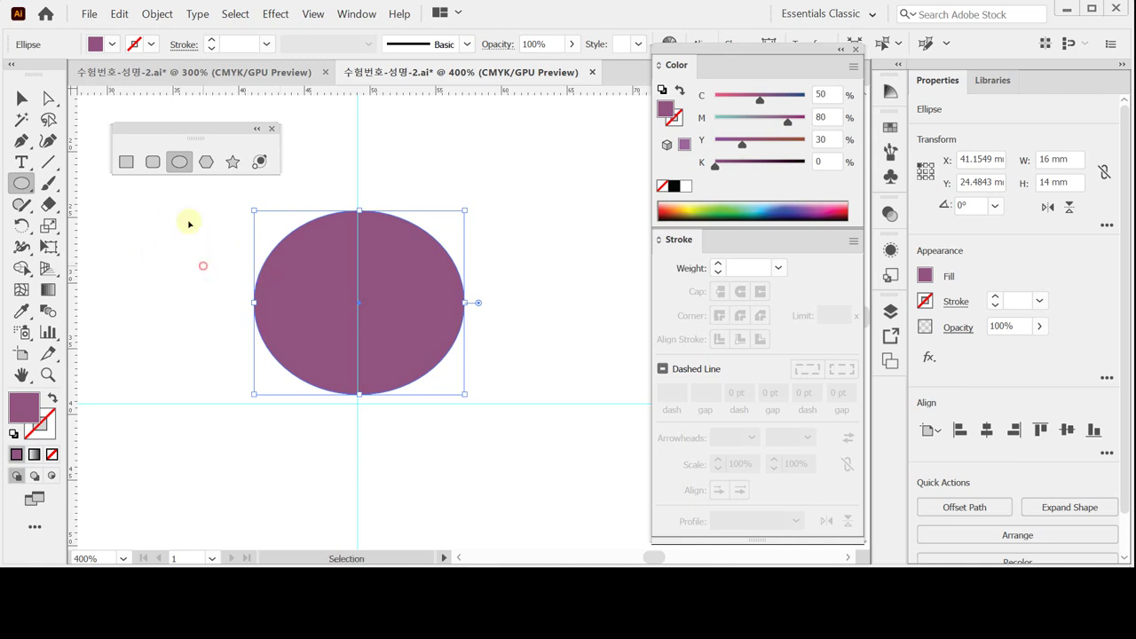
Step: Draw an ear ellipse about 7.2 mm wide and 6.6 mm high overlapping the head's left edge, and deselect it
{"action": "left_click", "coordinate": [198, 259], "text": "ctrl"}
{"action": "left_click_drag", "start_coordinate": [196, 271], "coordinate": [244, 324]}
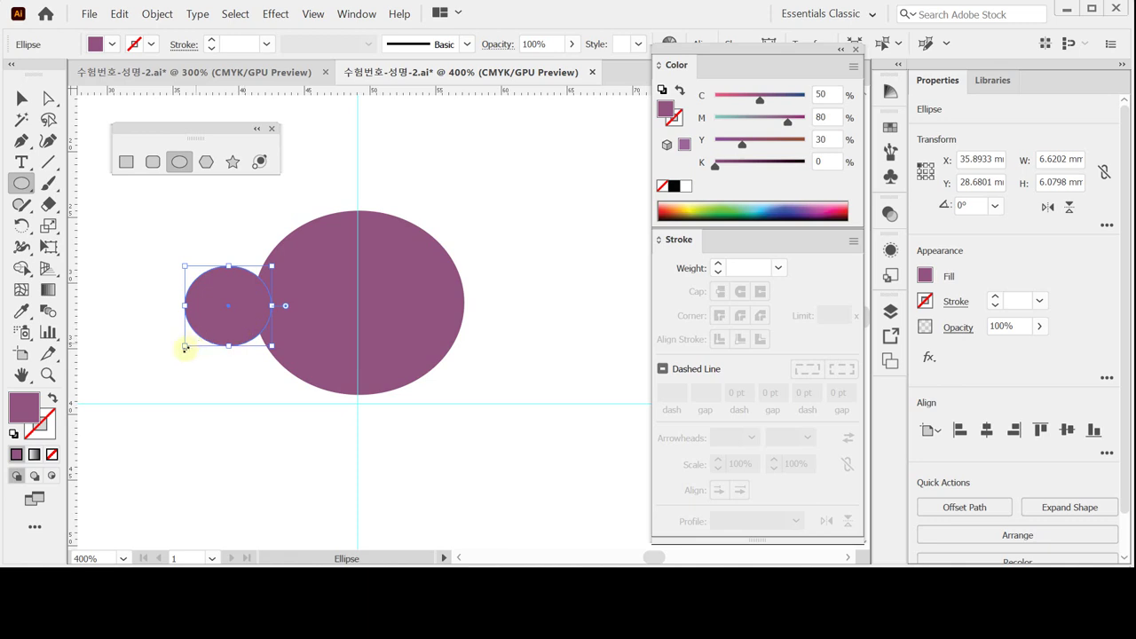
{"action": "left_click_drag", "start_coordinate": [184, 348], "coordinate": [226, 329]}
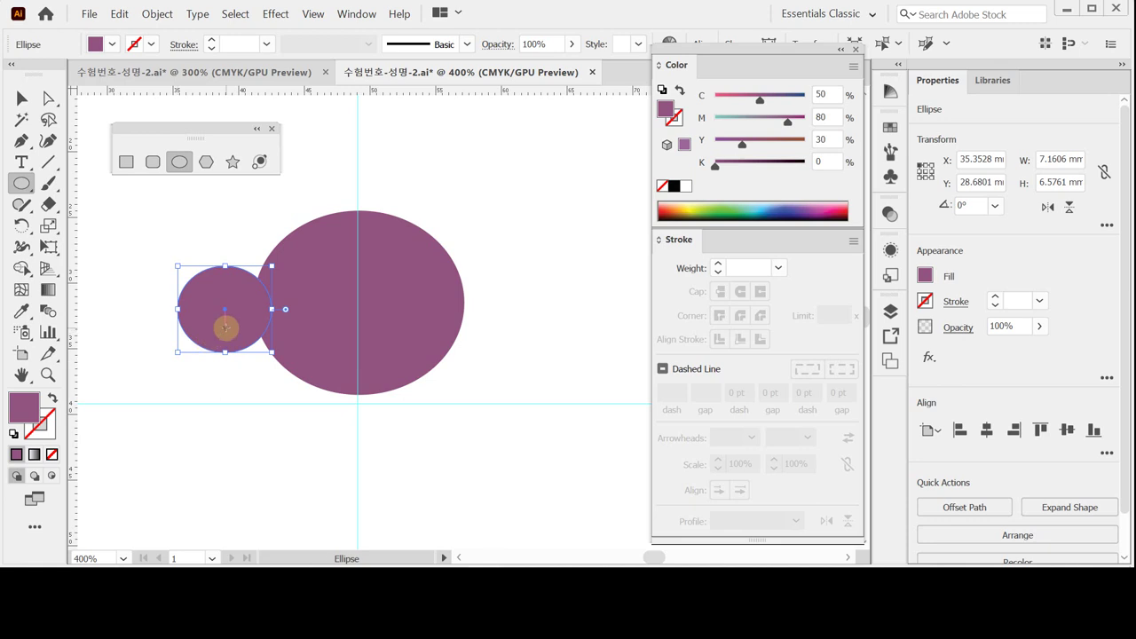
{"action": "left_click_drag", "start_coordinate": [225, 327], "coordinate": [215, 330]}
{"action": "left_click_drag", "start_coordinate": [215, 329], "coordinate": [228, 335]}
{"action": "left_click", "coordinate": [258, 334], "text": "ctrl"}
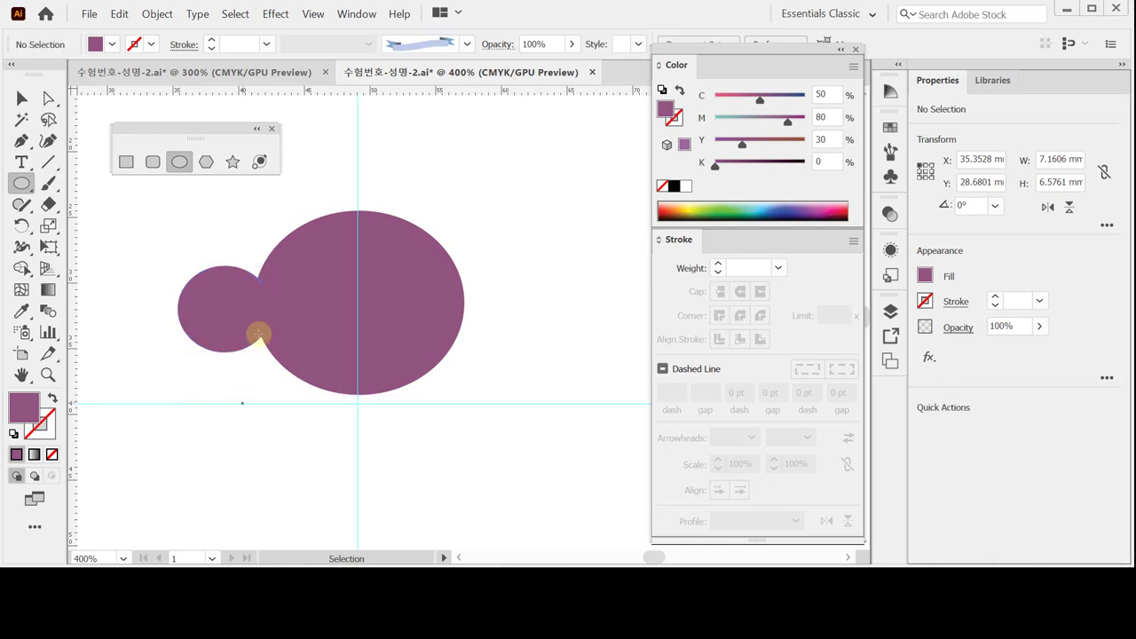
Step: Draw an inner-ear ellipse about 5.5 × 2.9 mm inside the ear and fill it with C 10, M 30, Y 50, K 0
{"action": "left_click_drag", "start_coordinate": [199, 297], "coordinate": [248, 312]}
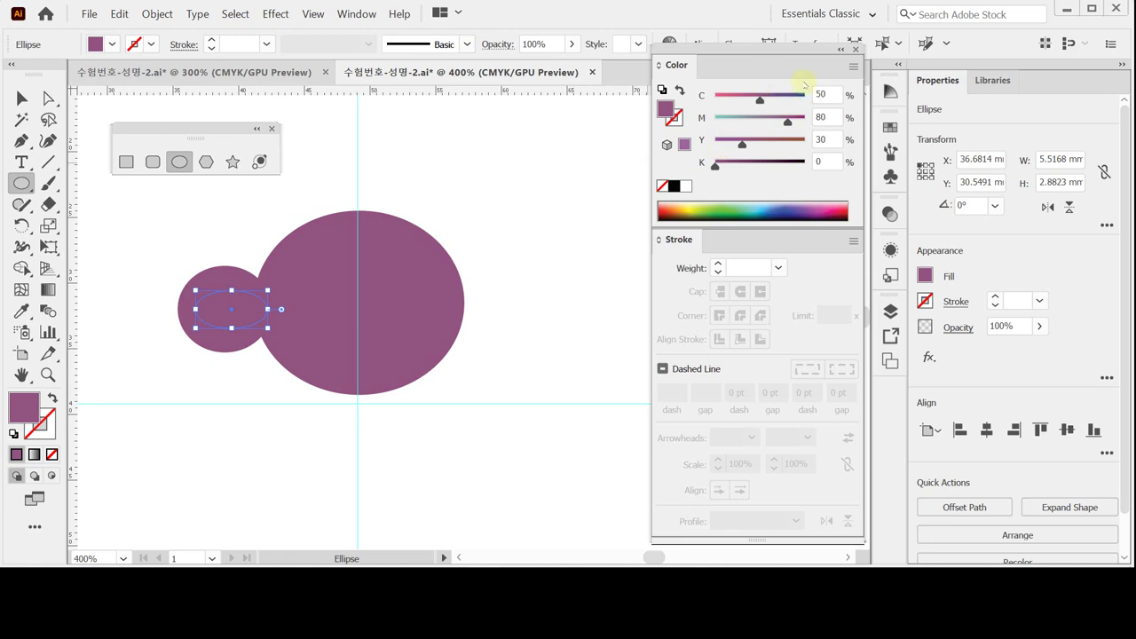
{"action": "left_click", "coordinate": [824, 94]}
{"action": "type", "text": "10"}
{"action": "key", "text": "Tab"}
{"action": "type", "text": "30"}
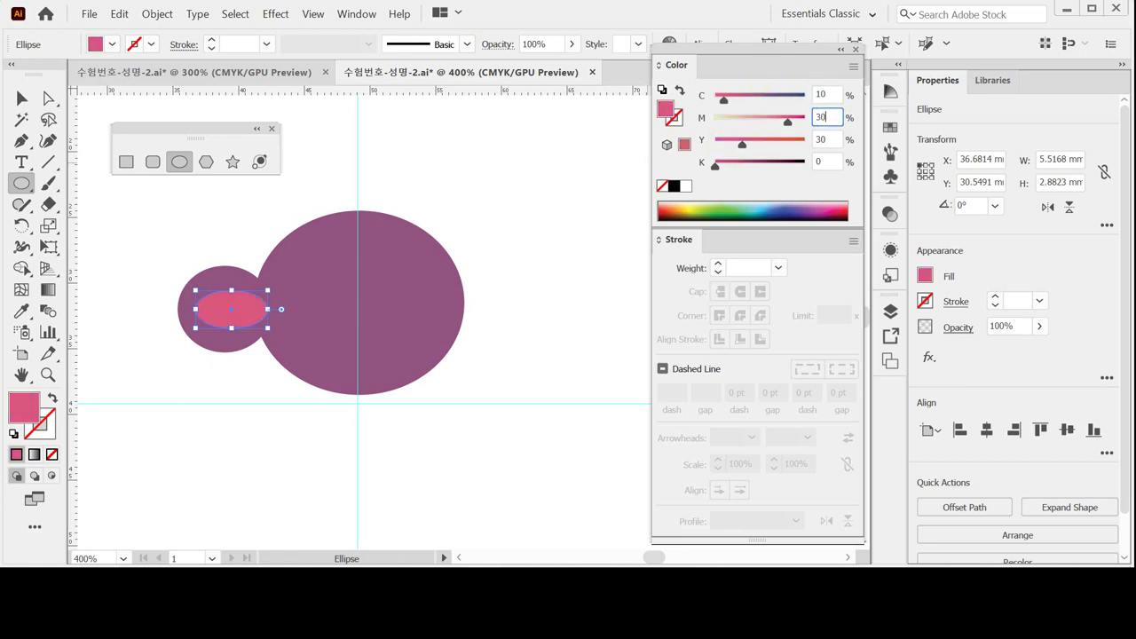
{"action": "key", "text": "Tab"}
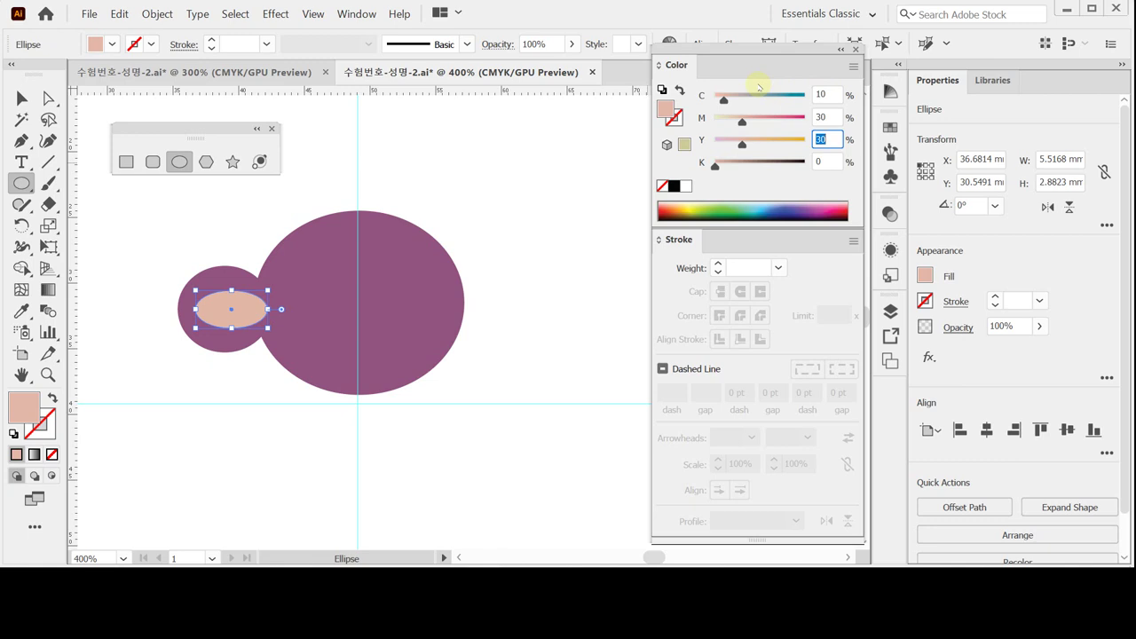
{"action": "type", "text": "5"}
{"action": "key", "text": "Return"}
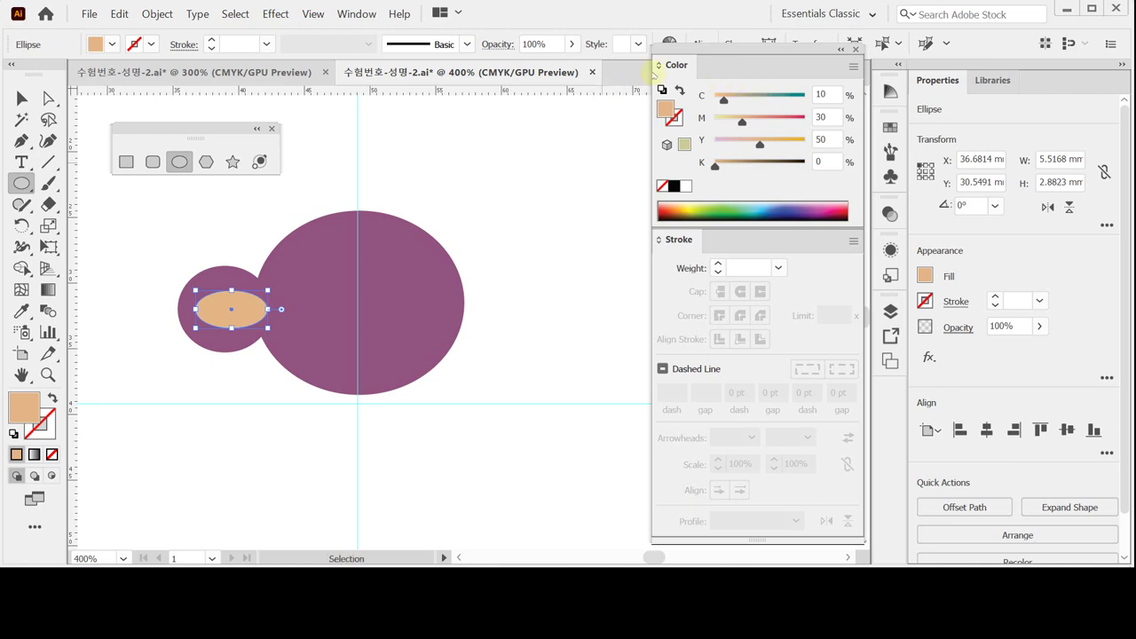
Step: Draw an ellipse about 5.7 × 4.1 mm in the head's upper left as the light patch around the eye
{"action": "left_click", "coordinate": [394, 334], "text": "ctrl"}
{"action": "left_click_drag", "start_coordinate": [396, 326], "coordinate": [382, 355]}
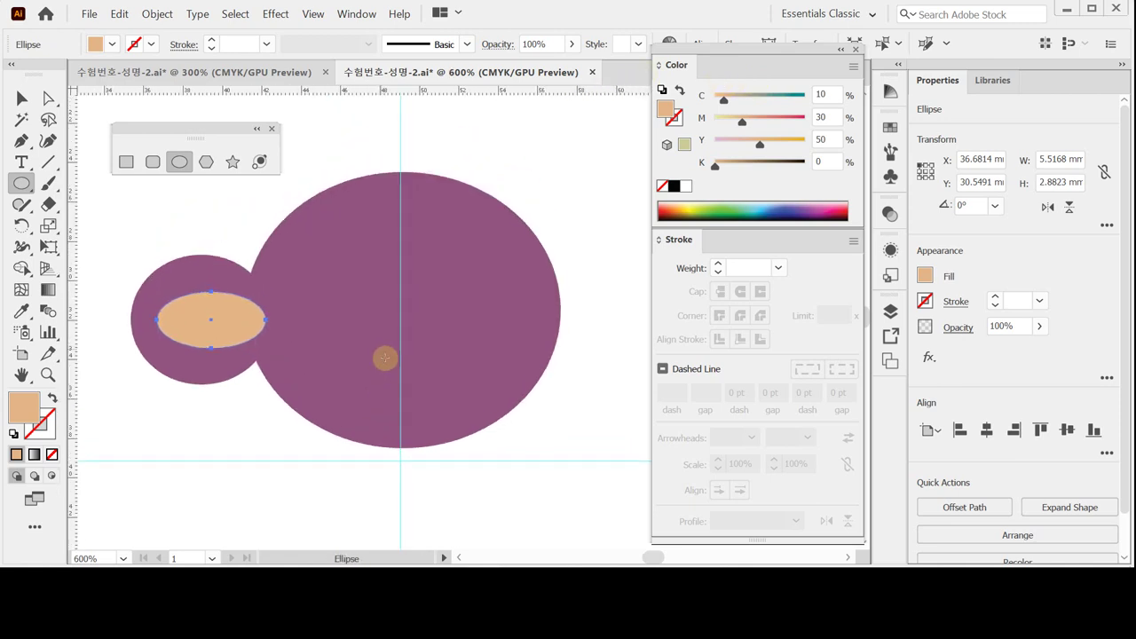
{"action": "left_click_drag", "start_coordinate": [383, 287], "coordinate": [410, 293]}
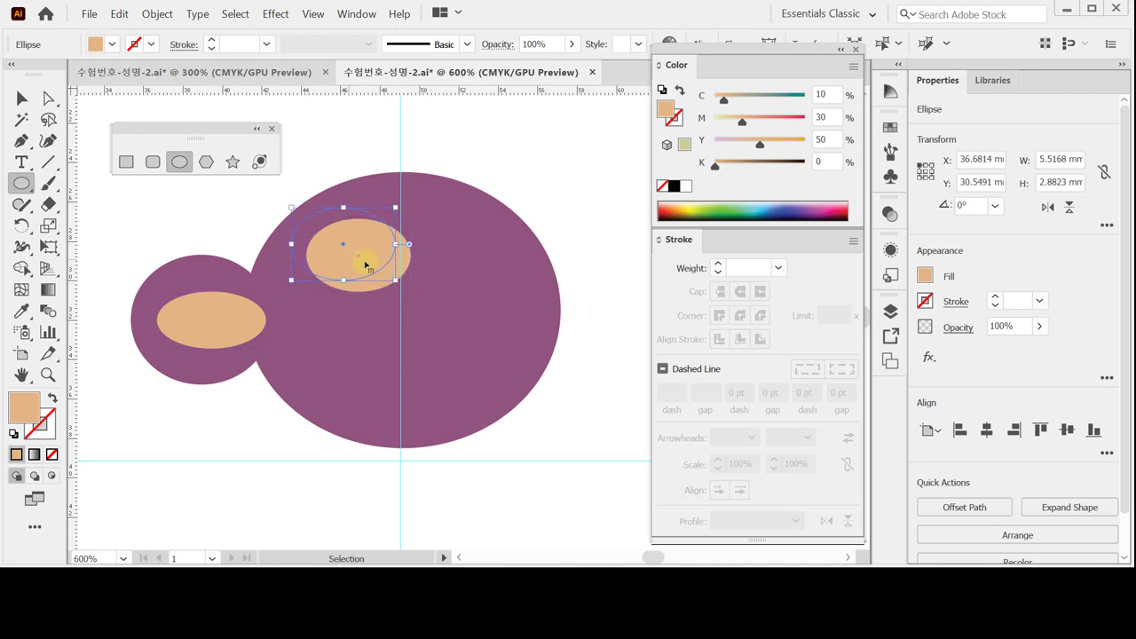
{"action": "left_click_drag", "start_coordinate": [367, 261], "coordinate": [356, 251]}
{"action": "left_click_drag", "start_coordinate": [399, 283], "coordinate": [403, 288]}
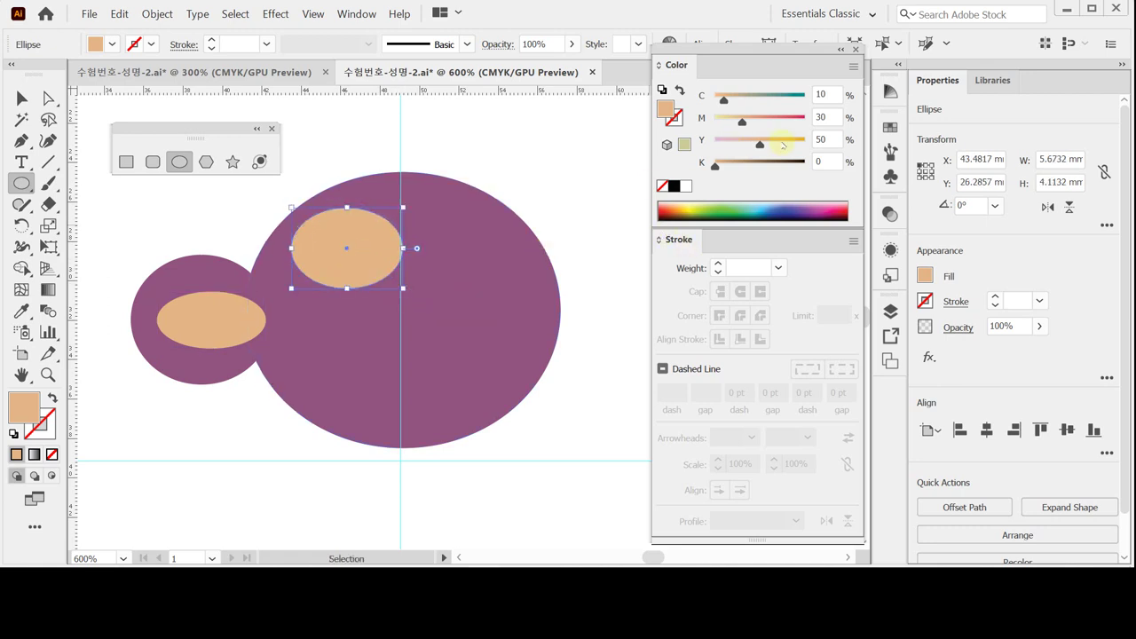
Step: Fill the eye-patch ellipse with C 0, M 10, Y 20, K 0 and deselect it
{"action": "left_click", "coordinate": [831, 96]}
{"action": "type", "text": "0"}
{"action": "left_click", "coordinate": [834, 116]}
{"action": "type", "text": "10"}
{"action": "key", "text": "Tab"}
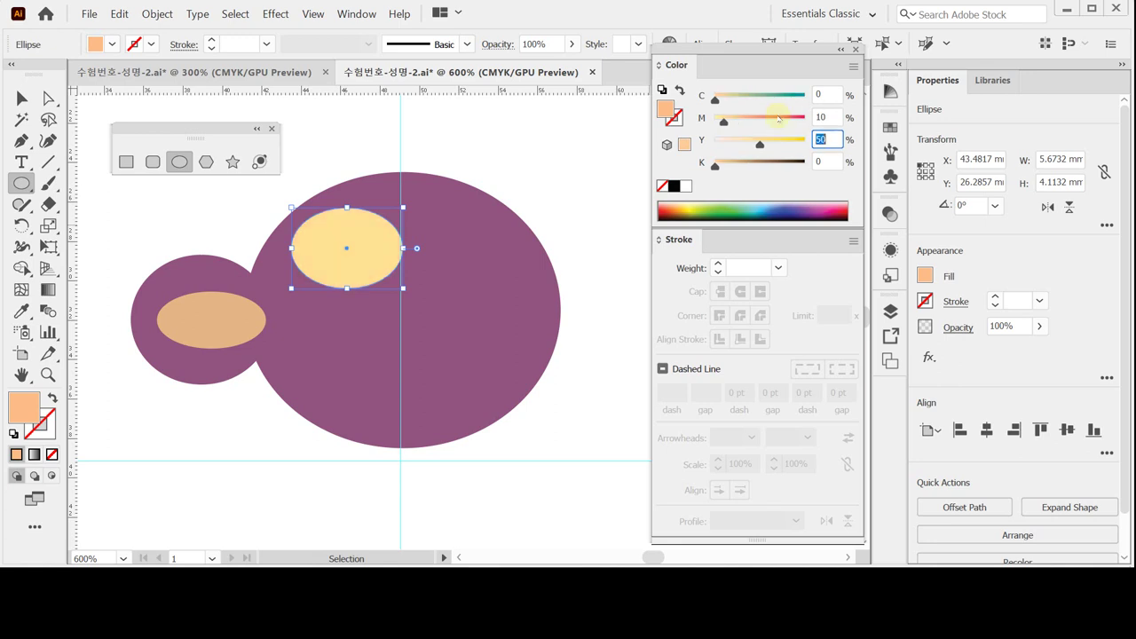
{"action": "key", "text": "Return"}
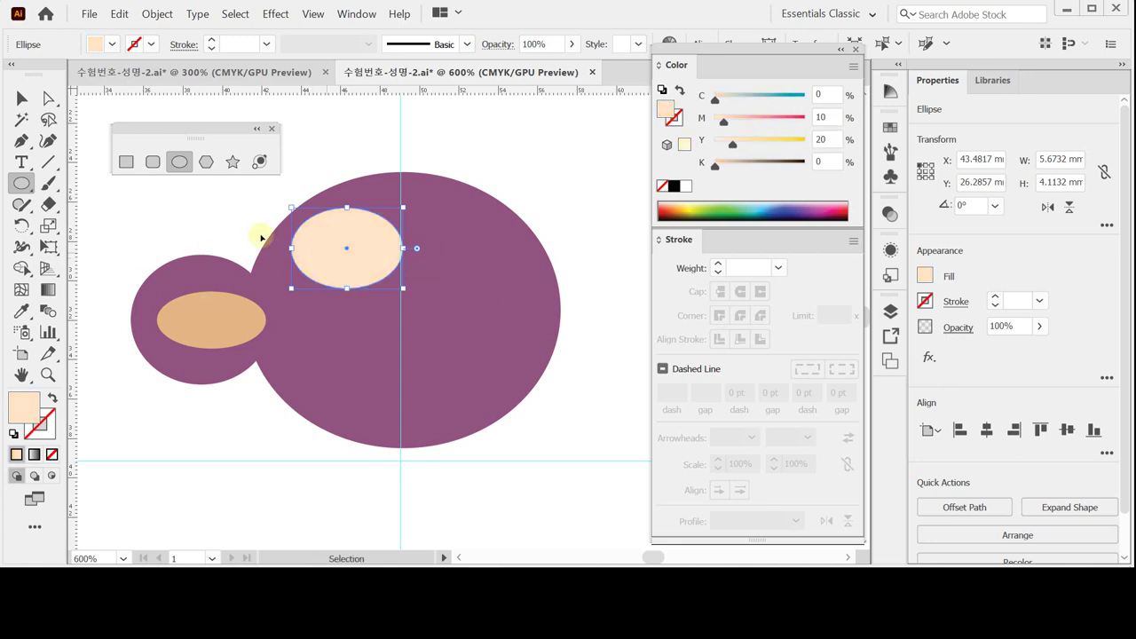
{"action": "key", "text": "ctrl+shift+a"}
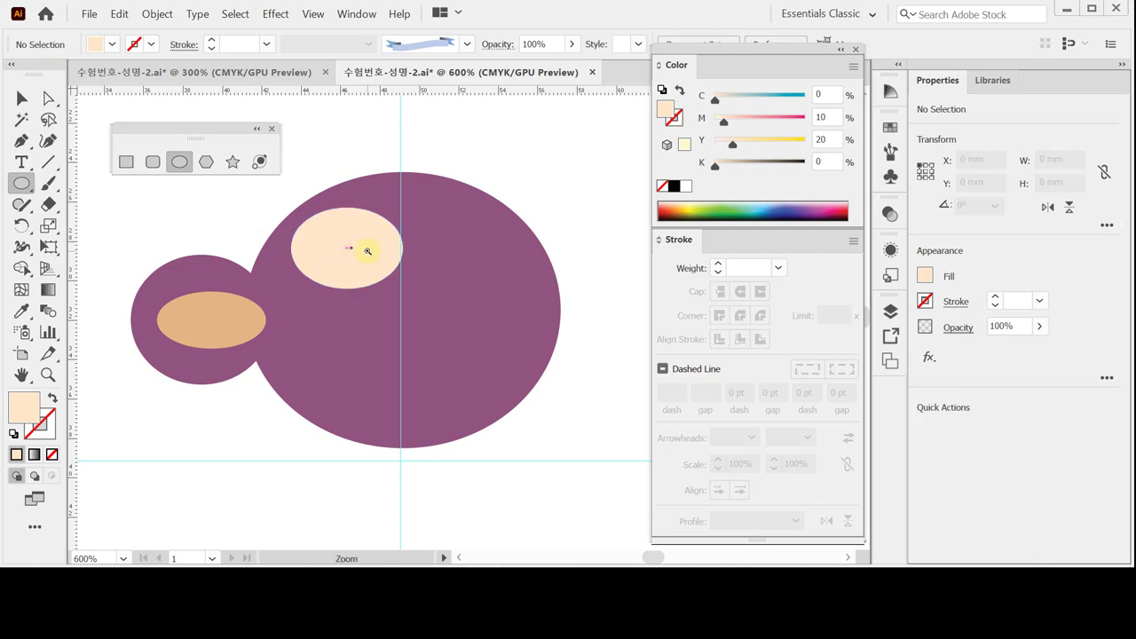
Step: Enlarge the cream eye-patch ellipse toward its lower left and nudge it right so it crosses the vertical guide
{"action": "key", "text": "ctrl+equal"}
{"action": "key", "text": "ctrl+equal"}
{"action": "left_click_drag", "start_coordinate": [435, 331], "coordinate": [342, 302]}
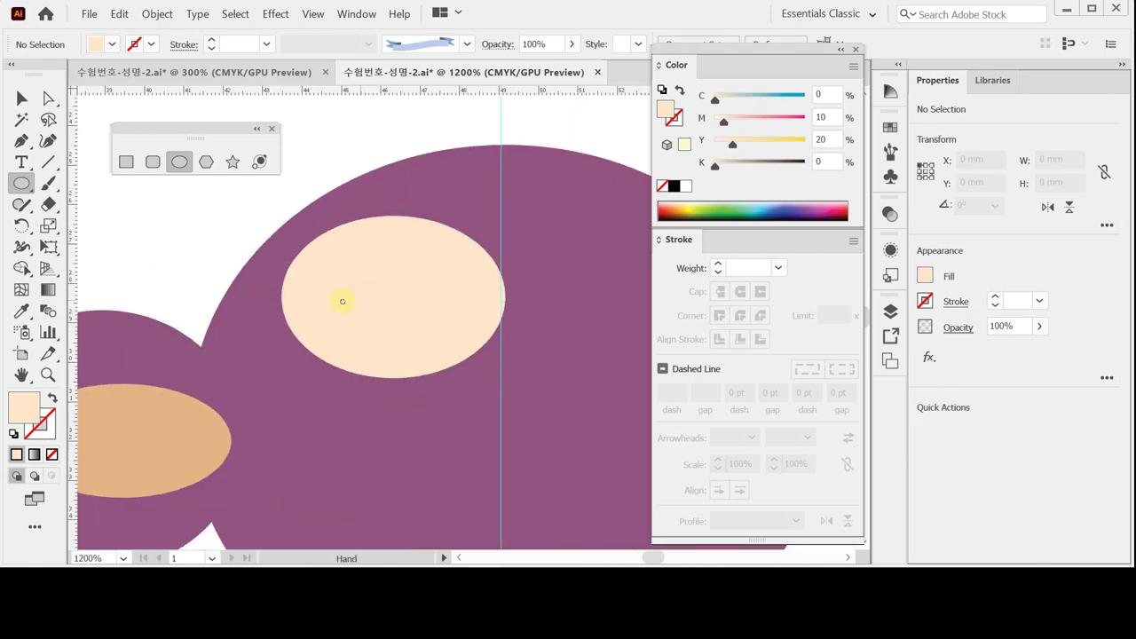
{"action": "left_click", "coordinate": [325, 324], "text": "ctrl"}
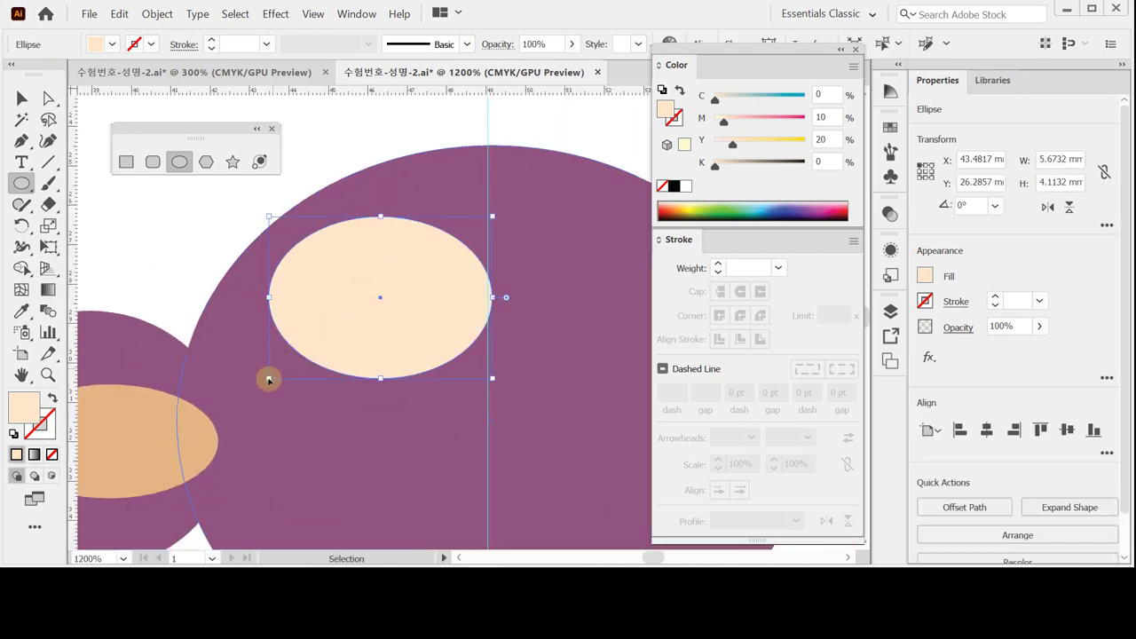
{"action": "left_click_drag", "start_coordinate": [269, 377], "coordinate": [249, 384]}
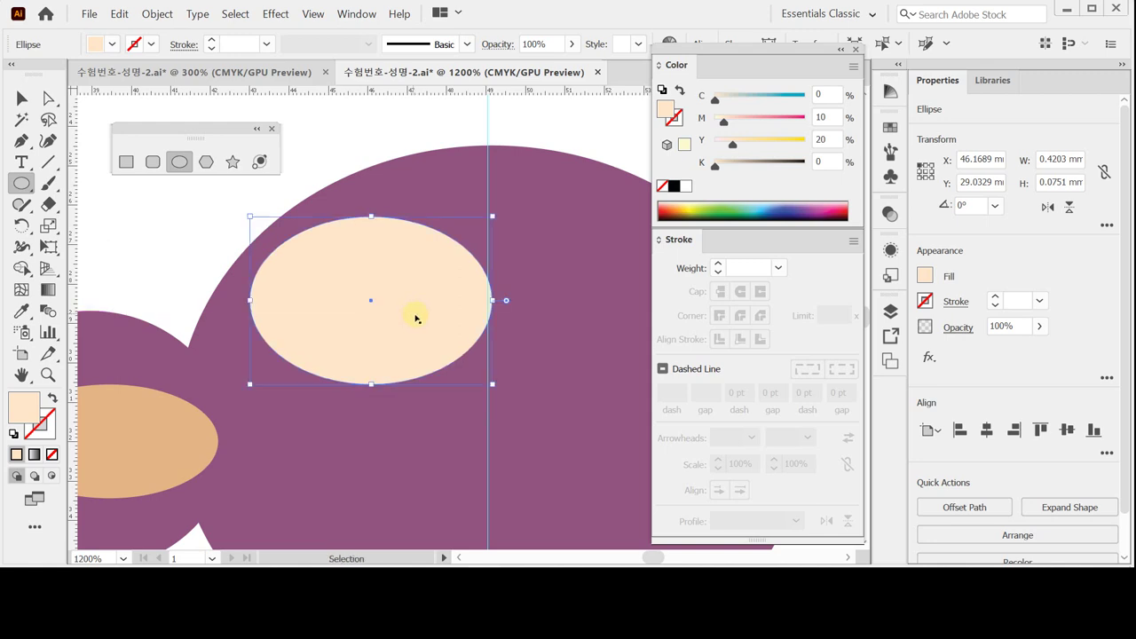
{"action": "key", "text": "Right"}
{"action": "left_click_drag", "start_coordinate": [264, 386], "coordinate": [251, 391]}
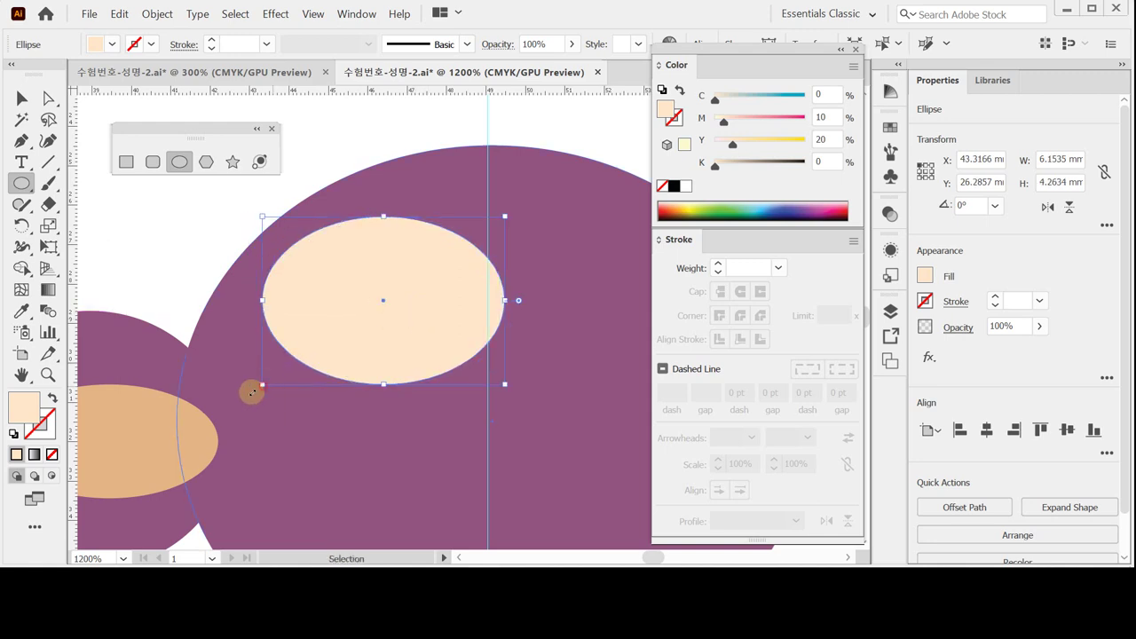
Step: Move the cream eye patch slightly upward on the head and deselect it
{"action": "left_click", "coordinate": [169, 246]}
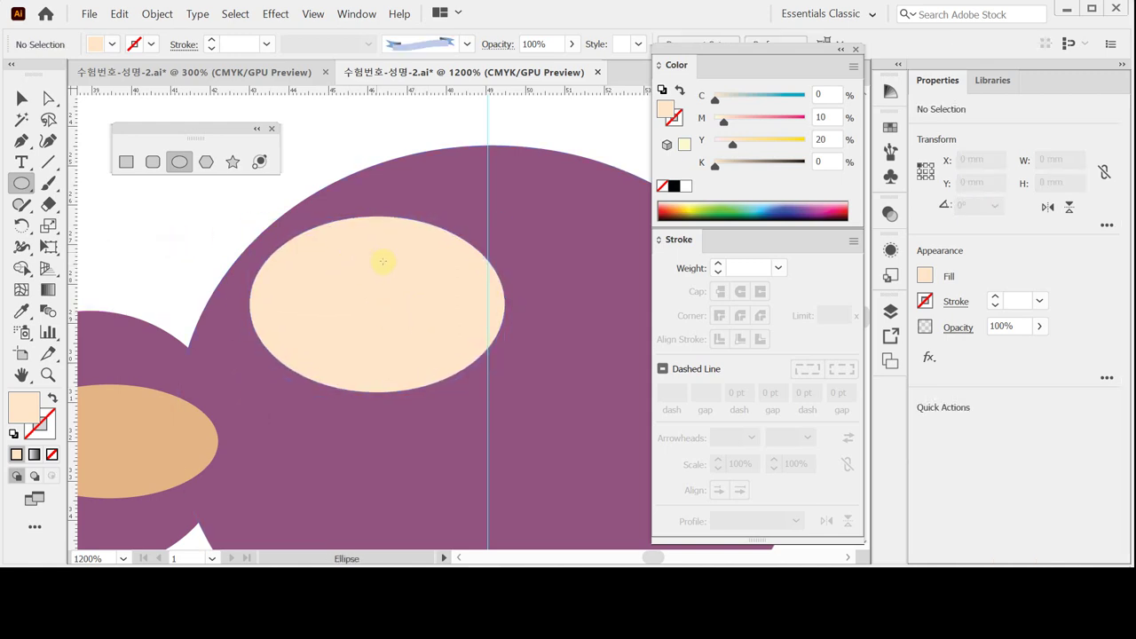
{"action": "left_click", "coordinate": [380, 284], "text": "ctrl"}
{"action": "key", "text": "ctrl+z"}
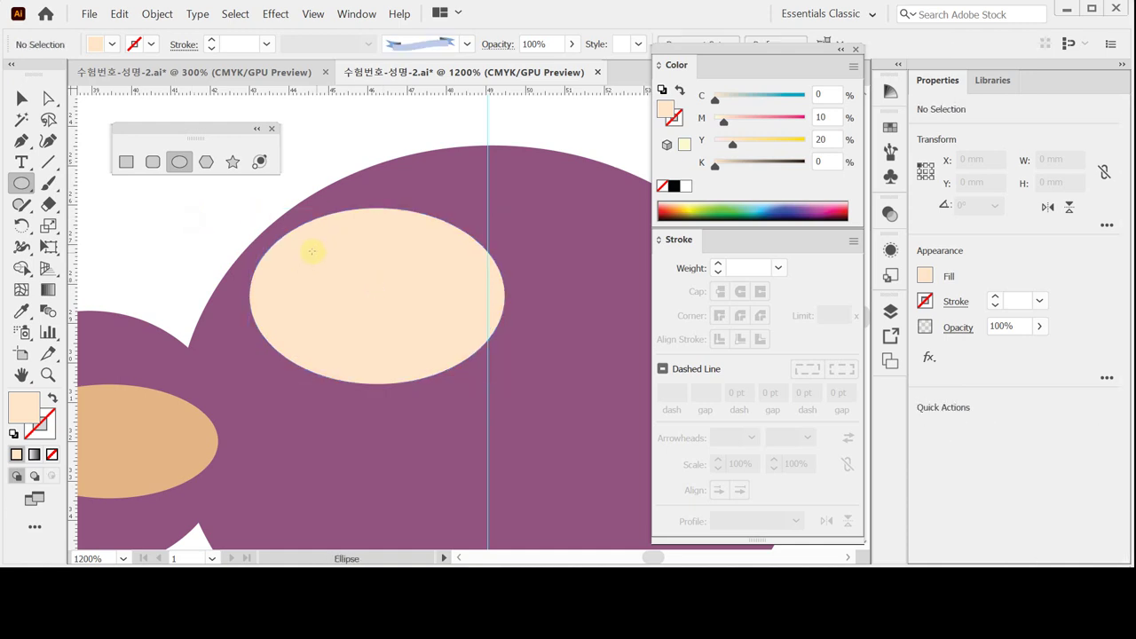
Step: Draw a white ellipse about 4.9 × 3.4 mm in the upper-right part of the cream patch as the eye white
{"action": "left_click_drag", "start_coordinate": [299, 226], "coordinate": [474, 347]}
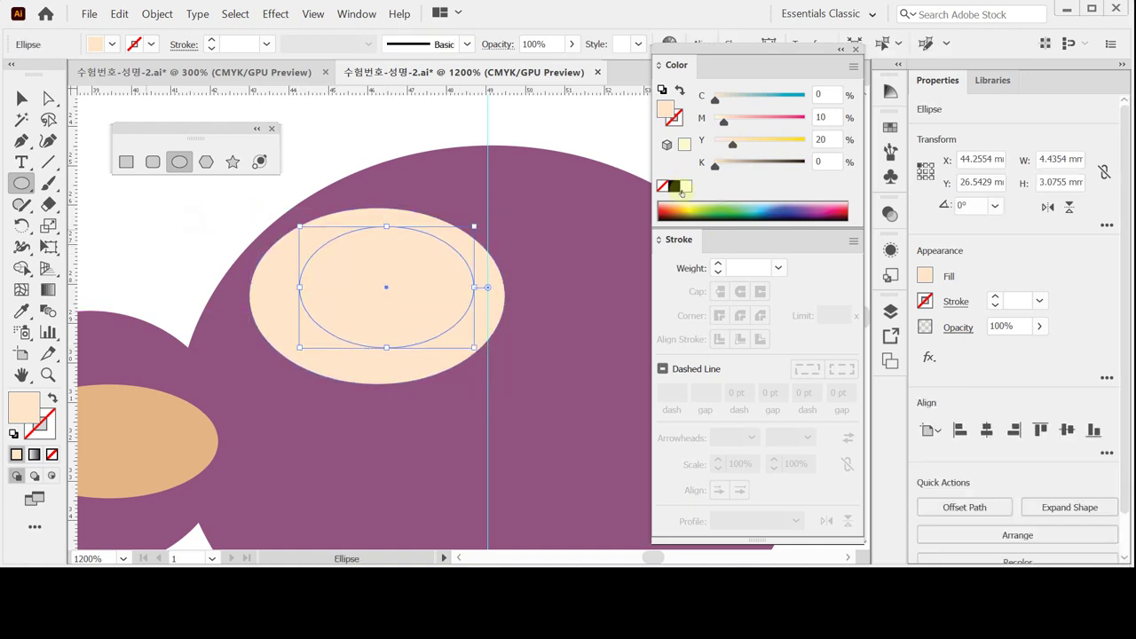
{"action": "left_click", "coordinate": [685, 185]}
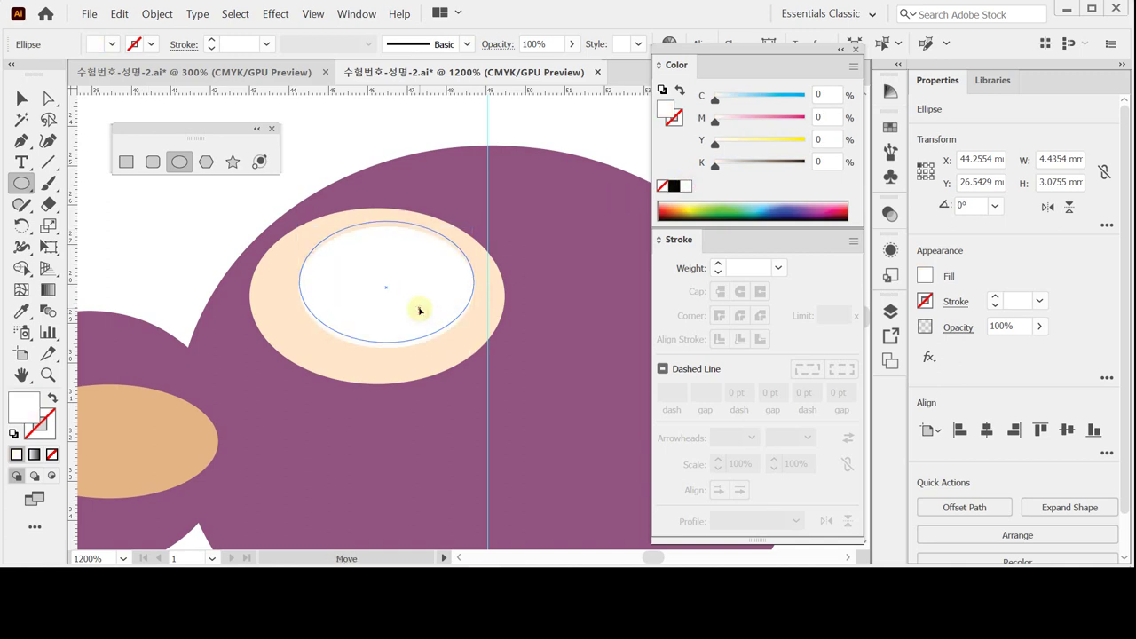
{"action": "key", "text": "Up"}
{"action": "left_click_drag", "start_coordinate": [298, 345], "coordinate": [294, 342]}
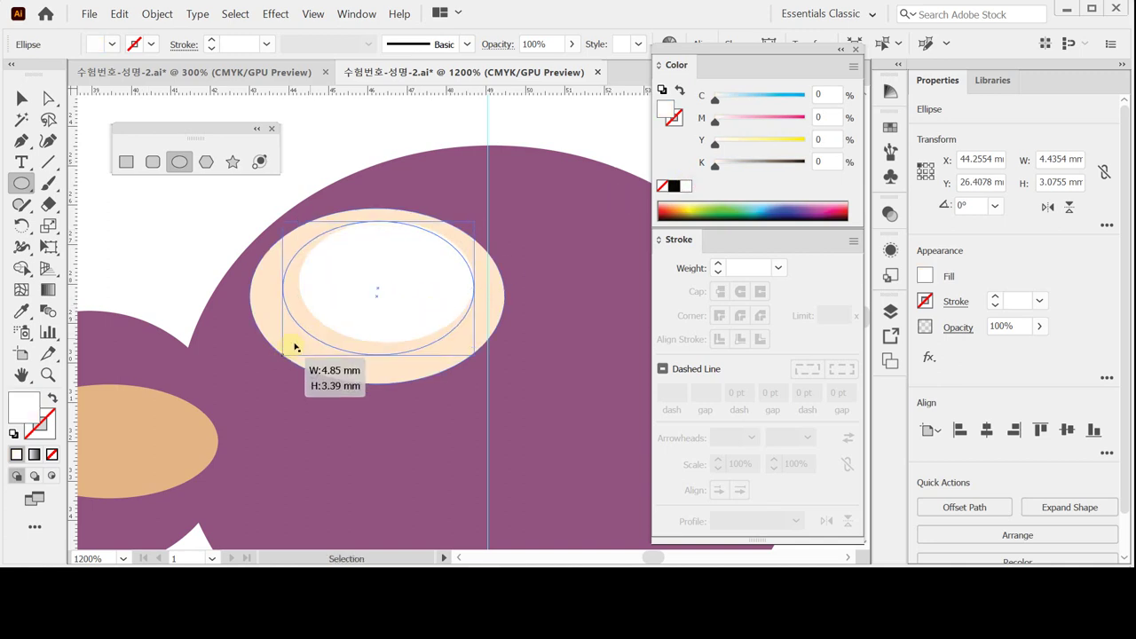
{"action": "left_click_drag", "start_coordinate": [408, 312], "coordinate": [420, 302]}
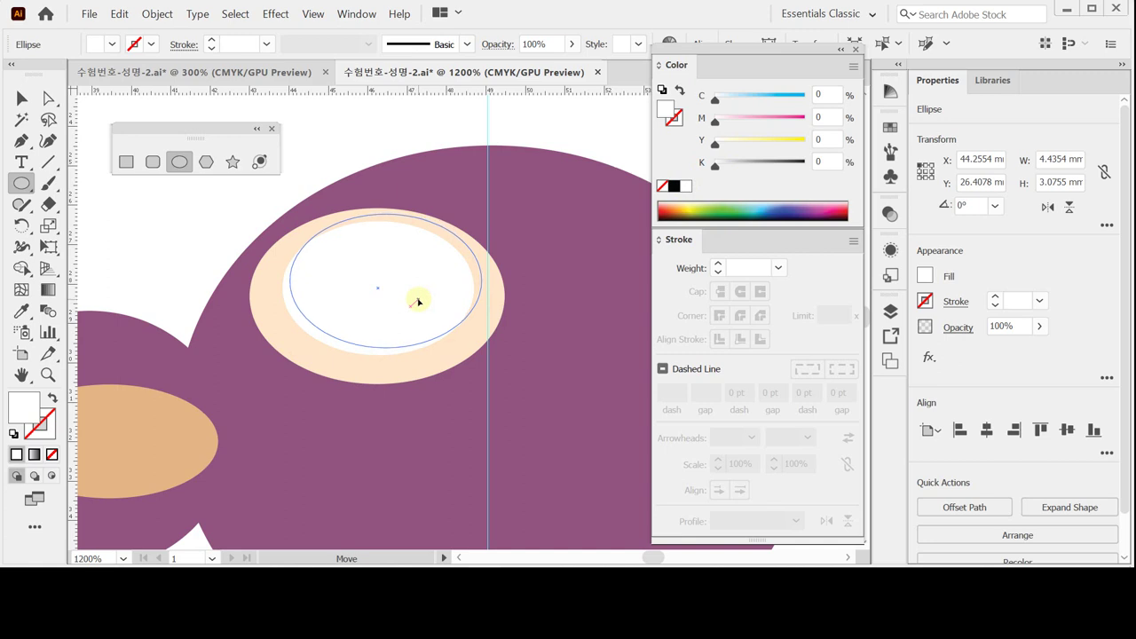
Step: Draw a black circle about 1.9 mm in diameter near the eye white's right side as the pupil and deselect it
{"action": "left_click_drag", "start_coordinate": [385, 279], "coordinate": [462, 316]}
{"action": "key", "text": "ctrl+shift+a"}
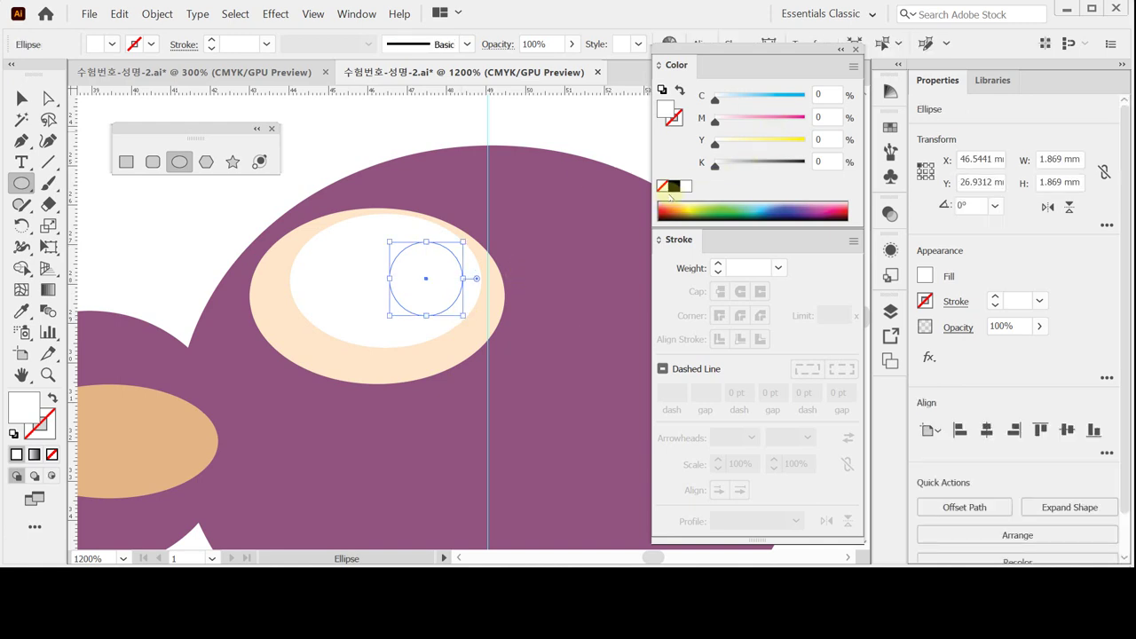
{"action": "left_click", "coordinate": [673, 187]}
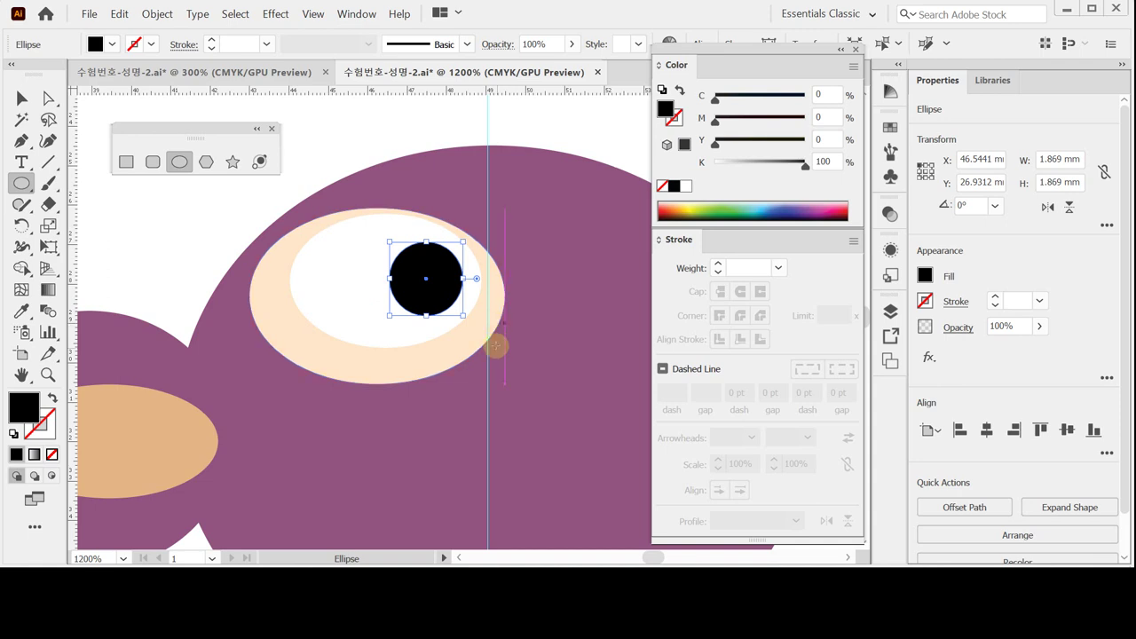
{"action": "left_click", "coordinate": [526, 370], "text": "ctrl+alt"}
{"action": "left_click", "coordinate": [526, 370], "text": "ctrl+alt"}
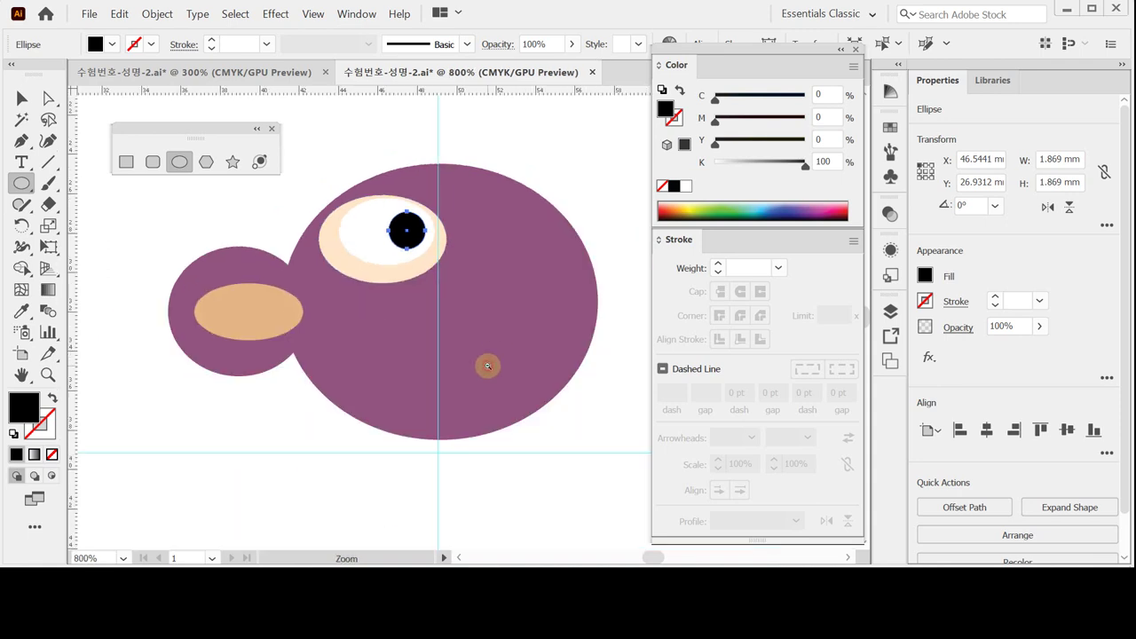
{"action": "key", "text": "ctrl+shift+a"}
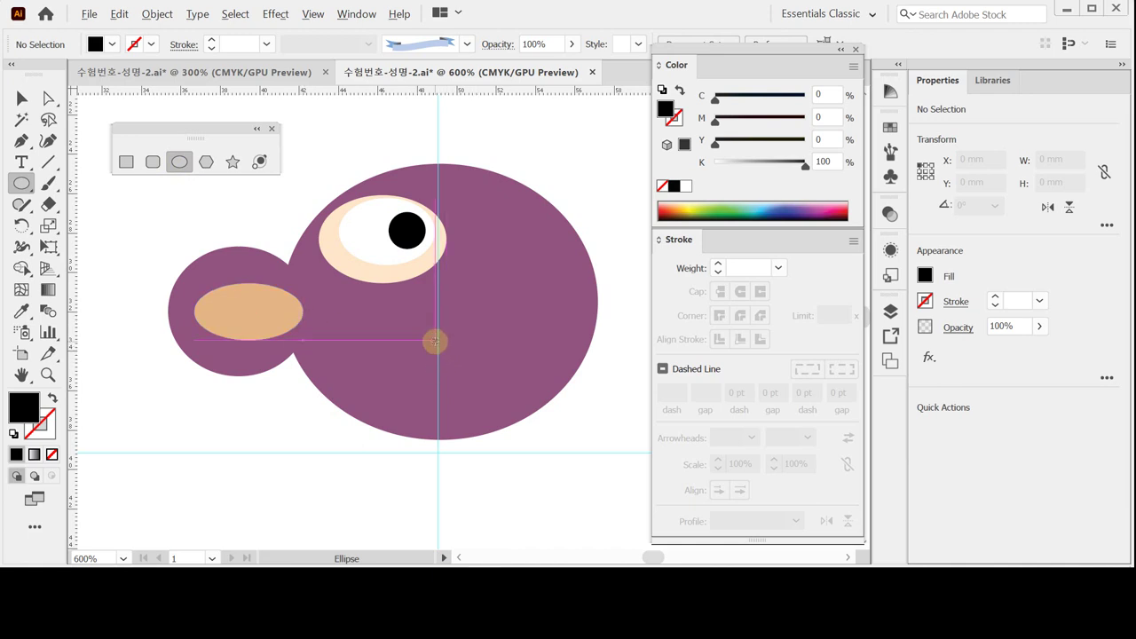
Step: Draw a muzzle ellipse about 20 × 12.8 mm over the lower part of the head, centred near the vertical guide
{"action": "left_click_drag", "start_coordinate": [434, 341], "coordinate": [633, 459]}
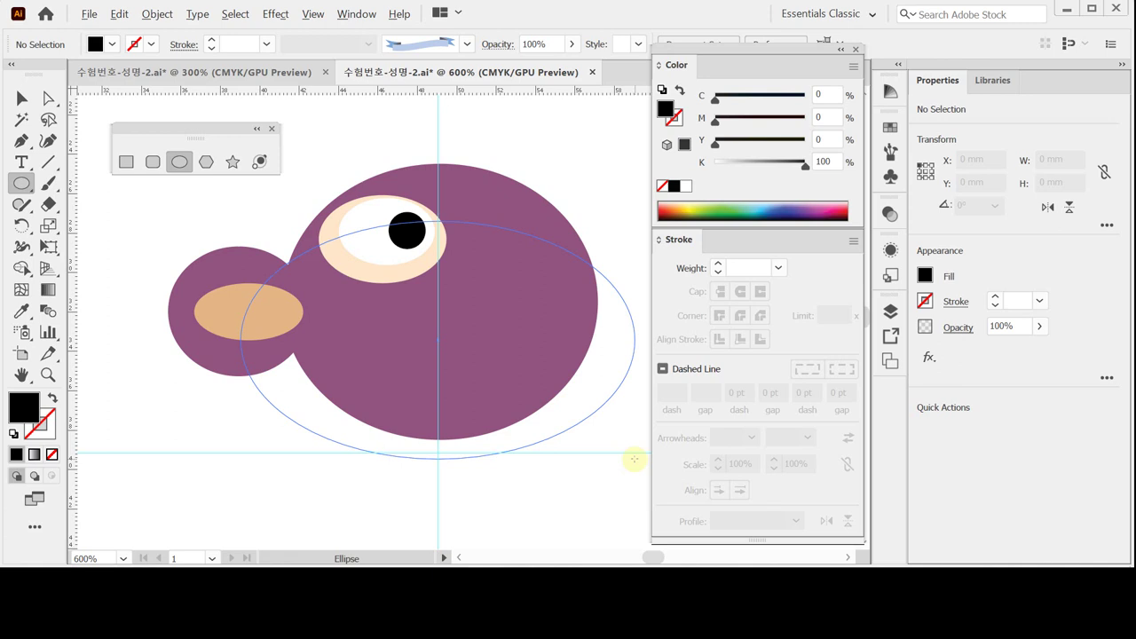
{"action": "left_click_drag", "start_coordinate": [634, 458], "coordinate": [633, 459]}
{"action": "mouse_move", "coordinate": [525, 332]}
{"action": "left_mouse_down"}
{"action": "mouse_move", "coordinate": [533, 370]}
{"action": "mouse_move", "coordinate": [512, 349]}
{"action": "mouse_move", "coordinate": [523, 357]}
{"action": "mouse_move", "coordinate": [512, 347]}
{"action": "mouse_move", "coordinate": [524, 341]}
{"action": "left_mouse_up"}
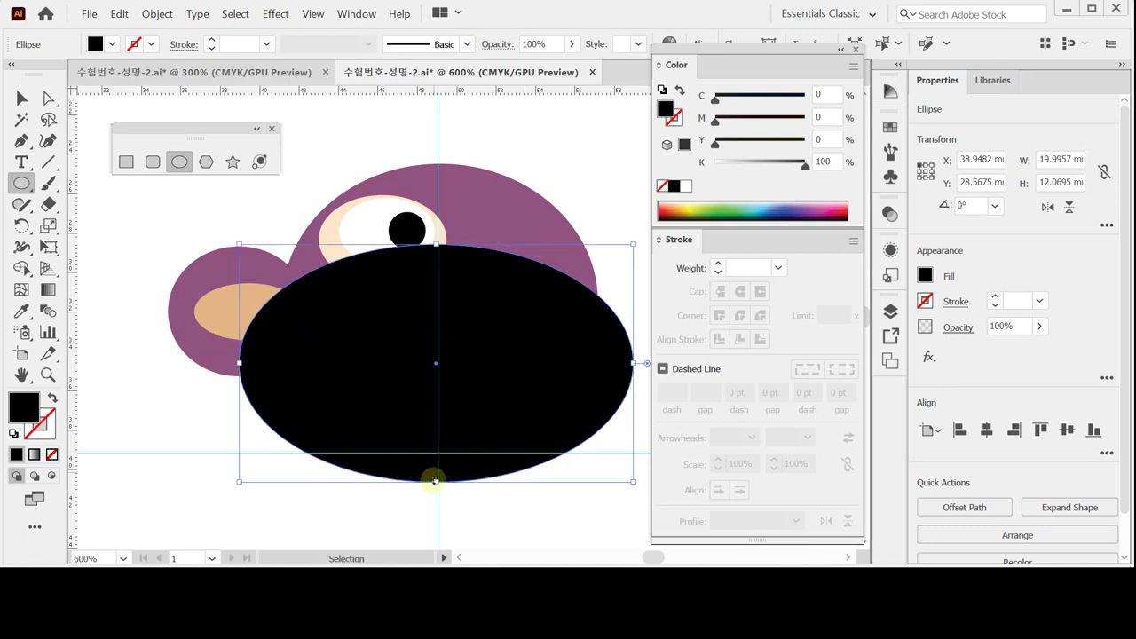
{"action": "left_click_drag", "start_coordinate": [435, 482], "coordinate": [434, 495]}
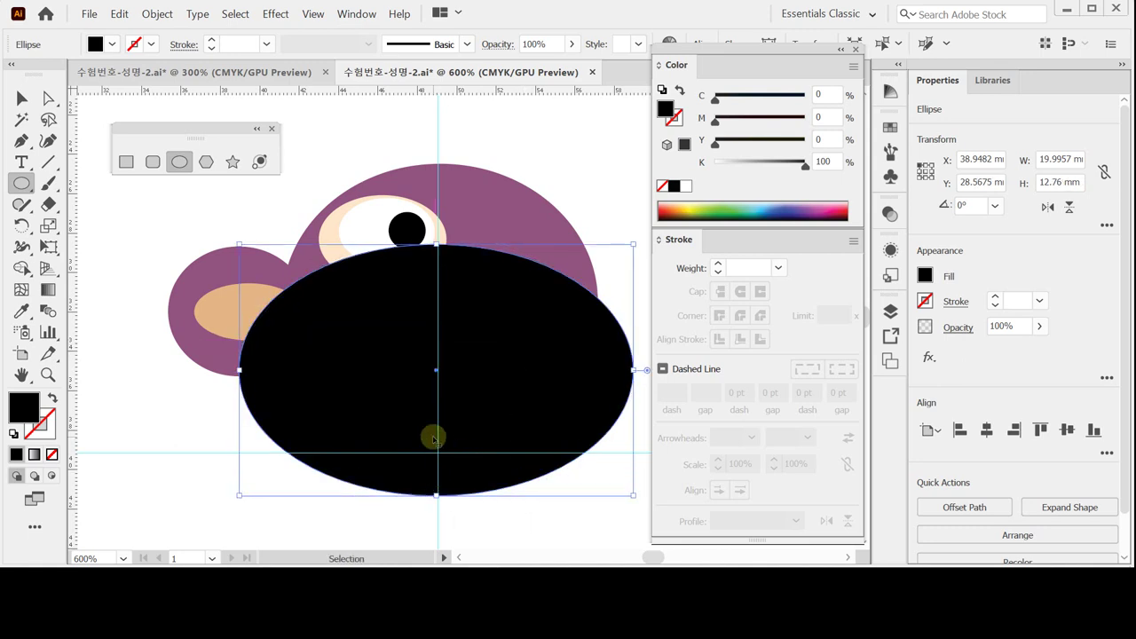
Step: Sample the cream eye patch's fill onto the muzzle ellipse and stretch its top edge up to a height of about 13.4 mm
{"action": "key", "text": "i"}
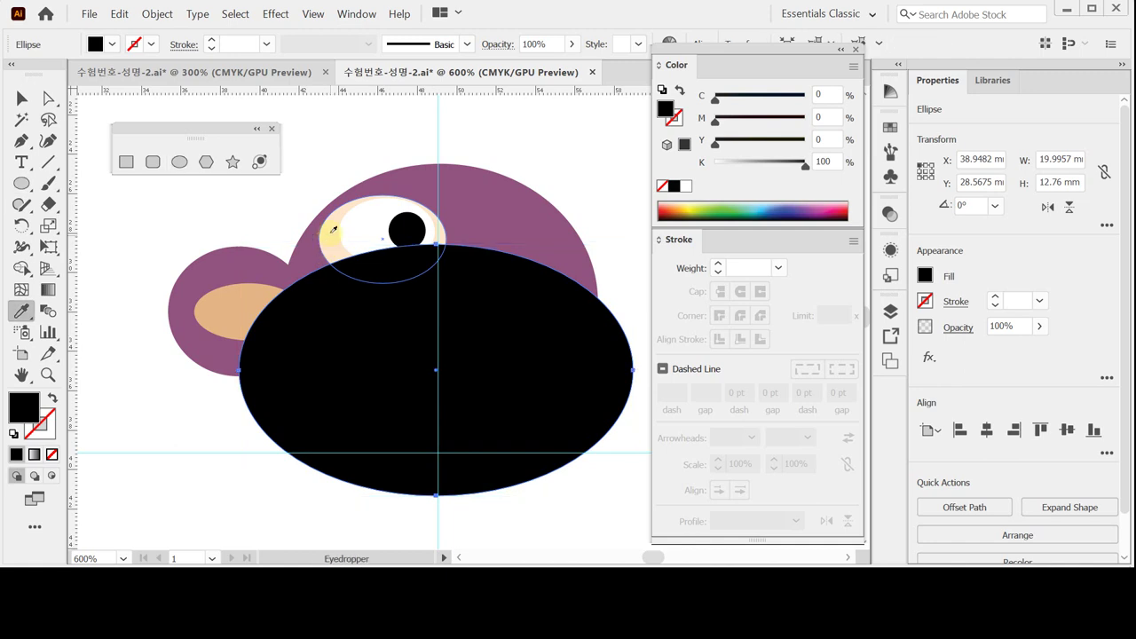
{"action": "left_click", "coordinate": [325, 235]}
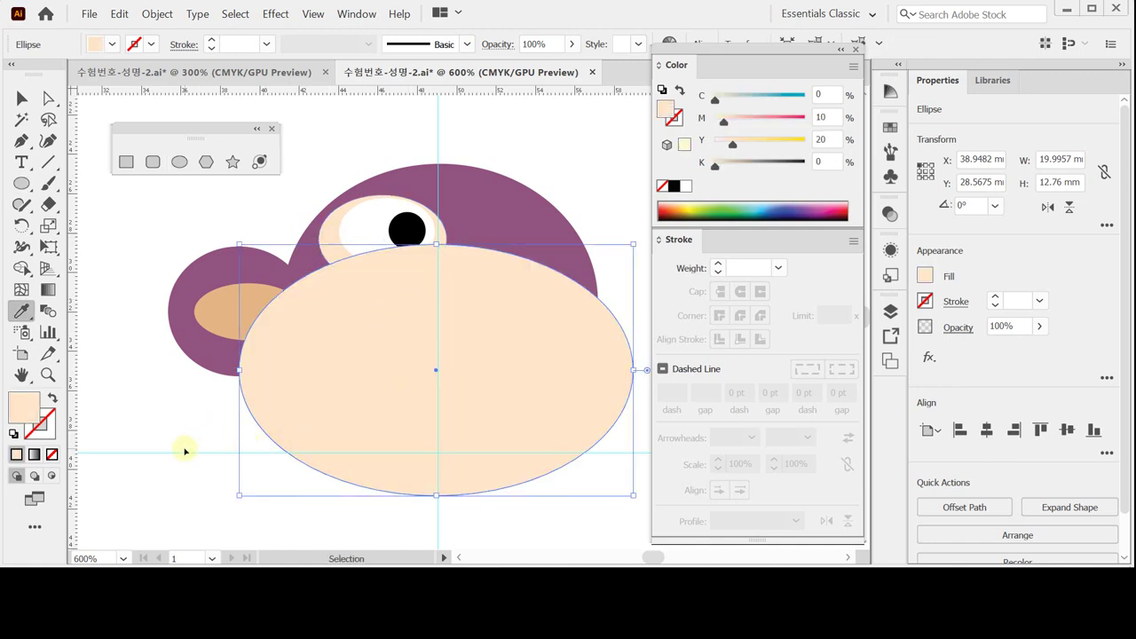
{"action": "left_click_drag", "start_coordinate": [436, 244], "coordinate": [438, 234]}
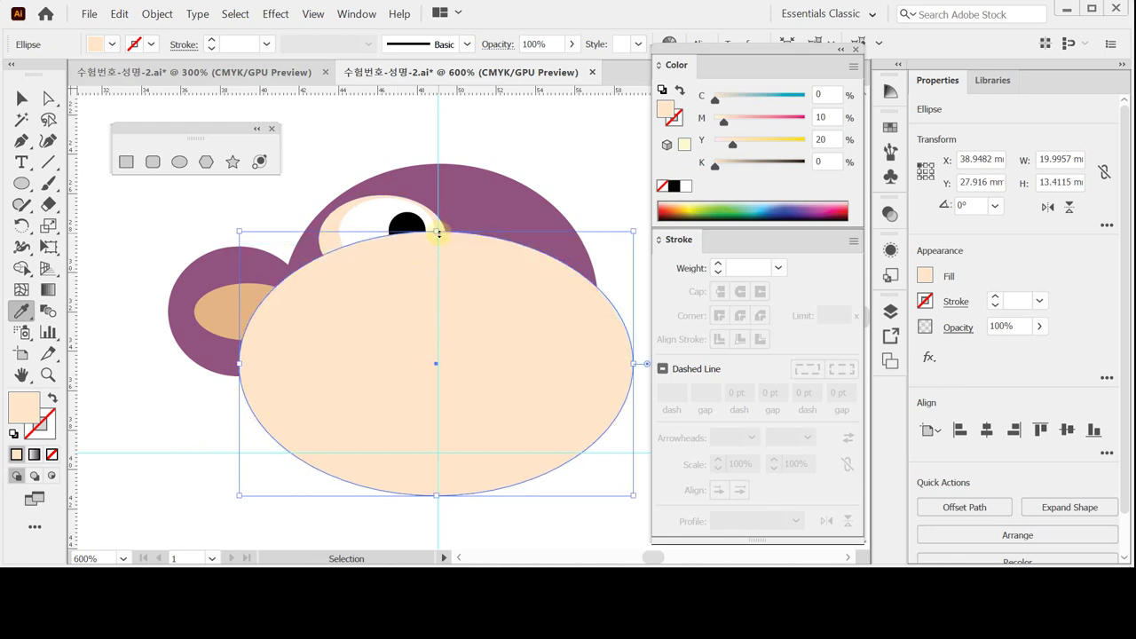
Step: Move the black pupil slightly upward within the eye white
{"action": "left_click", "coordinate": [406, 221]}
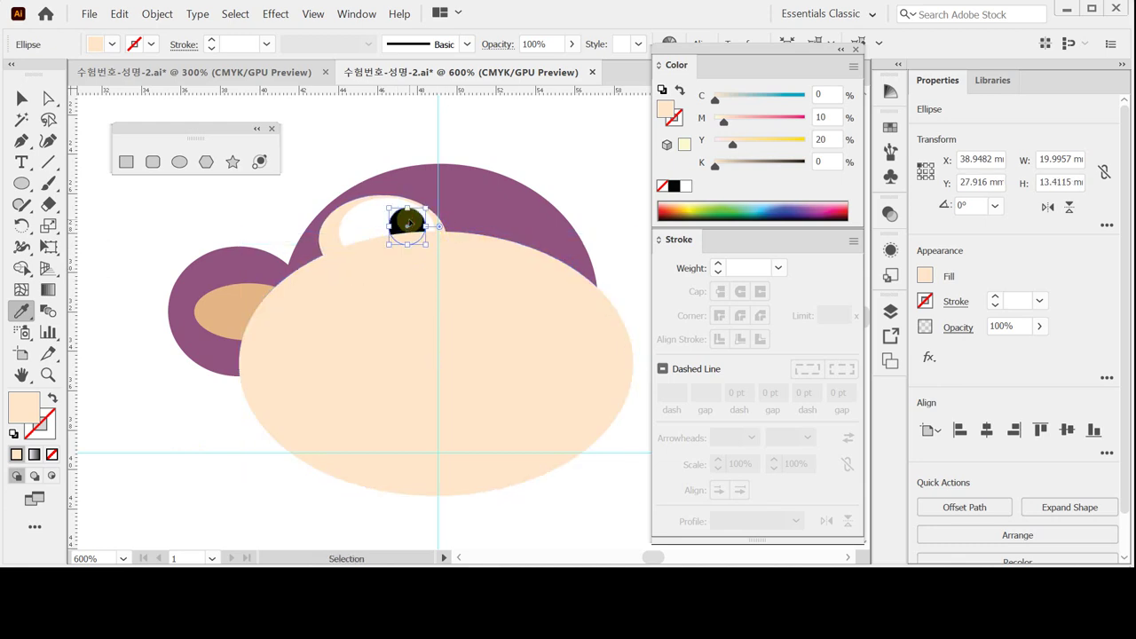
{"action": "left_click", "coordinate": [222, 464]}
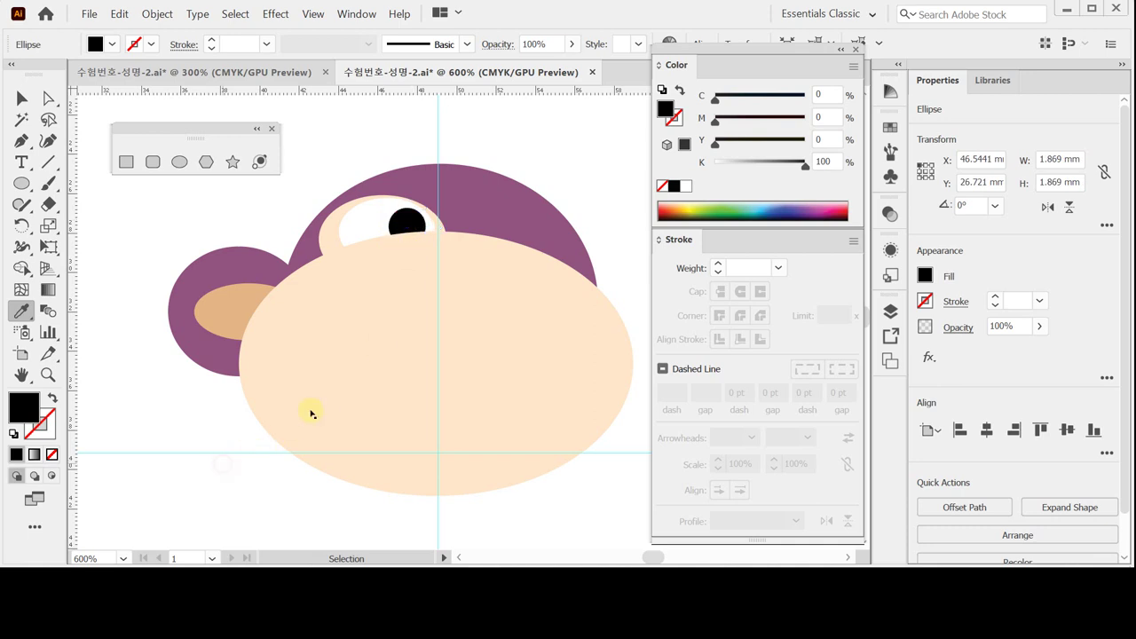
{"action": "left_click", "coordinate": [239, 380]}
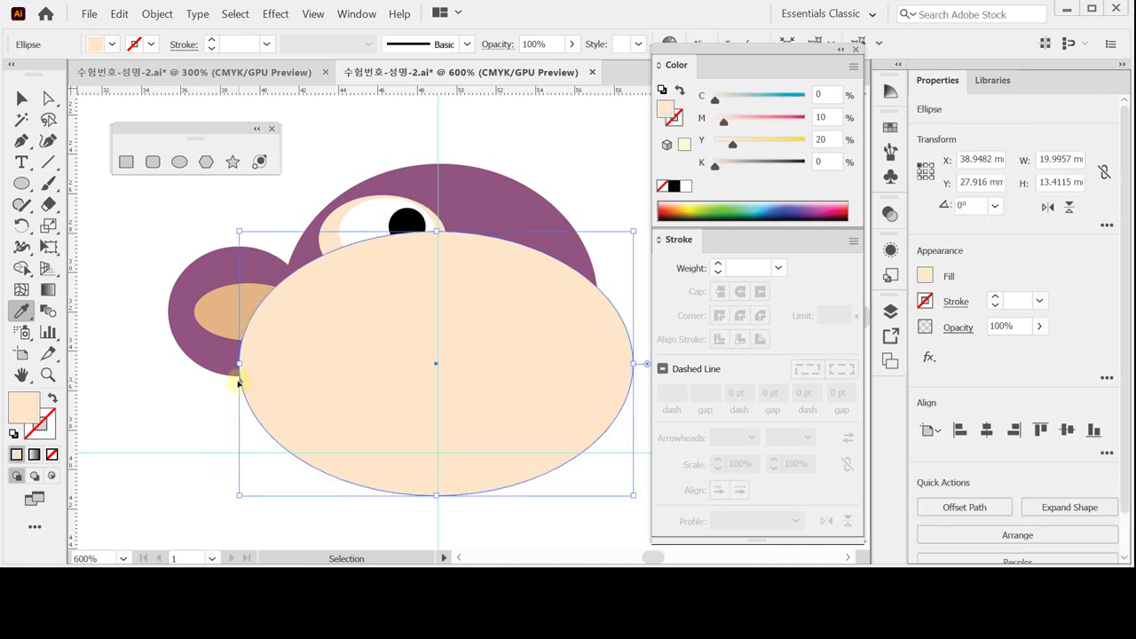
Step: Draw a narrow black ellipse about 0.3 × 1.3 mm near the muzzle's top, just left of the vertical guide, as a nostril
{"action": "key", "text": "space"}
{"action": "left_click_drag", "start_coordinate": [469, 372], "coordinate": [450, 373]}
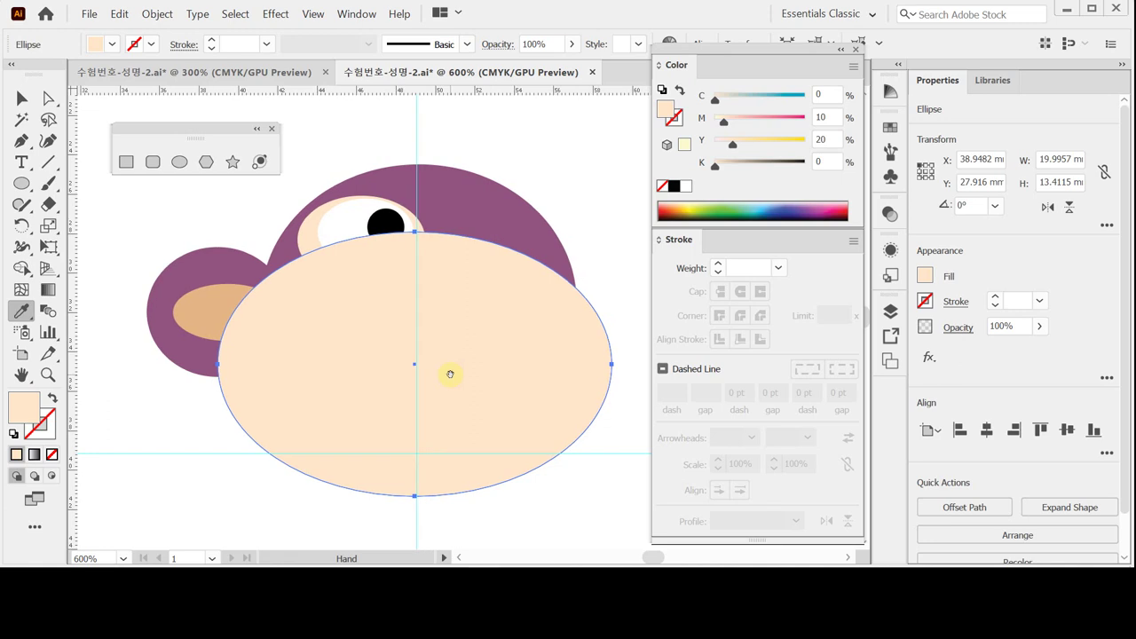
{"action": "key", "text": "ctrl+plus"}
{"action": "key", "text": "space"}
{"action": "left_click_drag", "start_coordinate": [459, 310], "coordinate": [437, 297]}
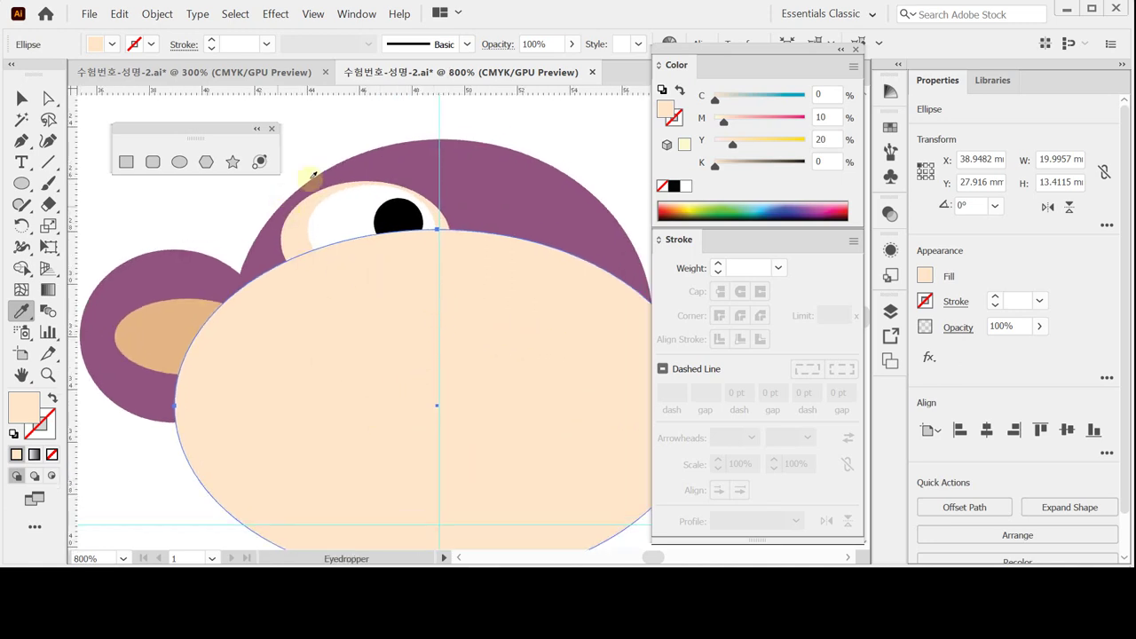
{"action": "left_click", "coordinate": [325, 133], "text": "ctrl"}
{"action": "left_click", "coordinate": [179, 163]}
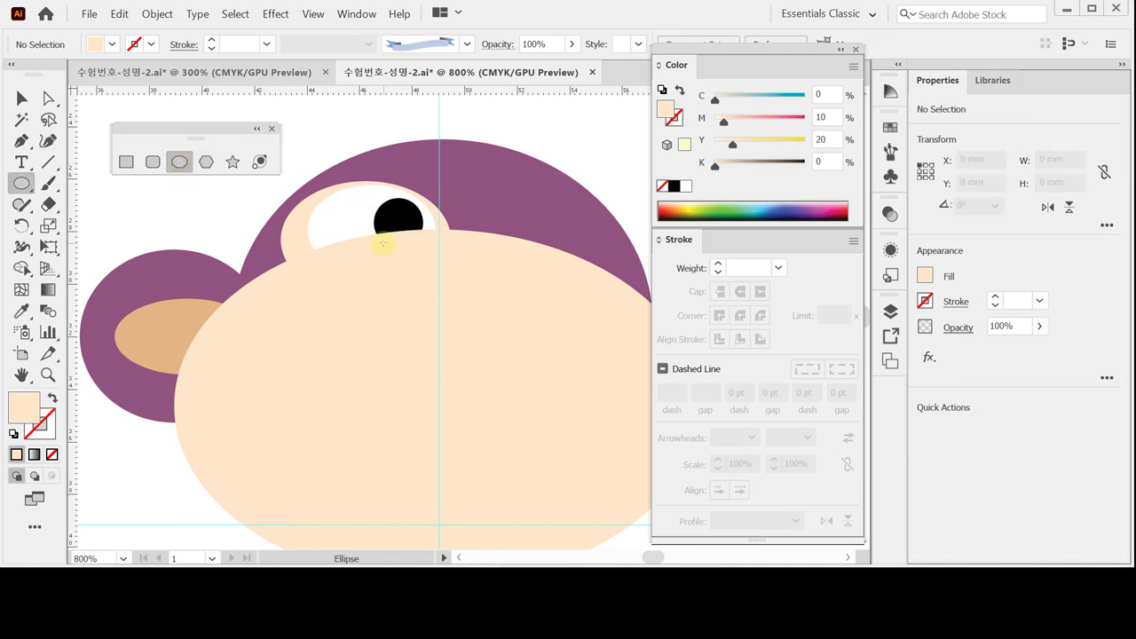
{"action": "left_click_drag", "start_coordinate": [422, 248], "coordinate": [430, 281]}
{"action": "scroll", "coordinate": [460, 355], "scroll_direction": "up", "scroll_amount": 1}
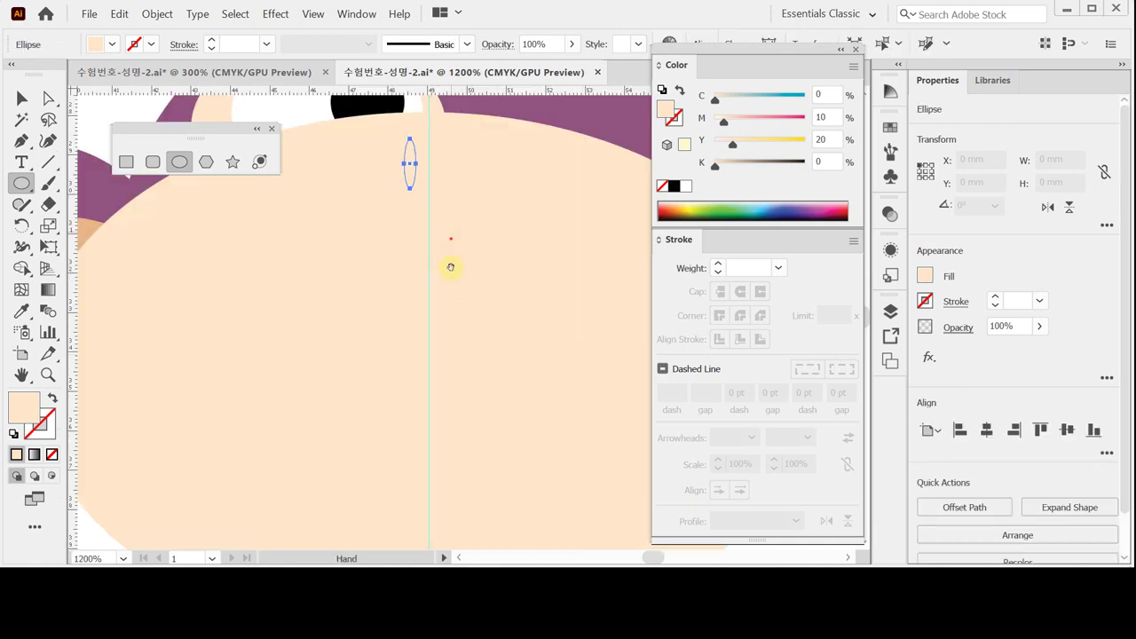
{"action": "left_click", "coordinate": [675, 186]}
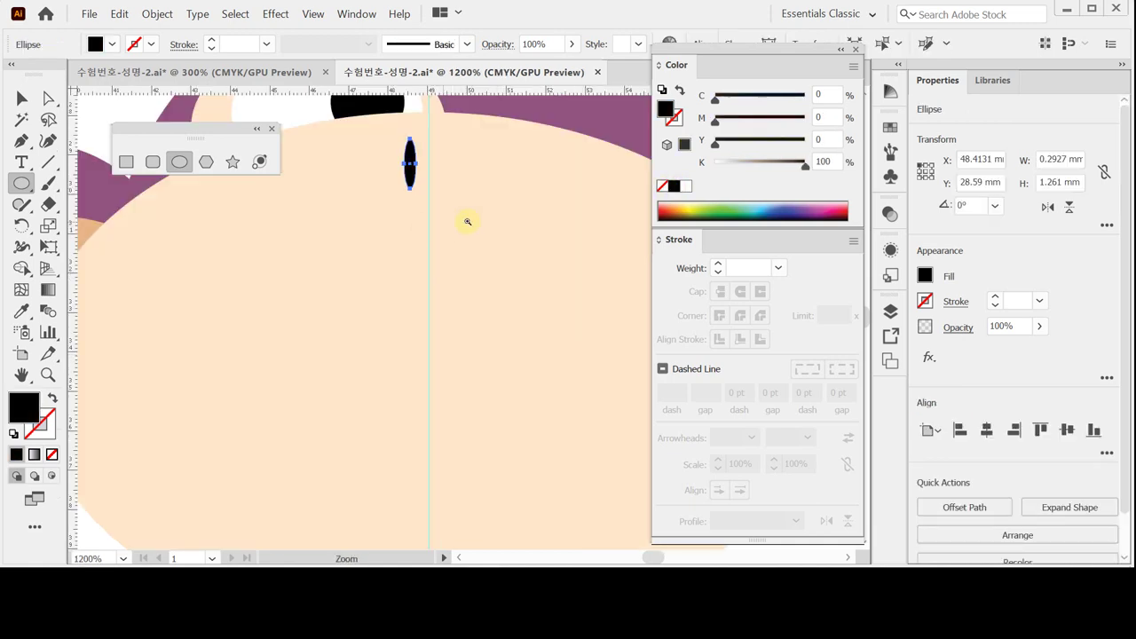
Step: Rotate the black nostril ellipse by about 11° so its lower end leans toward the vertical guide
{"action": "left_click", "coordinate": [471, 228], "text": "ctrl+alt"}
{"action": "key", "text": "ctrl"}
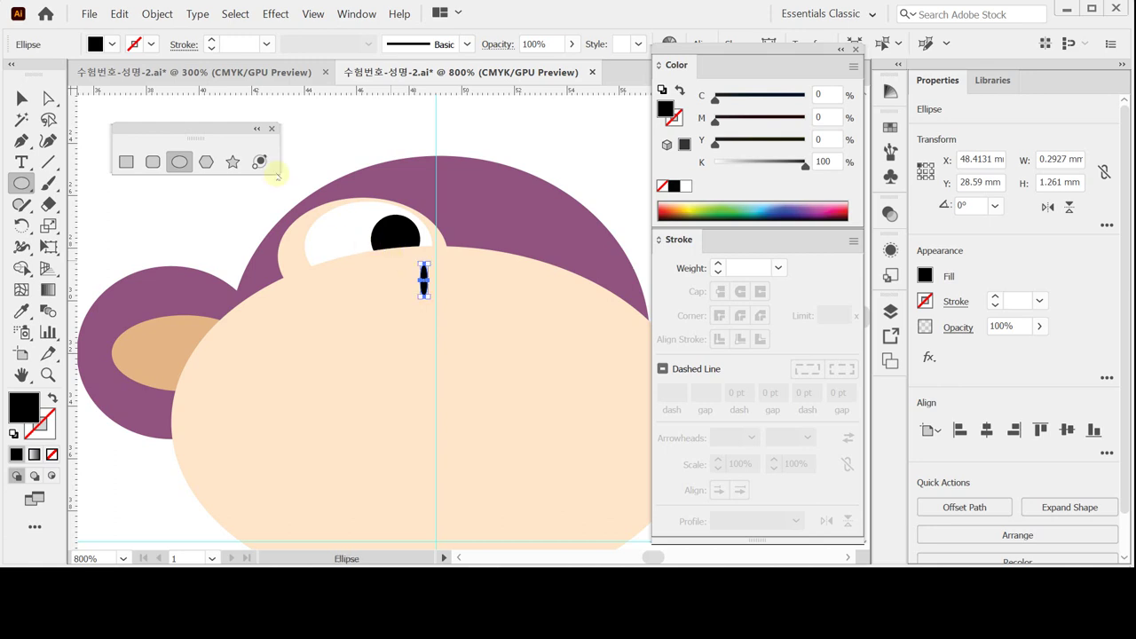
{"action": "left_click", "coordinate": [22, 98]}
{"action": "left_click", "coordinate": [424, 291], "text": "ctrl"}
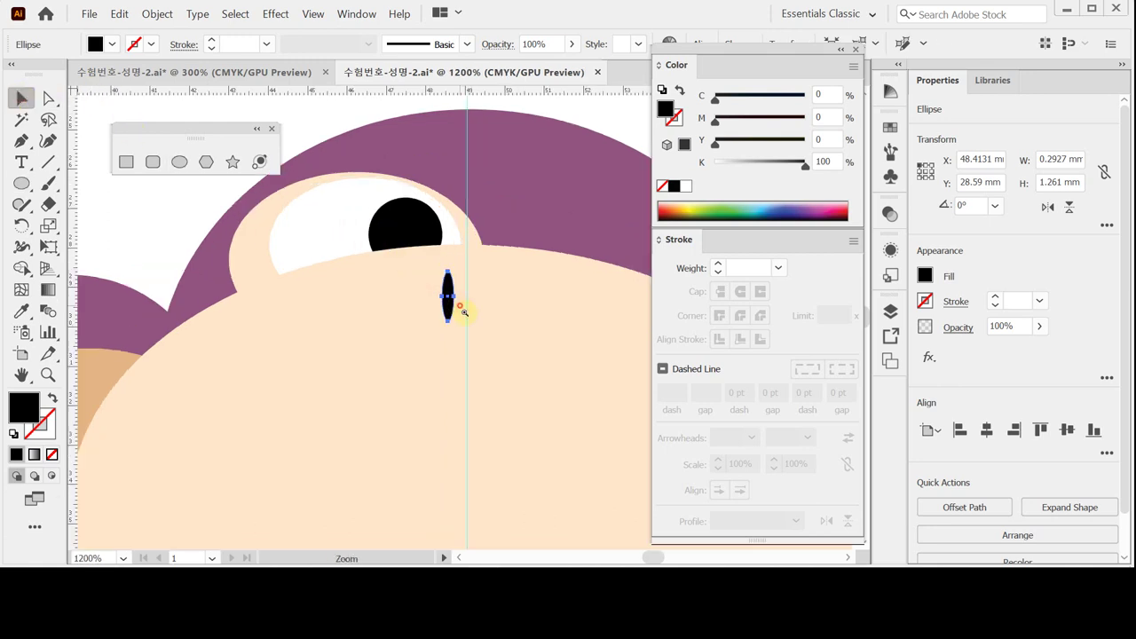
{"action": "left_click", "coordinate": [462, 323], "text": "ctrl"}
{"action": "left_click", "coordinate": [466, 348], "text": "ctrl"}
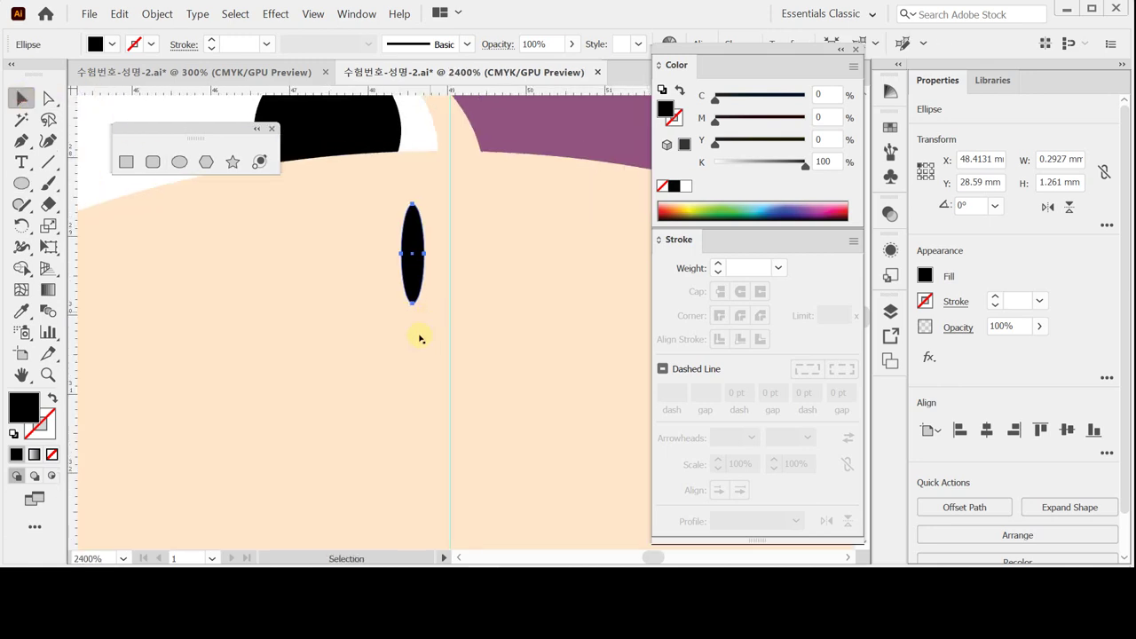
{"action": "left_click_drag", "start_coordinate": [391, 308], "coordinate": [408, 317]}
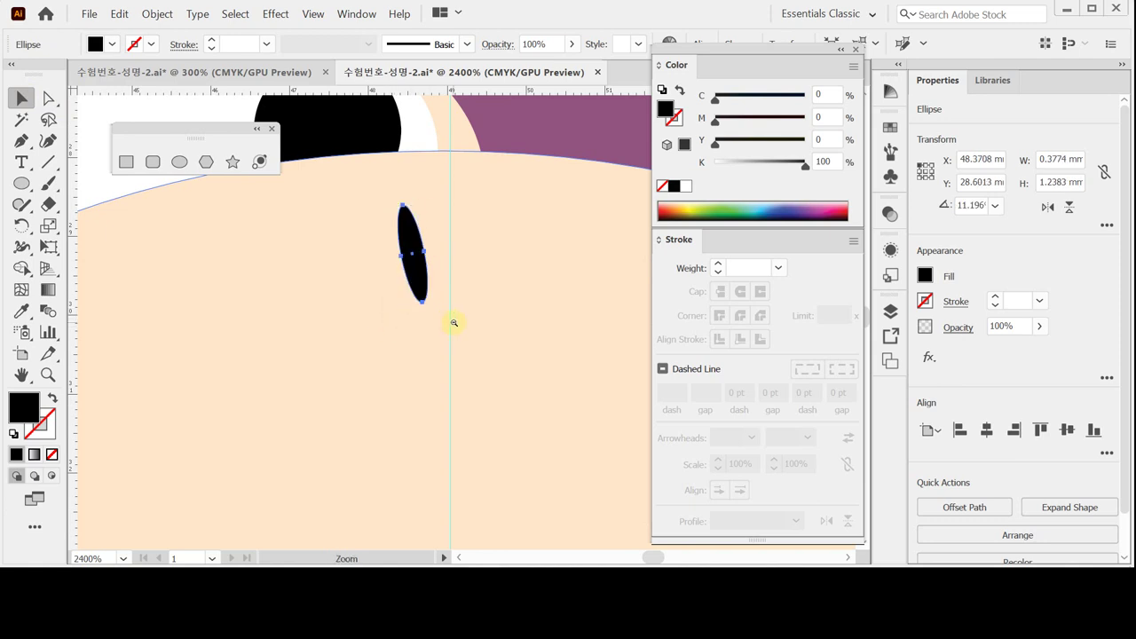
{"action": "left_click", "coordinate": [493, 347], "text": "ctrl+alt"}
{"action": "left_click", "coordinate": [491, 346], "text": "ctrl+alt"}
{"action": "left_click", "coordinate": [489, 345], "text": "ctrl+alt"}
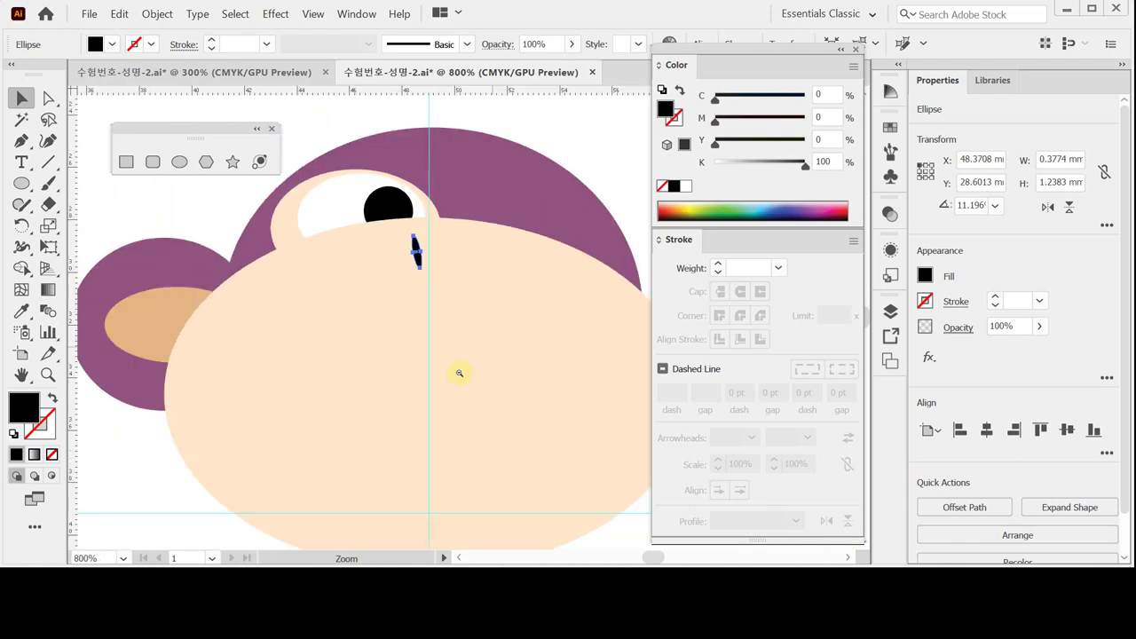
{"action": "left_click", "coordinate": [458, 373], "text": "ctrl+alt"}
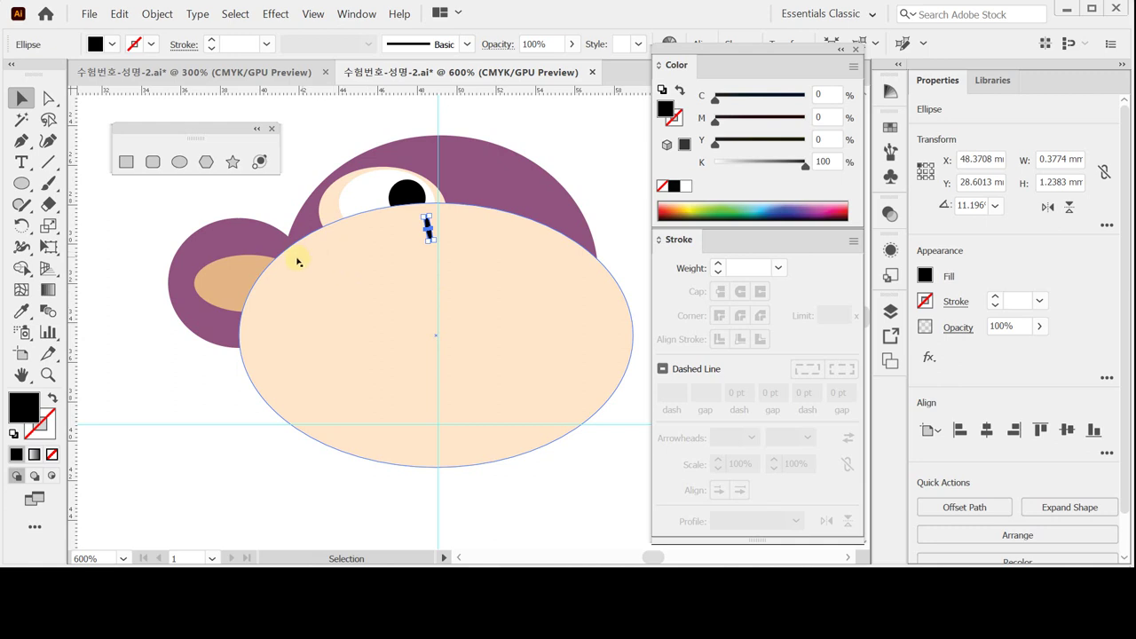
Step: Shift the floating shape tools up and left, and detach the Rotate and Reflect tools as a floating set beneath them
{"action": "left_click_drag", "start_coordinate": [190, 264], "coordinate": [218, 259]}
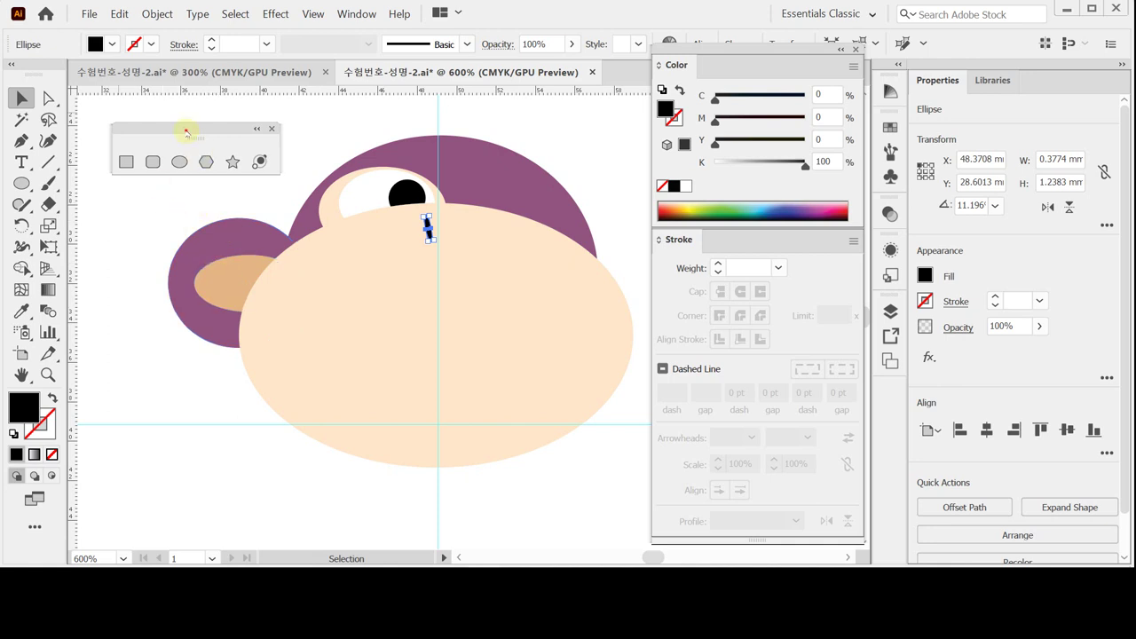
{"action": "left_click_drag", "start_coordinate": [187, 131], "coordinate": [175, 116]}
{"action": "left_click", "coordinate": [22, 227]}
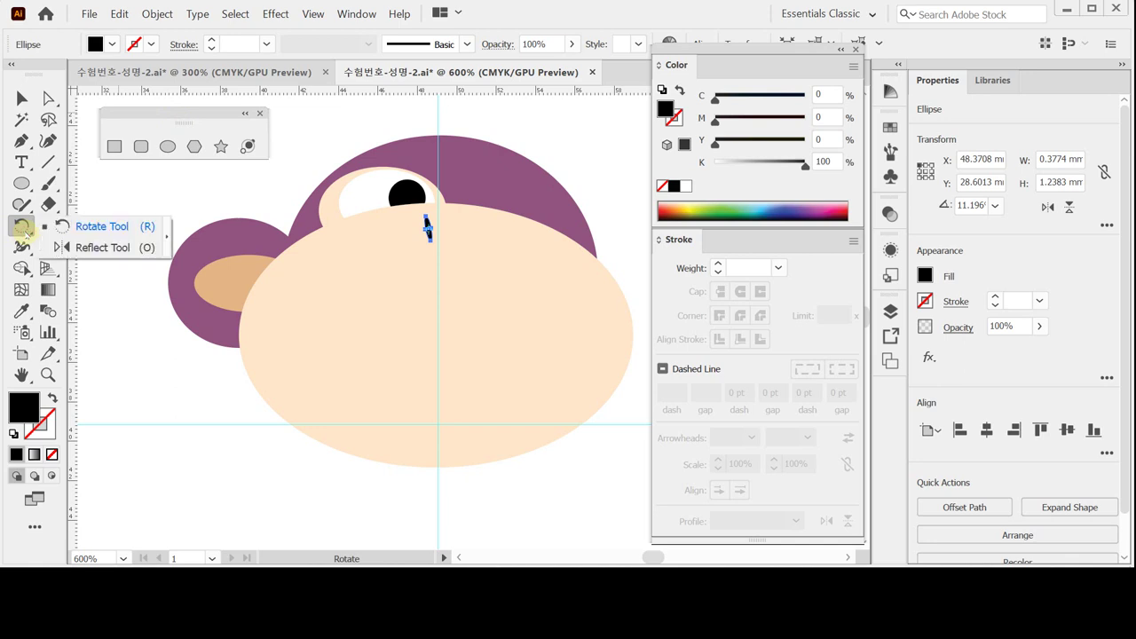
{"action": "left_click_drag", "start_coordinate": [22, 227], "coordinate": [126, 173]}
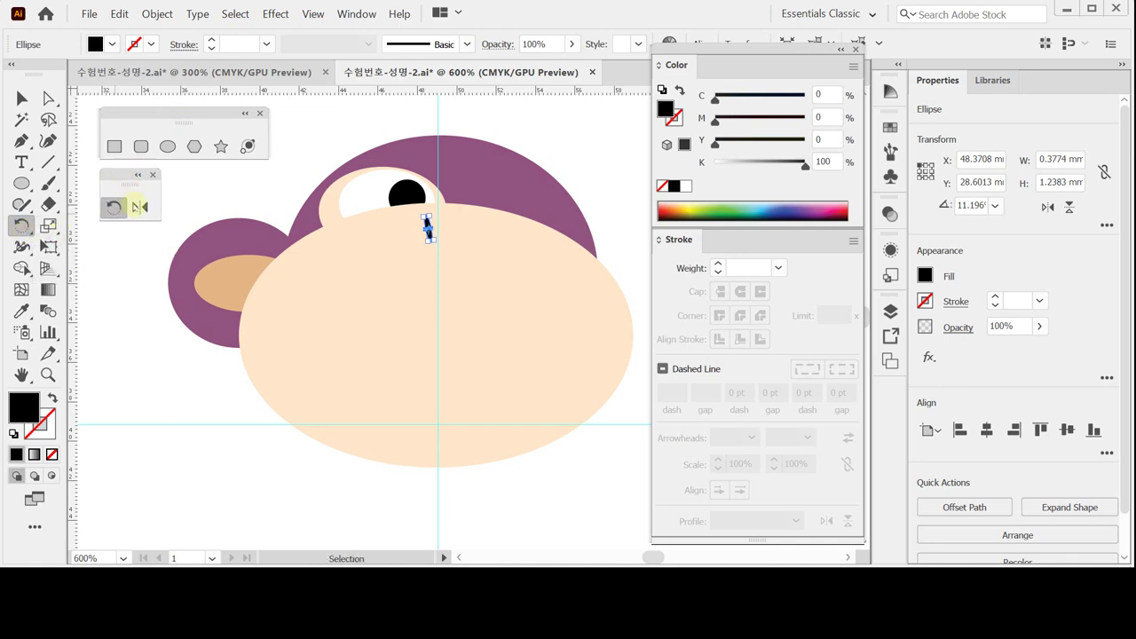
{"action": "left_click", "coordinate": [141, 208]}
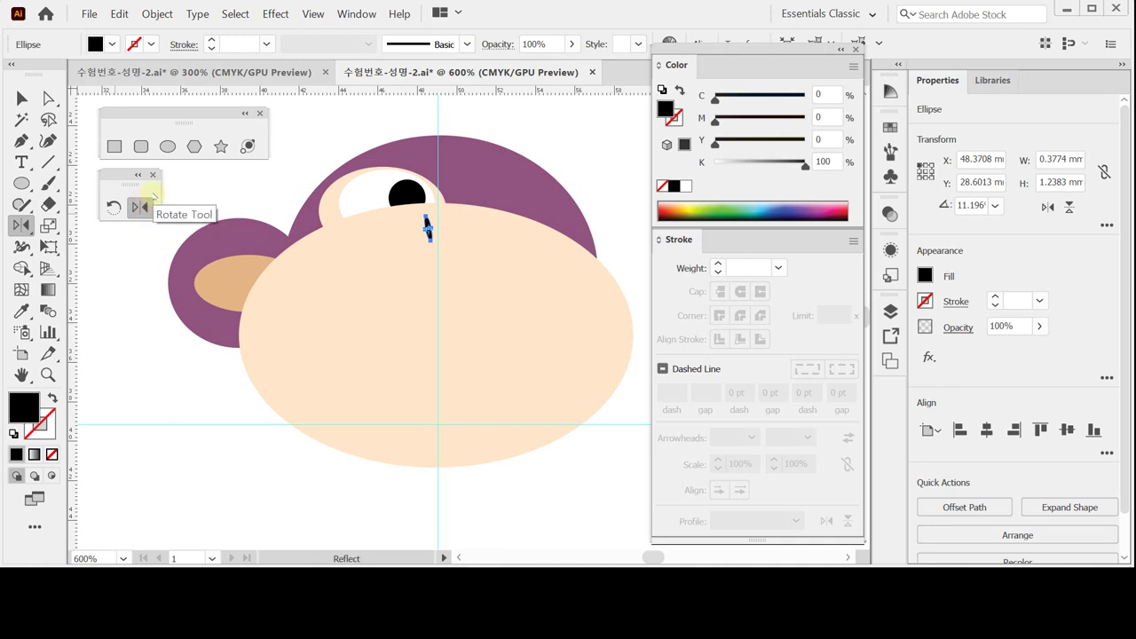
{"action": "key", "text": "v"}
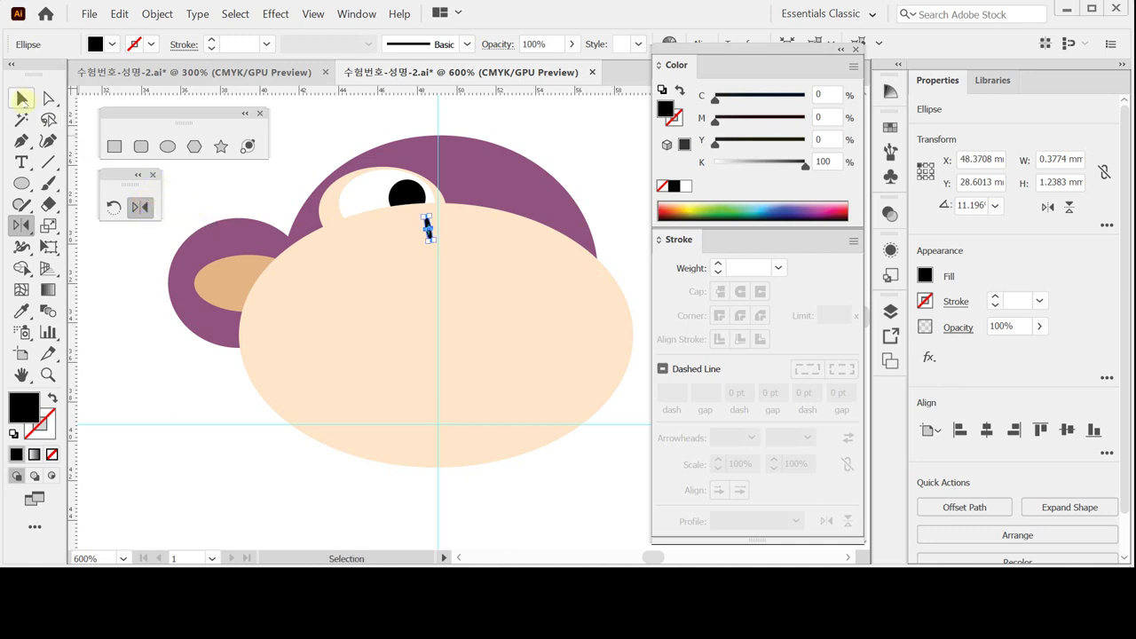
Step: Reflect a copy of the ear, eye and nostril ellipses across the vertical axis at the head's top centre
{"action": "left_click_drag", "start_coordinate": [195, 188], "coordinate": [231, 321]}
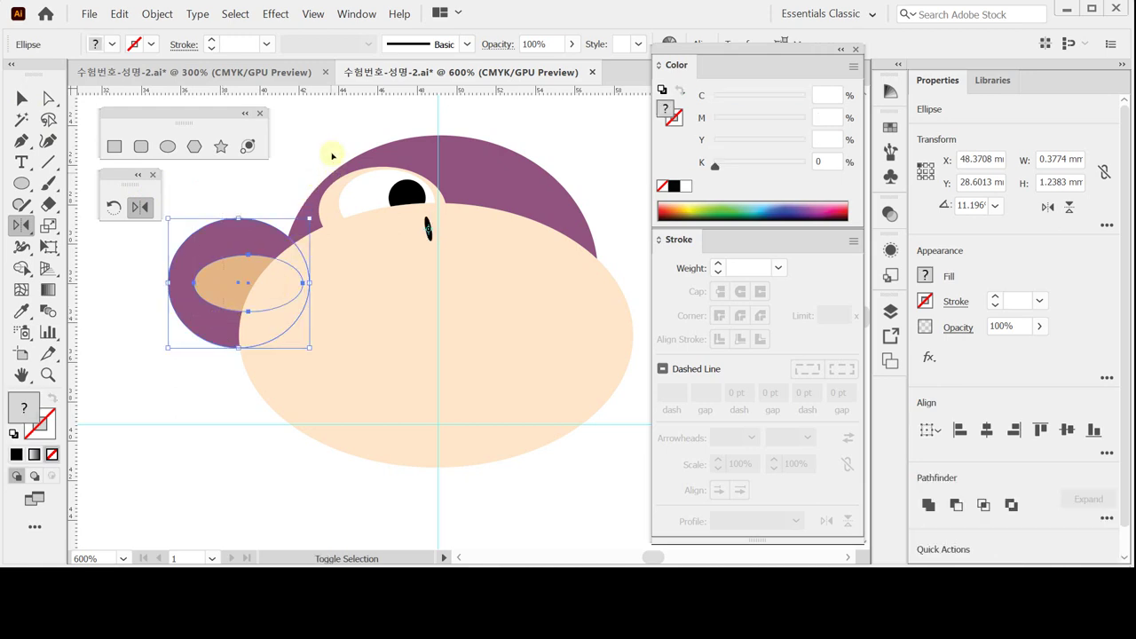
{"action": "left_click", "coordinate": [355, 184], "text": "shift"}
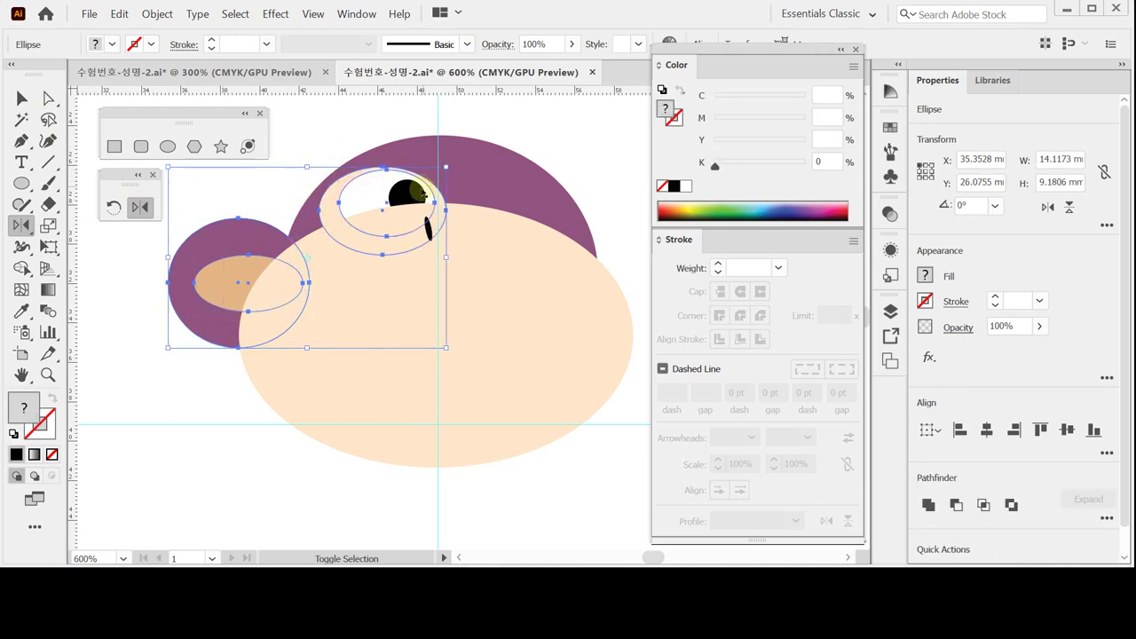
{"action": "left_click", "coordinate": [429, 229], "text": "shift"}
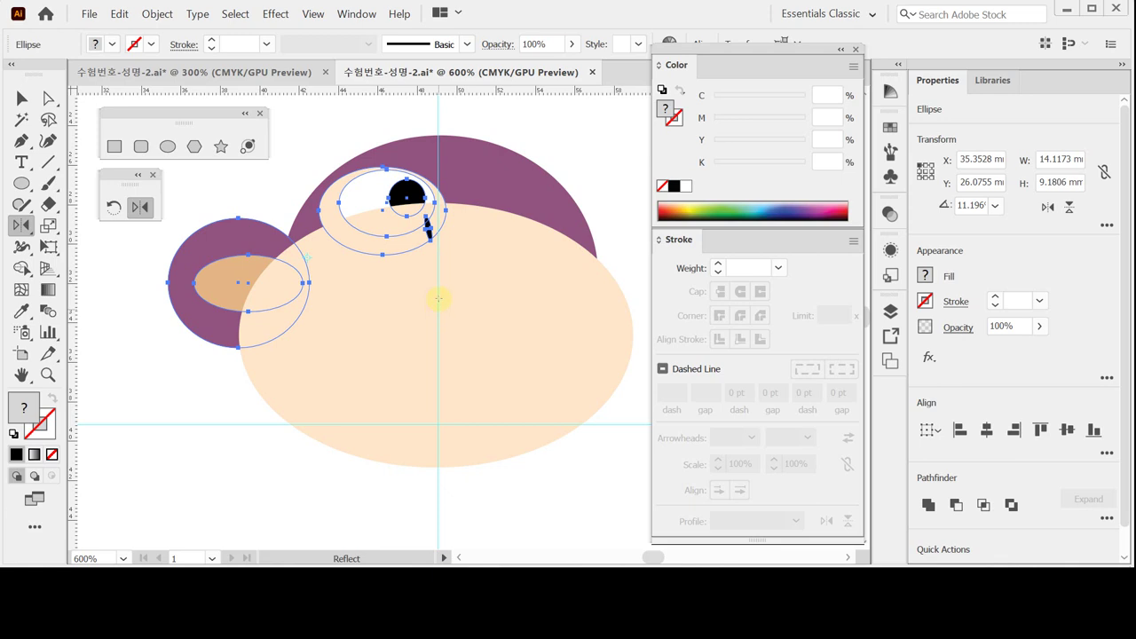
{"action": "left_click_drag", "start_coordinate": [436, 139], "coordinate": [439, 135]}
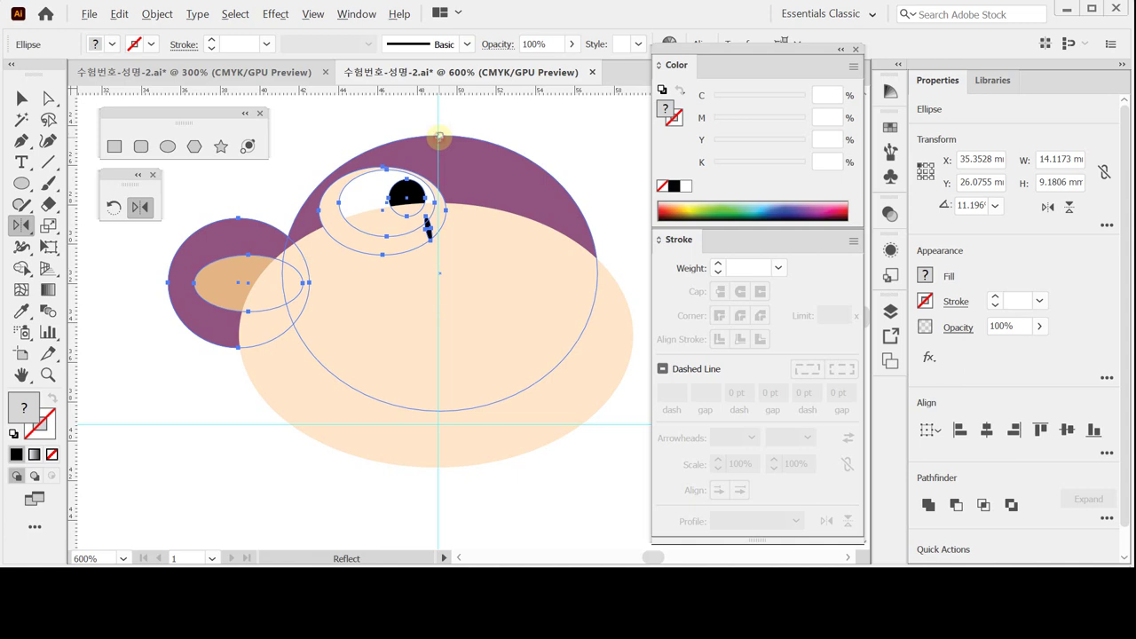
{"action": "left_click", "coordinate": [438, 135], "text": "alt"}
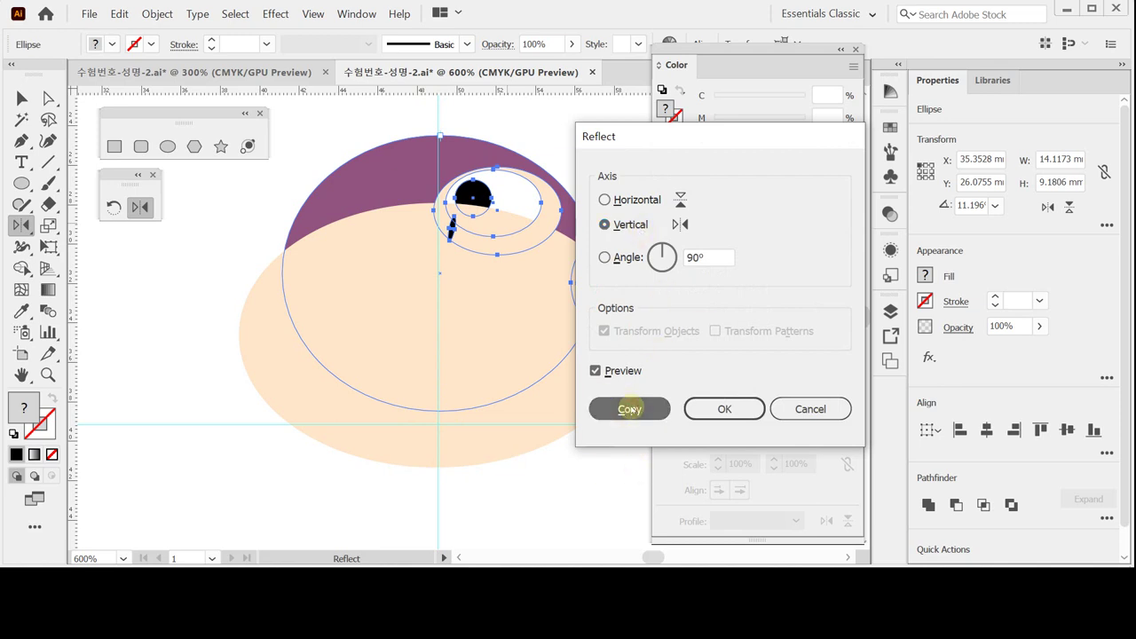
{"action": "left_click", "coordinate": [628, 408]}
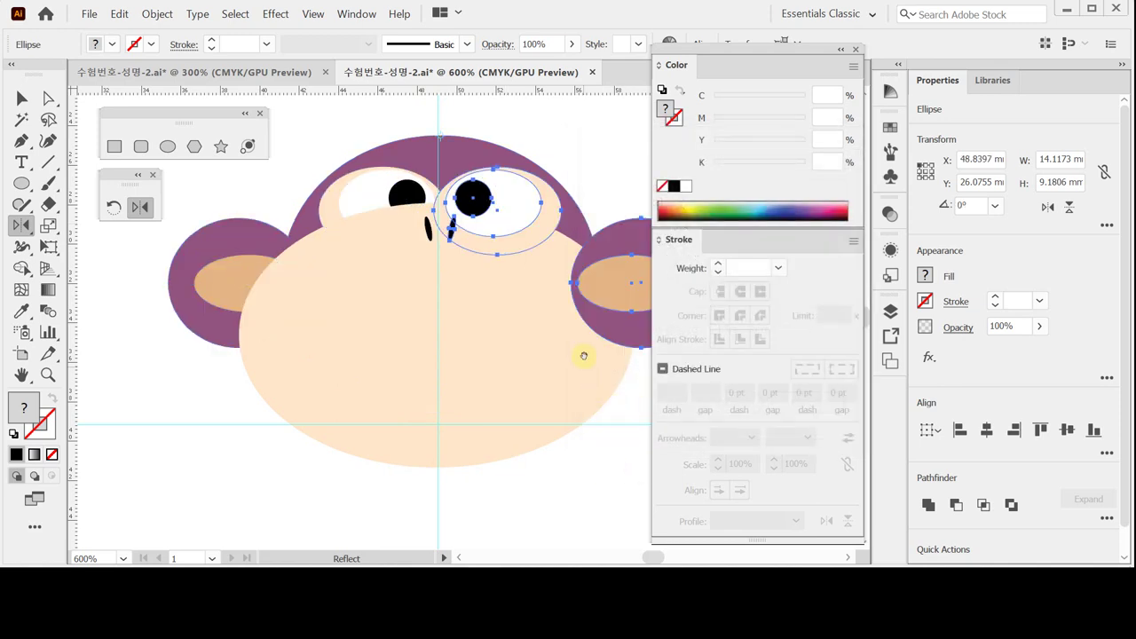
Step: Move the floating colour and stroke panels clear of the mirrored ear, and send both ear ellipses to the back
{"action": "left_click_drag", "start_coordinate": [676, 50], "coordinate": [810, 49]}
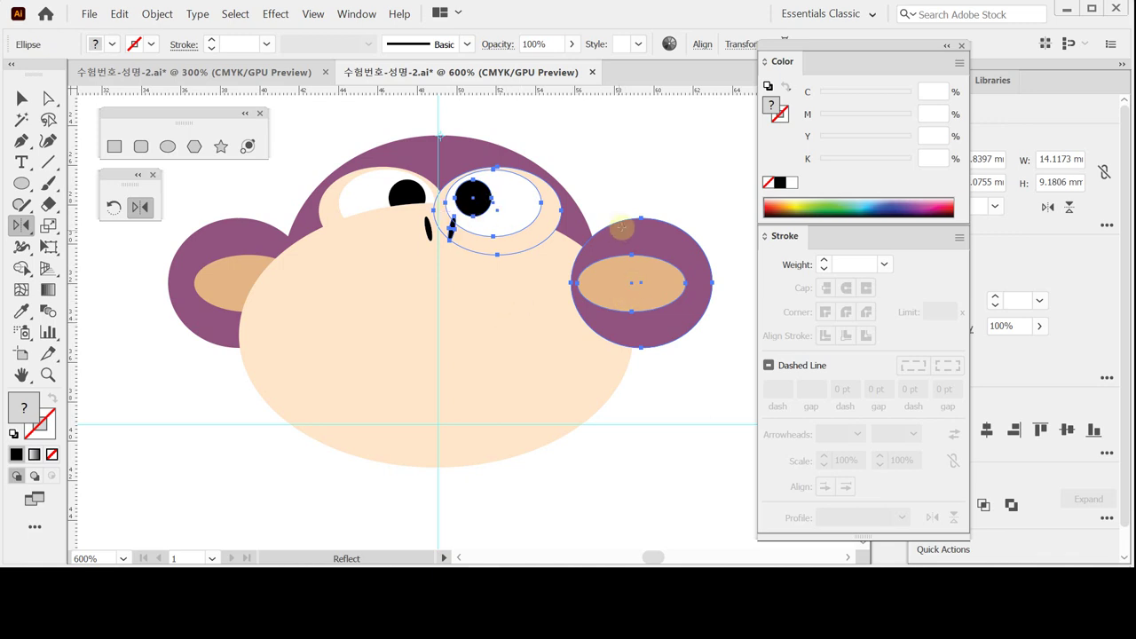
{"action": "left_click", "coordinate": [679, 273], "text": "ctrl"}
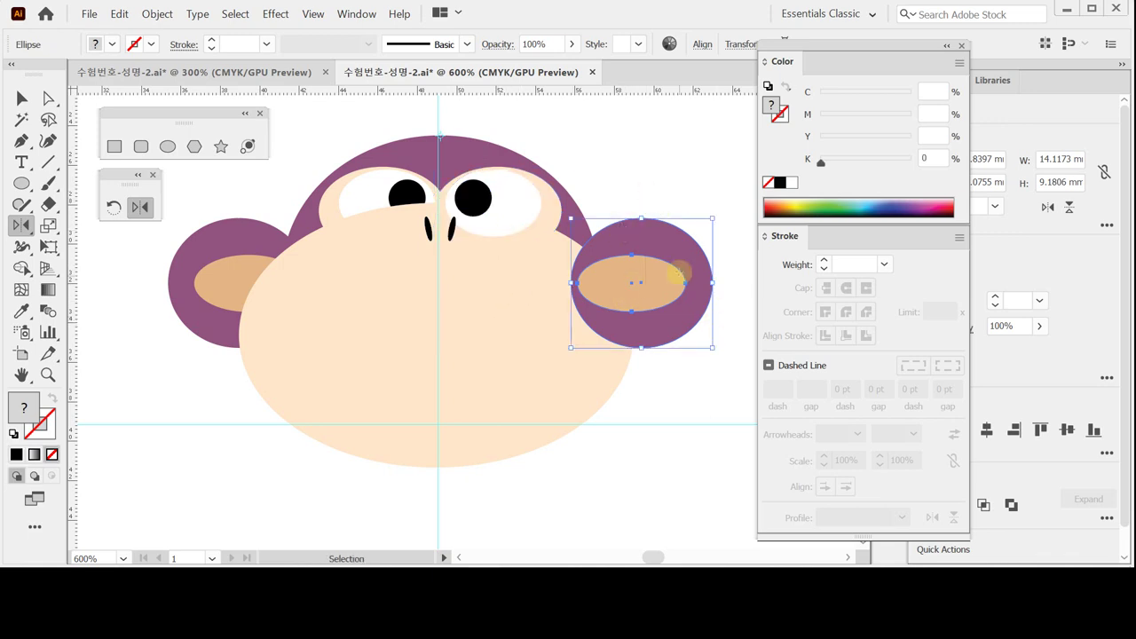
{"action": "right_click", "coordinate": [679, 273]}
{"action": "mouse_move", "coordinate": [737, 189]}
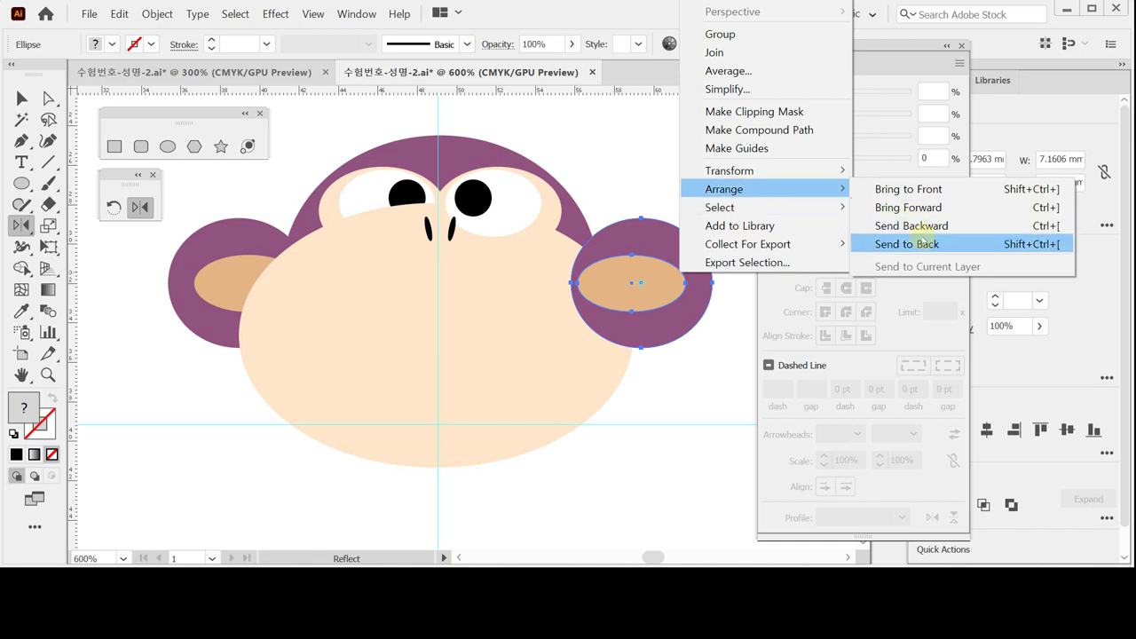
{"action": "left_click", "coordinate": [923, 241]}
{"action": "left_click", "coordinate": [654, 172]}
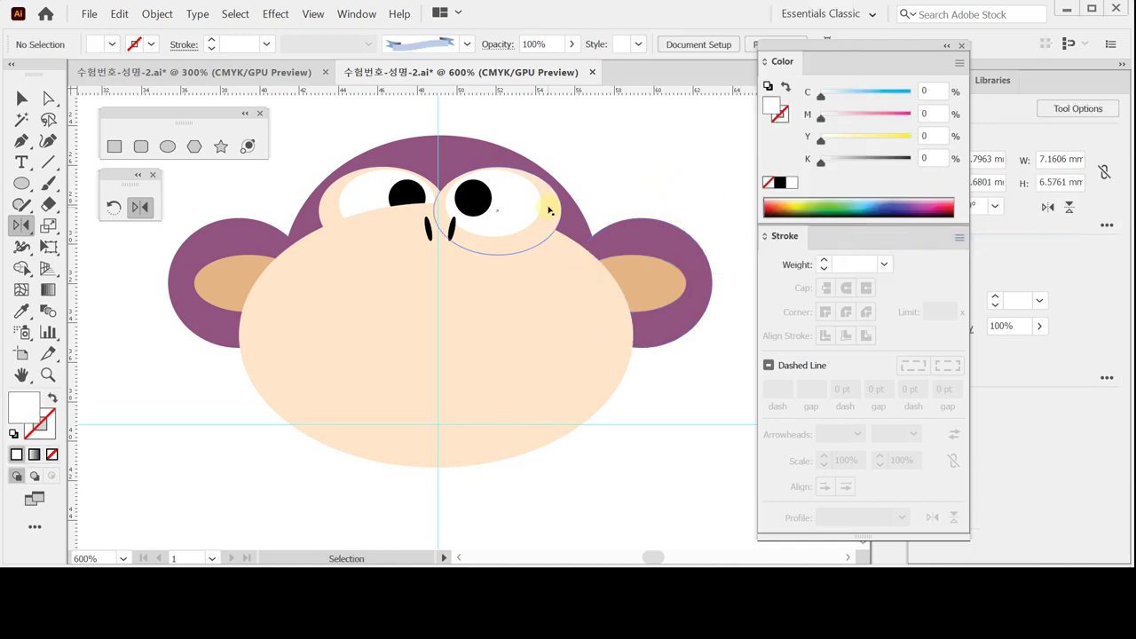
Step: Send the purple head ellipse and the mirrored eye's ellipses to the back, behind the muzzle
{"action": "left_click_drag", "start_coordinate": [467, 117], "coordinate": [513, 204]}
{"action": "right_click", "coordinate": [516, 187]}
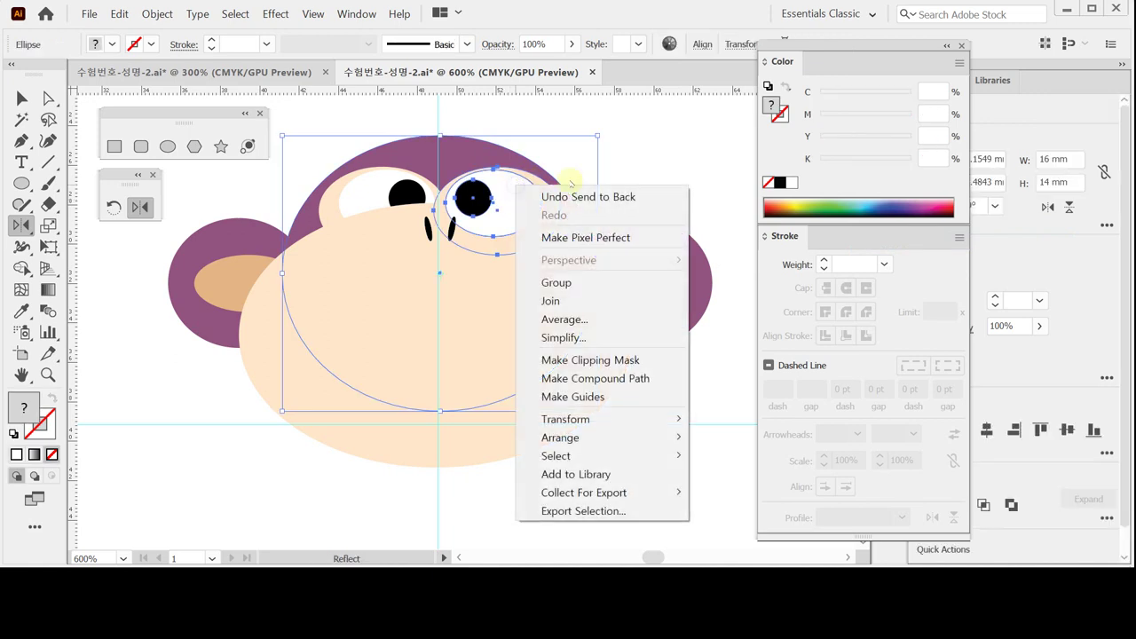
{"action": "mouse_move", "coordinate": [629, 435]}
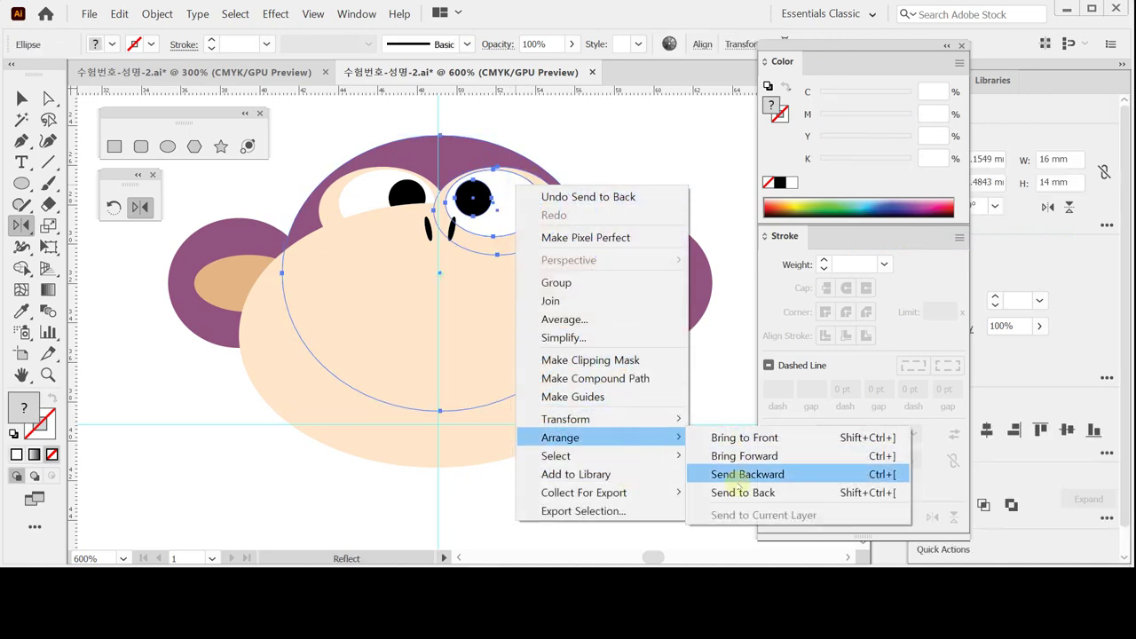
{"action": "left_click", "coordinate": [731, 491]}
{"action": "left_click", "coordinate": [692, 417], "text": "ctrl"}
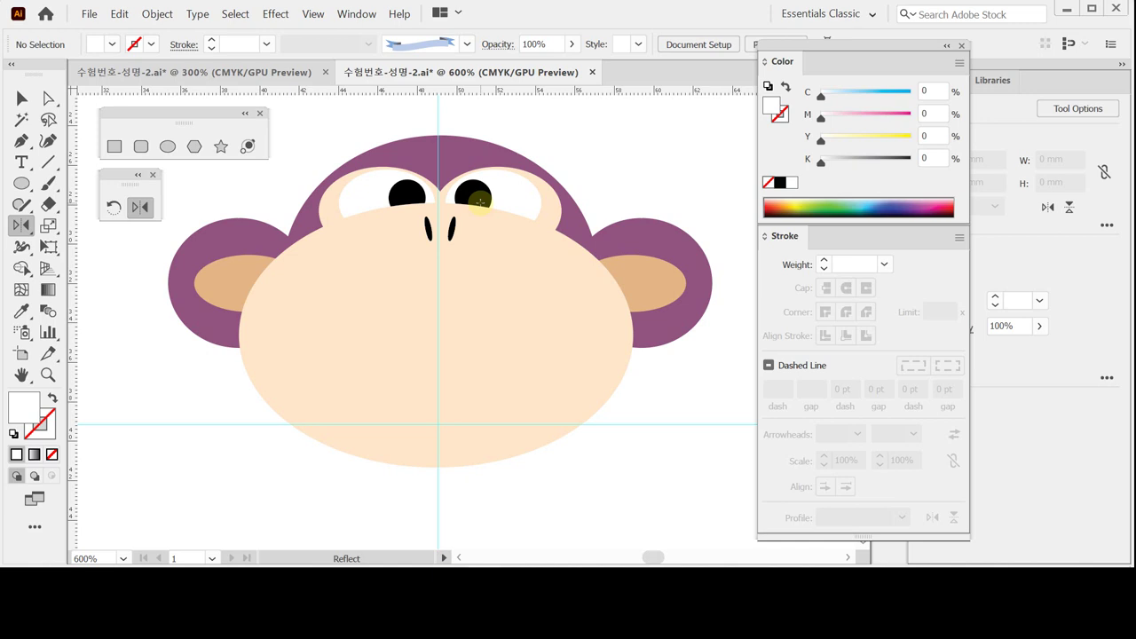
Step: Nudge the mirrored nostril inward, closer to the vertical guide
{"action": "left_click", "coordinate": [479, 265], "text": "ctrl"}
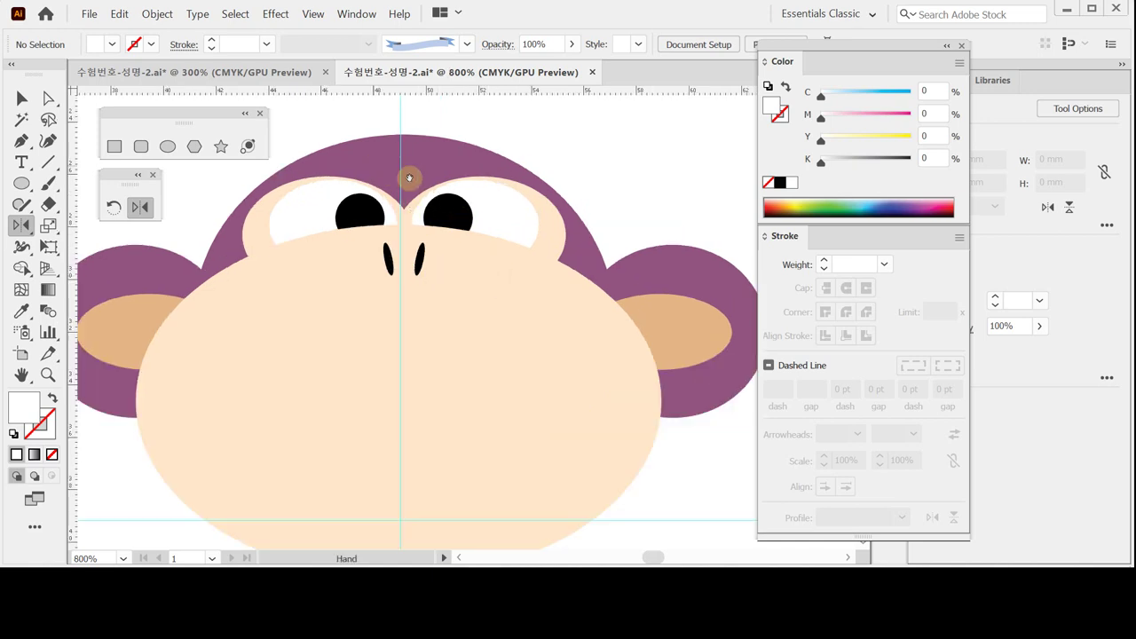
{"action": "left_click", "coordinate": [387, 259], "text": "ctrl"}
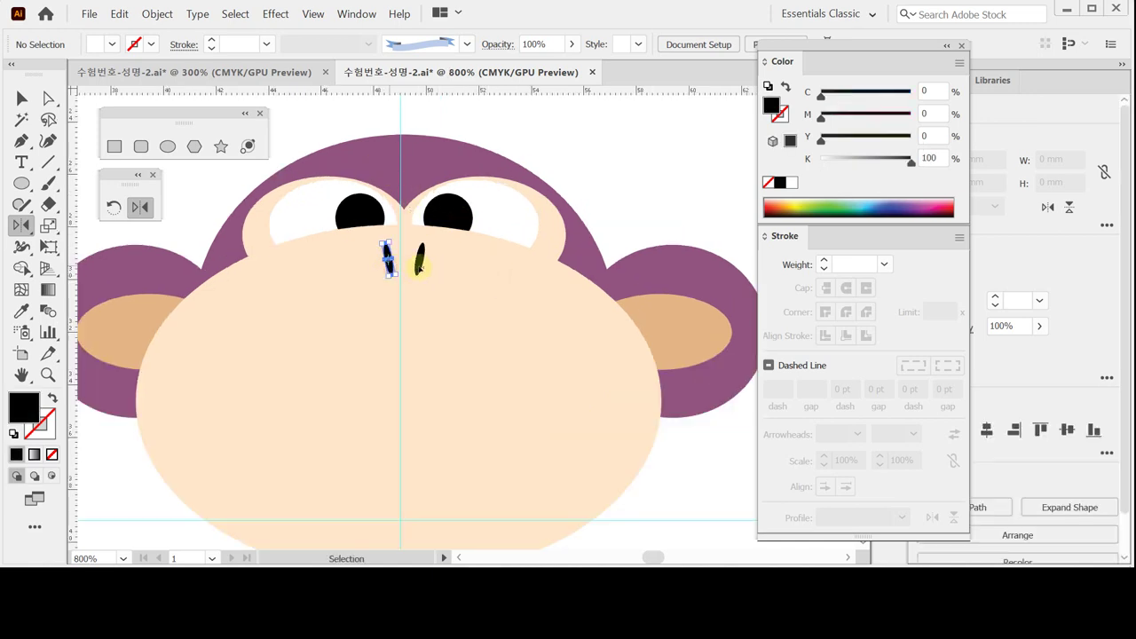
{"action": "left_click", "coordinate": [419, 264], "text": "ctrl"}
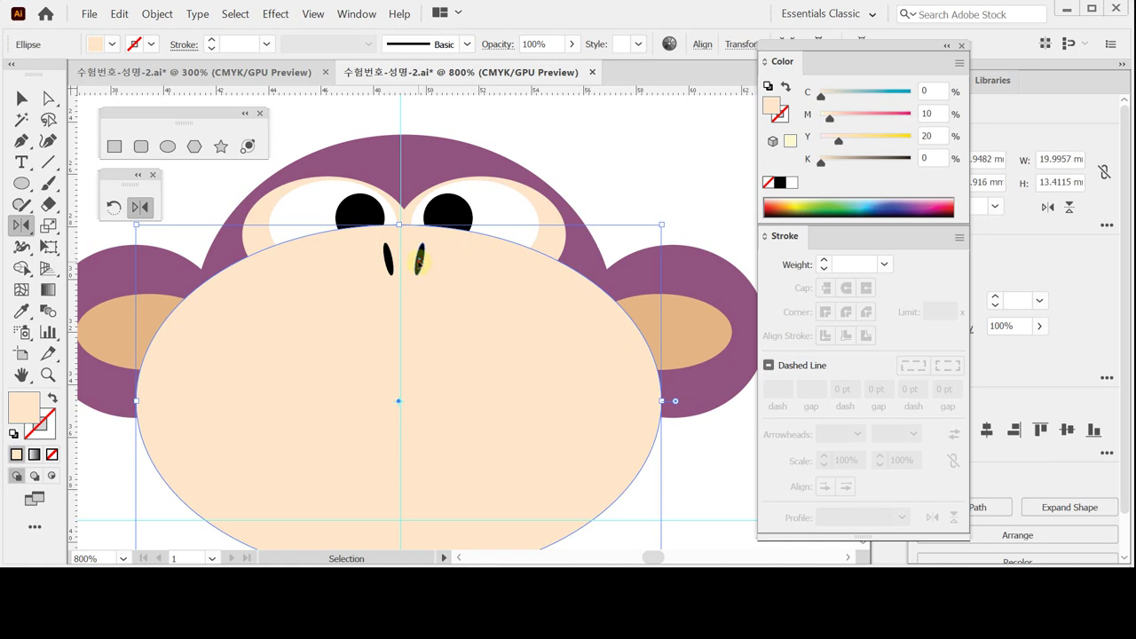
{"action": "key", "text": "ctrl+shift+a"}
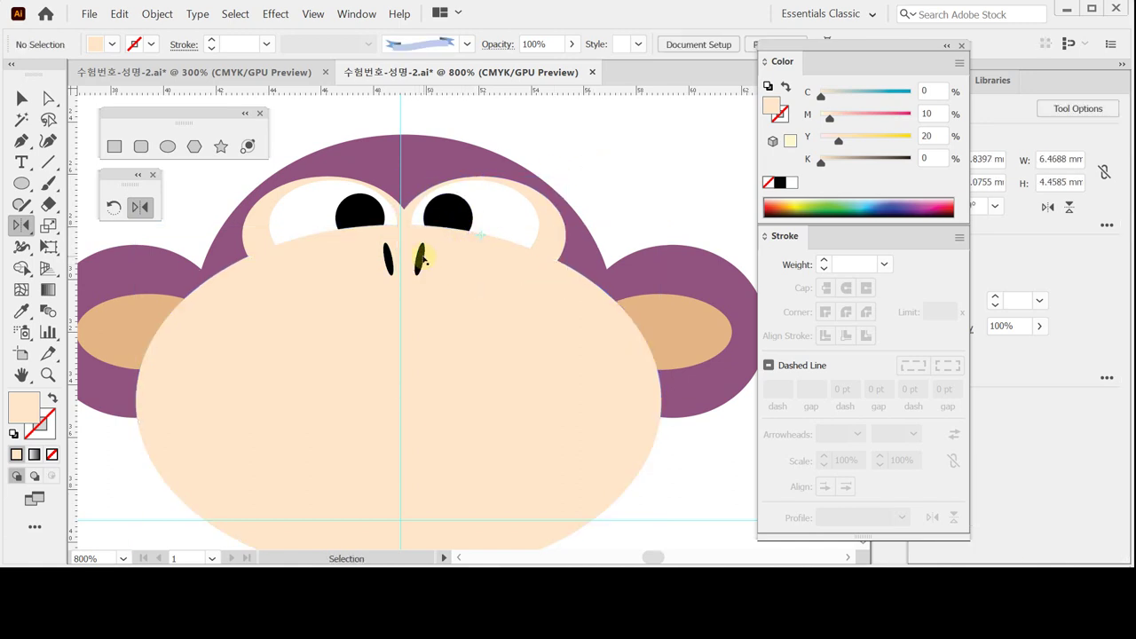
{"action": "left_click", "coordinate": [422, 258], "text": "ctrl"}
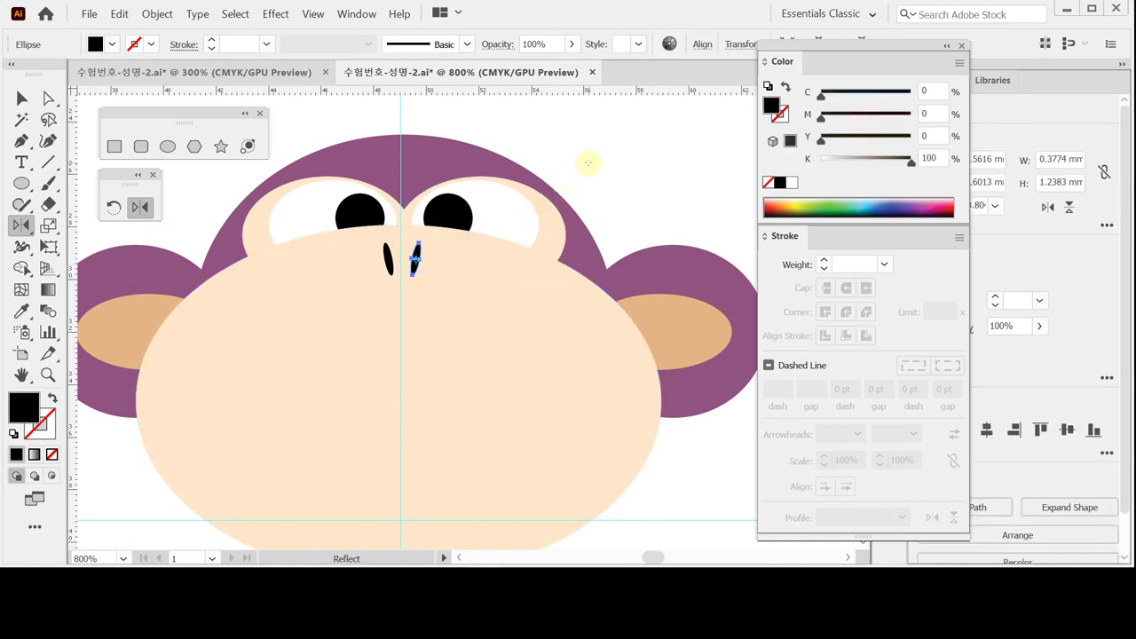
{"action": "left_click", "coordinate": [389, 263], "text": "ctrl+shift"}
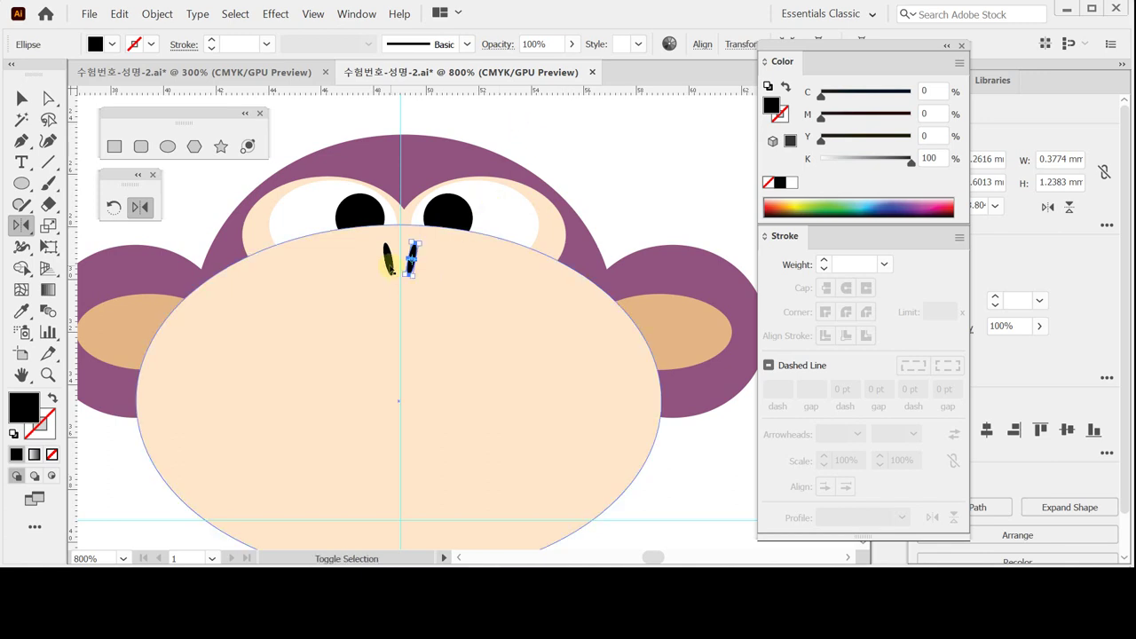
{"action": "left_click", "coordinate": [388, 260], "text": "ctrl+shift"}
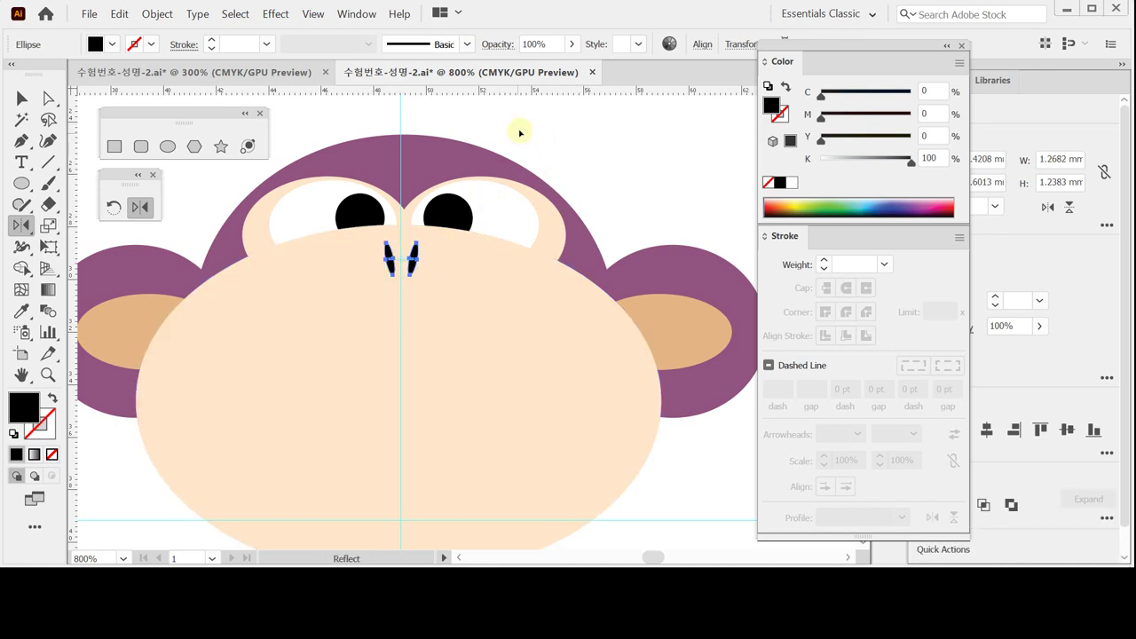
{"action": "left_click", "coordinate": [530, 130], "text": "ctrl"}
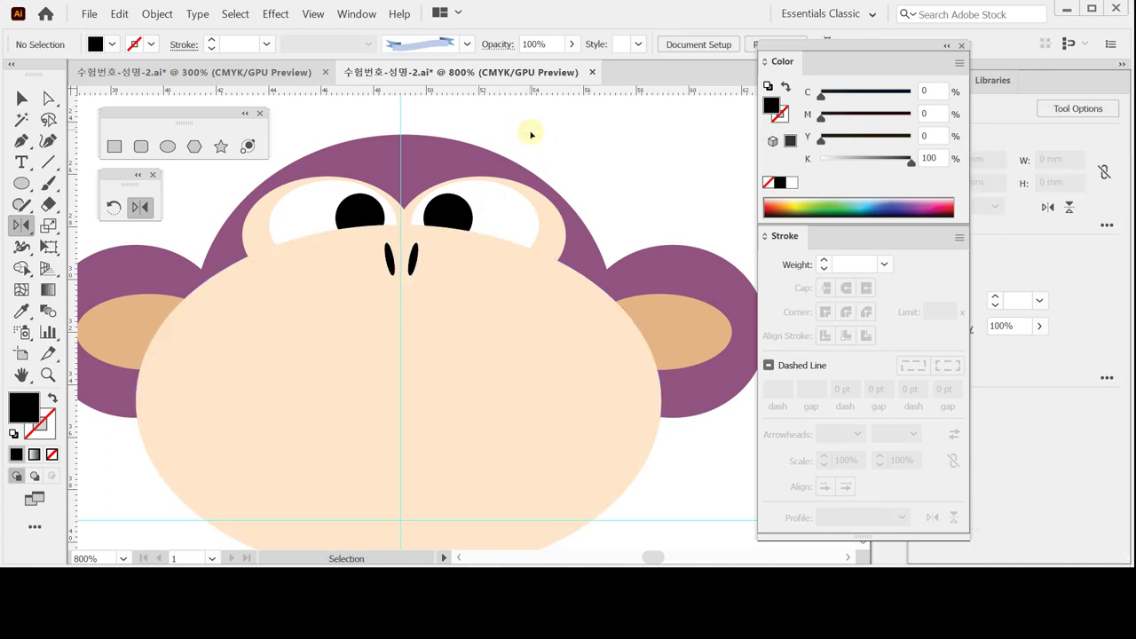
Step: Nudge both nostrils inward to sit close together on either side of the vertical guide, and save the document
{"action": "left_click", "coordinate": [391, 262], "text": "ctrl"}
{"action": "key", "text": "ctrl+s"}
{"action": "left_click", "coordinate": [21, 98]}
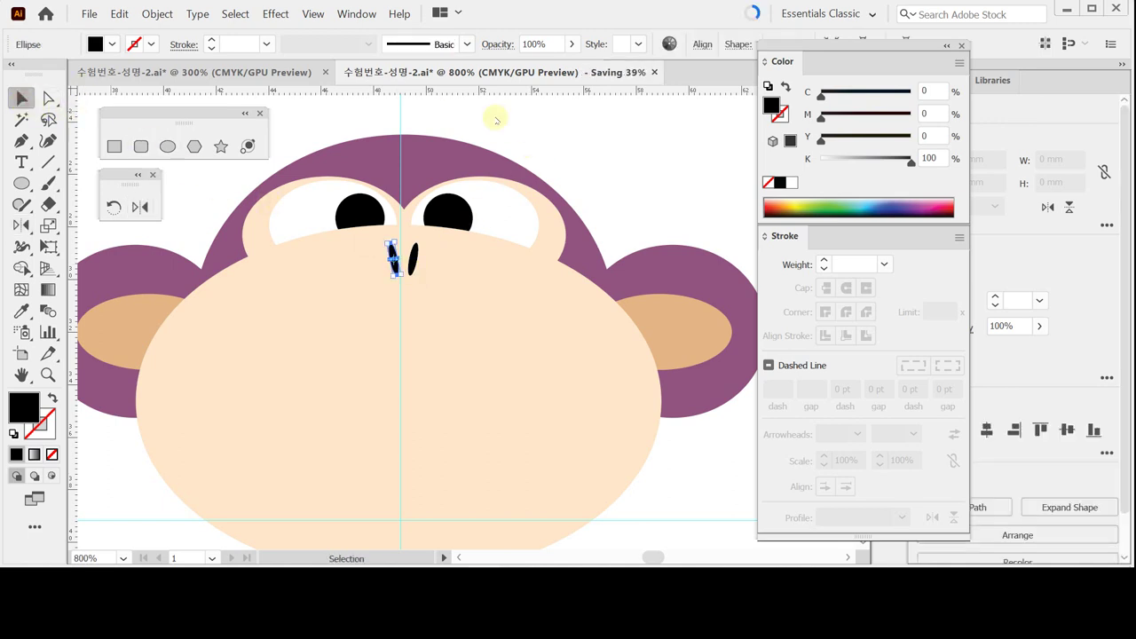
{"action": "left_click", "coordinate": [419, 248]}
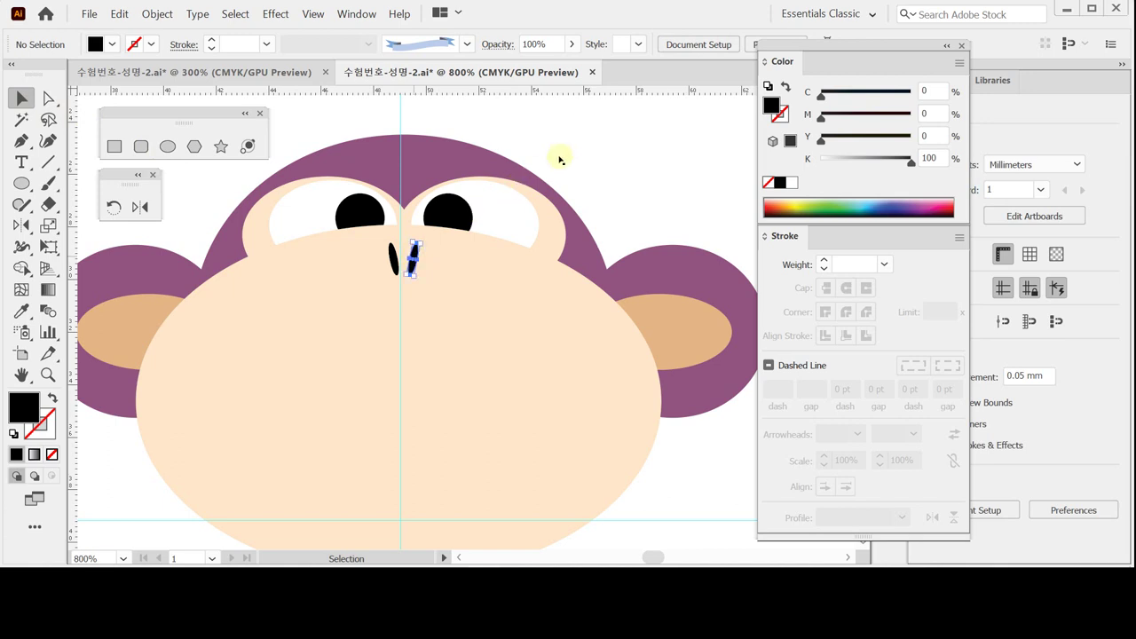
{"action": "key", "text": "ctrl+z"}
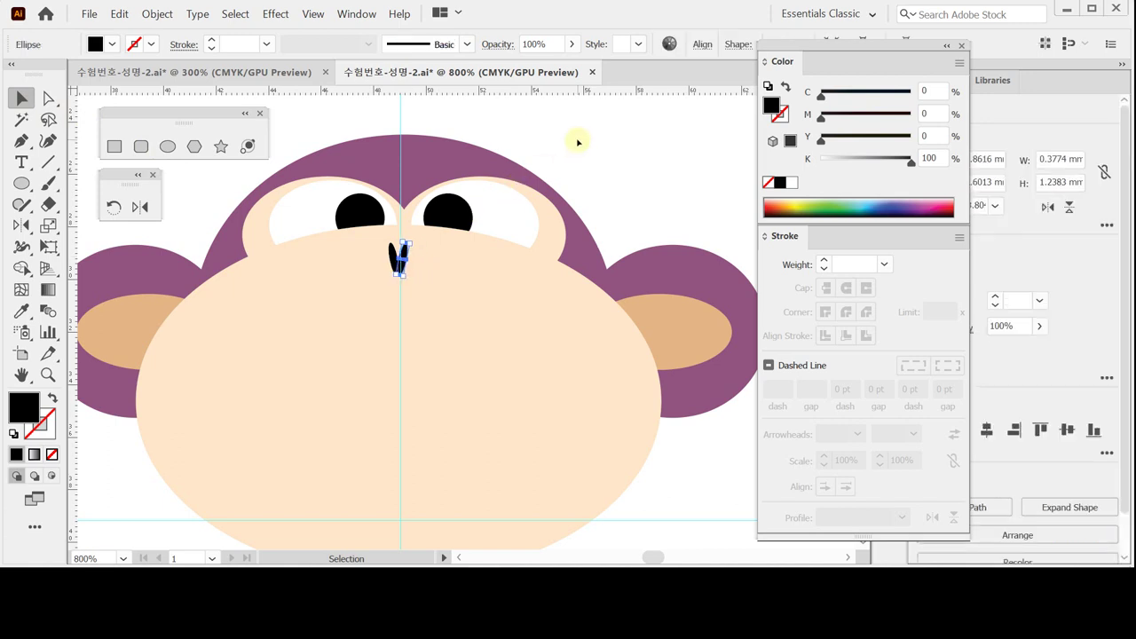
{"action": "key", "text": "Right"}
{"action": "key", "text": "Right"}
{"action": "key", "text": "Right"}
{"action": "key", "text": "Right"}
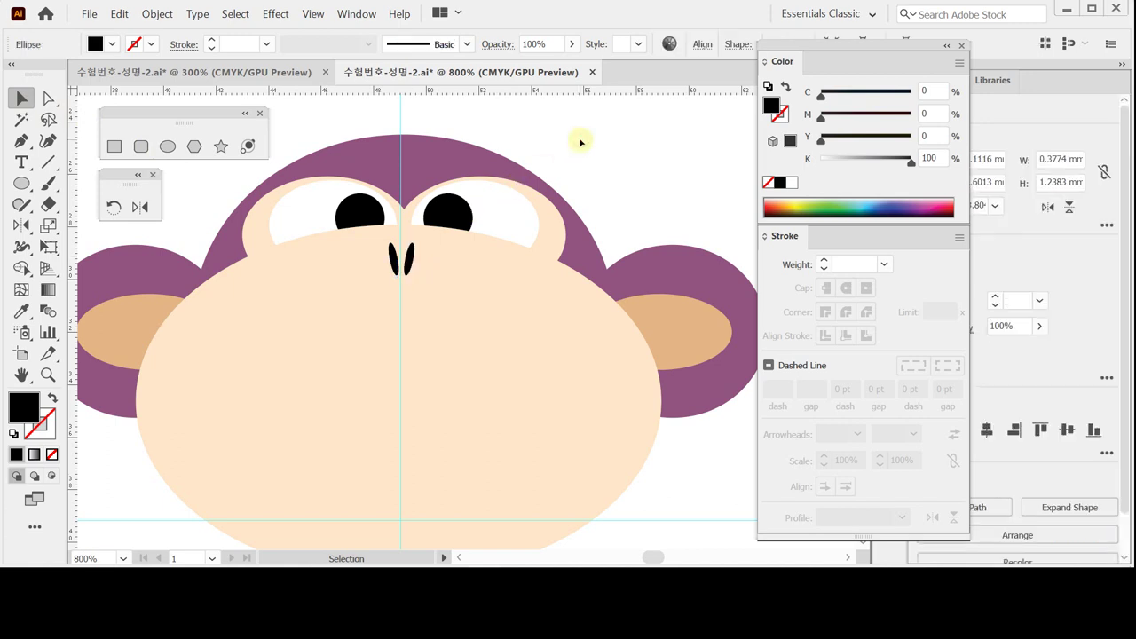
{"action": "key", "text": "ctrl+shift+a"}
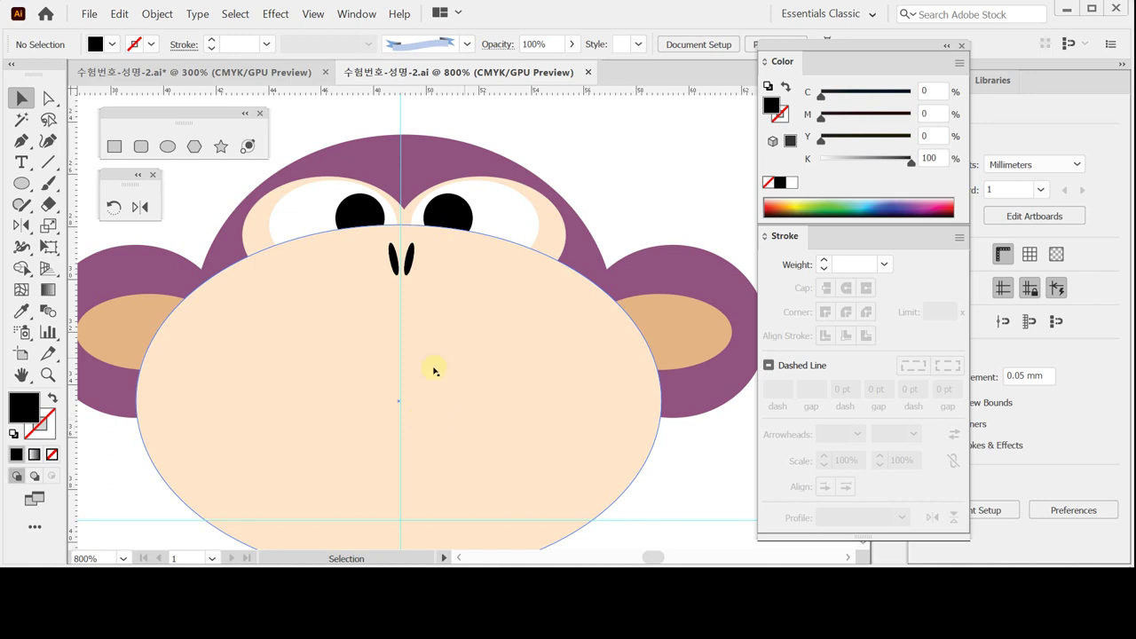
Step: Draw an unfilled ellipse about 13.2 × 10.4 mm centred on the vertical guide inside the muzzle, with a 1 pt black round-cap stroke
{"action": "key", "text": "z"}
{"action": "left_click", "coordinate": [472, 386], "text": "alt"}
{"action": "left_click", "coordinate": [461, 386]}
{"action": "left_click", "coordinate": [351, 403], "text": "ctrl"}
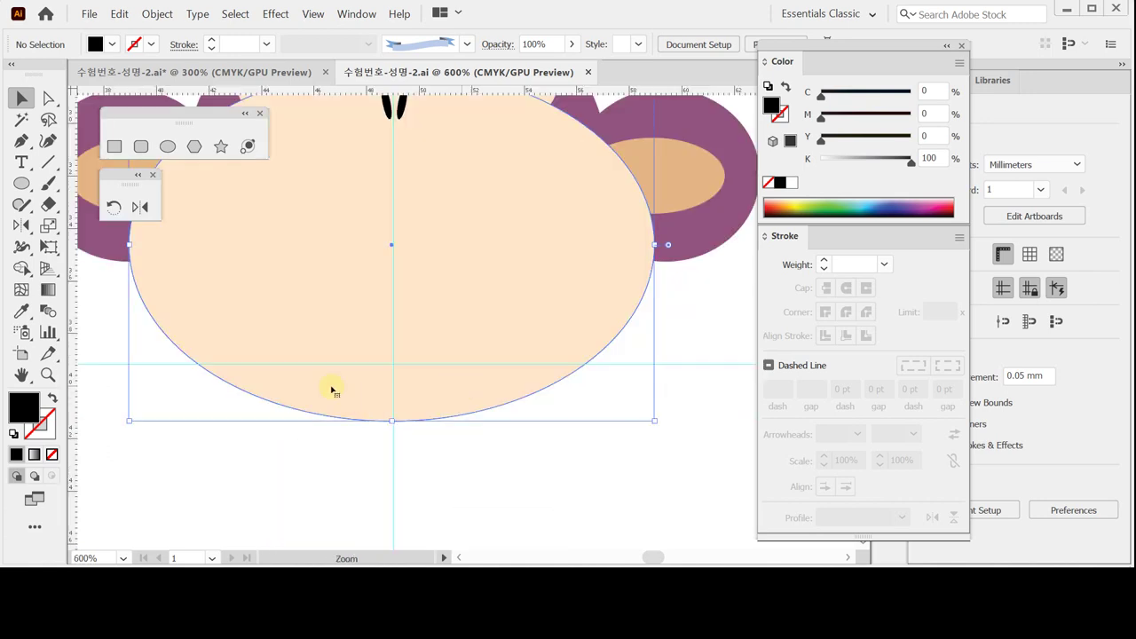
{"action": "left_click", "coordinate": [417, 317], "text": "alt"}
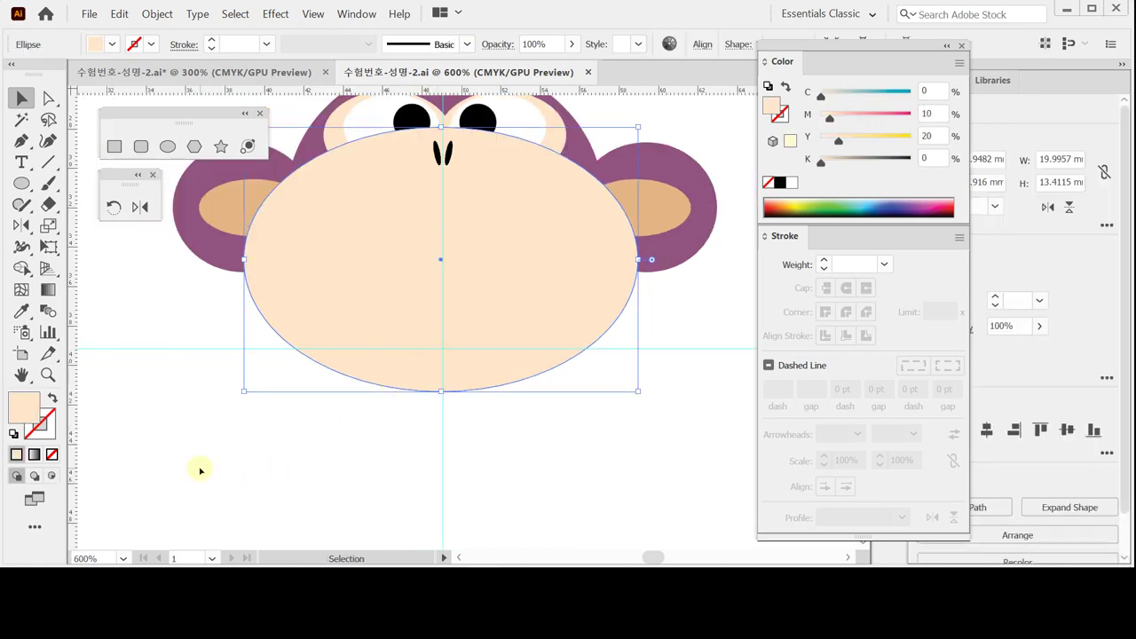
{"action": "left_click", "coordinate": [167, 146]}
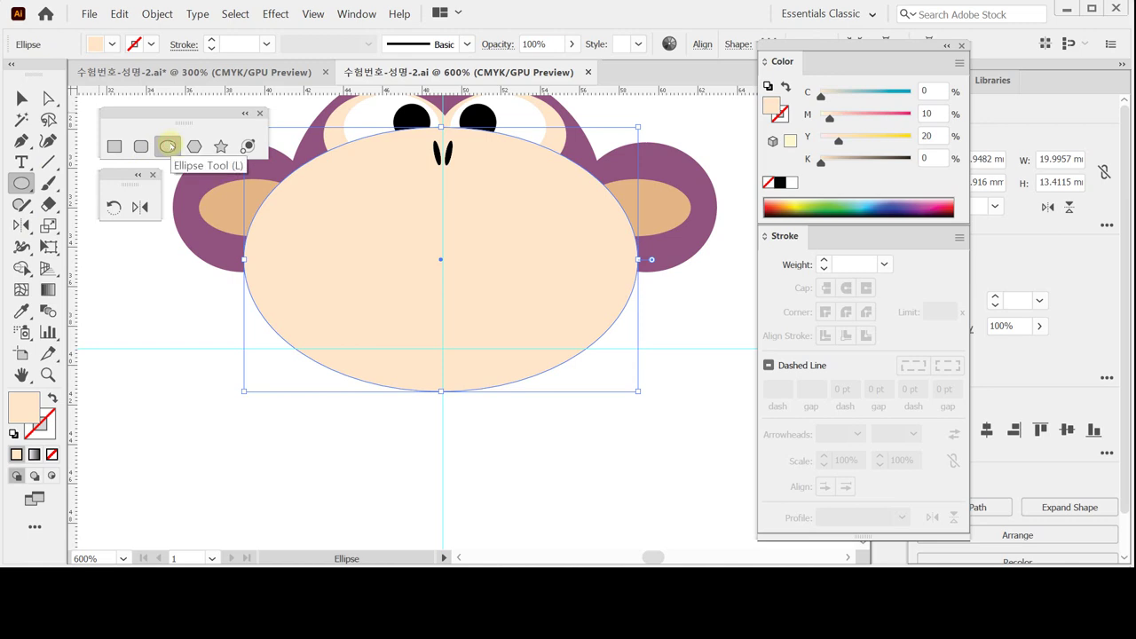
{"action": "left_click", "coordinate": [200, 464], "text": "ctrl"}
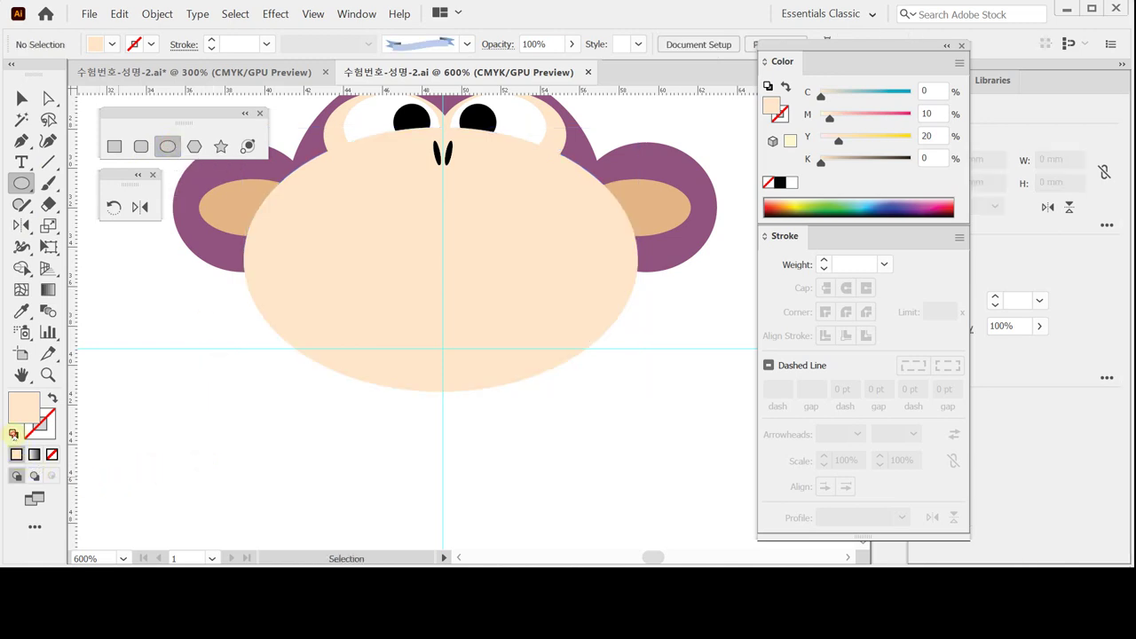
{"action": "left_click", "coordinate": [14, 433]}
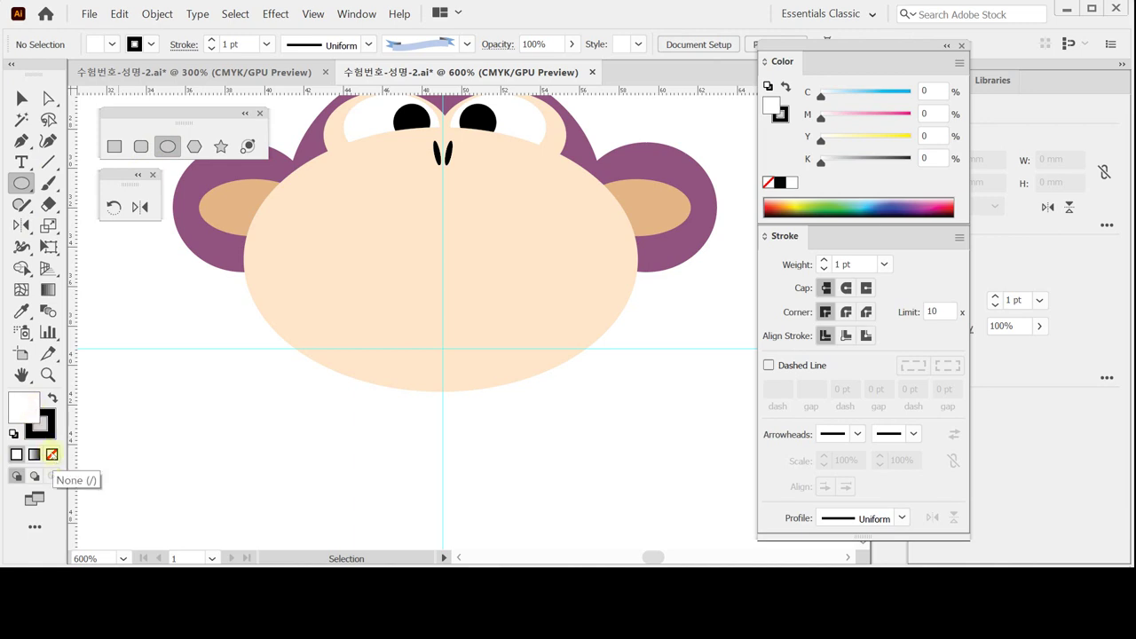
{"action": "left_click", "coordinate": [52, 455]}
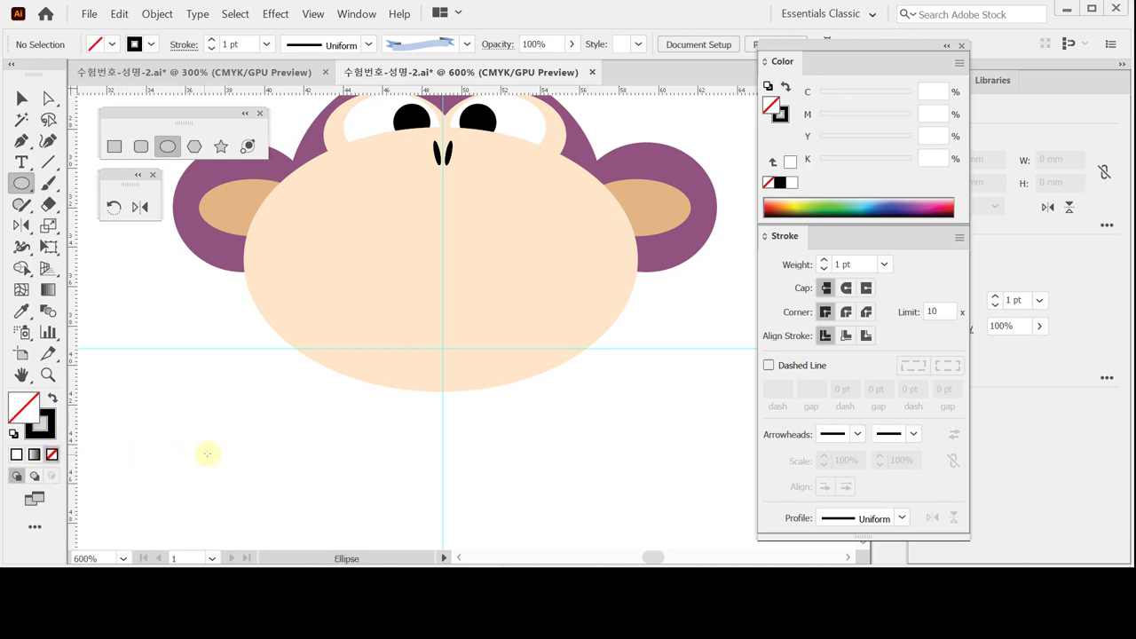
{"action": "left_click", "coordinate": [845, 289]}
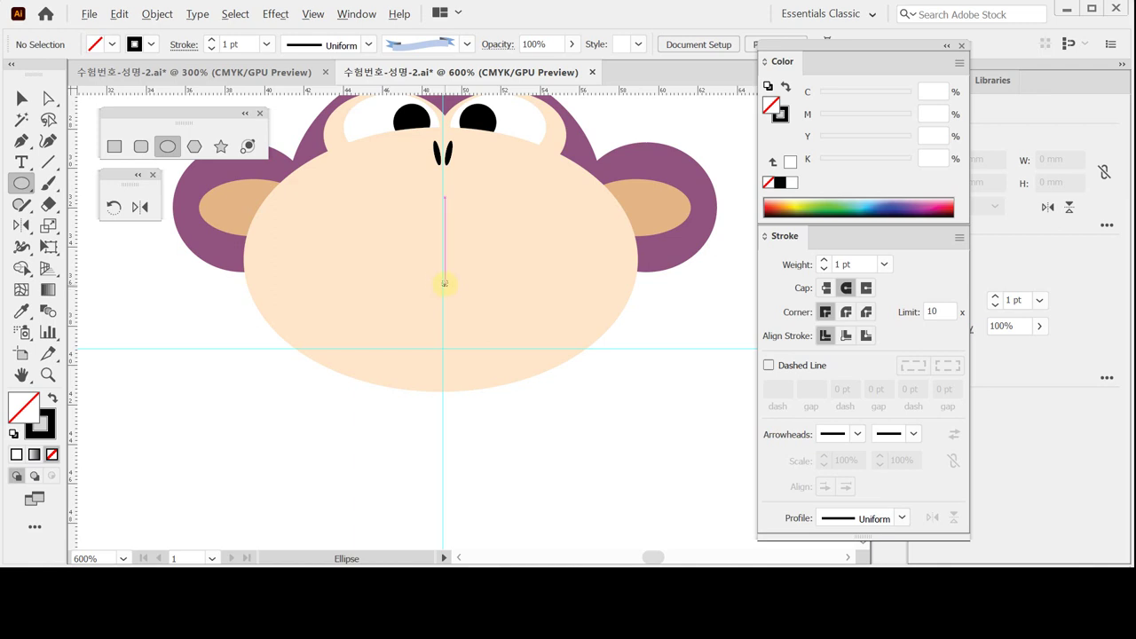
{"action": "left_click_drag", "start_coordinate": [441, 278], "coordinate": [572, 380]}
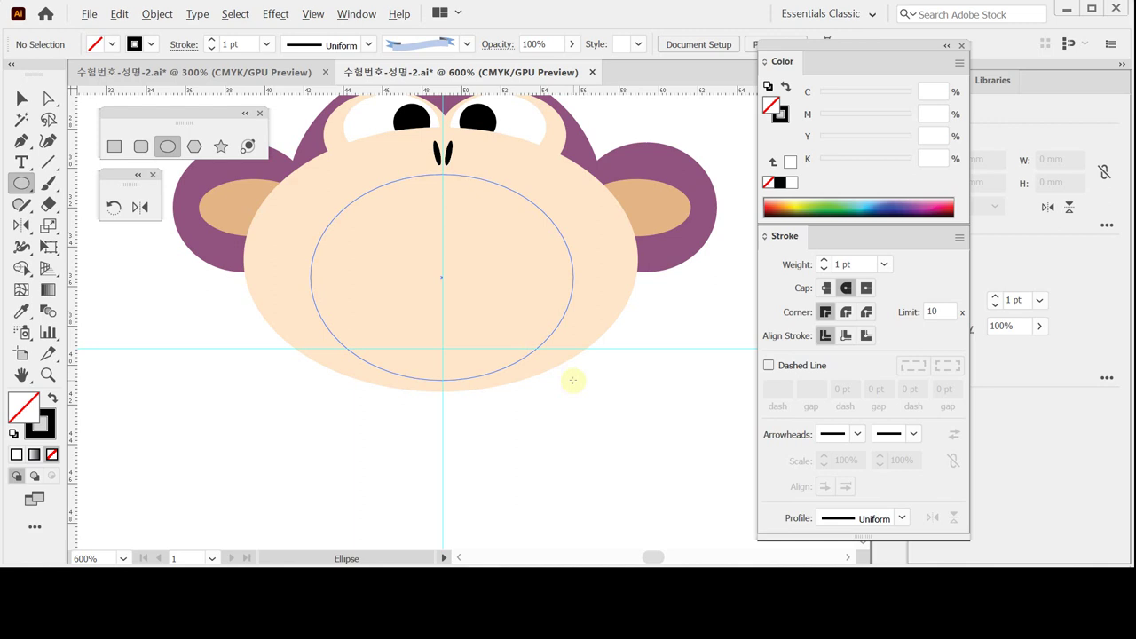
{"action": "left_click_drag", "start_coordinate": [572, 380], "coordinate": [573, 381]}
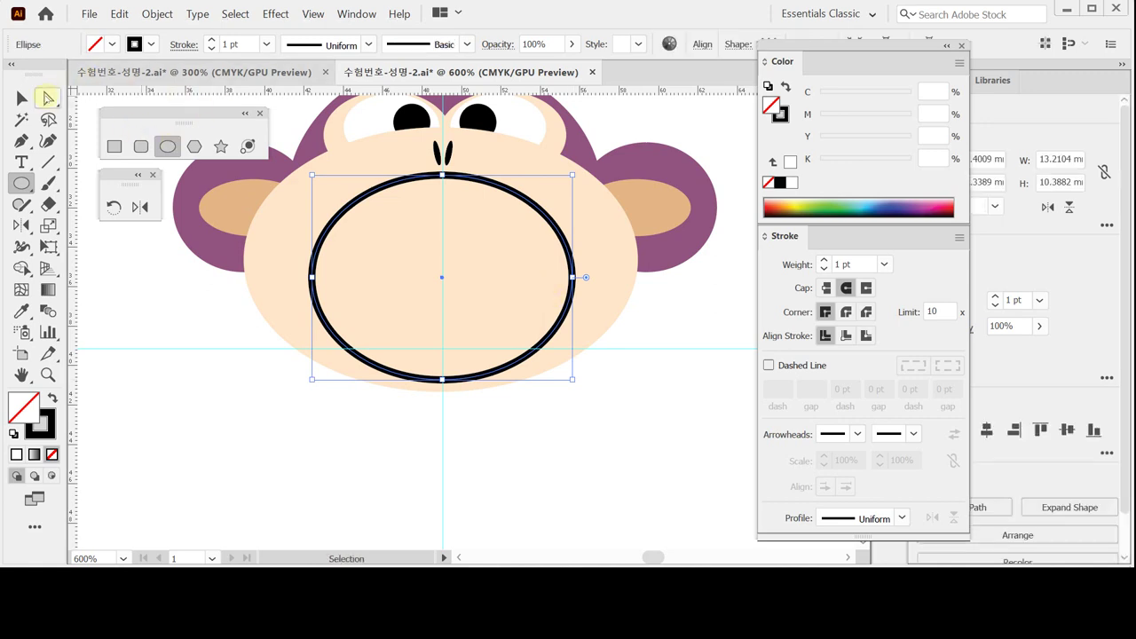
Step: Delete the topmost anchor point of the black-stroked ellipse to leave only its lower arc as a smiling mouth
{"action": "left_click", "coordinate": [48, 97]}
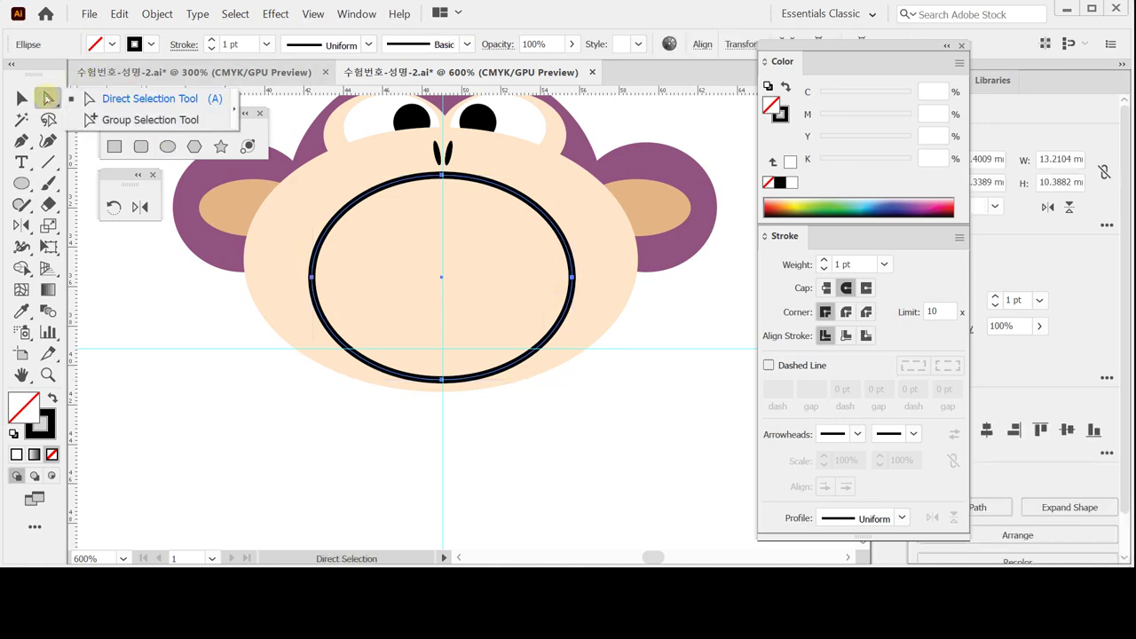
{"action": "left_click", "coordinate": [105, 102]}
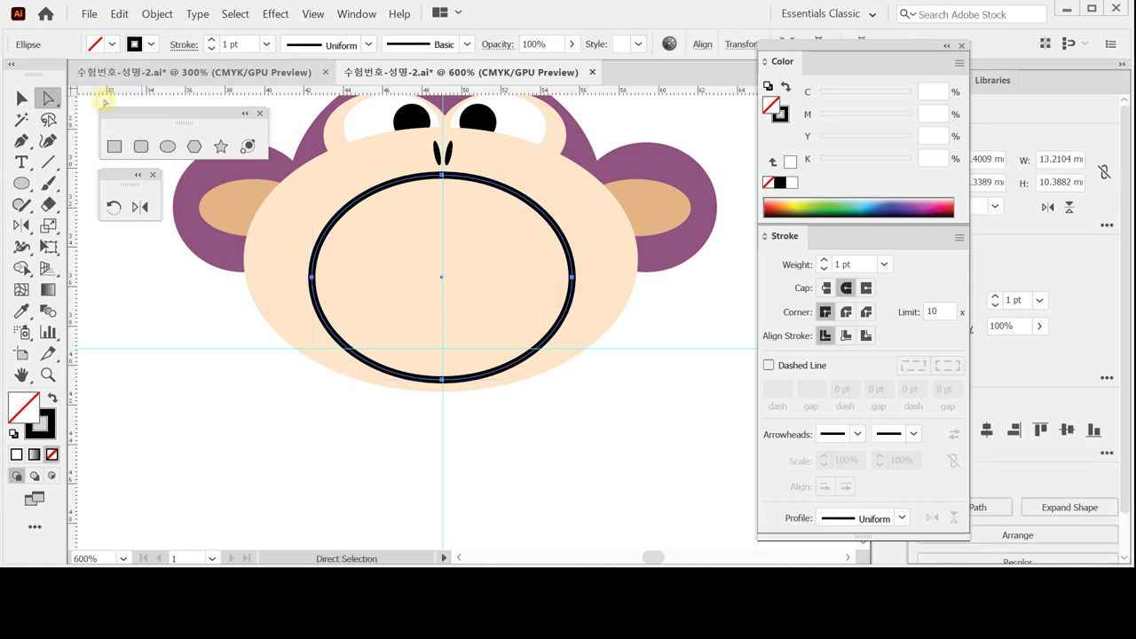
{"action": "left_click", "coordinate": [442, 176]}
{"action": "left_click", "coordinate": [443, 176]}
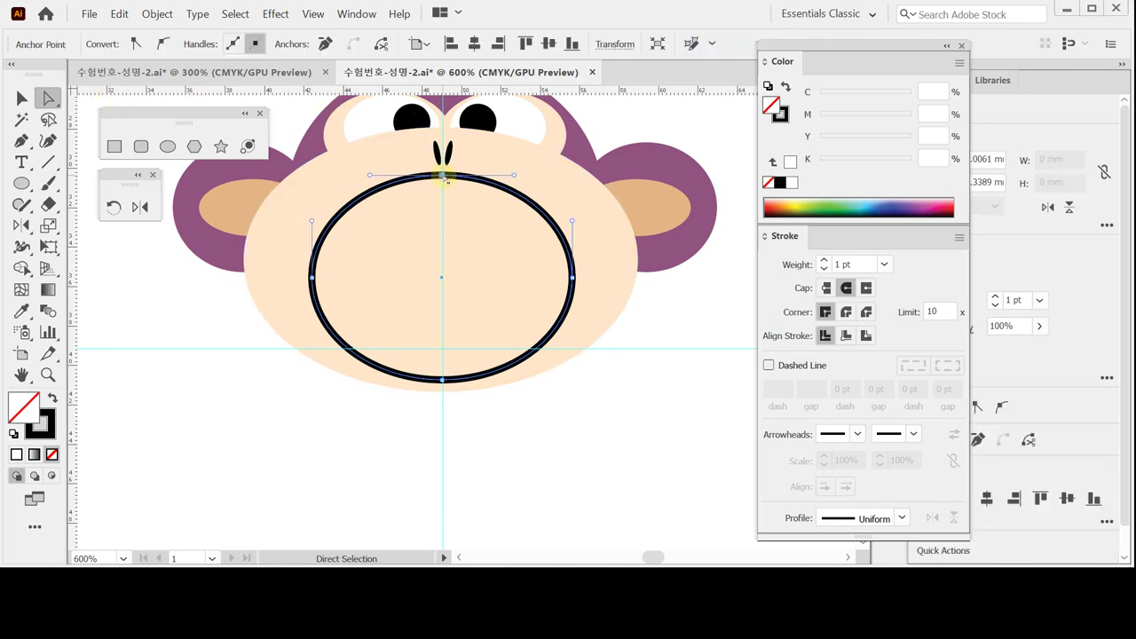
{"action": "left_click", "coordinate": [646, 388]}
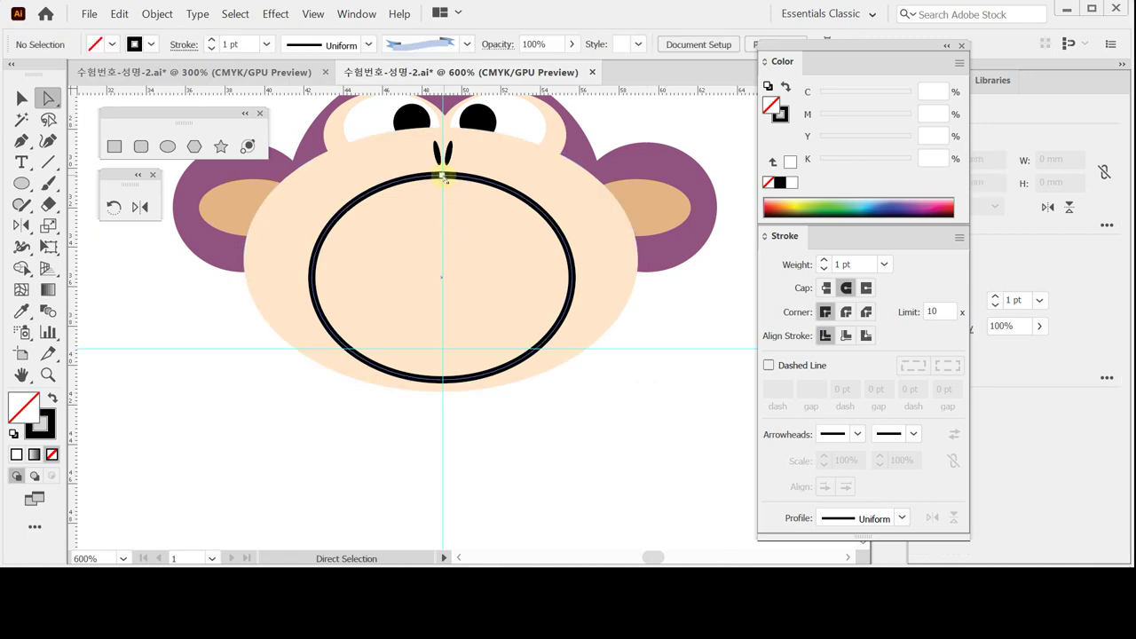
{"action": "left_click", "coordinate": [442, 176]}
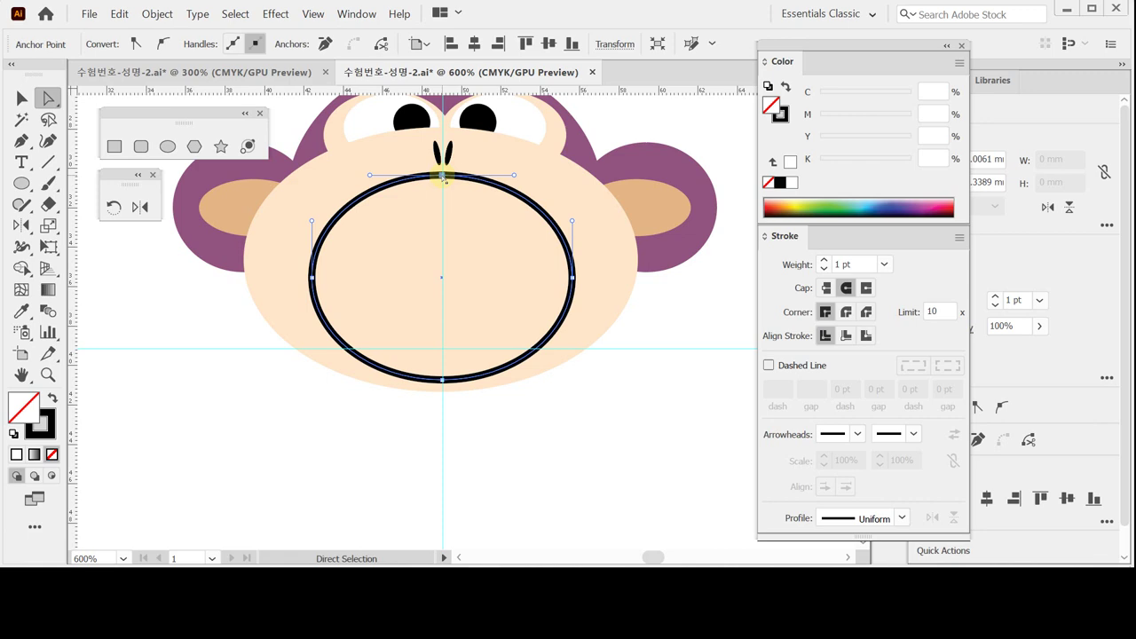
{"action": "key", "text": "Delete"}
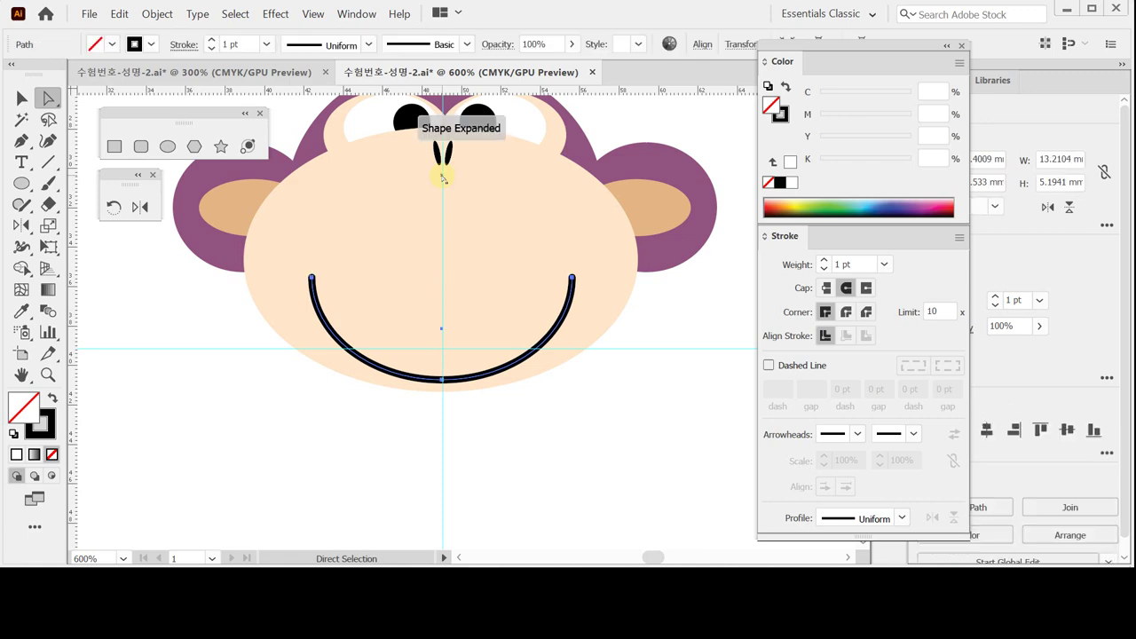
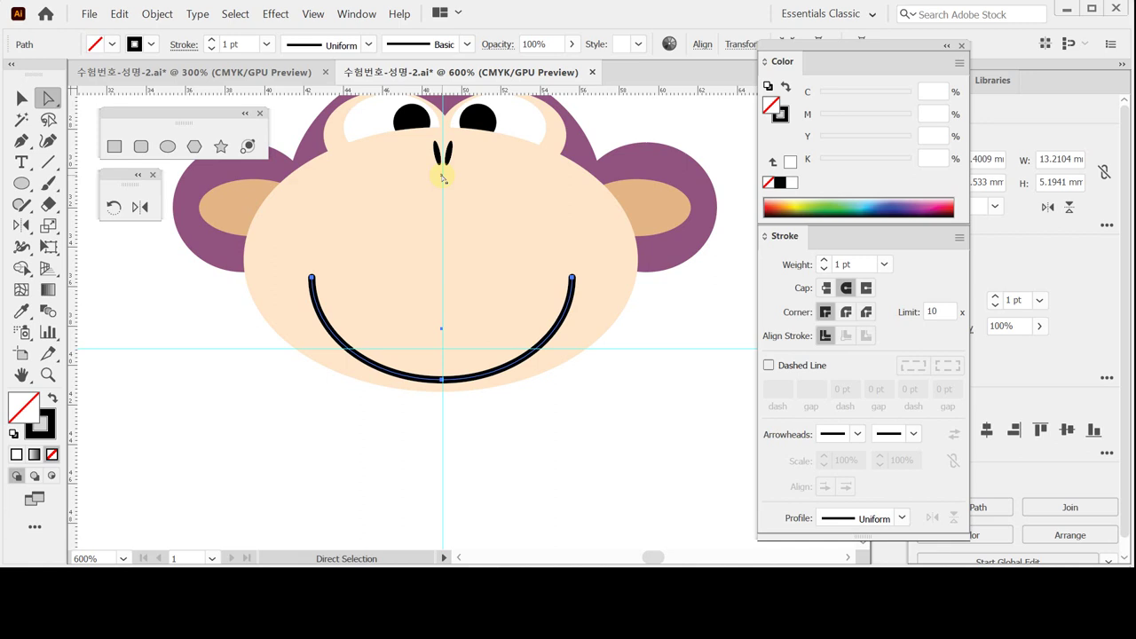
Step: Convert the mouth arc's stroke into a filled shape with Outline Stroke
{"action": "left_click", "coordinate": [443, 178], "text": "shift"}
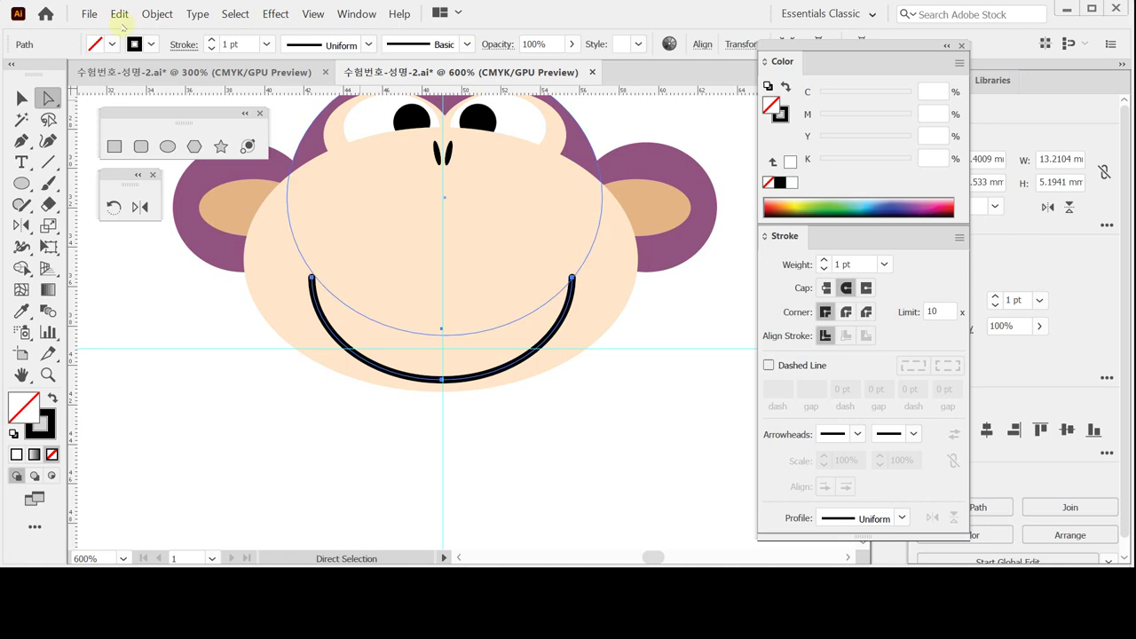
{"action": "left_click", "coordinate": [157, 13]}
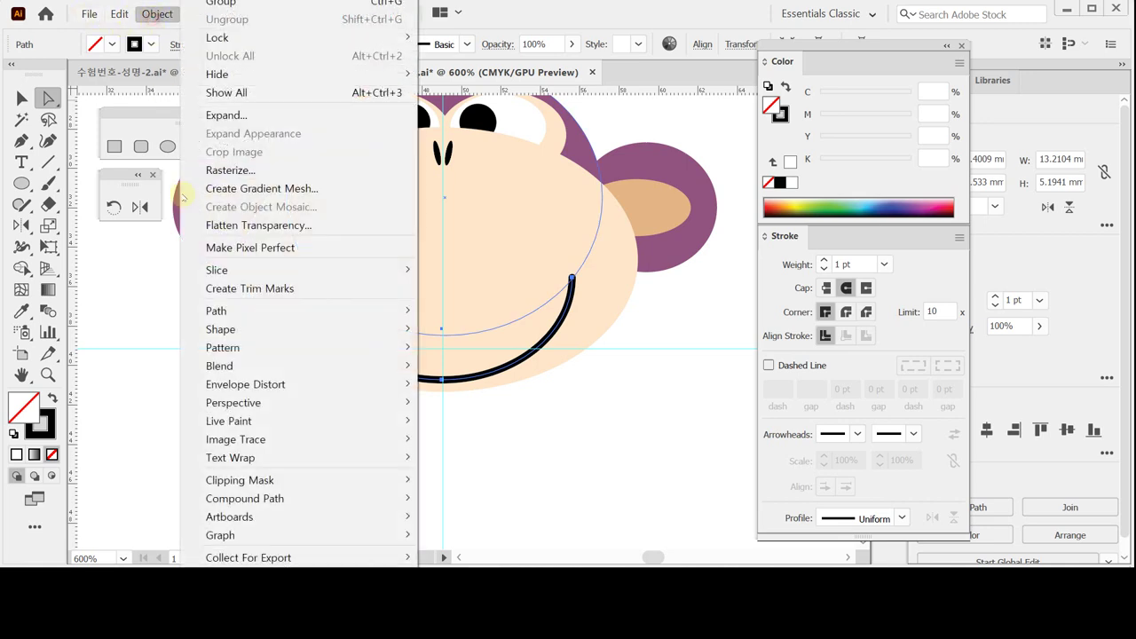
{"action": "mouse_move", "coordinate": [290, 311]}
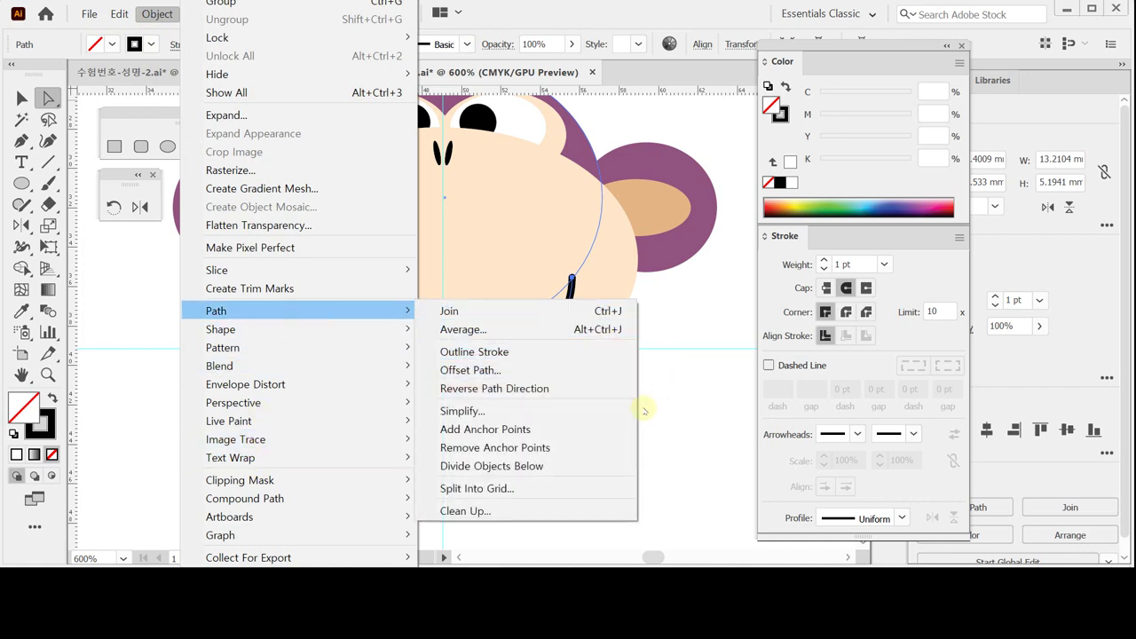
{"action": "left_click", "coordinate": [583, 349]}
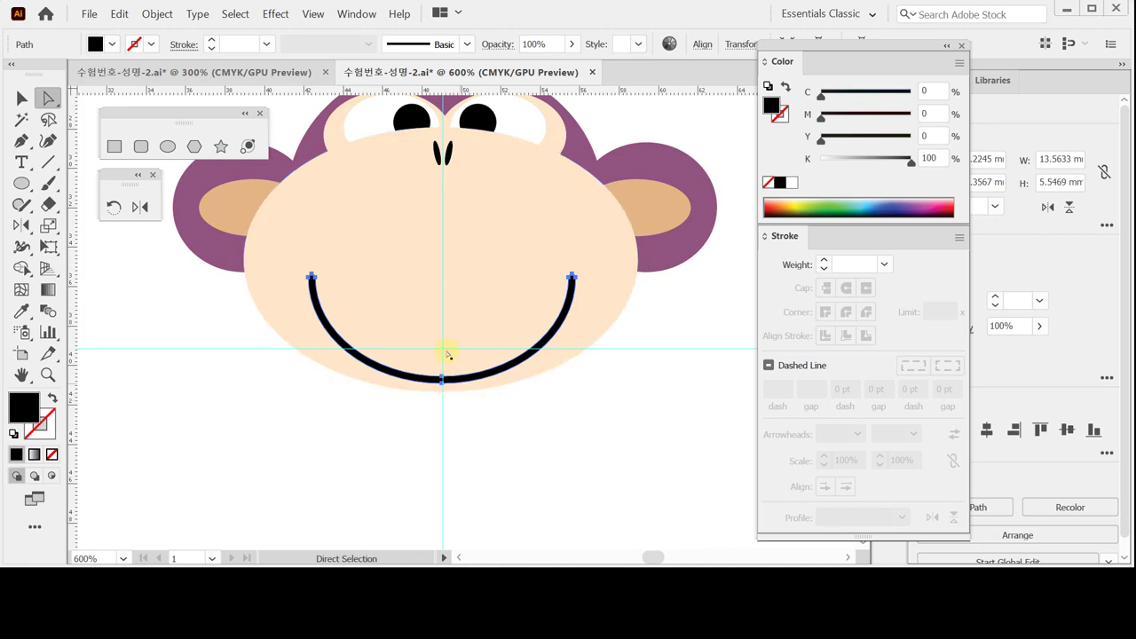
Step: Move the mouth outline's lower middle anchor point slightly down to thicken the centre of the smile
{"action": "left_click", "coordinate": [456, 410], "text": "ctrl"}
{"action": "left_click_drag", "start_coordinate": [461, 405], "coordinate": [463, 319]}
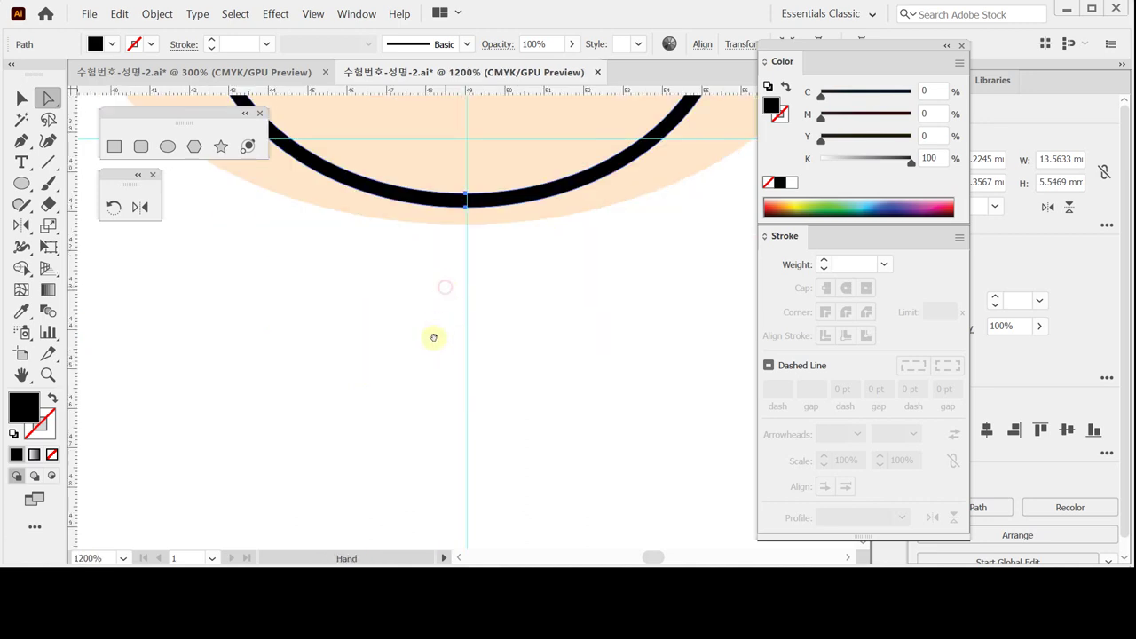
{"action": "left_click", "coordinate": [465, 207]}
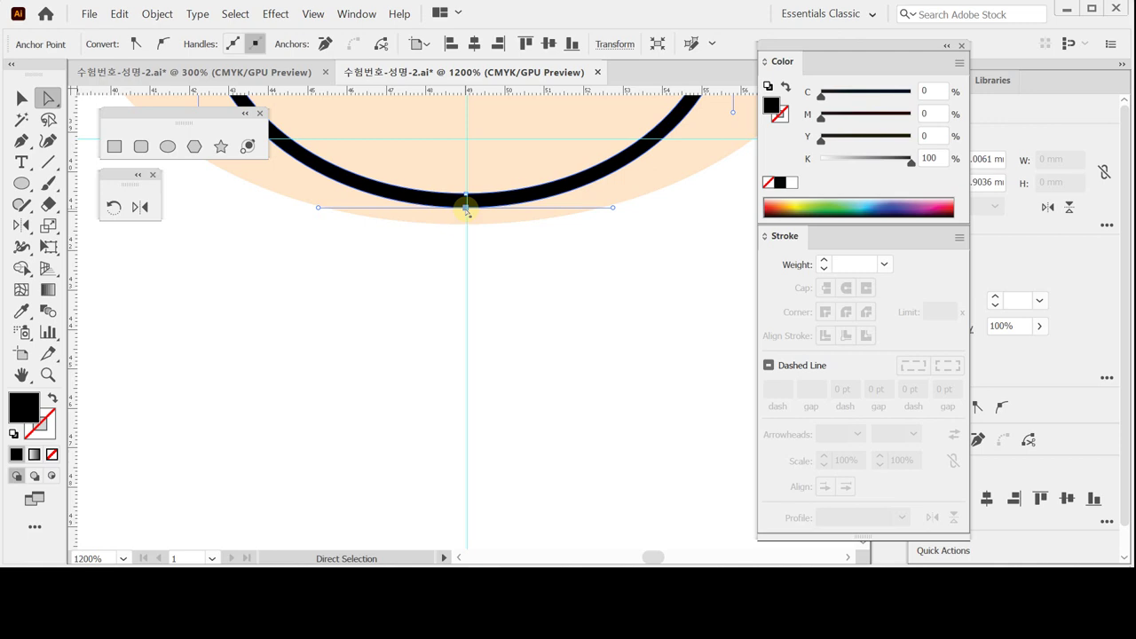
{"action": "left_click_drag", "start_coordinate": [469, 211], "coordinate": [469, 216]}
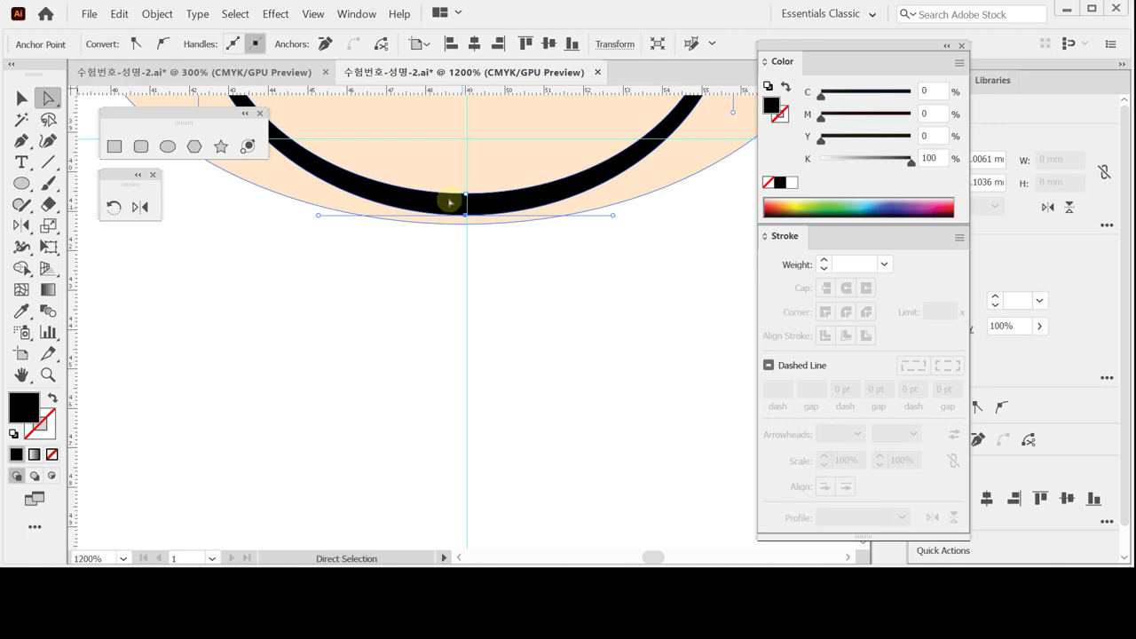
Step: Select the whole mouth shape and rotate it by 10°
{"action": "key", "text": "ctrl+space"}
{"action": "left_click", "coordinate": [453, 266], "text": "ctrl+alt"}
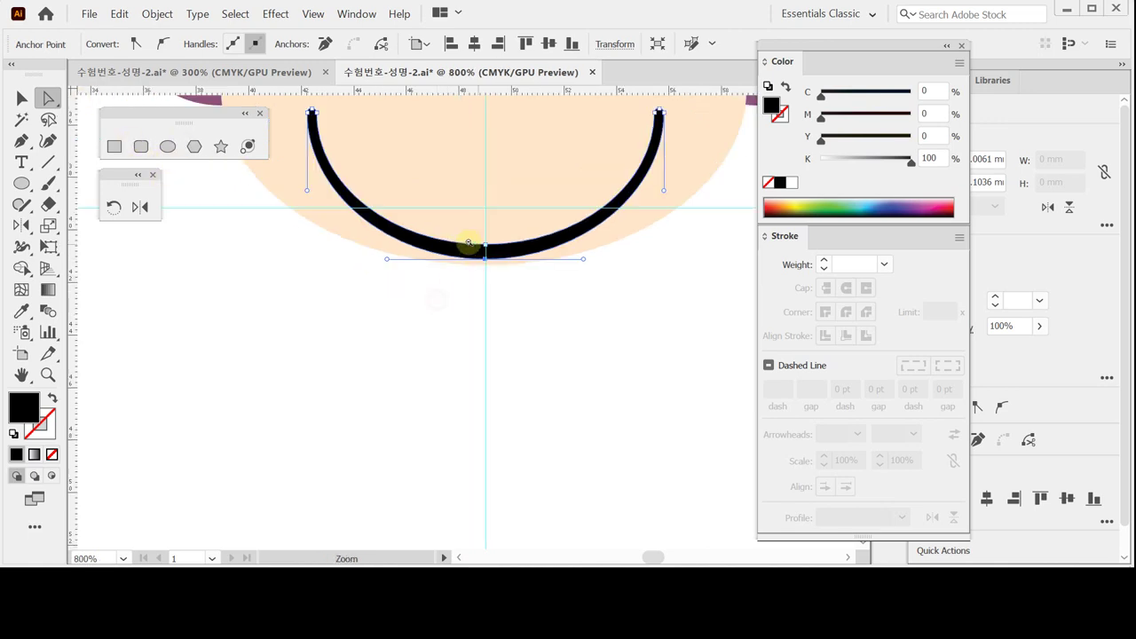
{"action": "left_click", "coordinate": [459, 299], "text": "ctrl"}
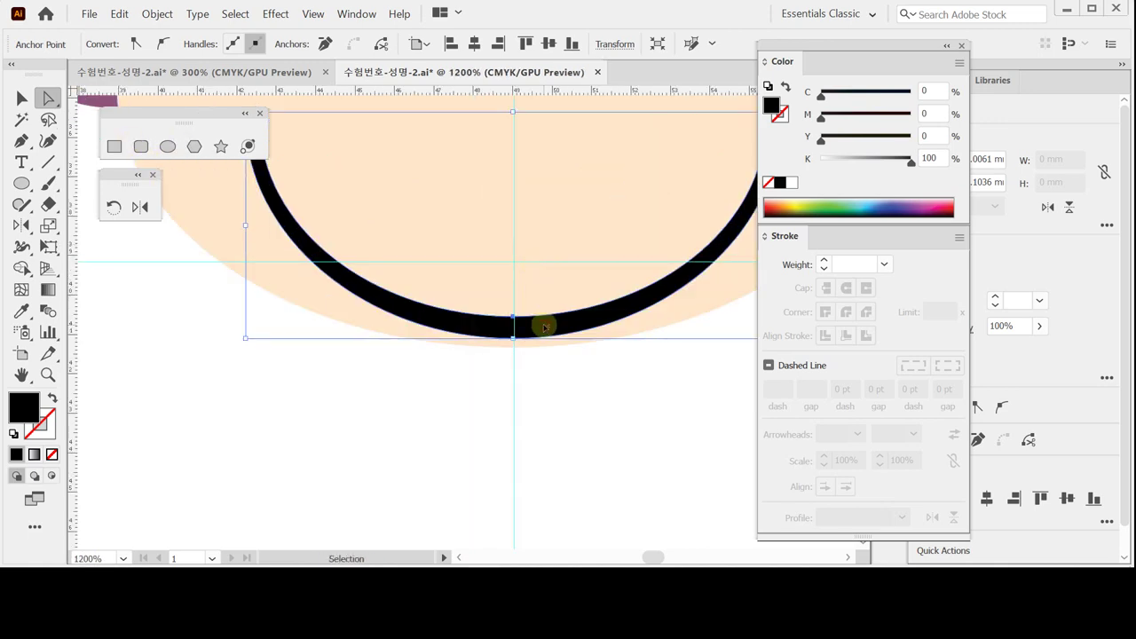
{"action": "left_click", "coordinate": [541, 327], "text": "ctrl"}
{"action": "left_click", "coordinate": [540, 334], "text": "ctrl+alt"}
{"action": "left_click_drag", "start_coordinate": [489, 295], "coordinate": [482, 337]}
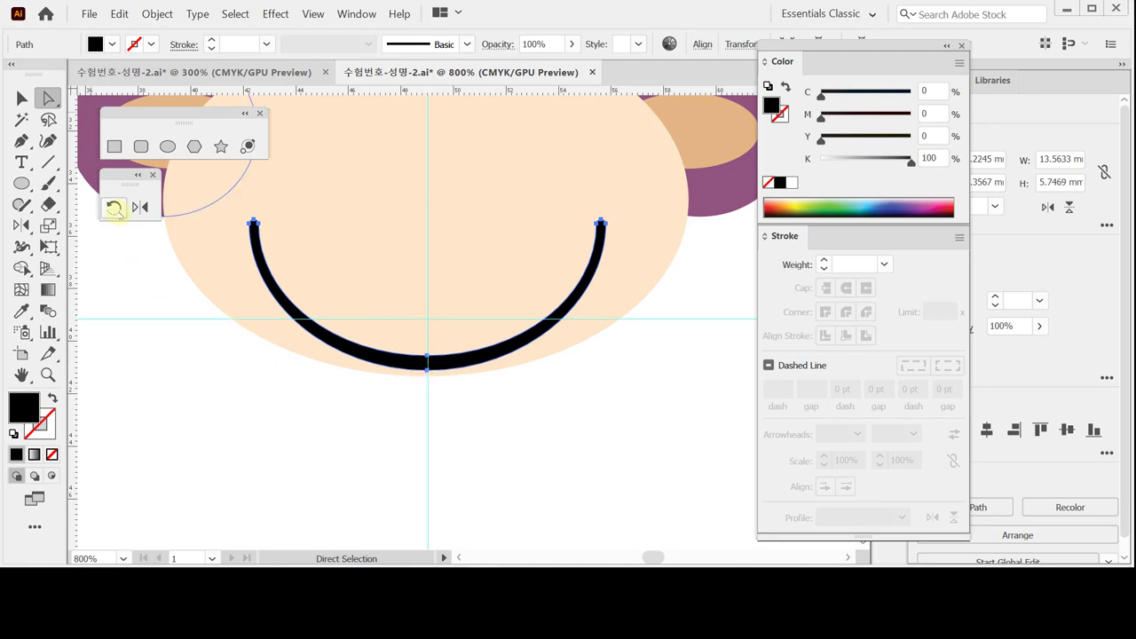
{"action": "left_click", "coordinate": [114, 209]}
{"action": "double_click", "coordinate": [118, 211]}
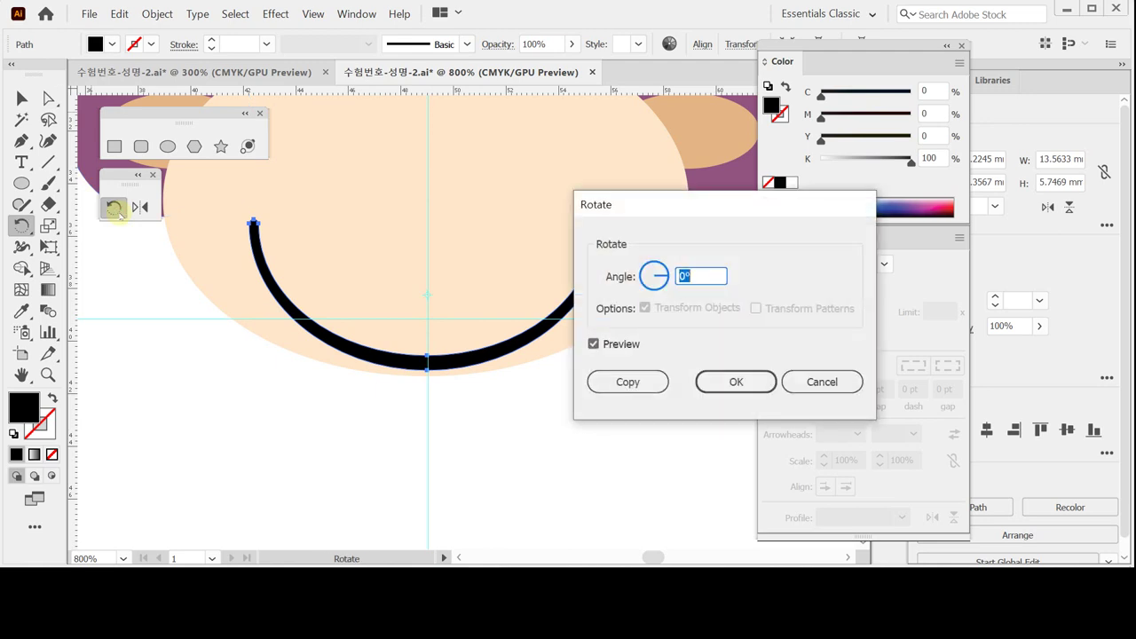
{"action": "type", "text": "10"}
{"action": "left_click", "coordinate": [735, 382]}
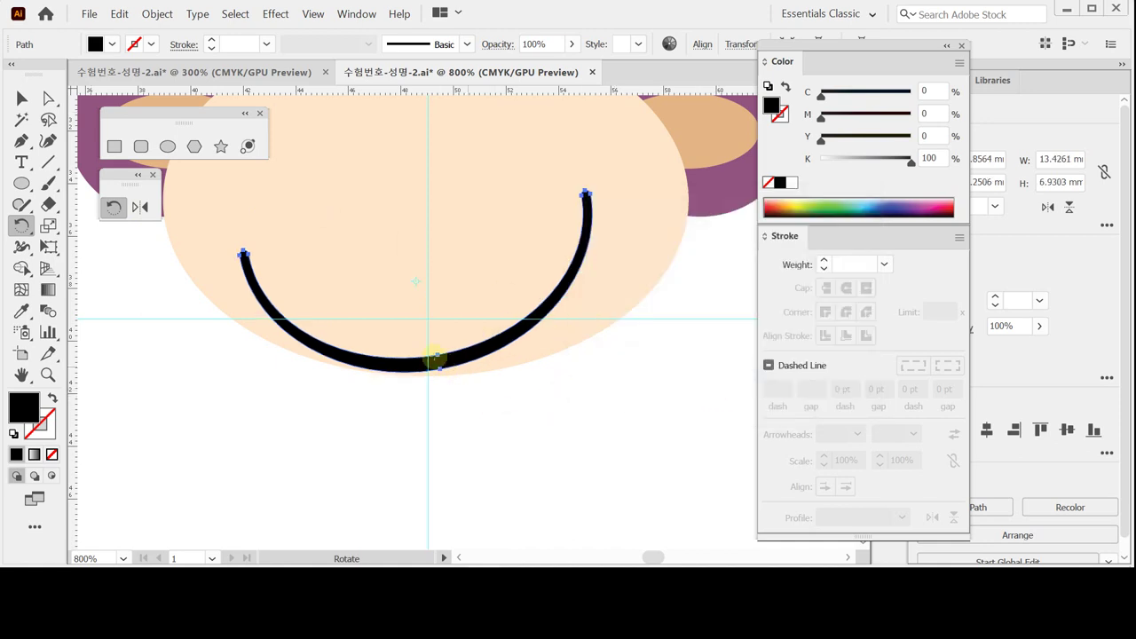
Step: Move the tilted mouth up and slightly right inside the muzzle, resting it just above the horizontal guide
{"action": "left_click_drag", "start_coordinate": [461, 357], "coordinate": [477, 332]}
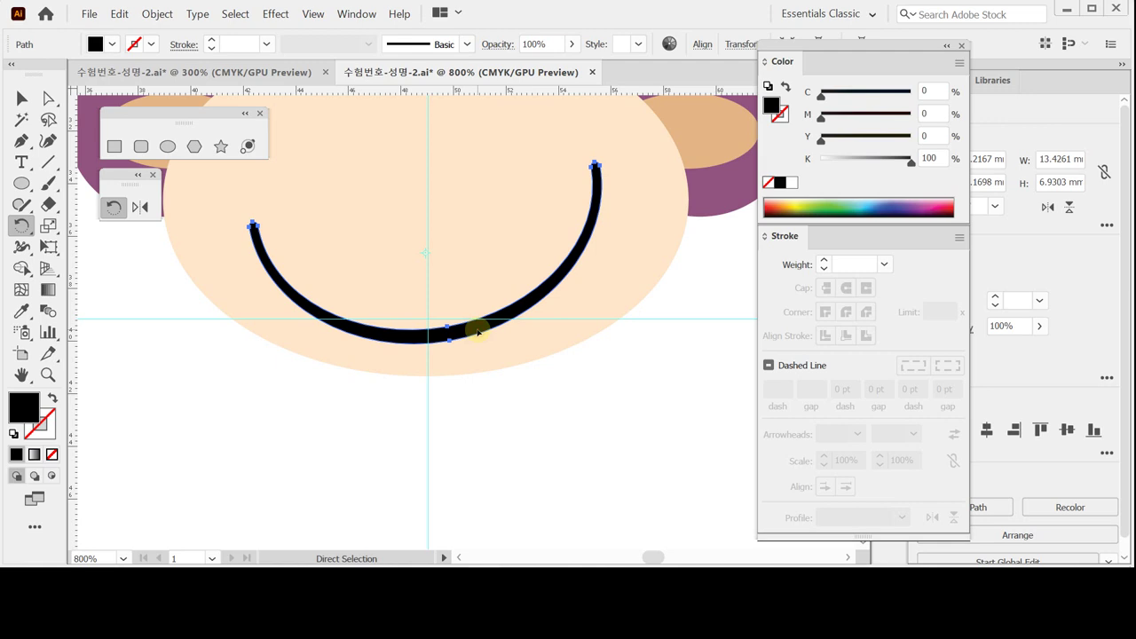
{"action": "left_click_drag", "start_coordinate": [478, 332], "coordinate": [474, 308]}
{"action": "key", "text": "ctrl+space"}
{"action": "left_click", "coordinate": [494, 322], "text": "alt"}
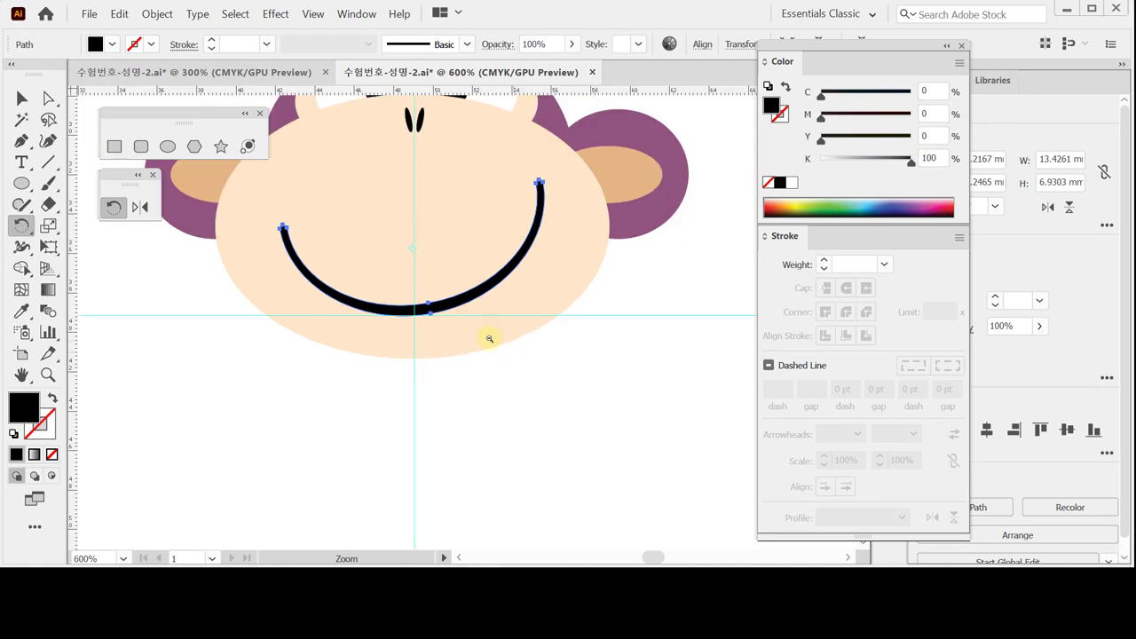
{"action": "left_click", "coordinate": [476, 294]}
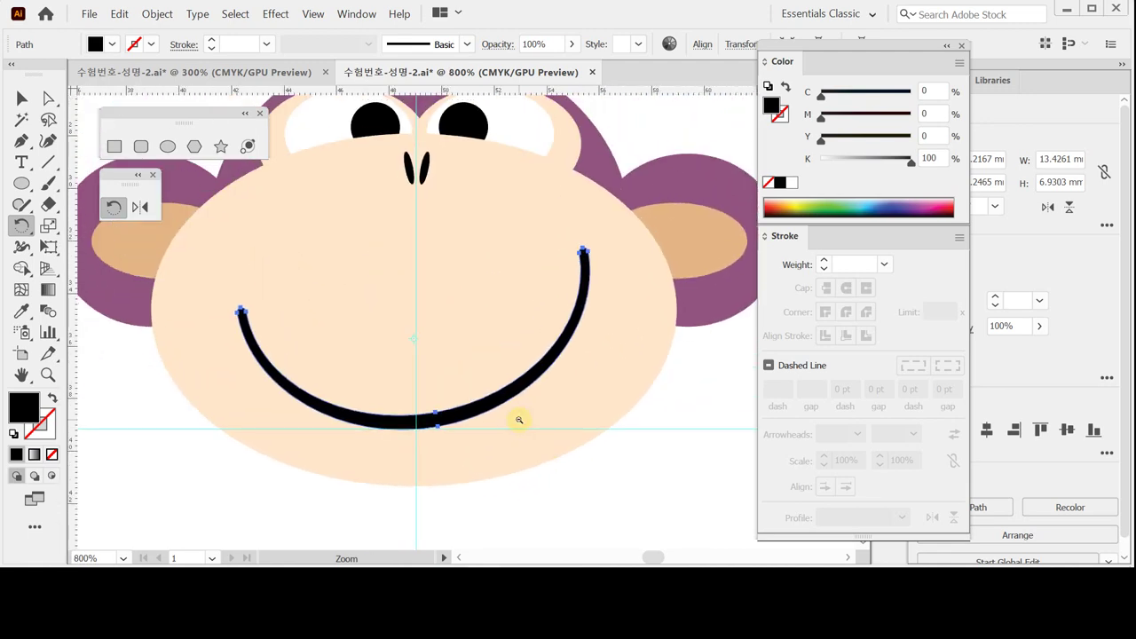
{"action": "left_click", "coordinate": [519, 420], "text": "alt"}
{"action": "left_click_drag", "start_coordinate": [462, 396], "coordinate": [545, 496]}
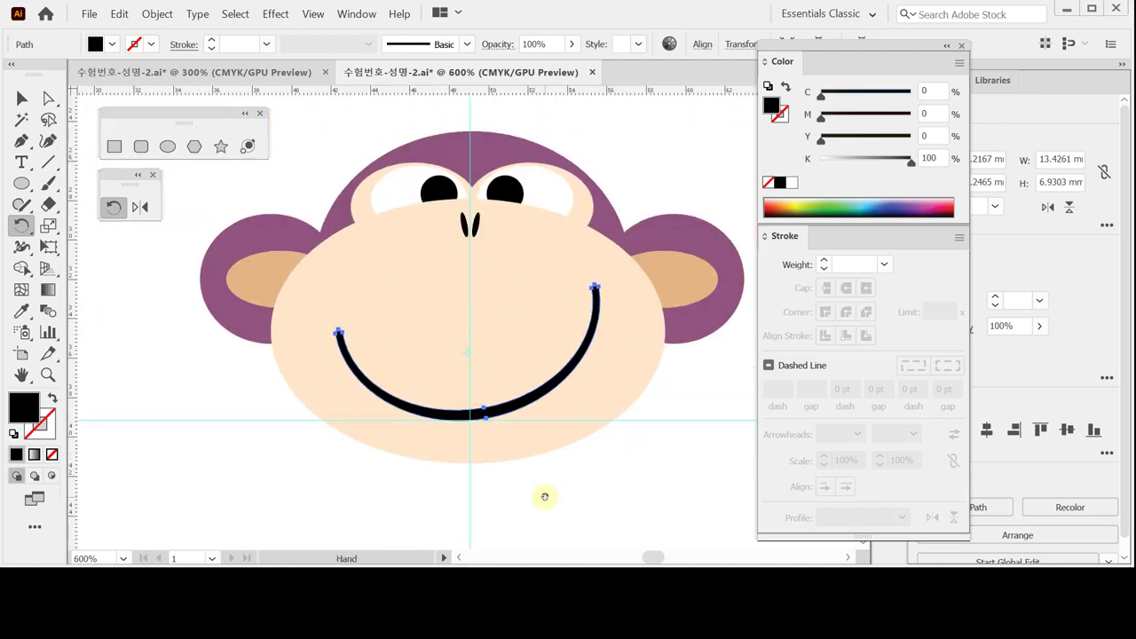
Step: Nudge the mouth a little further up and slightly left within the muzzle, and save the document
{"action": "key", "text": "Up"}
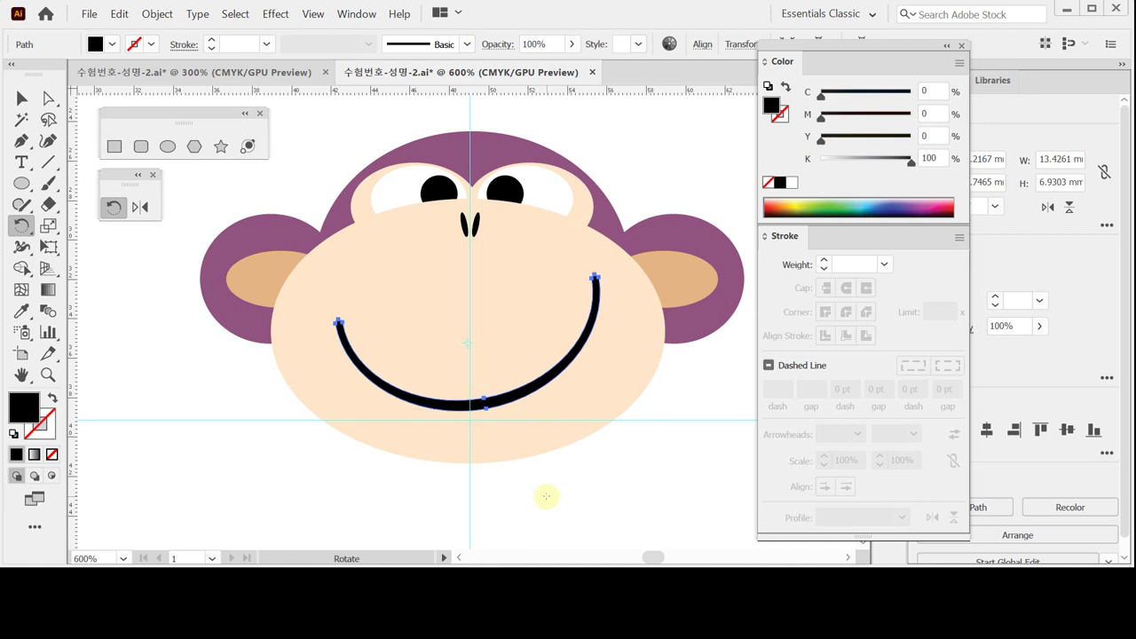
{"action": "key", "text": "Right"}
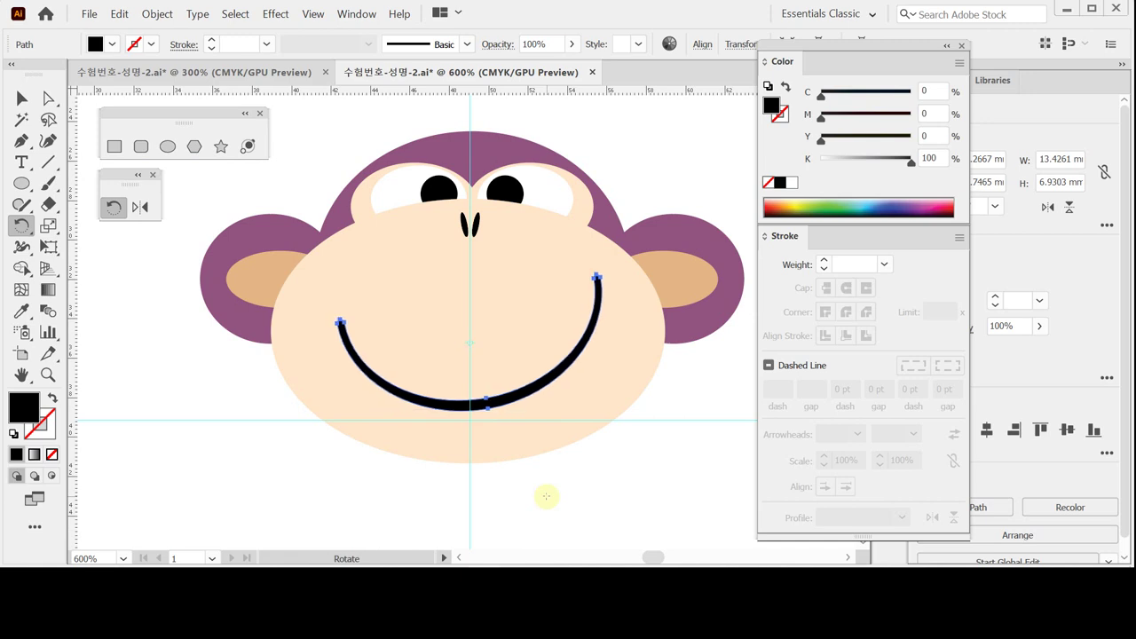
{"action": "key", "text": "Left"}
{"action": "key", "text": "Left"}
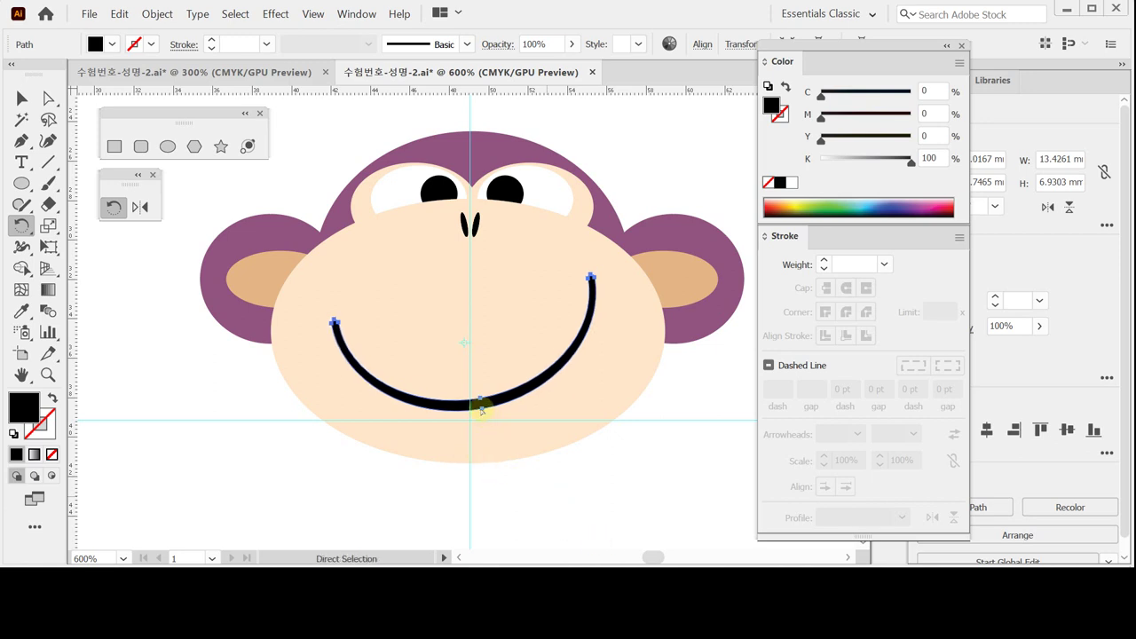
{"action": "key", "text": "ctrl+s"}
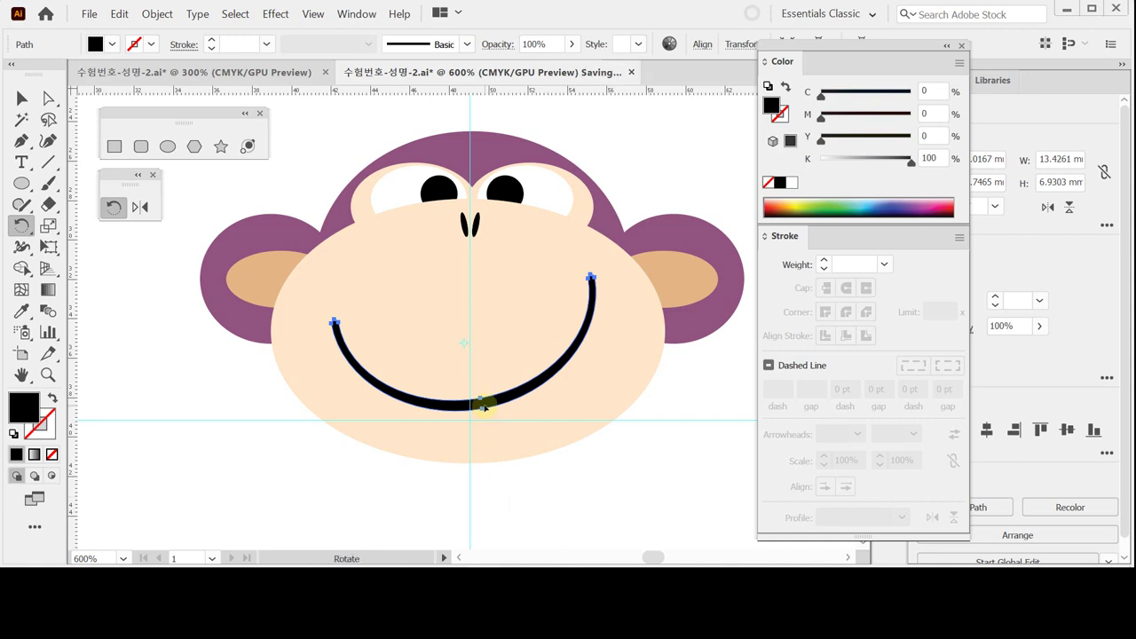
Step: Nudge the mouth's lower middle anchor point slightly down to thicken the smile a bit more, save the document and deselect
{"action": "left_click", "coordinate": [545, 502], "text": "ctrl"}
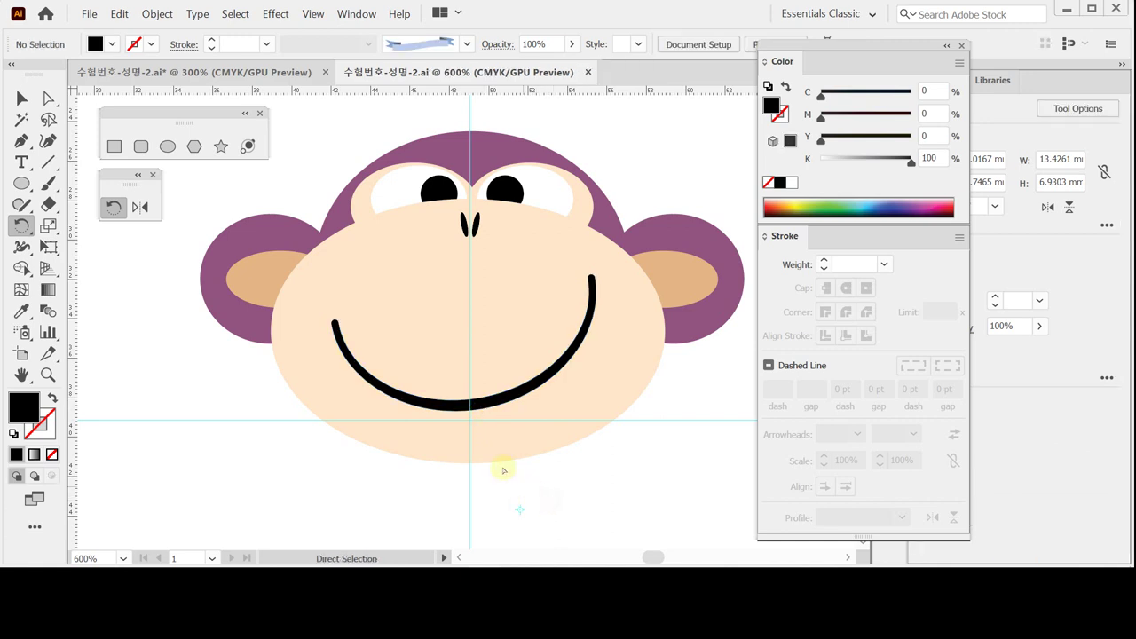
{"action": "left_click", "coordinate": [474, 404], "text": "ctrl"}
{"action": "left_click", "coordinate": [482, 413], "text": "ctrl"}
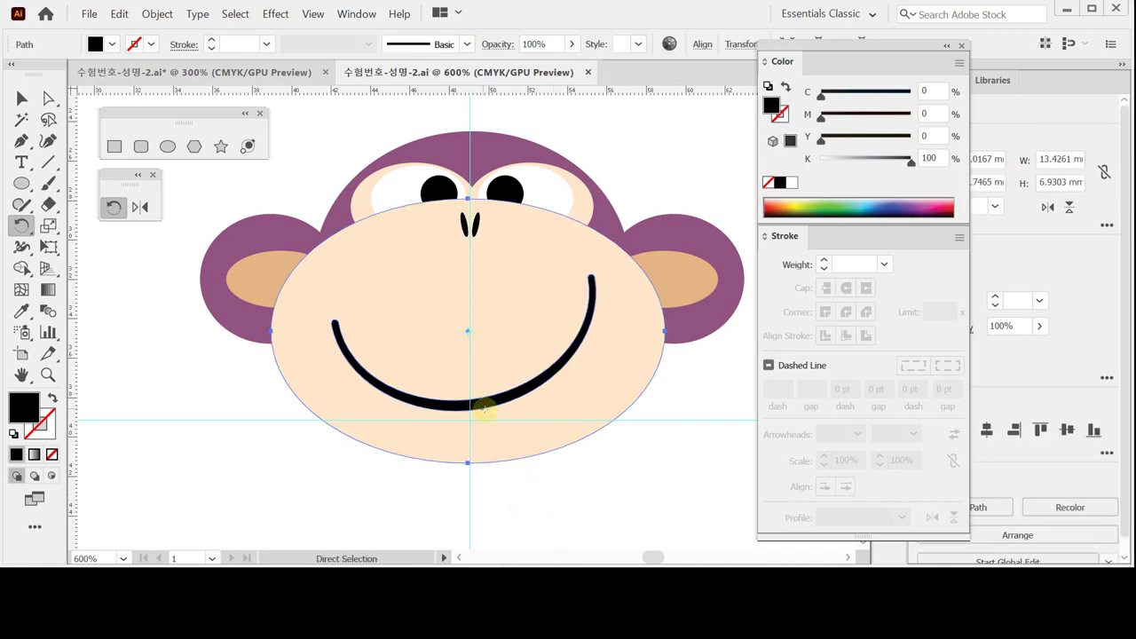
{"action": "left_click", "coordinate": [480, 406], "text": "ctrl"}
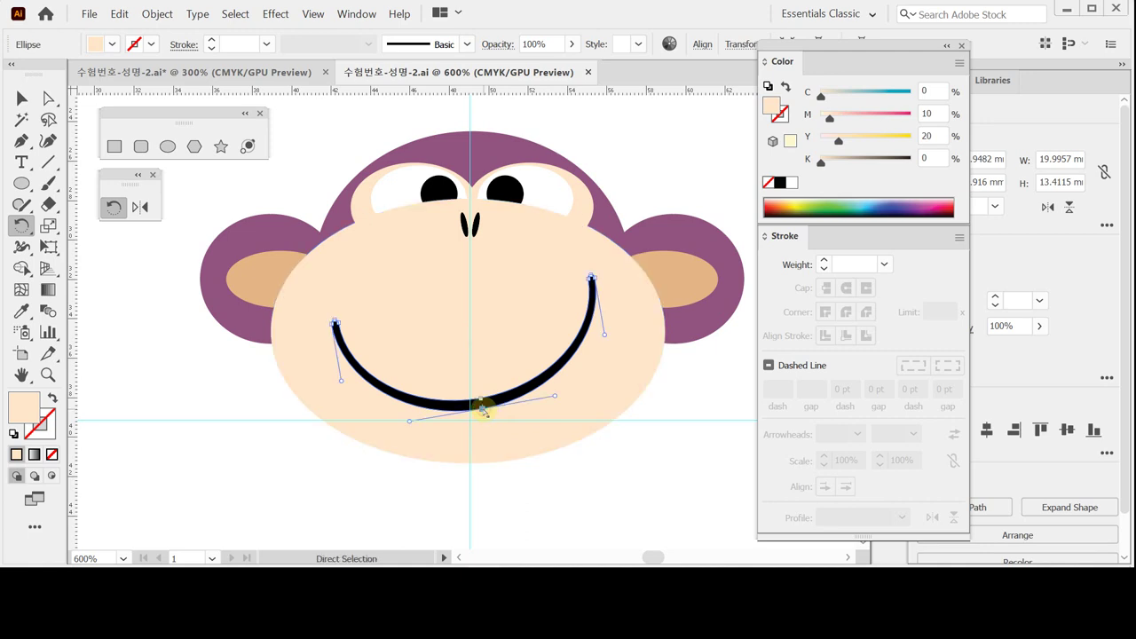
{"action": "left_click", "coordinate": [481, 407], "text": "ctrl"}
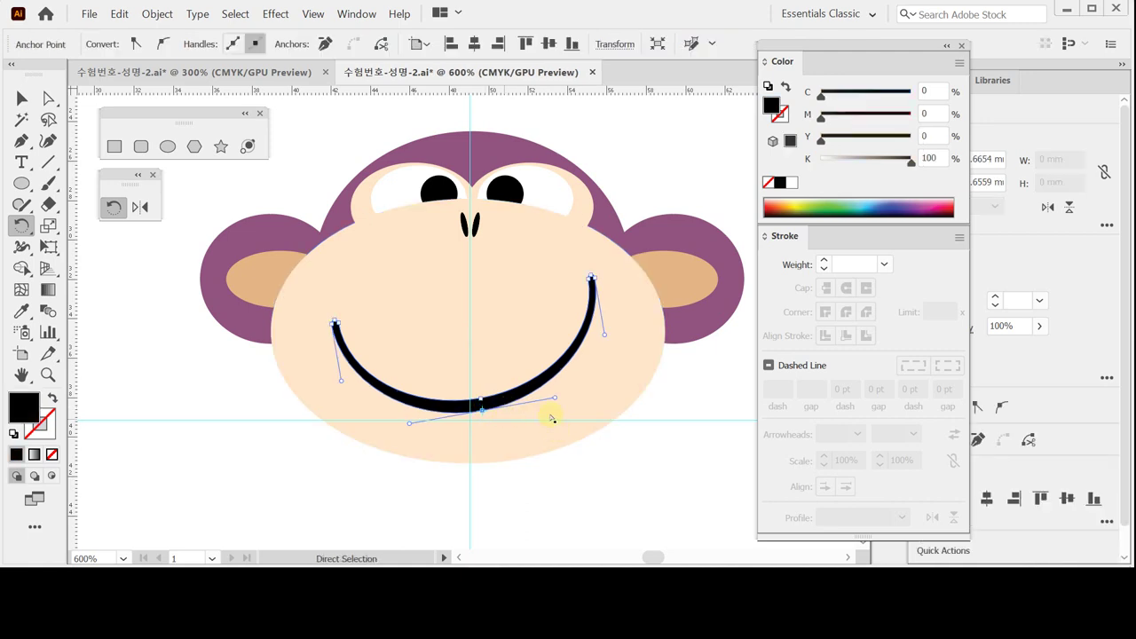
{"action": "key", "text": "ctrl+s"}
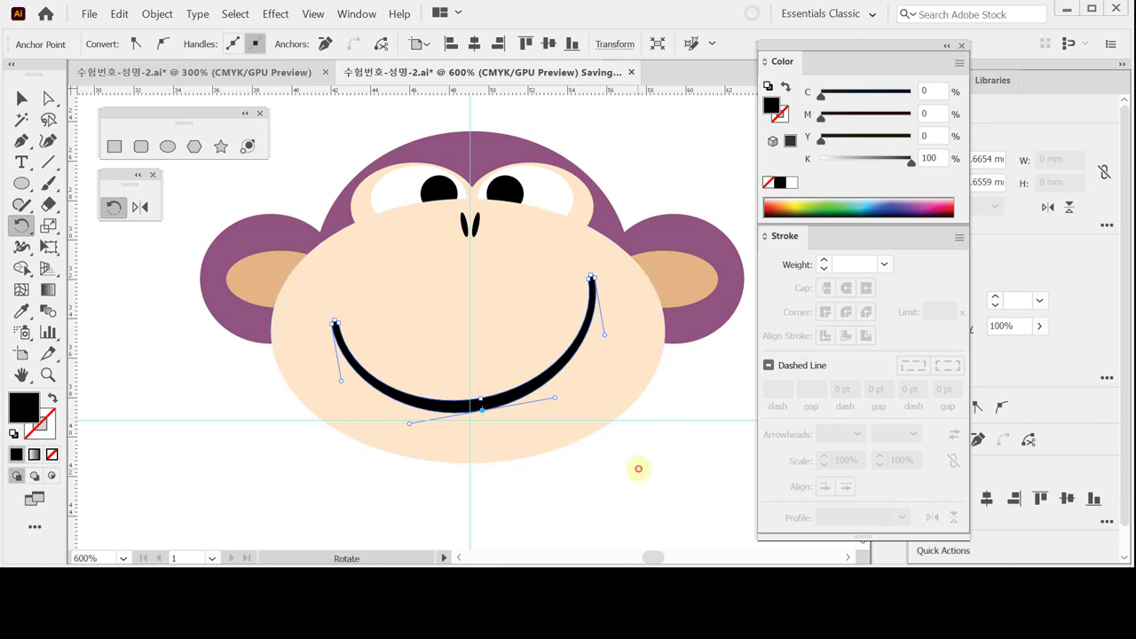
{"action": "left_click", "coordinate": [639, 466]}
Step: Sample the head's purple, C50 M80 Y30 K0 with no stroke, as the drawing colour and leave nothing selected
{"action": "left_click", "coordinate": [541, 159]}
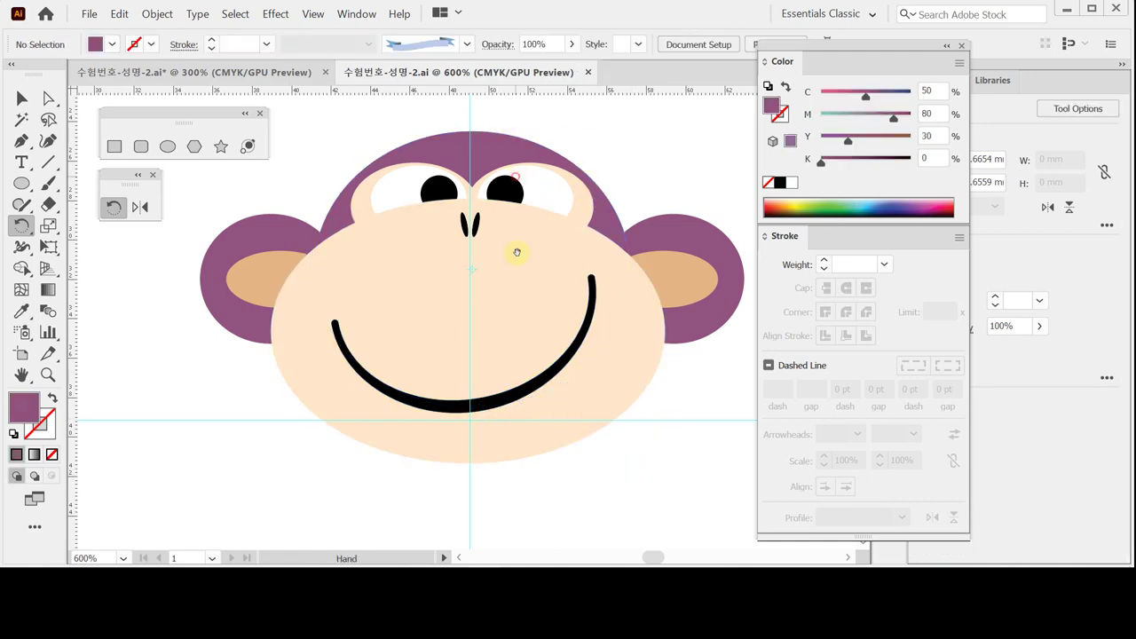
{"action": "scroll", "coordinate": [515, 257], "scroll_direction": "up", "scroll_amount": 3}
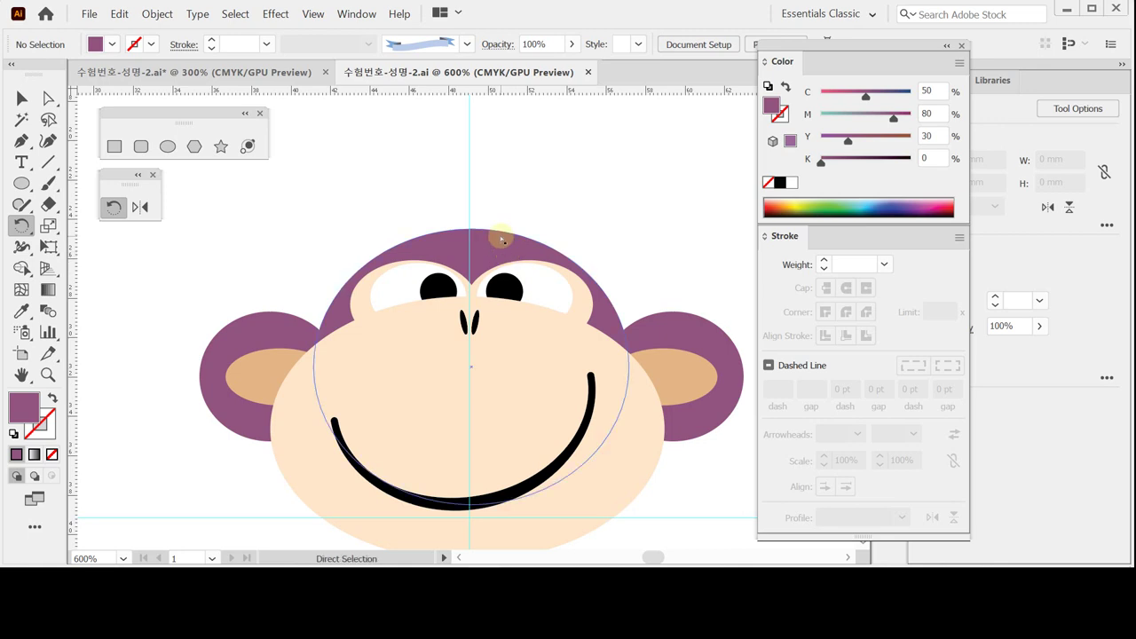
{"action": "left_click", "coordinate": [499, 233], "text": "ctrl"}
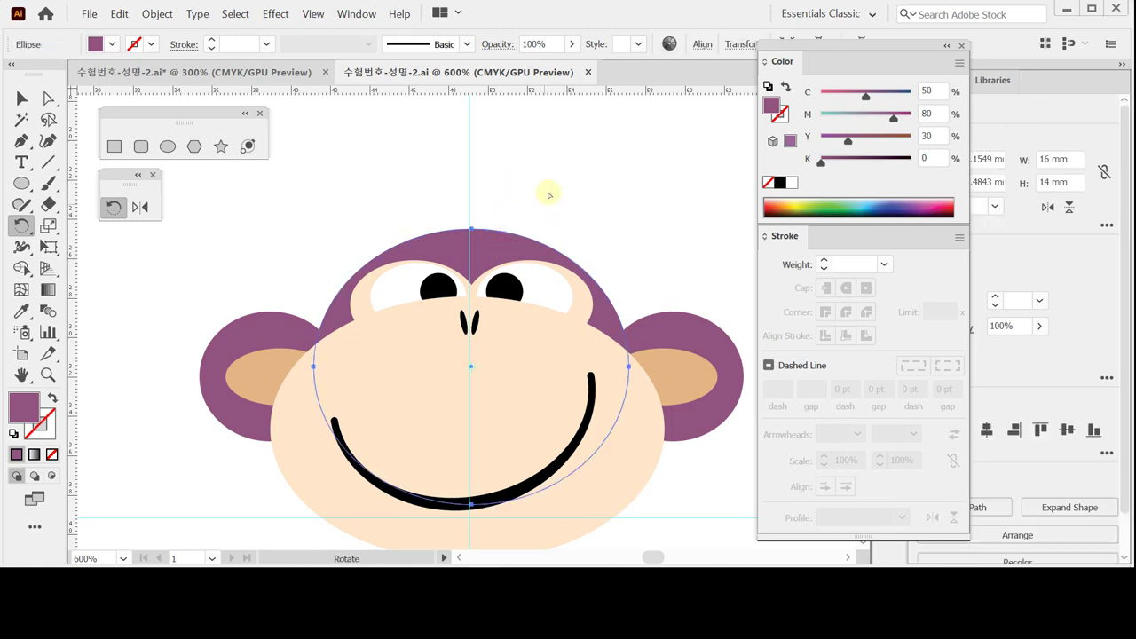
{"action": "left_click", "coordinate": [548, 187], "text": "ctrl"}
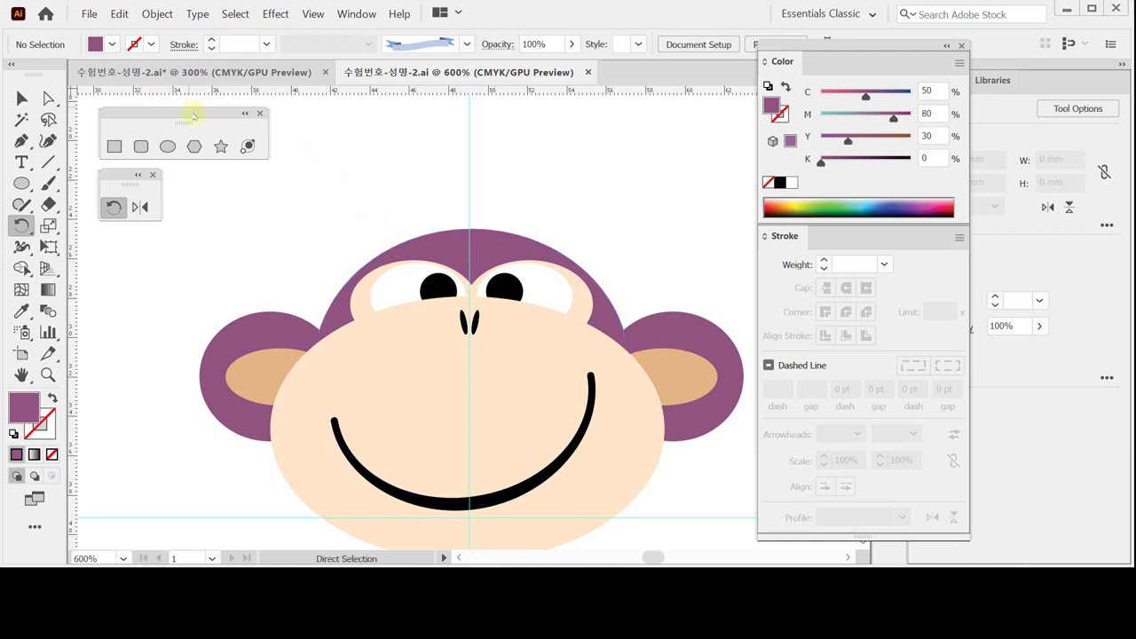
Step: Draw a closed two-pointed purple hair tuft with the Pen tool, rooted in the top of the head at the vertical guide, and deselect it
{"action": "left_click", "coordinate": [22, 140]}
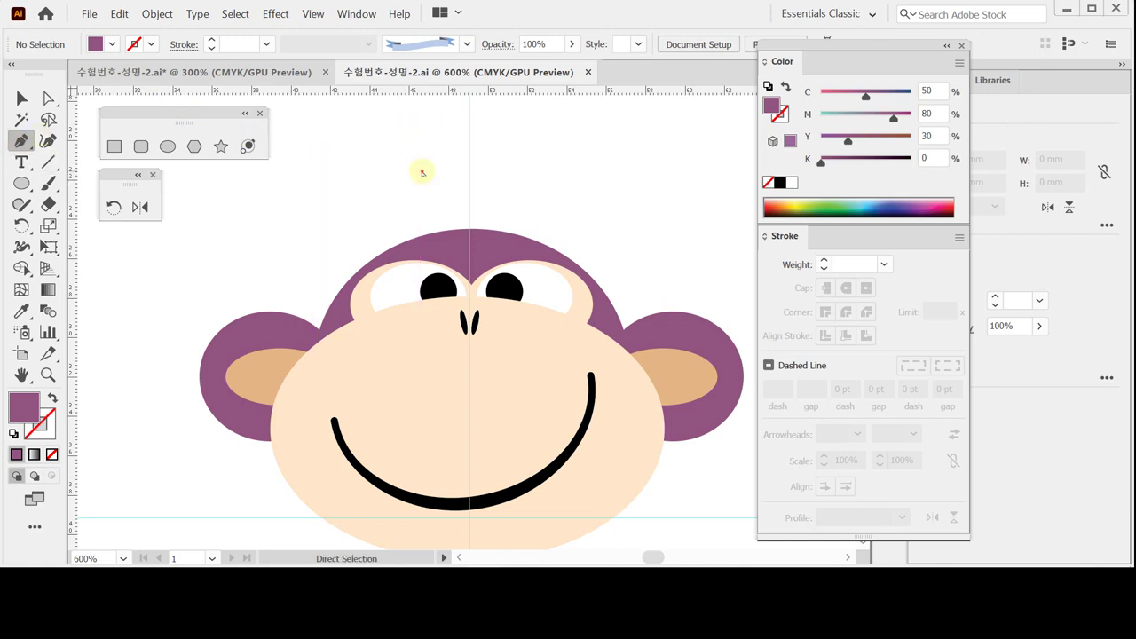
{"action": "left_click", "coordinate": [475, 266], "text": "ctrl"}
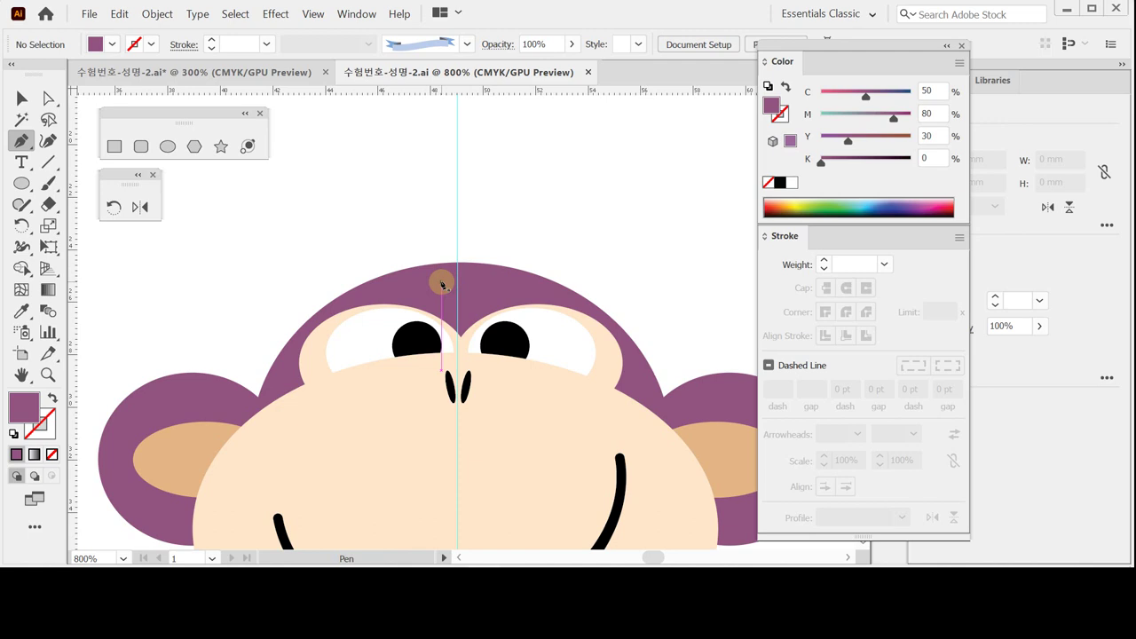
{"action": "left_click", "coordinate": [441, 283]}
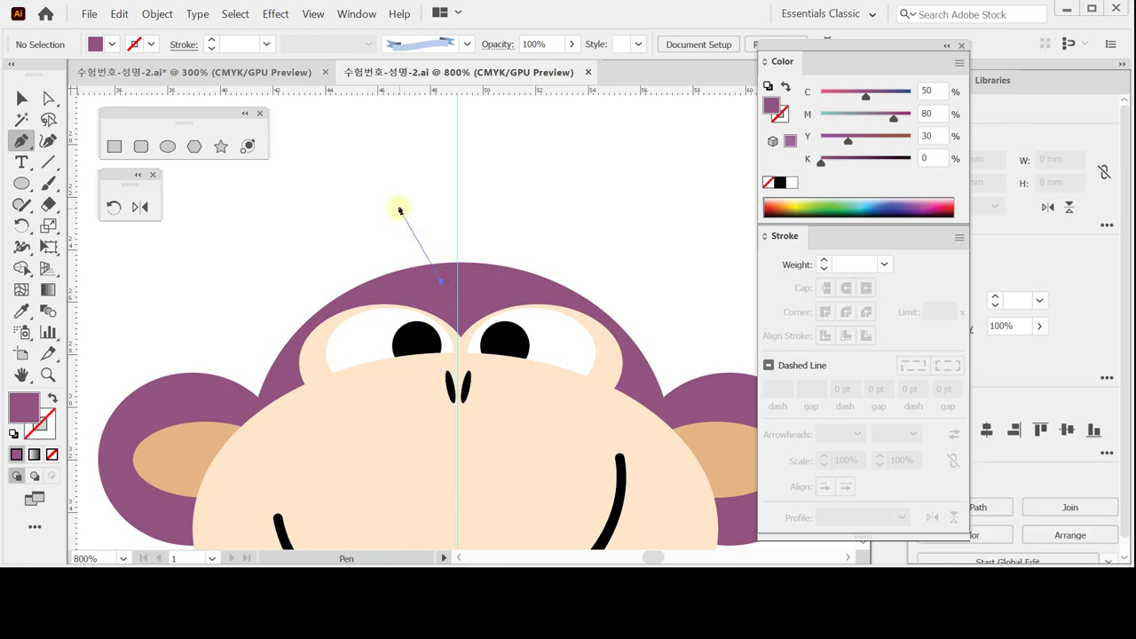
{"action": "left_click_drag", "start_coordinate": [399, 209], "coordinate": [371, 188]}
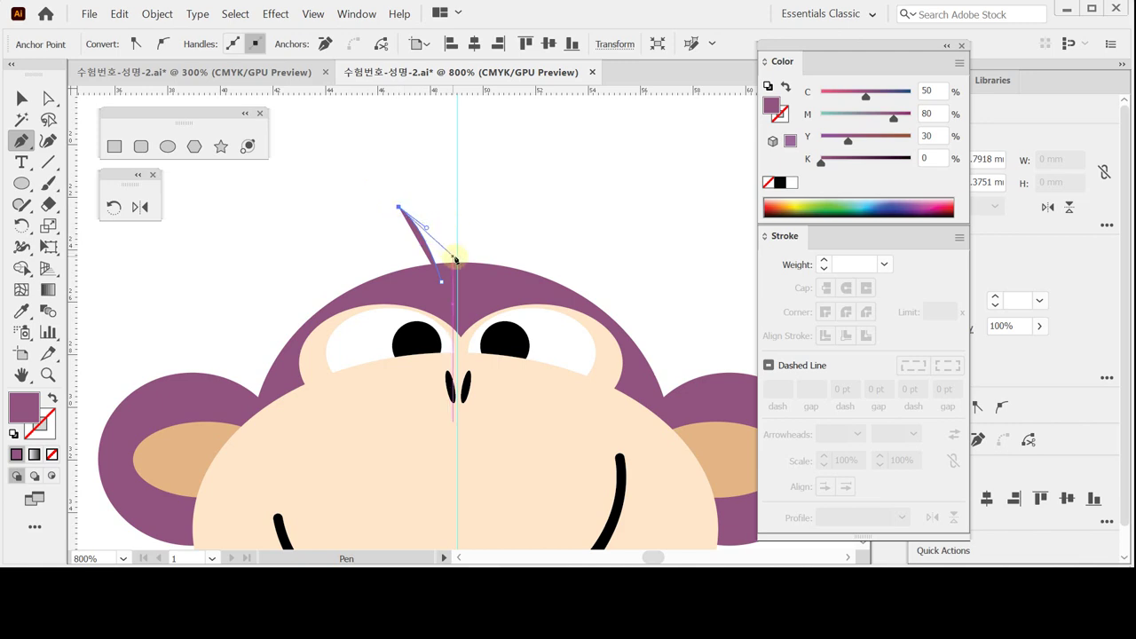
{"action": "left_click_drag", "start_coordinate": [456, 252], "coordinate": [488, 217]}
{"action": "left_click", "coordinate": [490, 214]}
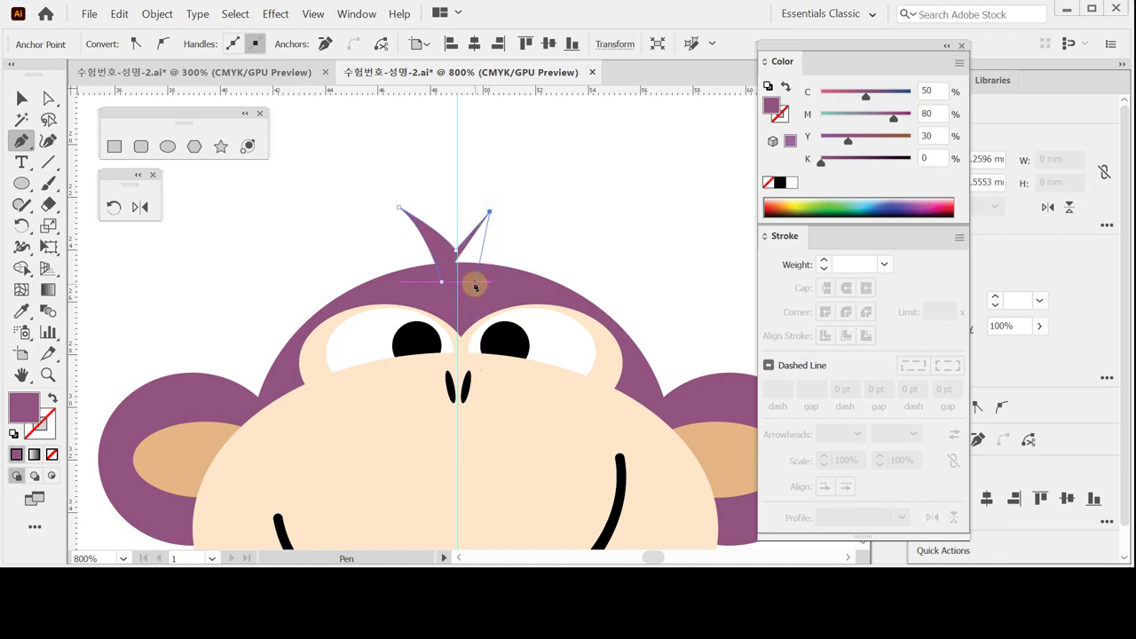
{"action": "left_click", "coordinate": [441, 283]}
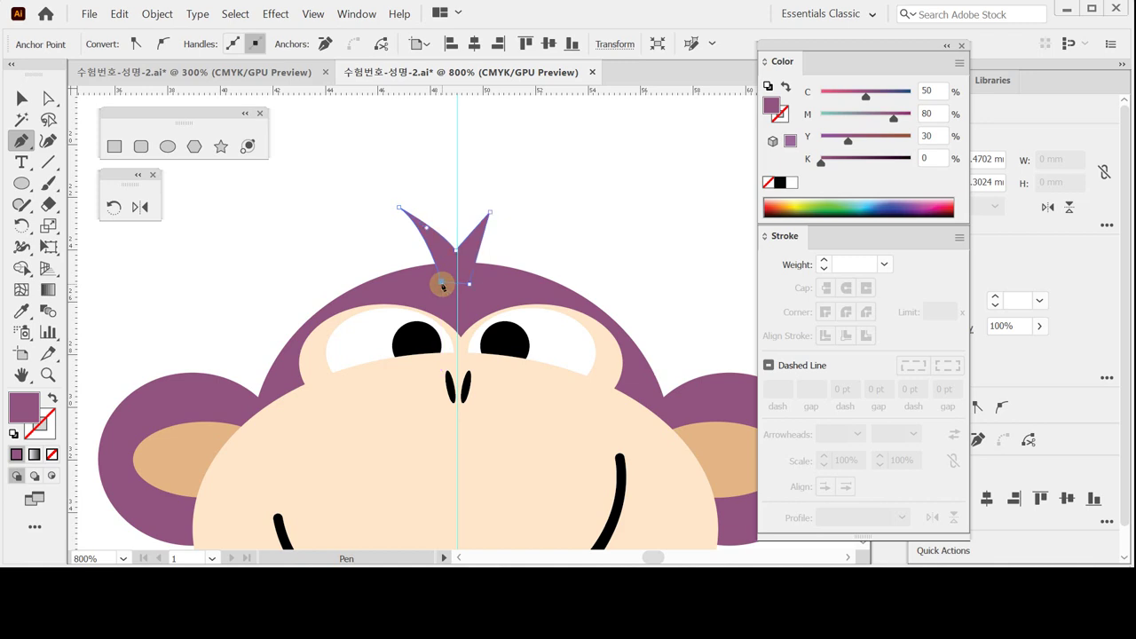
{"action": "key", "text": "ctrl"}
{"action": "left_click", "coordinate": [554, 226], "text": "ctrl"}
{"action": "left_click", "coordinate": [523, 228], "text": "ctrl"}
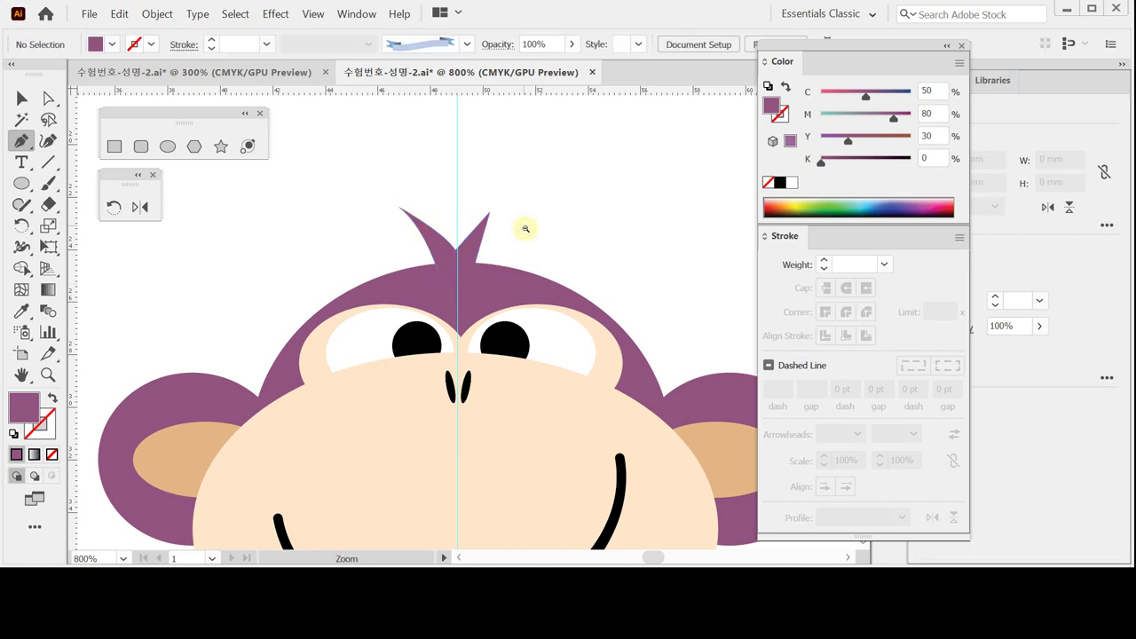
Step: Reshape the hair tuft by moving its right spike outward and raising the middle notch slightly, and deselect it
{"action": "left_click_drag", "start_coordinate": [477, 258], "coordinate": [505, 243]}
{"action": "left_click", "coordinate": [509, 244], "text": "ctrl"}
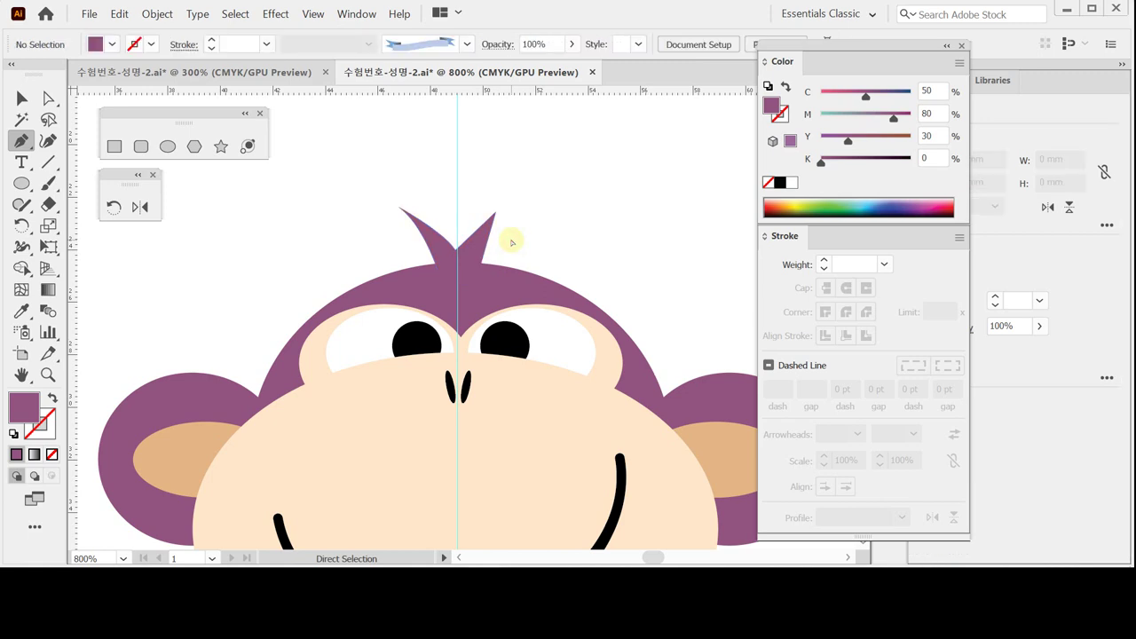
{"action": "left_click", "coordinate": [456, 246], "text": "ctrl"}
{"action": "left_click_drag", "start_coordinate": [455, 245], "coordinate": [456, 239]}
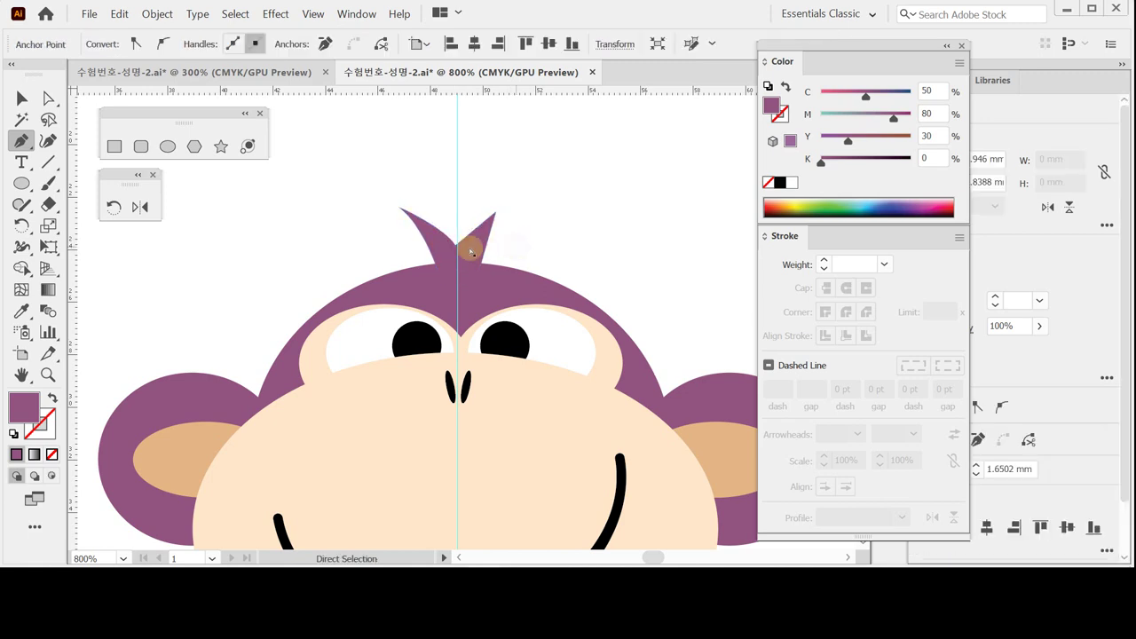
{"action": "key", "text": "ctrl+shift+a"}
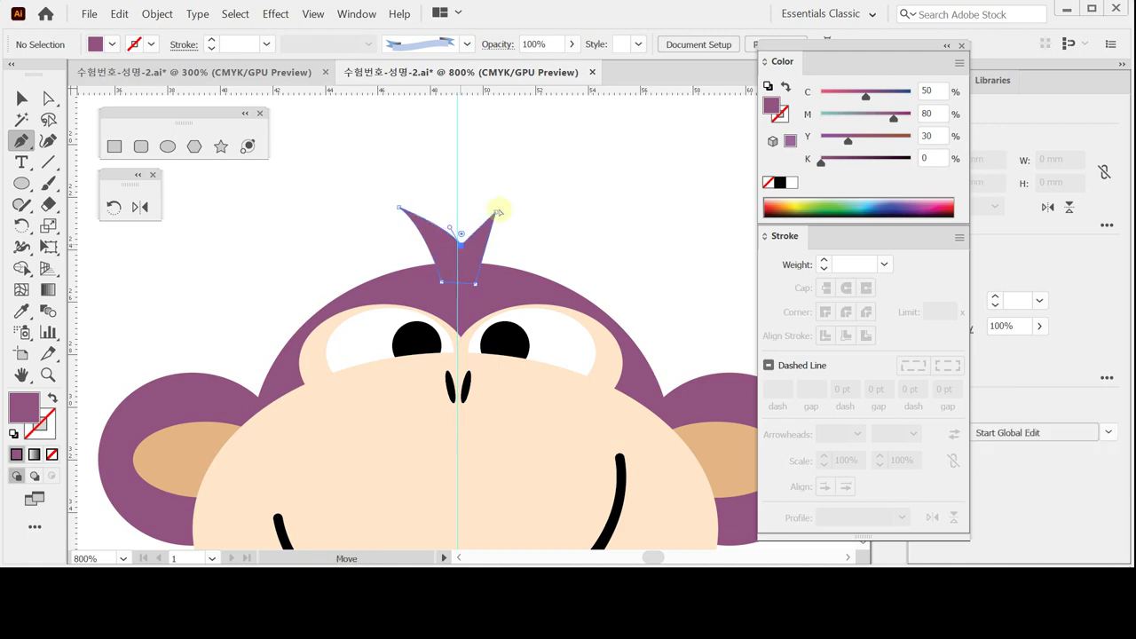
{"action": "left_click_drag", "start_coordinate": [496, 211], "coordinate": [509, 214]}
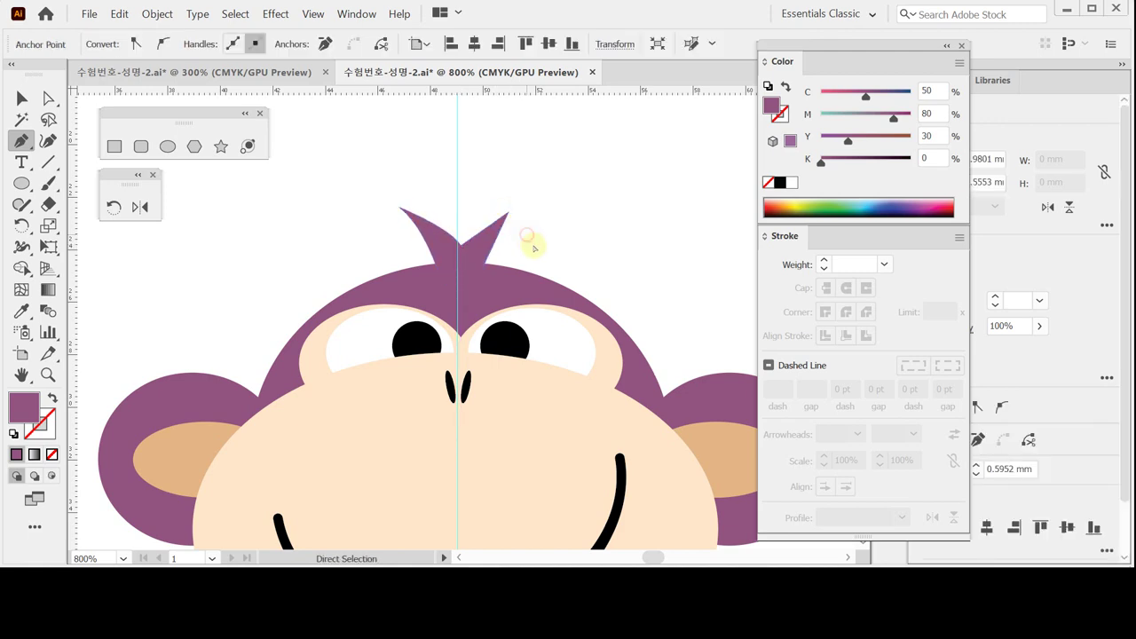
{"action": "left_click", "coordinate": [528, 240]}
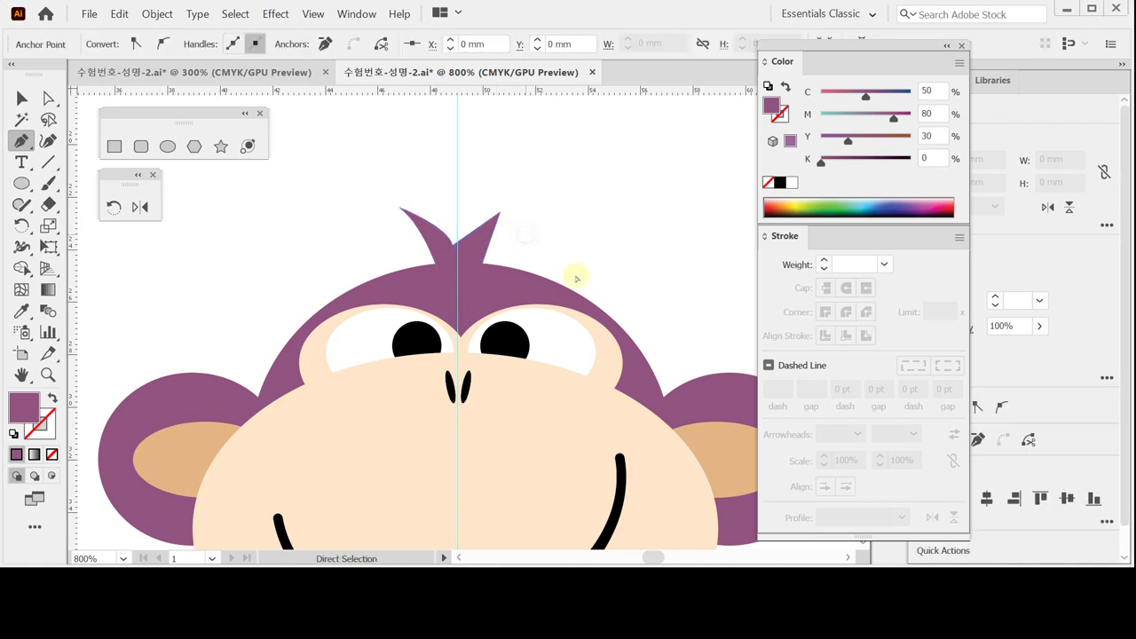
Step: Draw a purple body ellipse about 12.2 x 15.9 mm below the face and send it to the back
{"action": "scroll", "coordinate": [595, 296], "scroll_direction": "down", "scroll_amount": 3}
{"action": "scroll", "coordinate": [570, 368], "scroll_direction": "up", "scroll_amount": 3}
{"action": "scroll", "coordinate": [566, 251], "scroll_direction": "up", "scroll_amount": 1}
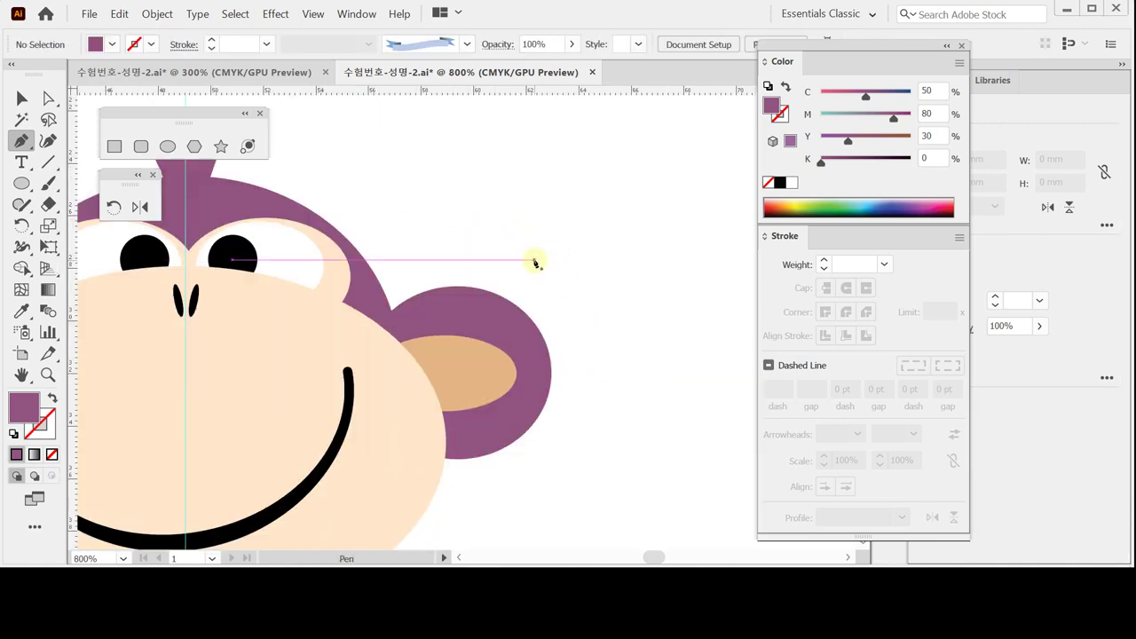
{"action": "scroll", "coordinate": [349, 399], "scroll_direction": "down", "scroll_amount": 2}
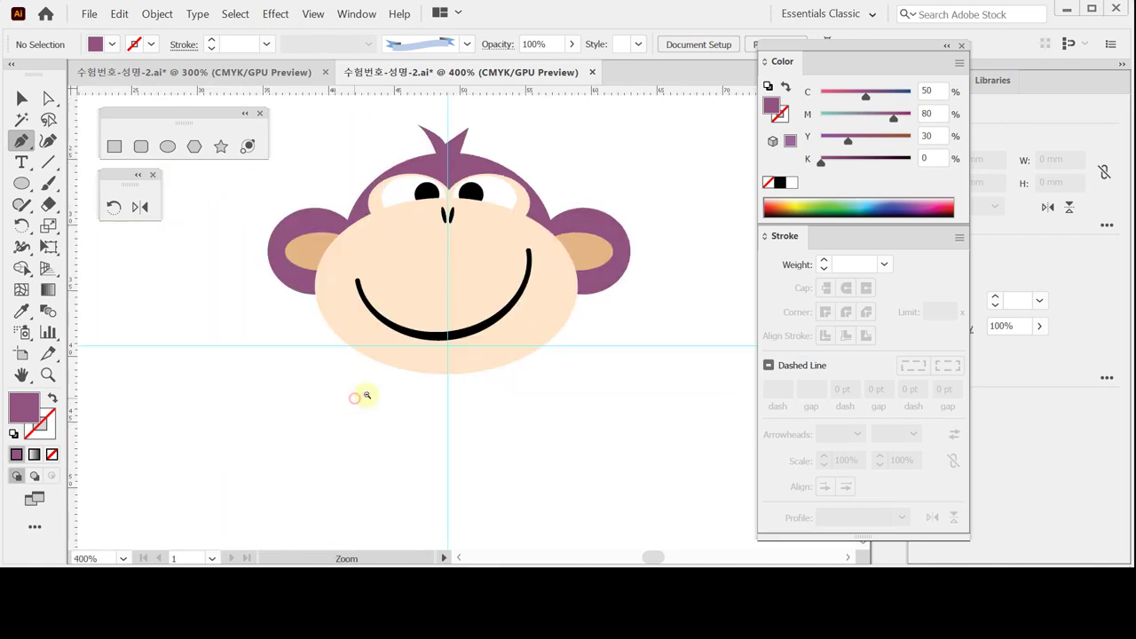
{"action": "scroll", "coordinate": [454, 339], "scroll_direction": "down", "scroll_amount": 1}
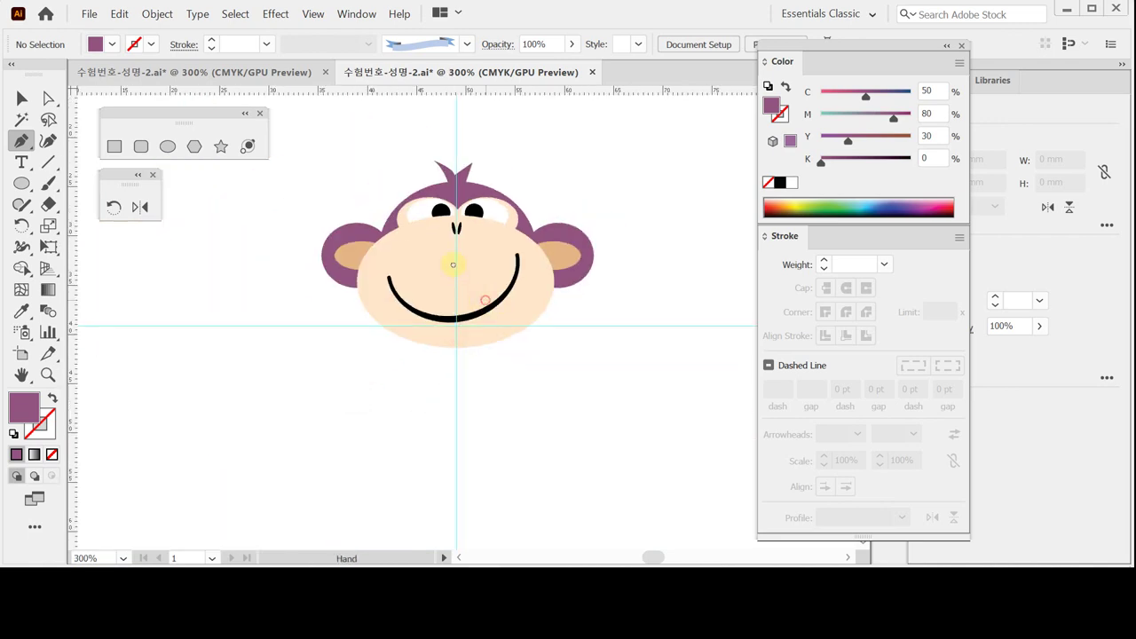
{"action": "scroll", "coordinate": [425, 280], "scroll_direction": "down", "scroll_amount": 1}
{"action": "left_click", "coordinate": [167, 146]}
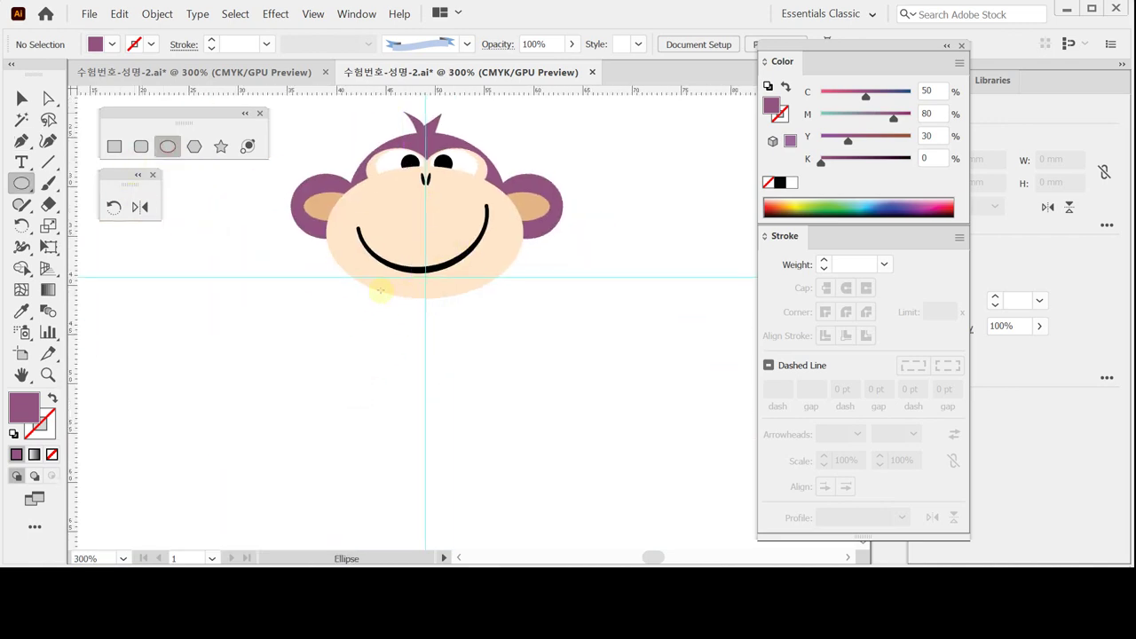
{"action": "left_click_drag", "start_coordinate": [383, 239], "coordinate": [457, 345]}
{"action": "right_click", "coordinate": [459, 346]}
{"action": "mouse_move", "coordinate": [532, 262]}
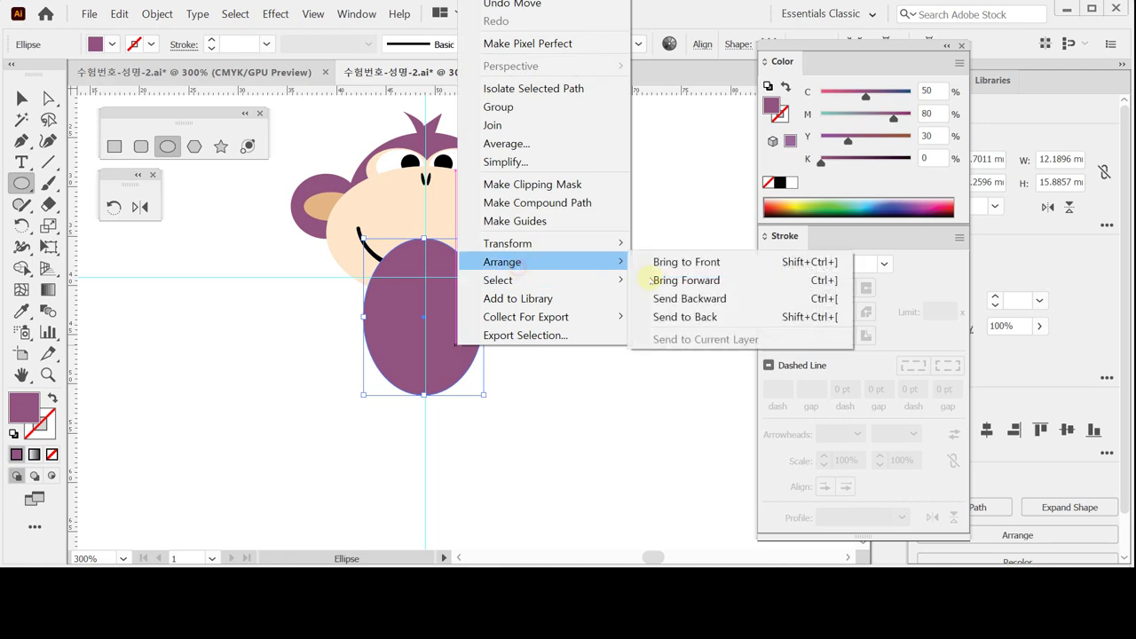
{"action": "left_click", "coordinate": [661, 314]}
Step: Move the body ellipse down, shrink it to about 11.7 x 14.4 mm centred on the vertical guide, and save the document
{"action": "key", "text": "a"}
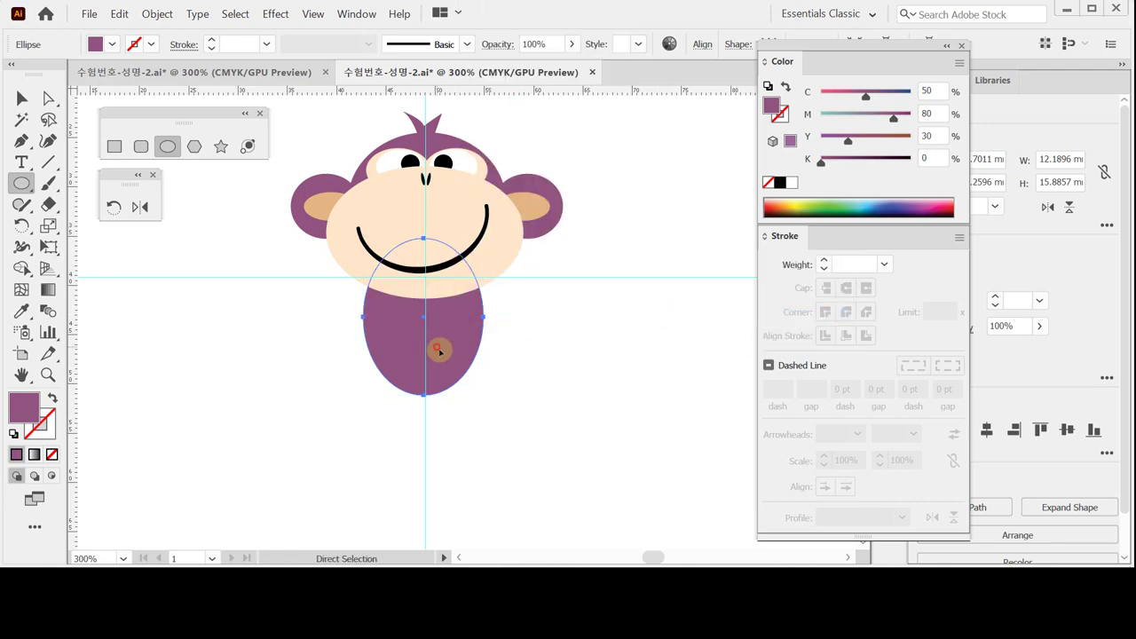
{"action": "left_click_drag", "start_coordinate": [439, 347], "coordinate": [456, 369]}
{"action": "left_click", "coordinate": [22, 98]}
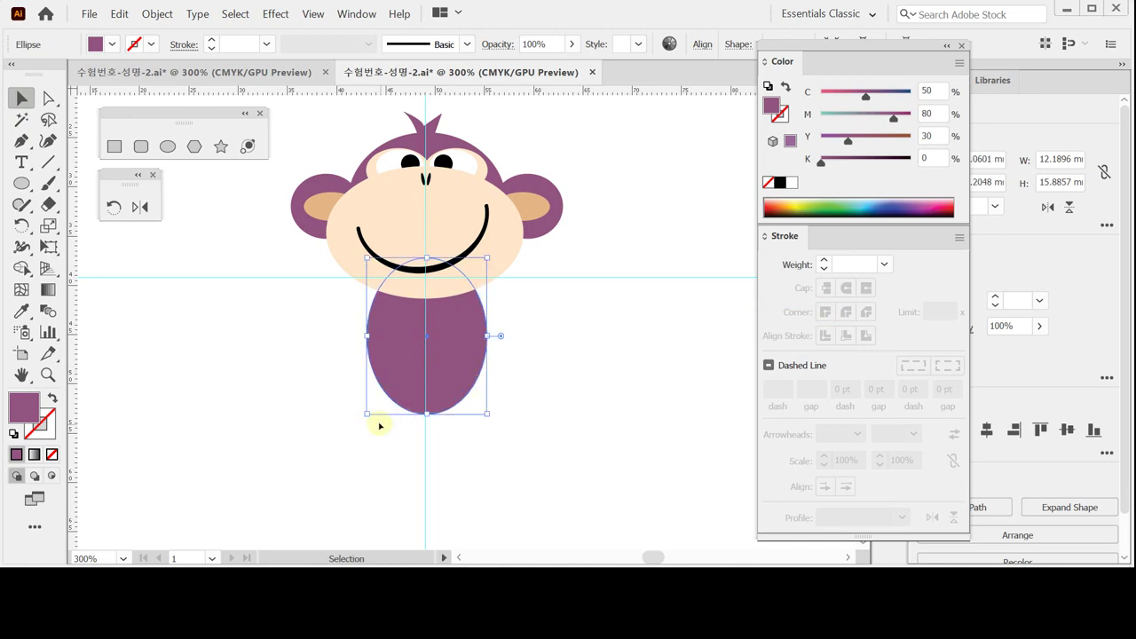
{"action": "left_click_drag", "start_coordinate": [368, 414], "coordinate": [370, 398]}
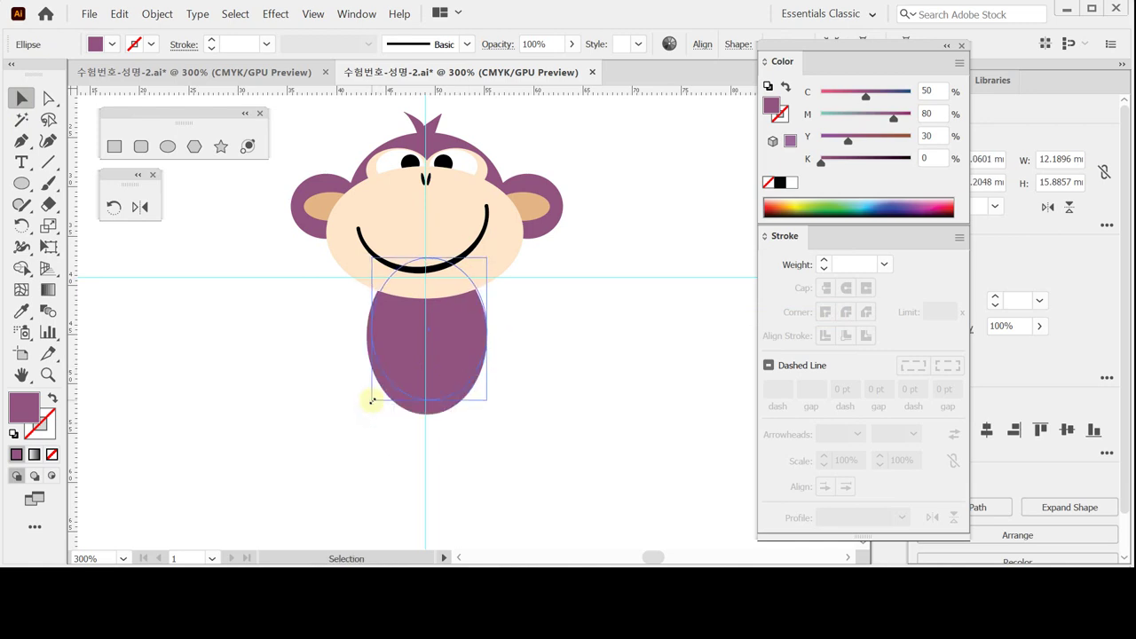
{"action": "left_click_drag", "start_coordinate": [461, 373], "coordinate": [455, 370]}
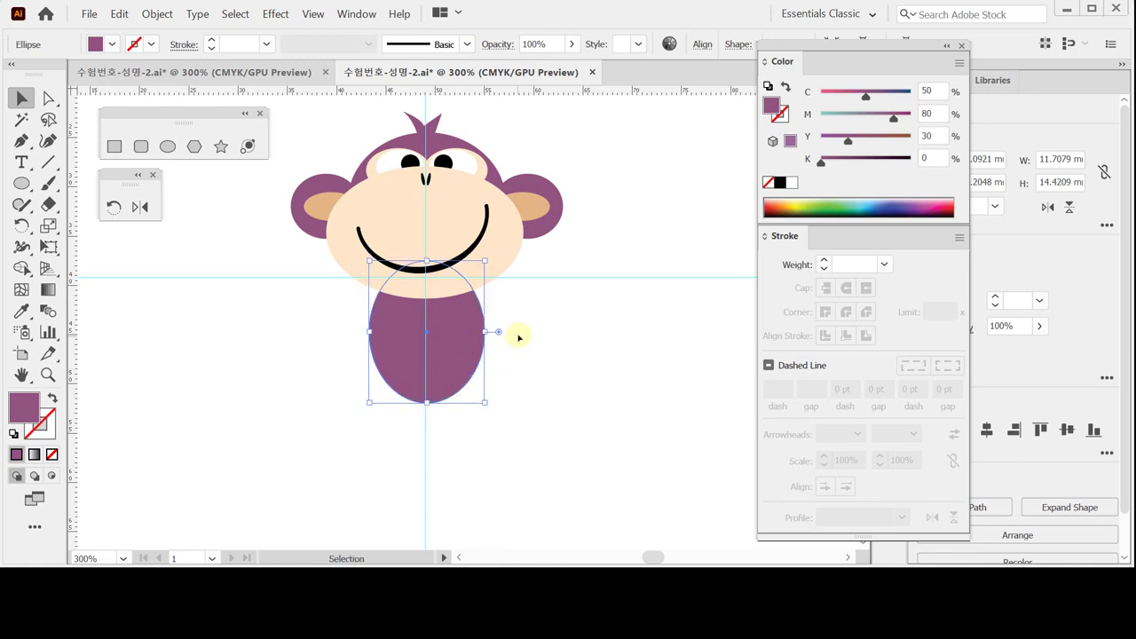
{"action": "left_click", "coordinate": [518, 332]}
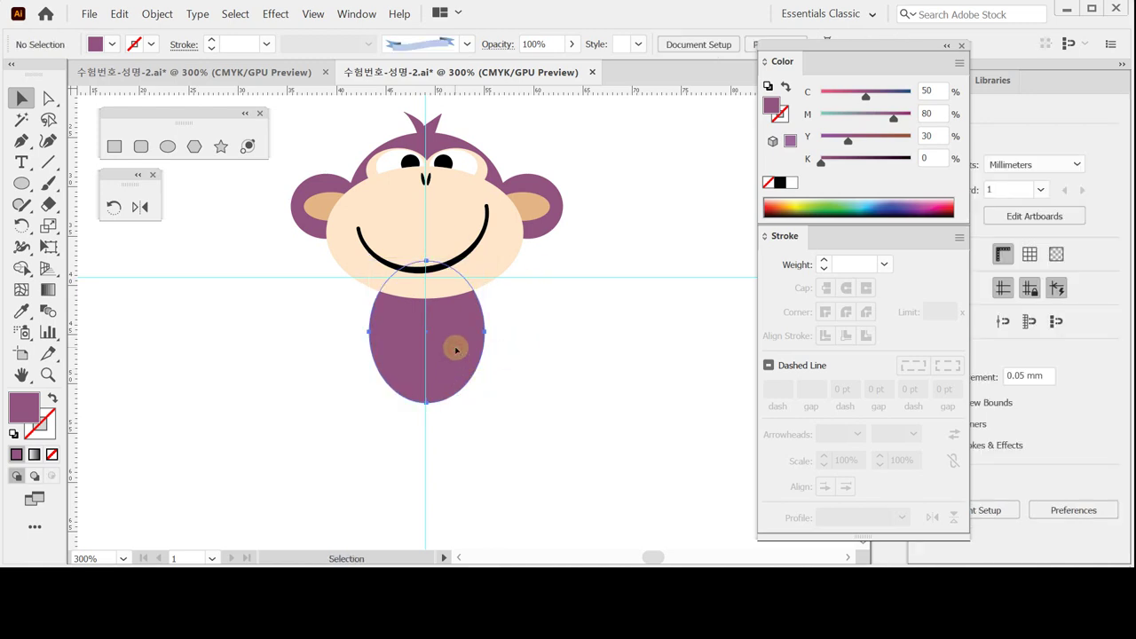
{"action": "left_click", "coordinate": [473, 348]}
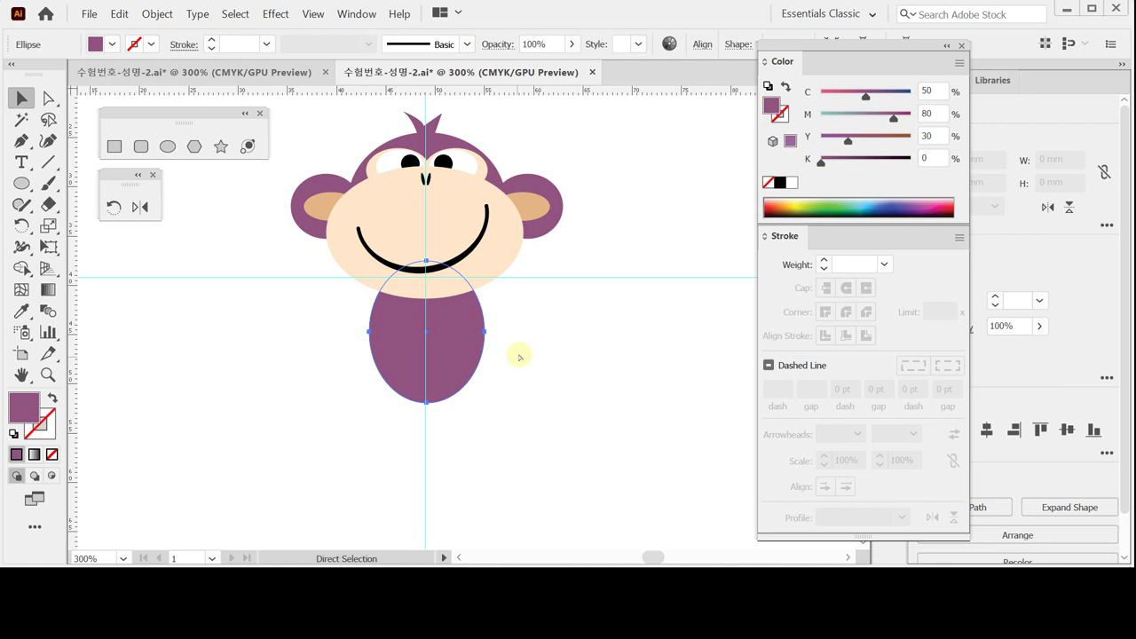
{"action": "key", "text": "ctrl+s"}
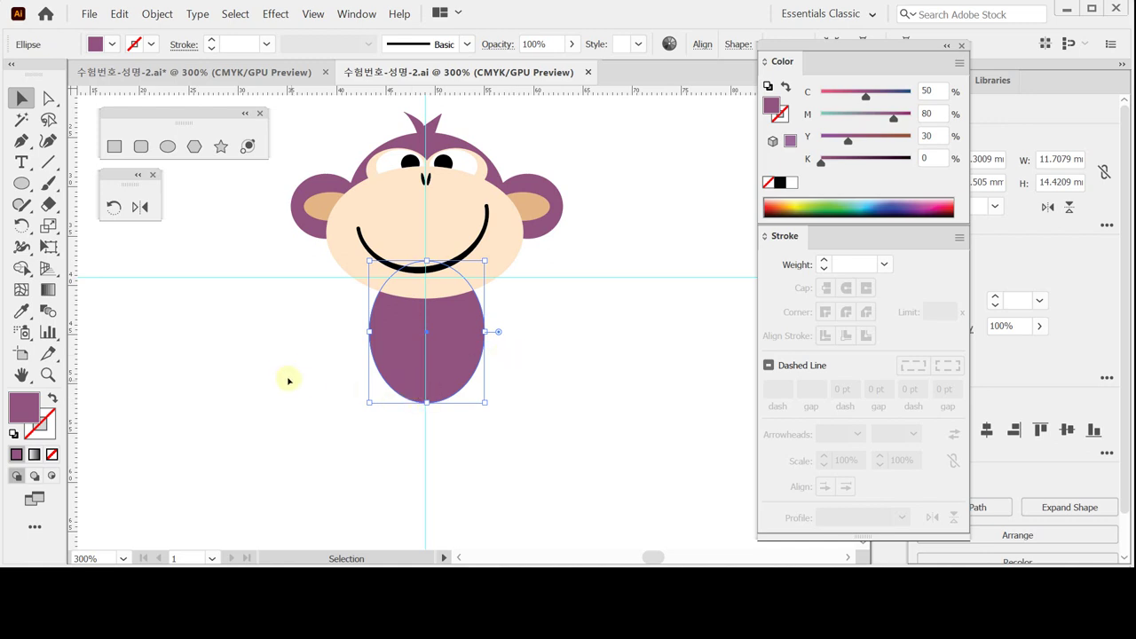
{"action": "left_click", "coordinate": [282, 289]}
Step: Draw the left arm as an unfilled purple-stroked curve arching into the upper body just below the face, and set its stroke weight to 3 pt
{"action": "left_click", "coordinate": [21, 140]}
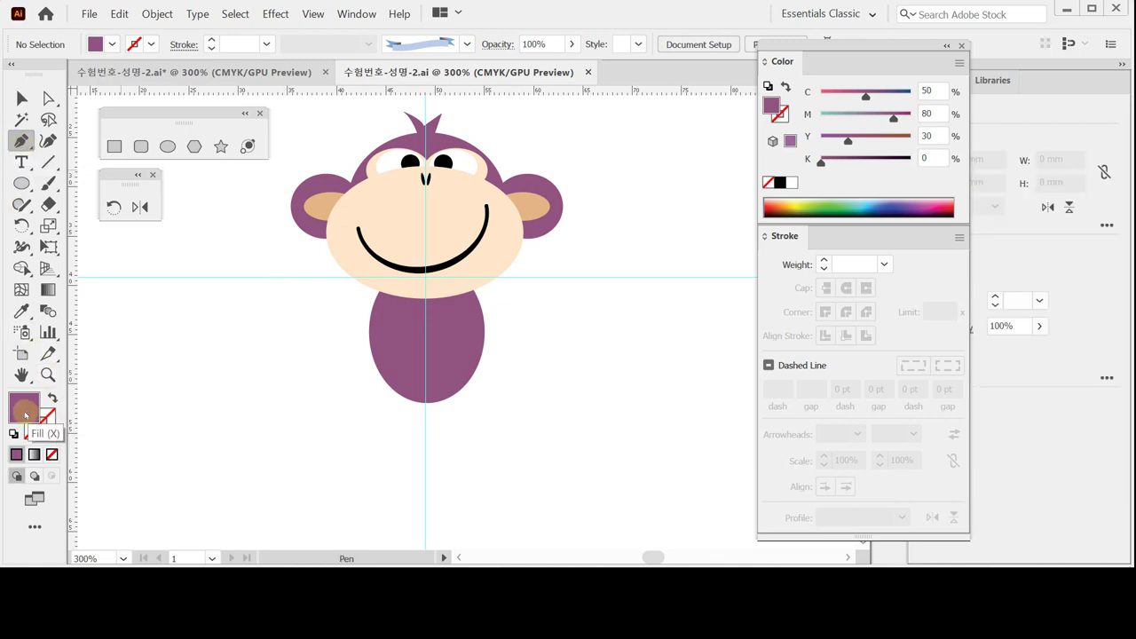
{"action": "left_click", "coordinate": [52, 398]}
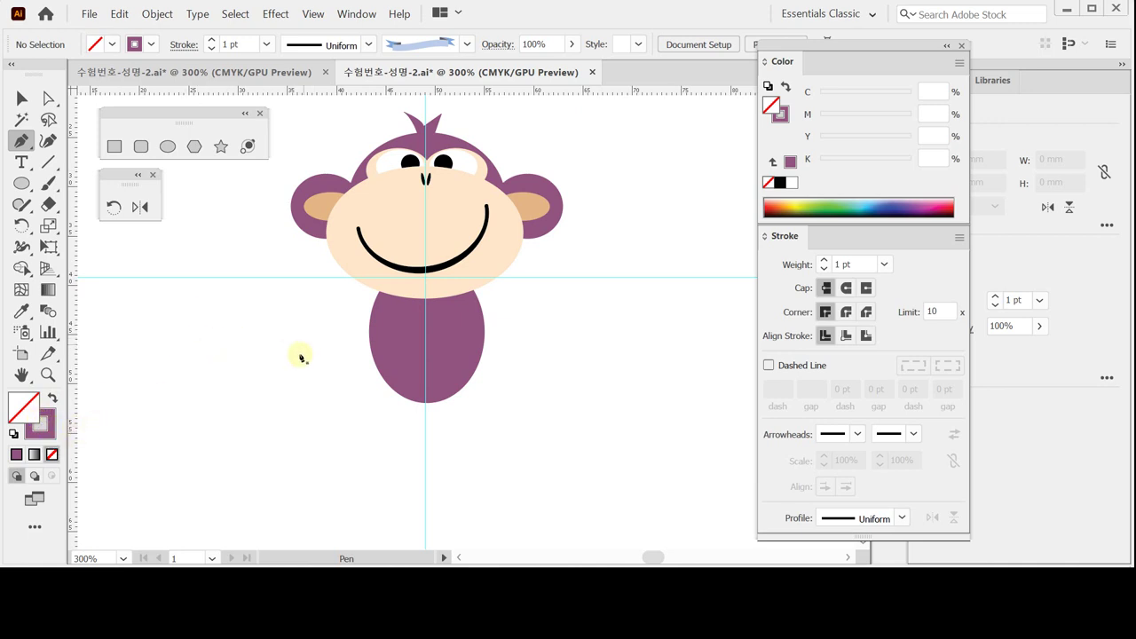
{"action": "scroll", "coordinate": [388, 367], "scroll_direction": "up", "scroll_amount": 1}
{"action": "left_click_drag", "start_coordinate": [388, 367], "coordinate": [332, 353]}
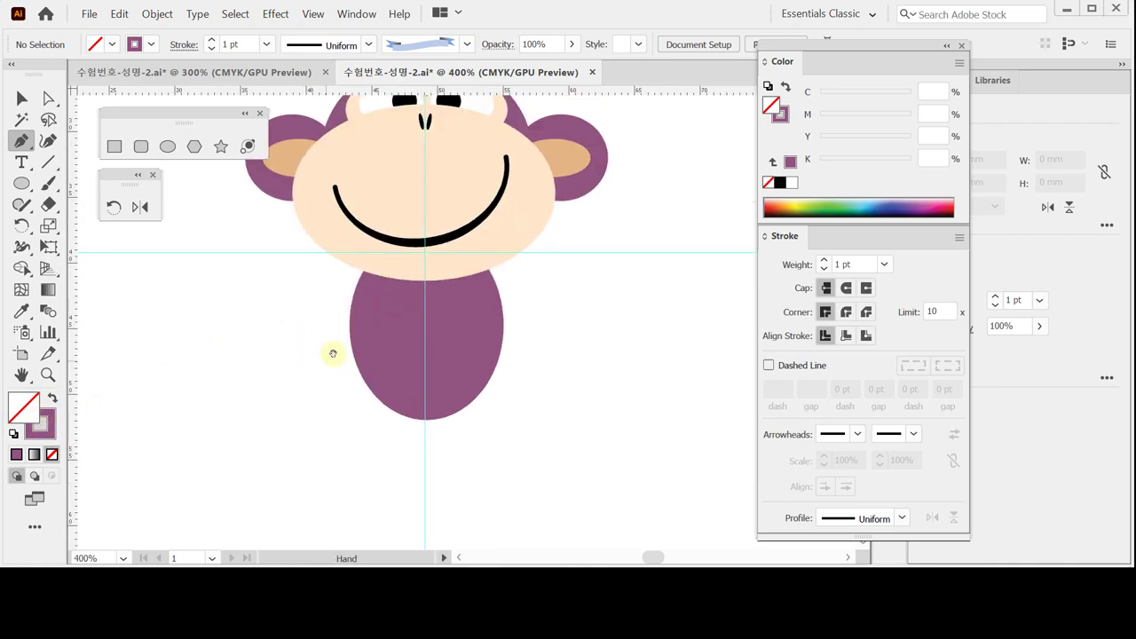
{"action": "left_click", "coordinate": [284, 345]}
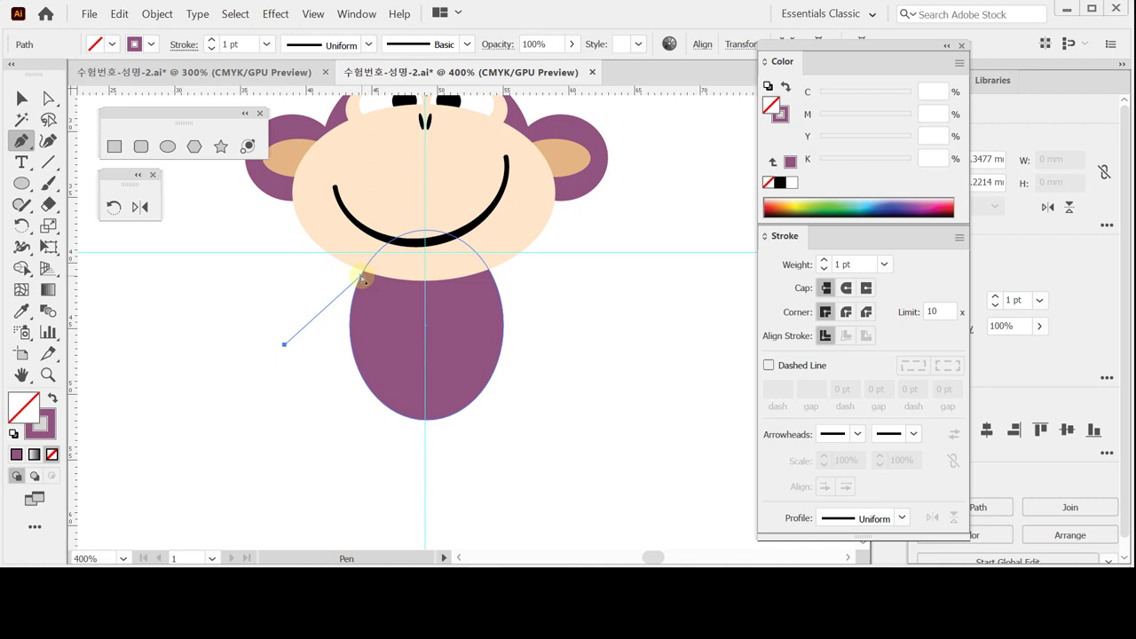
{"action": "key", "text": "ctrl+z"}
{"action": "left_click", "coordinate": [276, 318]}
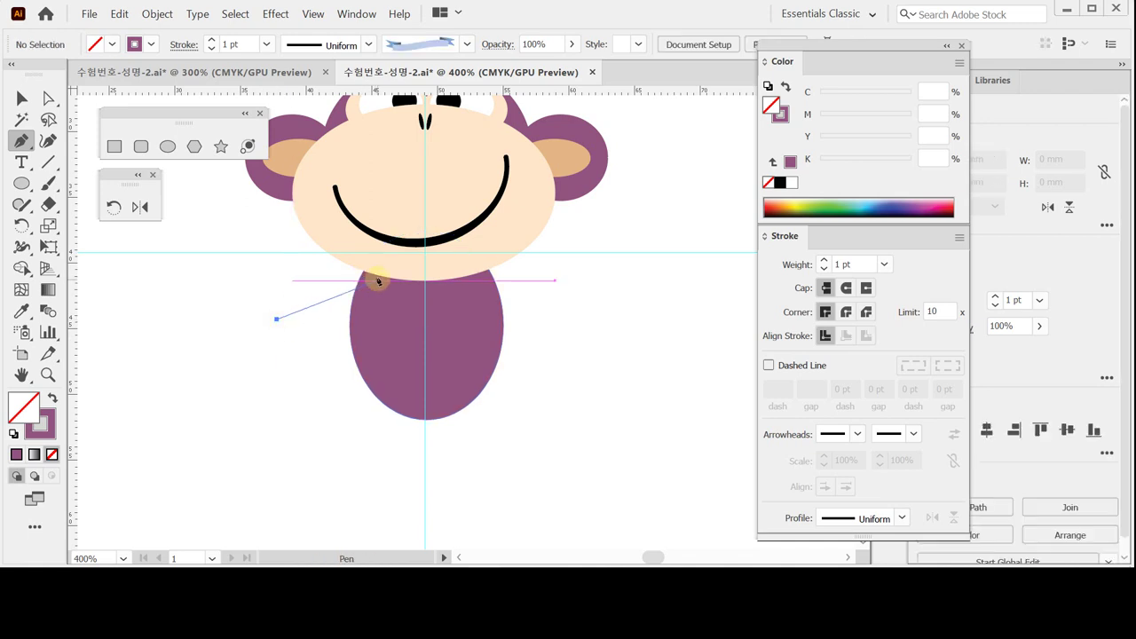
{"action": "left_click_drag", "start_coordinate": [377, 278], "coordinate": [468, 301]}
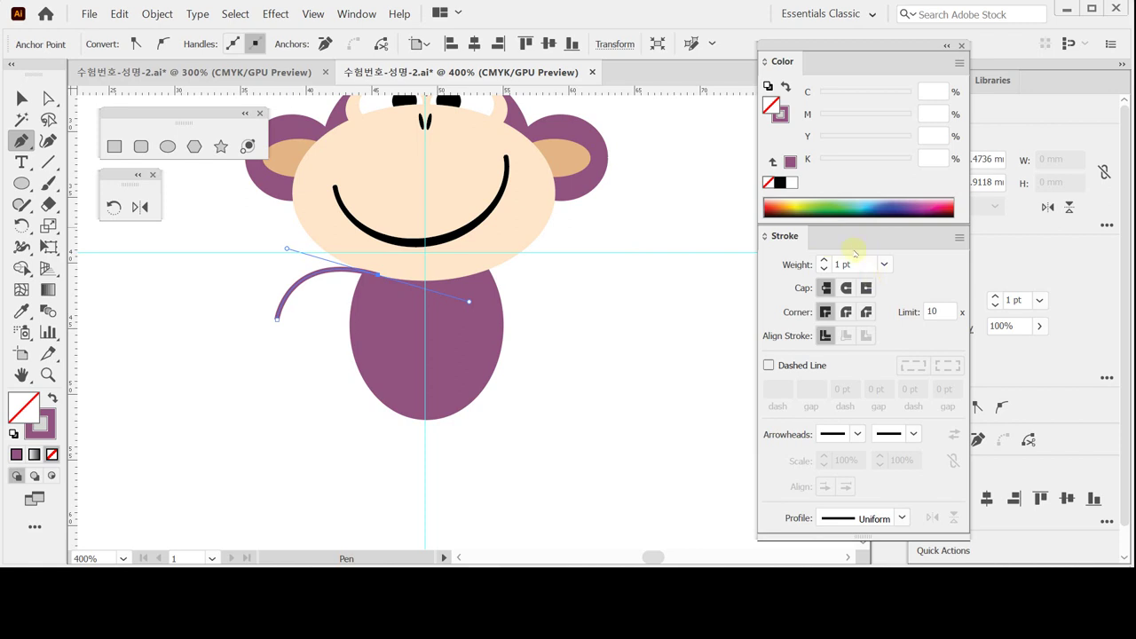
{"action": "left_click", "coordinate": [824, 261]}
{"action": "left_click", "coordinate": [824, 261]}
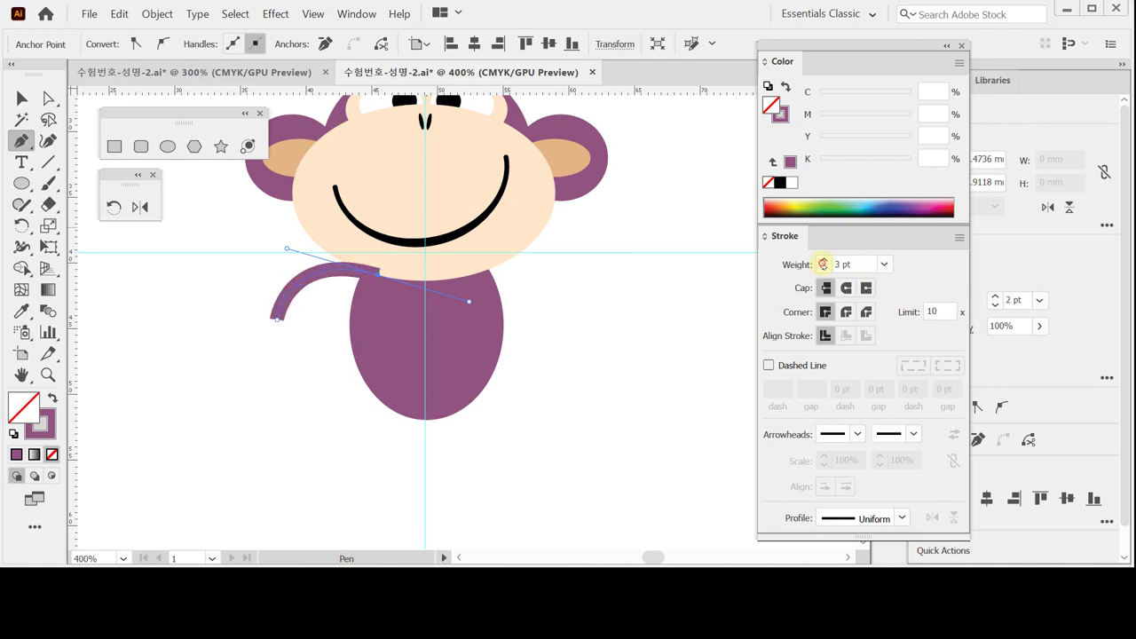
Step: Set the left arm's stroke weight to 7 pt, move its hand end slightly outward and down, and deselect it
{"action": "left_click", "coordinate": [823, 261]}
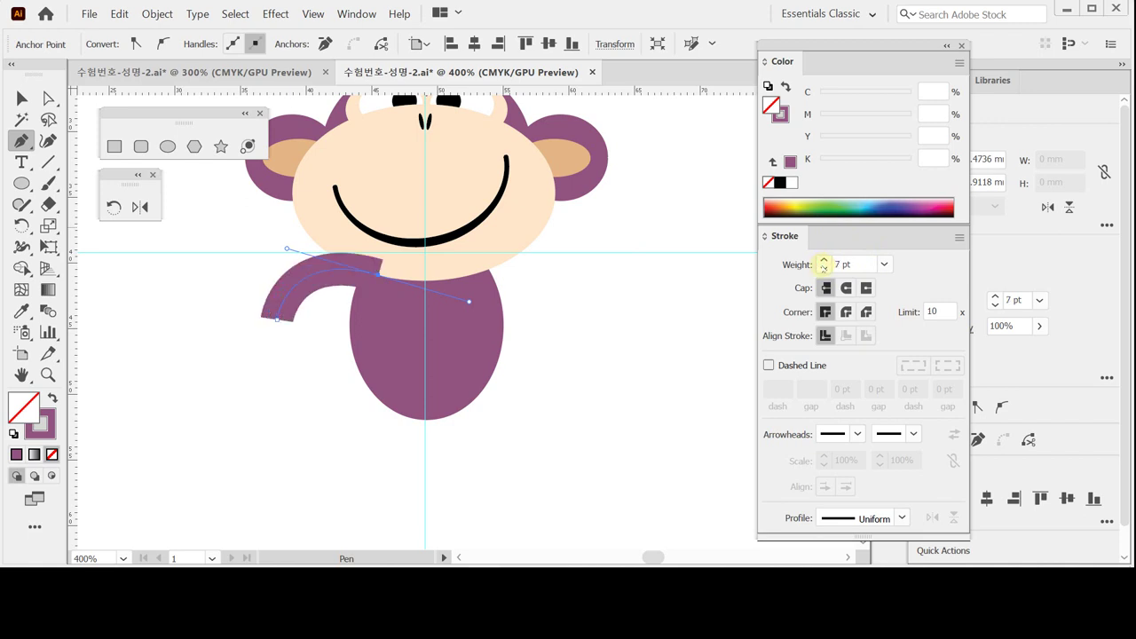
{"action": "left_click", "coordinate": [299, 370], "text": "ctrl"}
{"action": "left_click", "coordinate": [275, 331], "text": "ctrl"}
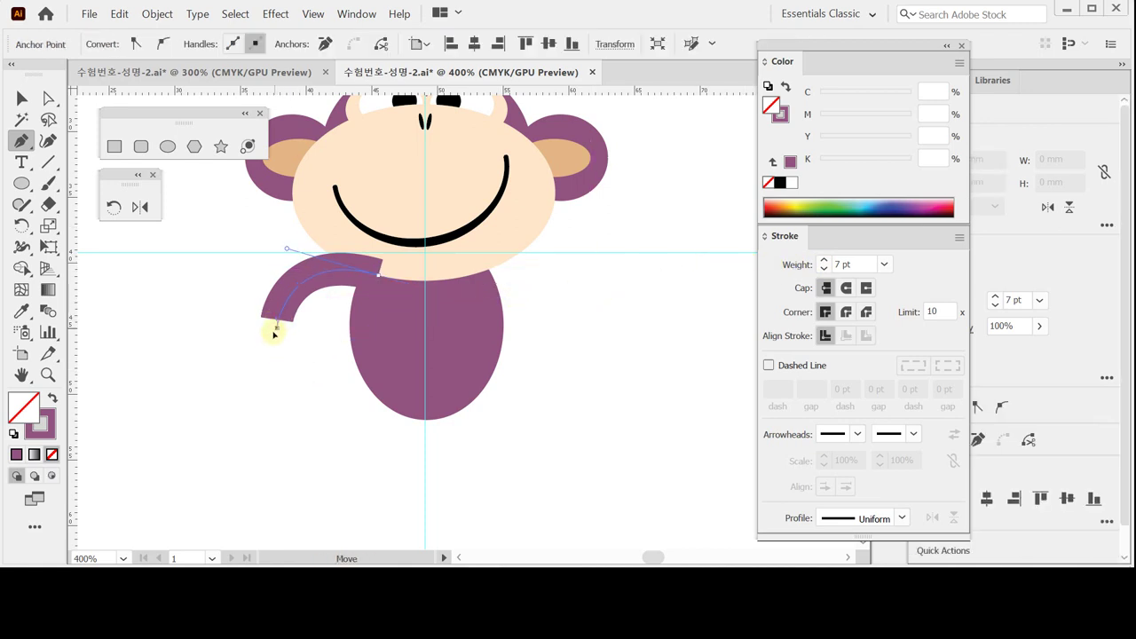
{"action": "left_click_drag", "start_coordinate": [272, 332], "coordinate": [265, 337]}
{"action": "left_click", "coordinate": [287, 380], "text": "ctrl"}
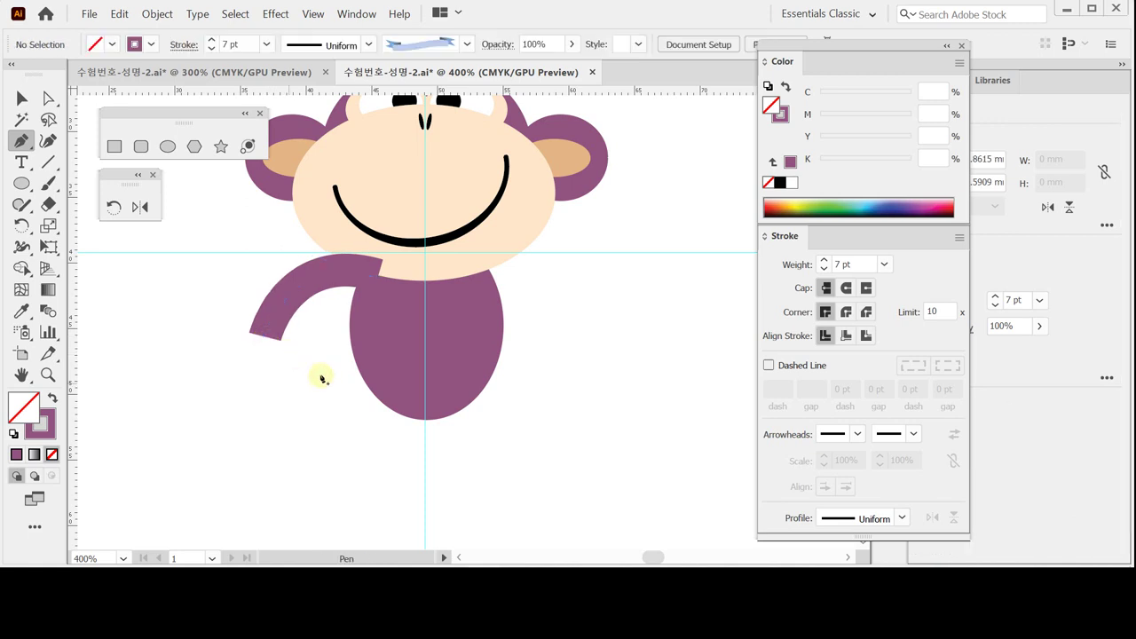
Step: Draw the raised right arm as a 7 pt purple curve from the upper body past the ear to above the head, and deselect it
{"action": "key", "text": "ctrl+minus"}
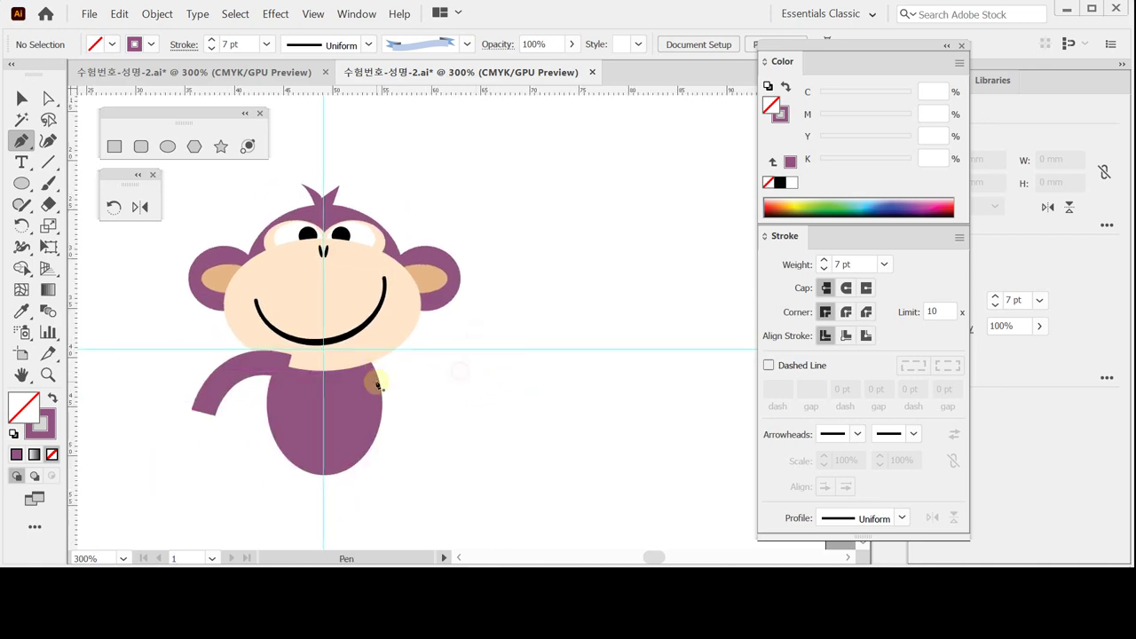
{"action": "left_click", "coordinate": [361, 377]}
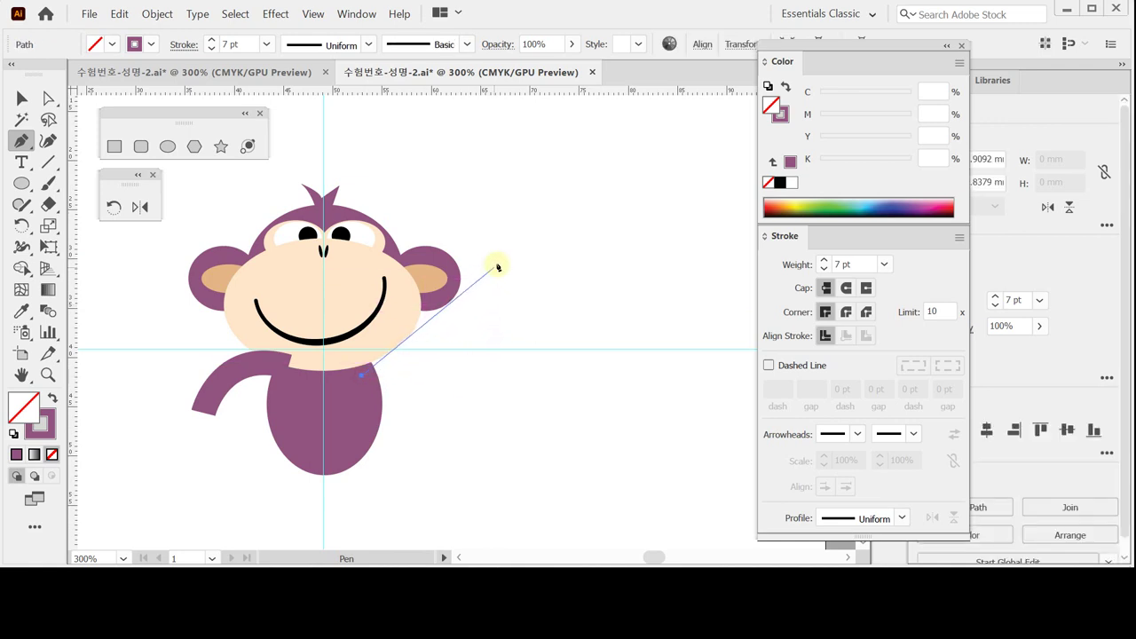
{"action": "mouse_move", "coordinate": [496, 264]}
{"action": "left_mouse_down"}
{"action": "mouse_move", "coordinate": [515, 180]}
{"action": "mouse_move", "coordinate": [506, 157]}
{"action": "left_mouse_up"}
{"action": "scroll", "coordinate": [476, 213], "scroll_direction": "up", "scroll_amount": 3}
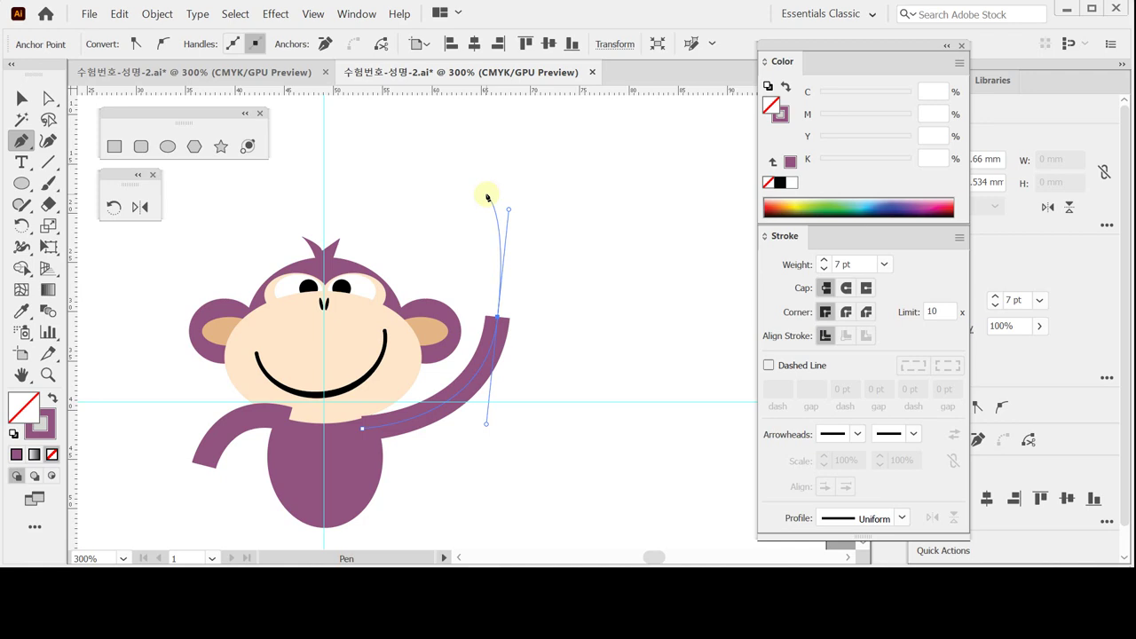
{"action": "left_click", "coordinate": [488, 197]}
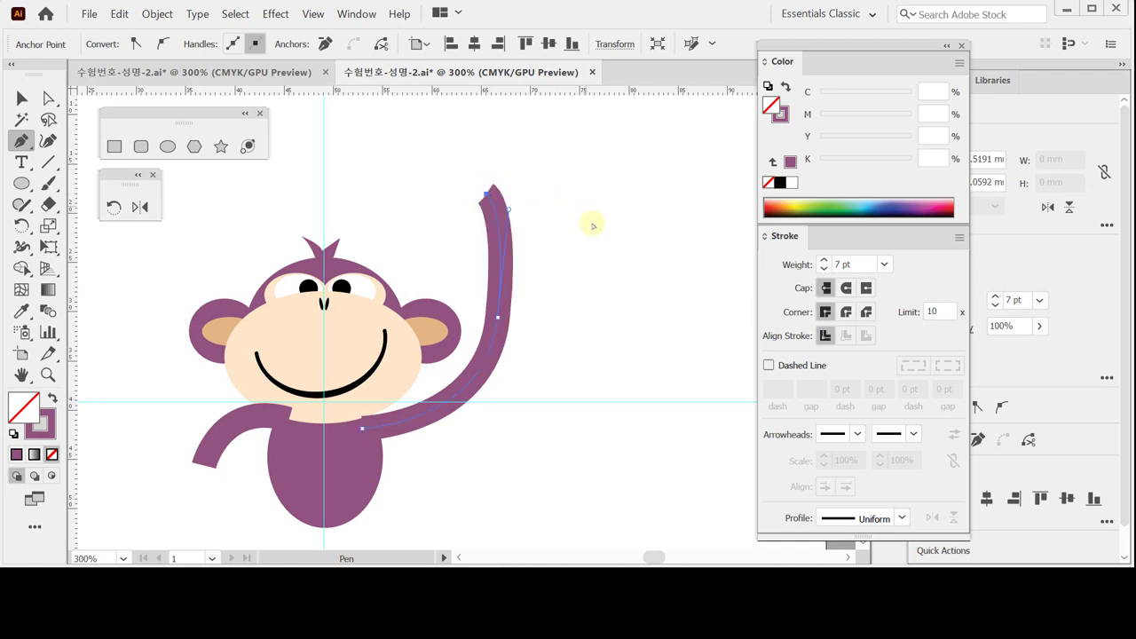
{"action": "key", "text": "ctrl"}
{"action": "left_click", "coordinate": [606, 299], "text": "ctrl"}
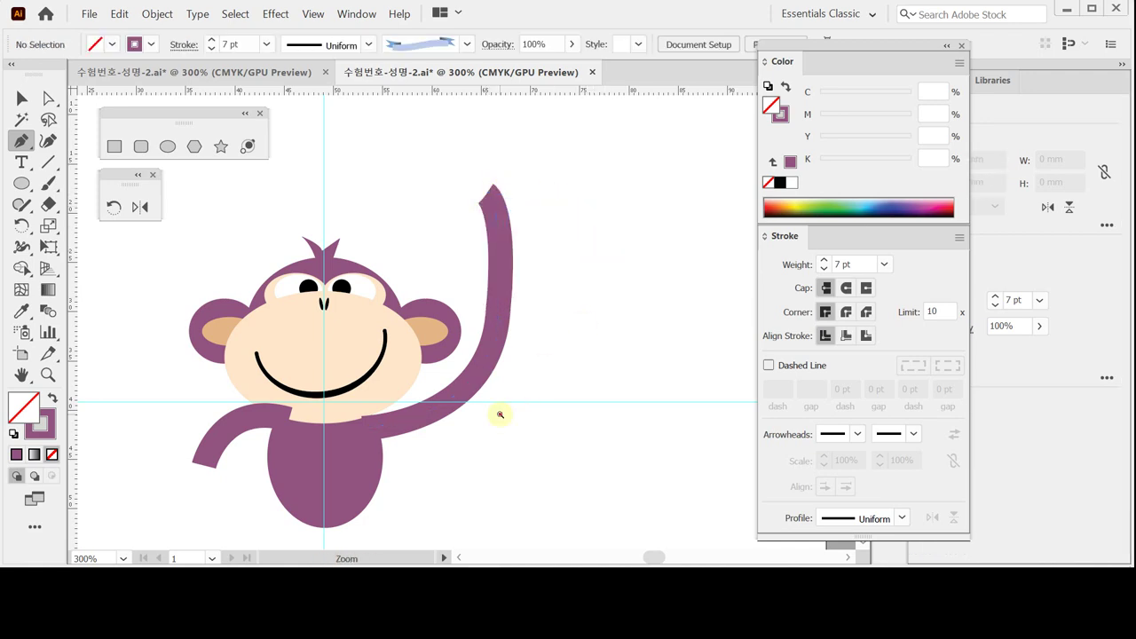
Step: Draw the left leg as a 7 pt purple curve from the body's lower left edge down to the vertical guide, and deselect it
{"action": "scroll", "coordinate": [497, 414], "scroll_direction": "down", "scroll_amount": 3}
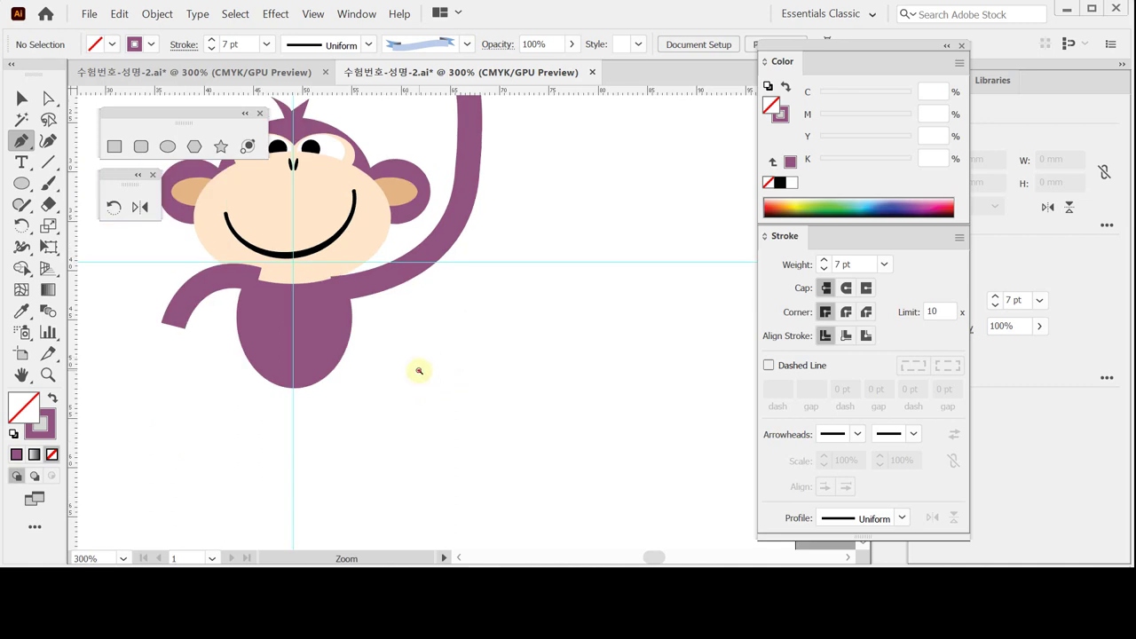
{"action": "key", "text": "ctrl+minus"}
{"action": "left_click", "coordinate": [361, 321]}
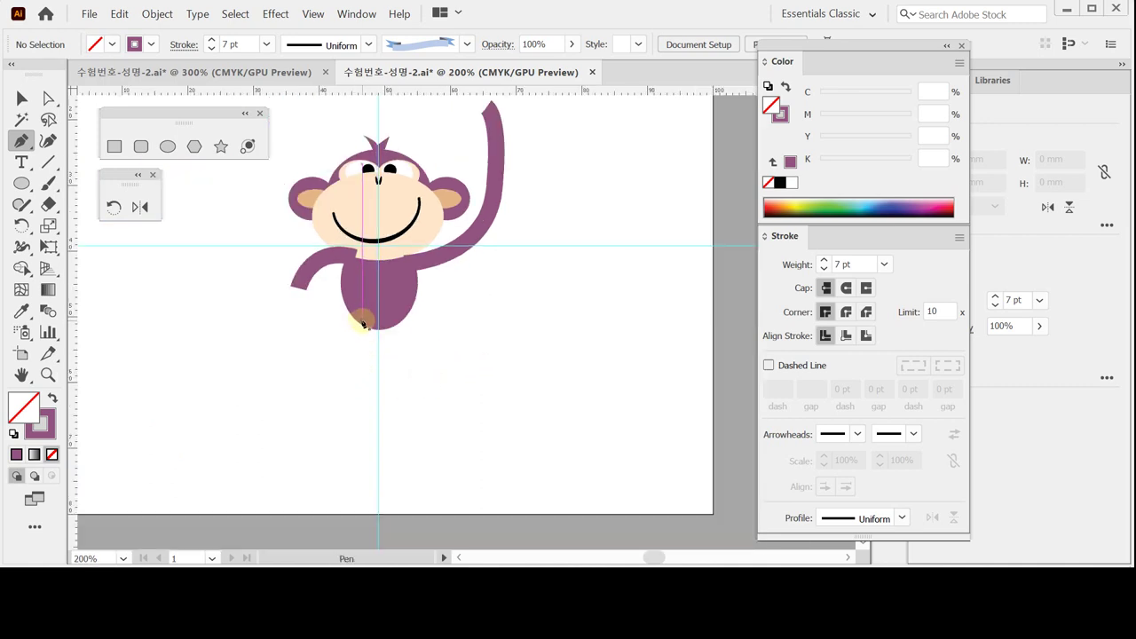
{"action": "left_click_drag", "start_coordinate": [376, 379], "coordinate": [411, 421]}
{"action": "left_click", "coordinate": [417, 330], "text": "ctrl"}
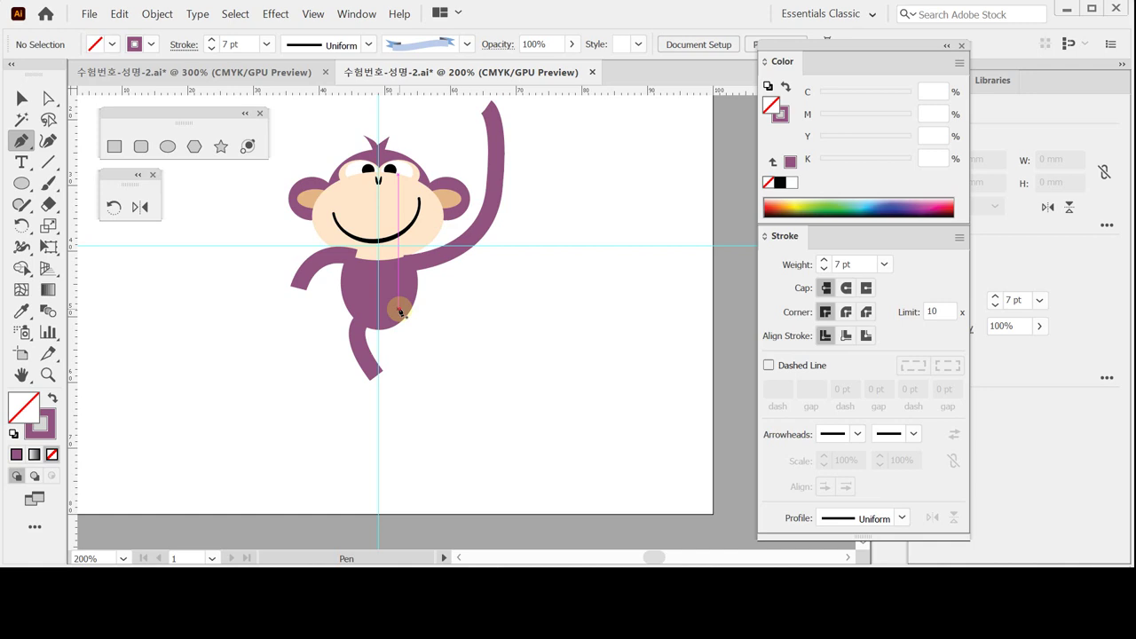
Step: Draw the right leg as a curve arching outward and down from the body's lower right side, lengthen its foot end slightly, and deselect it
{"action": "mouse_move", "coordinate": [399, 310]}
{"action": "left_mouse_down"}
{"action": "mouse_move", "coordinate": [452, 330]}
{"action": "mouse_move", "coordinate": [441, 360]}
{"action": "mouse_move", "coordinate": [452, 423]}
{"action": "left_mouse_up"}
{"action": "left_click", "coordinate": [460, 381], "text": "ctrl"}
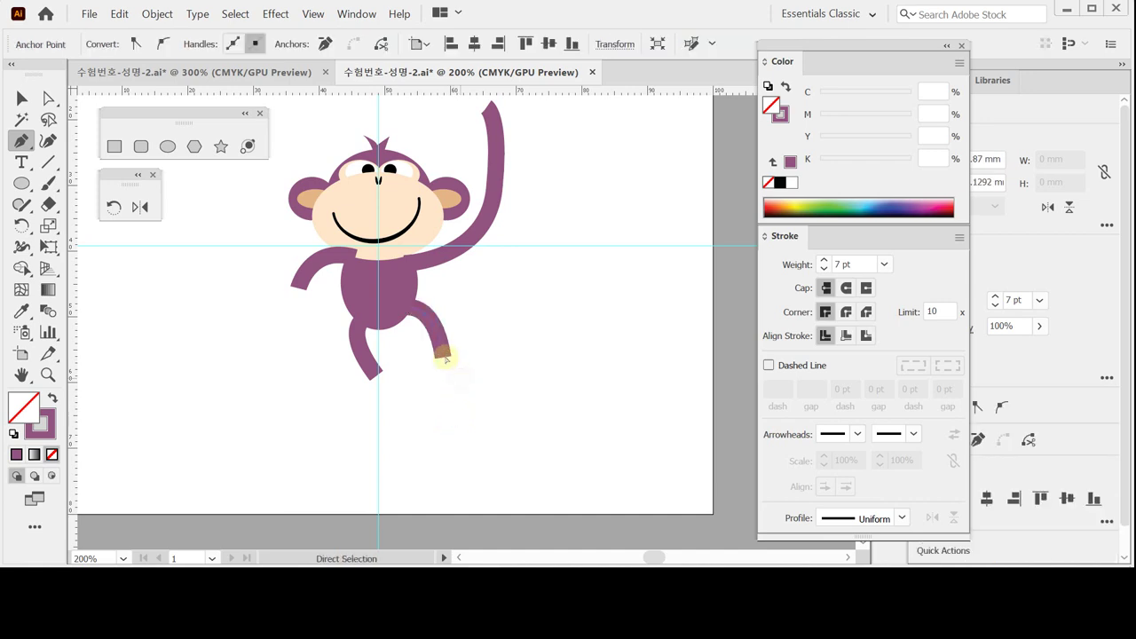
{"action": "left_click", "coordinate": [443, 358], "text": "ctrl"}
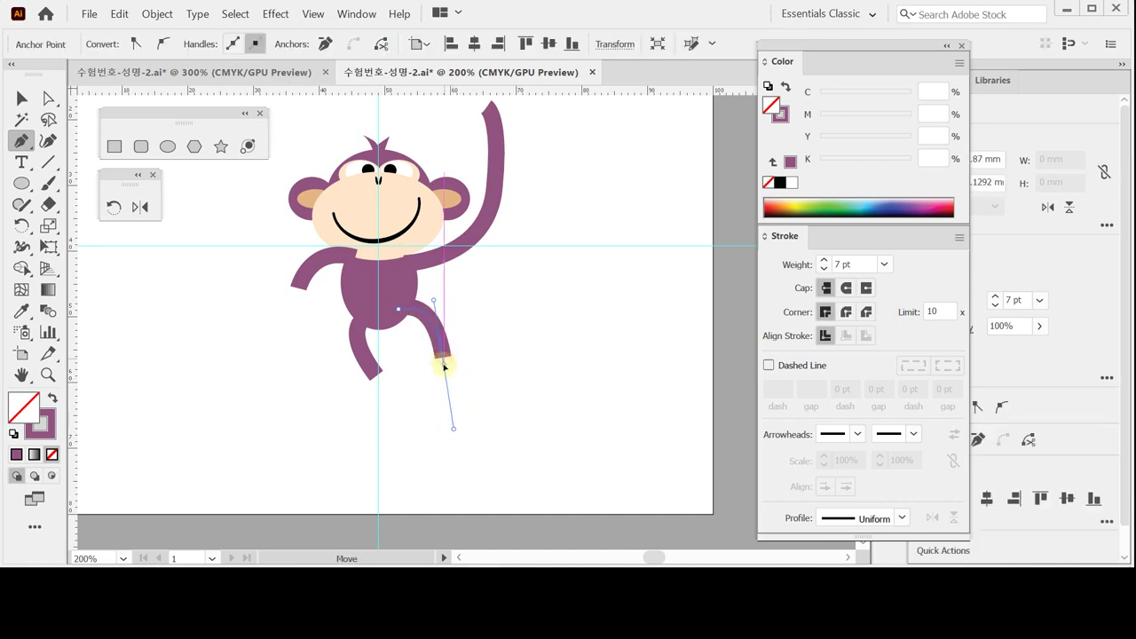
{"action": "left_click", "coordinate": [443, 365]}
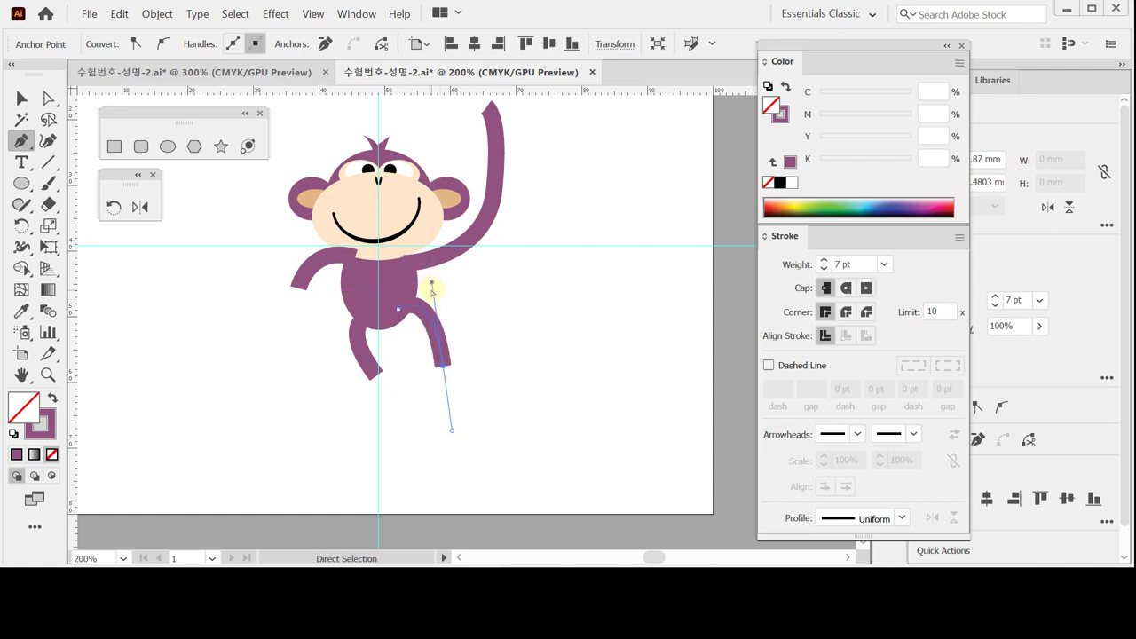
{"action": "key", "text": "s"}
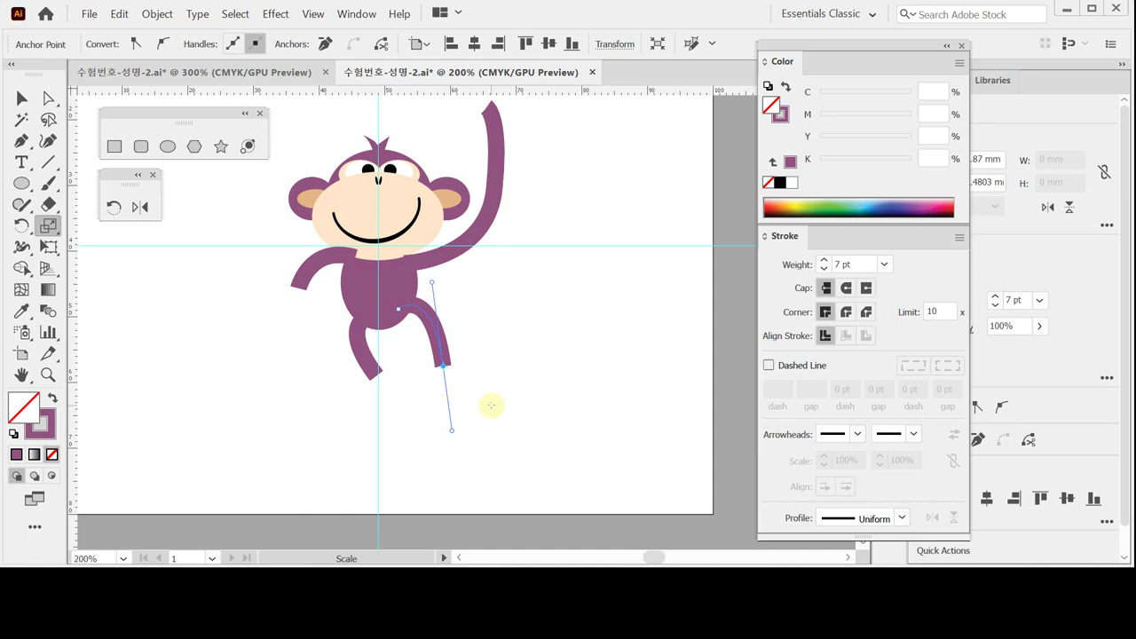
{"action": "left_click", "coordinate": [511, 405], "text": "ctrl"}
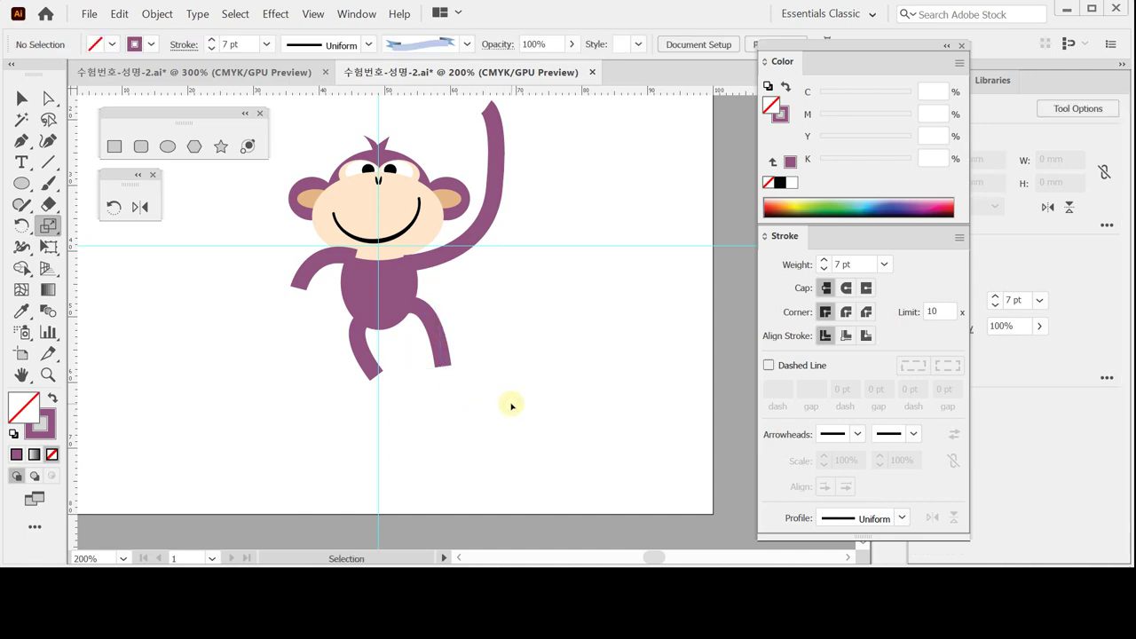
Step: Draw the tail as a purple curve with a curled tip left of the body, sweeping below and ending inside the lower body
{"action": "left_click", "coordinate": [431, 398]}
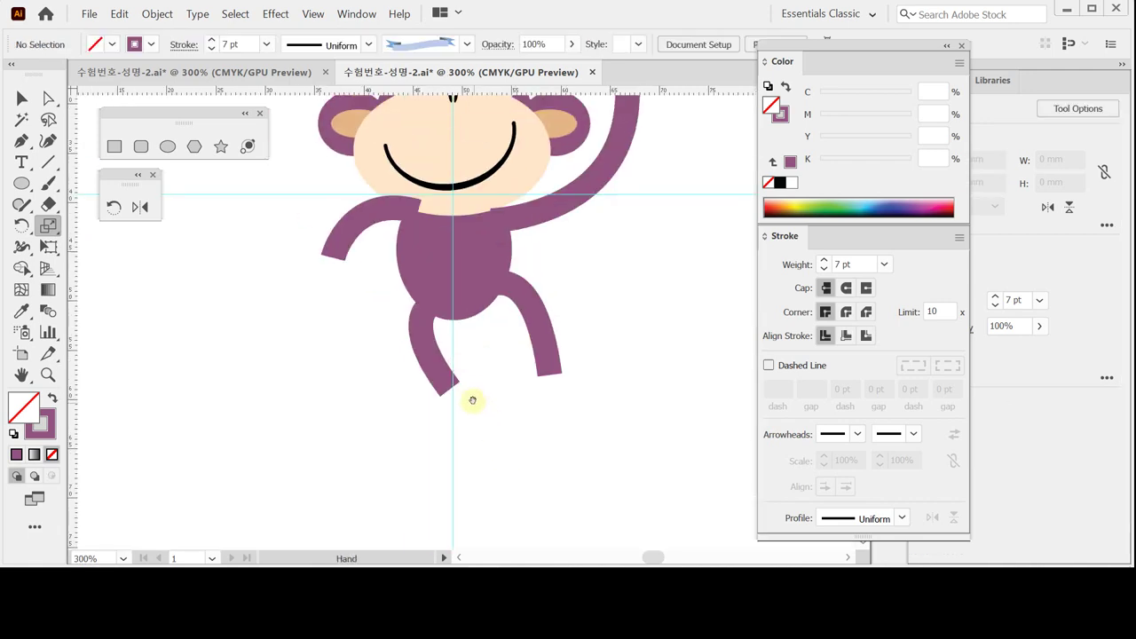
{"action": "left_click_drag", "start_coordinate": [471, 399], "coordinate": [472, 428]}
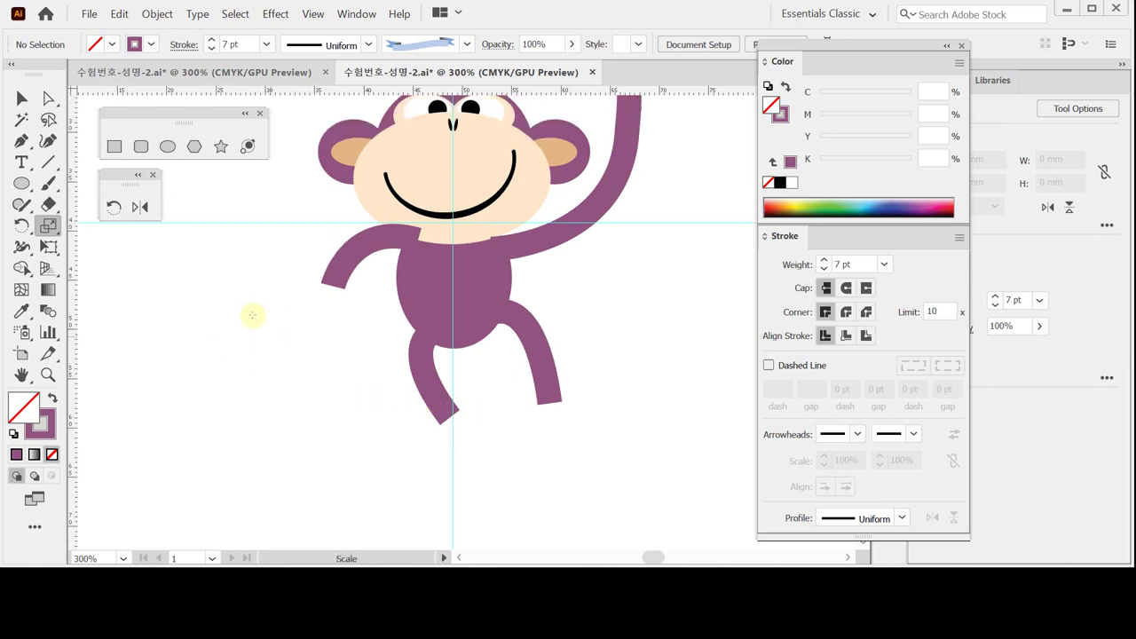
{"action": "key", "text": "p"}
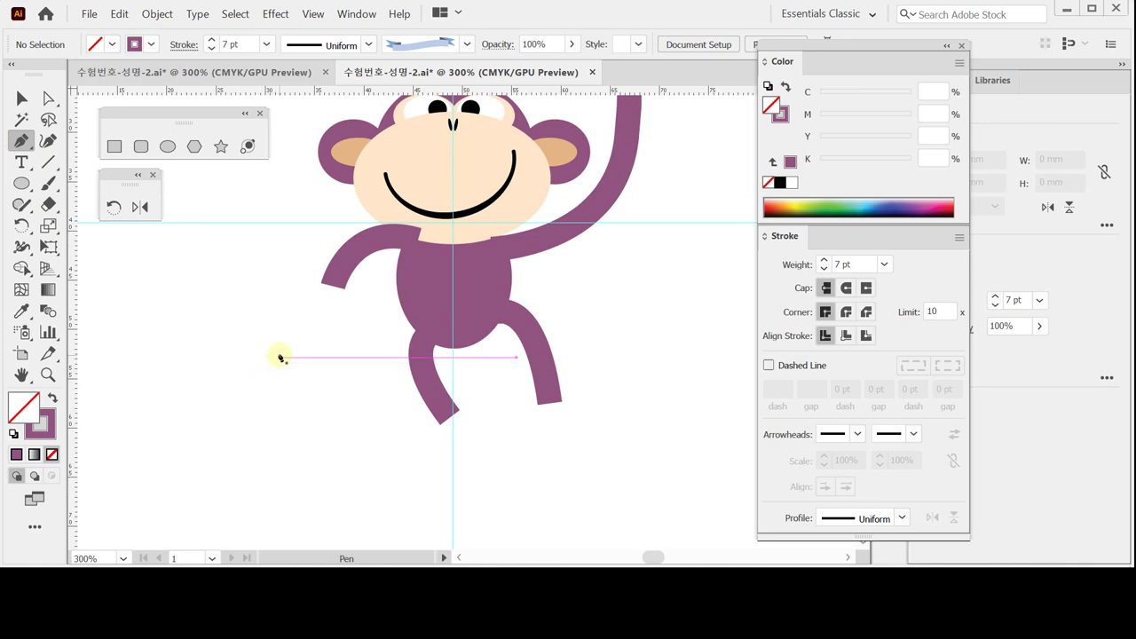
{"action": "left_click", "coordinate": [263, 325]}
{"action": "left_click_drag", "start_coordinate": [264, 325], "coordinate": [248, 325]}
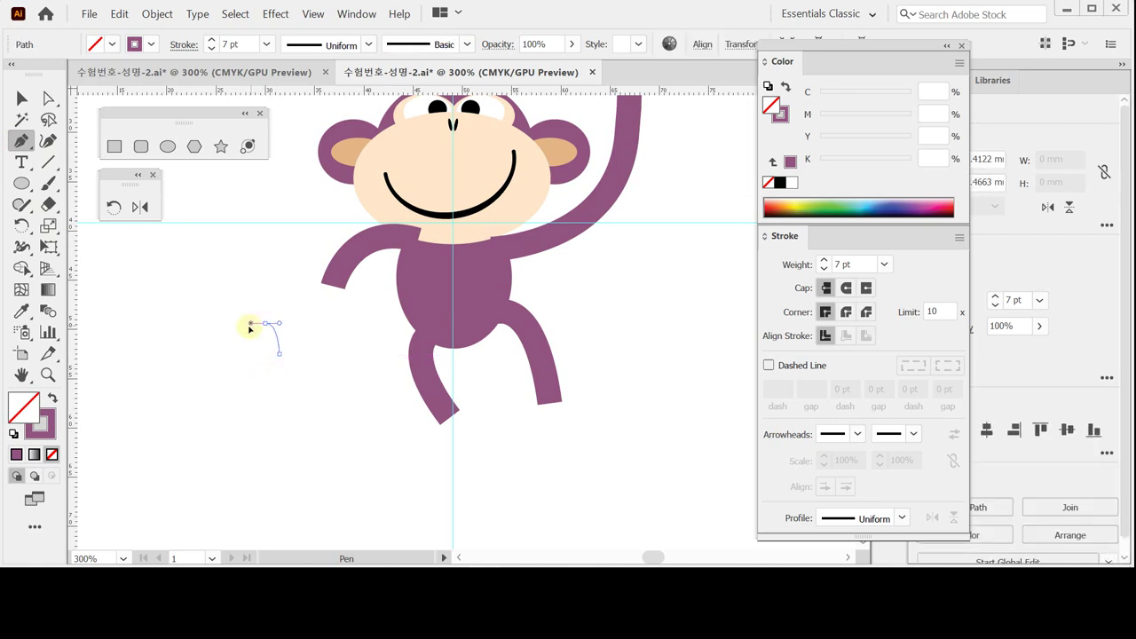
{"action": "left_click", "coordinate": [279, 354]}
{"action": "left_click_drag", "start_coordinate": [261, 374], "coordinate": [274, 388]}
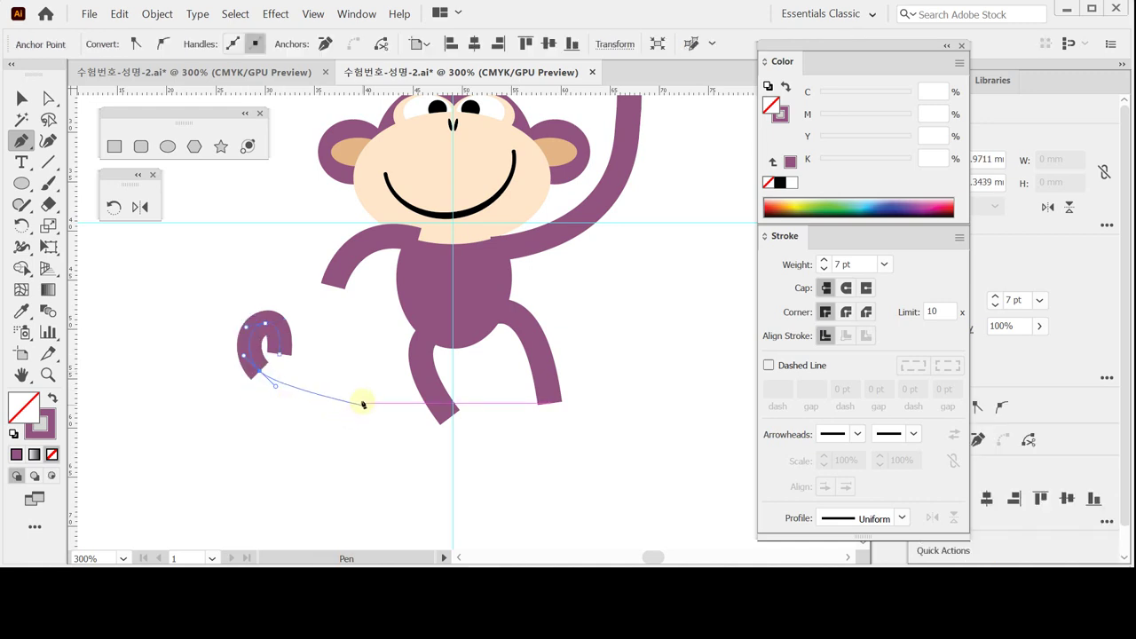
{"action": "left_click_drag", "start_coordinate": [358, 399], "coordinate": [404, 383]}
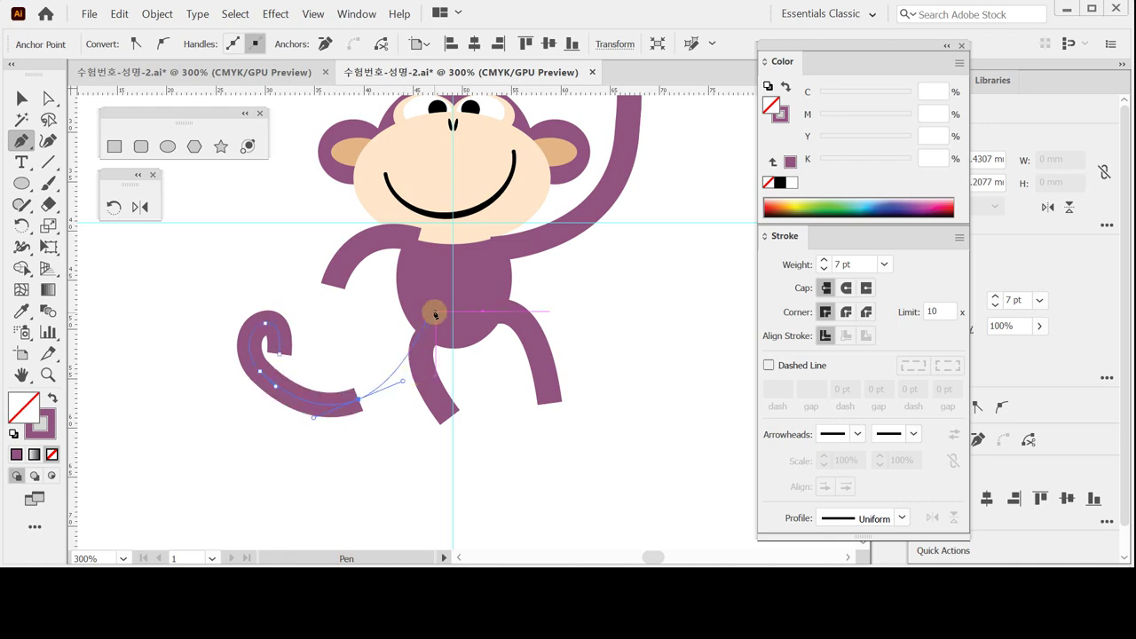
{"action": "left_click", "coordinate": [434, 313]}
{"action": "left_click", "coordinate": [434, 312]}
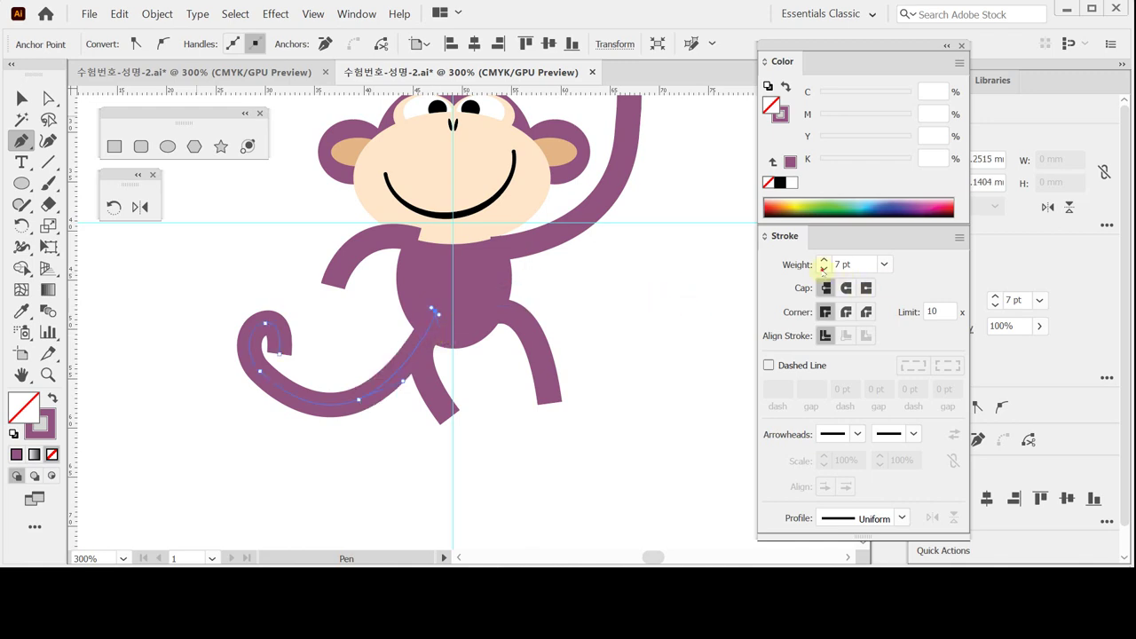
Step: Set the tail's stroke weight to 5 pt and give it round caps
{"action": "left_click", "coordinate": [823, 269]}
{"action": "left_click", "coordinate": [823, 268]}
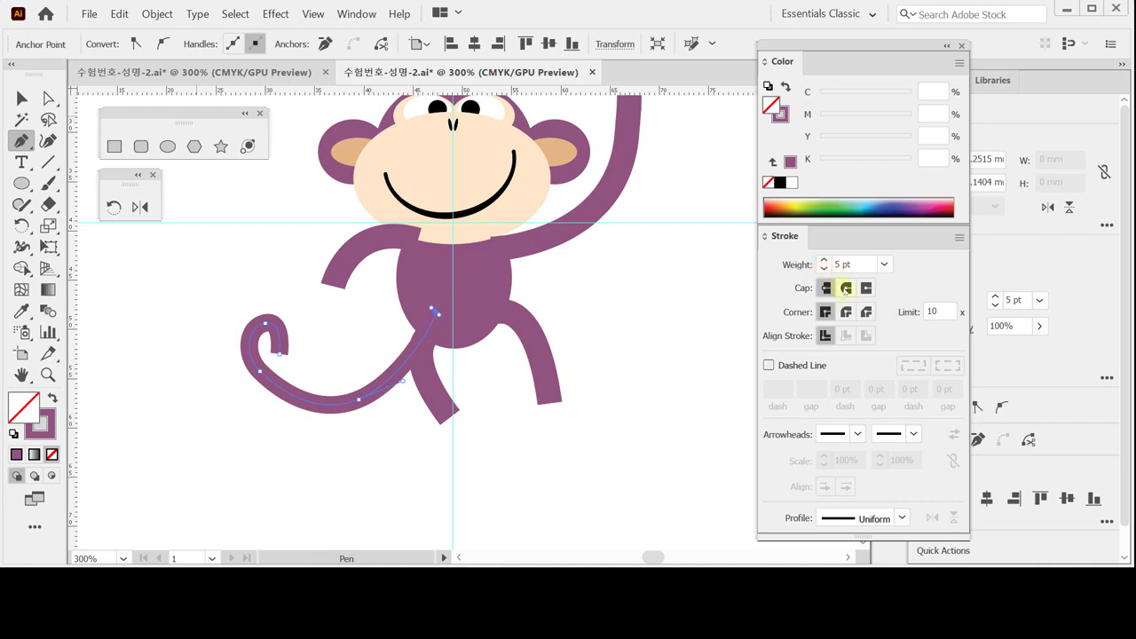
{"action": "left_click", "coordinate": [845, 288]}
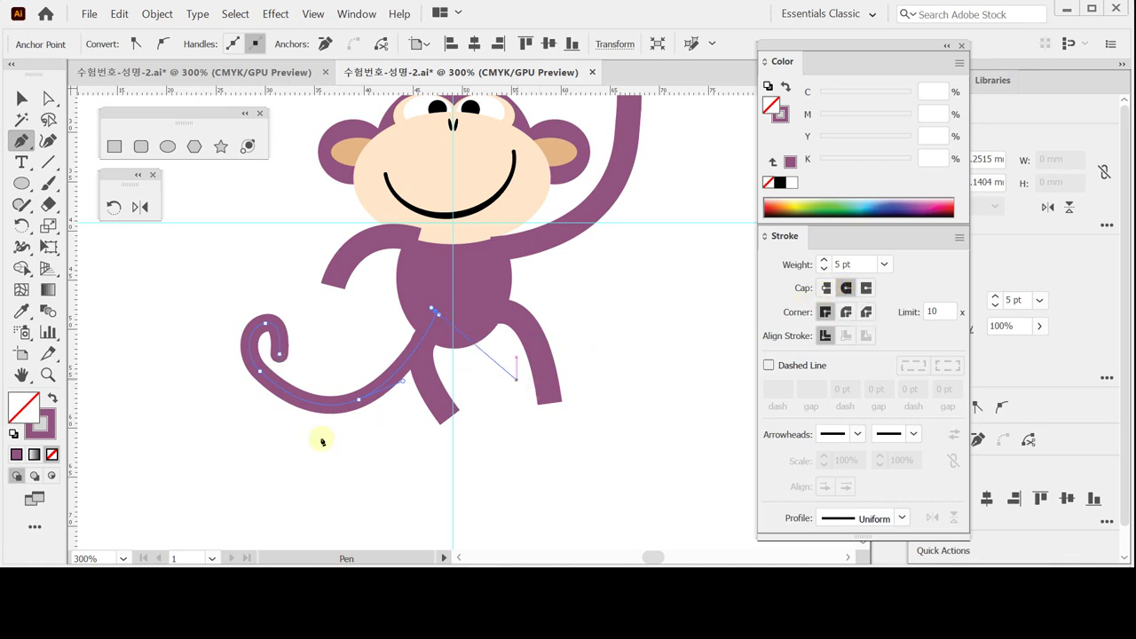
Step: Smooth the tail by moving its lowest anchor slightly left and down and adjusting the direction handles along the lower bend and curled tip
{"action": "left_click", "coordinate": [361, 406], "text": "ctrl"}
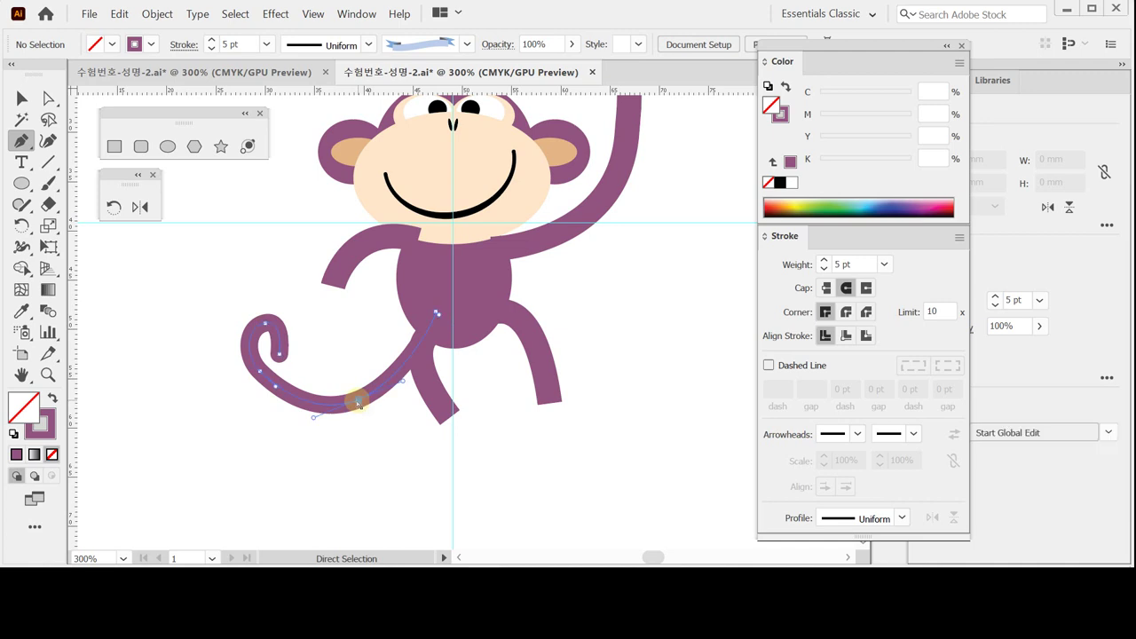
{"action": "left_click", "coordinate": [351, 408], "text": "ctrl"}
{"action": "left_click_drag", "start_coordinate": [351, 408], "coordinate": [356, 401]}
{"action": "key", "text": "ctrl+z"}
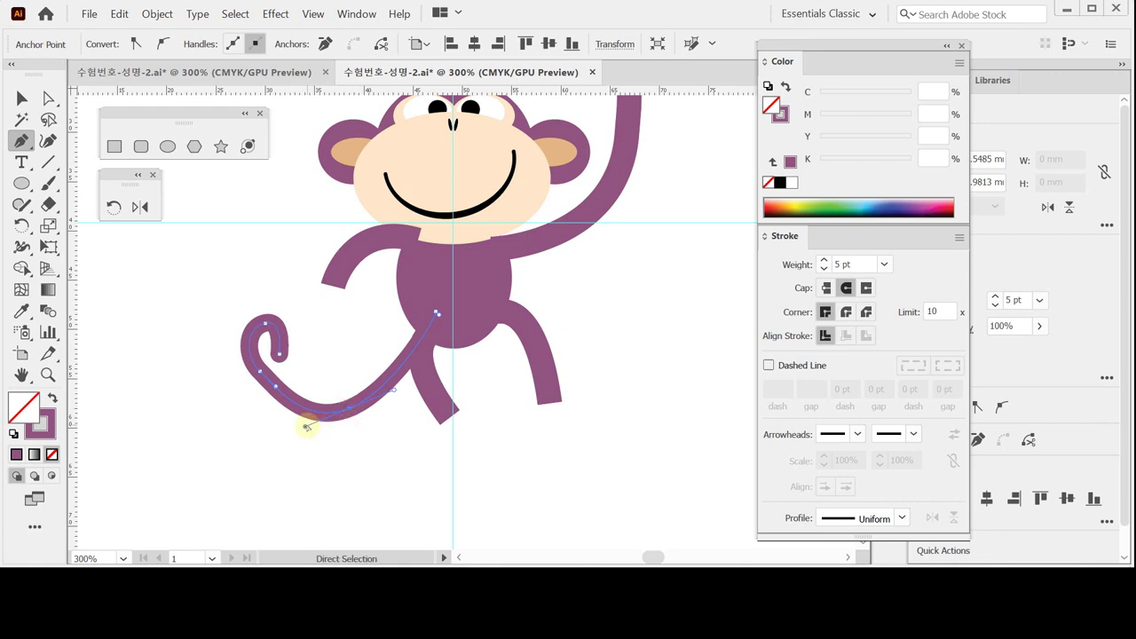
{"action": "left_click_drag", "start_coordinate": [307, 426], "coordinate": [301, 421]}
{"action": "left_click", "coordinate": [262, 376]}
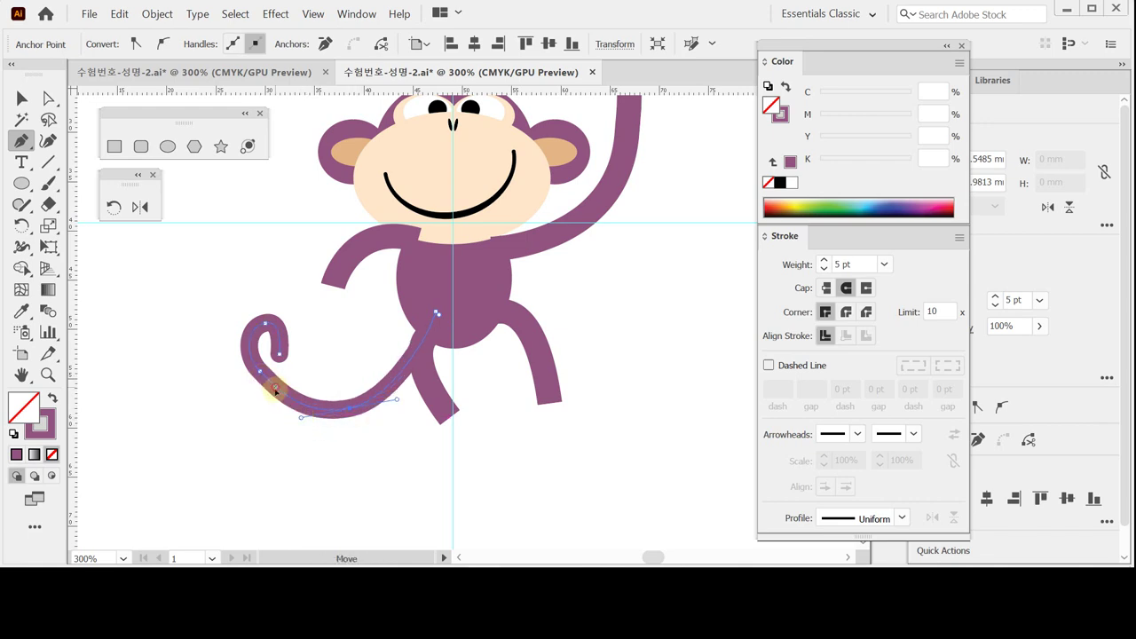
{"action": "left_click_drag", "start_coordinate": [266, 381], "coordinate": [290, 417]}
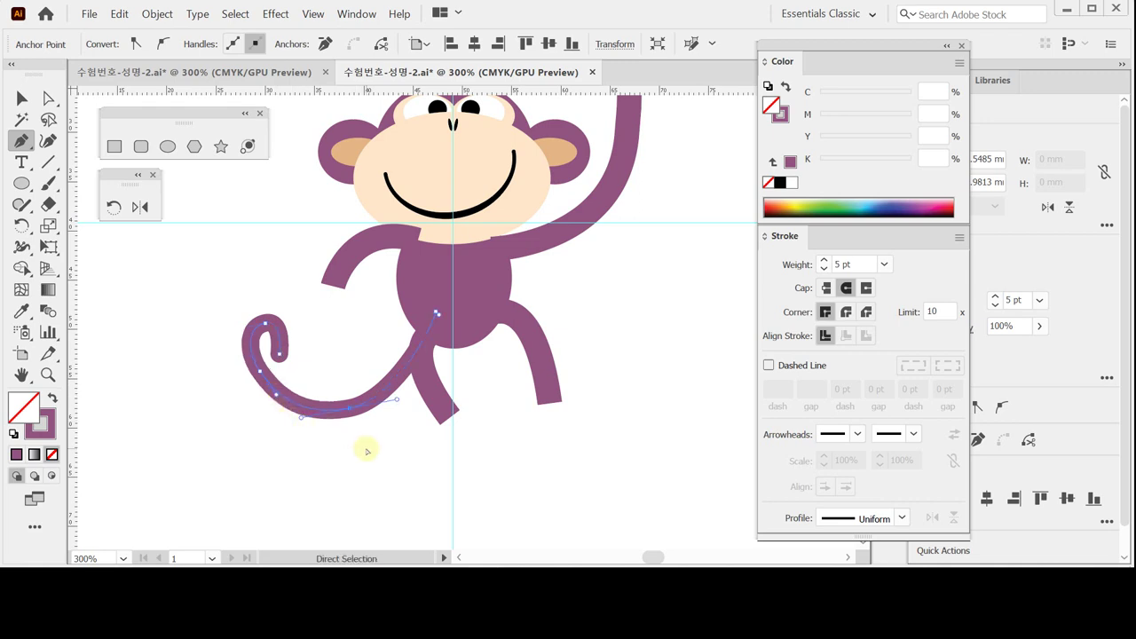
{"action": "left_click", "coordinate": [280, 355]}
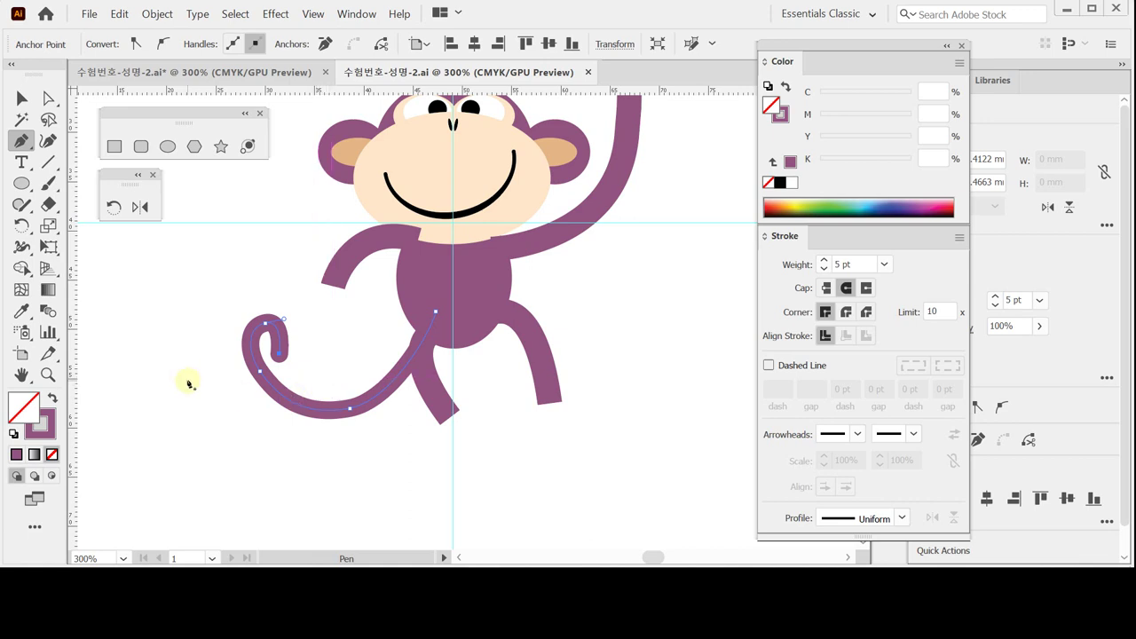
Step: Convert the strokes of the monkey's arms, legs and tail to outlines, with the body ellipse included in the selection
{"action": "left_click", "coordinate": [21, 98]}
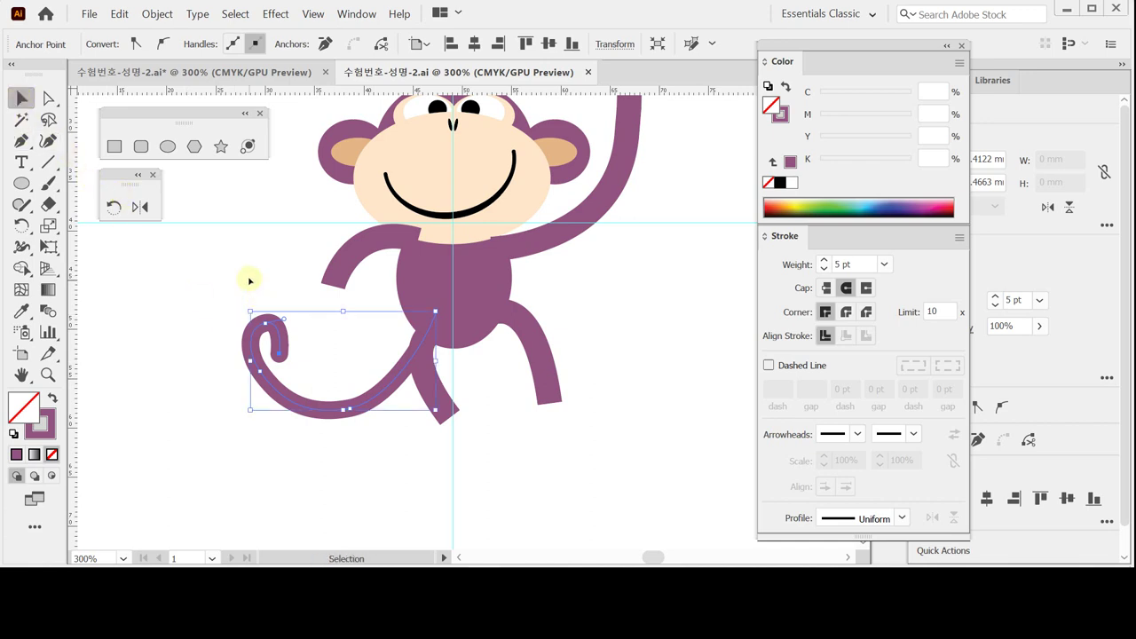
{"action": "left_click_drag", "start_coordinate": [259, 264], "coordinate": [597, 423]}
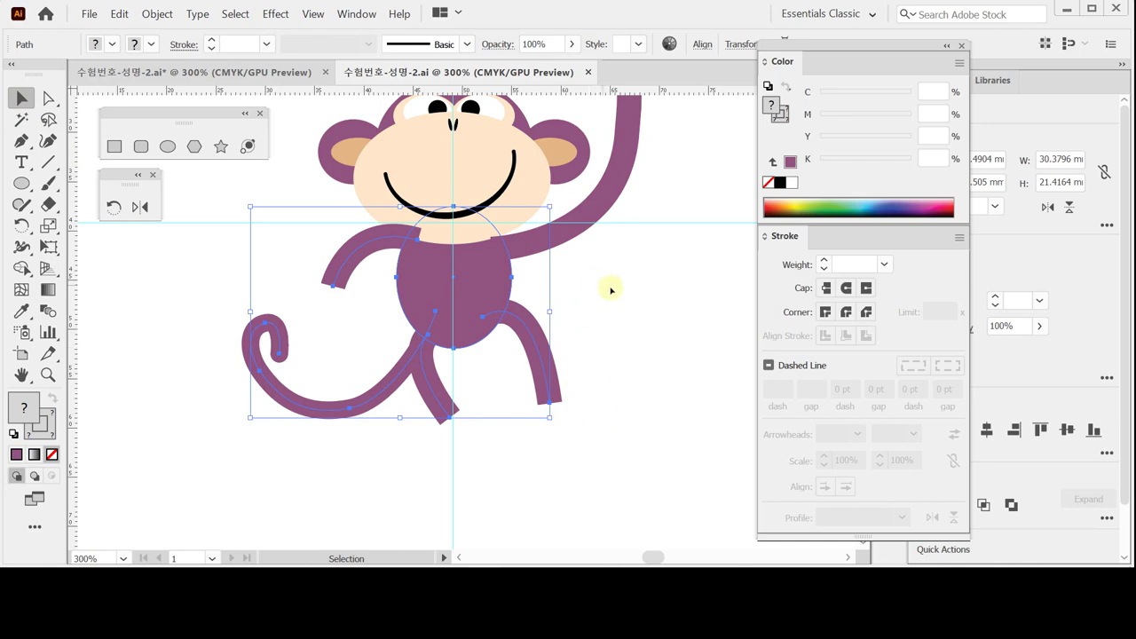
{"action": "left_click_drag", "start_coordinate": [631, 284], "coordinate": [603, 183]}
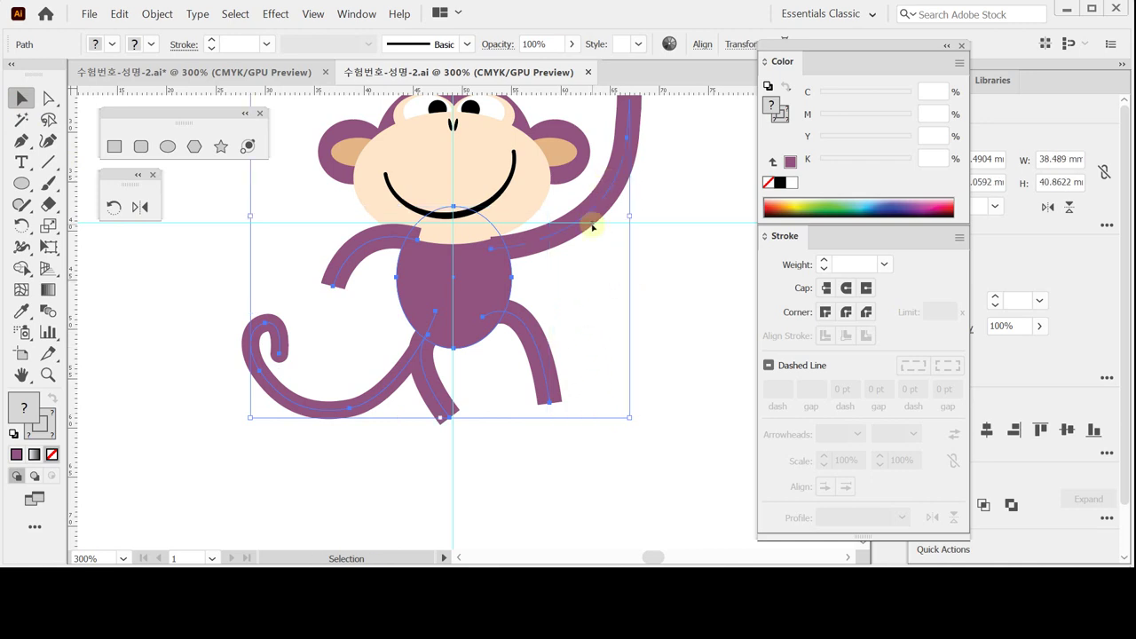
{"action": "left_click", "coordinate": [157, 14]}
{"action": "mouse_move", "coordinate": [262, 313]}
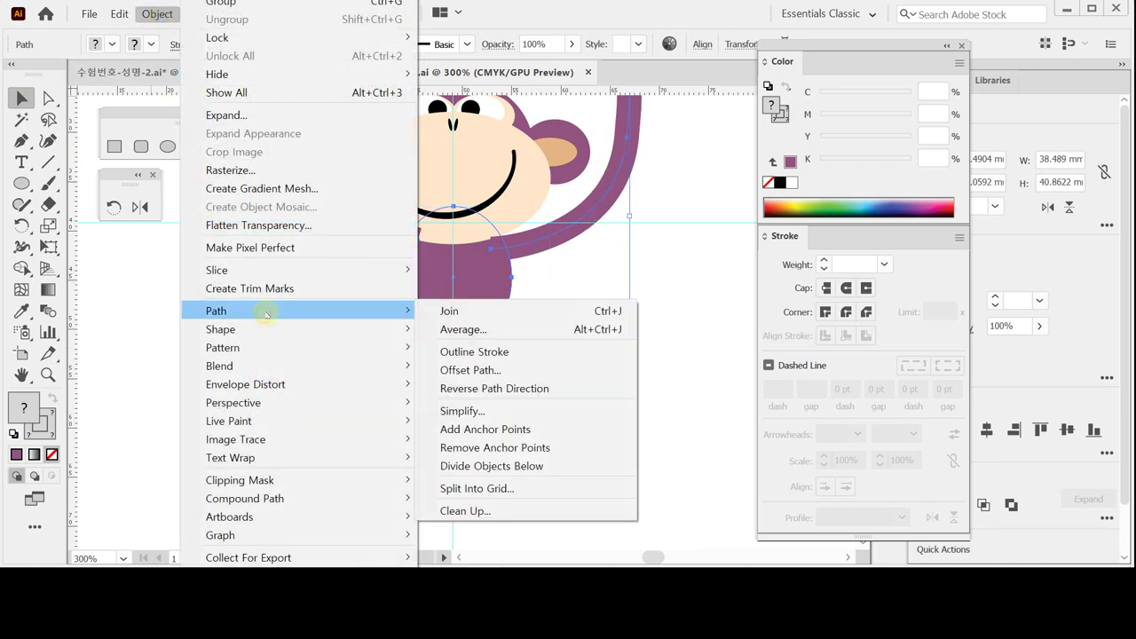
{"action": "left_click", "coordinate": [513, 354]}
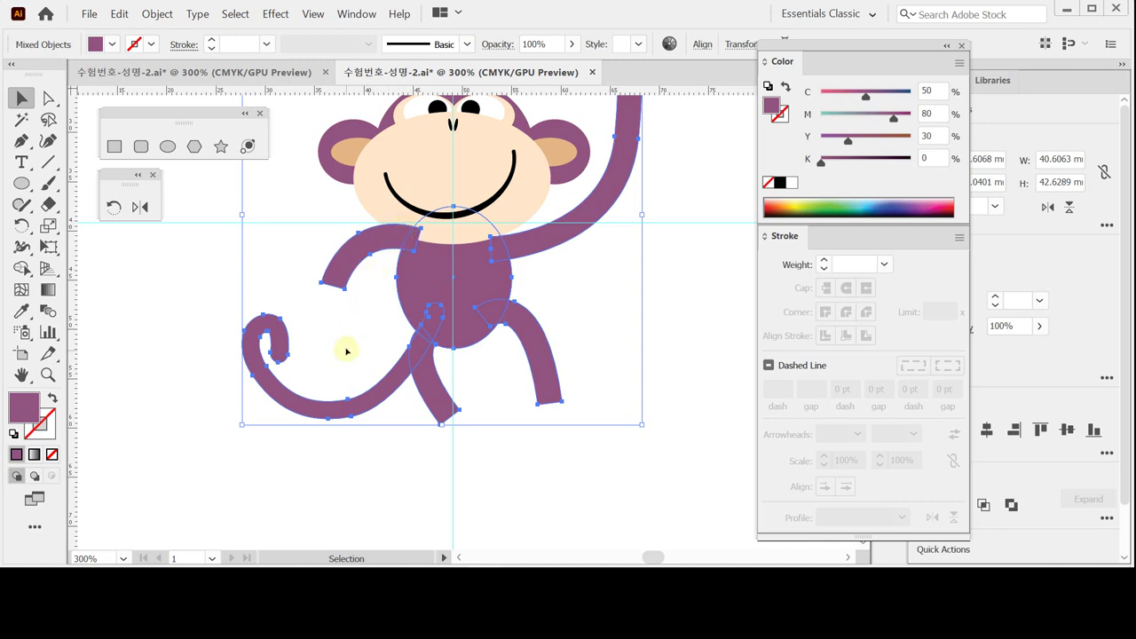
Step: Send the body, outlined limbs and tail to the back, behind the monkey's head, and deselect them
{"action": "right_click", "coordinate": [445, 280]}
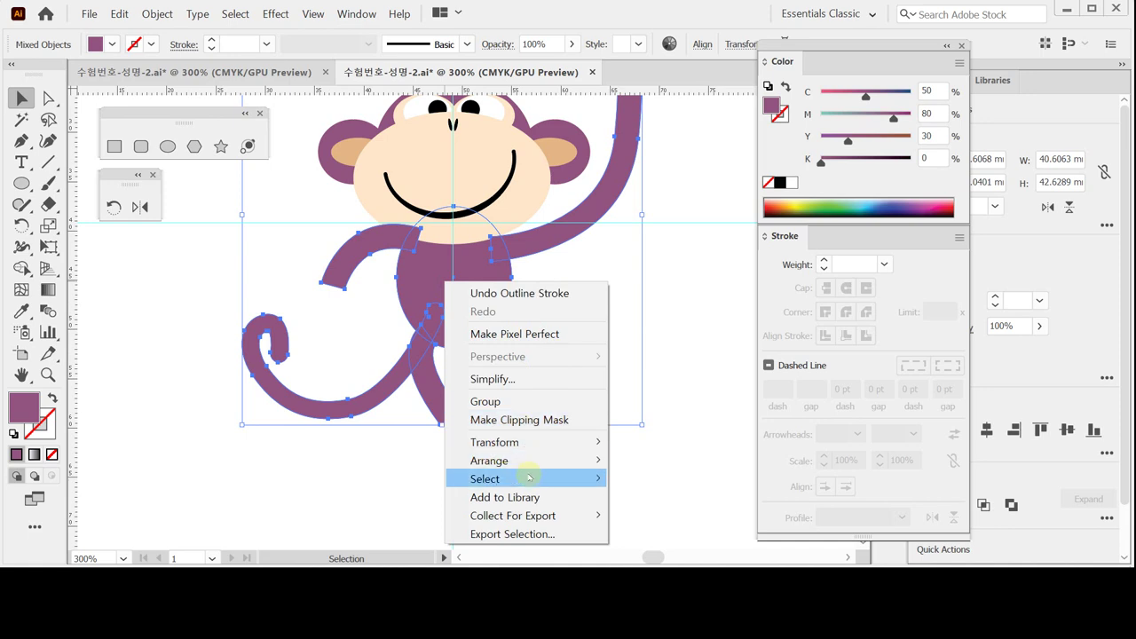
{"action": "mouse_move", "coordinate": [527, 460]}
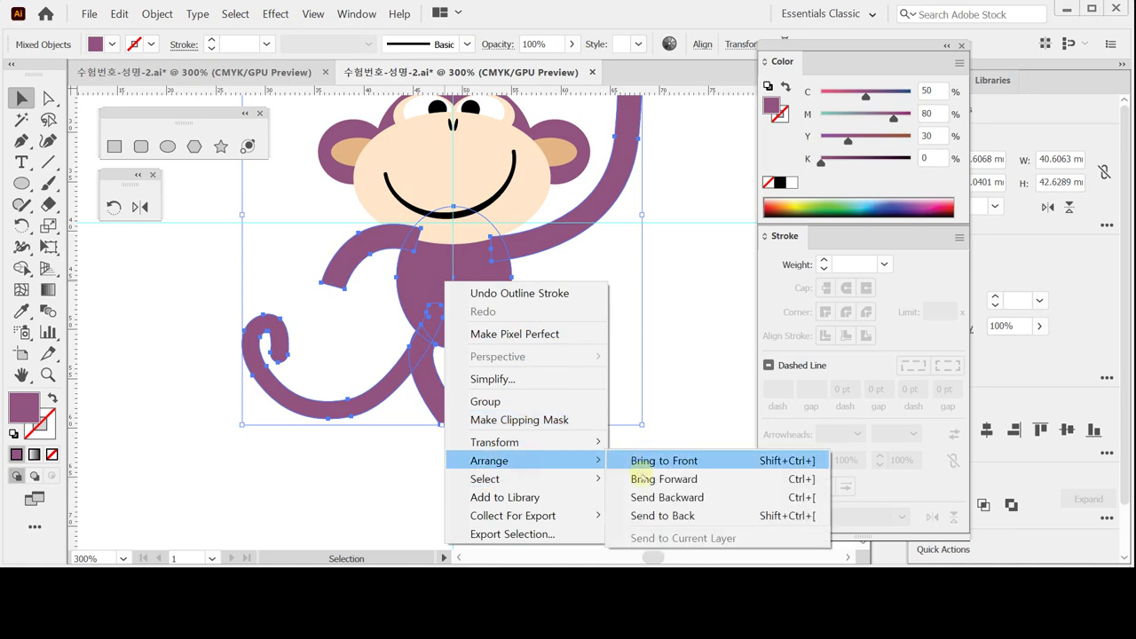
{"action": "left_click", "coordinate": [643, 518]}
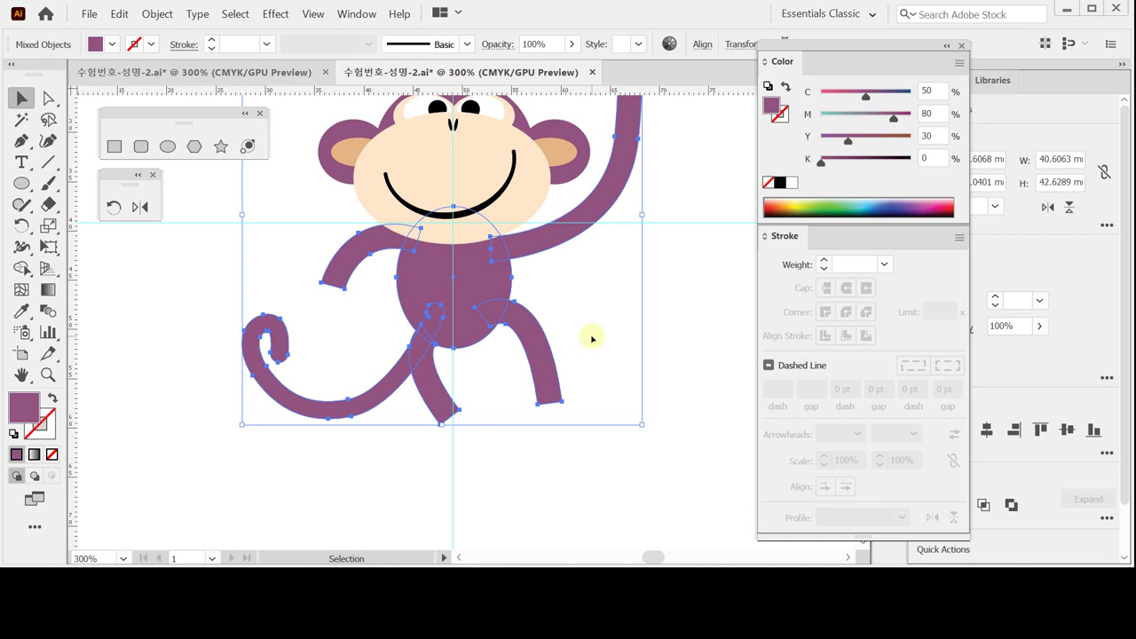
{"action": "left_click", "coordinate": [631, 371]}
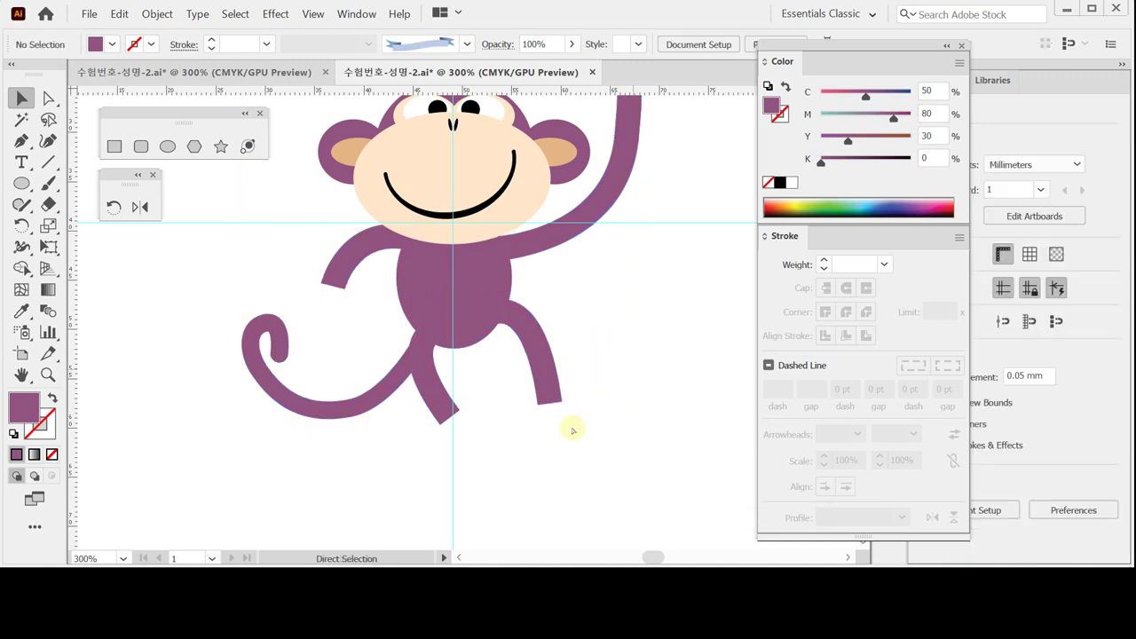
{"action": "key", "text": "v"}
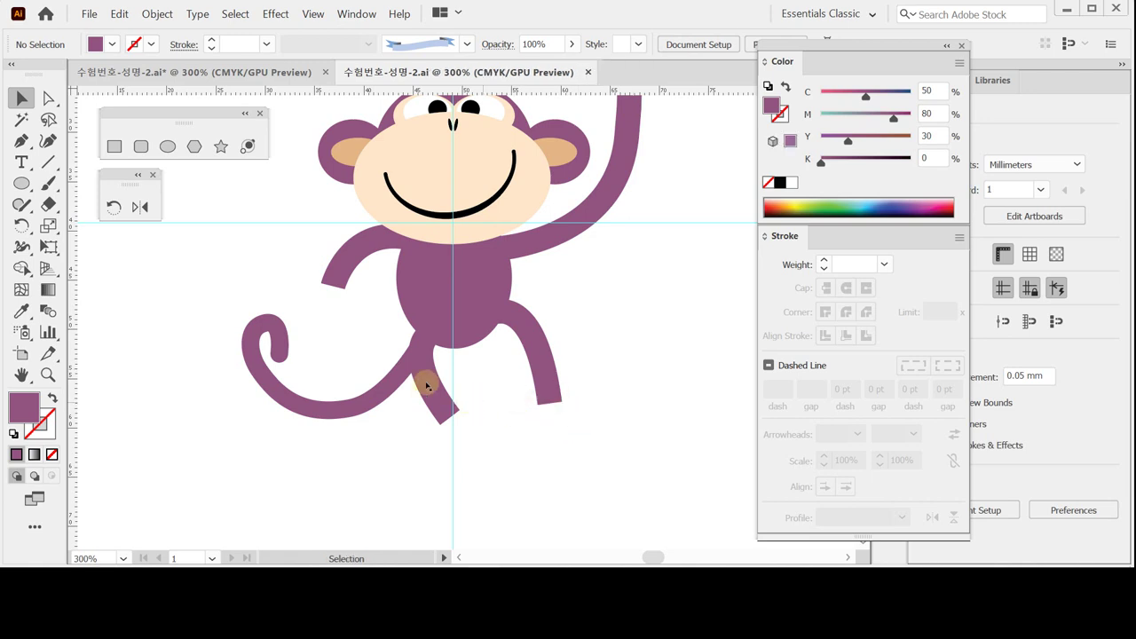
Step: Start a rounded rectangle with exact dimensions just beside the open end of the monkey's lowered arm
{"action": "left_click_drag", "start_coordinate": [456, 332], "coordinate": [459, 375]}
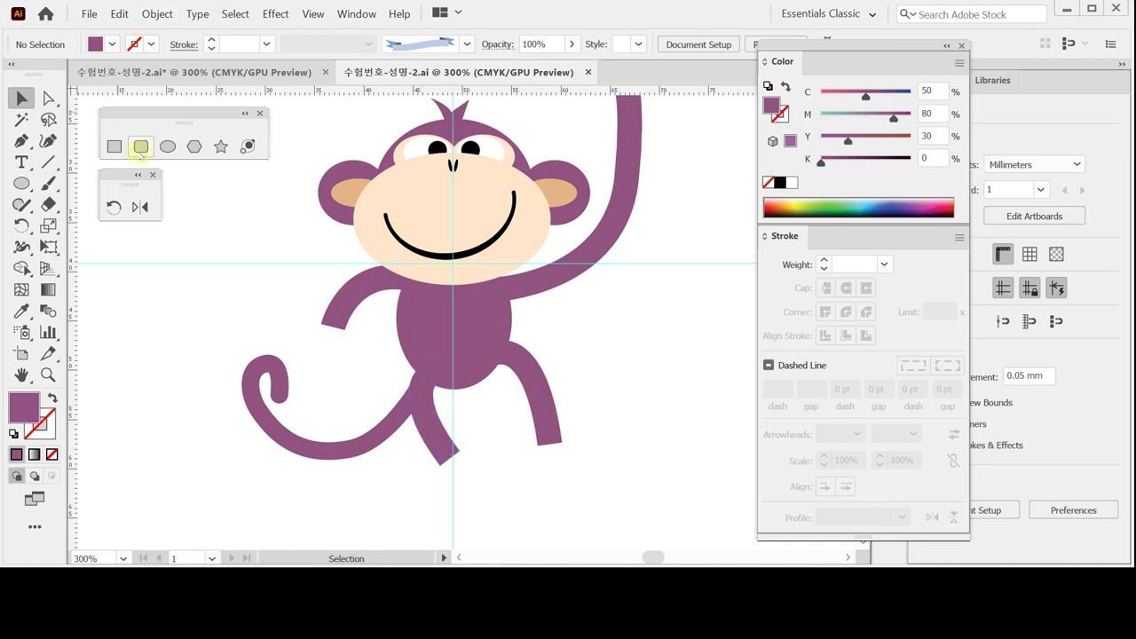
{"action": "left_click", "coordinate": [140, 148]}
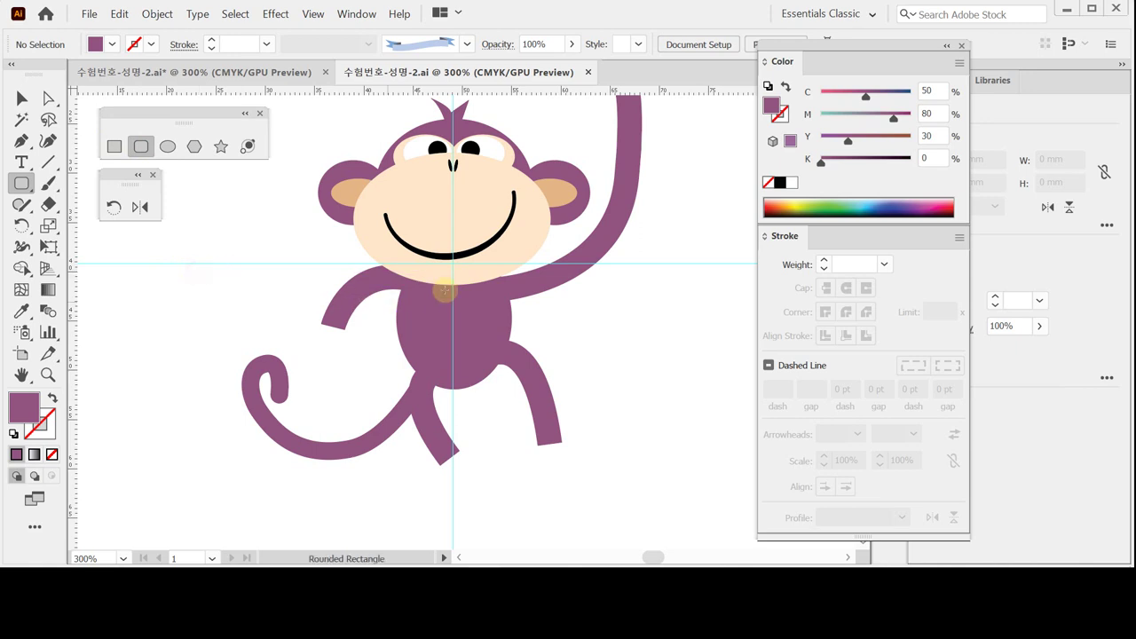
{"action": "scroll", "coordinate": [376, 355], "scroll_direction": "up", "scroll_amount": 3}
{"action": "scroll", "coordinate": [375, 355], "scroll_direction": "right", "scroll_amount": 3}
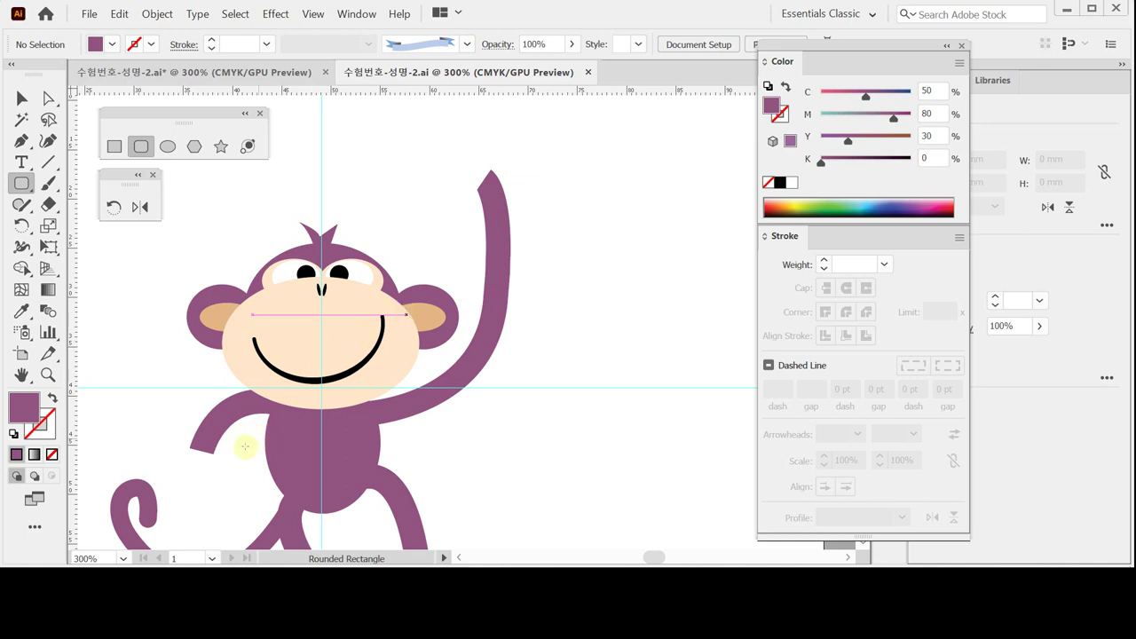
{"action": "left_click", "coordinate": [201, 466], "text": "ctrl"}
{"action": "left_click", "coordinate": [480, 315], "text": "ctrl"}
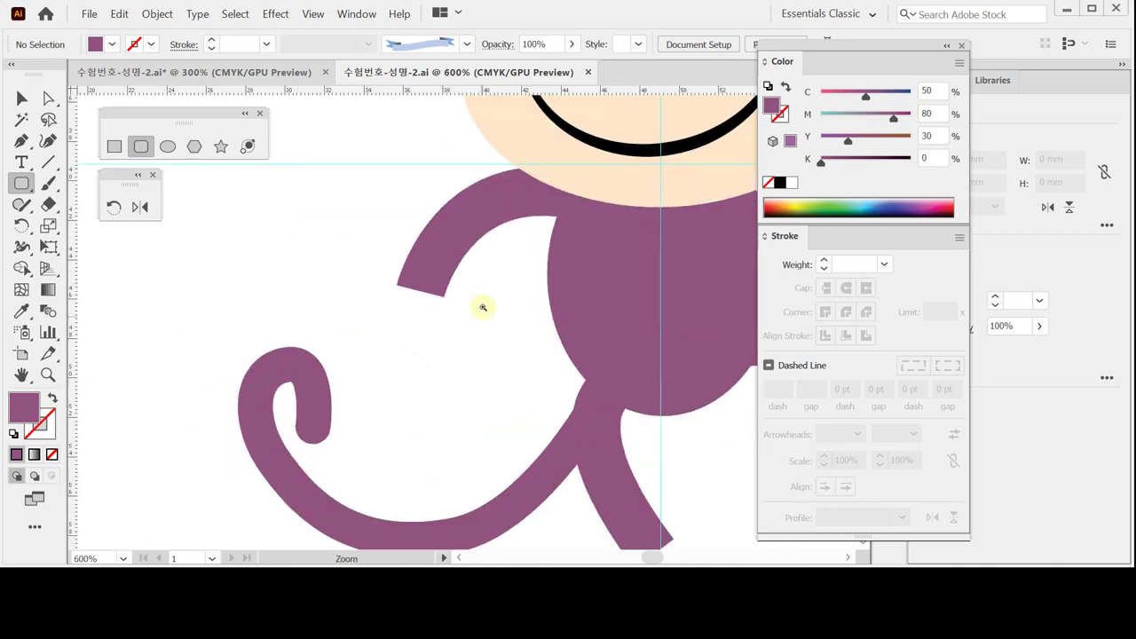
{"action": "left_click", "coordinate": [444, 320], "text": "ctrl"}
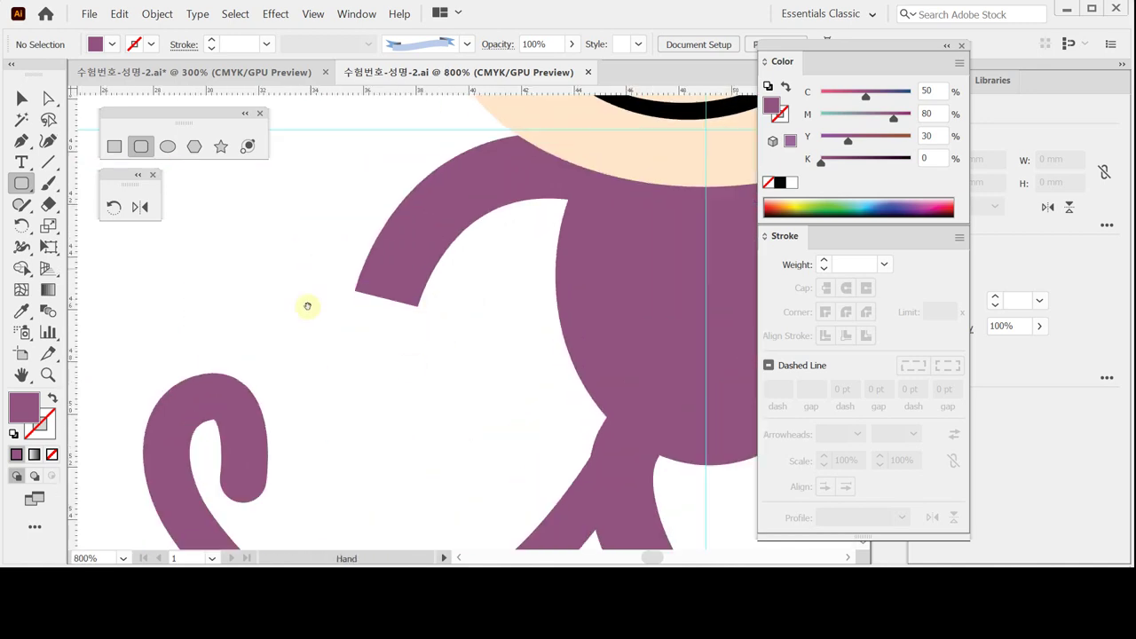
{"action": "left_click", "coordinate": [141, 151]}
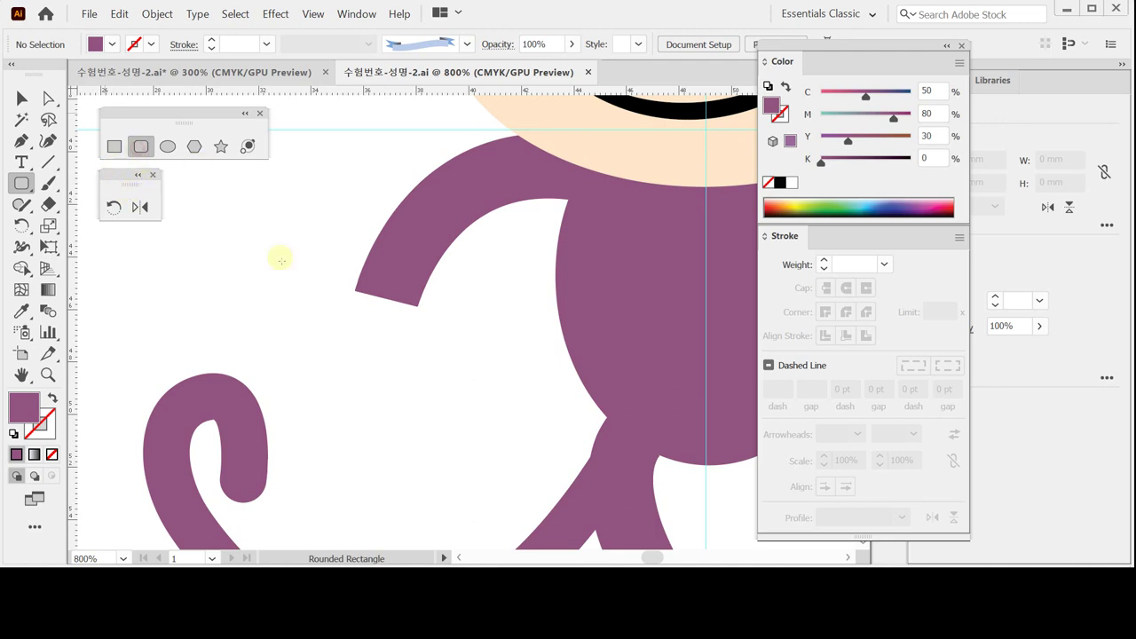
{"action": "left_click", "coordinate": [320, 301]}
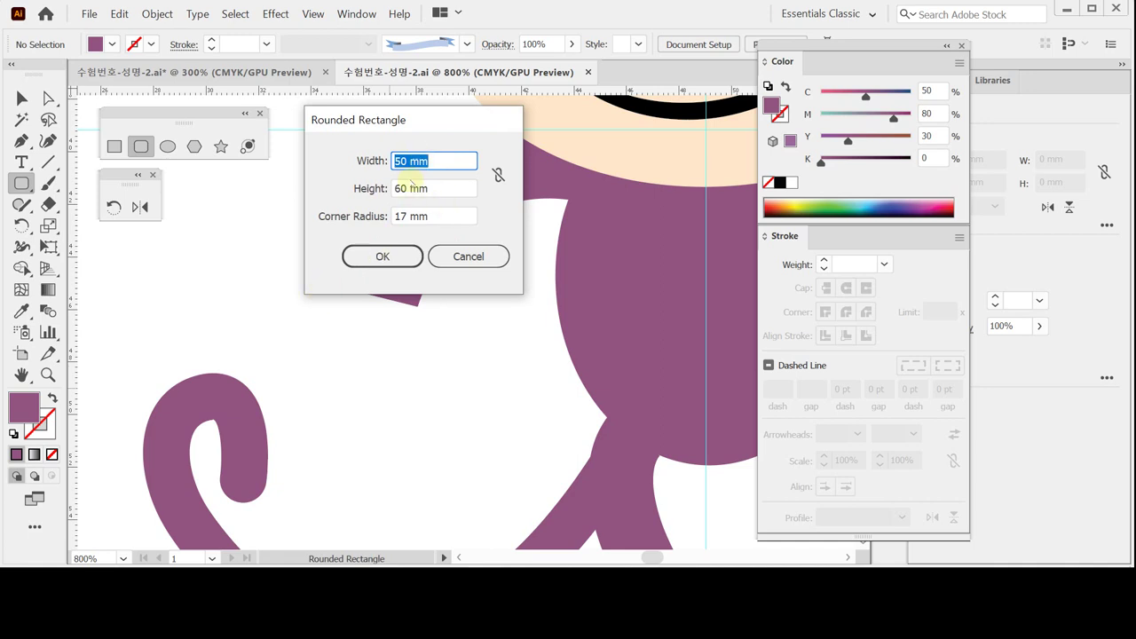
{"action": "type", "text": "1"}
{"action": "left_click", "coordinate": [410, 186]}
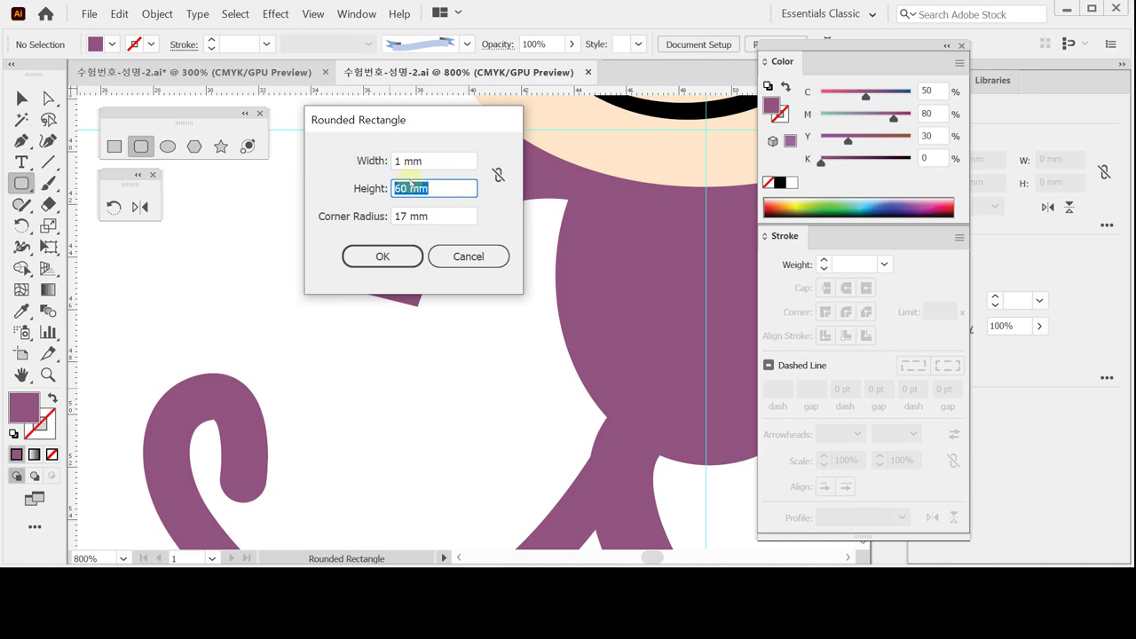
{"action": "type", "text": "5"}
{"action": "key", "text": "Tab"}
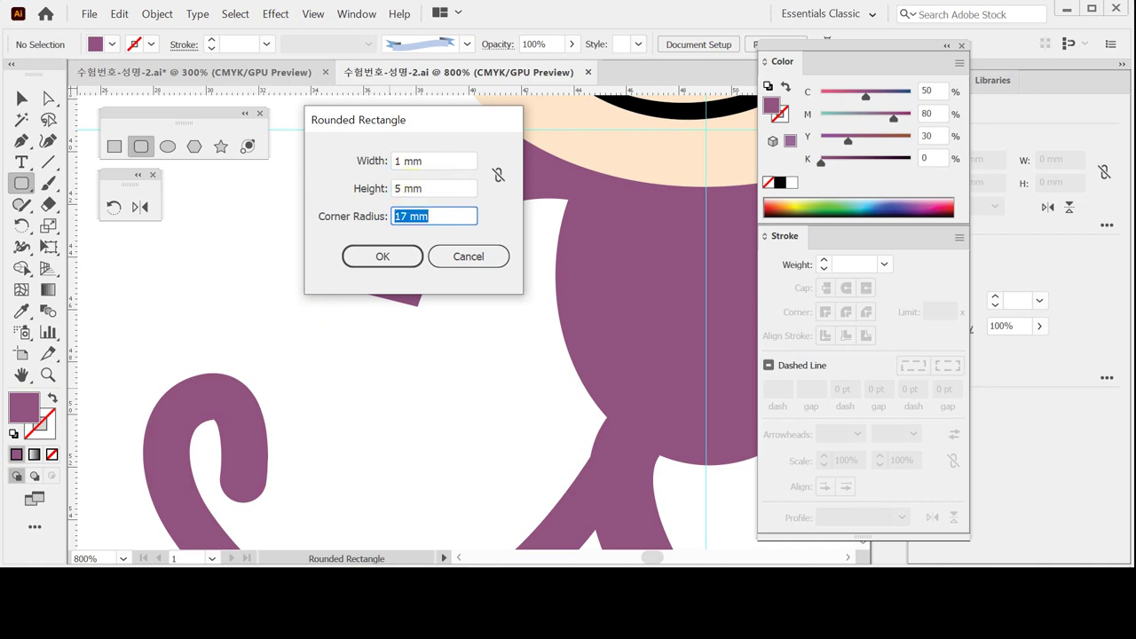
{"action": "type", "text": "3.5"}
{"action": "left_click", "coordinate": [410, 179]}
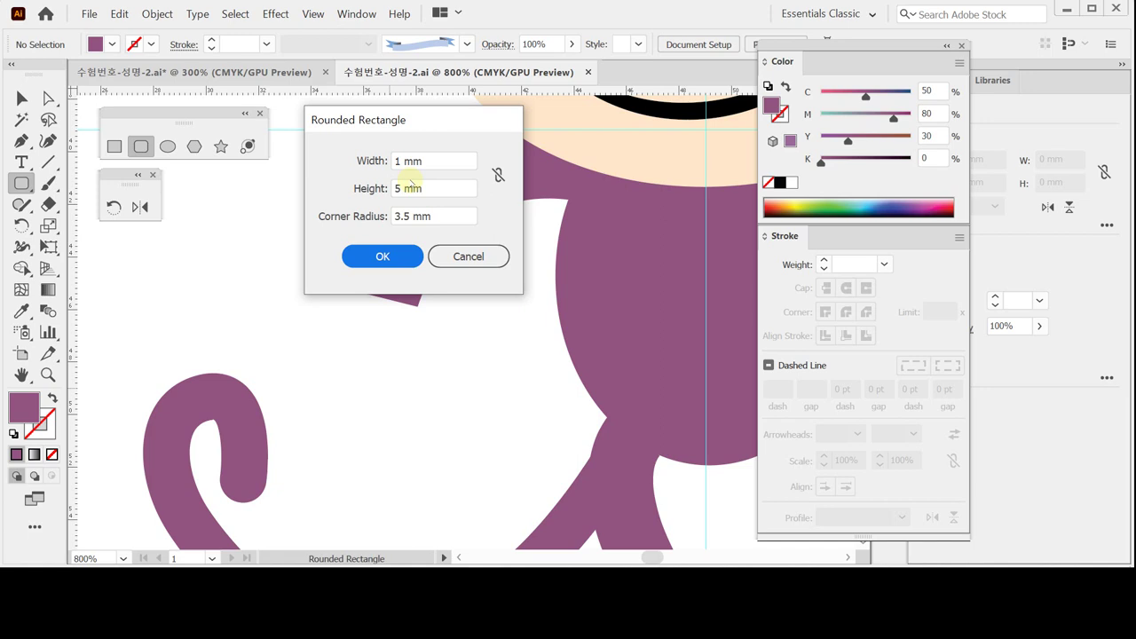
Step: Create the rounded rectangle with a width of 1.5 mm, a height of 3.5 mm and a corner radius of 1 mm
{"action": "left_click", "coordinate": [444, 160]}
{"action": "left_click_drag", "start_coordinate": [443, 161], "coordinate": [322, 158]}
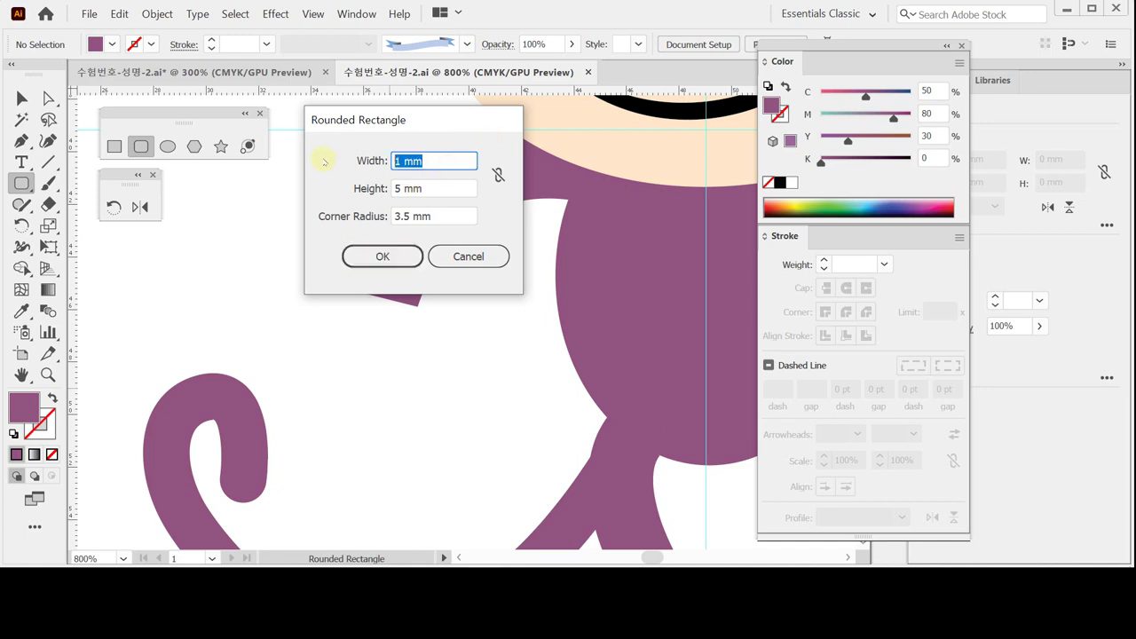
{"action": "type", "text": "1"}
{"action": "type", "text": "5"}
{"action": "key", "text": "Tab"}
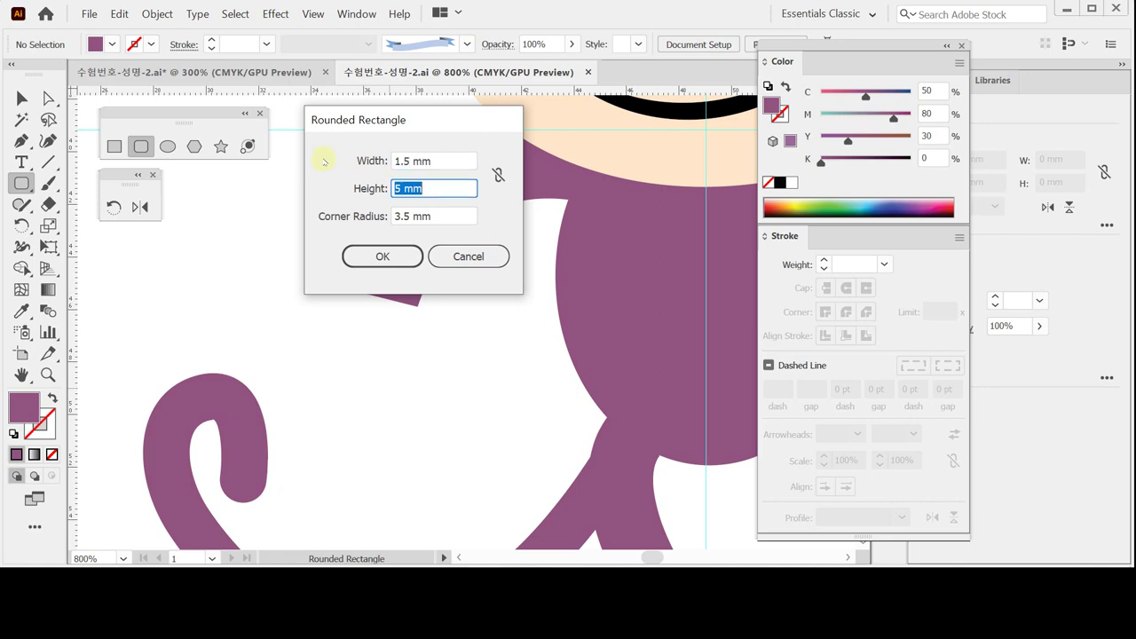
{"action": "type", "text": "3.5"}
{"action": "key", "text": "Tab"}
{"action": "type", "text": "1"}
{"action": "key", "text": "Return"}
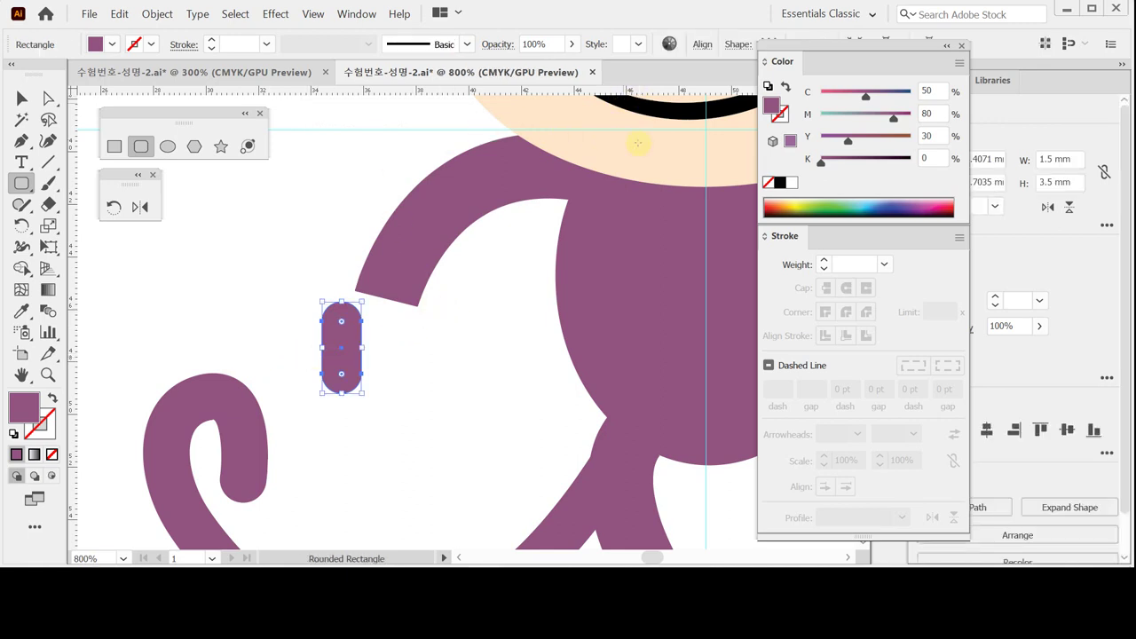
Step: Fill the small rounded rectangle with the tan colour C 10, M 30, Y 50
{"action": "left_click", "coordinate": [927, 91]}
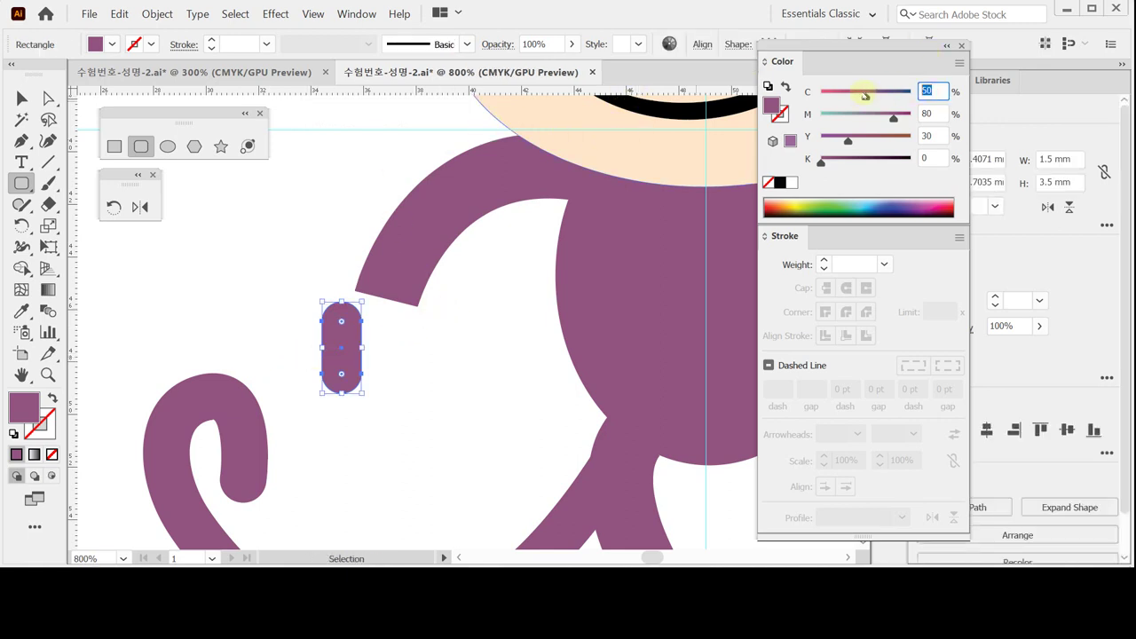
{"action": "type", "text": "10"}
{"action": "key", "text": "Tab"}
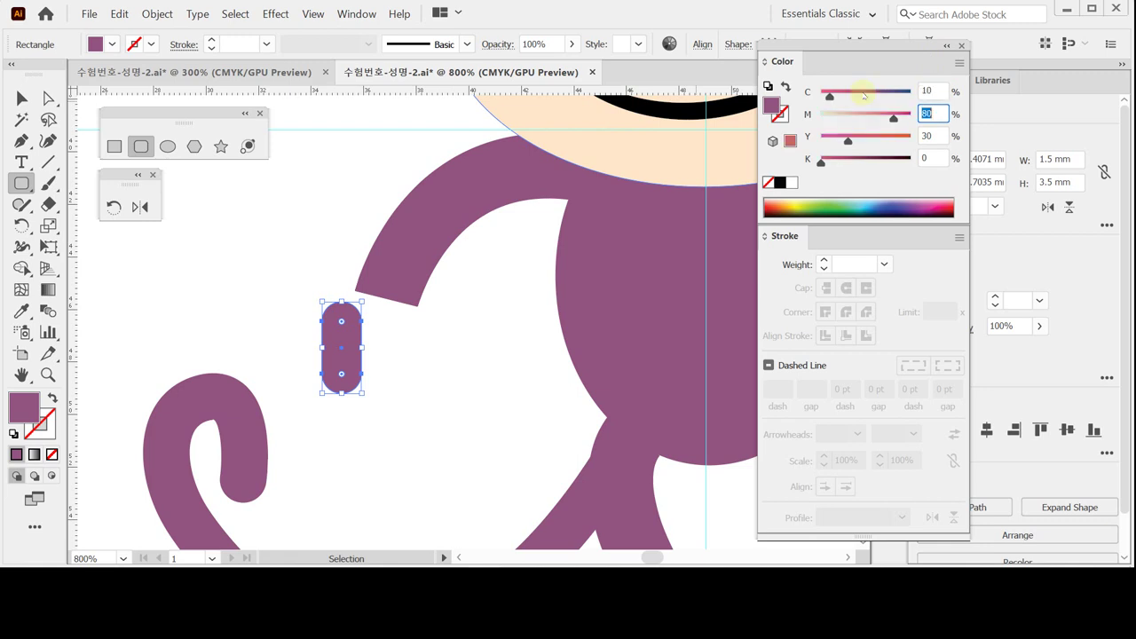
{"action": "type", "text": "30"}
{"action": "key", "text": "Tab"}
{"action": "type", "text": "50"}
{"action": "key", "text": "Tab"}
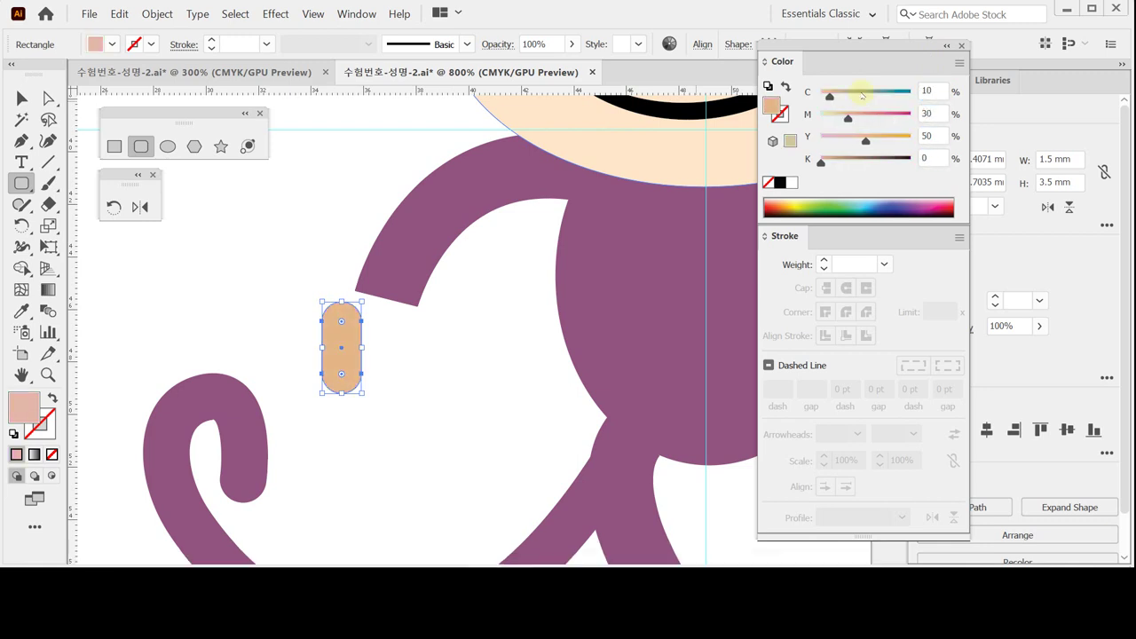
{"action": "key", "text": "Tab"}
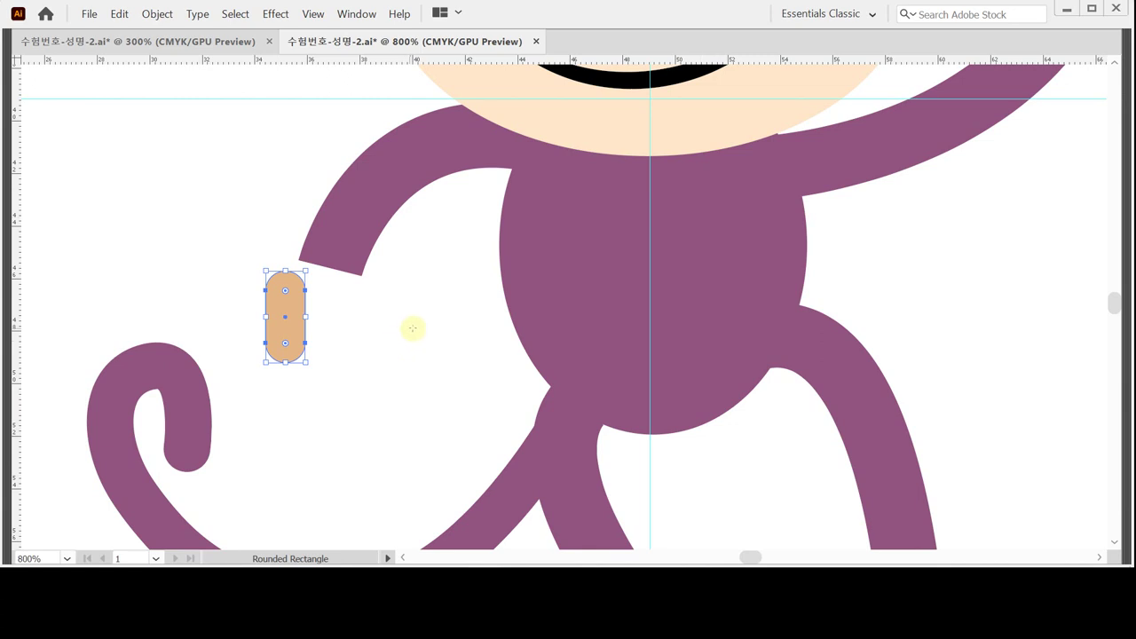
{"action": "key", "text": "Tab"}
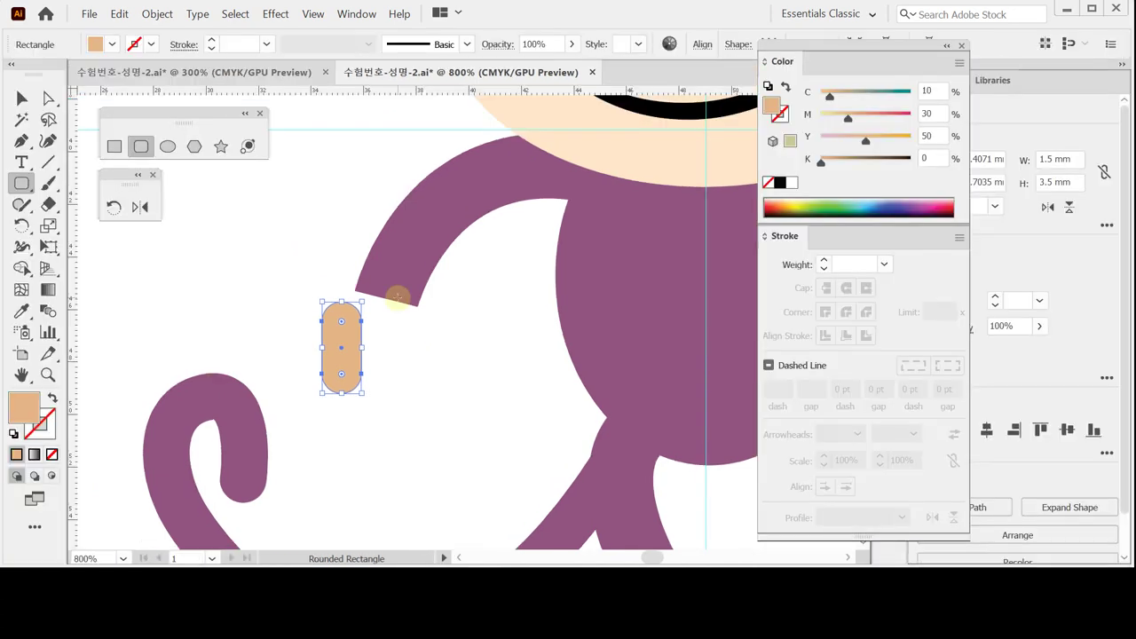
Step: Move the tan rounded rectangle straight up so it touches the outer corner of the lowered arm's end
{"action": "left_click", "coordinate": [21, 98]}
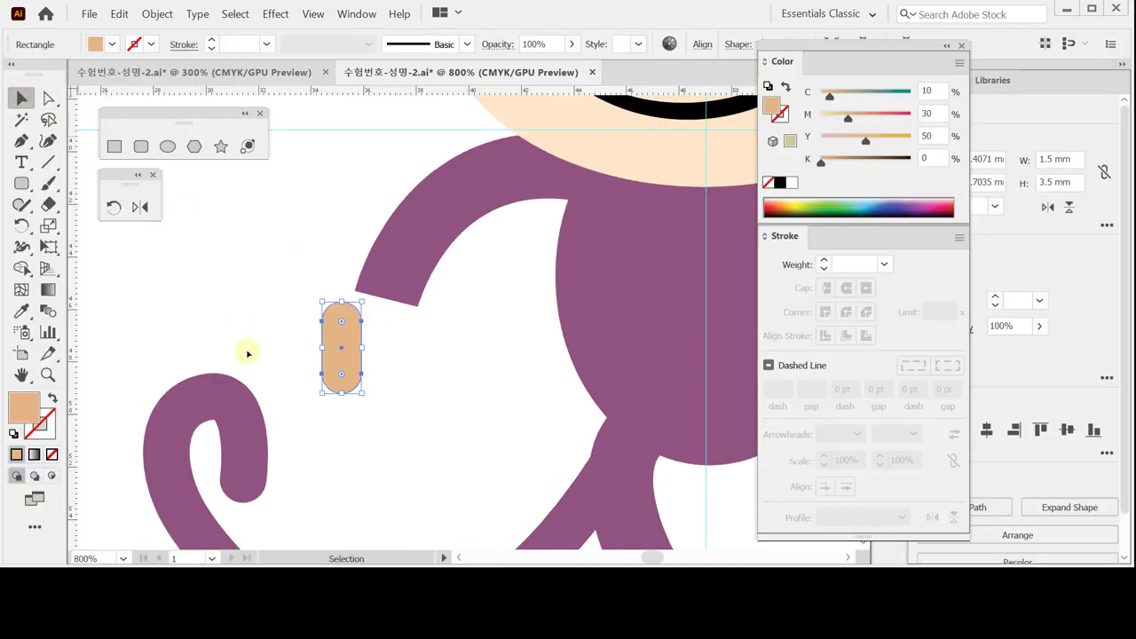
{"action": "left_click", "coordinate": [385, 406]}
{"action": "left_click_drag", "start_coordinate": [345, 363], "coordinate": [346, 341]}
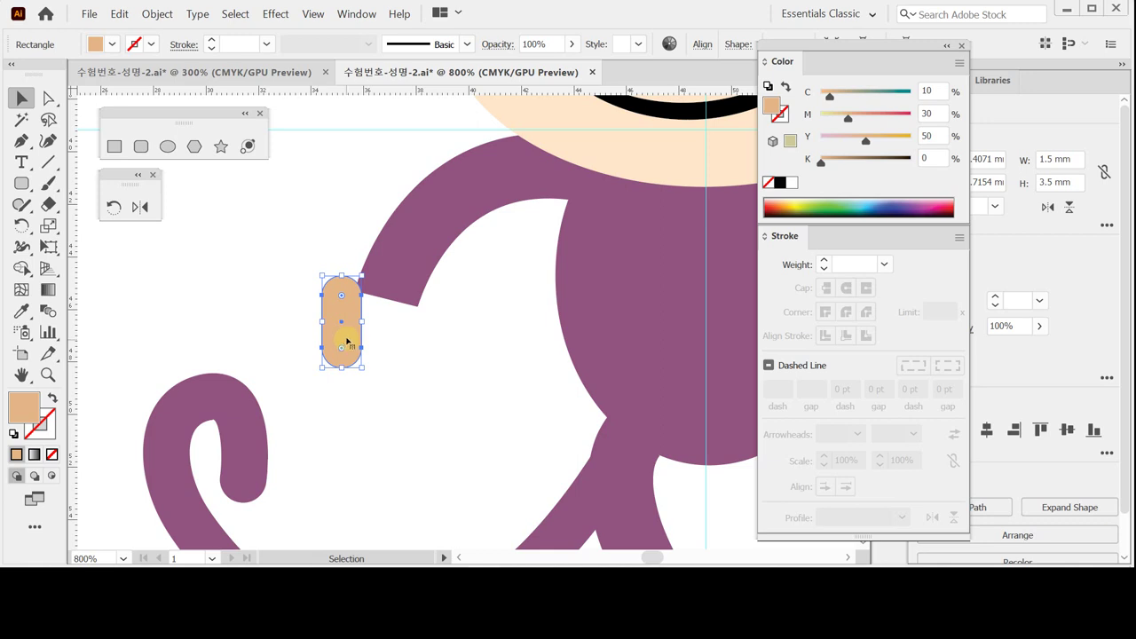
Step: Duplicate the tan finger shape twice in an evenly spaced, slightly overlapping row across the arm's end, and select all three fingers
{"action": "key", "text": "ctrl+equal"}
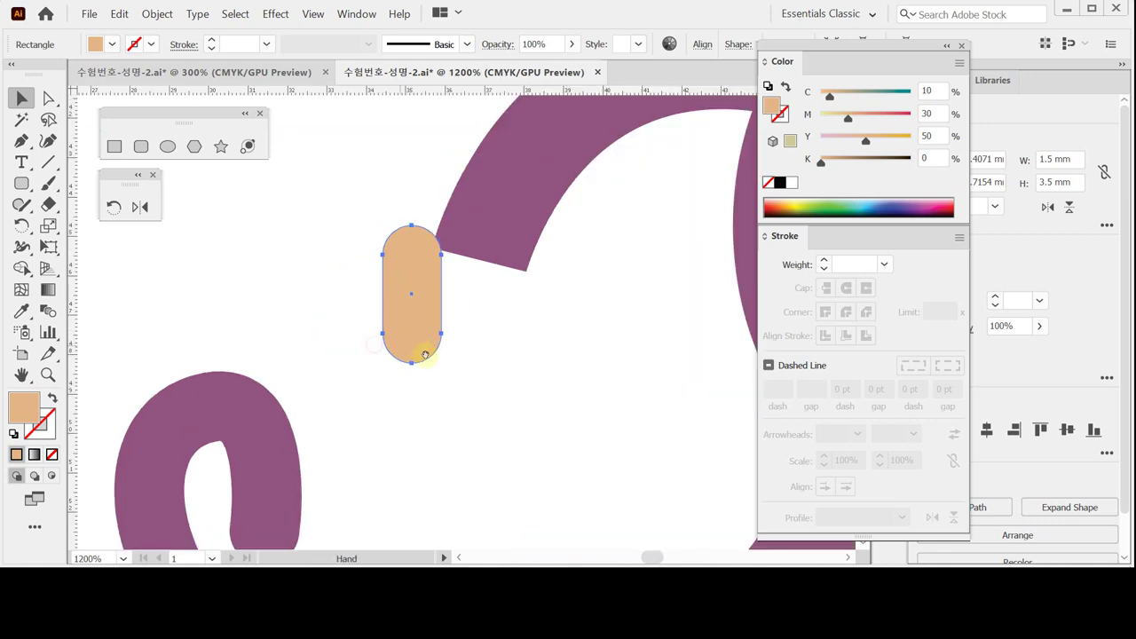
{"action": "scroll", "coordinate": [385, 350], "scroll_direction": "right", "scroll_amount": 2}
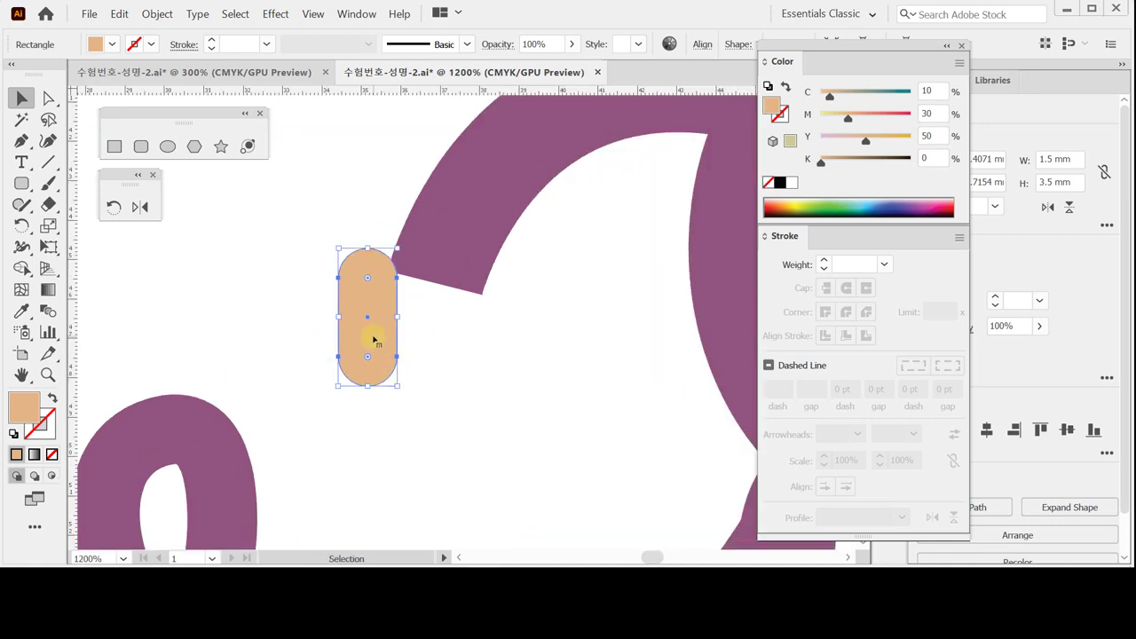
{"action": "left_click_drag", "start_coordinate": [374, 339], "coordinate": [427, 334]}
{"action": "key", "text": "shift"}
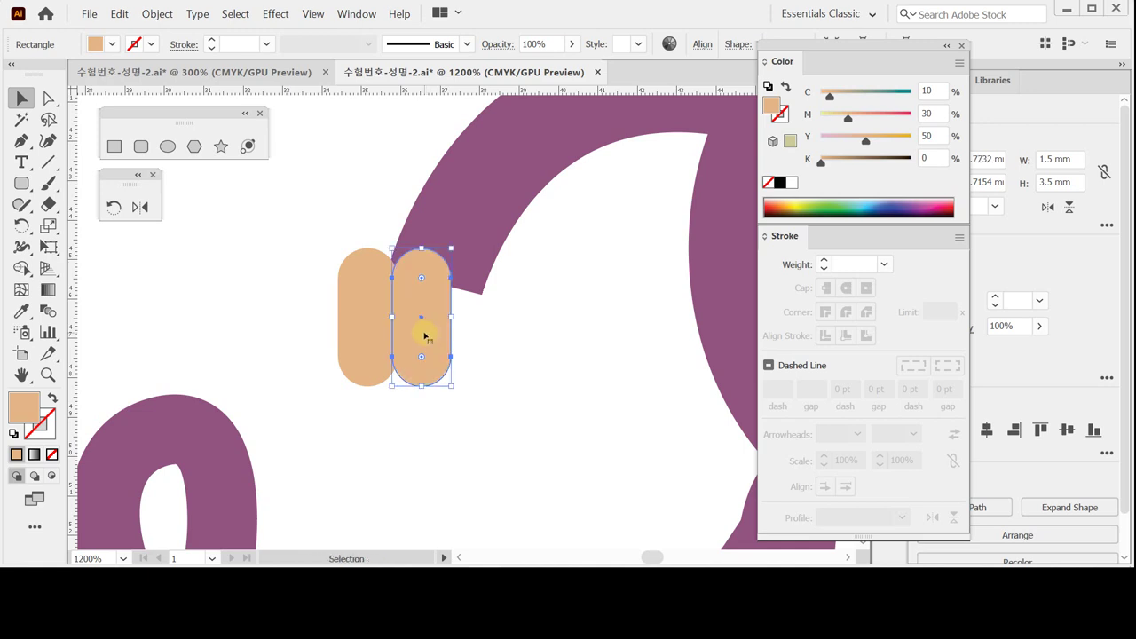
{"action": "key", "text": "ctrl+d"}
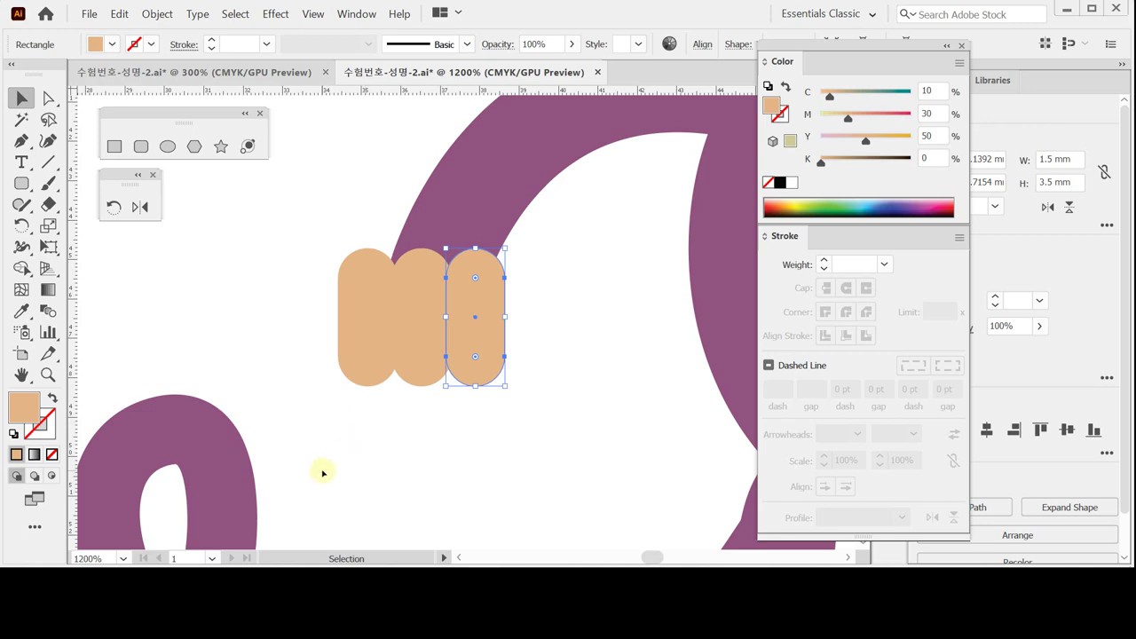
{"action": "left_click_drag", "start_coordinate": [323, 433], "coordinate": [506, 361]}
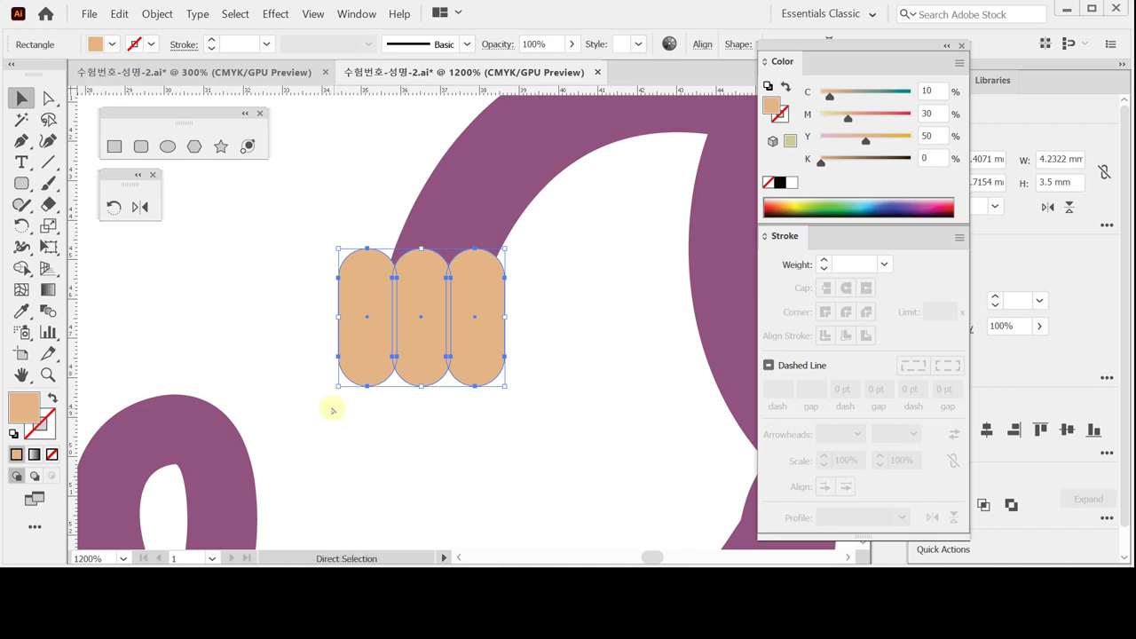
Step: Group the three tan fingers and rotate the group slightly clockwise to follow the lowered arm's angle
{"action": "key", "text": "ctrl+g"}
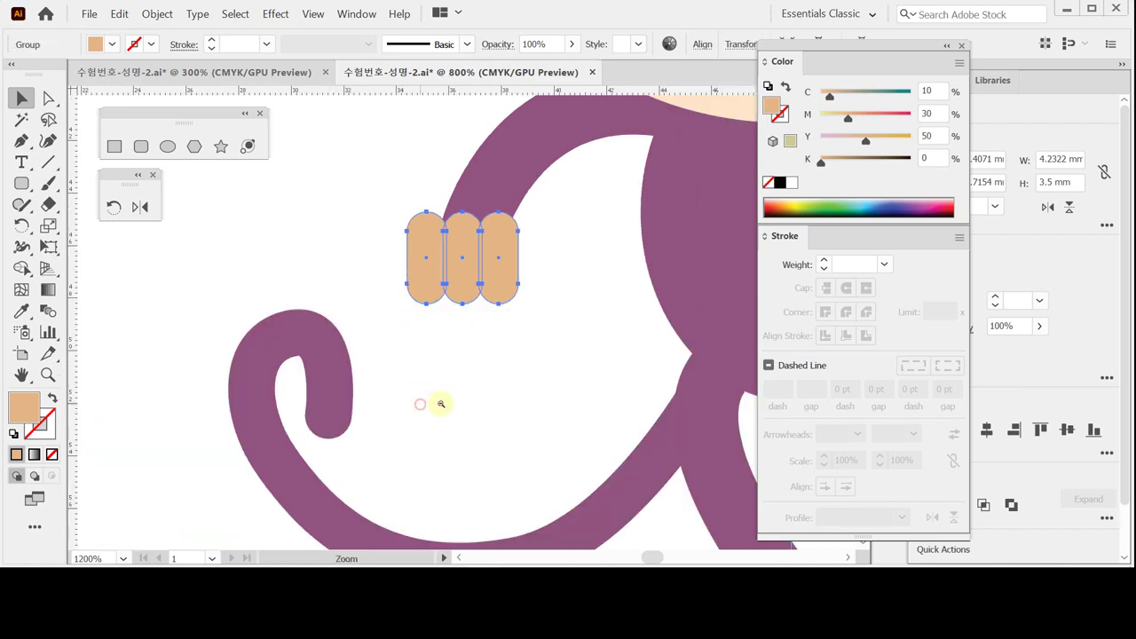
{"action": "key", "text": "ctrl+minus"}
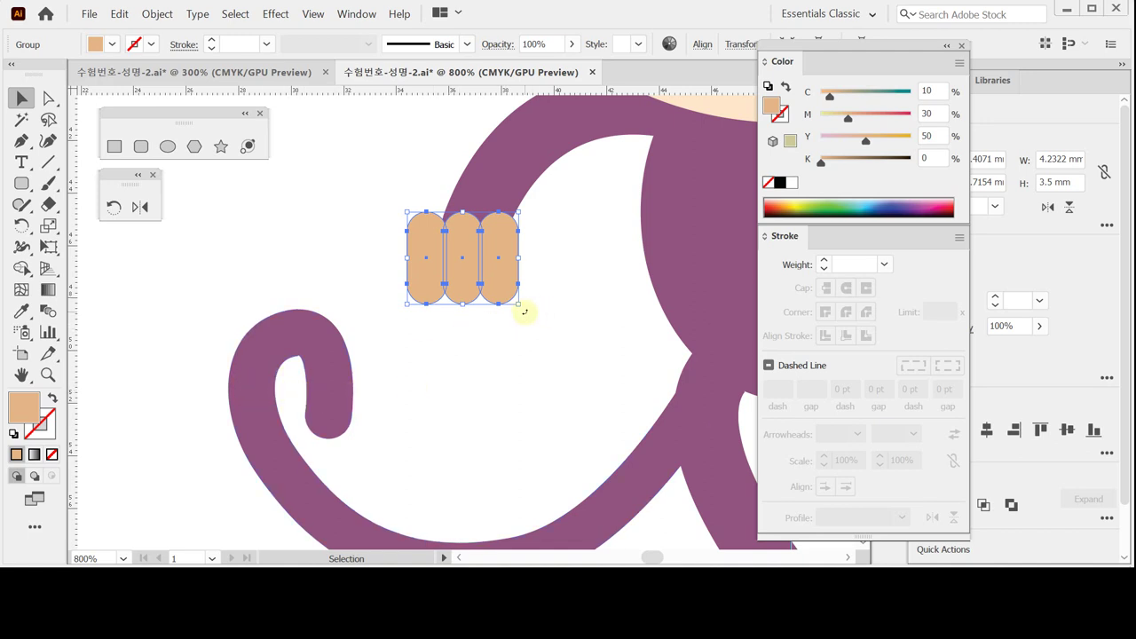
{"action": "left_click_drag", "start_coordinate": [524, 311], "coordinate": [512, 310]}
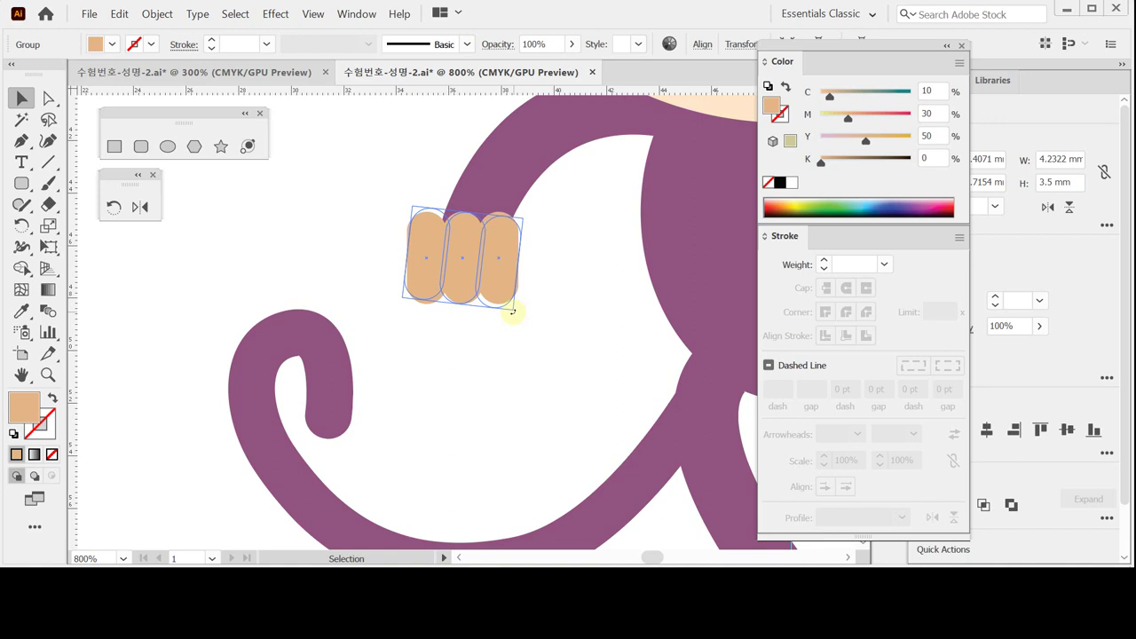
{"action": "left_click_drag", "start_coordinate": [512, 311], "coordinate": [512, 311]}
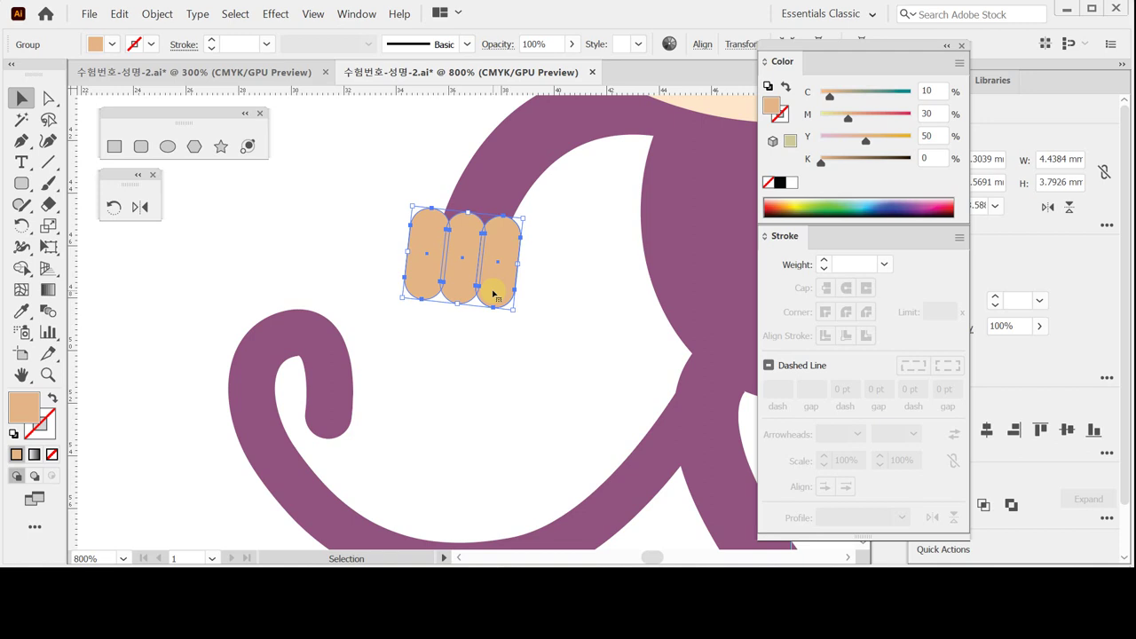
{"action": "left_click", "coordinate": [455, 373]}
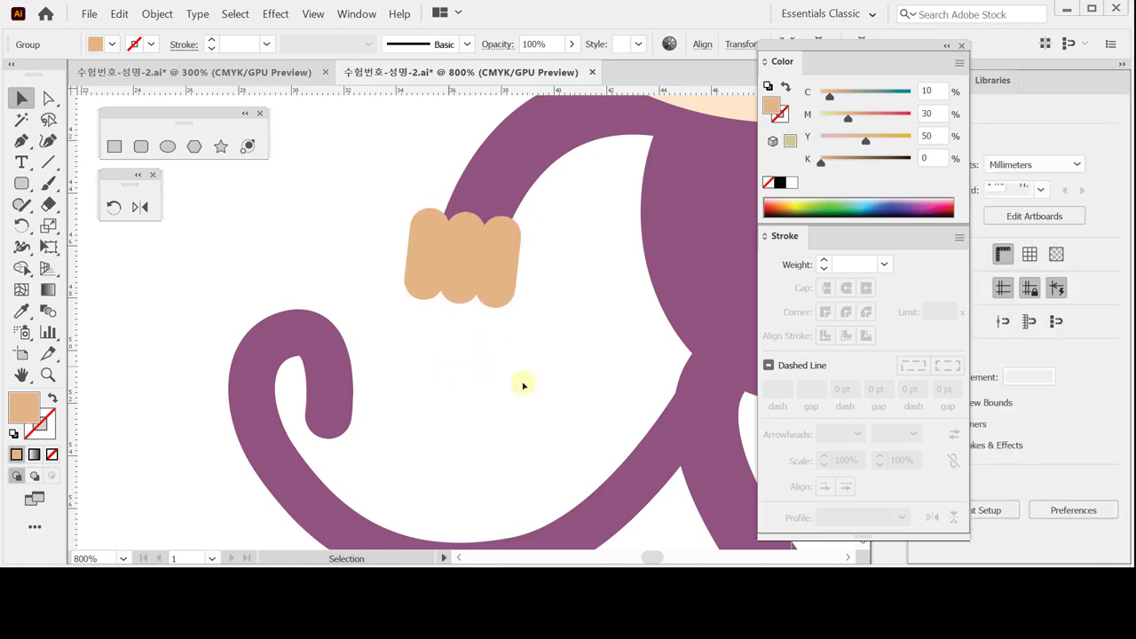
Step: Create a copy of the tan hand group scaled uniformly to 130%
{"action": "left_click", "coordinate": [495, 276]}
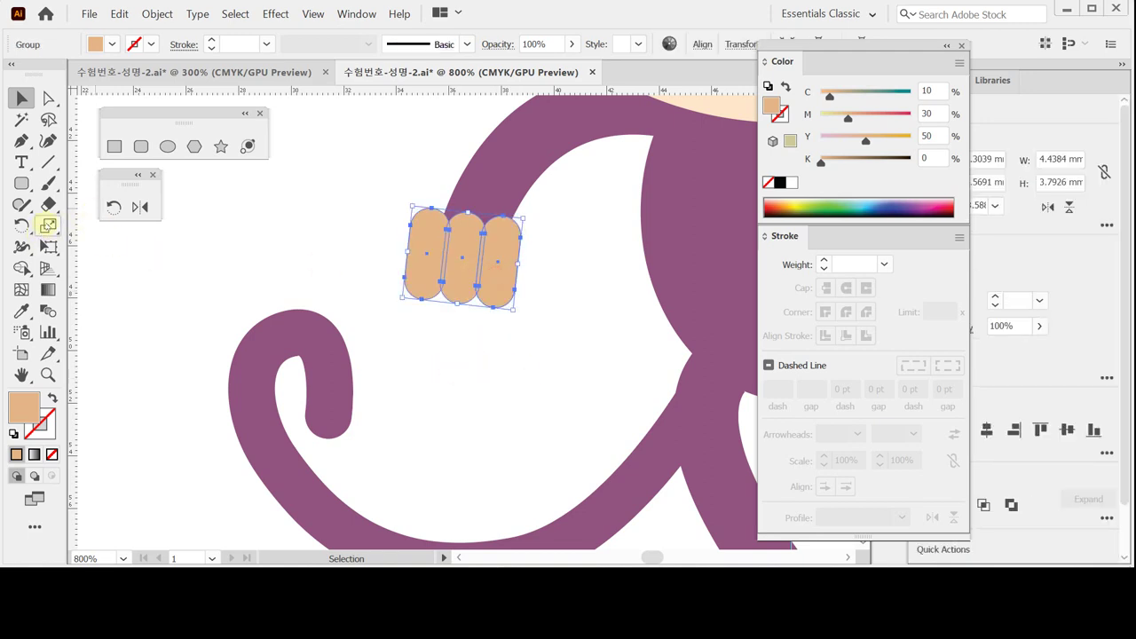
{"action": "left_click", "coordinate": [48, 226]}
{"action": "left_click", "coordinate": [290, 243], "text": "alt"}
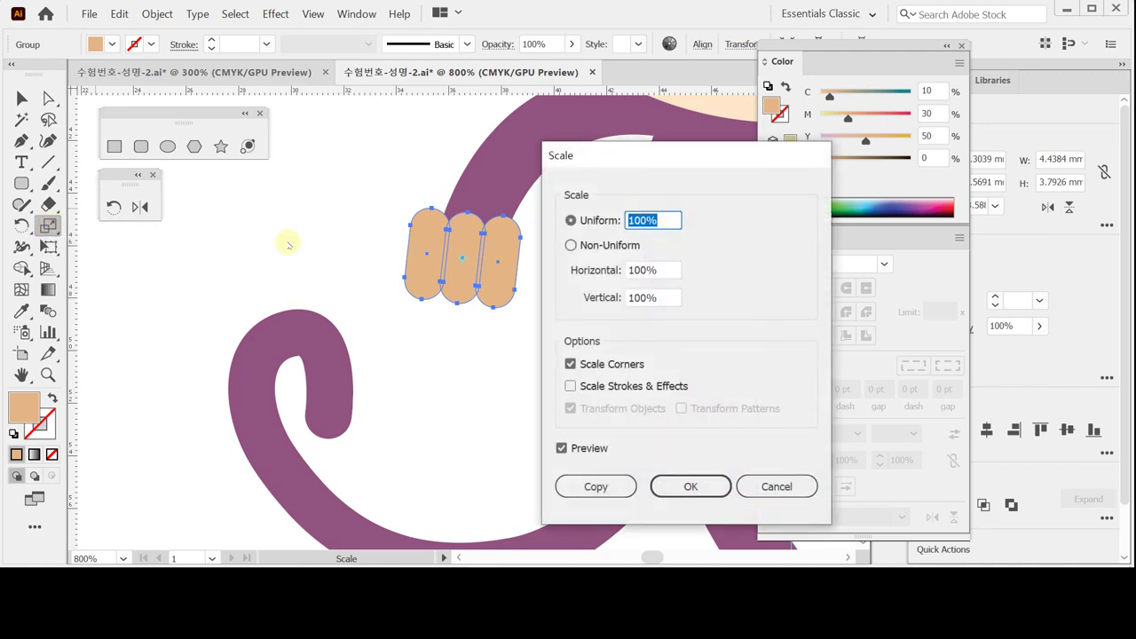
{"action": "type", "text": "130"}
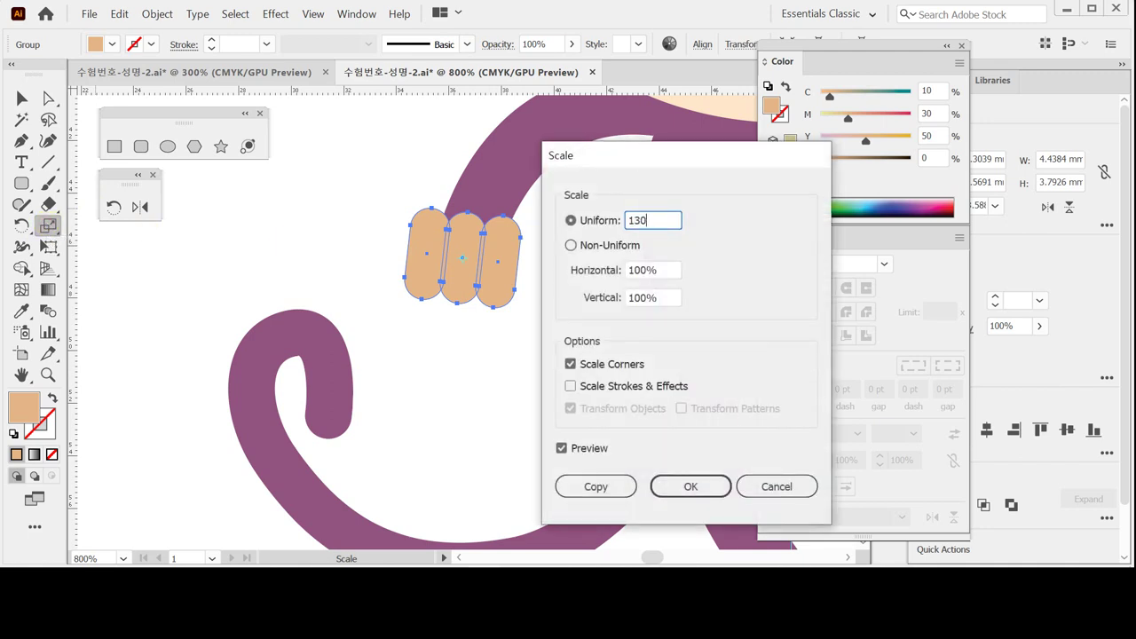
{"action": "left_click", "coordinate": [581, 486]}
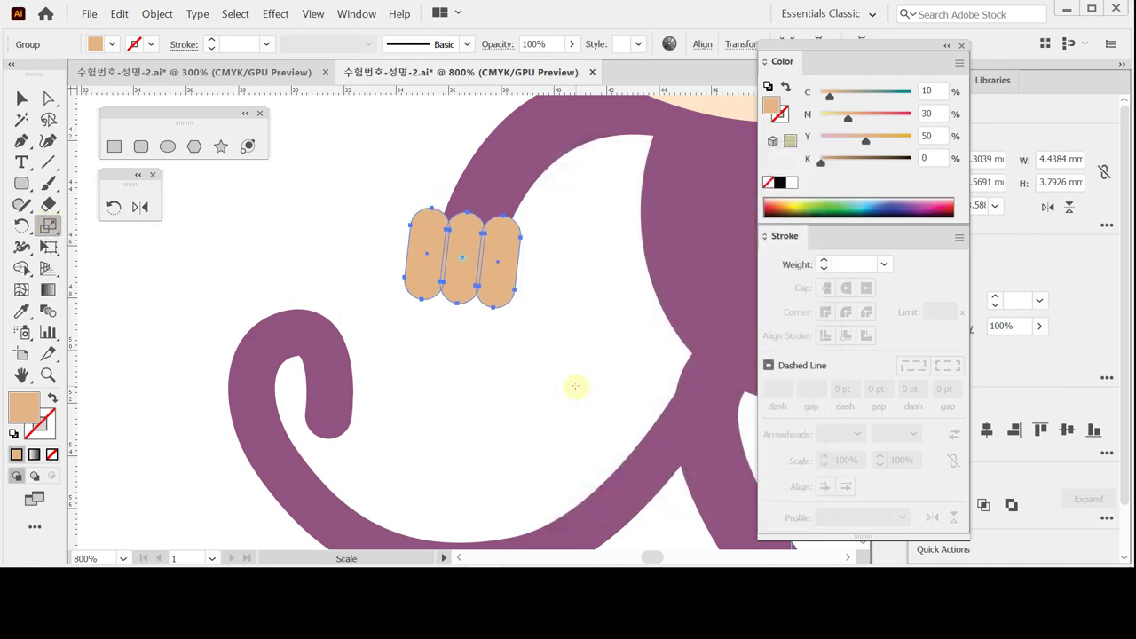
Step: Move the enlarged hand copy onto the end of the raised arm
{"action": "left_click_drag", "start_coordinate": [444, 322], "coordinate": [218, 432]}
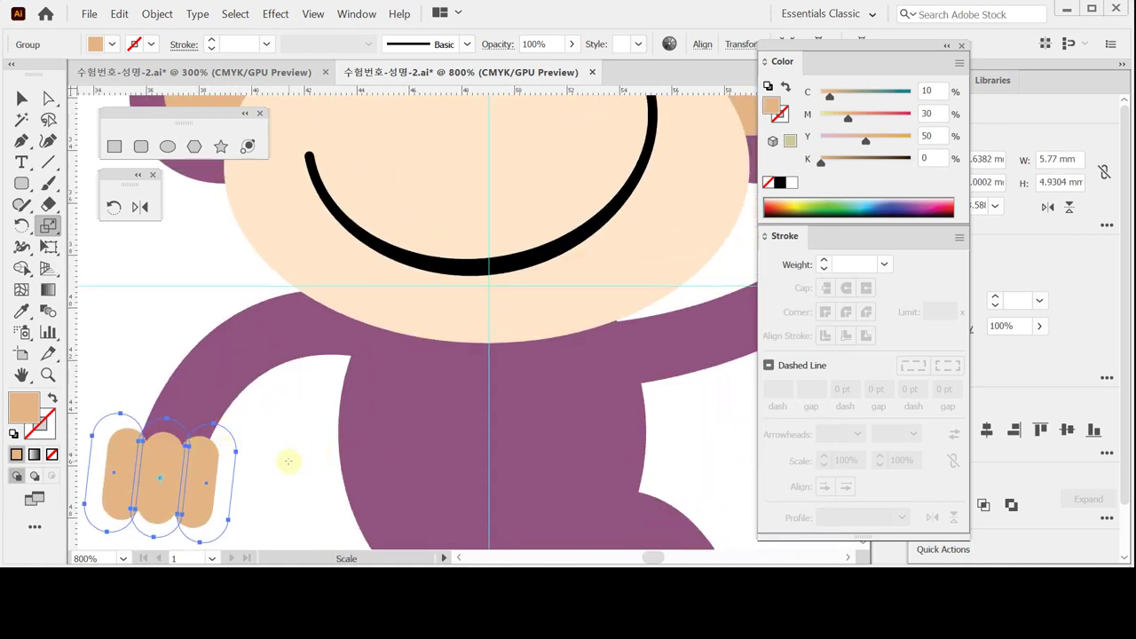
{"action": "key", "text": "v"}
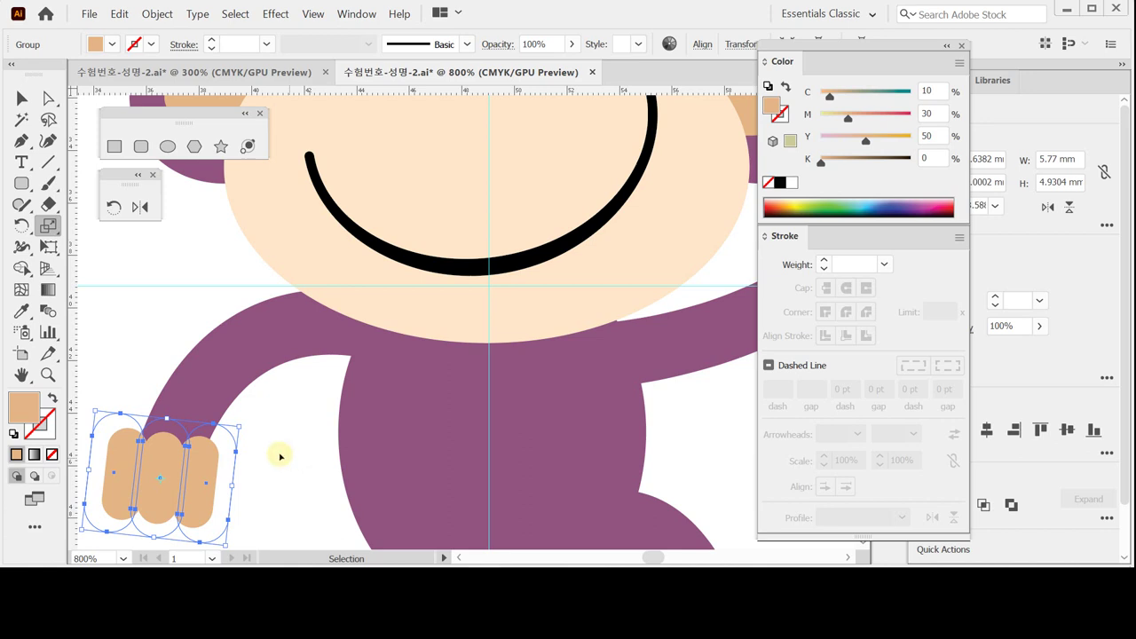
{"action": "left_click", "coordinate": [280, 454]}
{"action": "left_click_drag", "start_coordinate": [211, 462], "coordinate": [543, 266], "text": "alt"}
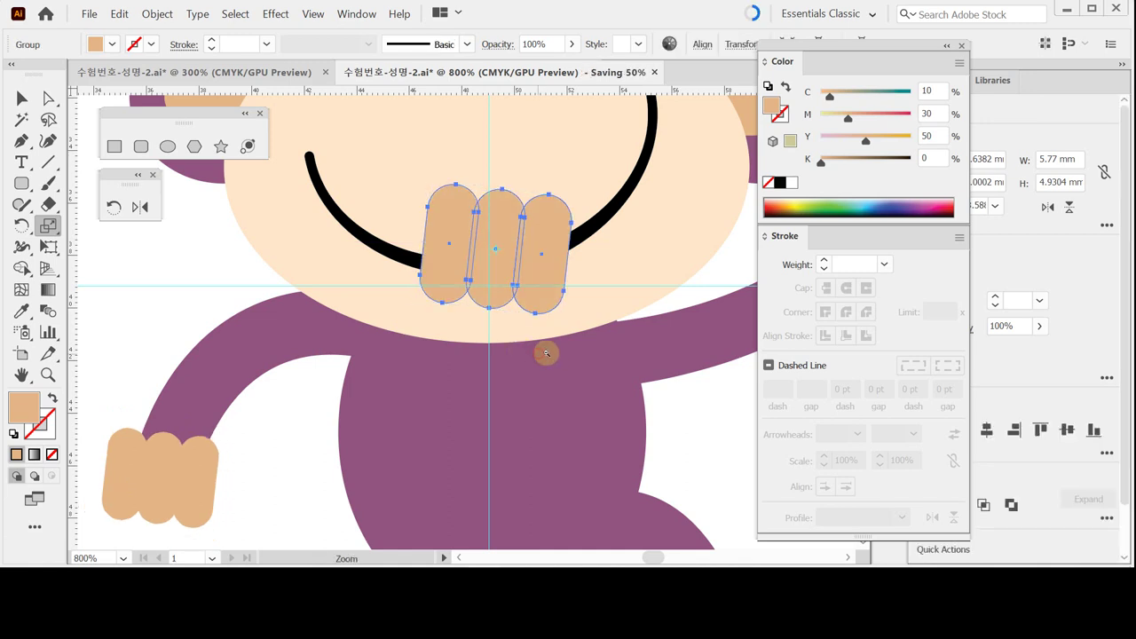
{"action": "scroll", "coordinate": [544, 350], "scroll_direction": "down", "scroll_amount": 3}
{"action": "scroll", "coordinate": [431, 424], "scroll_direction": "up", "scroll_amount": 3}
{"action": "left_click_drag", "start_coordinate": [336, 423], "coordinate": [522, 171]}
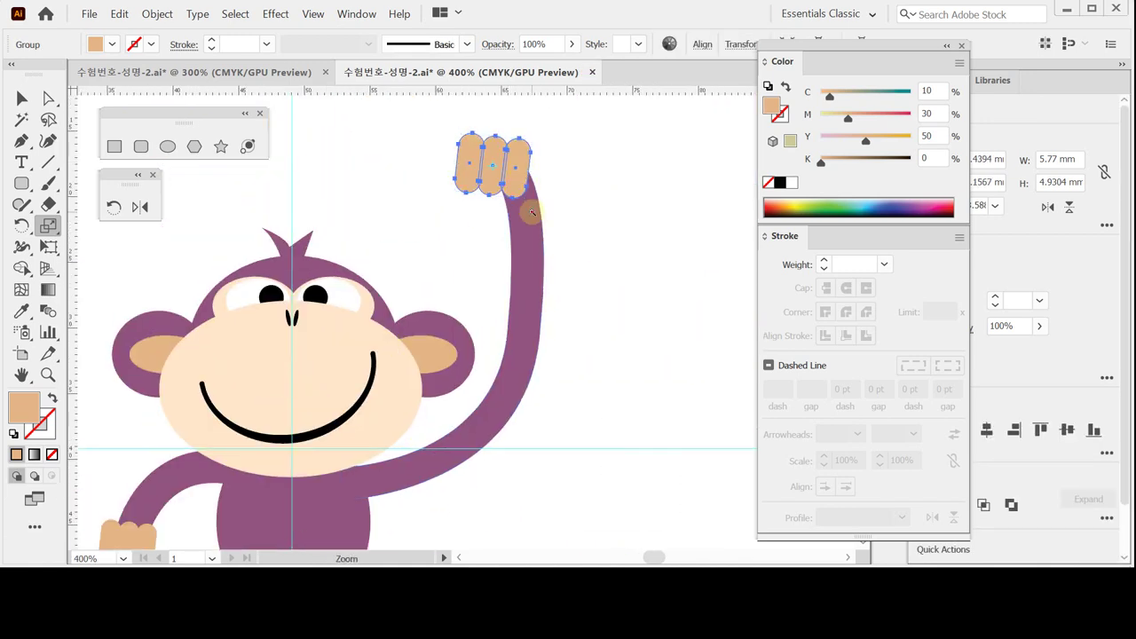
{"action": "scroll", "coordinate": [521, 171], "scroll_direction": "up", "scroll_amount": 2}
{"action": "left_click_drag", "start_coordinate": [443, 261], "coordinate": [464, 261]}
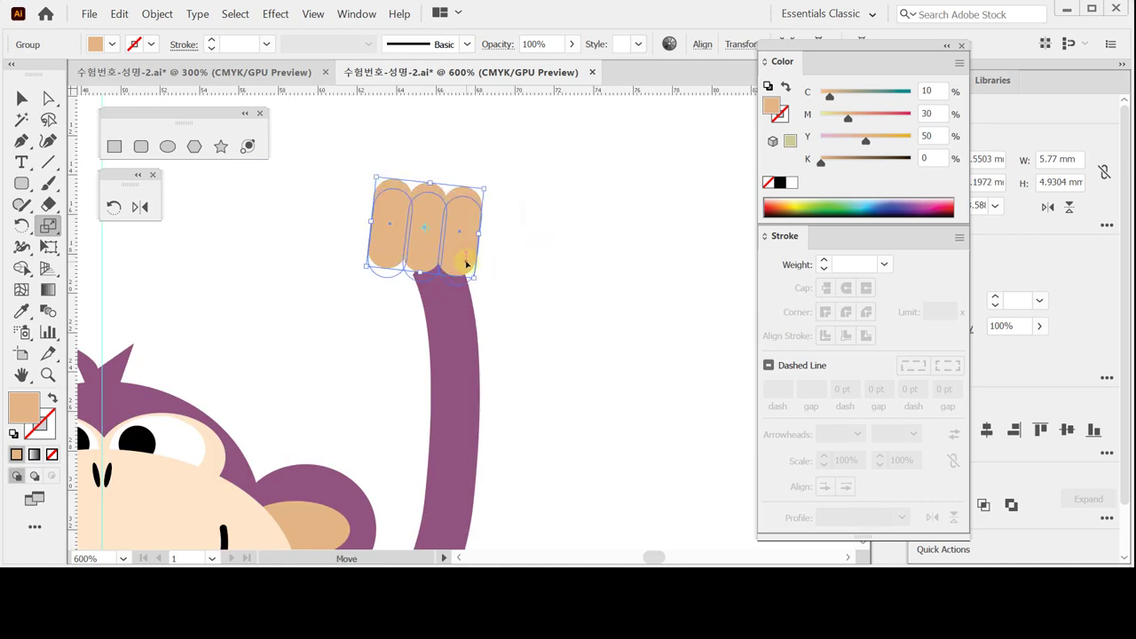
{"action": "key", "text": "z"}
{"action": "left_click", "coordinate": [482, 266]}
{"action": "left_click", "coordinate": [454, 315]}
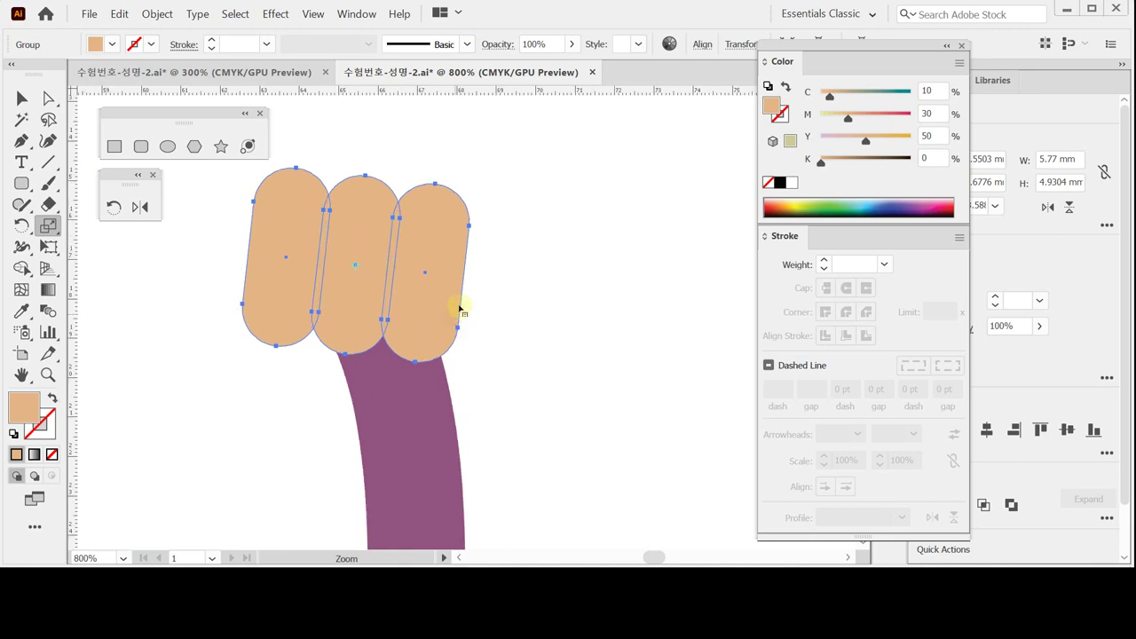
Step: Rotate the raised hand counterclockwise until its fingers are nearly upright and shift it slightly outward and up on the arm's end
{"action": "key", "text": "v"}
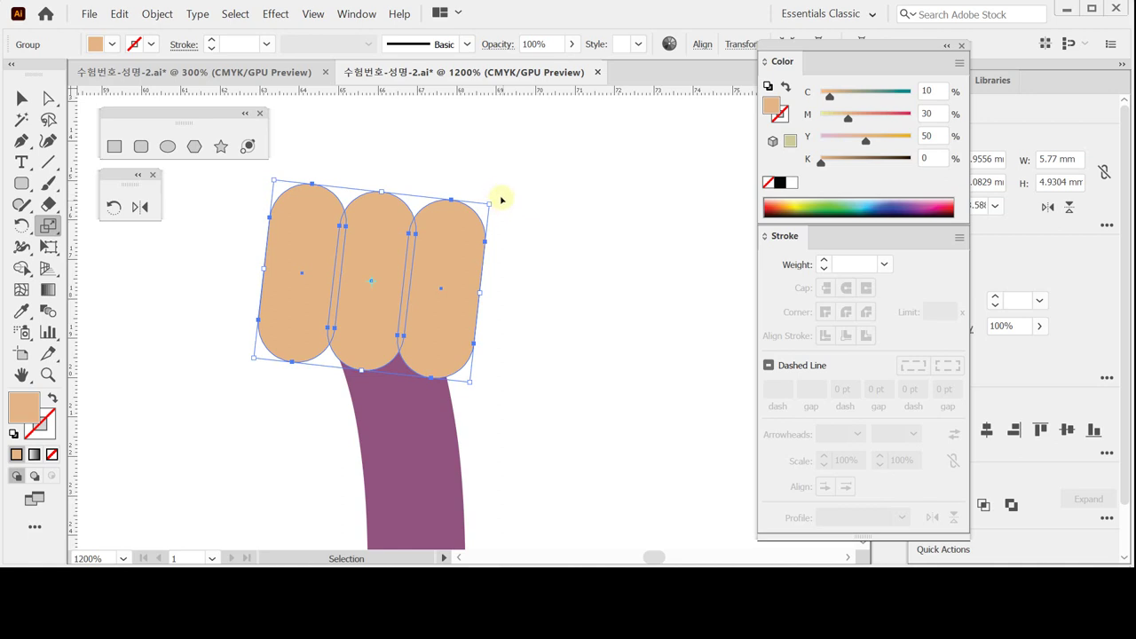
{"action": "mouse_move", "coordinate": [497, 193]}
{"action": "left_mouse_down"}
{"action": "mouse_move", "coordinate": [494, 177]}
{"action": "mouse_move", "coordinate": [497, 187]}
{"action": "left_mouse_up"}
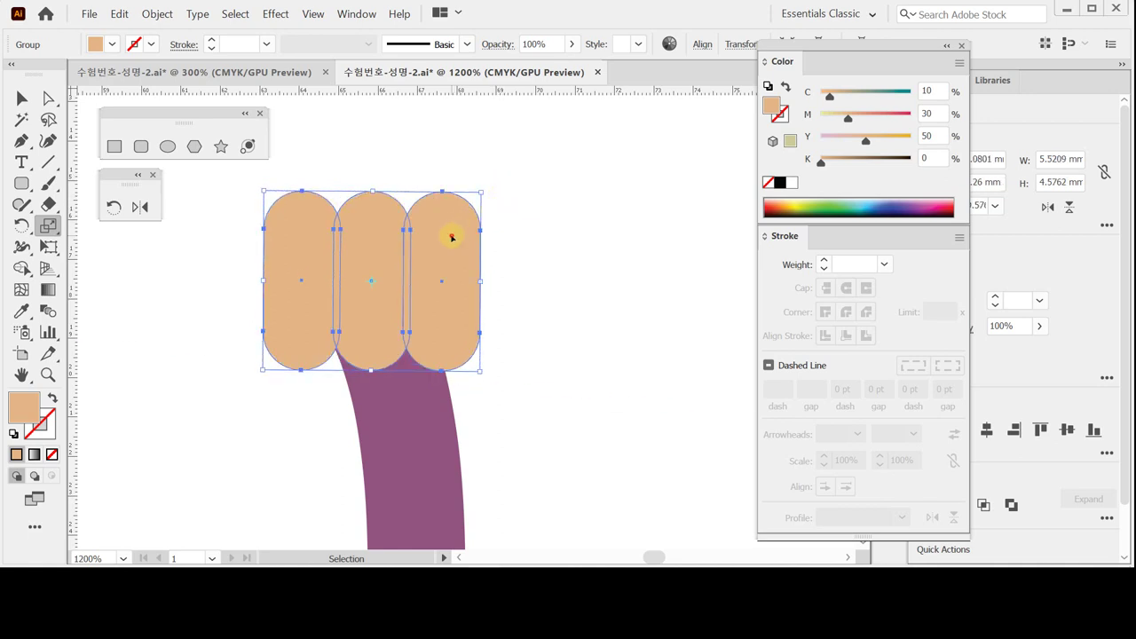
{"action": "left_click_drag", "start_coordinate": [449, 235], "coordinate": [434, 231]}
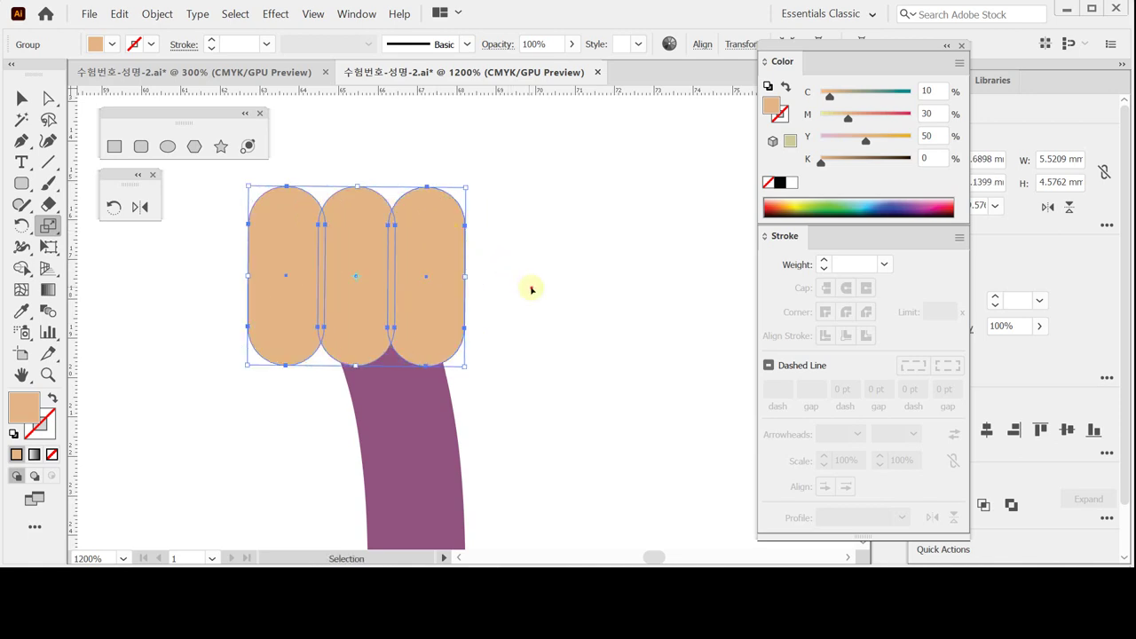
{"action": "left_click", "coordinate": [531, 285]}
{"action": "key", "text": "s"}
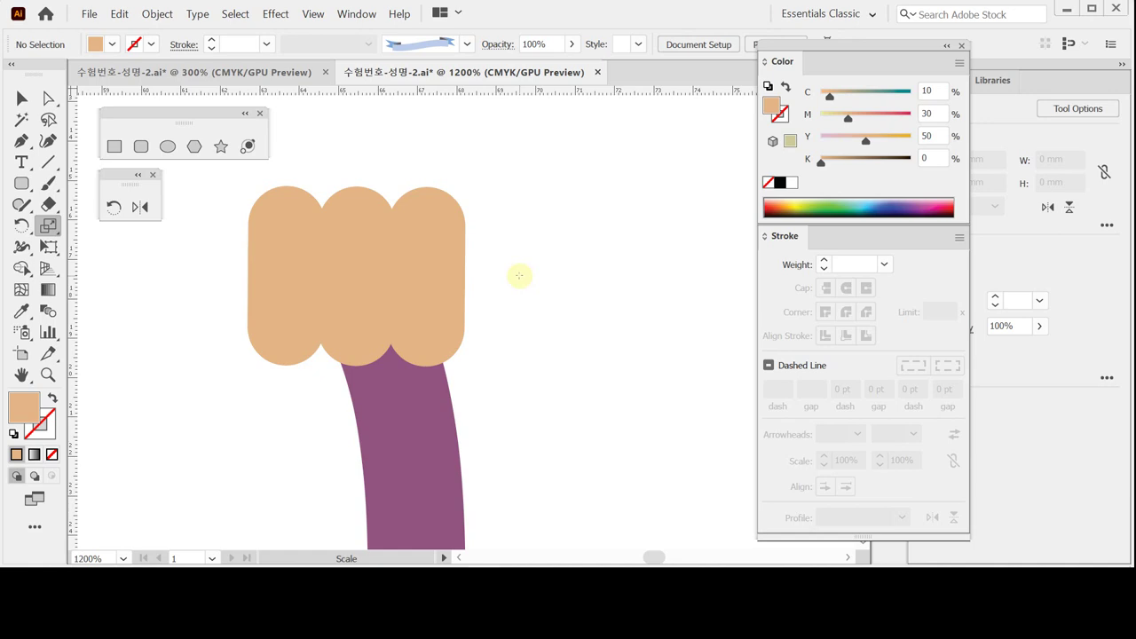
{"action": "key", "text": "v"}
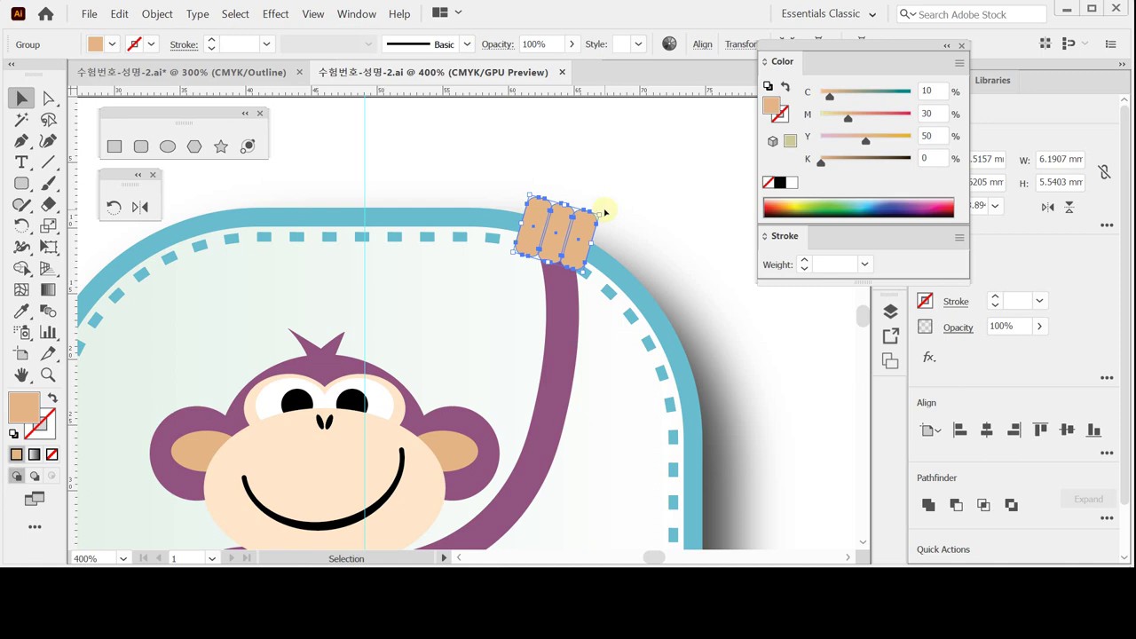
Step: Draw a tan rounded rectangle about 5 mm by 3.3 mm beside the monkey's legs and round its corners fully
{"action": "scroll", "coordinate": [492, 395], "scroll_direction": "down", "scroll_amount": 6}
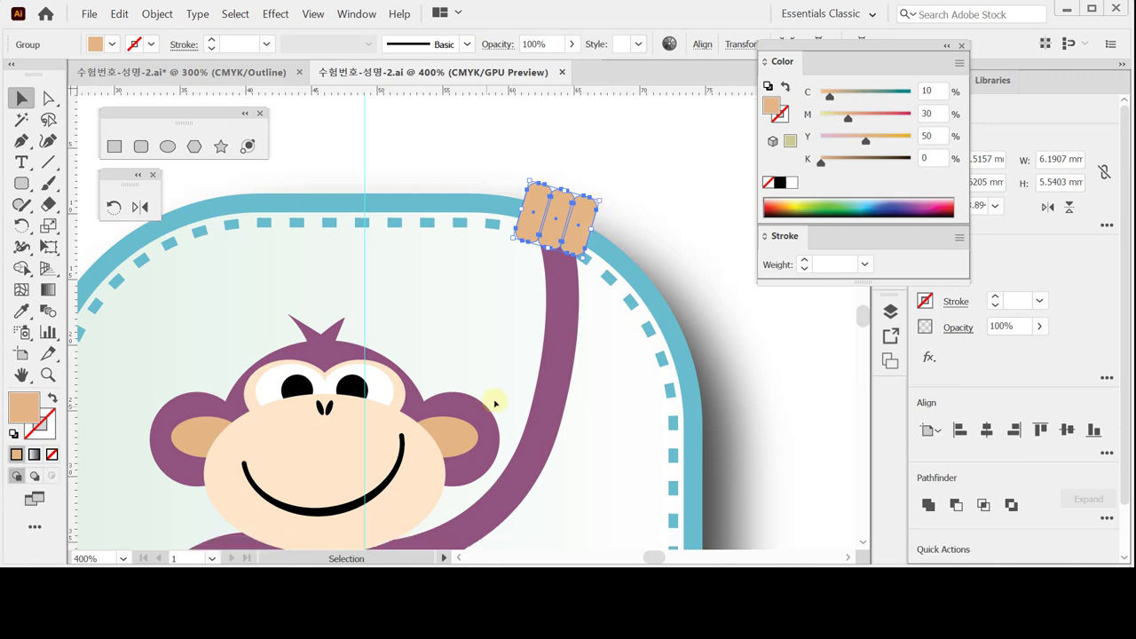
{"action": "scroll", "coordinate": [479, 393], "scroll_direction": "down", "scroll_amount": 3}
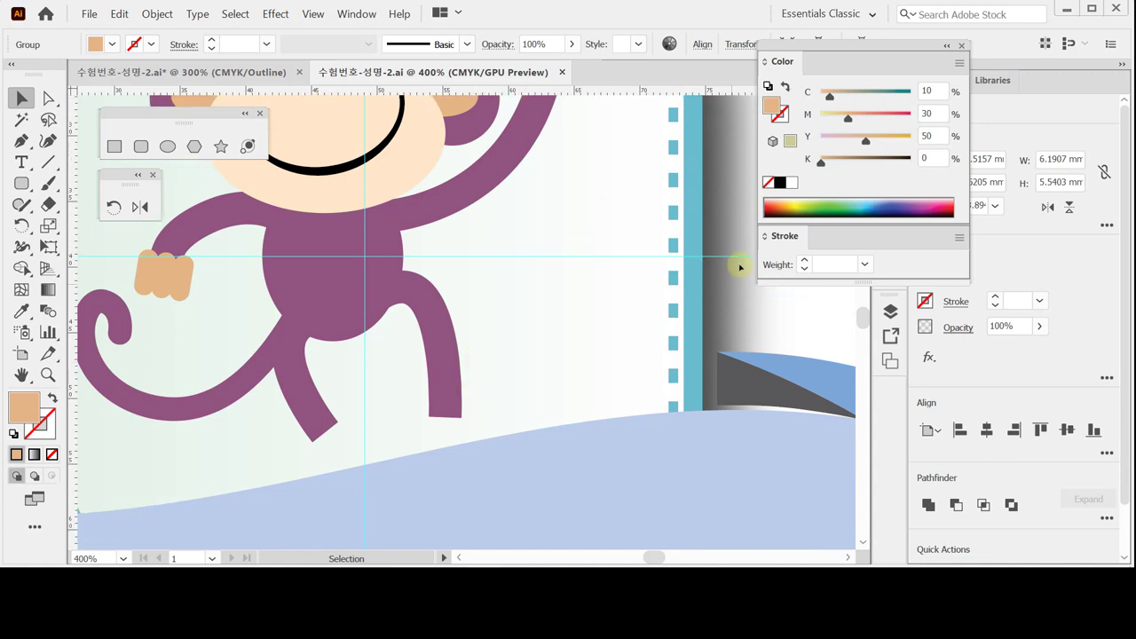
{"action": "left_click", "coordinate": [748, 321]}
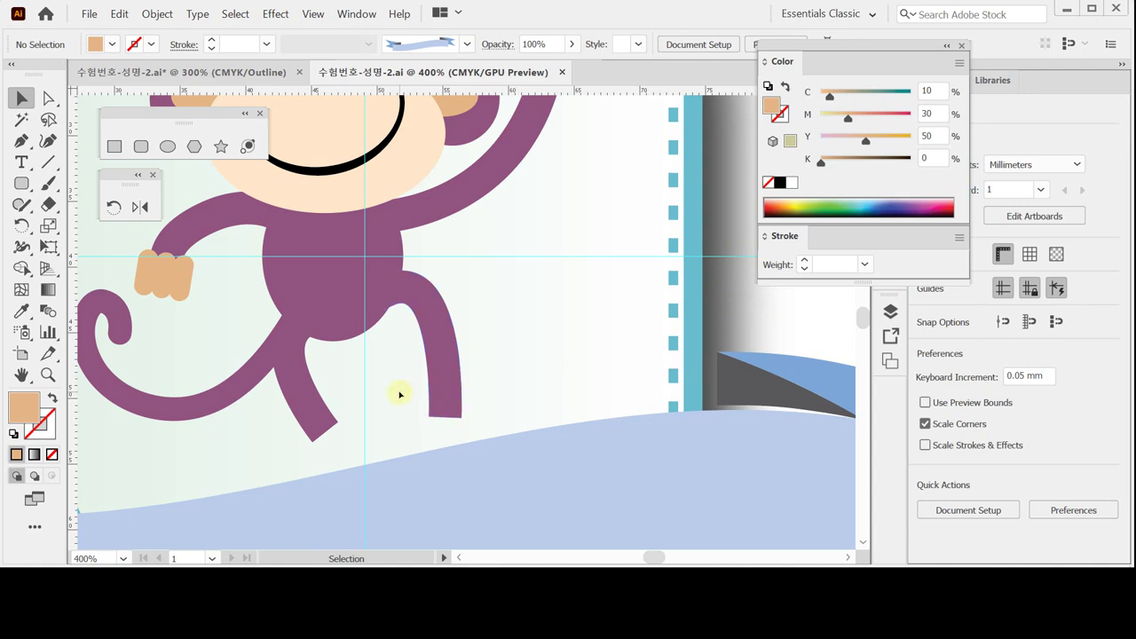
{"action": "left_click", "coordinate": [140, 146]}
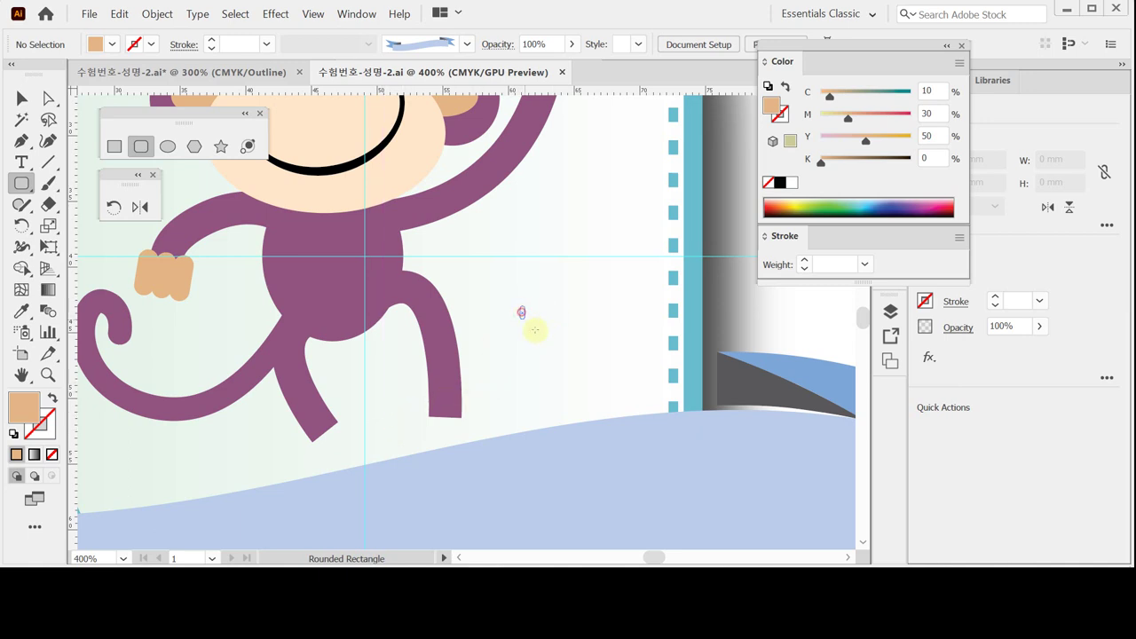
{"action": "left_click_drag", "start_coordinate": [520, 306], "coordinate": [585, 349]}
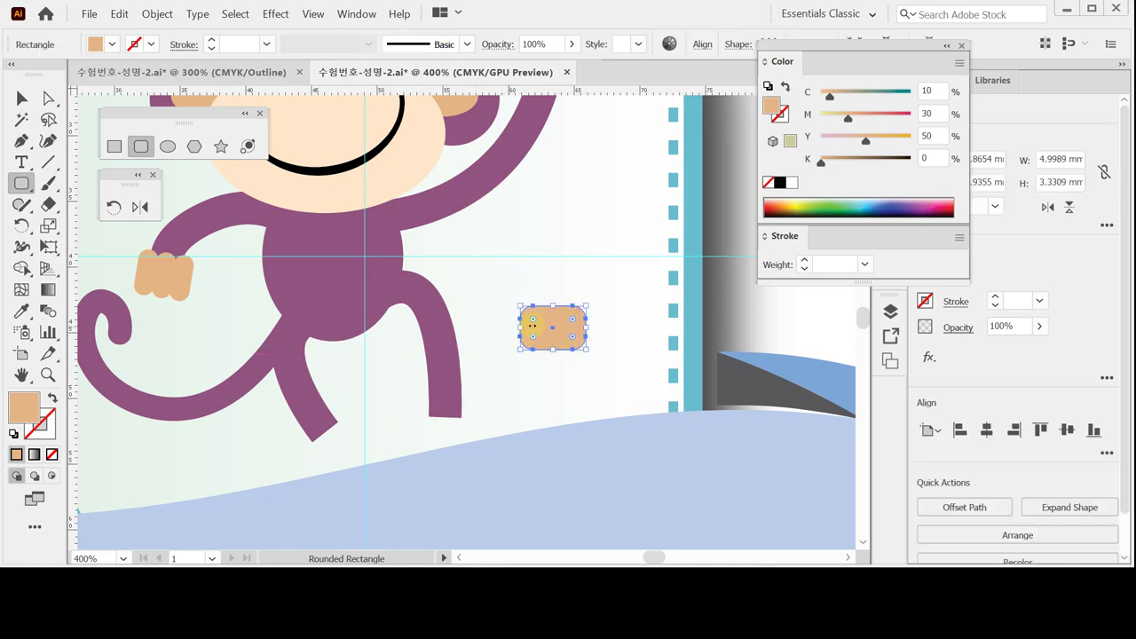
{"action": "left_click_drag", "start_coordinate": [533, 320], "coordinate": [539, 324]}
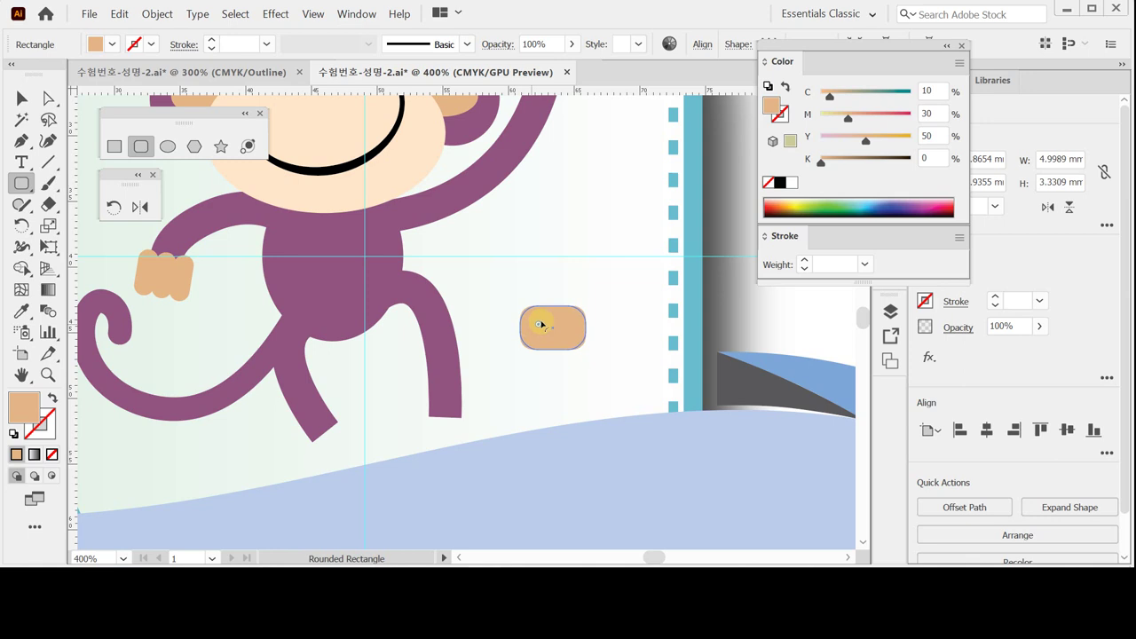
{"action": "left_click_drag", "start_coordinate": [540, 324], "coordinate": [548, 327]}
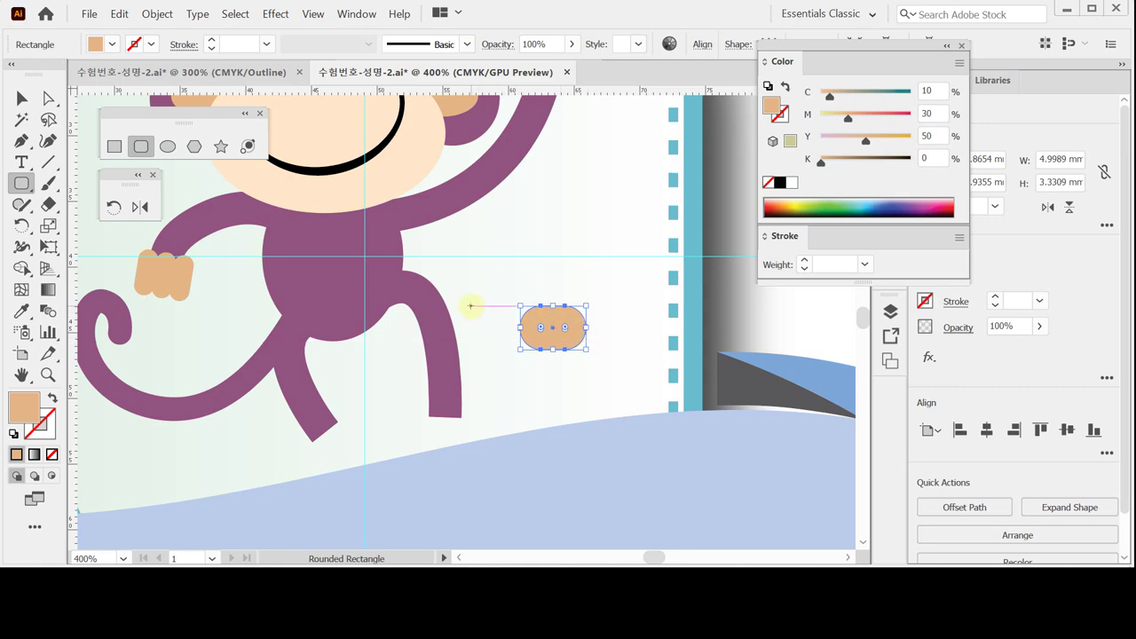
Step: Draw a thin tan rounded rectangle about 5.2 mm by 1.7 mm as a toe overlapping the upper part of the foot shape
{"action": "left_click_drag", "start_coordinate": [470, 305], "coordinate": [540, 327]}
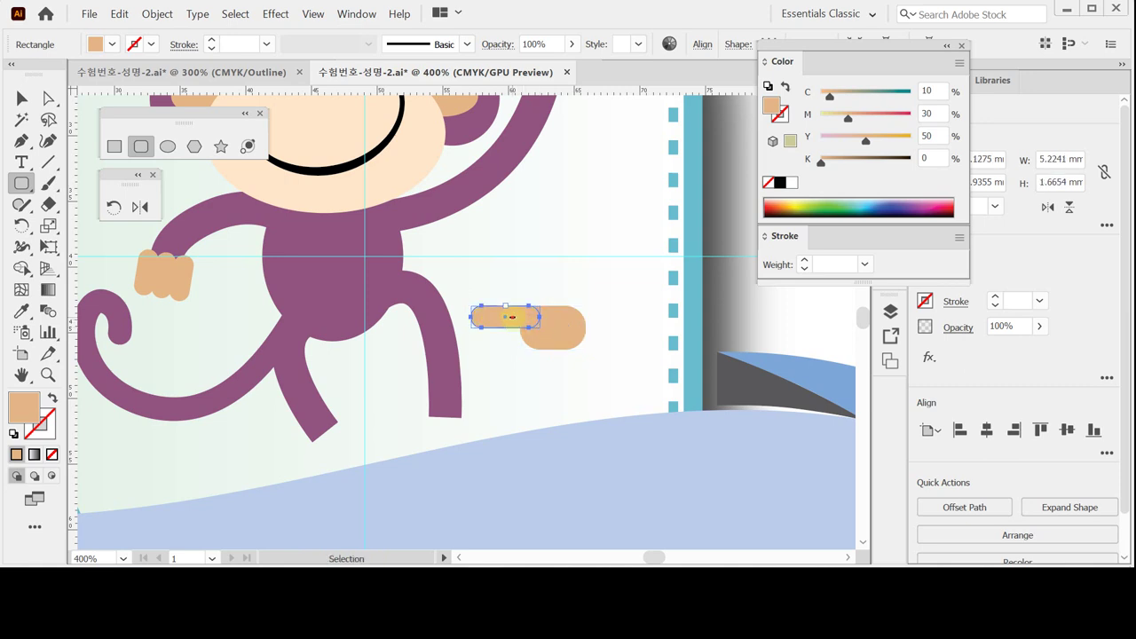
{"action": "left_click", "coordinate": [574, 370], "text": "ctrl"}
{"action": "left_click", "coordinate": [437, 278], "text": "ctrl"}
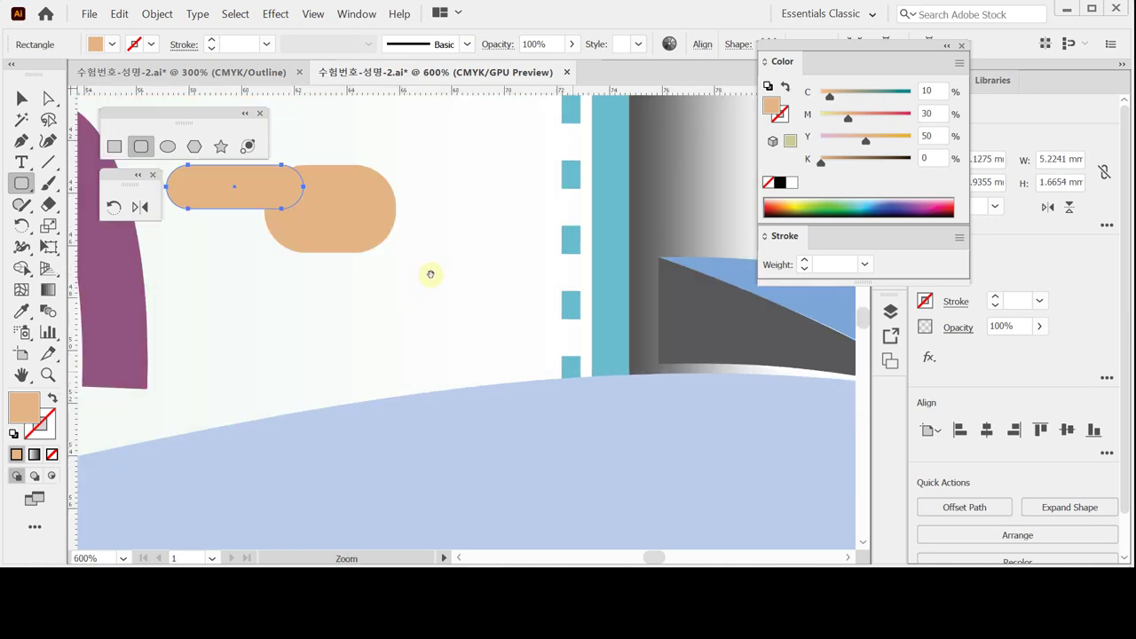
{"action": "left_click_drag", "start_coordinate": [340, 249], "coordinate": [456, 325]}
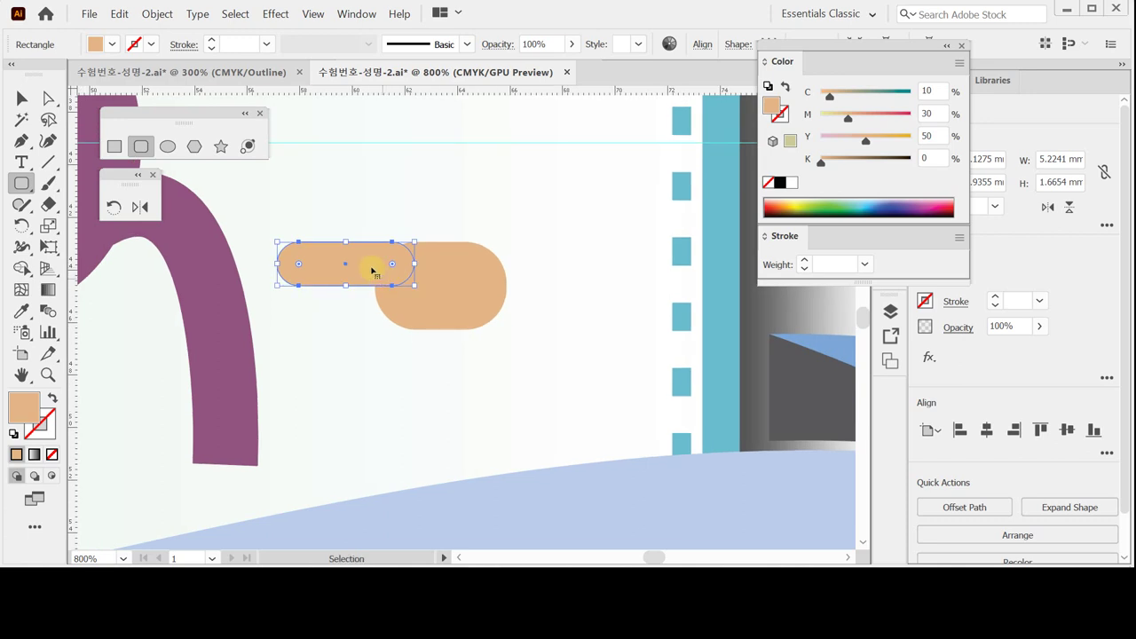
{"action": "left_click_drag", "start_coordinate": [373, 264], "coordinate": [384, 275]}
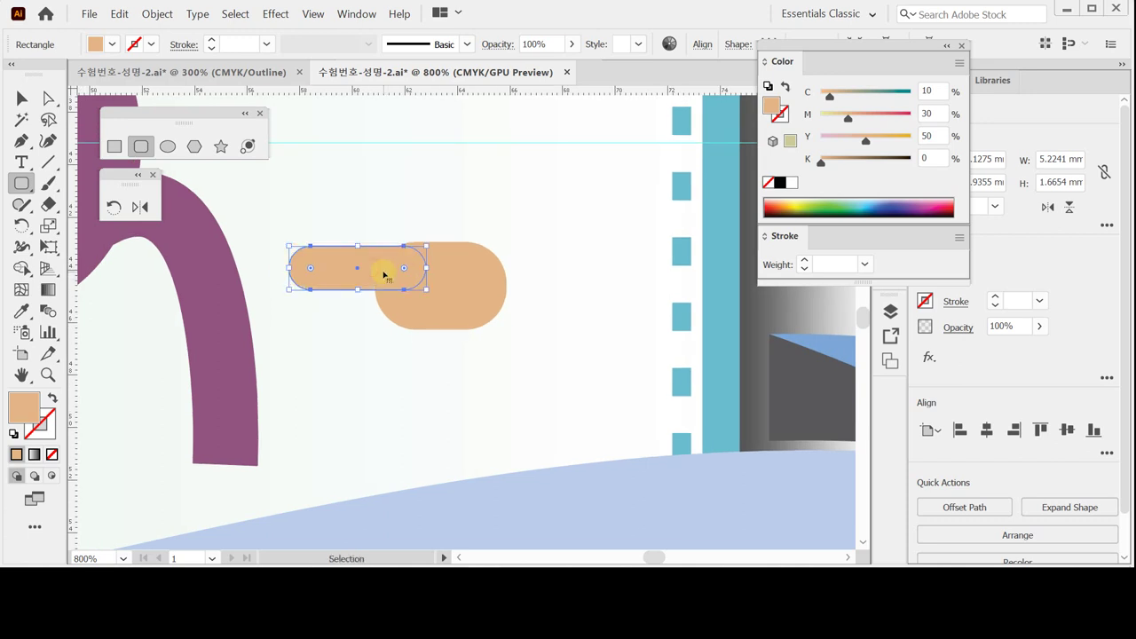
Step: Enlarge the wide foot shape slightly and shift the thin toe a little farther out from it
{"action": "left_click", "coordinate": [464, 292]}
{"action": "left_click_drag", "start_coordinate": [507, 329], "coordinate": [517, 337]}
{"action": "left_click", "coordinate": [358, 274]}
{"action": "left_click_drag", "start_coordinate": [359, 275], "coordinate": [360, 275]}
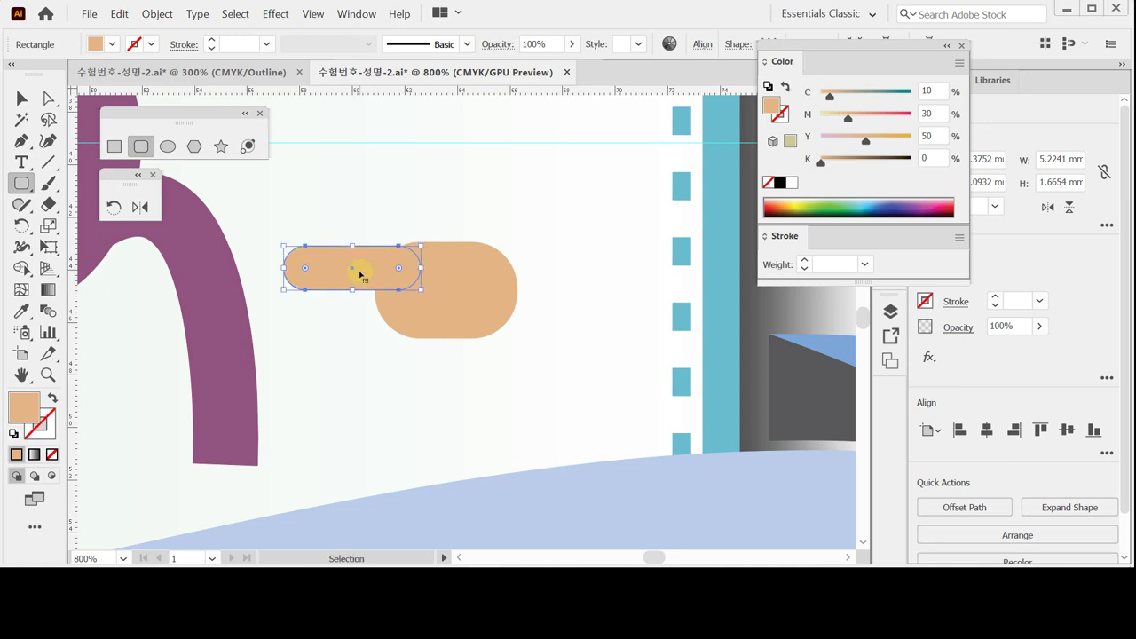
Step: Duplicate the thin toe twice straight down in an evenly spaced, slightly overlapping stack
{"action": "left_click_drag", "start_coordinate": [360, 275], "coordinate": [361, 307]}
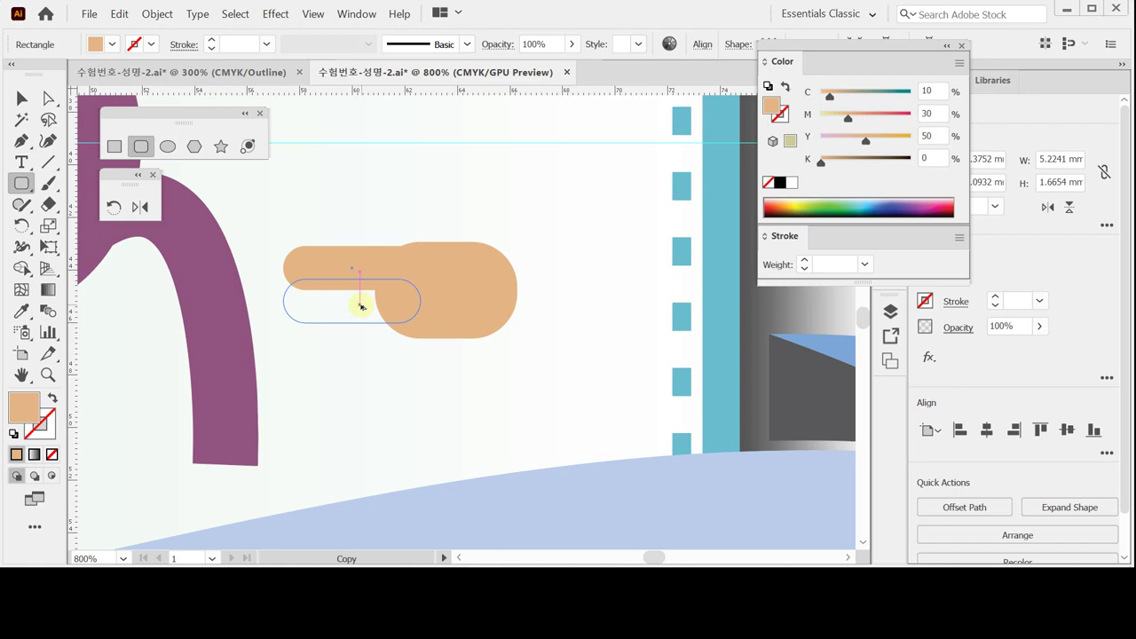
{"action": "left_click_drag", "start_coordinate": [361, 306], "coordinate": [362, 308]}
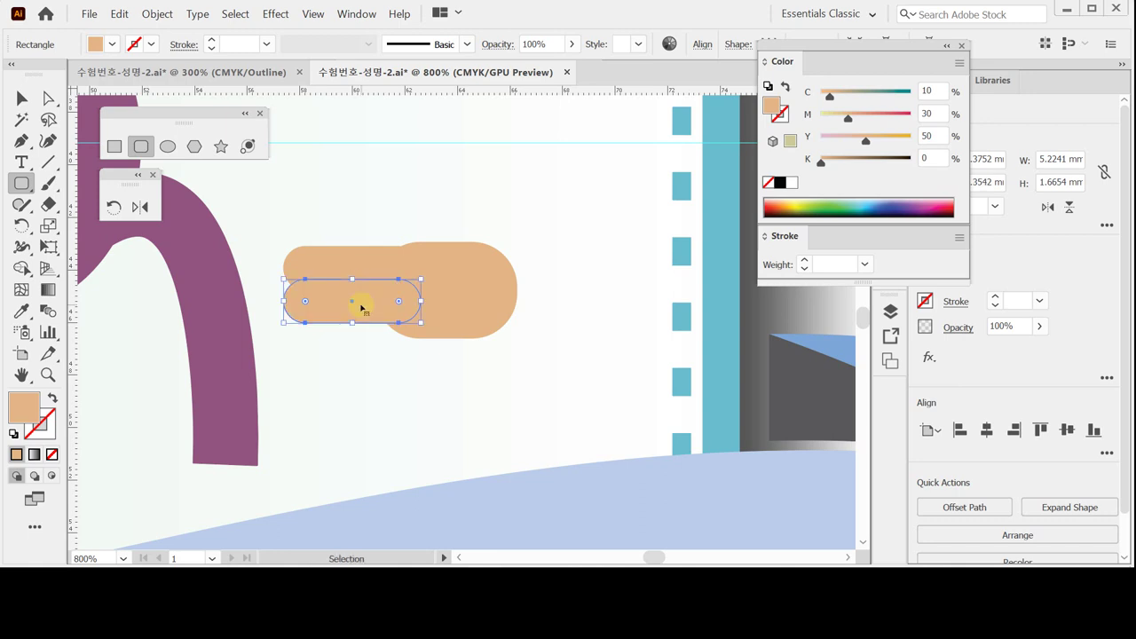
{"action": "key", "text": "ctrl+d"}
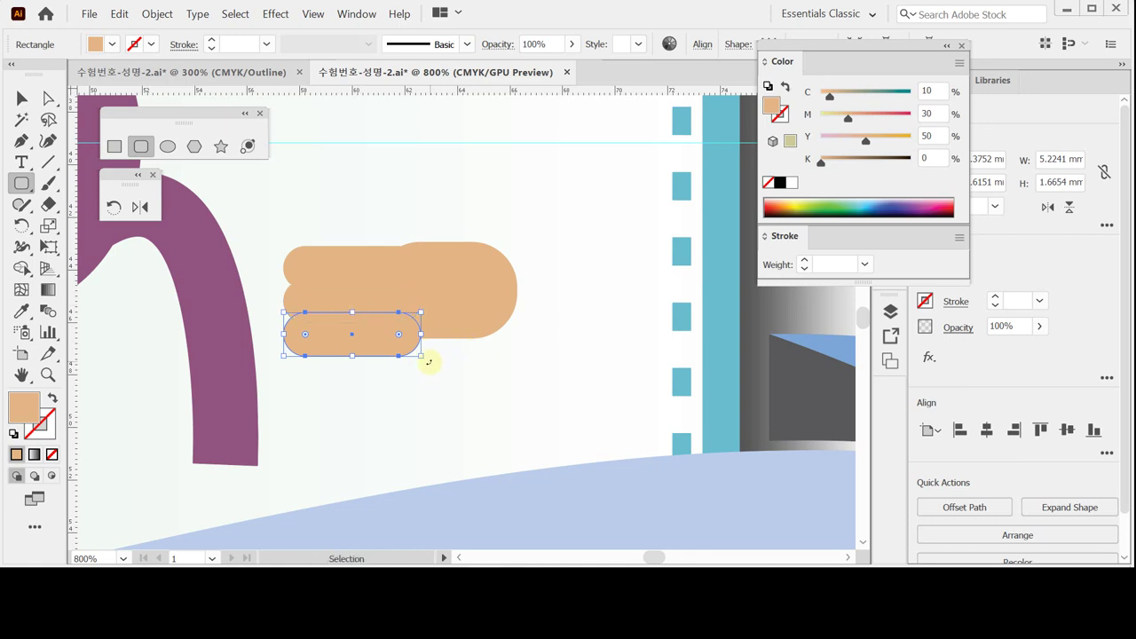
Step: Rotate the lowest toe so its outer end splays down and away from the other two toes
{"action": "left_click_drag", "start_coordinate": [430, 357], "coordinate": [378, 328]}
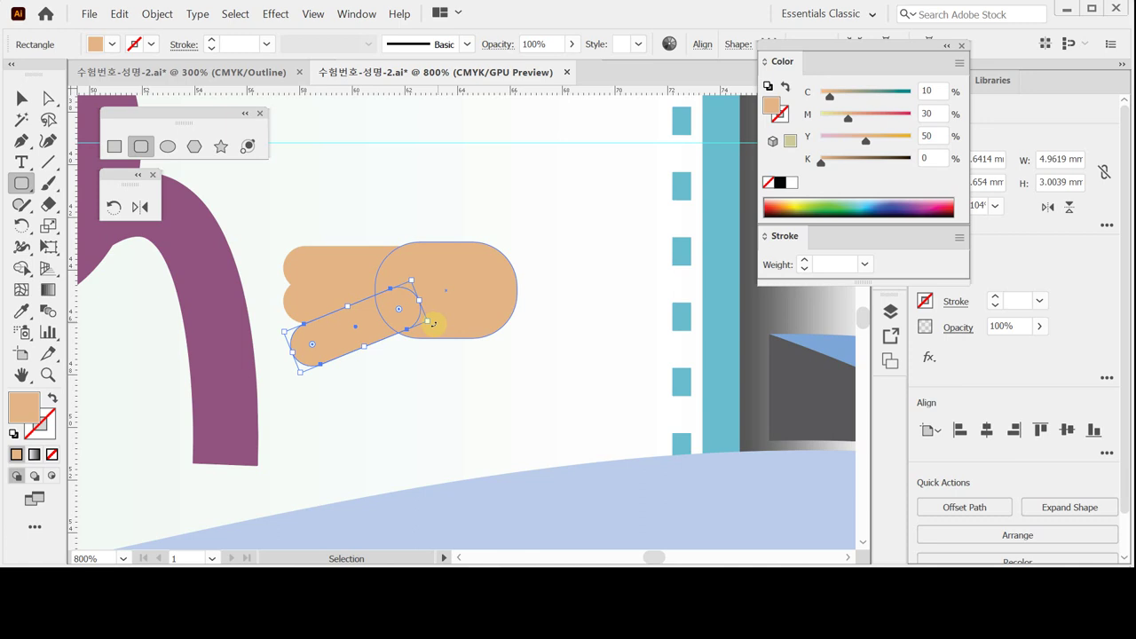
{"action": "left_click", "coordinate": [410, 390]}
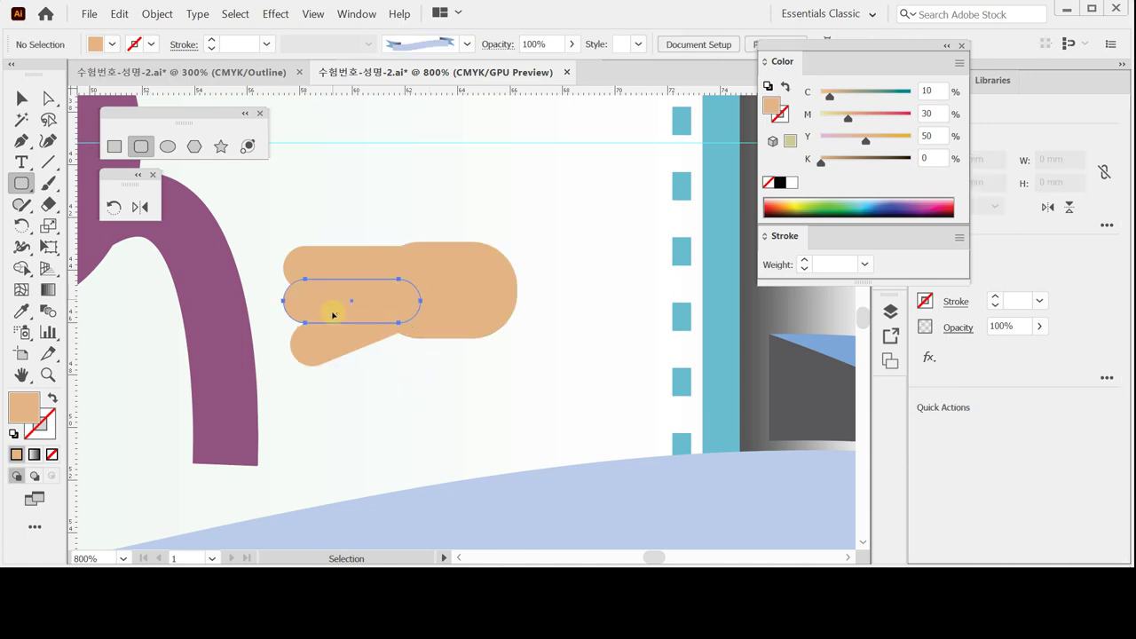
Step: Group the three toes with the wide foot shape
{"action": "left_click", "coordinate": [329, 313]}
{"action": "left_click_drag", "start_coordinate": [327, 346], "coordinate": [347, 355]}
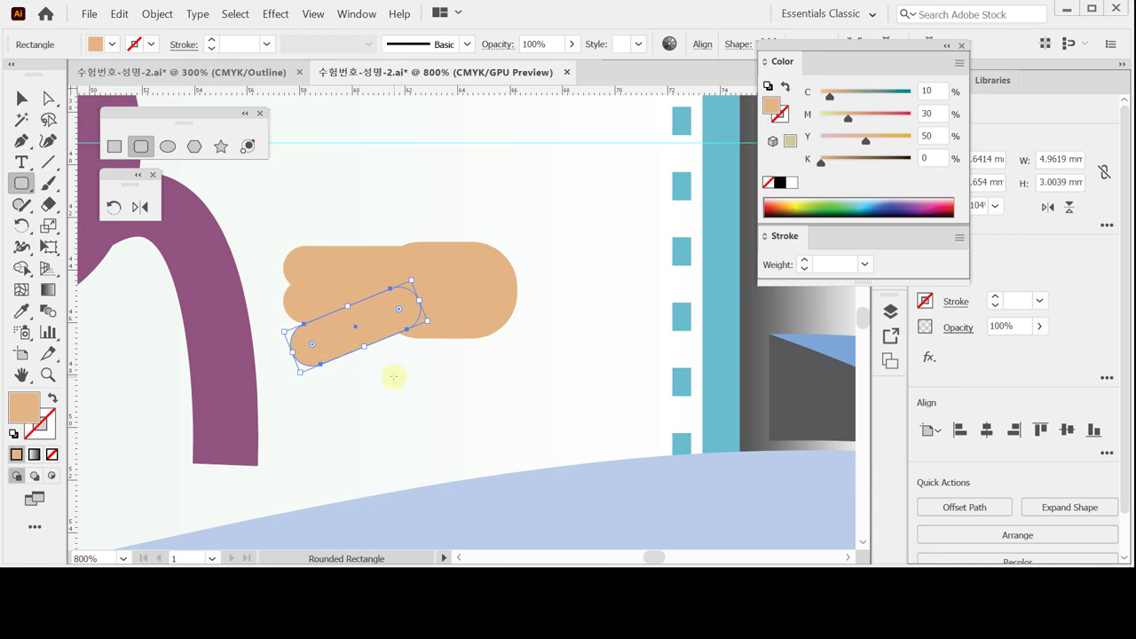
{"action": "left_click", "coordinate": [354, 293], "text": "shift"}
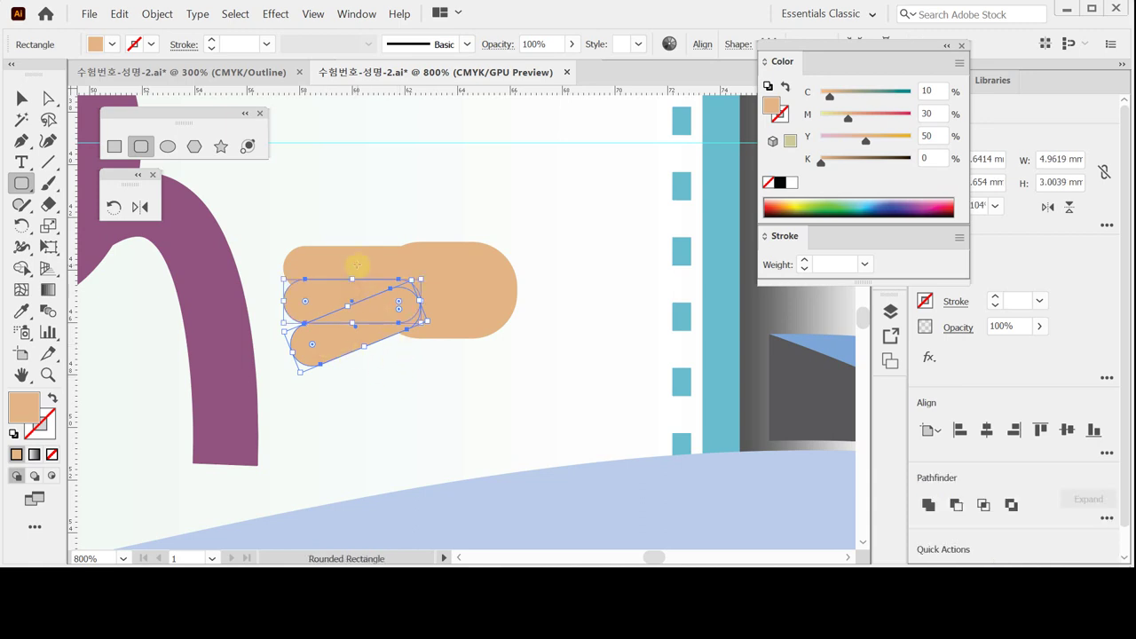
{"action": "left_click", "coordinate": [455, 283]}
{"action": "left_click", "coordinate": [484, 256]}
{"action": "left_click", "coordinate": [444, 279], "text": "shift"}
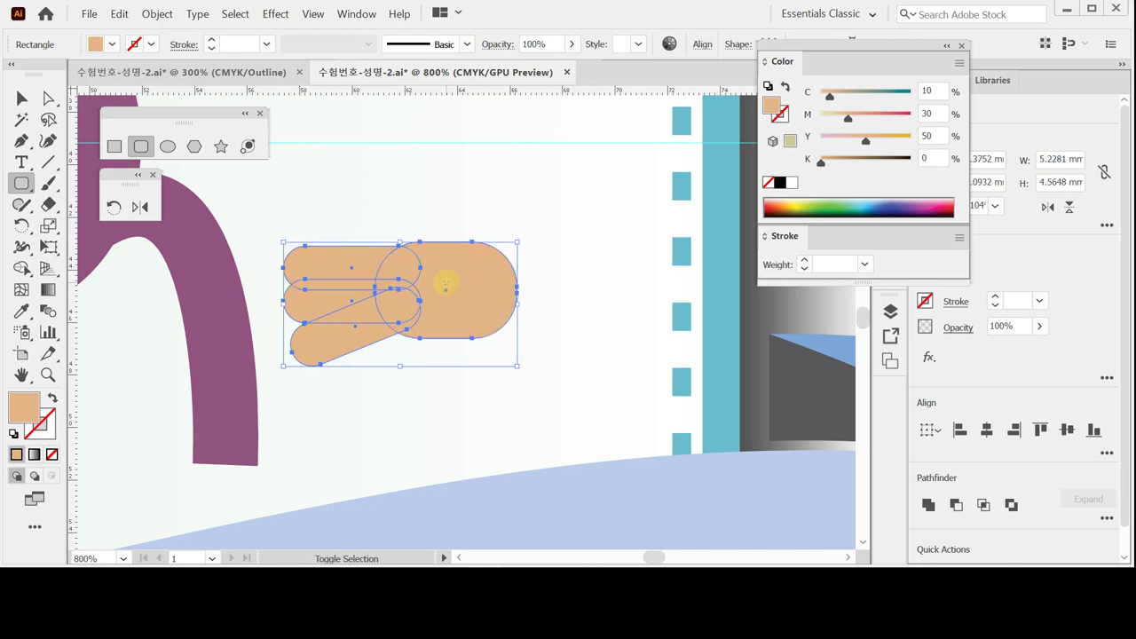
{"action": "key", "text": "ctrl"}
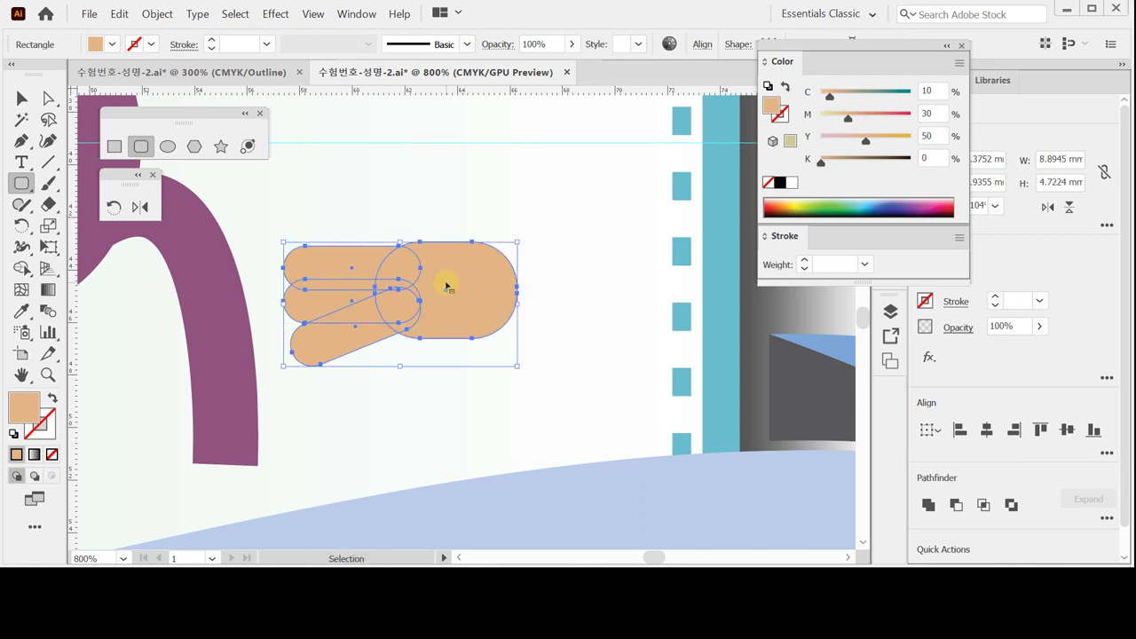
{"action": "key", "text": "ctrl+g"}
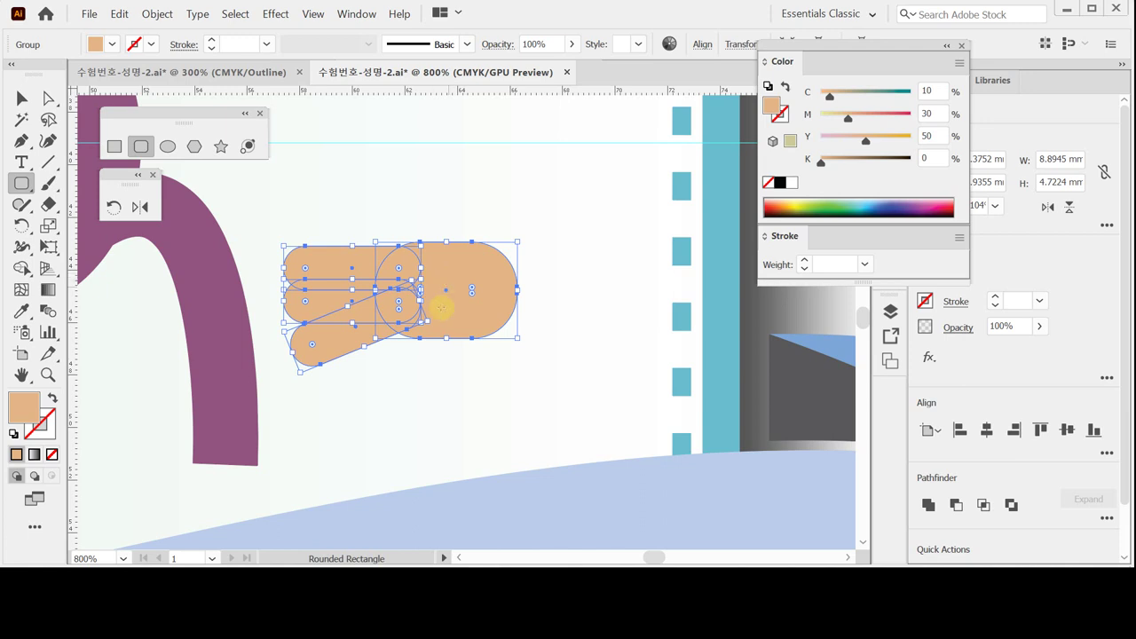
{"action": "left_click", "coordinate": [382, 296], "text": "ctrl"}
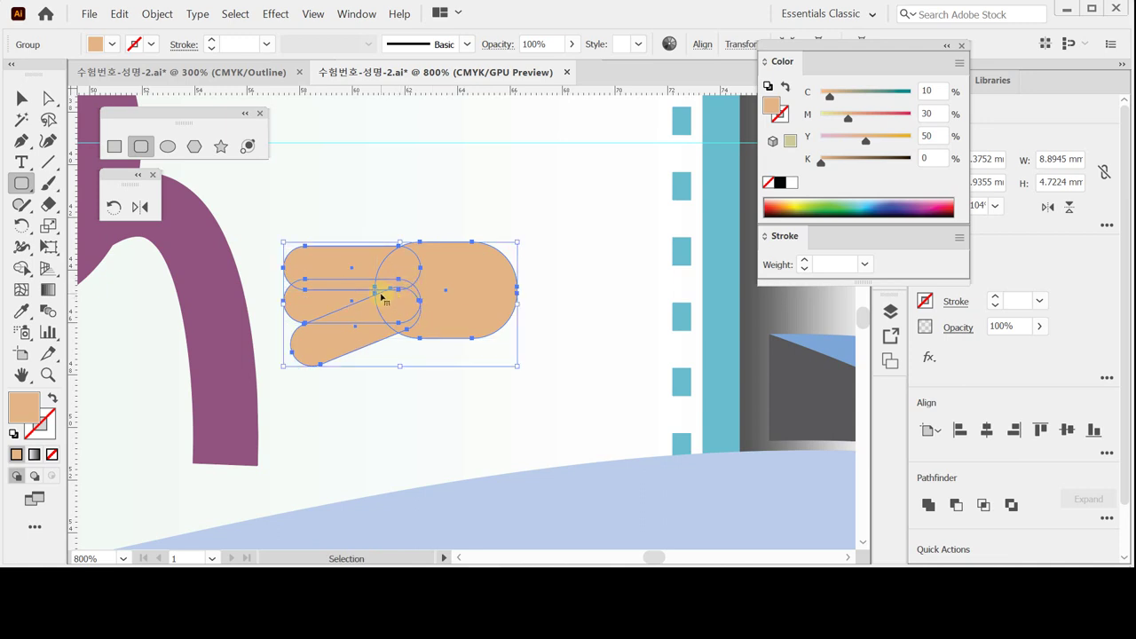
{"action": "left_click", "coordinate": [520, 329]}
{"action": "left_click", "coordinate": [493, 310]}
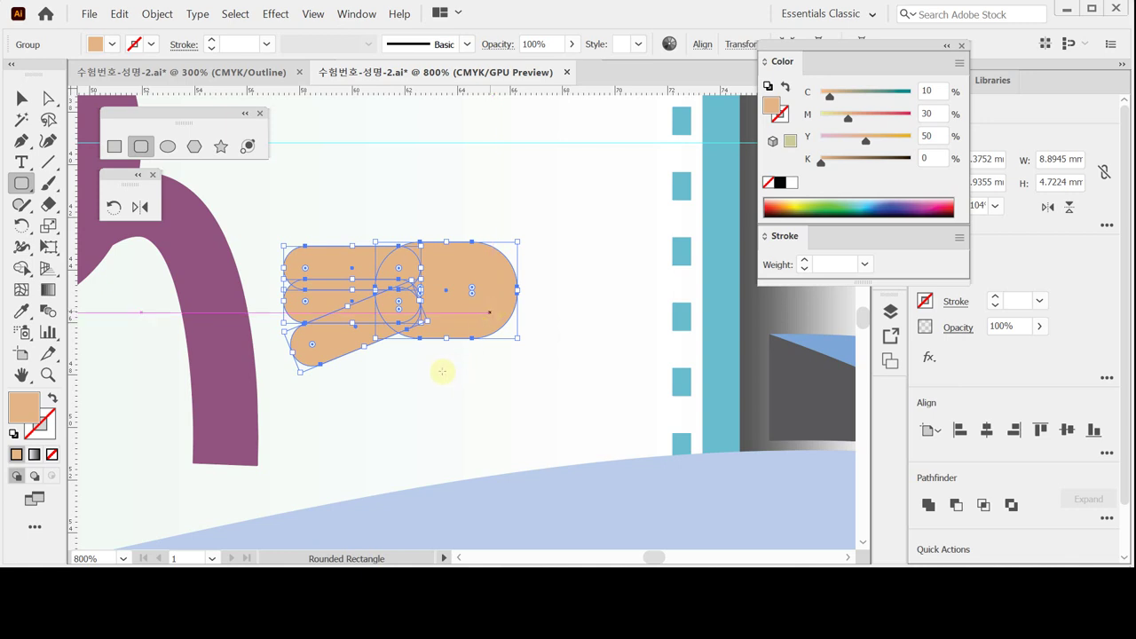
Step: Move the grouped foot to the lower end of the monkey's leg nearest the tail
{"action": "scroll", "coordinate": [557, 361], "scroll_direction": "left", "scroll_amount": 5}
{"action": "left_click_drag", "start_coordinate": [594, 295], "coordinate": [461, 400]}
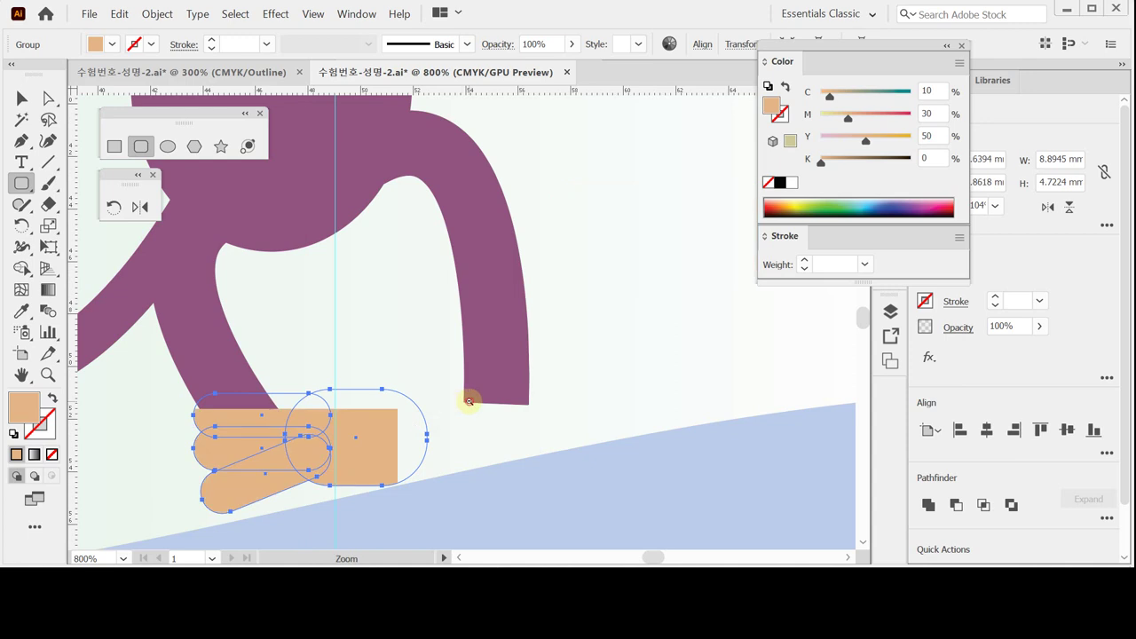
{"action": "left_click", "coordinate": [469, 398], "text": "ctrl+alt"}
{"action": "left_click", "coordinate": [470, 375], "text": "ctrl+alt"}
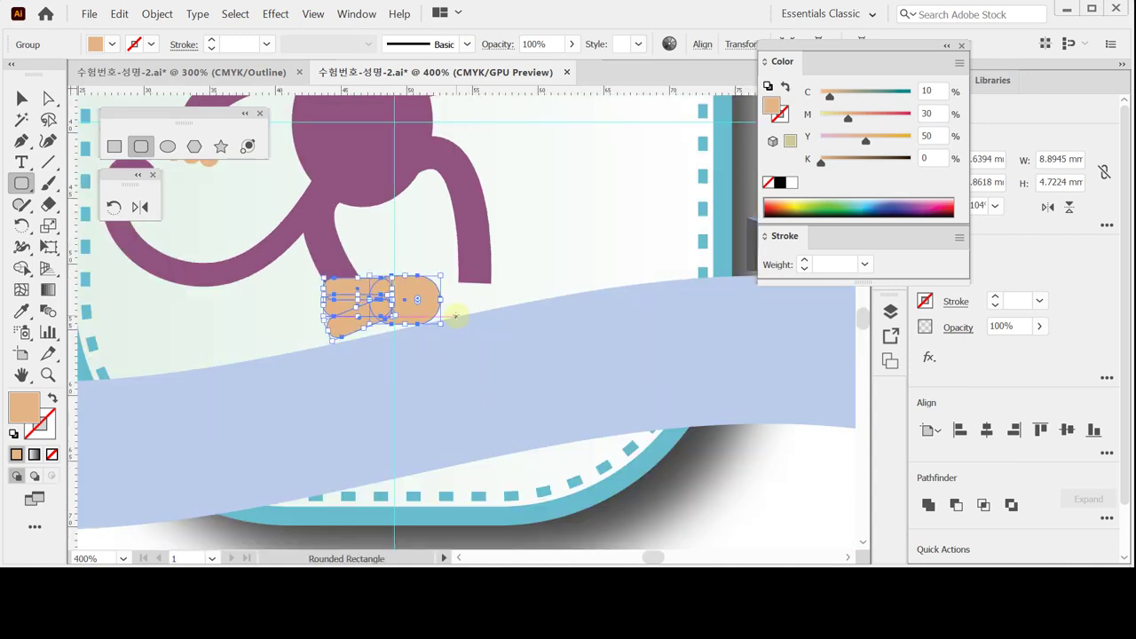
{"action": "left_click", "coordinate": [152, 15]}
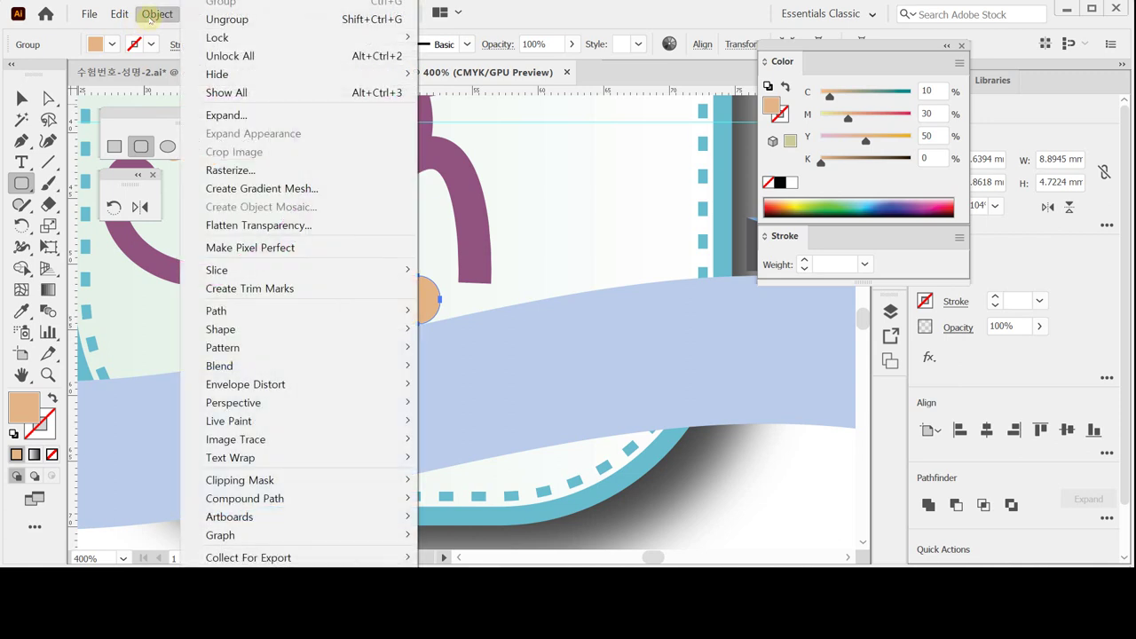
{"action": "mouse_move", "coordinate": [293, 37]}
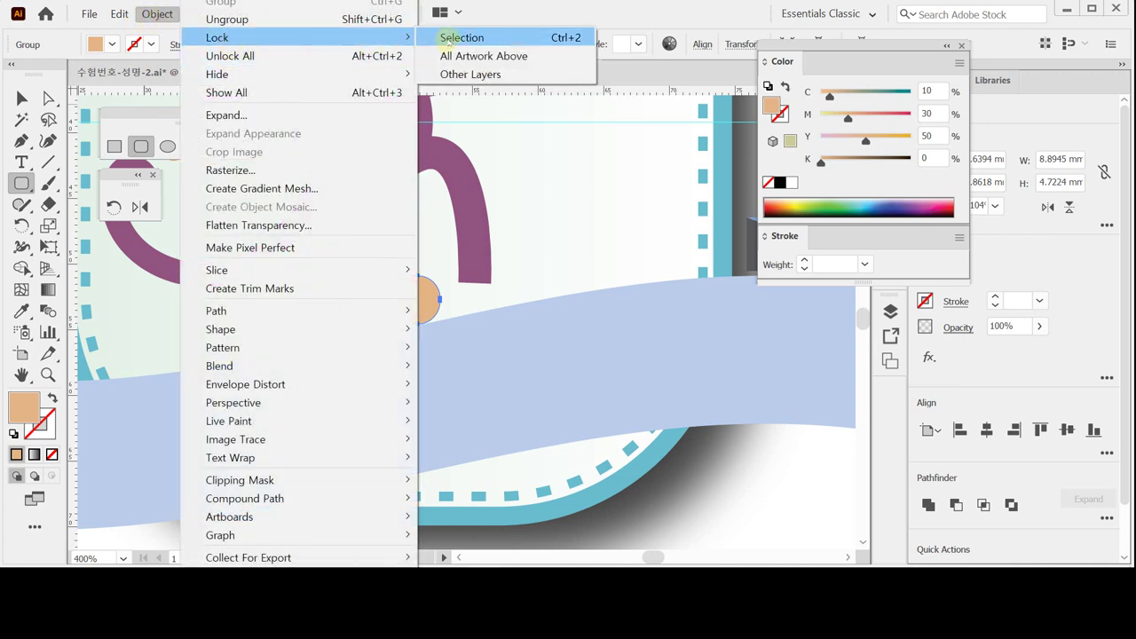
{"action": "left_click", "coordinate": [635, 20]}
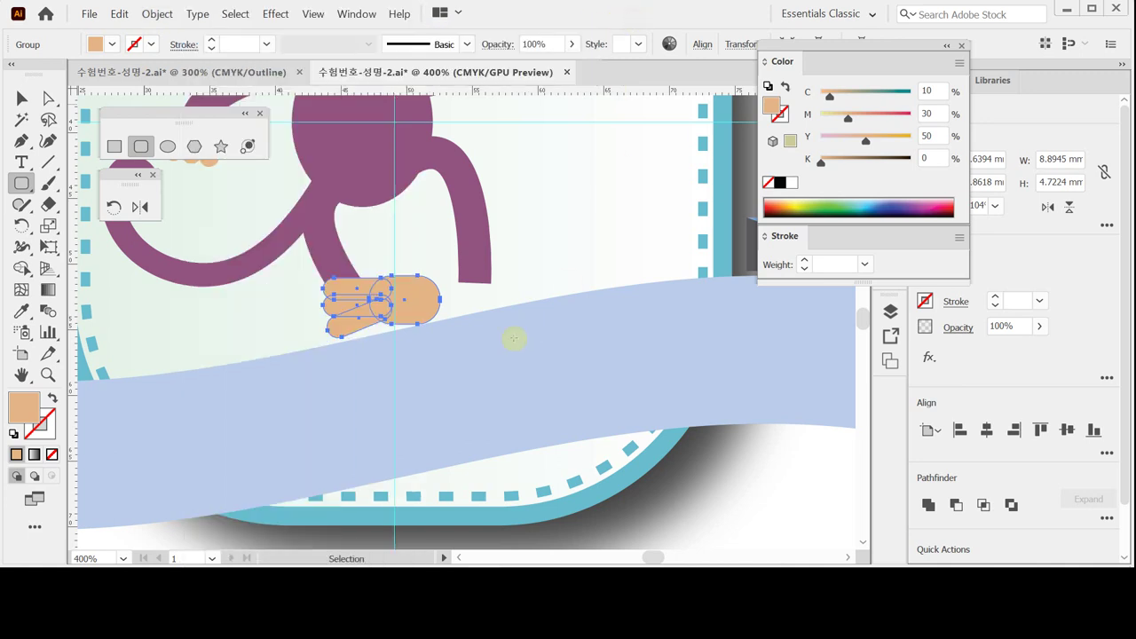
Step: Tilt the foot so its toes point diagonally downward and shrink it to about 5.8 mm by 5.4 mm at the leg's end
{"action": "left_click_drag", "start_coordinate": [402, 303], "coordinate": [355, 325]}
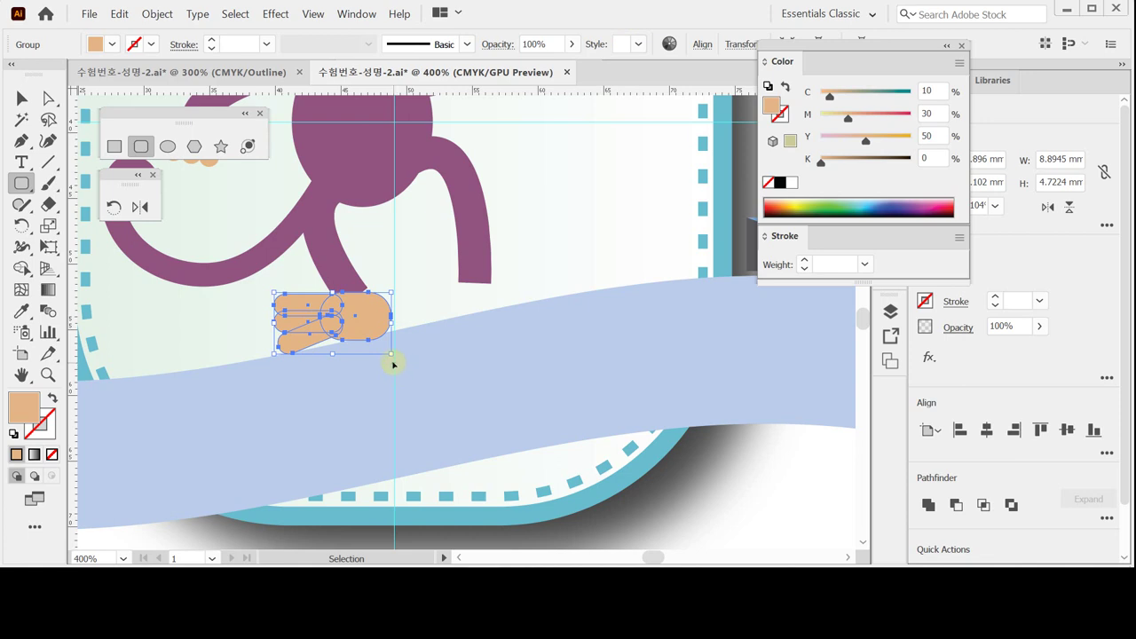
{"action": "left_click_drag", "start_coordinate": [393, 358], "coordinate": [363, 318]}
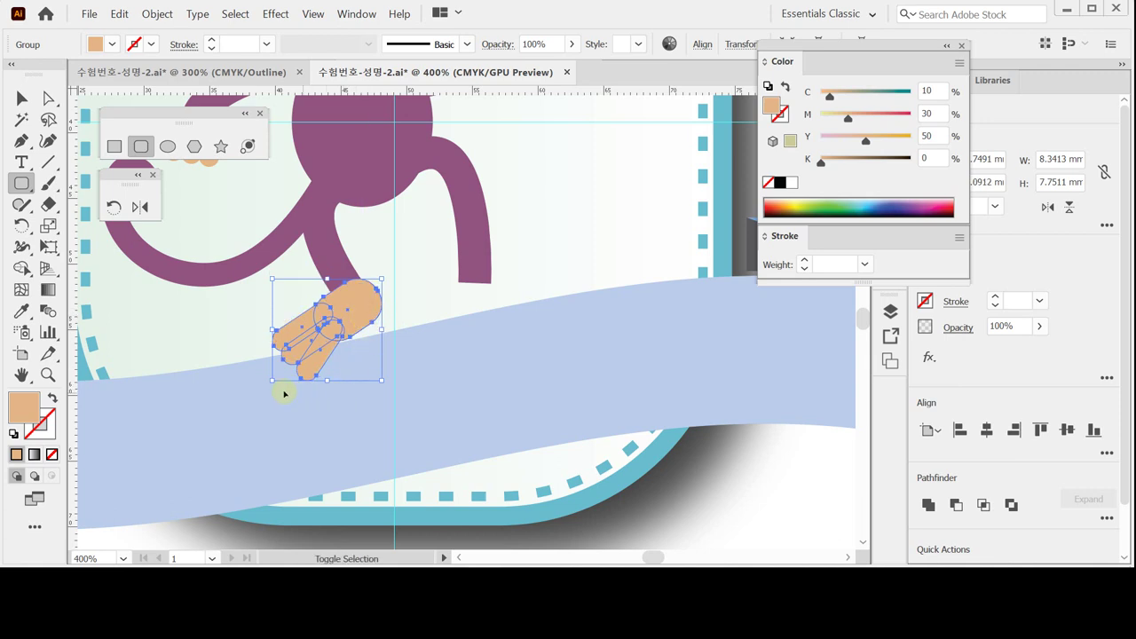
{"action": "left_click_drag", "start_coordinate": [273, 380], "coordinate": [298, 355]}
{"action": "left_click_drag", "start_coordinate": [342, 315], "coordinate": [360, 309]}
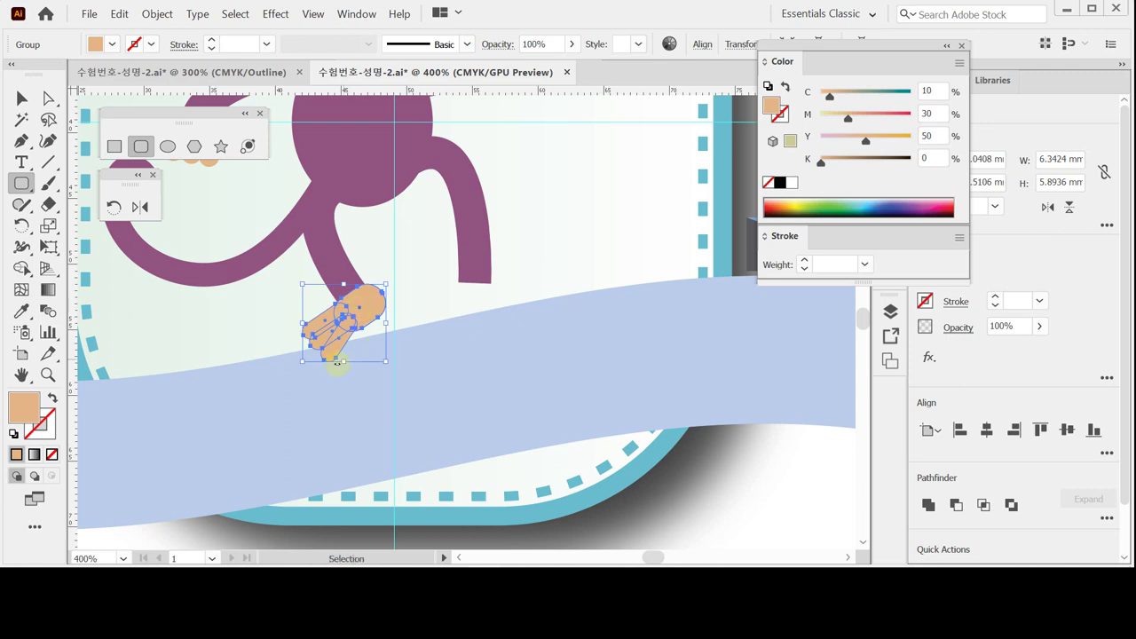
{"action": "left_click_drag", "start_coordinate": [386, 361], "coordinate": [379, 355]}
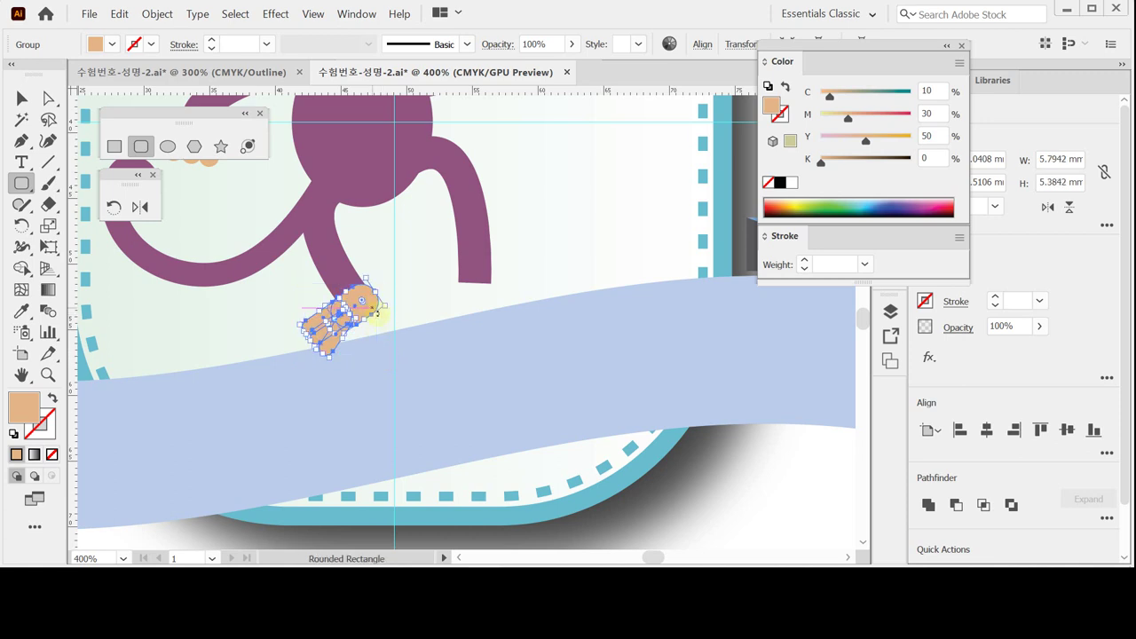
Step: Reflect a copy of the foot across a vertical axis and place it at the end of the other leg
{"action": "left_click_drag", "start_coordinate": [400, 325], "coordinate": [301, 362]}
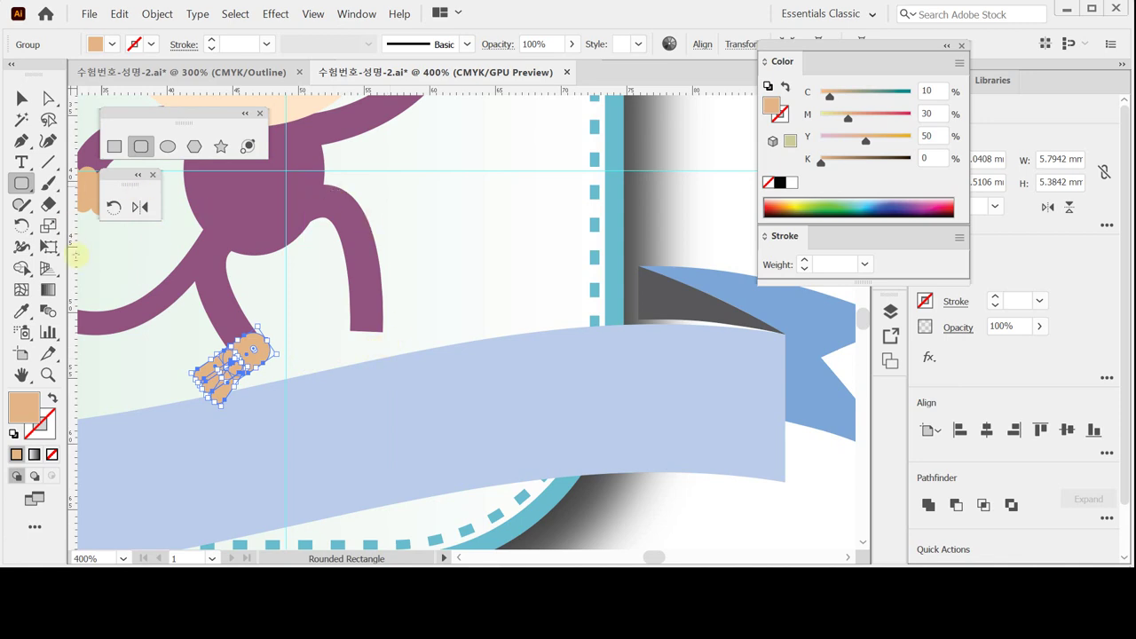
{"action": "key", "text": "ctrl+z"}
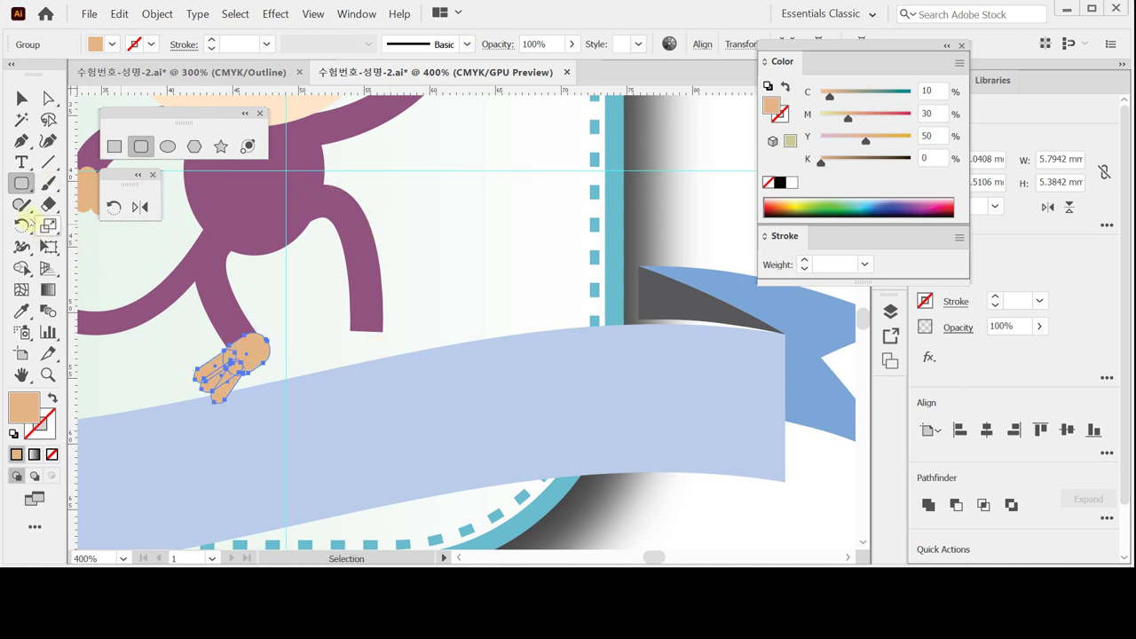
{"action": "left_click", "coordinate": [140, 208]}
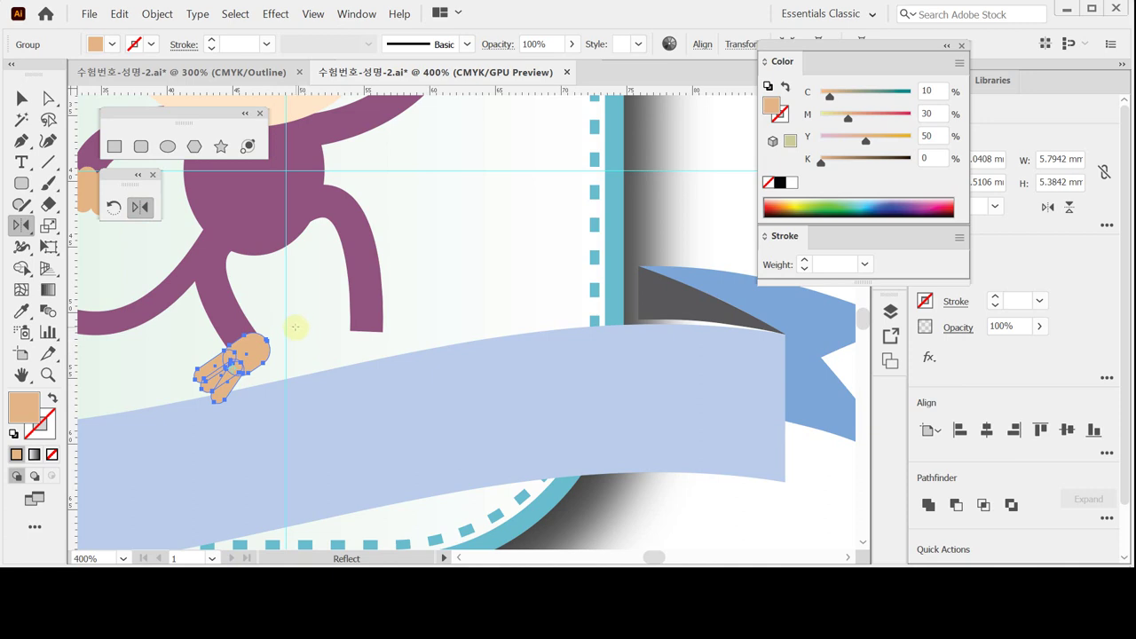
{"action": "left_click", "coordinate": [298, 327], "text": "alt"}
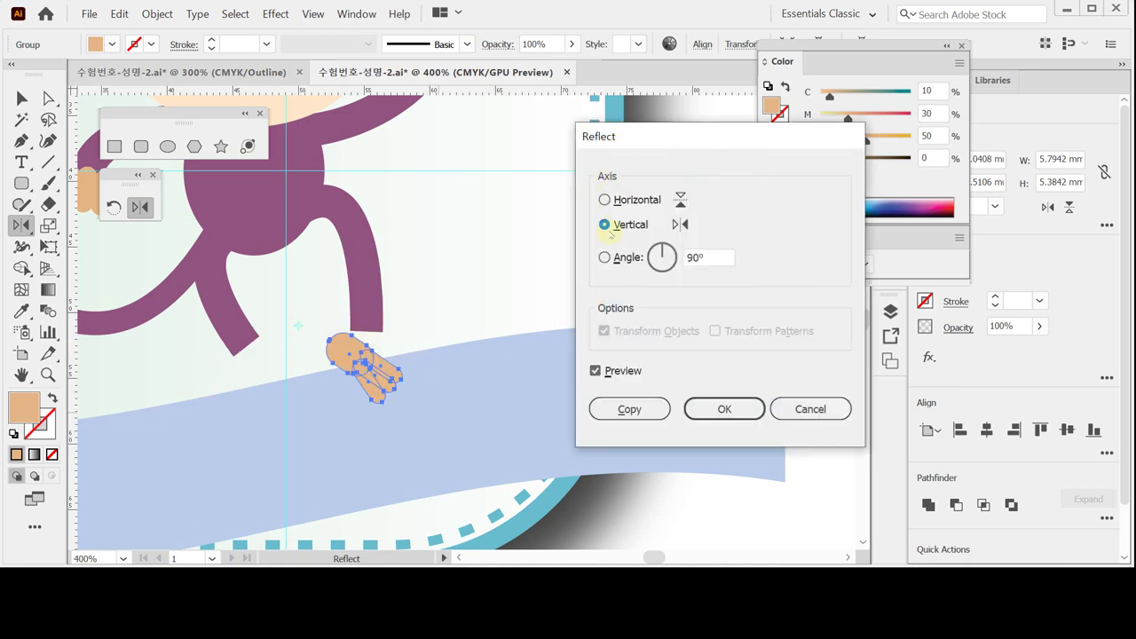
{"action": "key", "text": "Return"}
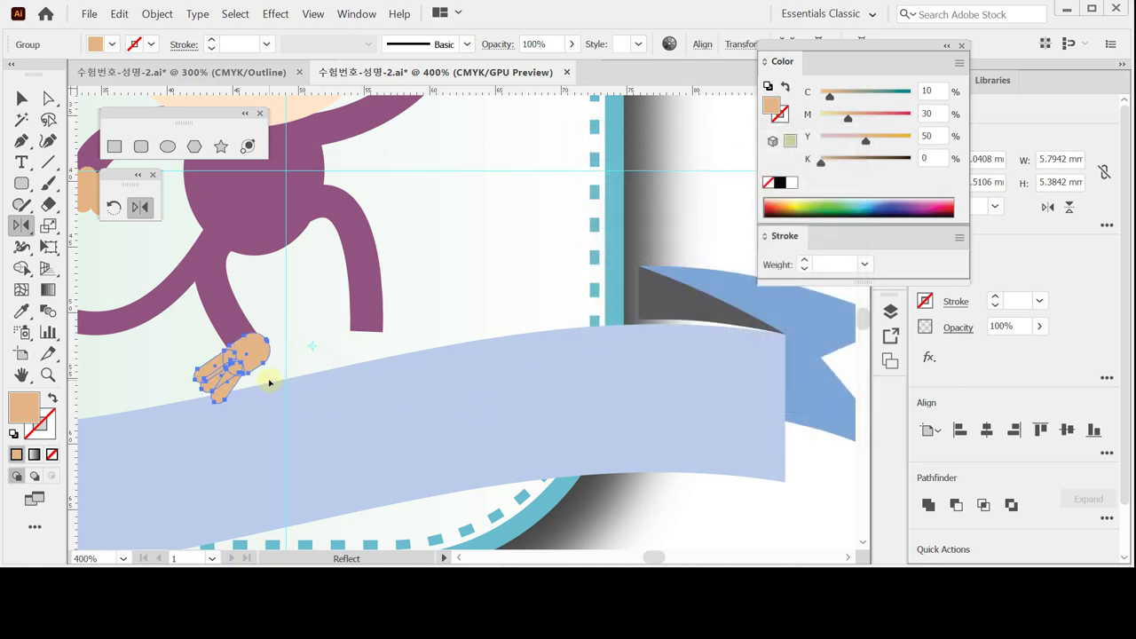
{"action": "left_click_drag", "start_coordinate": [266, 363], "coordinate": [374, 350]}
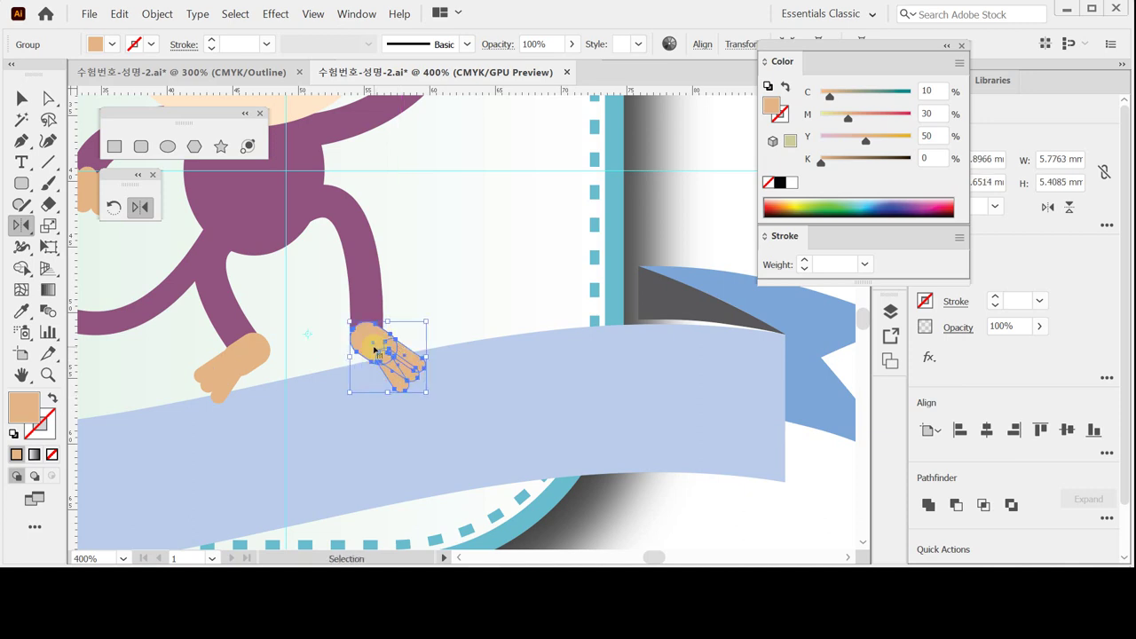
{"action": "key", "text": "ctrl"}
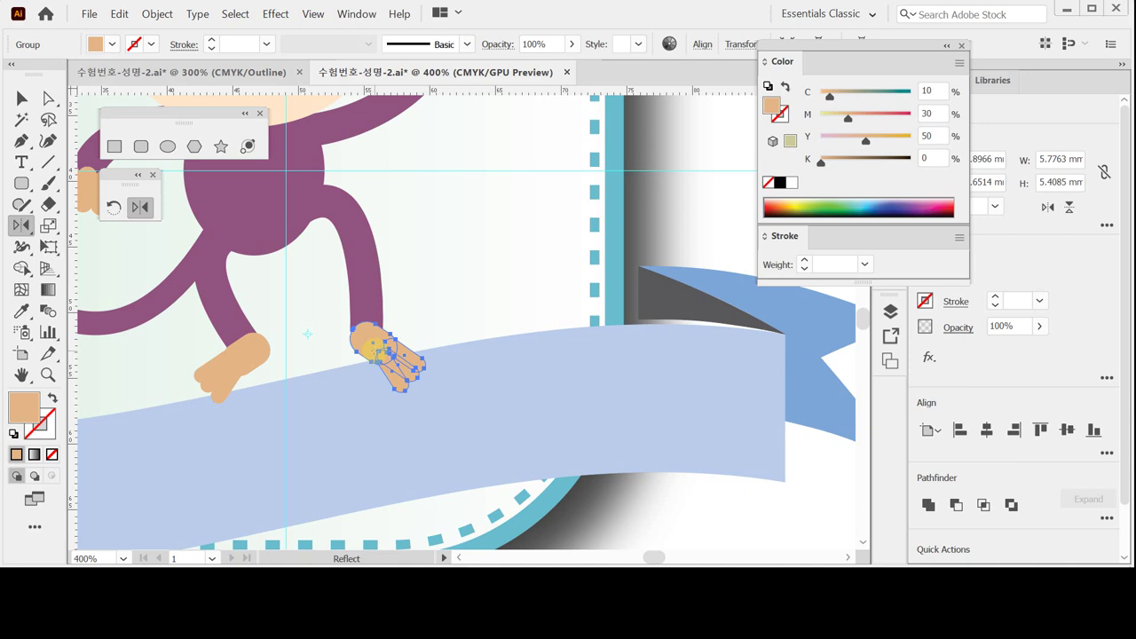
{"action": "key", "text": "ctrl"}
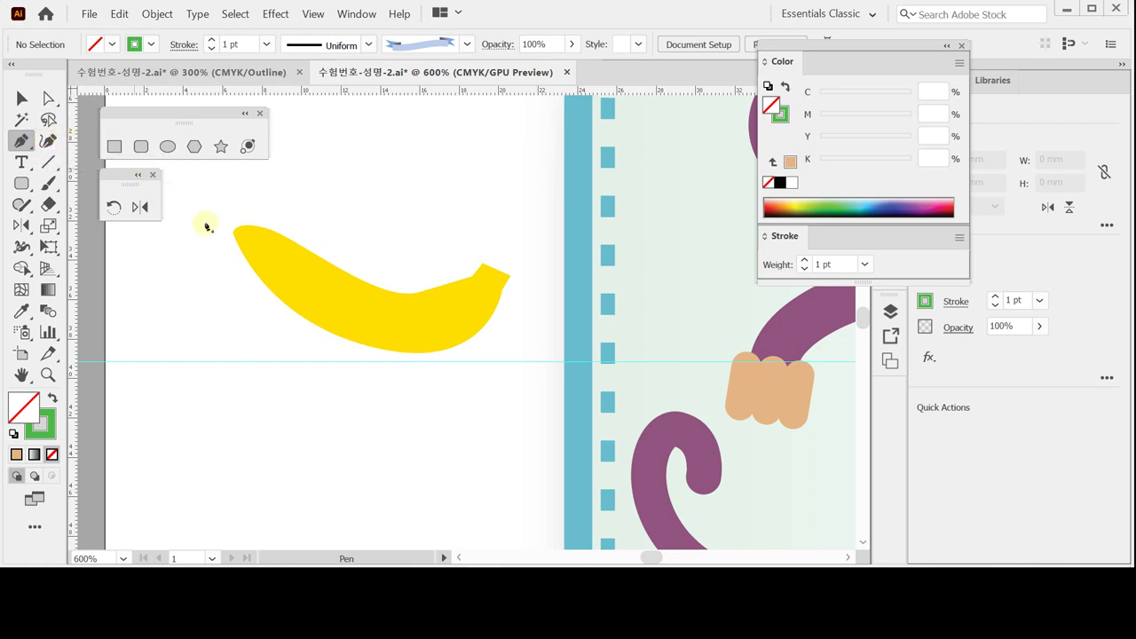
Step: Pick up the existing banana's yellow fill (C 0, M 10, Y 100, K 0) without a stroke as the current drawing colours
{"action": "key", "text": "ctrl"}
{"action": "left_click", "coordinate": [499, 277], "text": "ctrl"}
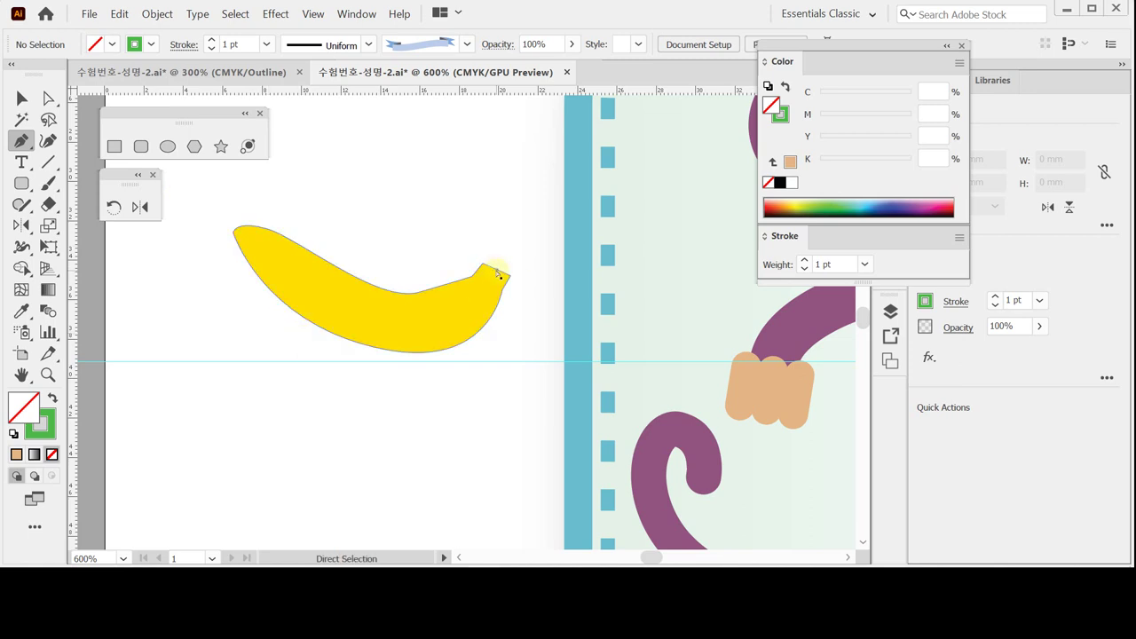
{"action": "left_click", "coordinate": [497, 271], "text": "ctrl"}
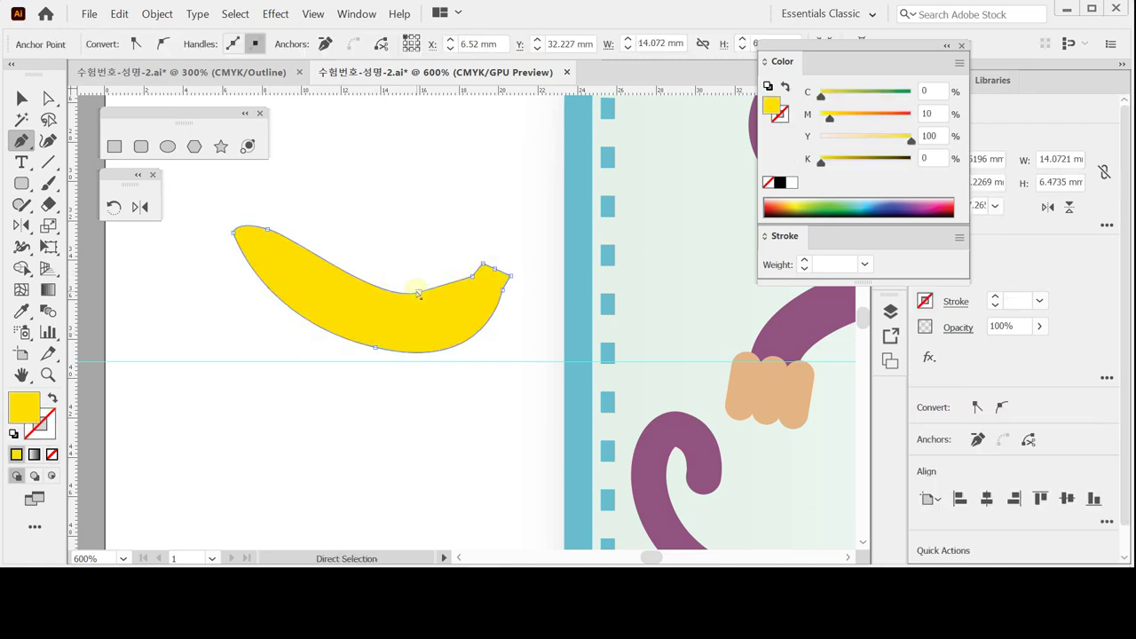
{"action": "left_click", "coordinate": [342, 381], "text": "ctrl"}
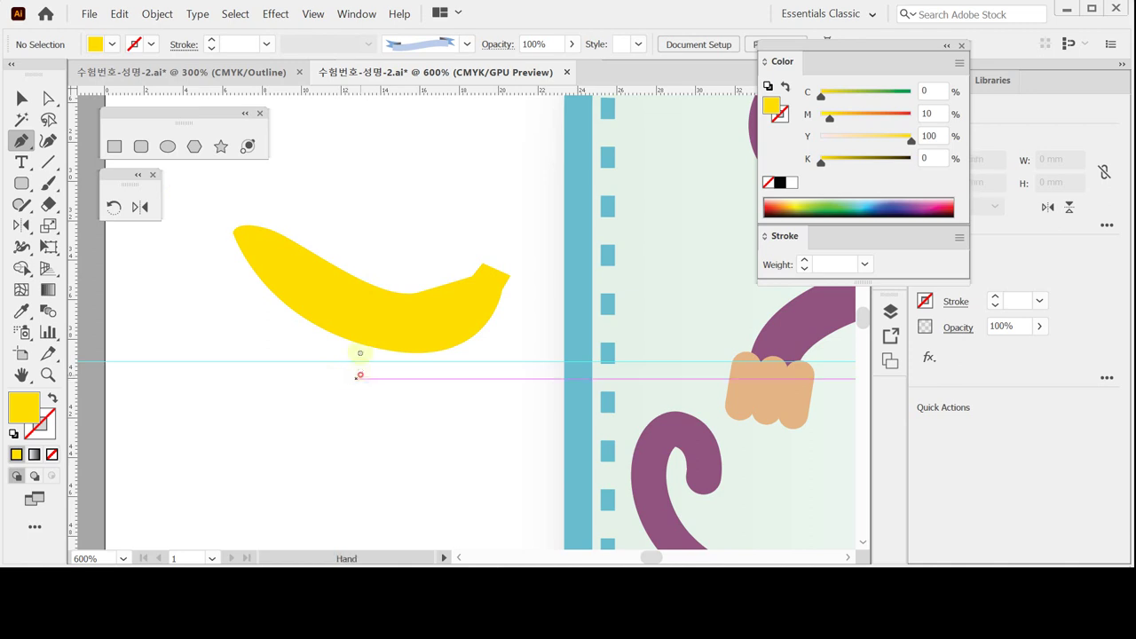
Step: Draw a second closed banana outline with the Pen tool below the existing banana, including its curved body and angular stem
{"action": "scroll", "coordinate": [359, 353], "scroll_direction": "down", "scroll_amount": 2}
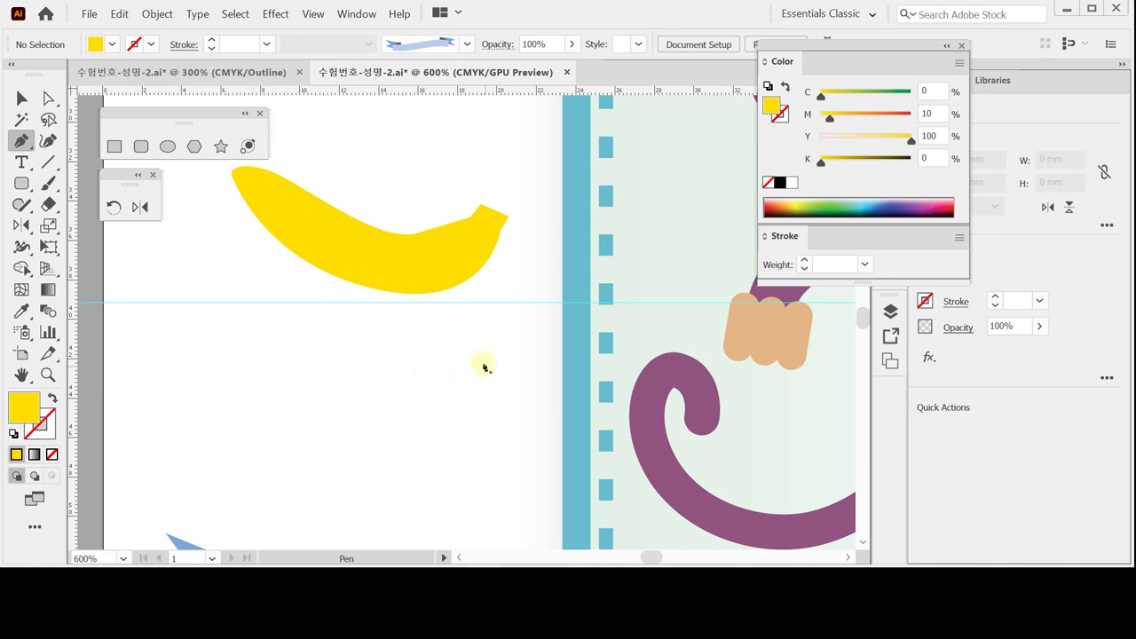
{"action": "left_click_drag", "start_coordinate": [483, 352], "coordinate": [499, 373]}
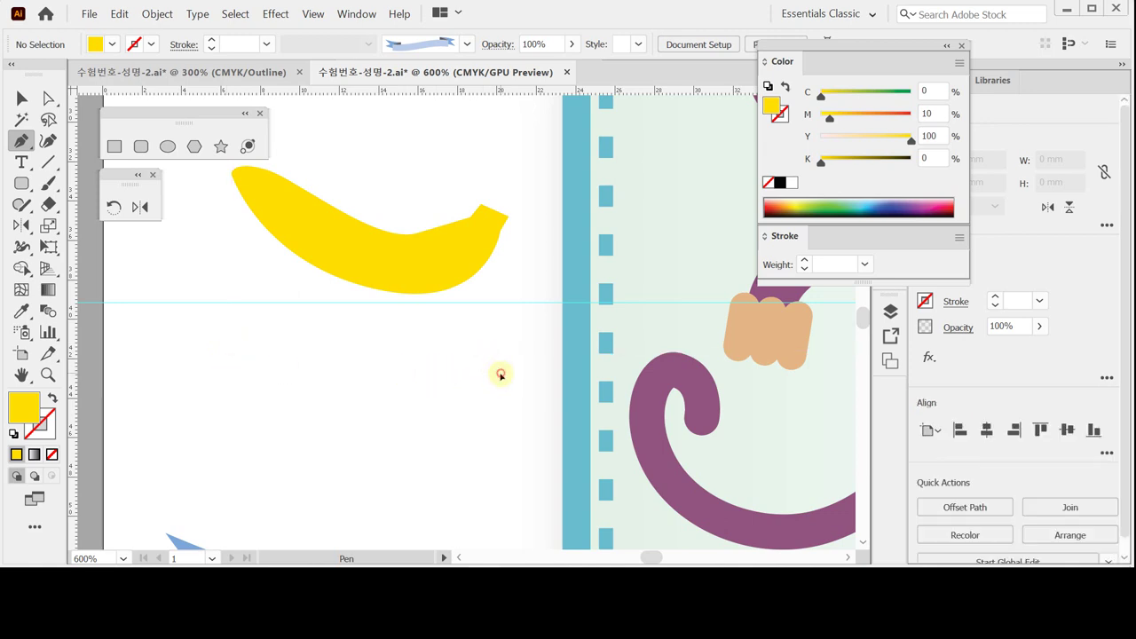
{"action": "left_click", "coordinate": [399, 445]}
{"action": "left_click_drag", "start_coordinate": [398, 445], "coordinate": [343, 442]}
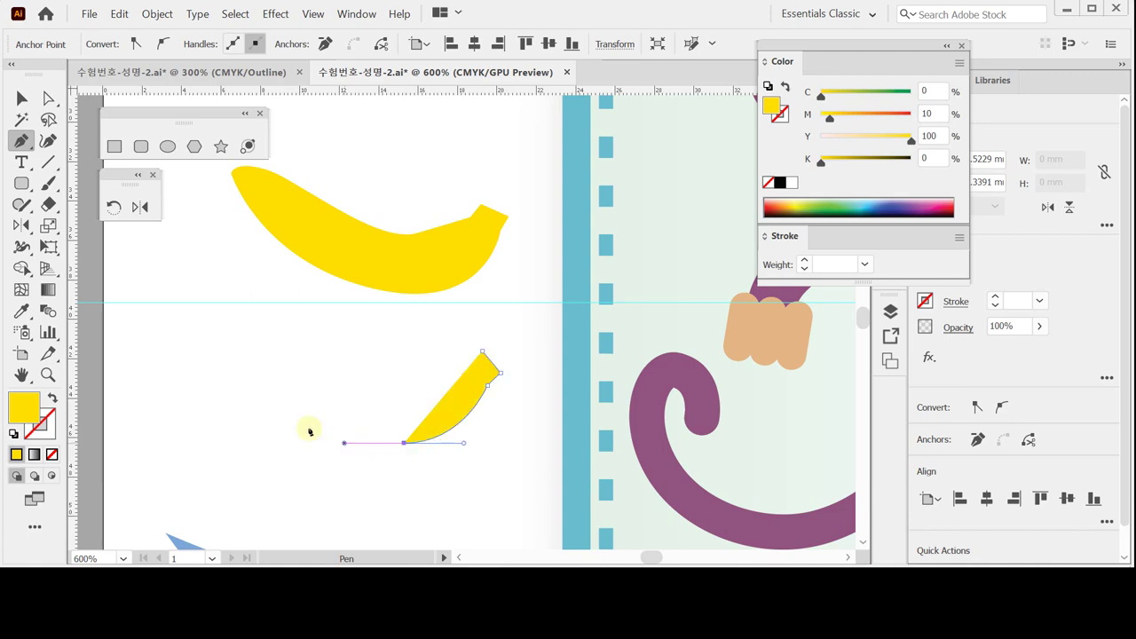
{"action": "left_click_drag", "start_coordinate": [221, 331], "coordinate": [186, 265]}
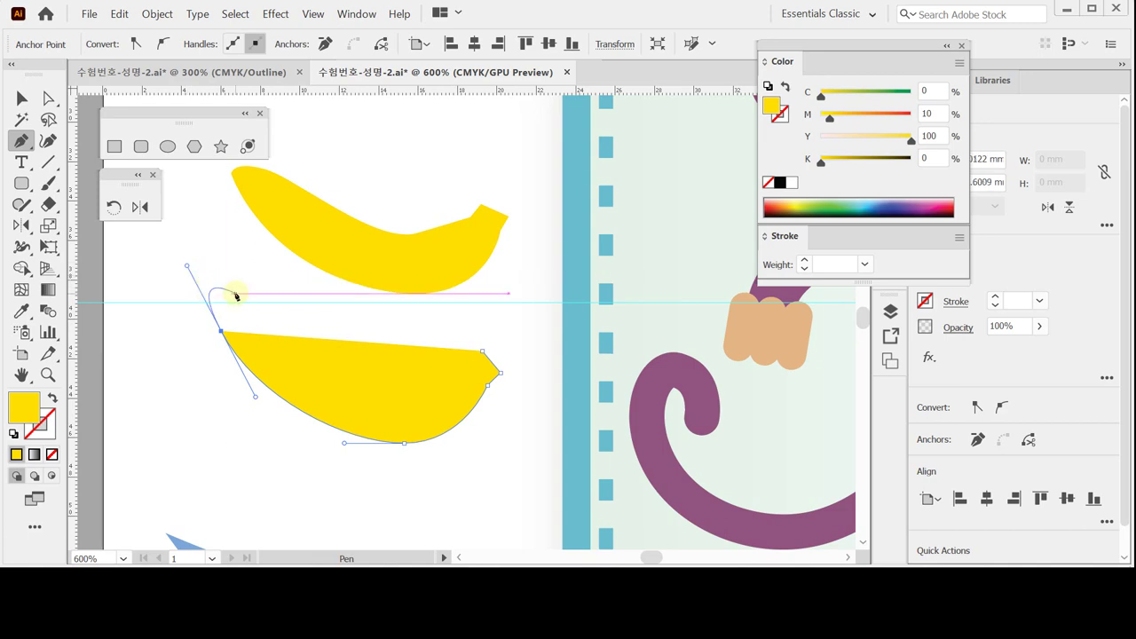
{"action": "key", "text": "alt"}
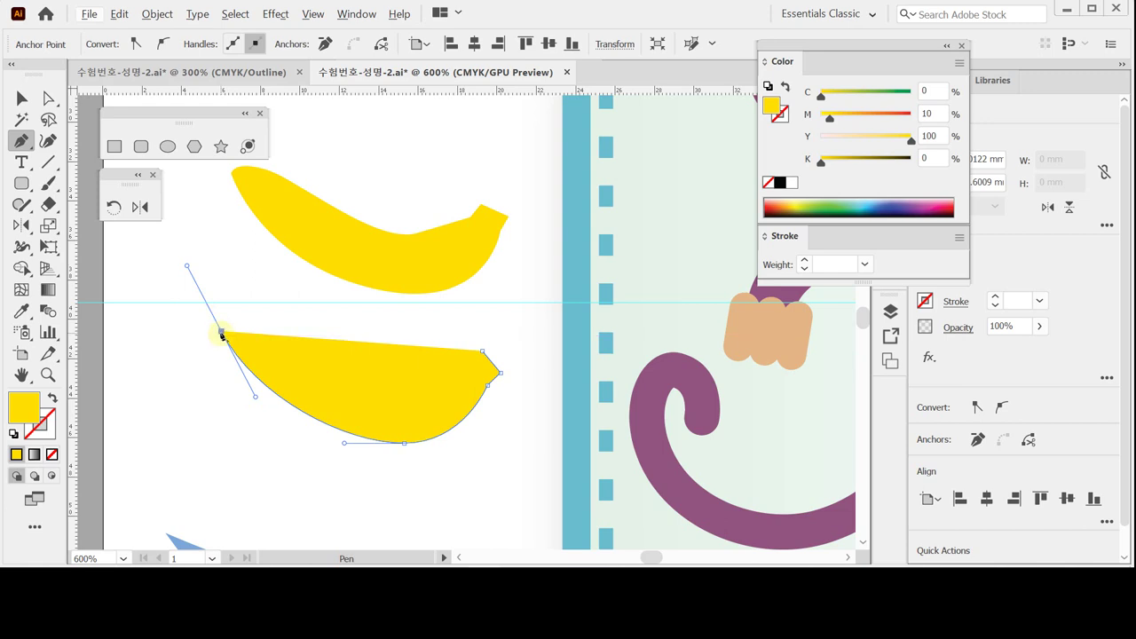
{"action": "left_click_drag", "start_coordinate": [222, 333], "coordinate": [203, 293]}
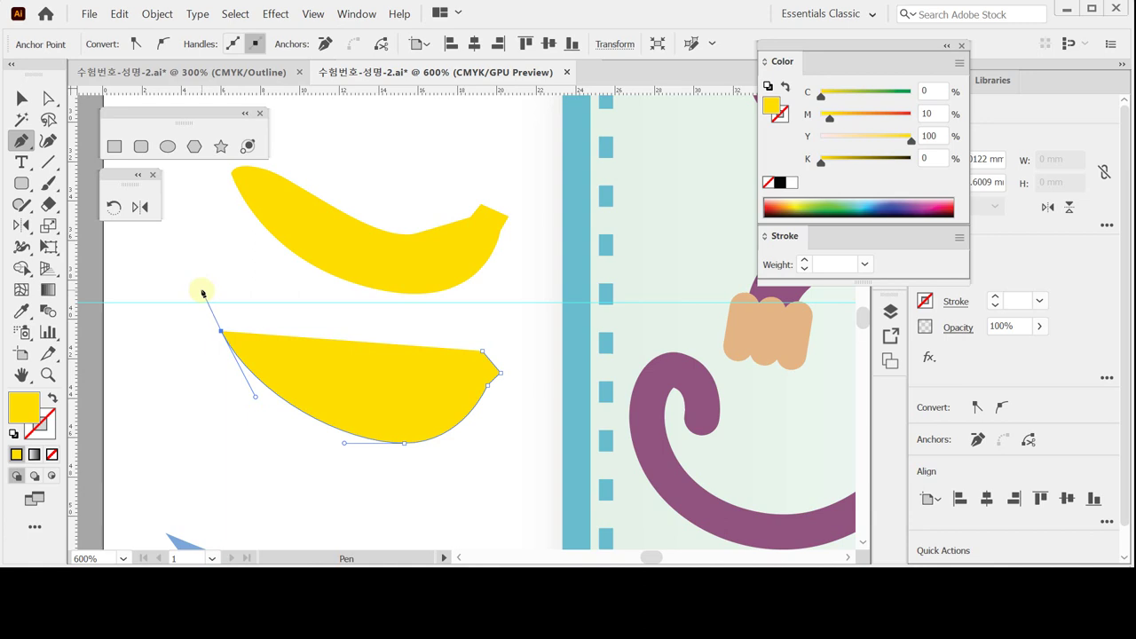
{"action": "left_click_drag", "start_coordinate": [202, 291], "coordinate": [287, 330]}
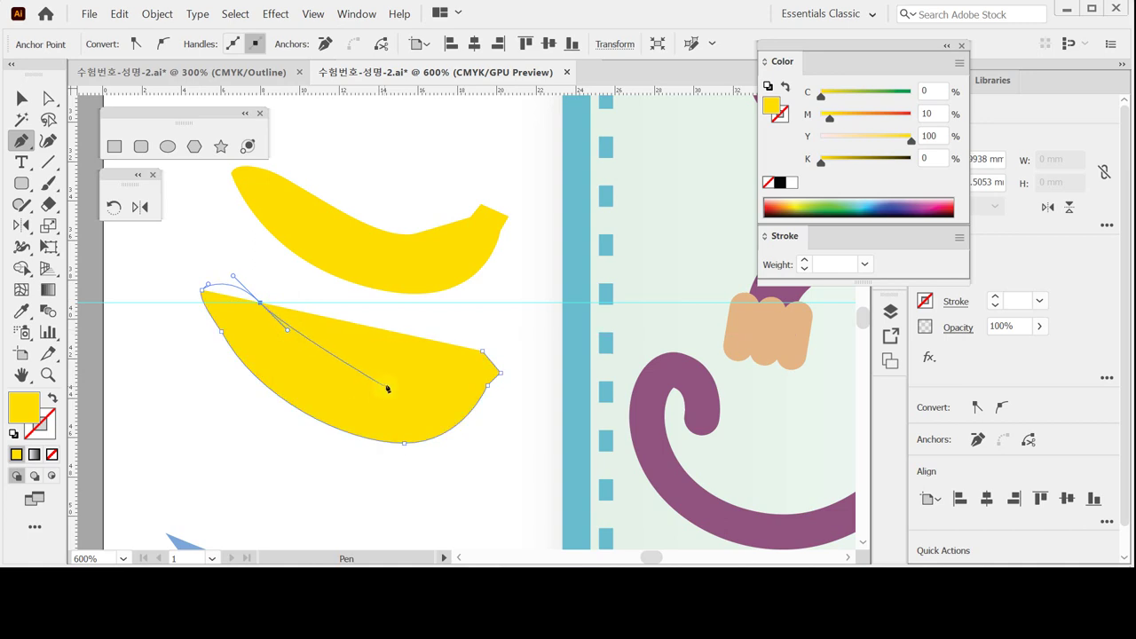
{"action": "left_click_drag", "start_coordinate": [385, 385], "coordinate": [462, 363]}
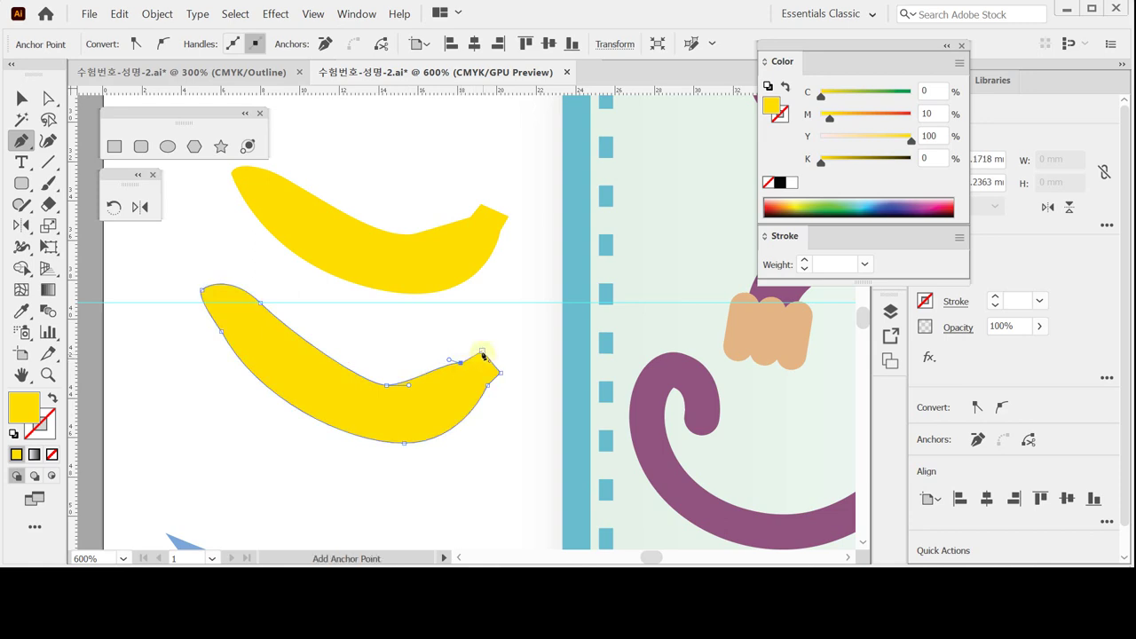
{"action": "left_click", "coordinate": [482, 352]}
Step: Adjust the second banana's stem corners, underside curve and inner bend, and delete the whole shape
{"action": "key", "text": "ctrl"}
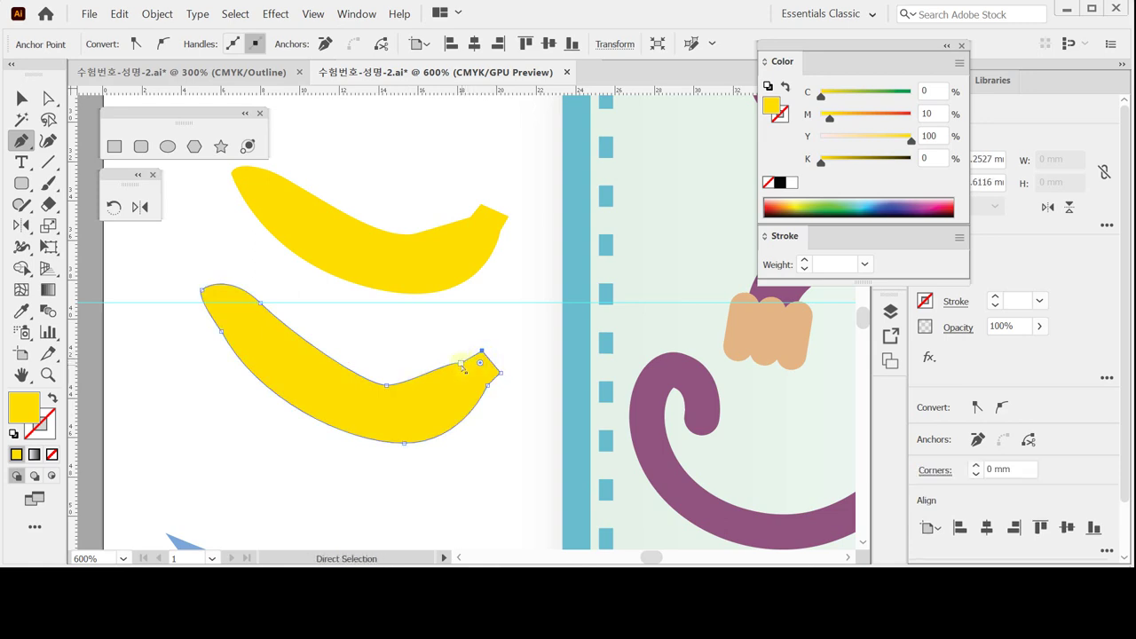
{"action": "left_click_drag", "start_coordinate": [463, 367], "coordinate": [494, 382]}
{"action": "left_click_drag", "start_coordinate": [463, 443], "coordinate": [466, 439]}
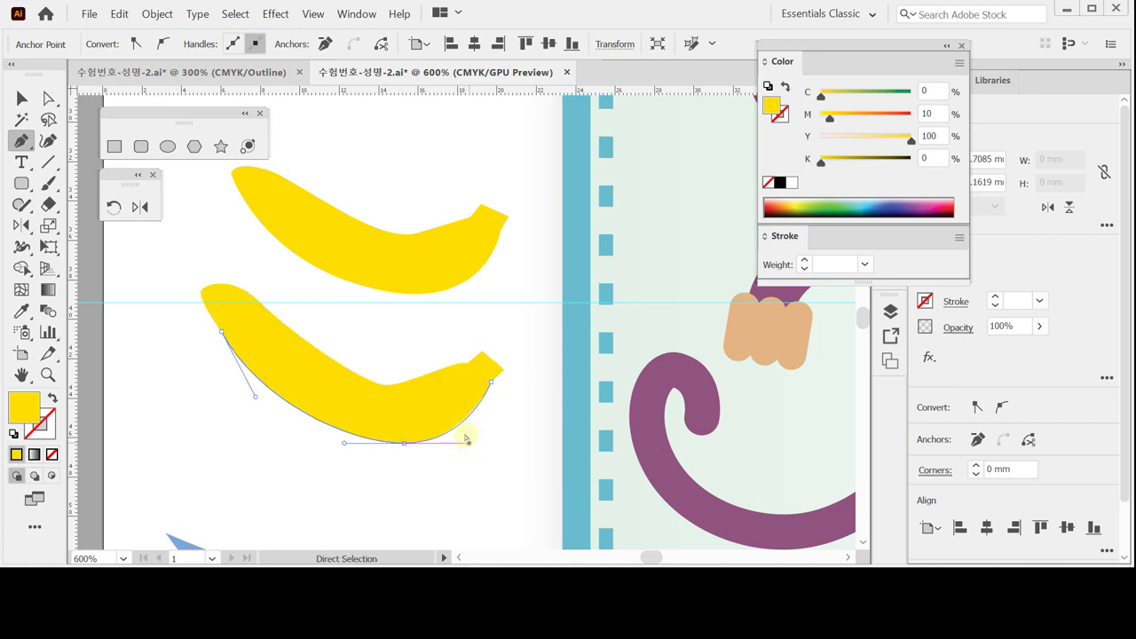
{"action": "left_click_drag", "start_coordinate": [388, 385], "coordinate": [382, 378]}
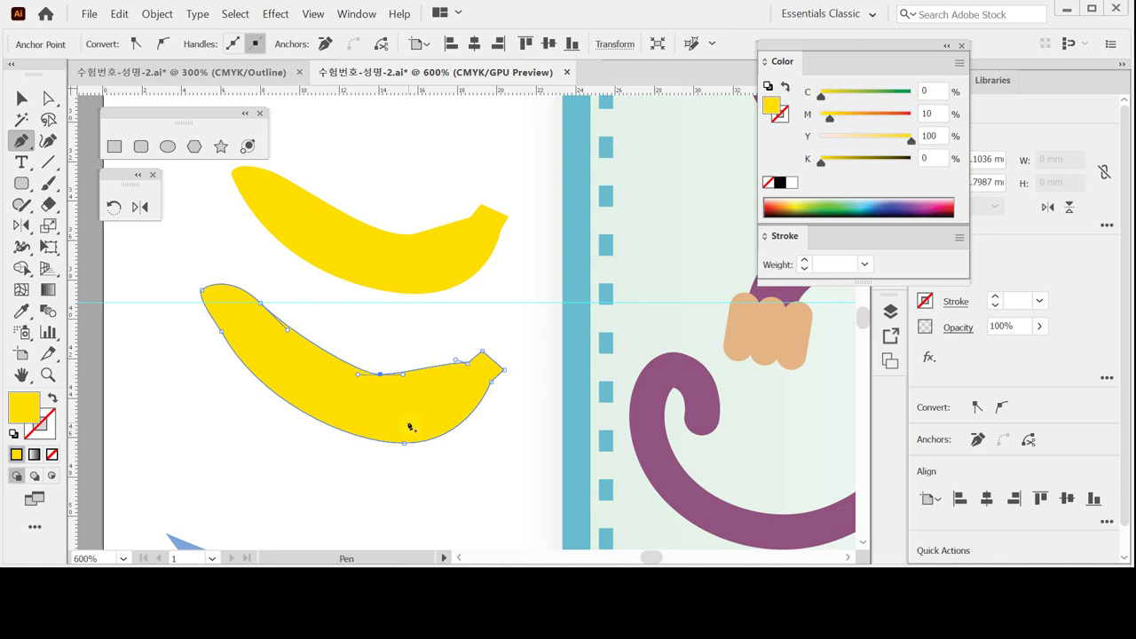
{"action": "key", "text": "Delete"}
{"action": "key", "text": "Delete"}
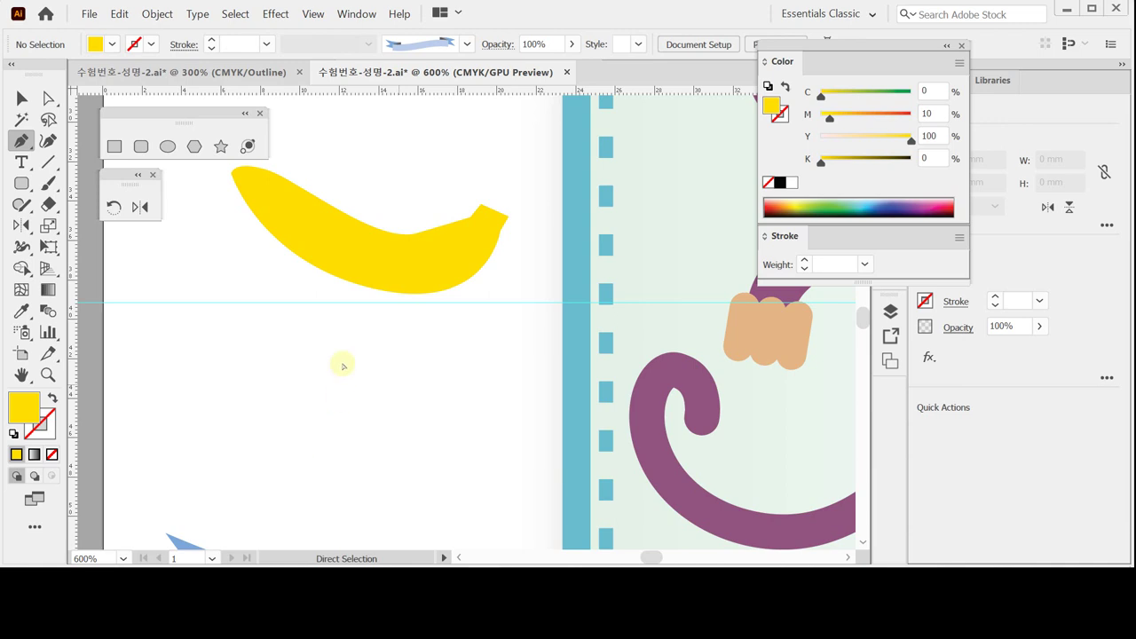
{"action": "left_click", "coordinate": [210, 301]}
{"action": "left_click", "coordinate": [343, 363]}
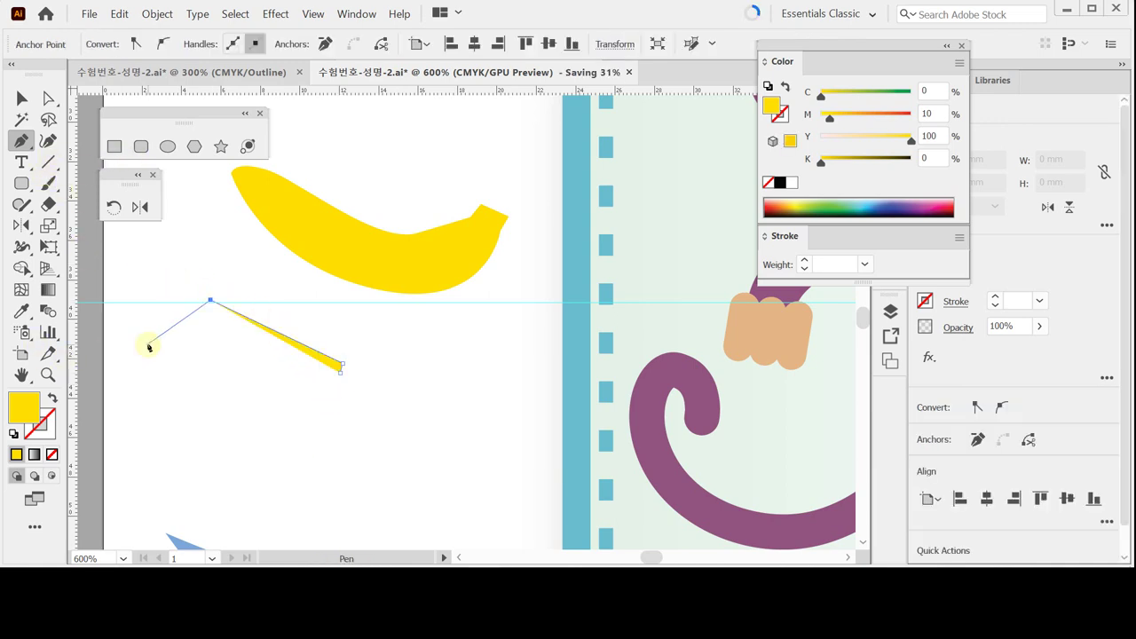
{"action": "key", "text": "ctrl+z"}
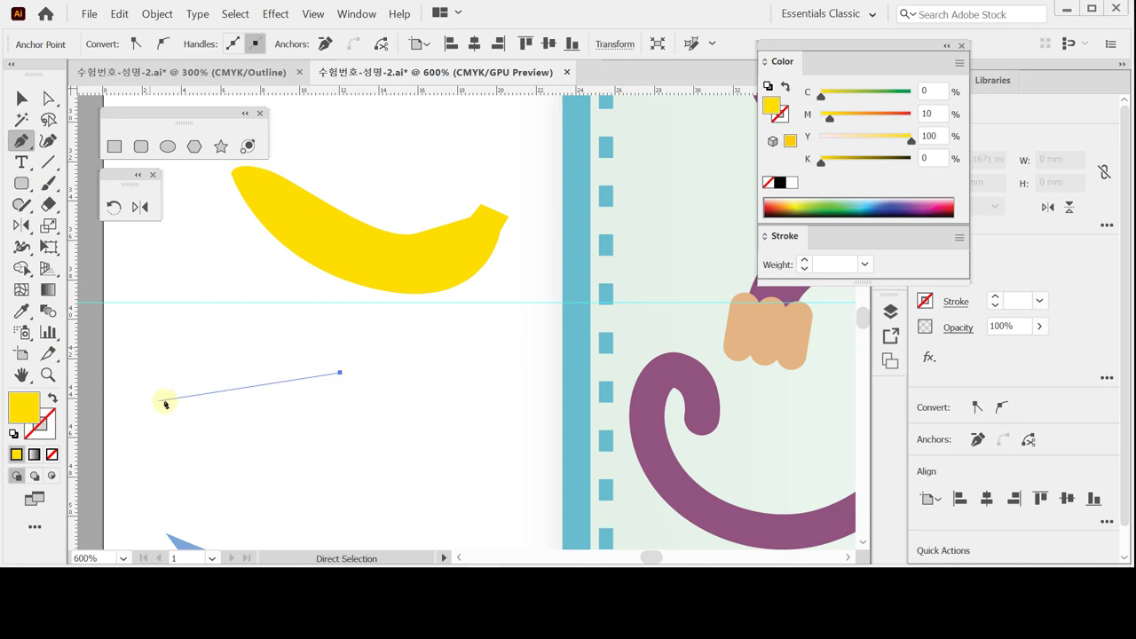
{"action": "key", "text": "backslash"}
{"action": "key", "text": "ctrl+shift+a"}
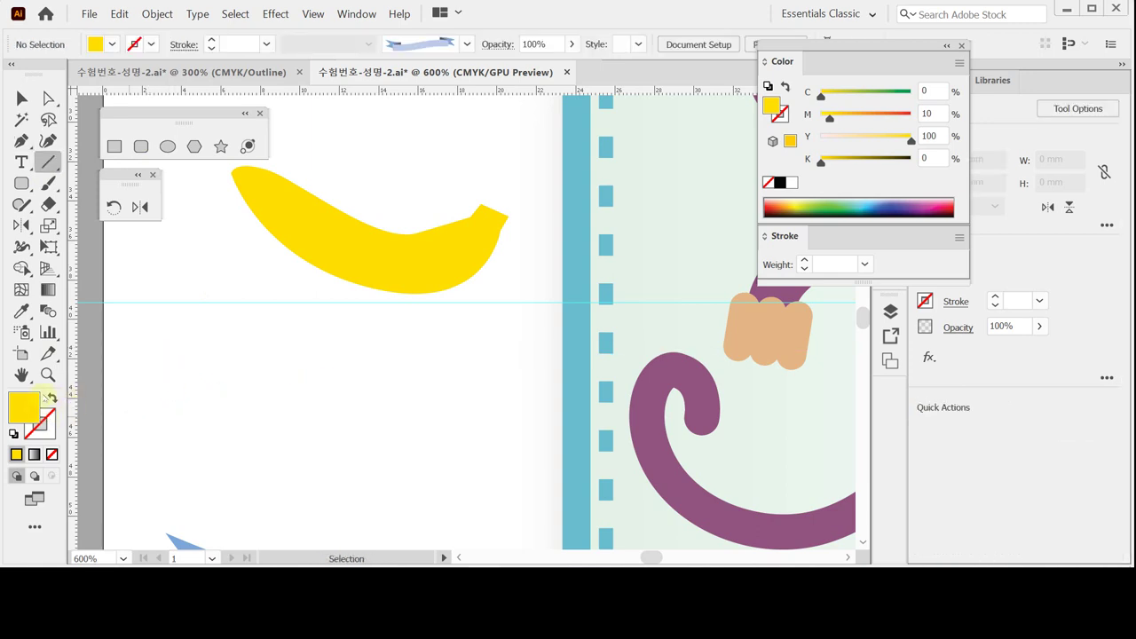
Step: Remove the fill and set the stroke colour to green with C 70, M 0, Y 100, K 0
{"action": "left_click", "coordinate": [52, 400]}
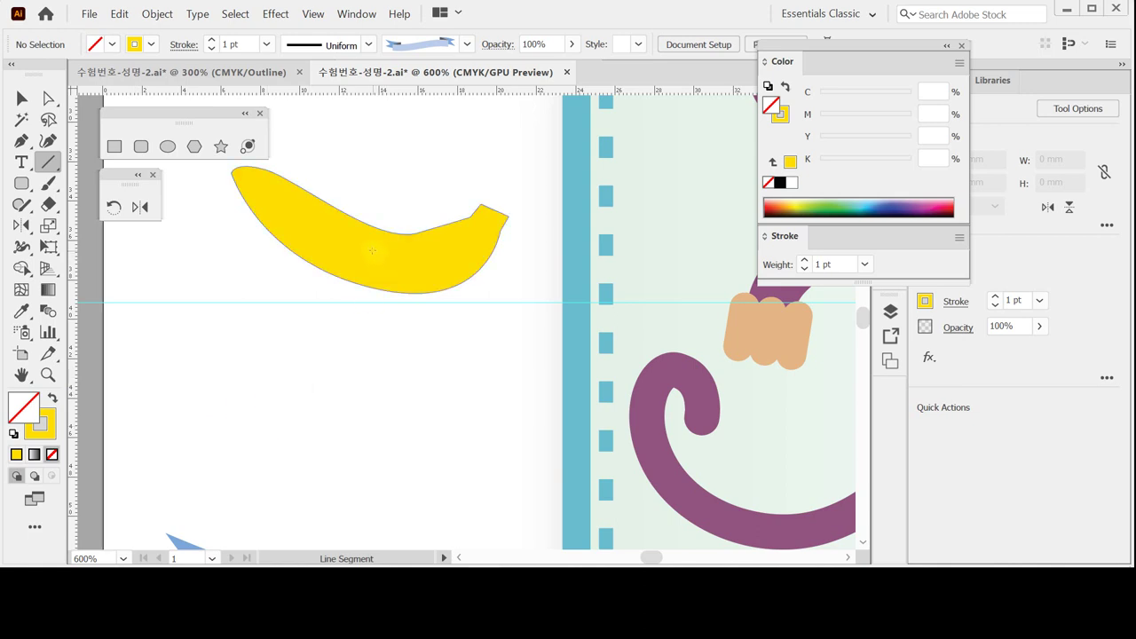
{"action": "left_click_drag", "start_coordinate": [459, 166], "coordinate": [547, 112]}
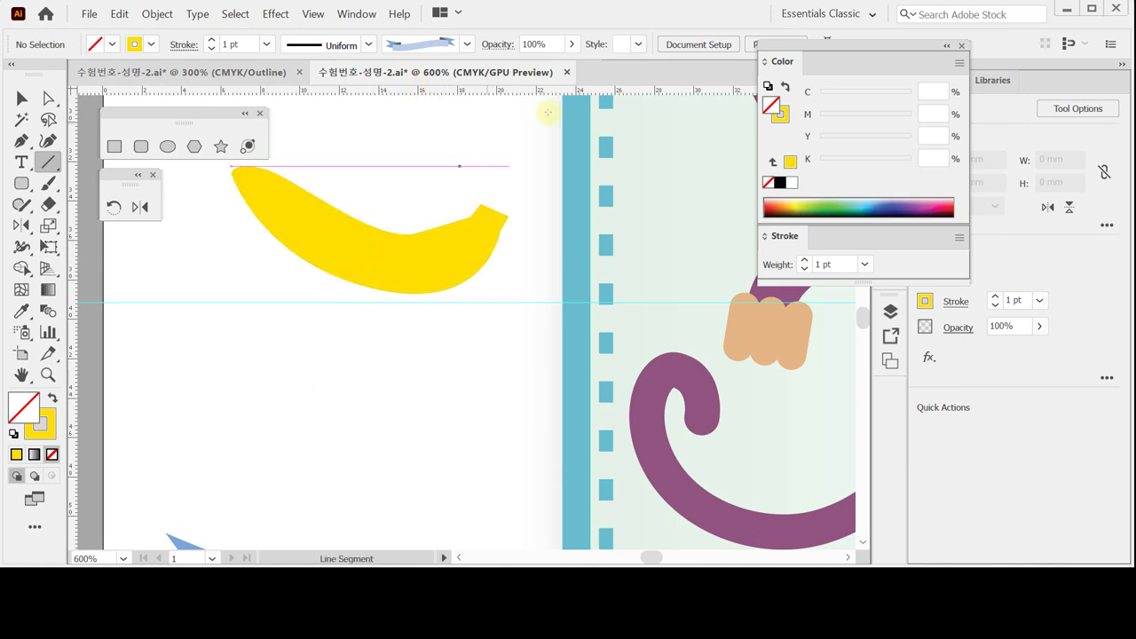
{"action": "left_click", "coordinate": [783, 116]}
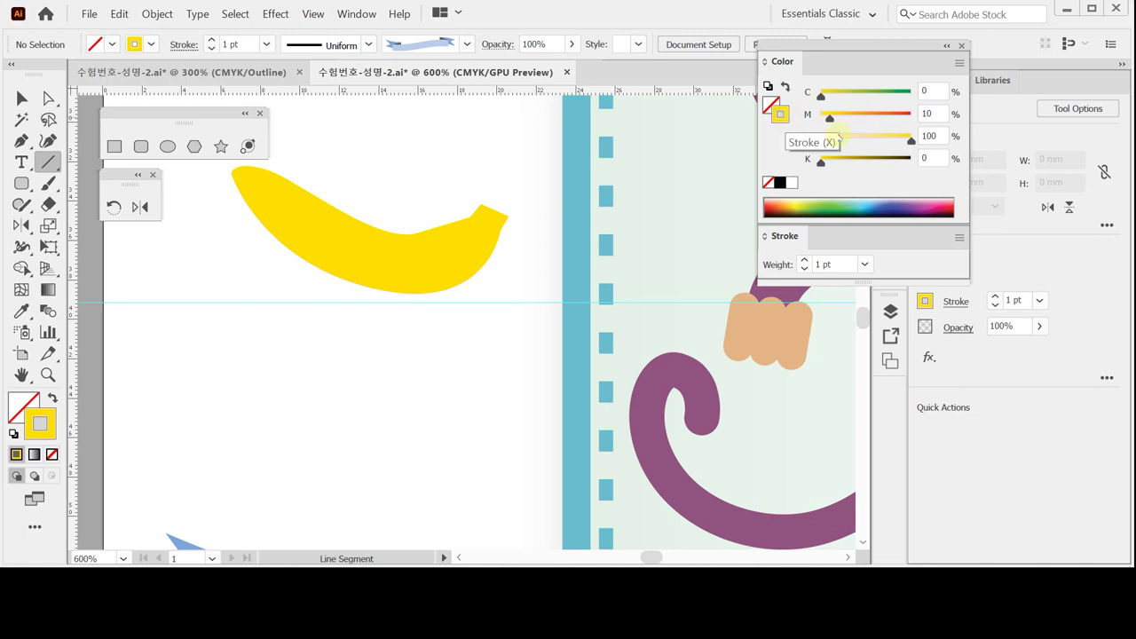
{"action": "left_click", "coordinate": [793, 182]}
{"action": "left_click_drag", "start_coordinate": [937, 91], "coordinate": [909, 92]}
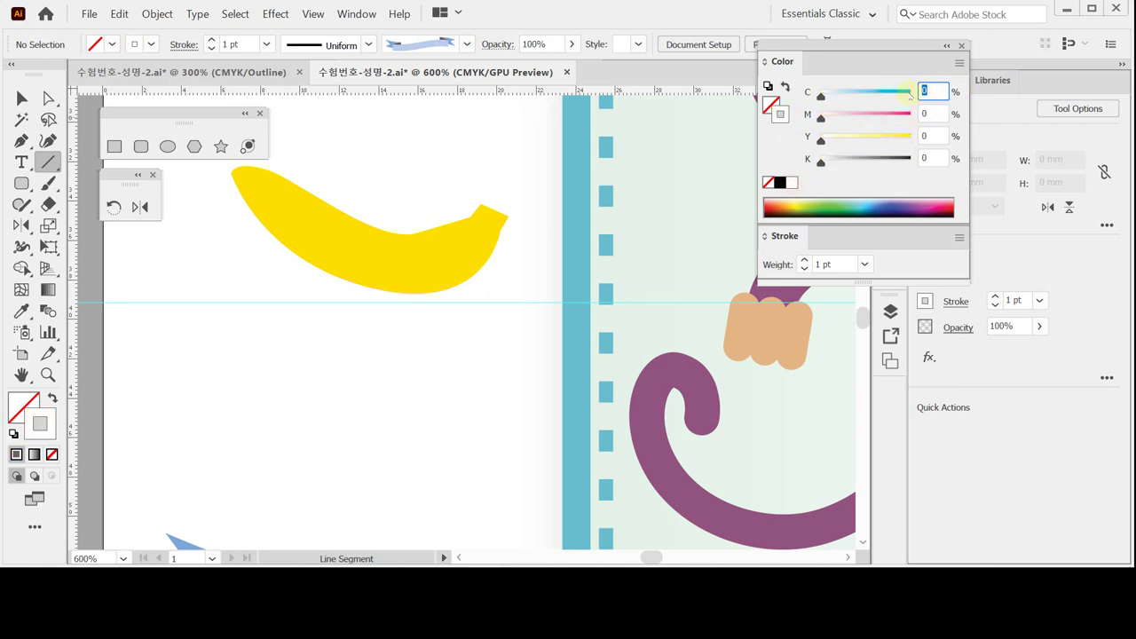
{"action": "type", "text": "70"}
{"action": "key", "text": "Tab"}
{"action": "key", "text": "Tab"}
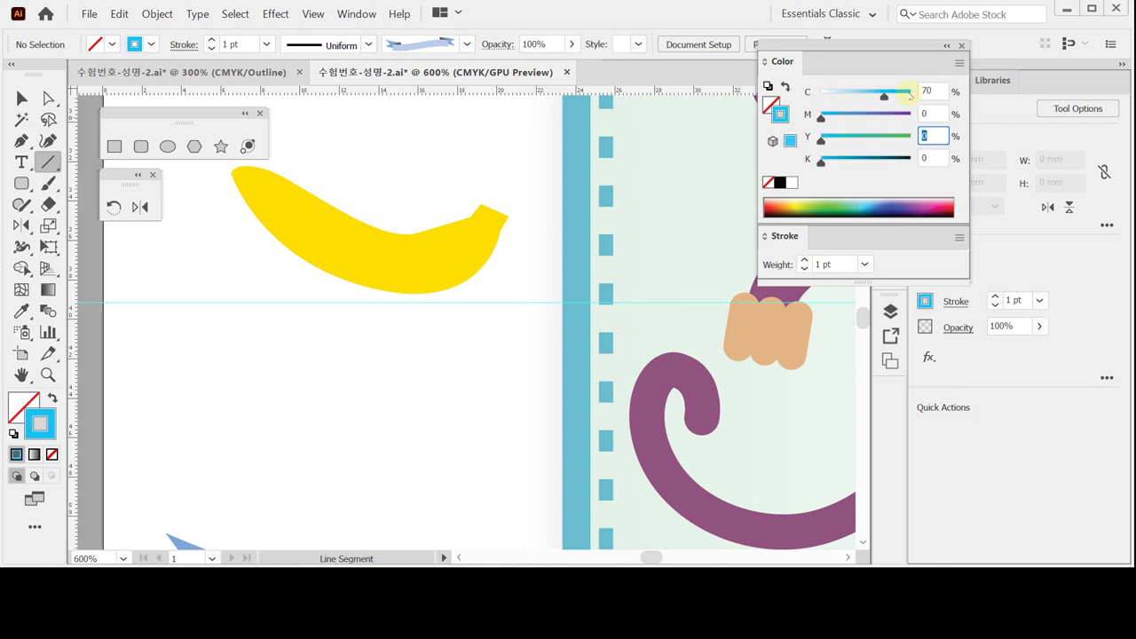
{"action": "type", "text": "100"}
{"action": "key", "text": "Return"}
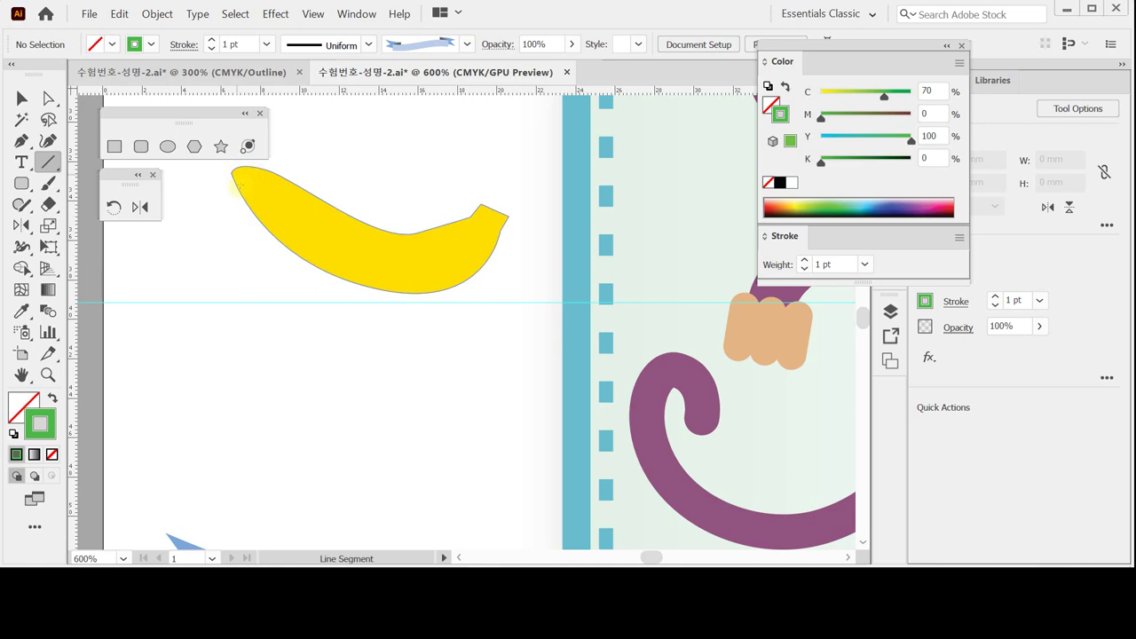
Step: Draw a curved green line about 13.4 mm wide along the middle of the banana, from its tip to its stem, with the Pen tool
{"action": "left_click", "coordinate": [21, 140]}
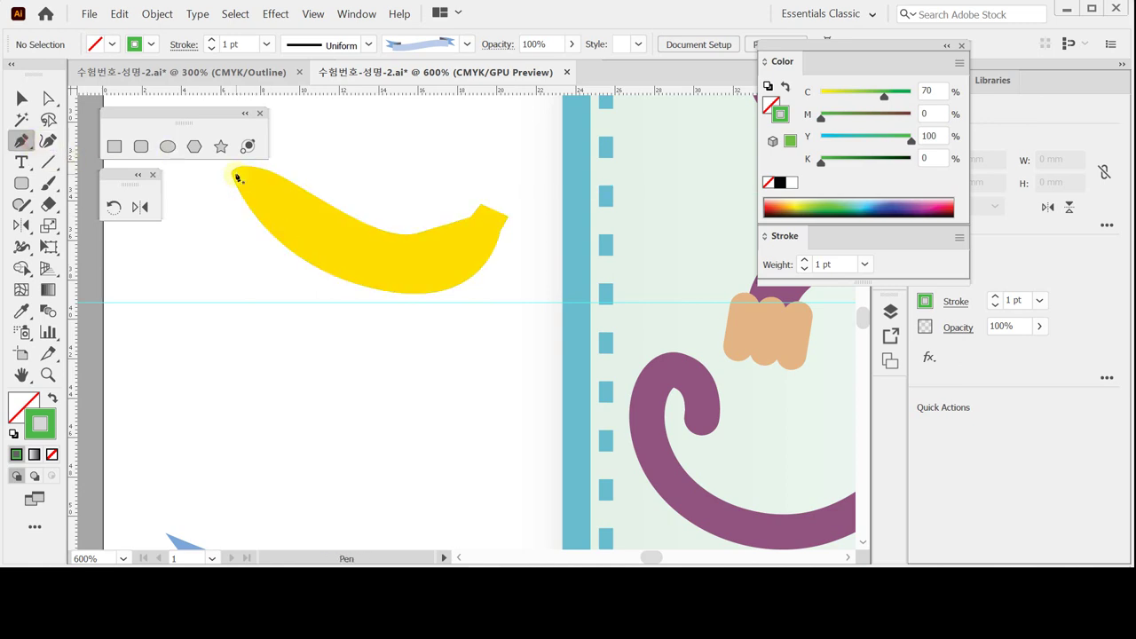
{"action": "left_click", "coordinate": [235, 176]}
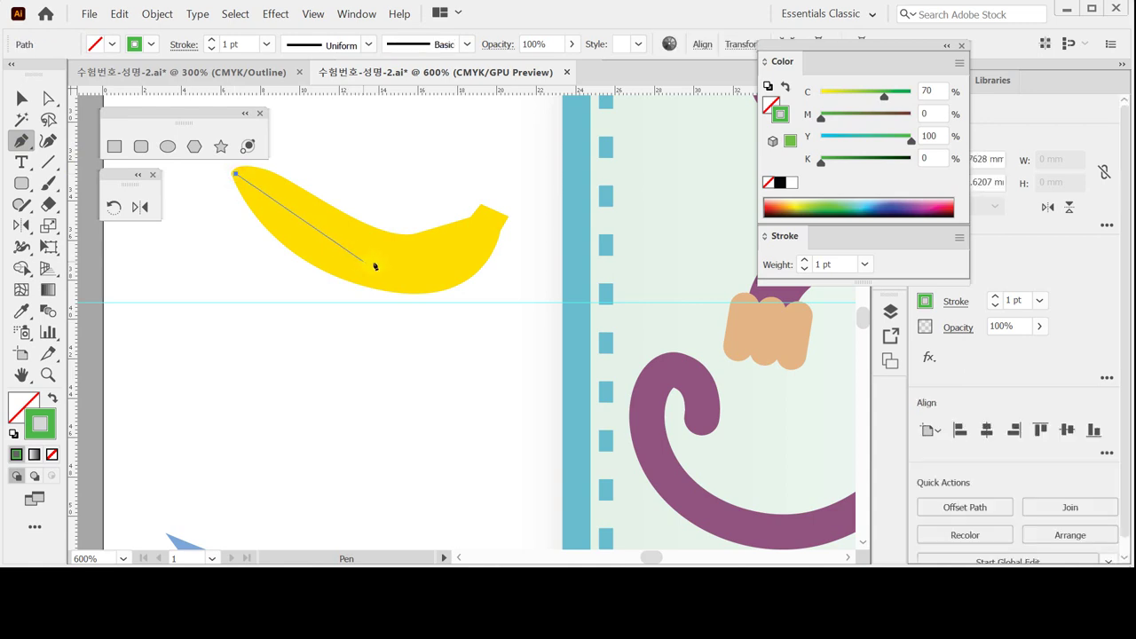
{"action": "left_click_drag", "start_coordinate": [334, 263], "coordinate": [463, 264]}
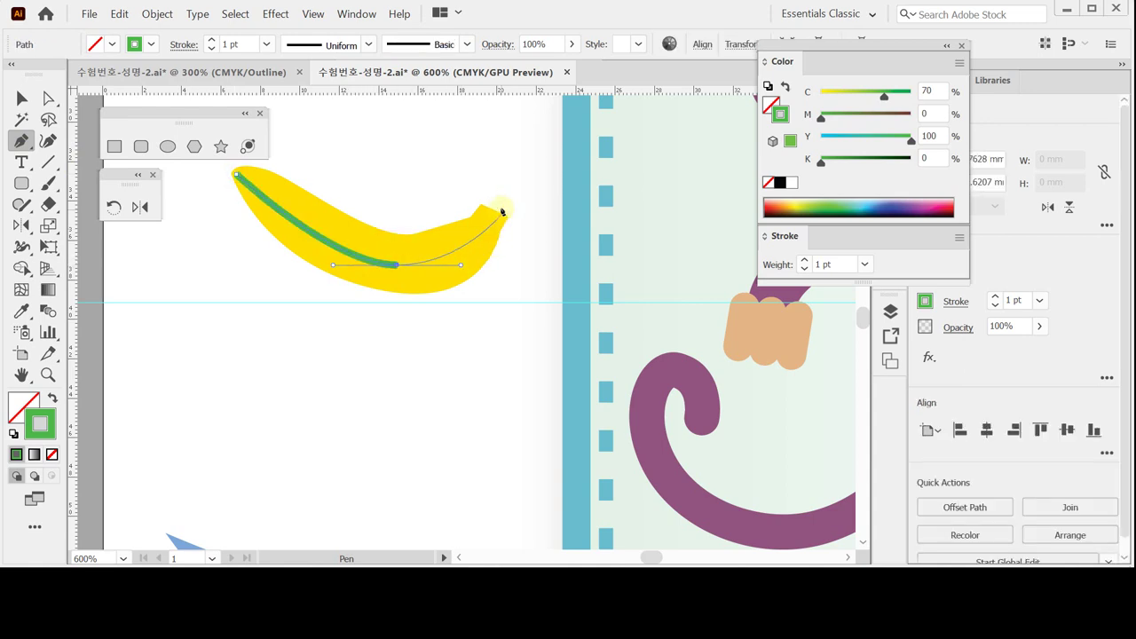
{"action": "left_click", "coordinate": [500, 216]}
{"action": "left_click_drag", "start_coordinate": [499, 216], "coordinate": [522, 179]}
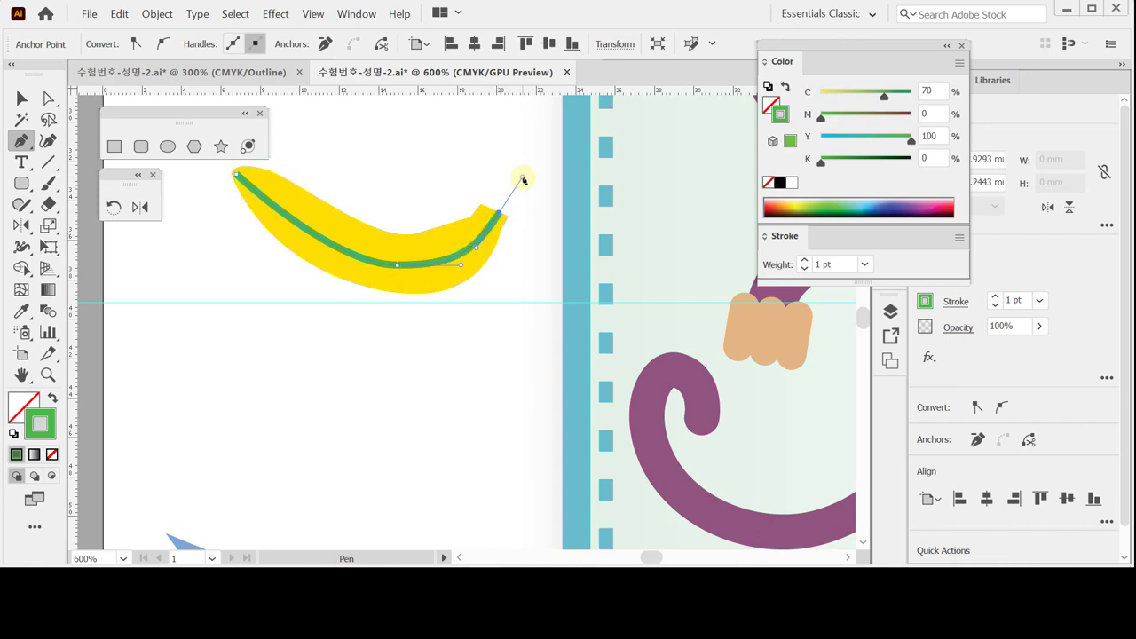
{"action": "left_click", "coordinate": [473, 340], "text": "ctrl"}
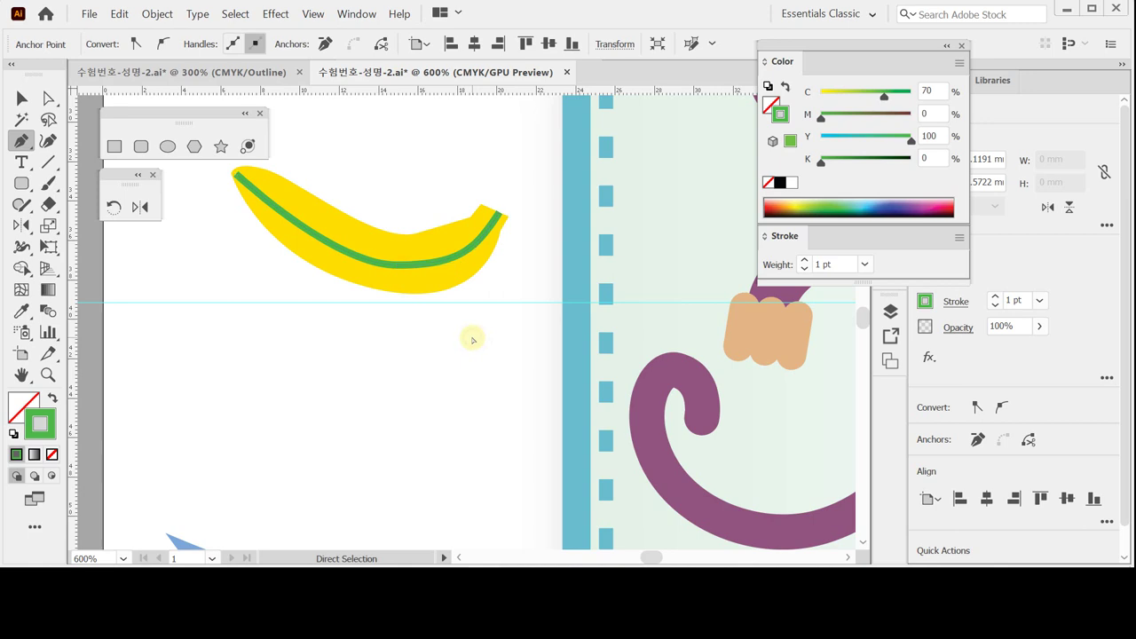
Step: Give the green line on the banana a dashed stroke with 3 pt dashes and 2 pt gaps
{"action": "left_click", "coordinate": [441, 262], "text": "ctrl"}
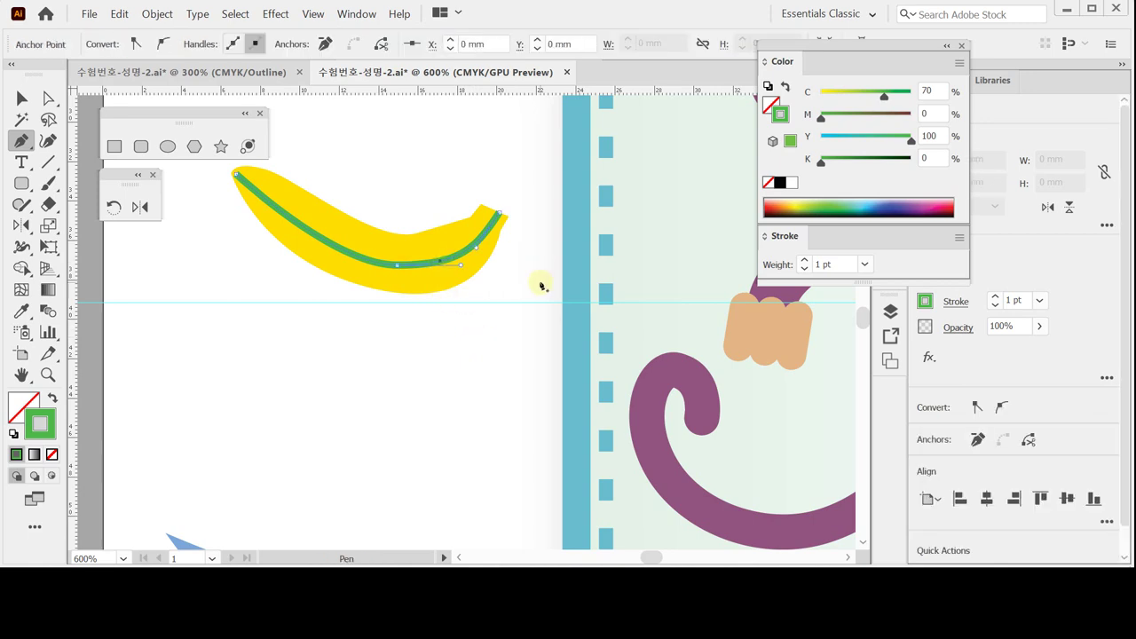
{"action": "double_click", "coordinate": [795, 236]}
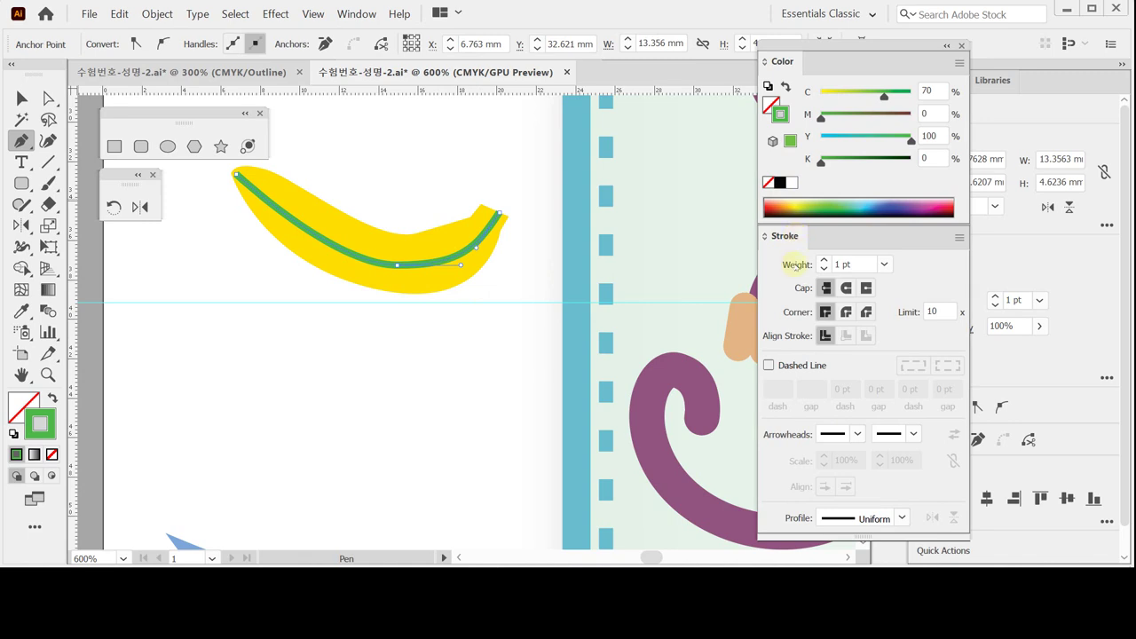
{"action": "left_click", "coordinate": [770, 365]}
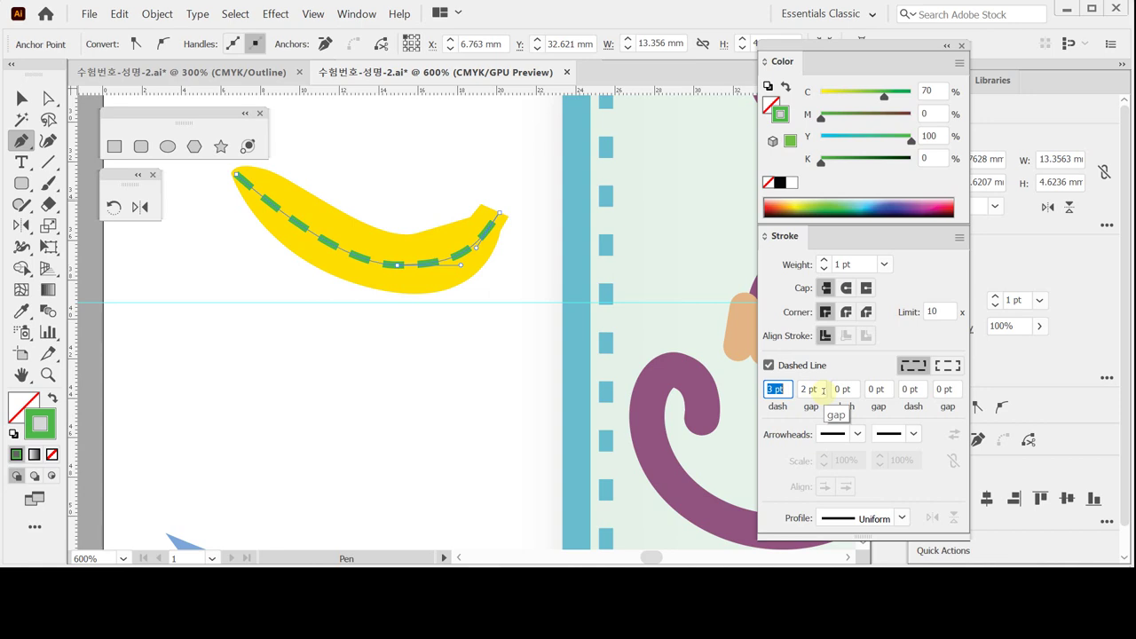
{"action": "left_click", "coordinate": [821, 391]}
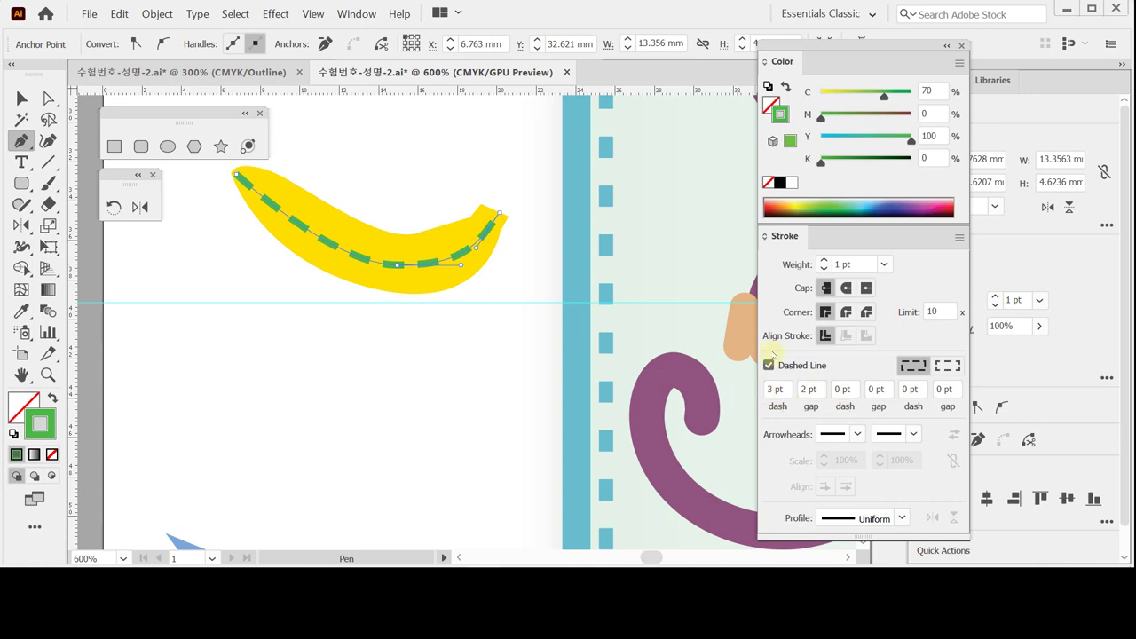
{"action": "left_click", "coordinate": [22, 98]}
{"action": "left_click", "coordinate": [343, 342]}
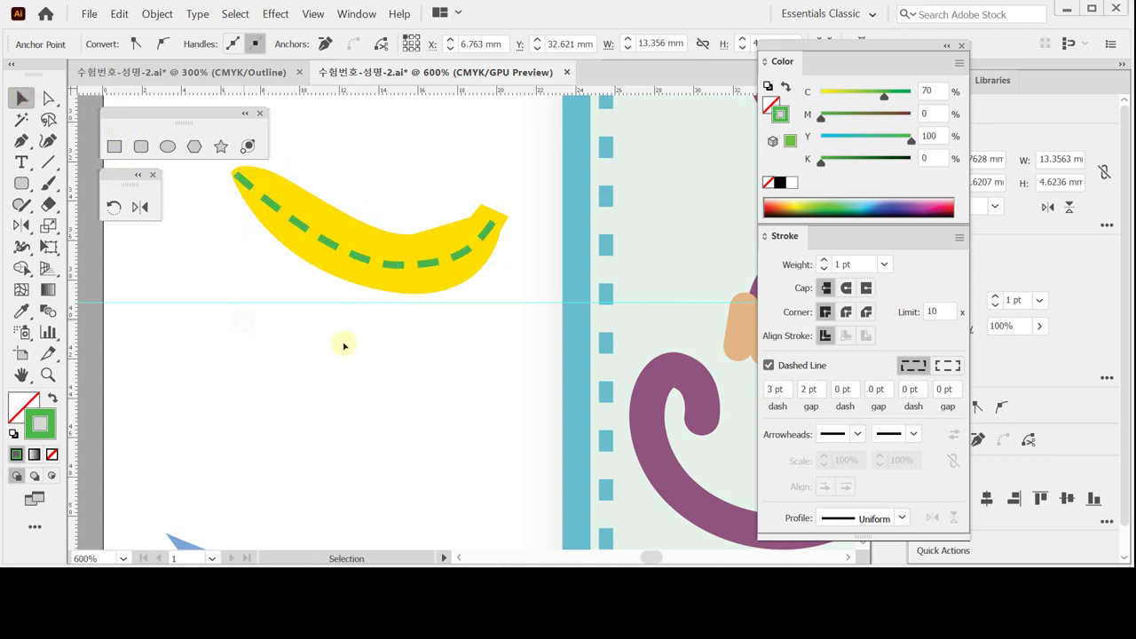
Step: Group the banana with its dashed line and move the group onto the monkey's tan hand above the curled tail
{"action": "left_click", "coordinate": [404, 263]}
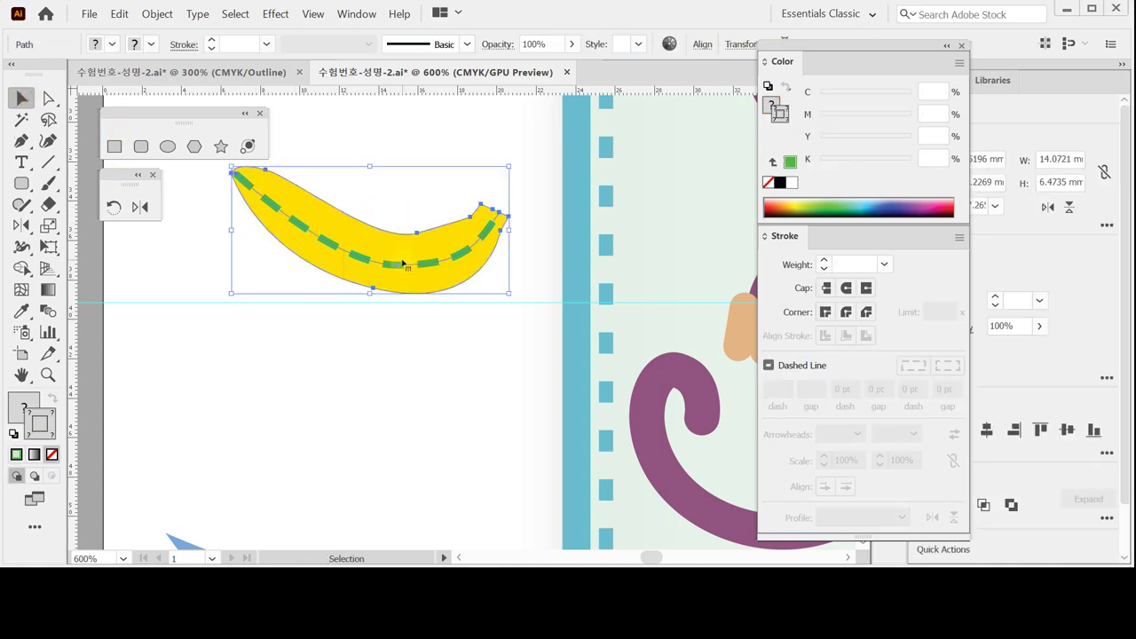
{"action": "key", "text": "ctrl+g"}
{"action": "left_click_drag", "start_coordinate": [477, 329], "coordinate": [291, 355]}
{"action": "left_click_drag", "start_coordinate": [196, 264], "coordinate": [571, 346]}
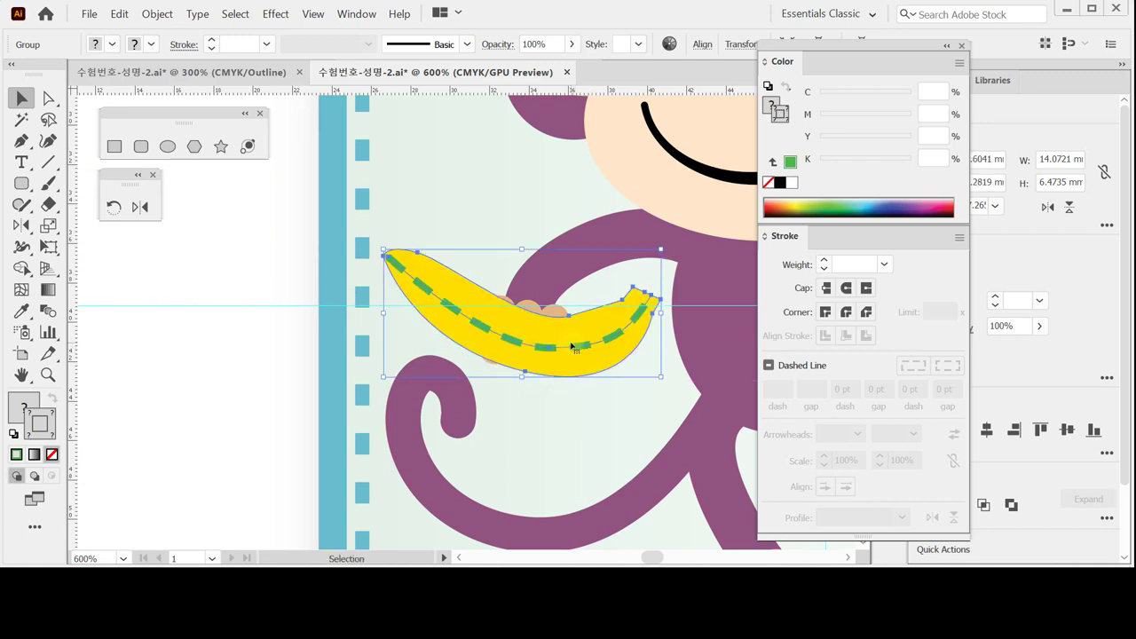
Step: Bring the tan fingers of the monkey's hand to the front so they overlap the banana
{"action": "left_click", "coordinate": [553, 311]}
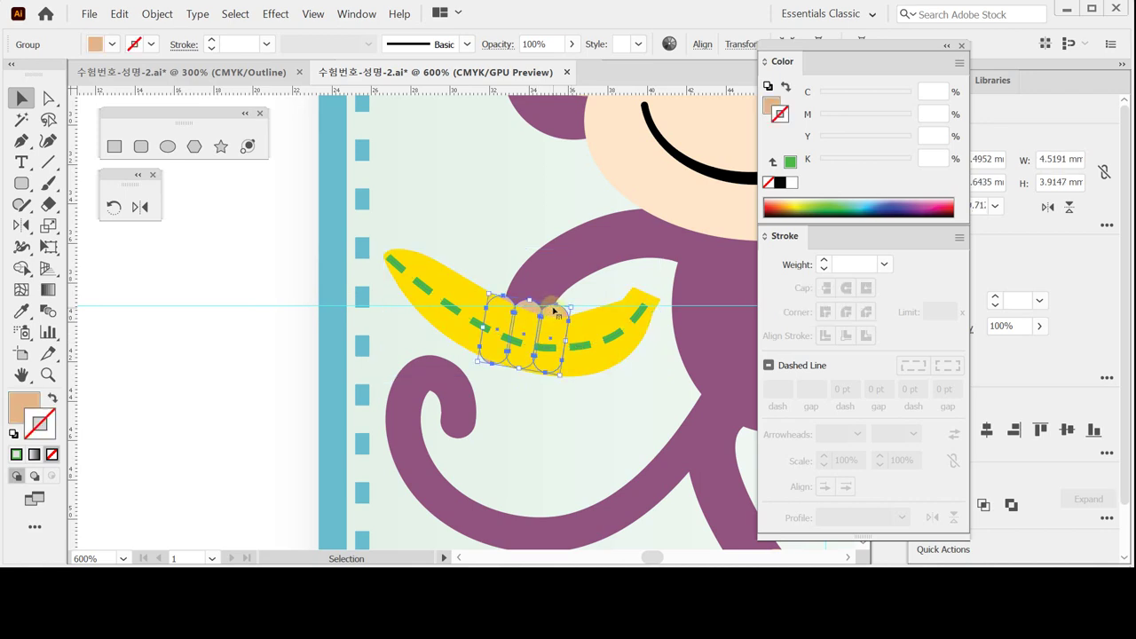
{"action": "right_click", "coordinate": [555, 310]}
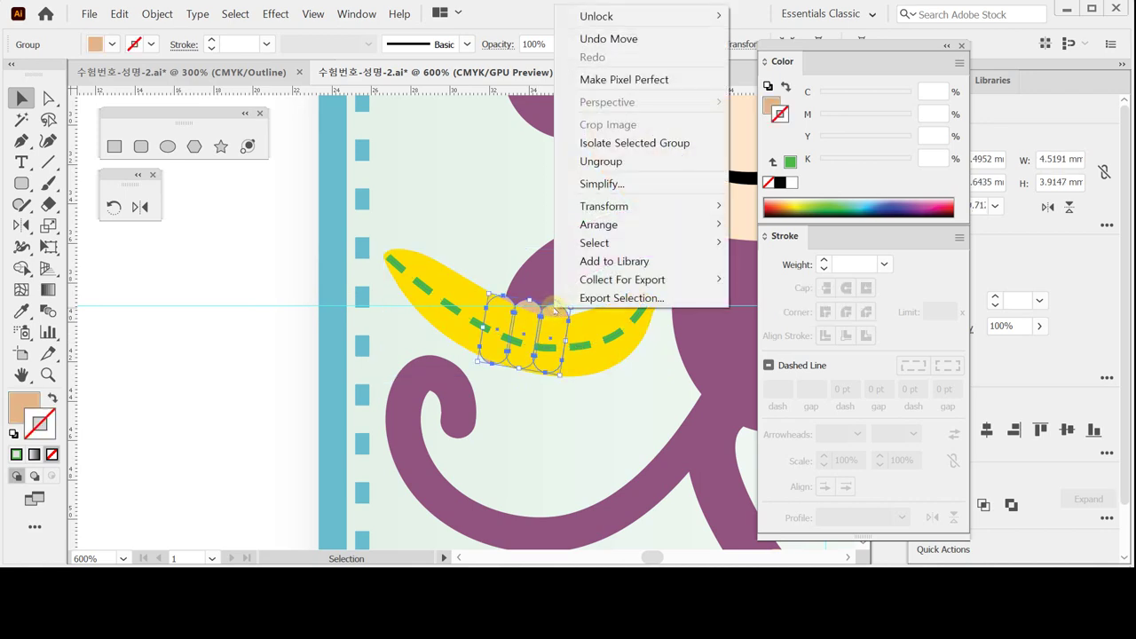
{"action": "mouse_move", "coordinate": [639, 225]}
{"action": "left_click", "coordinate": [750, 240]}
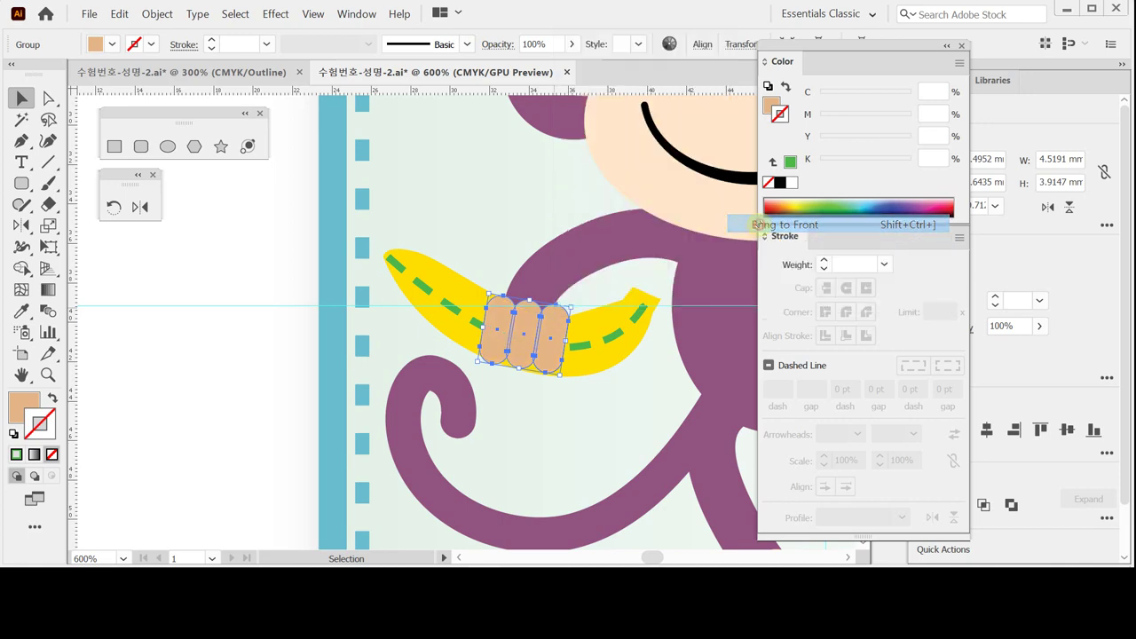
Step: Adjust the banana group's vertical position behind the fingers and rotate it slightly counterclockwise
{"action": "left_click", "coordinate": [592, 341]}
{"action": "left_click", "coordinate": [597, 340], "text": "shift"}
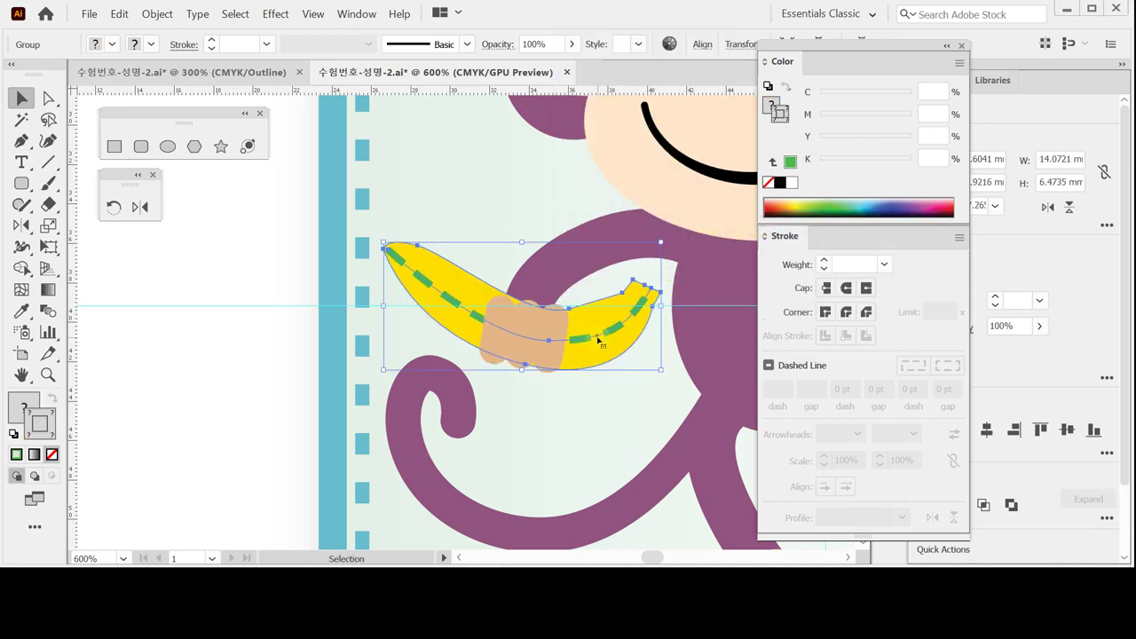
{"action": "left_click_drag", "start_coordinate": [597, 340], "coordinate": [597, 347]}
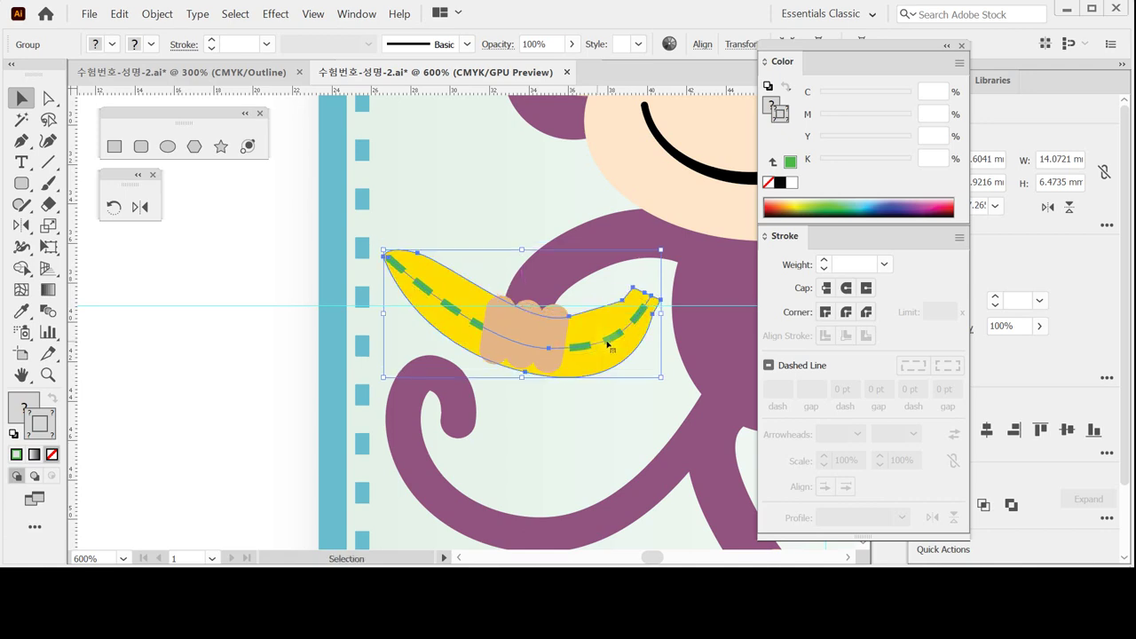
{"action": "left_click_drag", "start_coordinate": [666, 381], "coordinate": [666, 370]}
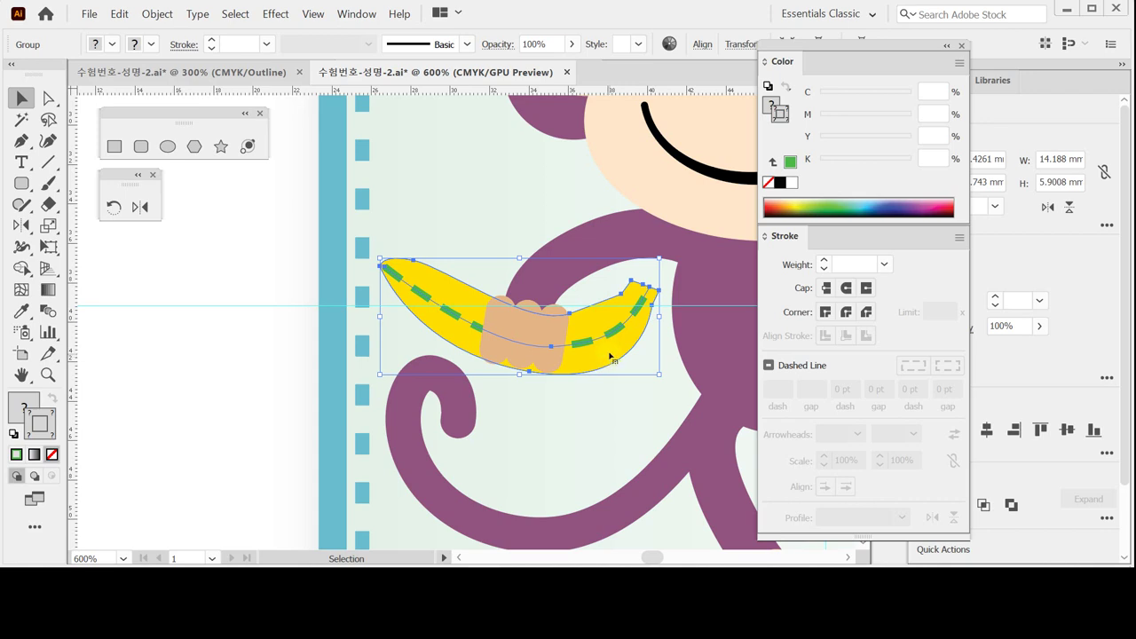
Step: Deselect the banana, check the monkey's feet against the ribbon and save the document
{"action": "key", "text": "a"}
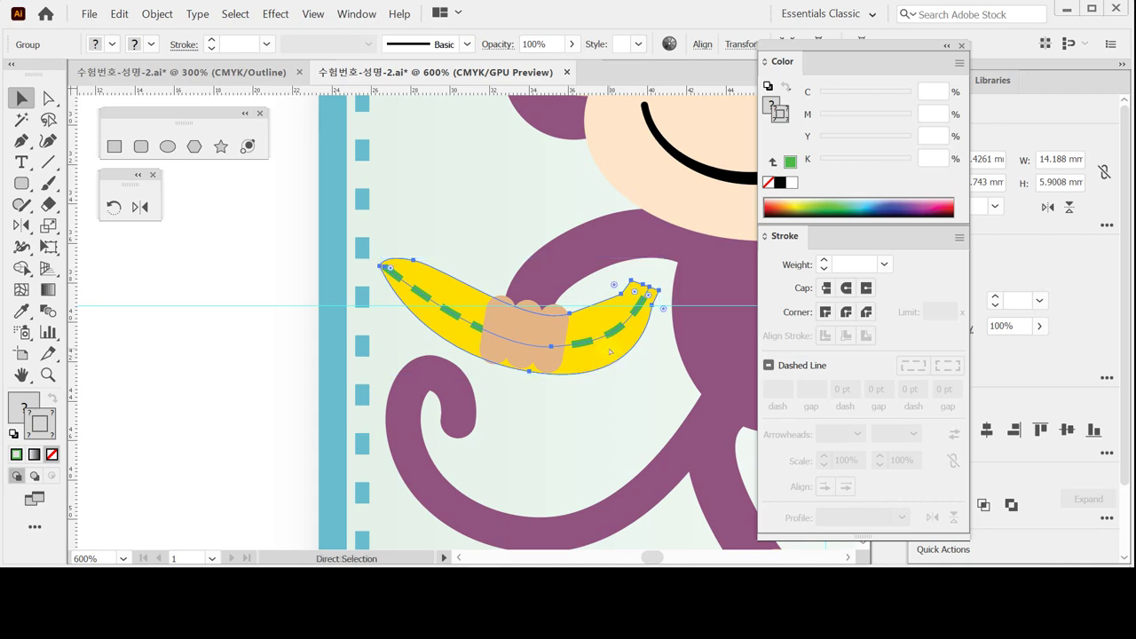
{"action": "left_click", "coordinate": [274, 351]}
{"action": "key", "text": "v"}
{"action": "key", "text": "ctrl+s"}
{"action": "key", "text": "ctrl+minus"}
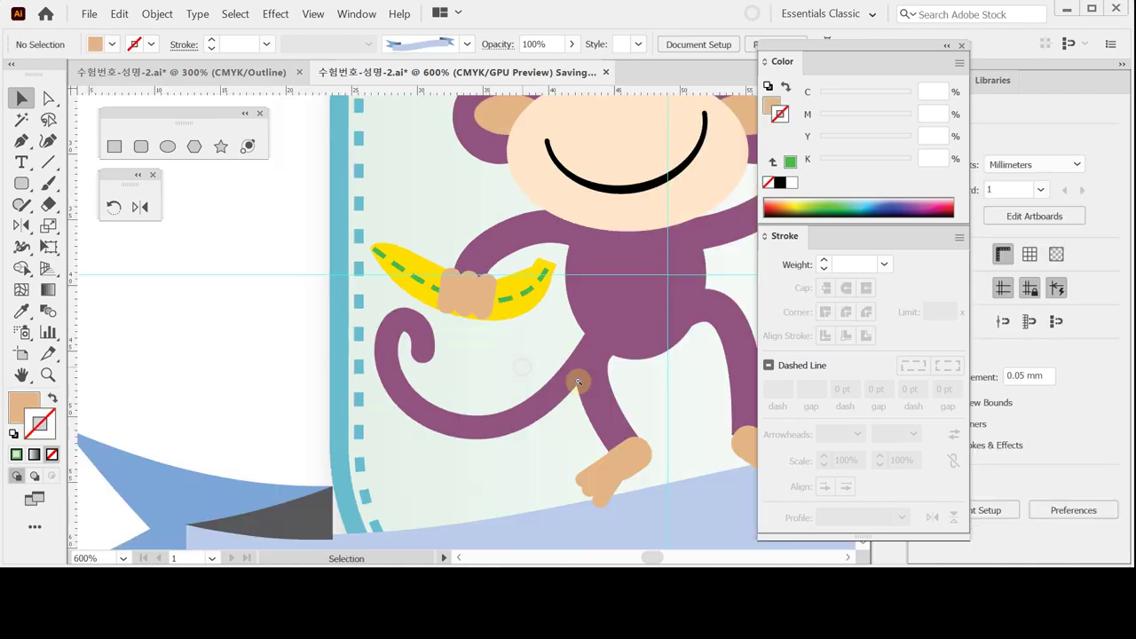
{"action": "left_click", "coordinate": [577, 380], "text": "ctrl+alt"}
{"action": "left_click", "coordinate": [564, 366], "text": "ctrl+alt"}
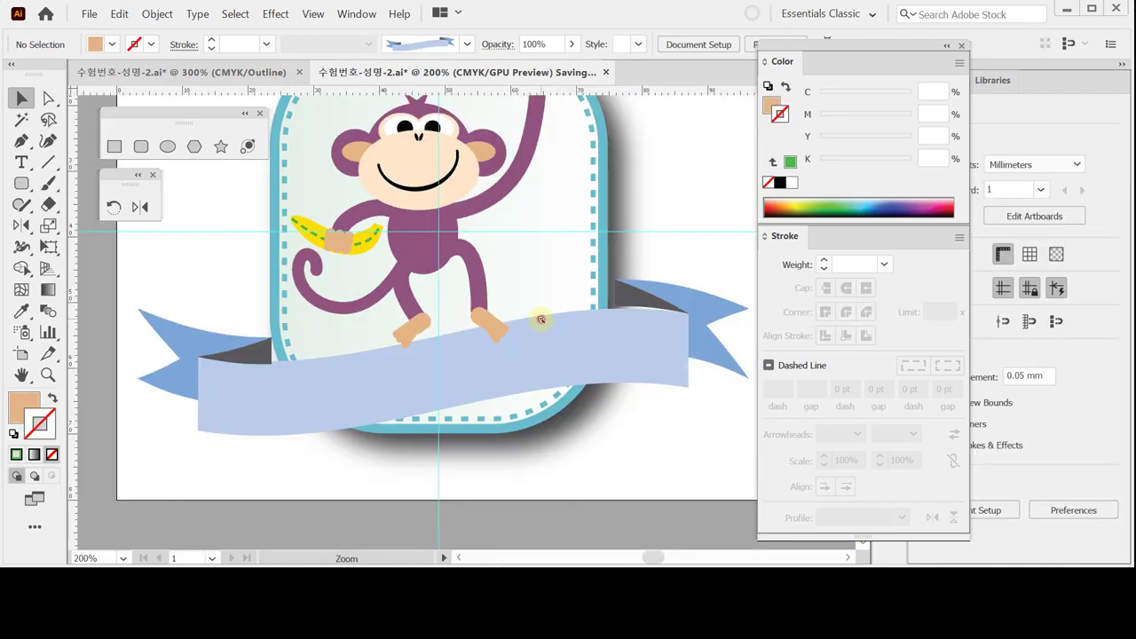
{"action": "left_click", "coordinate": [540, 319], "text": "ctrl"}
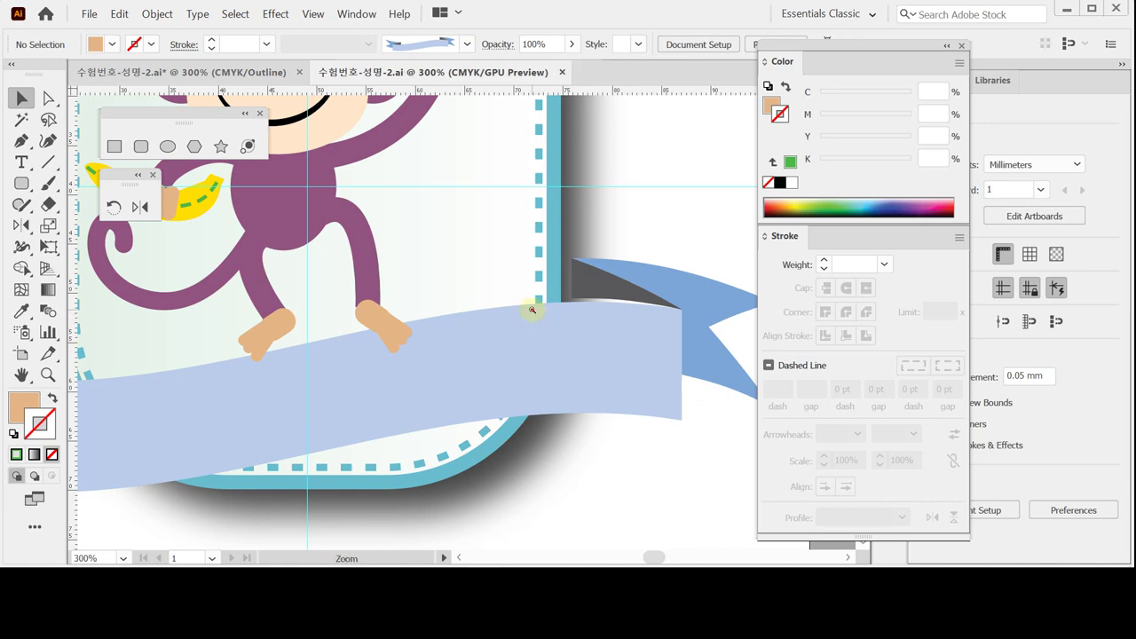
{"action": "left_click", "coordinate": [532, 310], "text": "ctrl+alt"}
{"action": "left_click", "coordinate": [436, 325], "text": "ctrl+alt"}
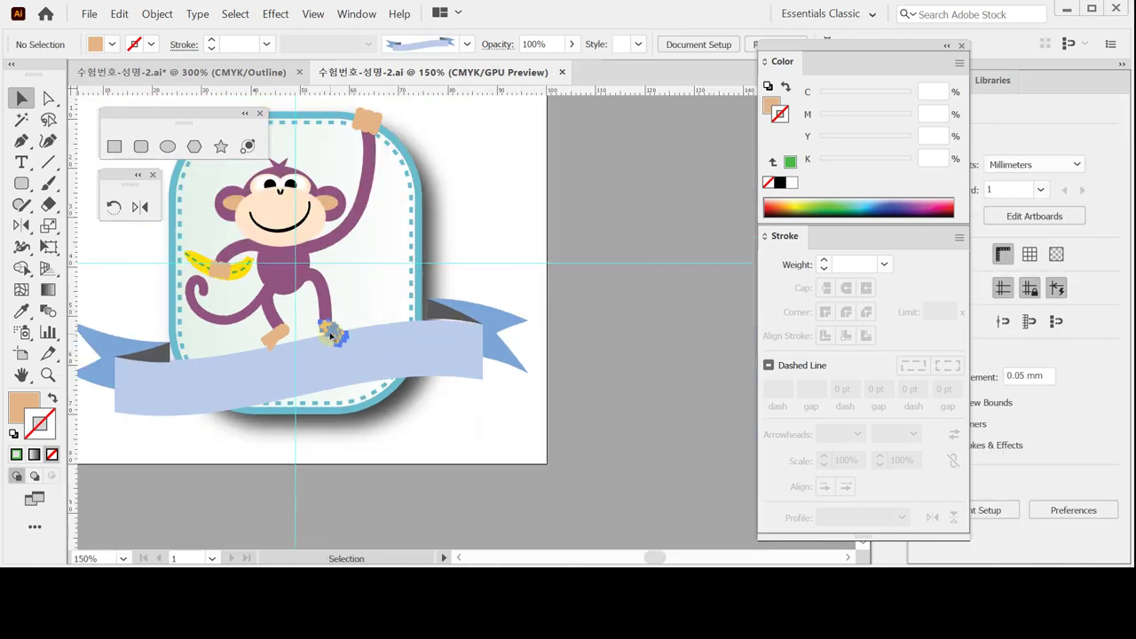
{"action": "left_click", "coordinate": [330, 335]}
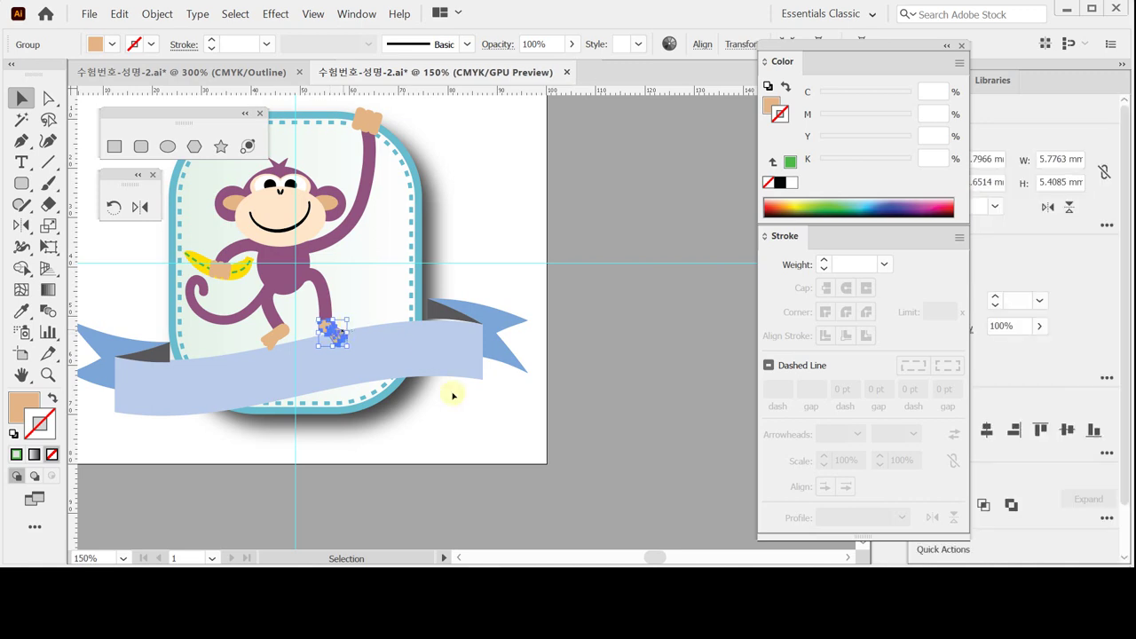
{"action": "left_click", "coordinate": [565, 440]}
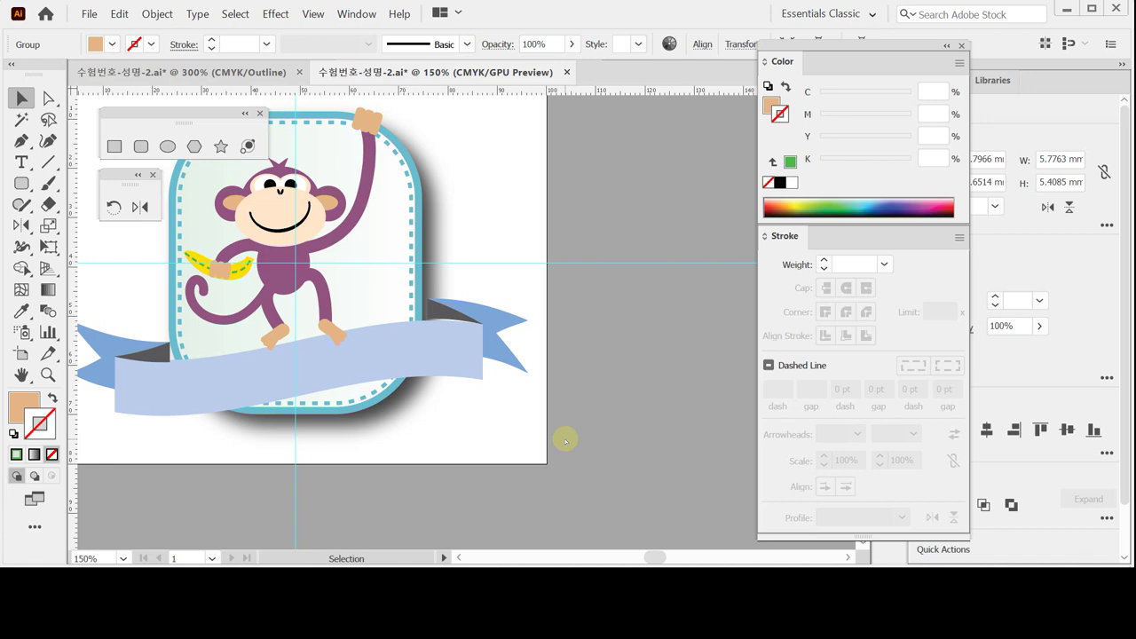
{"action": "key", "text": "ctrl+s"}
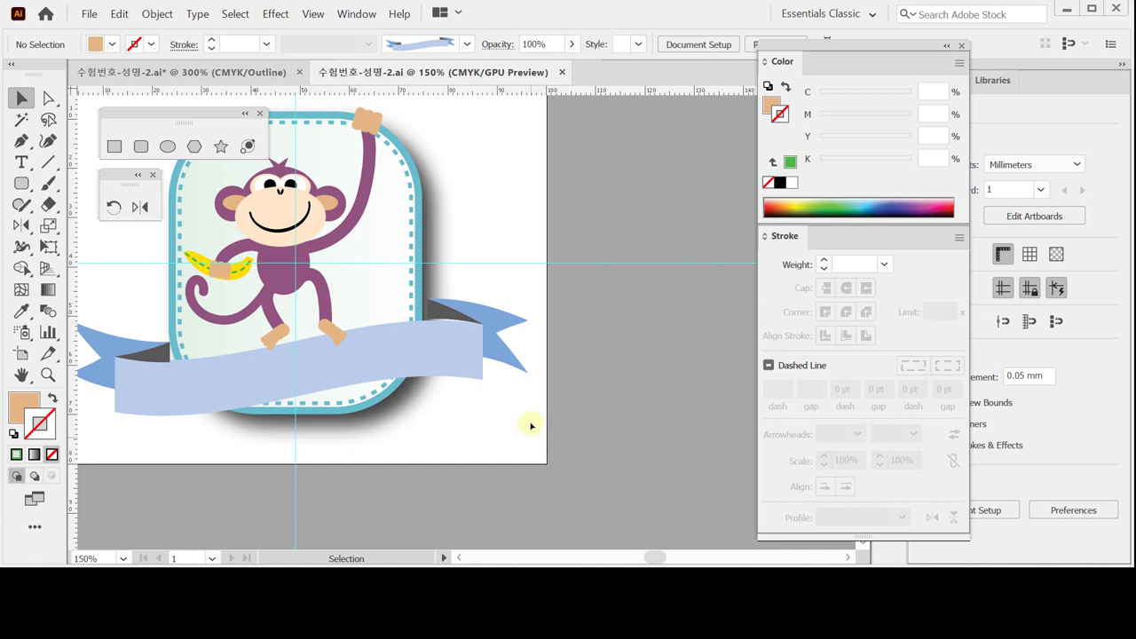
Step: Open the Artistic_Ink brush library
{"action": "left_click", "coordinate": [468, 45]}
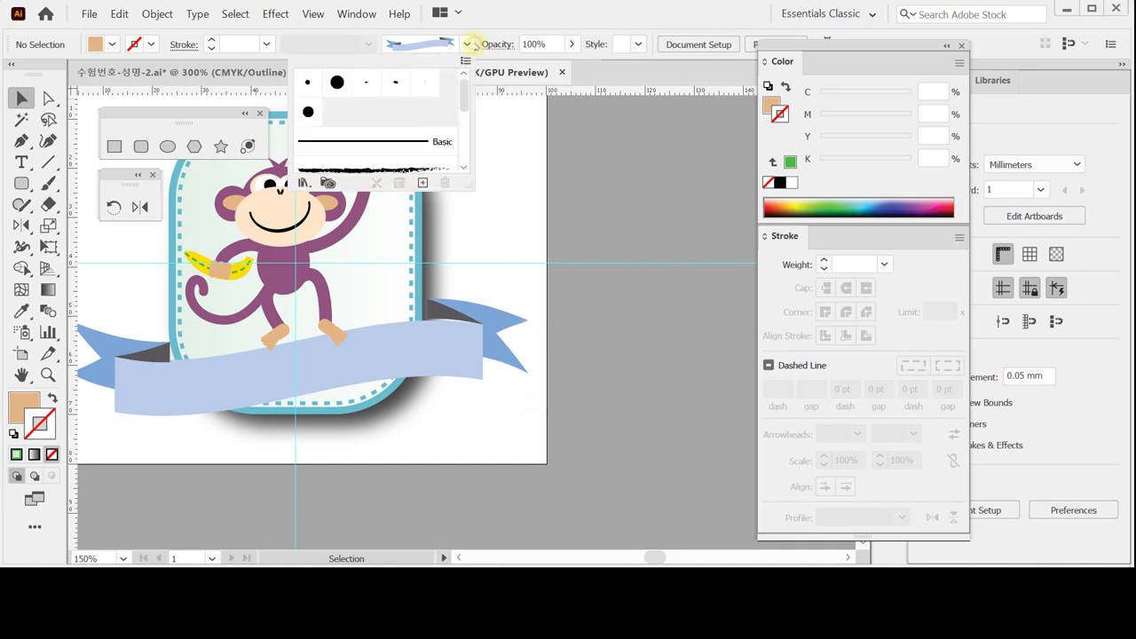
{"action": "left_click", "coordinate": [303, 182]}
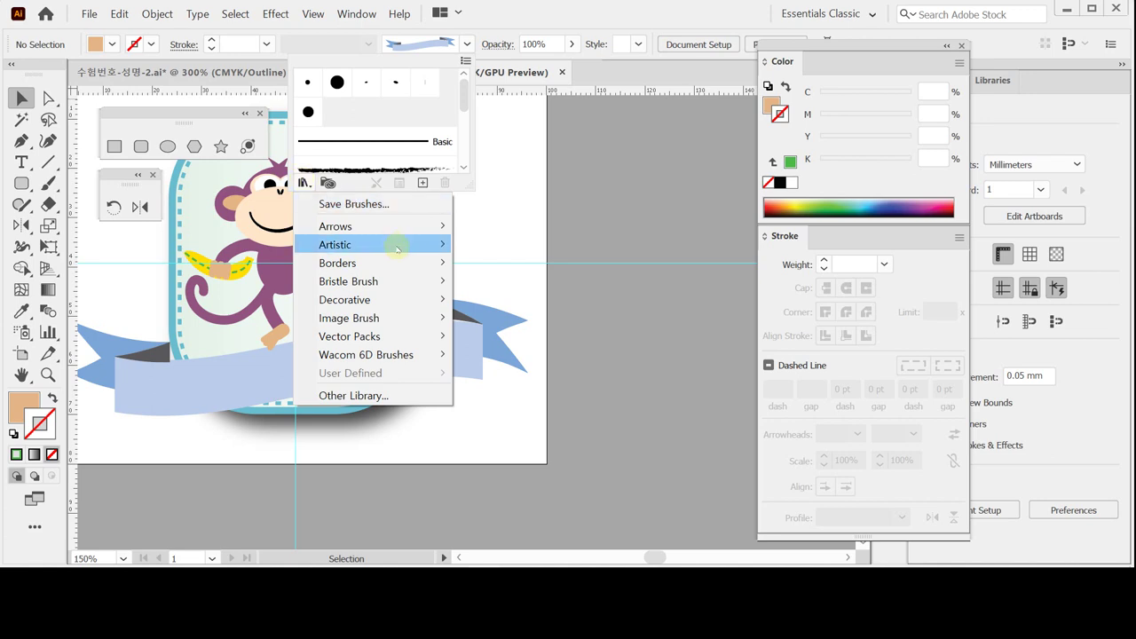
{"action": "mouse_move", "coordinate": [397, 251]}
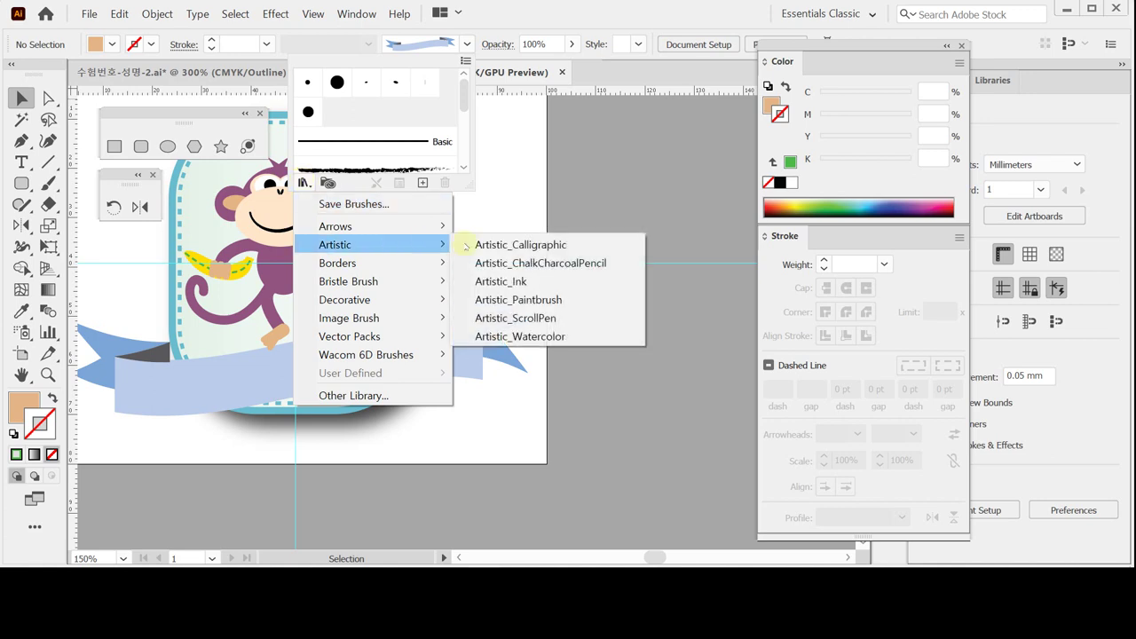
{"action": "left_click", "coordinate": [538, 283]}
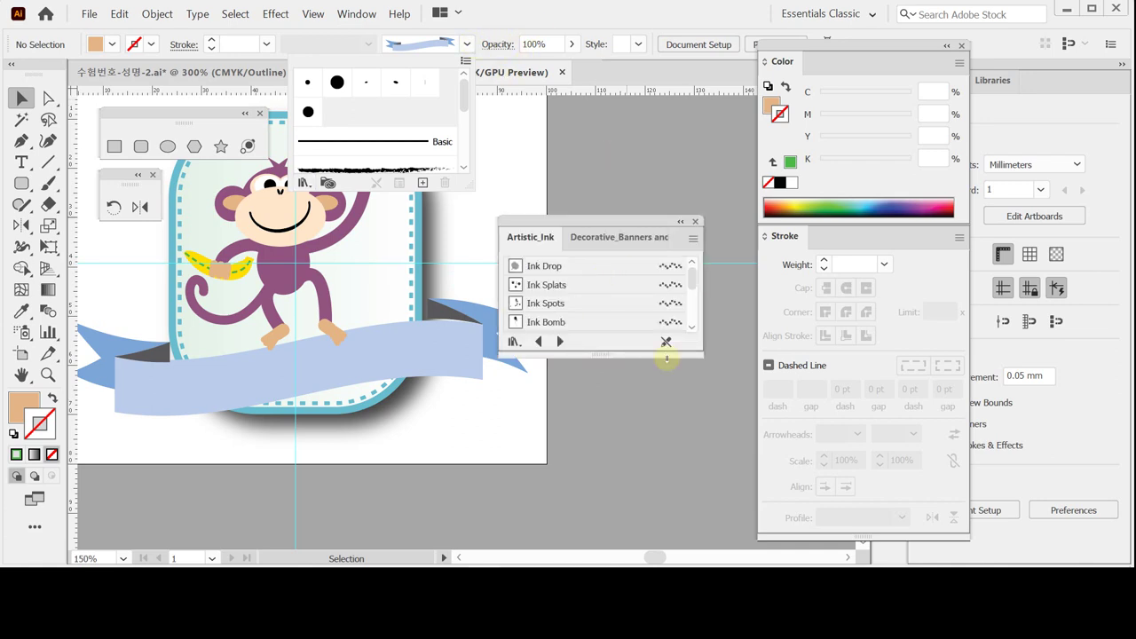
{"action": "left_click", "coordinate": [671, 354]}
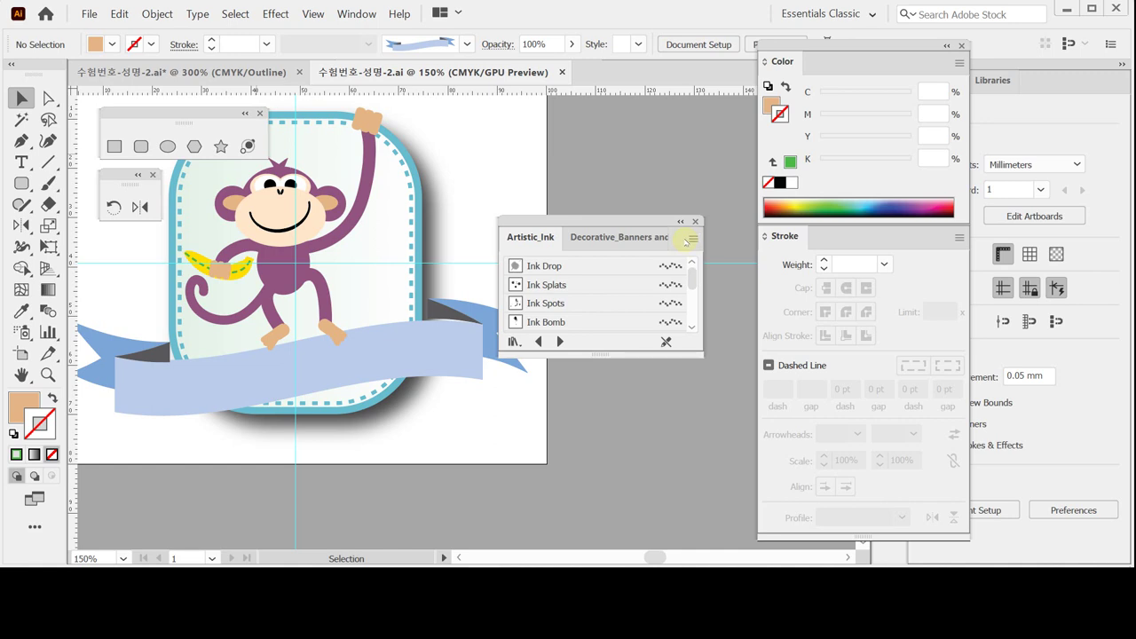
Step: Show the Artistic_Ink brushes as thumbnails in an enlarged library and browse through the ink strokes
{"action": "left_click", "coordinate": [692, 239]}
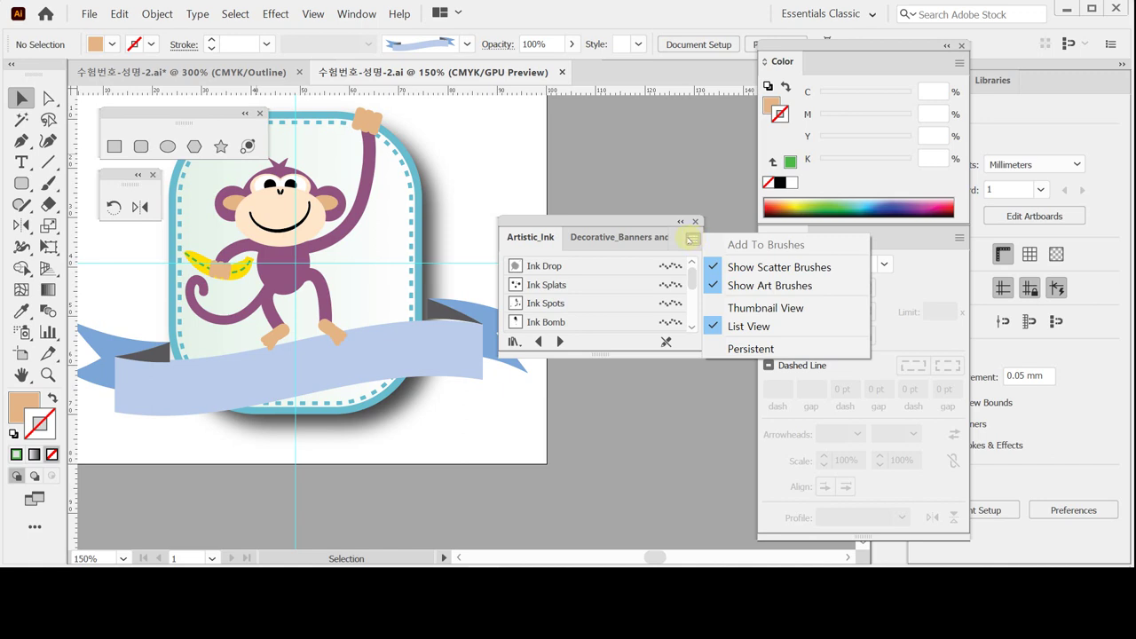
{"action": "left_click", "coordinate": [733, 308]}
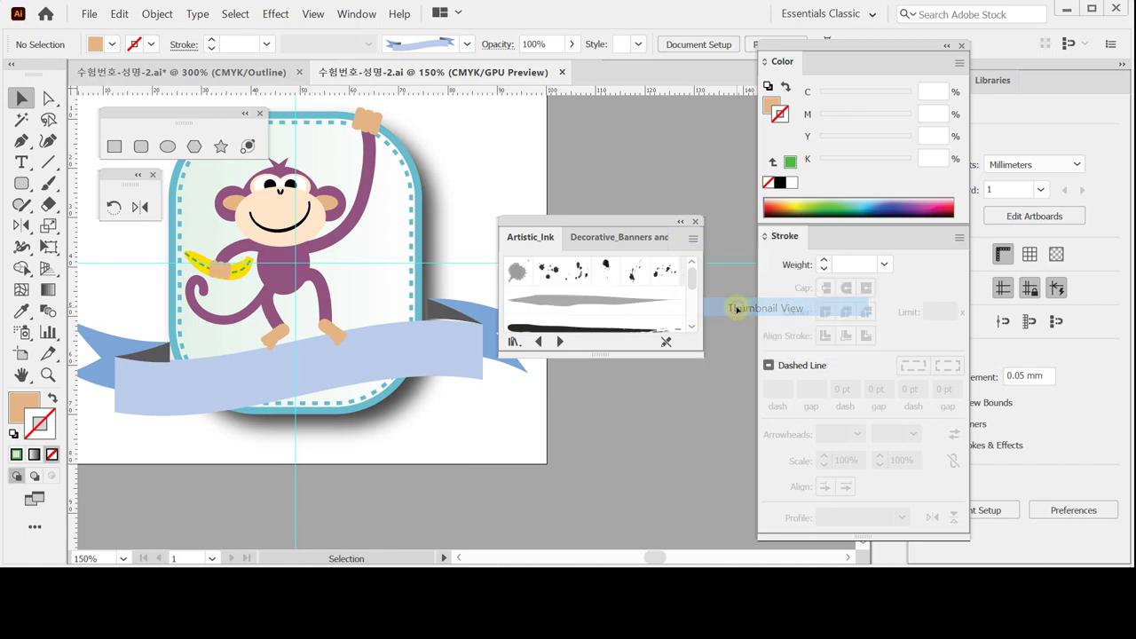
{"action": "left_click_drag", "start_coordinate": [667, 356], "coordinate": [656, 481]}
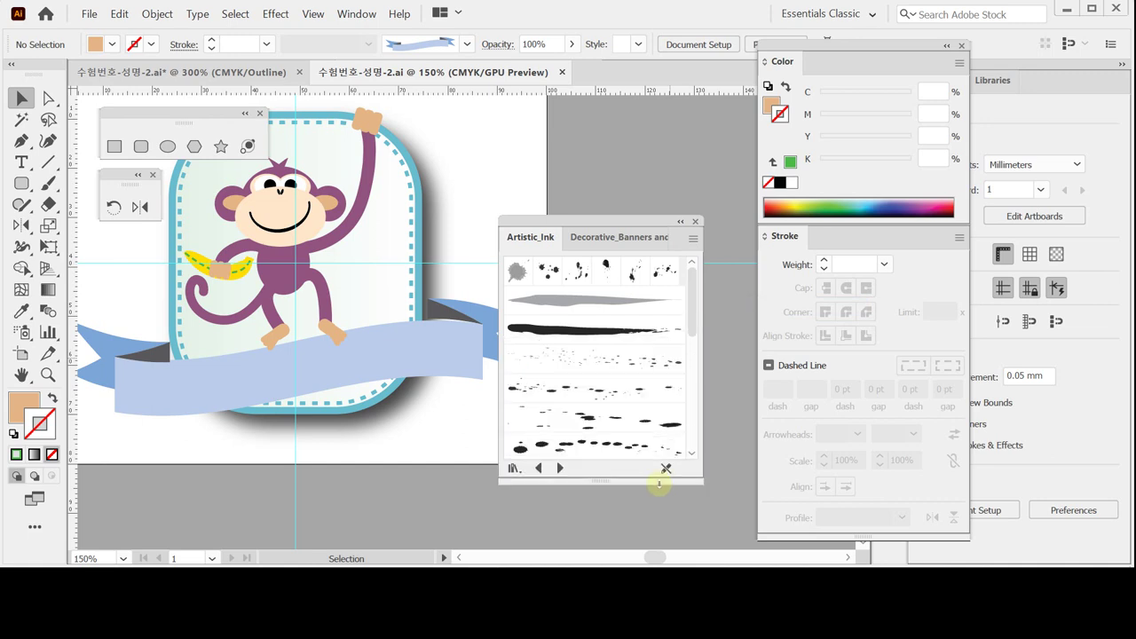
{"action": "left_click_drag", "start_coordinate": [690, 329], "coordinate": [699, 409]}
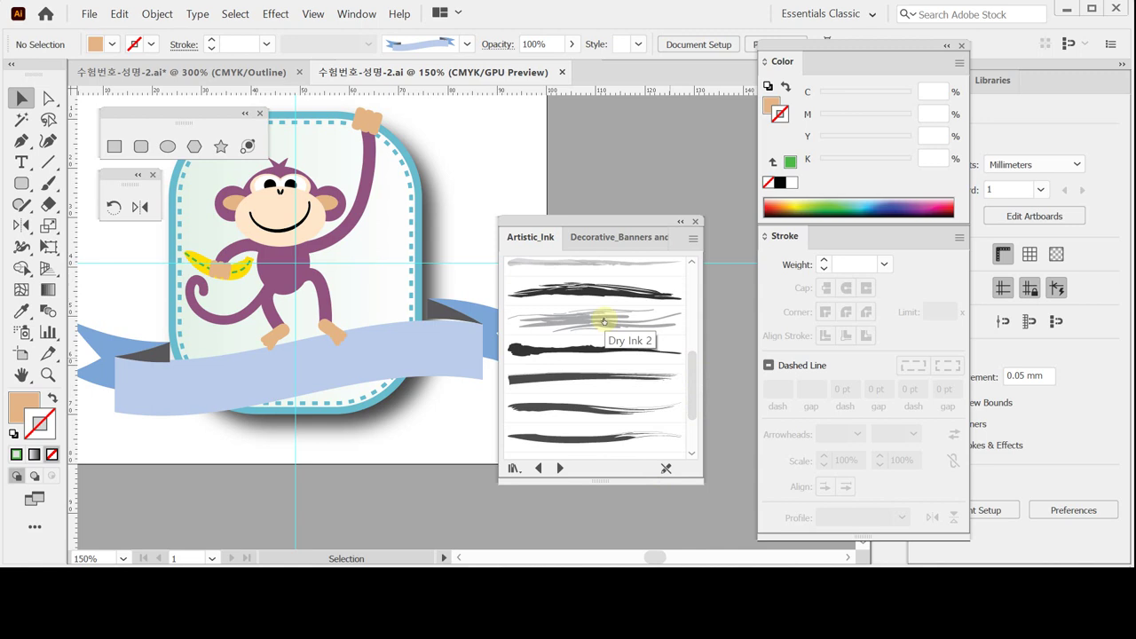
Step: Choose the Dry Ink 2 brush from the library's list view and activate the Paintbrush tool
{"action": "left_click", "coordinate": [693, 238]}
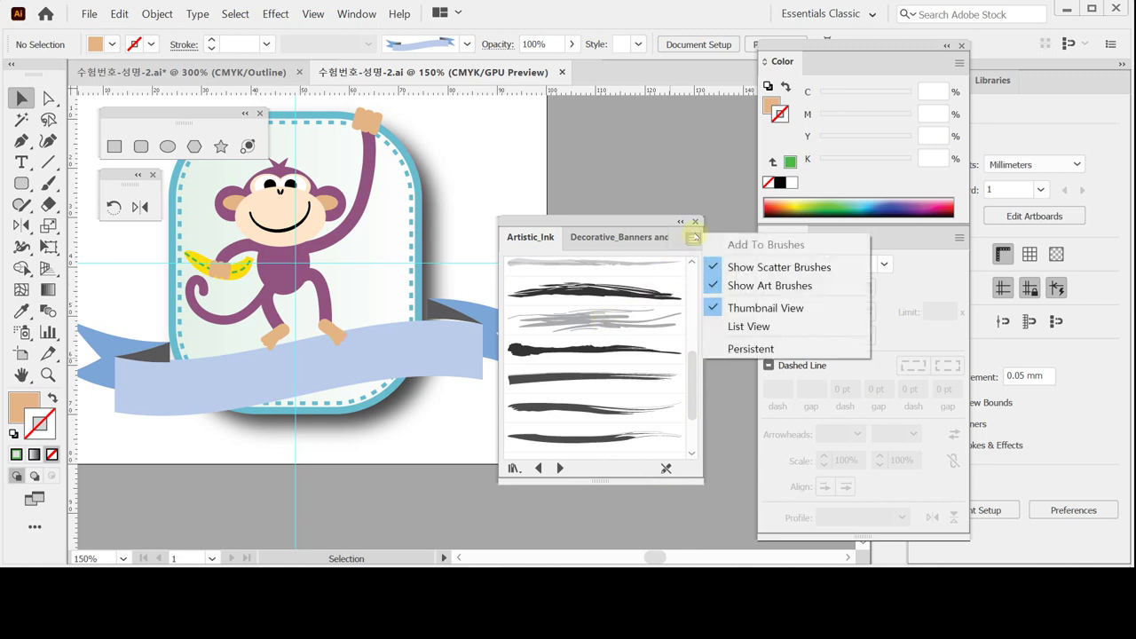
{"action": "left_click", "coordinate": [741, 325]}
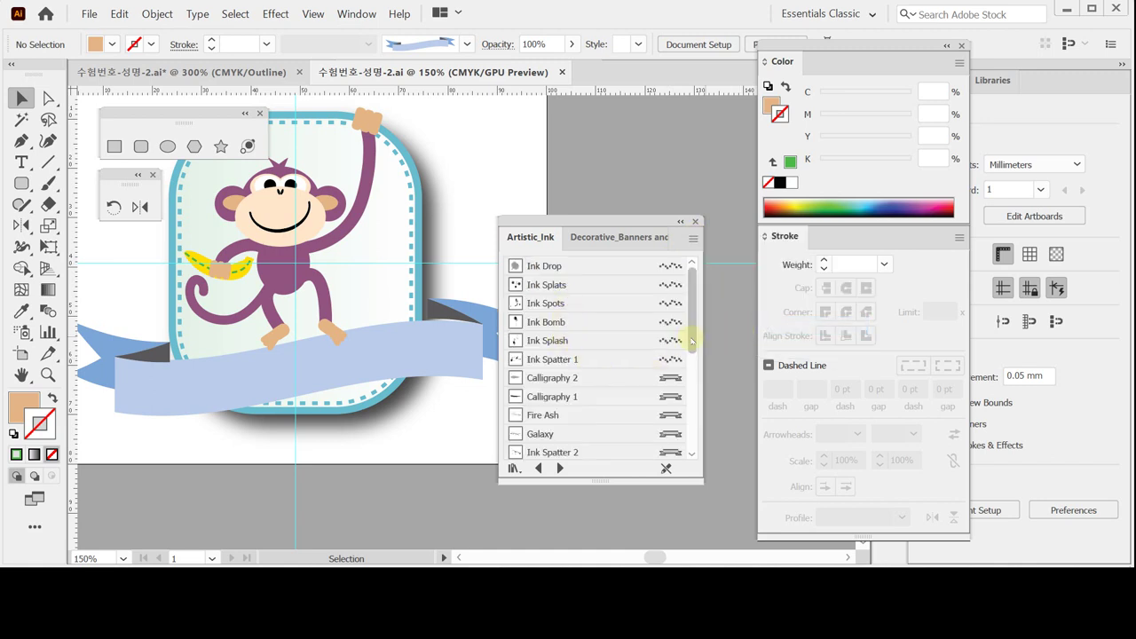
{"action": "left_click_drag", "start_coordinate": [692, 340], "coordinate": [699, 422]}
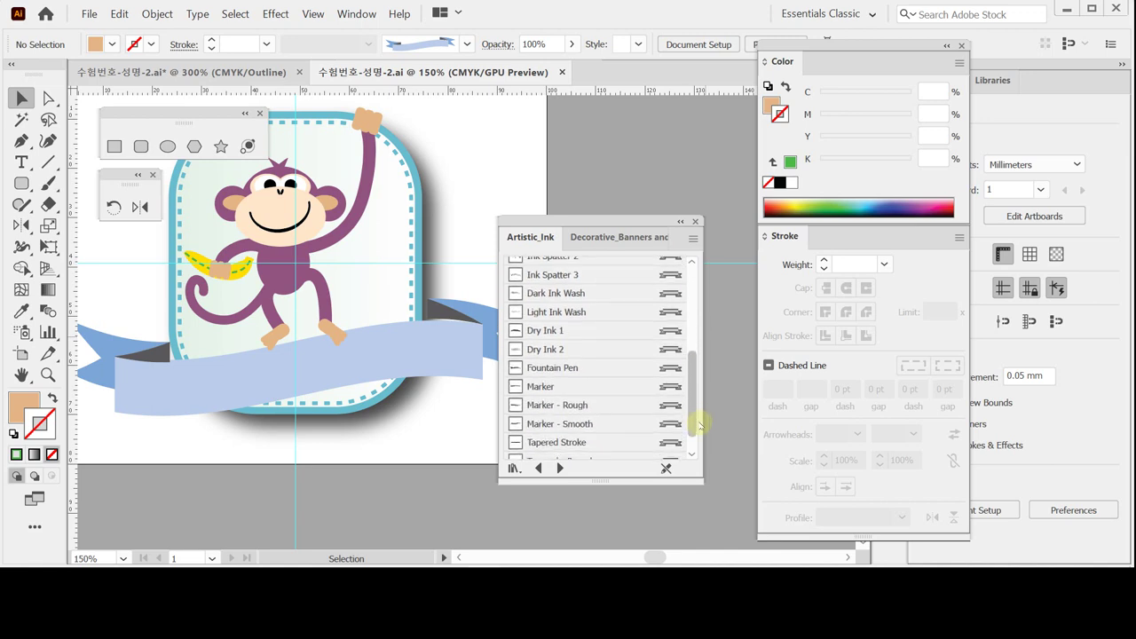
{"action": "left_click", "coordinate": [550, 352]}
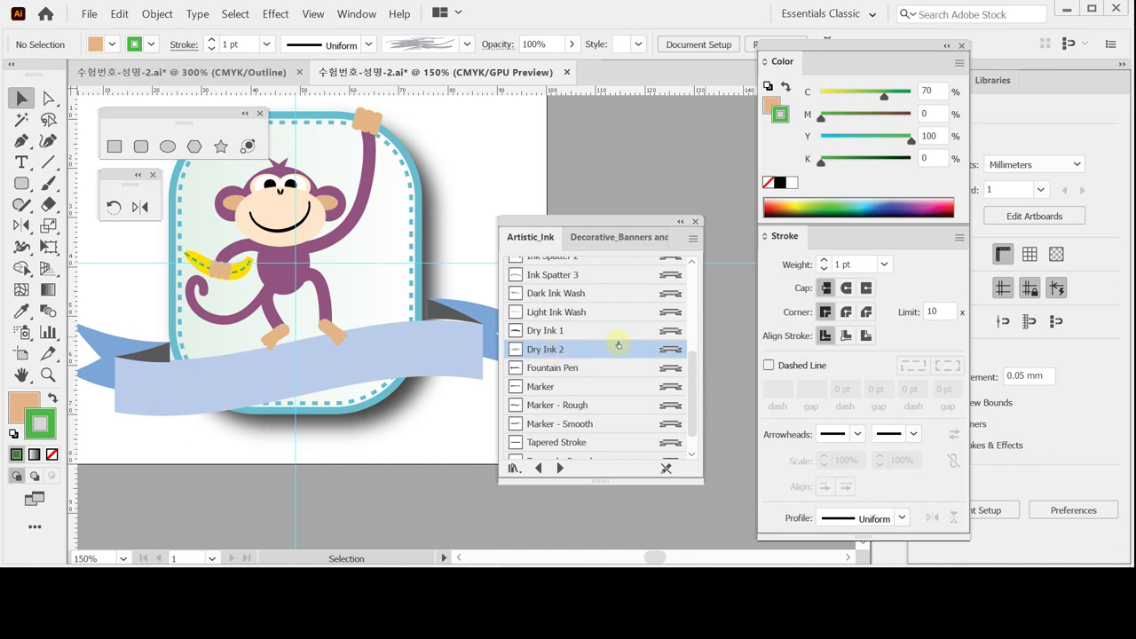
{"action": "left_click_drag", "start_coordinate": [652, 223], "coordinate": [686, 360]}
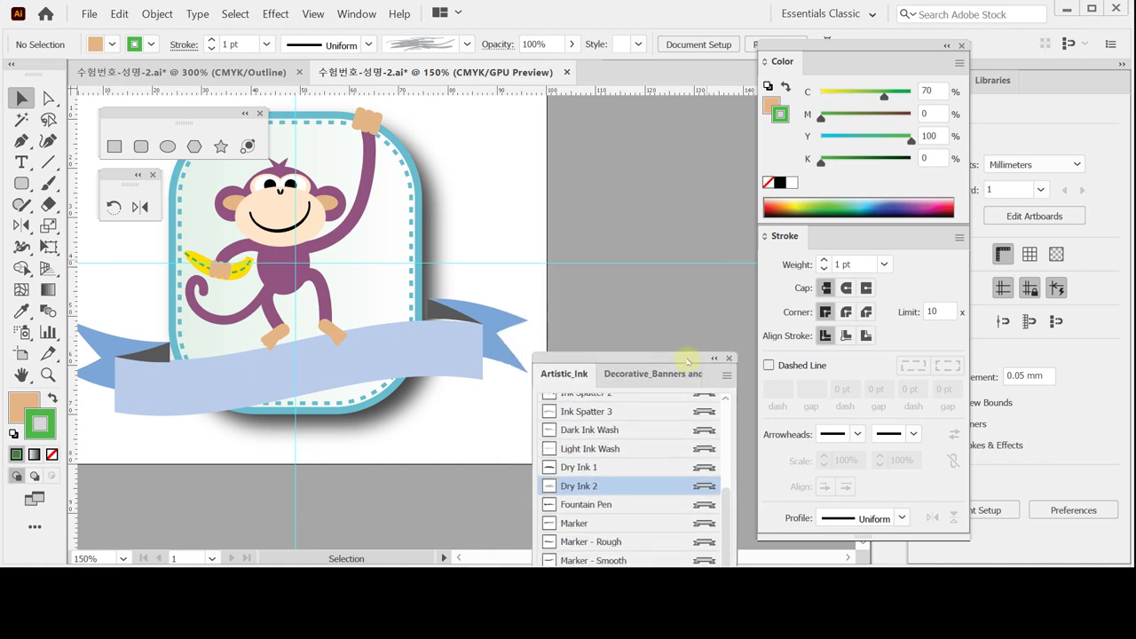
{"action": "left_click", "coordinate": [44, 183]}
{"action": "left_click_drag", "start_coordinate": [45, 183], "coordinate": [107, 186]}
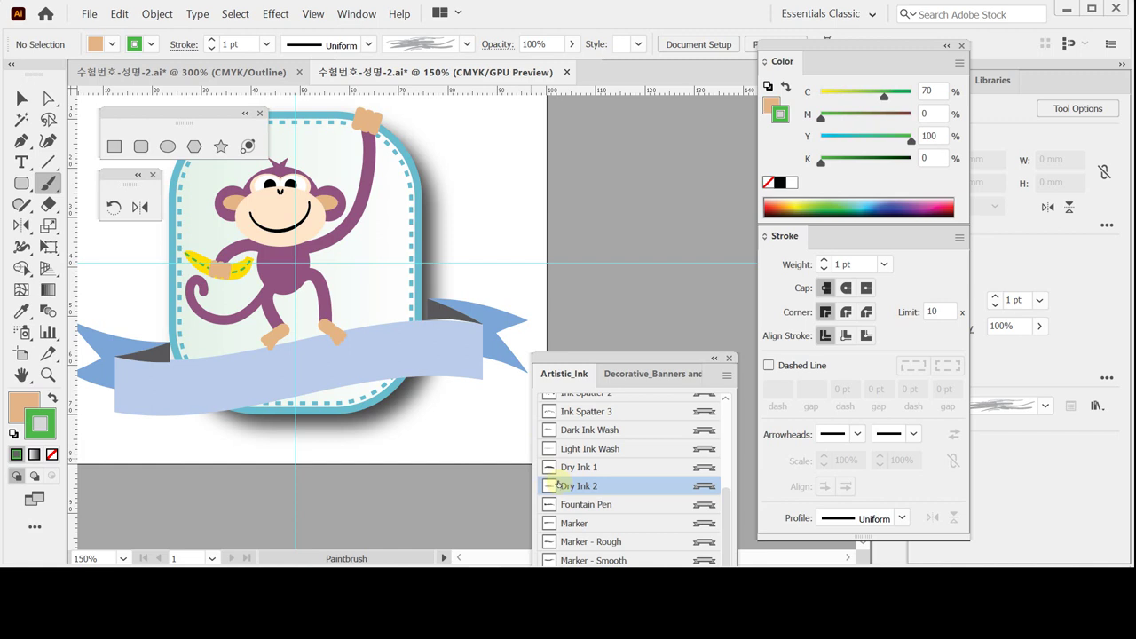
Step: Remove the fill and set the stroke colour to C 80, M 0, Y 100, K 0
{"action": "left_click", "coordinate": [770, 103]}
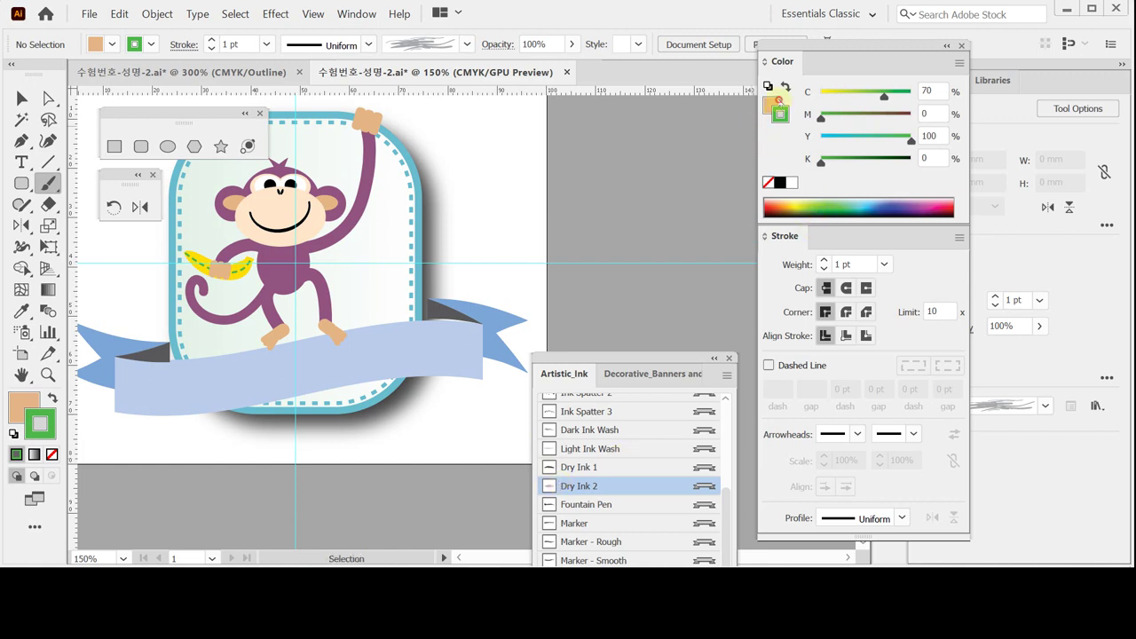
{"action": "left_click", "coordinate": [770, 182]}
{"action": "left_click", "coordinate": [783, 118]}
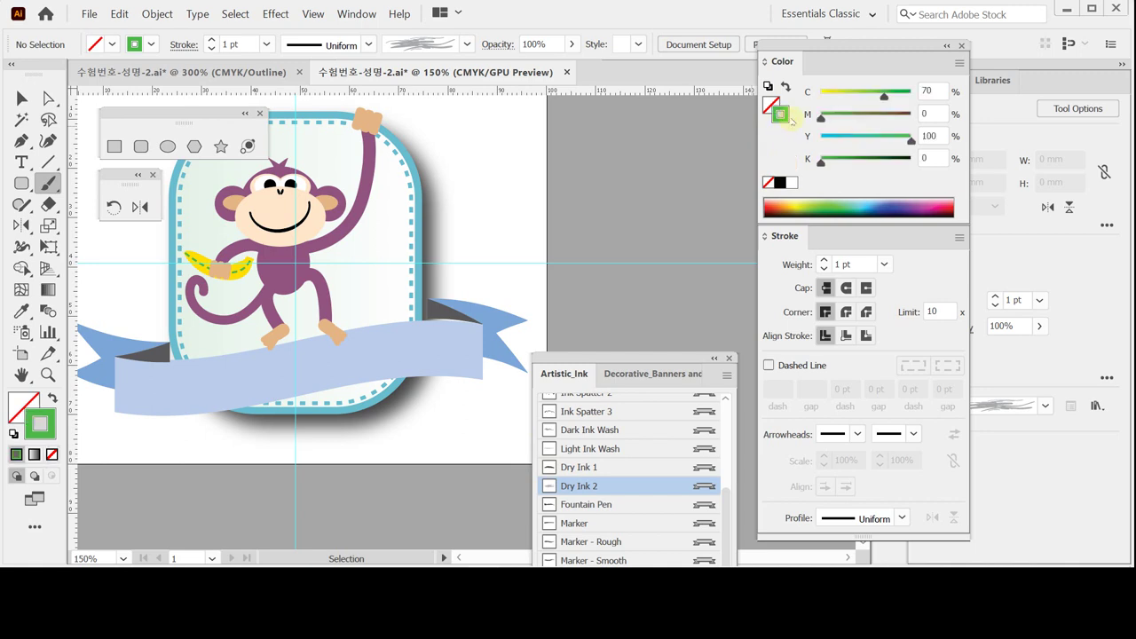
{"action": "left_click", "coordinate": [932, 92]}
{"action": "type", "text": "80"}
{"action": "key", "text": "Tab"}
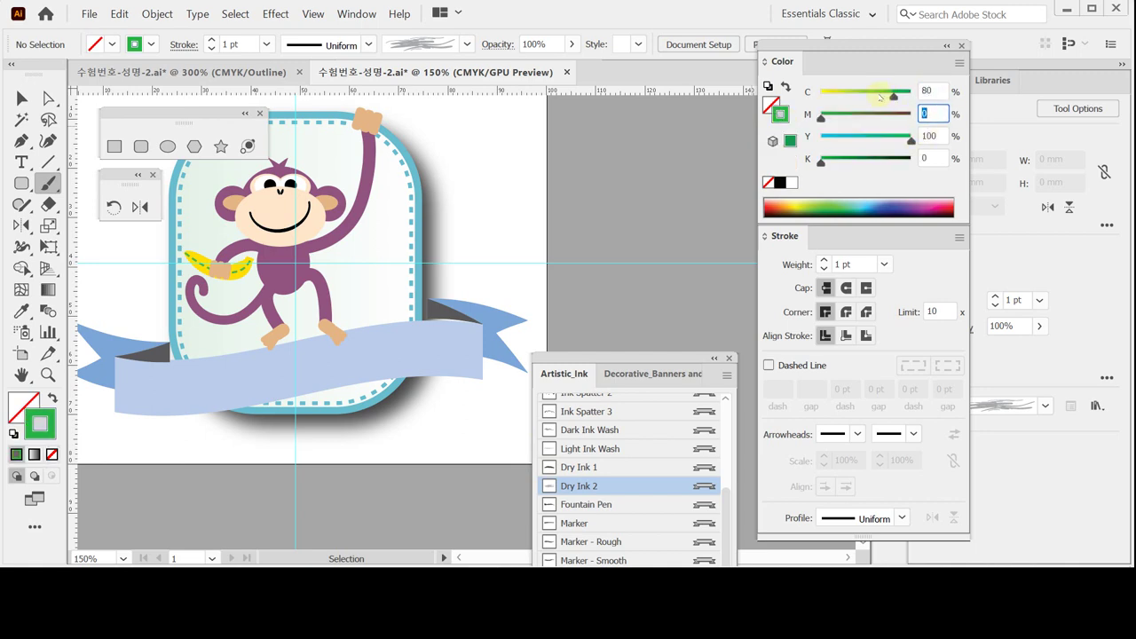
{"action": "key", "text": "Tab"}
{"action": "key", "text": "Return"}
Step: Set the brush stroke weight to 0.5 pt
{"action": "left_click", "coordinate": [884, 264]}
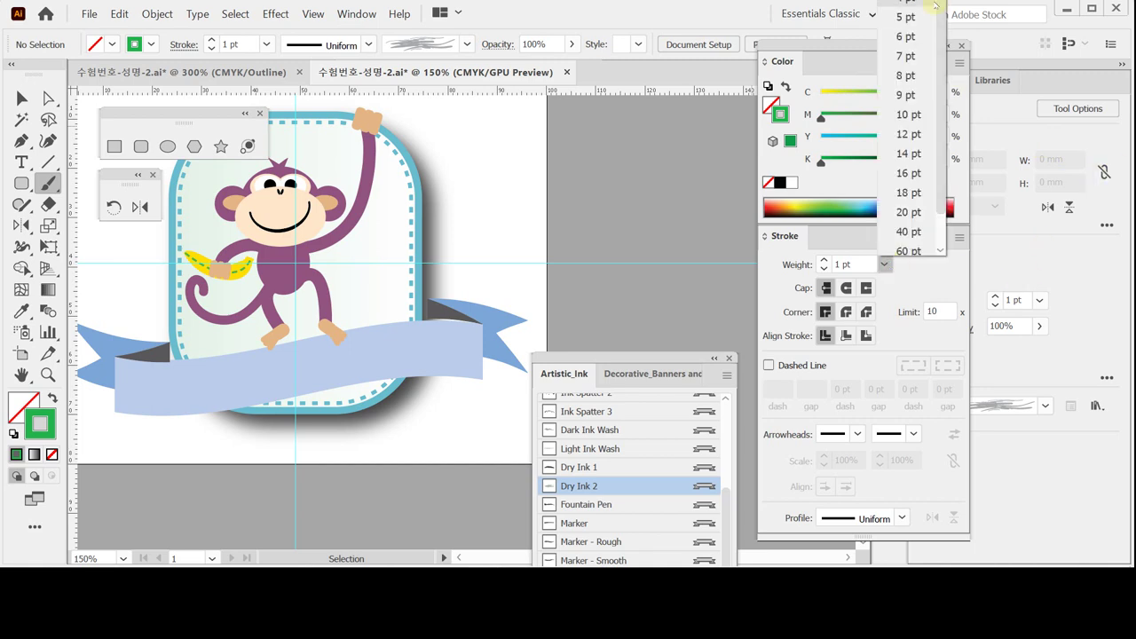
{"action": "scroll", "coordinate": [935, 7], "scroll_direction": "up", "scroll_amount": 2}
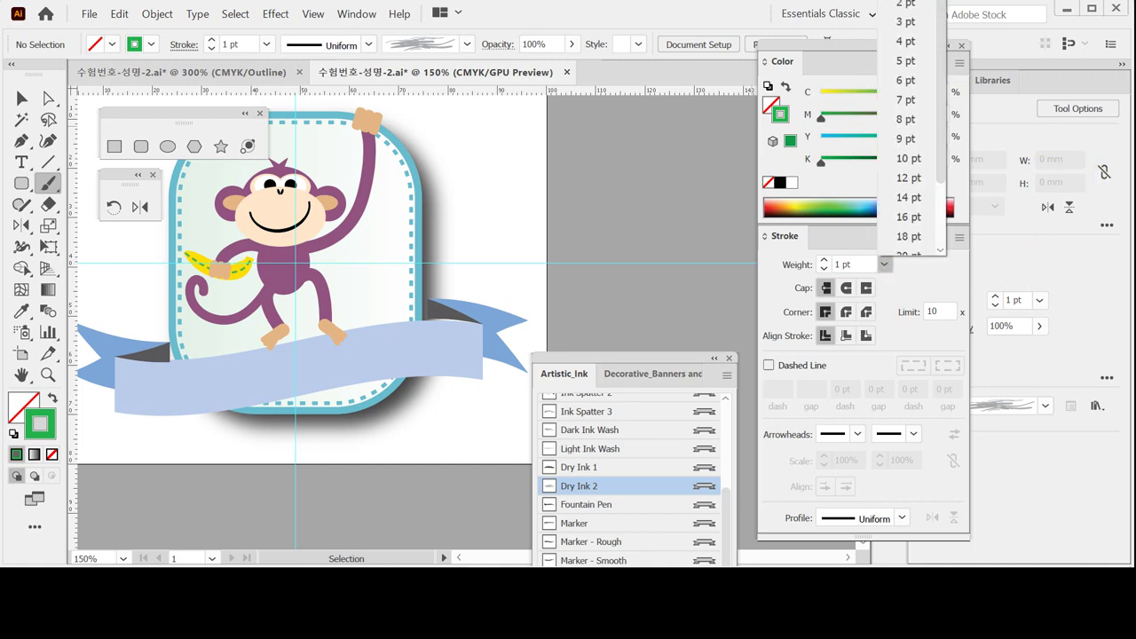
{"action": "left_click", "coordinate": [905, 9]}
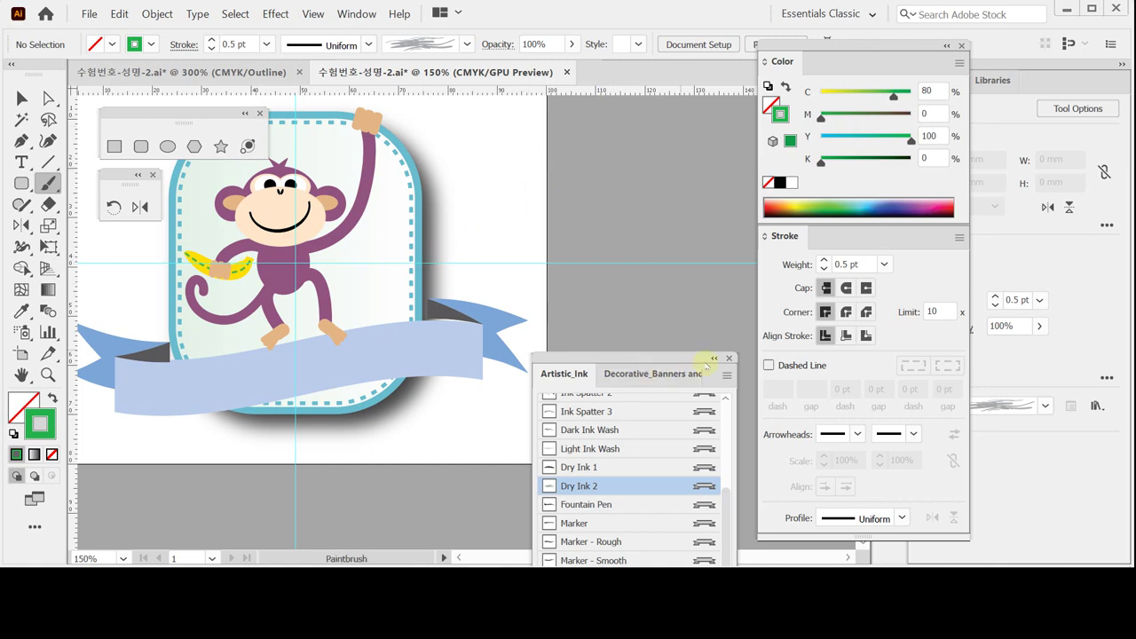
Step: Display the Artistic_Ink brushes as thumbnails and move the library clear of the space beside the badge
{"action": "left_click", "coordinate": [726, 374]}
{"action": "left_click", "coordinate": [799, 443]}
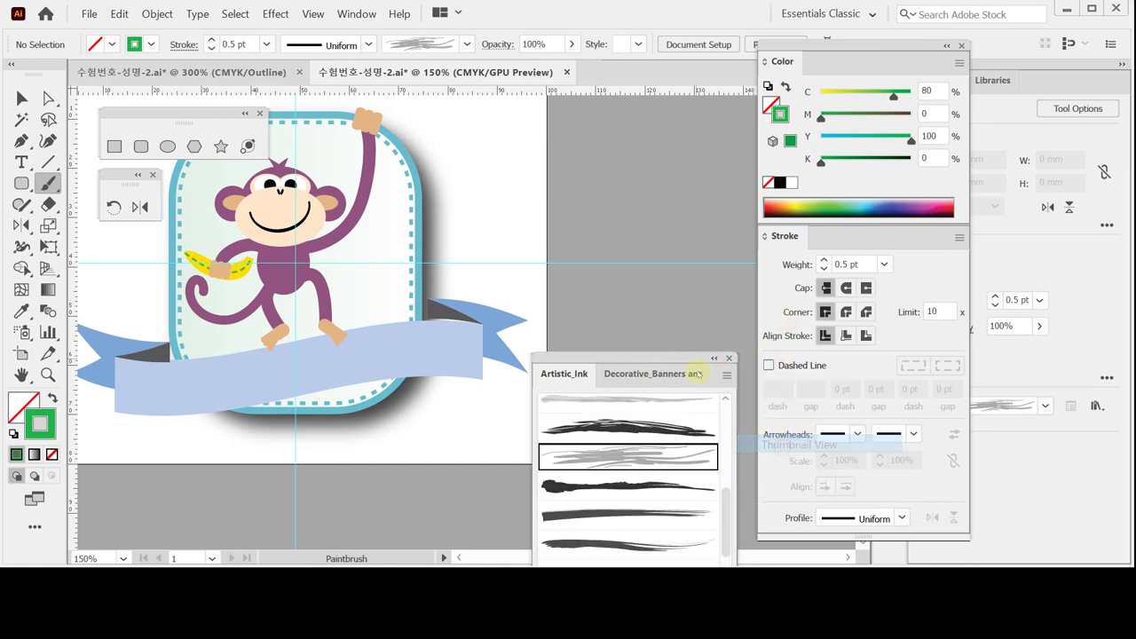
{"action": "left_click_drag", "start_coordinate": [647, 357], "coordinate": [666, 184]}
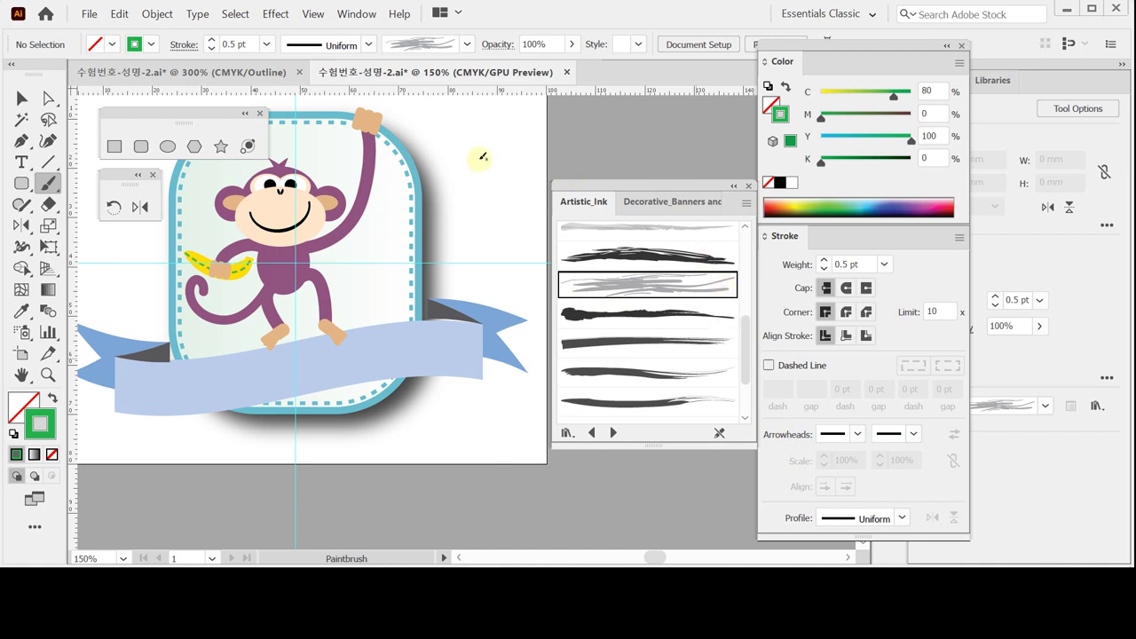
Step: Paint two test Dry Ink 2 strokes beside the badge, about 35 mm and 27 mm wide
{"action": "left_click_drag", "start_coordinate": [443, 162], "coordinate": [615, 139]}
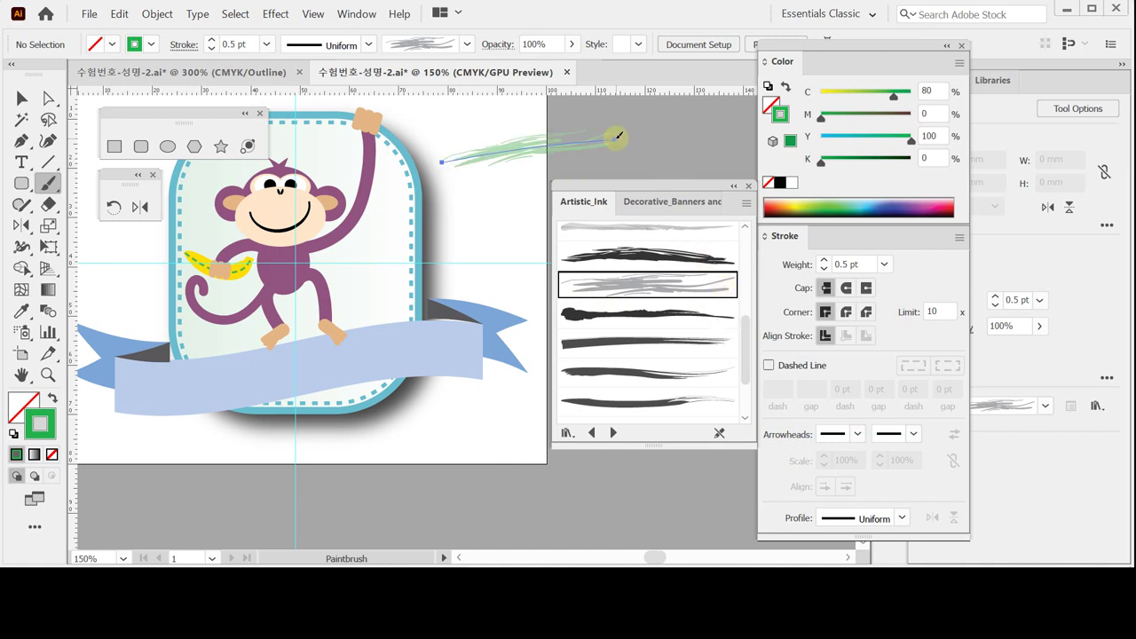
{"action": "left_click_drag", "start_coordinate": [612, 184], "coordinate": [619, 207]}
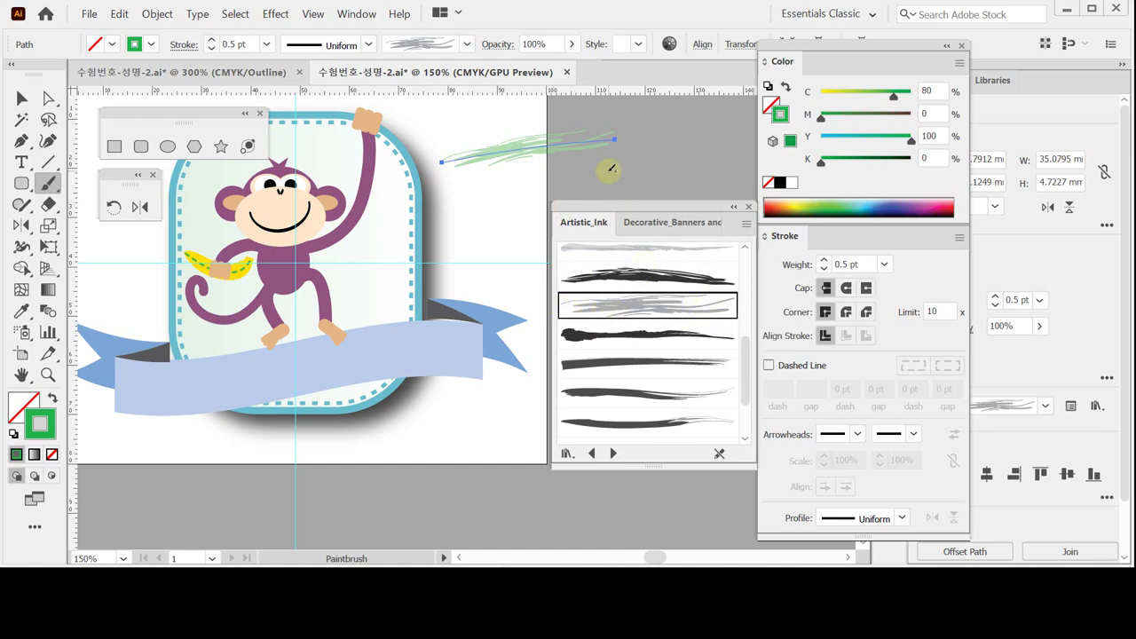
{"action": "left_click_drag", "start_coordinate": [608, 169], "coordinate": [475, 205]}
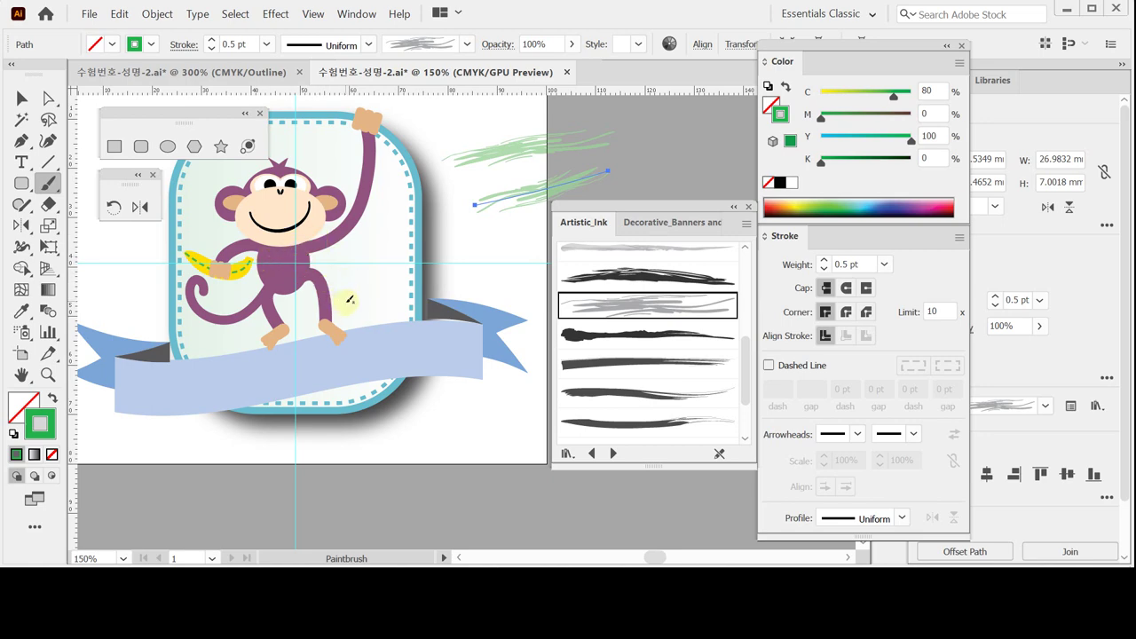
Step: Paint an arched Dry Ink 2 stroke about 10.6 mm wide and 7.6 mm high inside the badge, beside the monkey's leg
{"action": "mouse_move", "coordinate": [344, 311]}
{"action": "left_mouse_down"}
{"action": "mouse_move", "coordinate": [346, 288]}
{"action": "mouse_move", "coordinate": [372, 276]}
{"action": "mouse_move", "coordinate": [395, 284]}
{"action": "mouse_move", "coordinate": [377, 307]}
{"action": "left_mouse_up"}
{"action": "left_click_drag", "start_coordinate": [379, 307], "coordinate": [378, 308]}
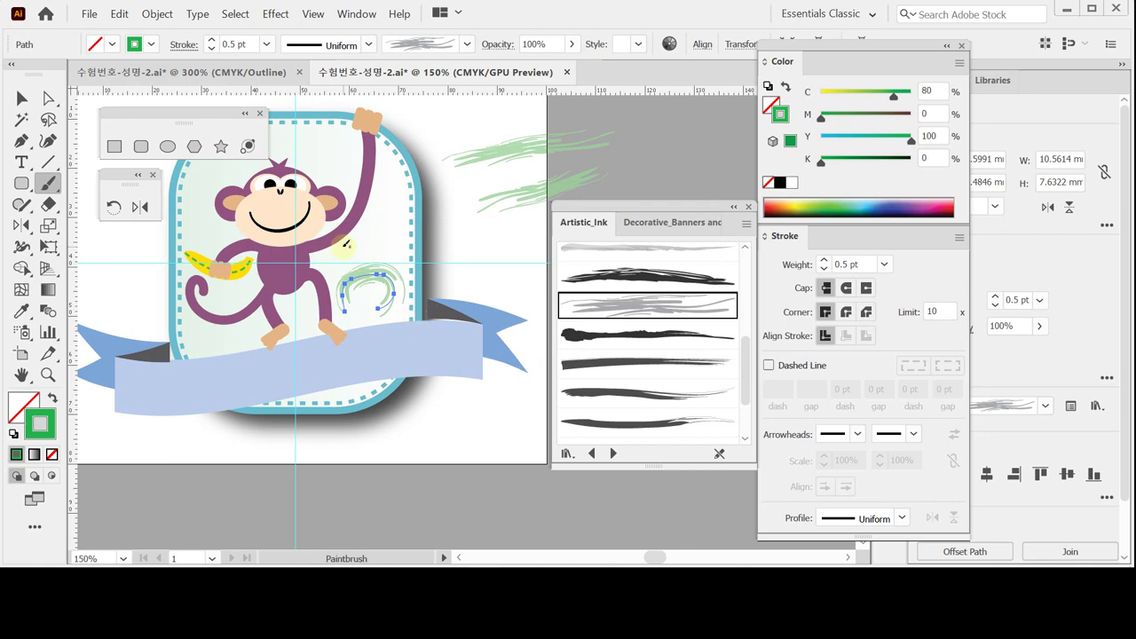
Step: Delete the two test strokes beside the badge, keeping the arched one, and save the document, closing the brush library
{"action": "left_click", "coordinate": [50, 97]}
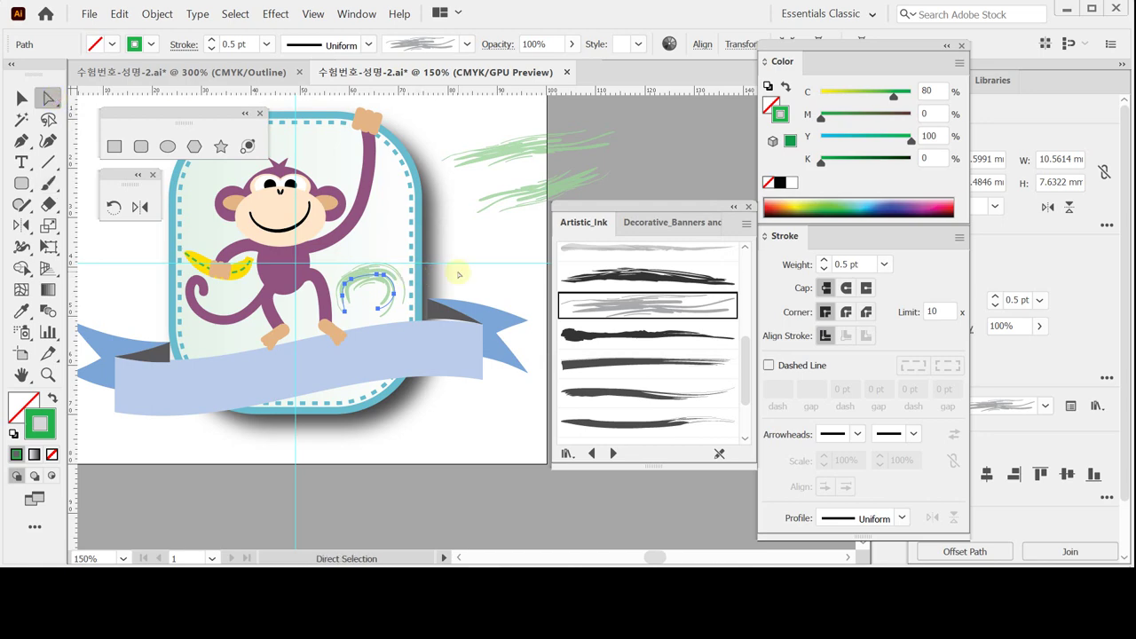
{"action": "key", "text": "v"}
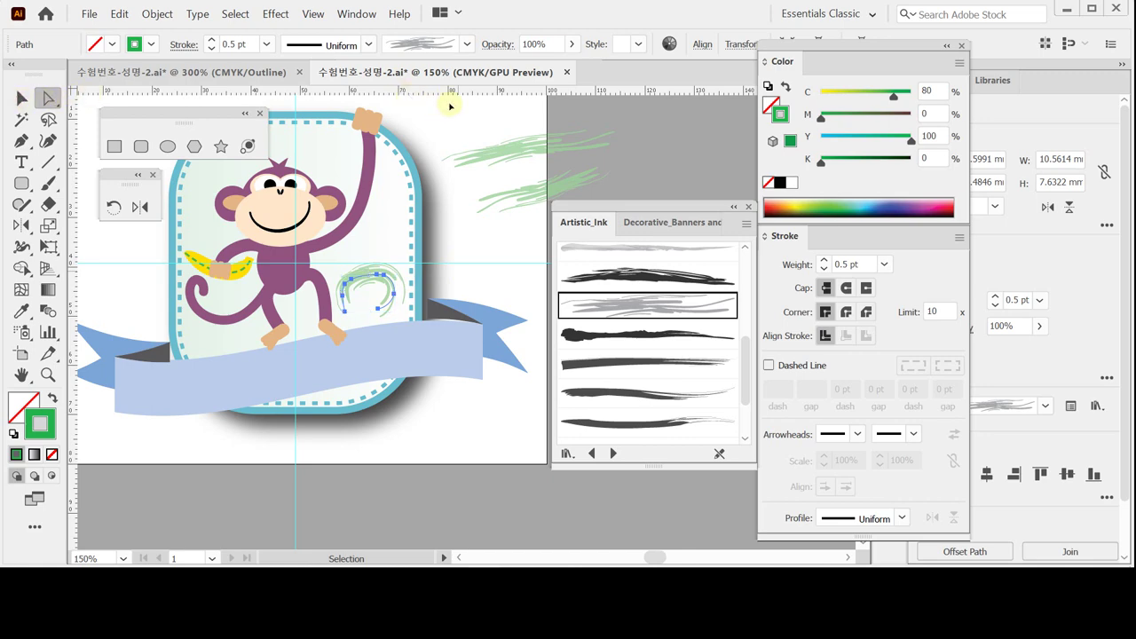
{"action": "key", "text": "ctrl+s"}
{"action": "left_click", "coordinate": [514, 223]}
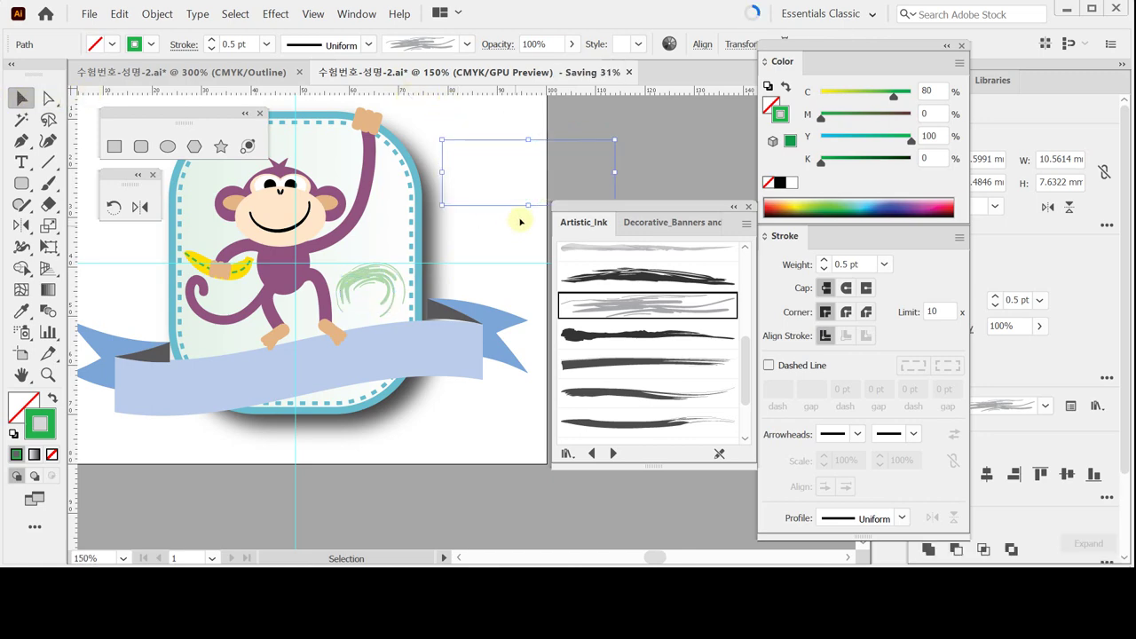
{"action": "left_click", "coordinate": [749, 206]}
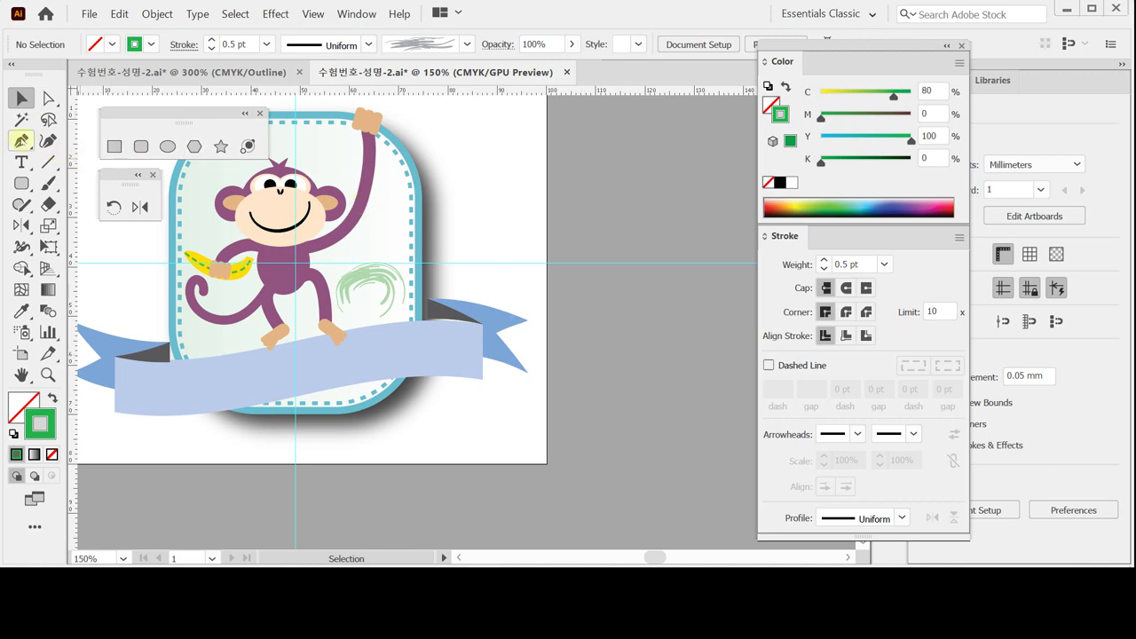
Step: Draw a wavy open Pen path about 36 mm wide and 16 mm high from the monkey's body past the badge's edge, with a black stroke and no fill
{"action": "left_click", "coordinate": [22, 140]}
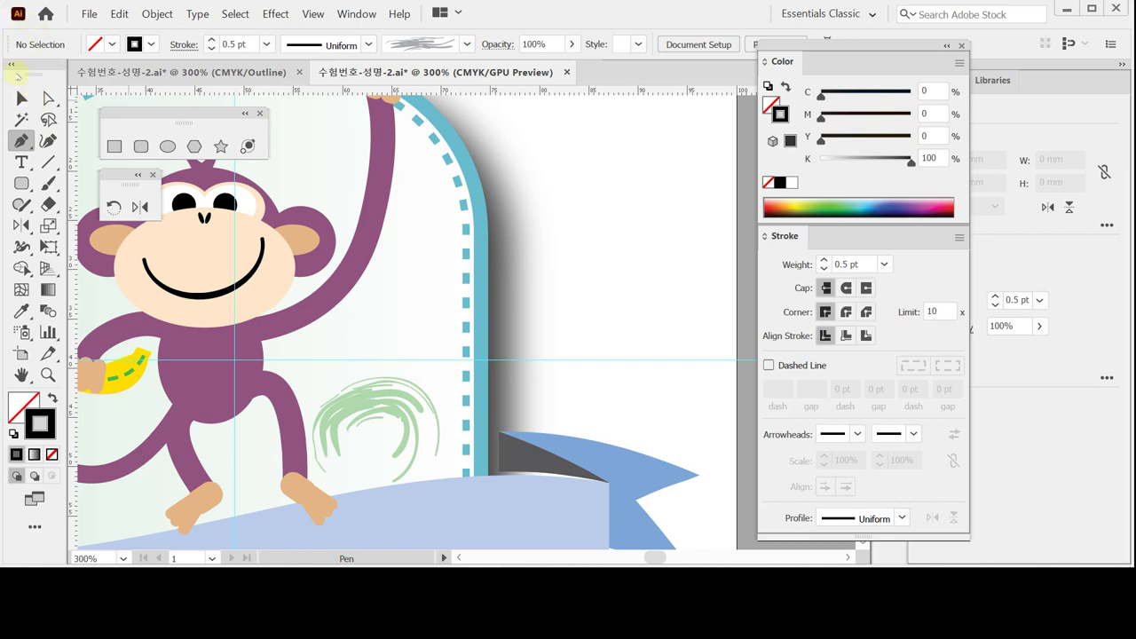
{"action": "key", "text": "ctrl"}
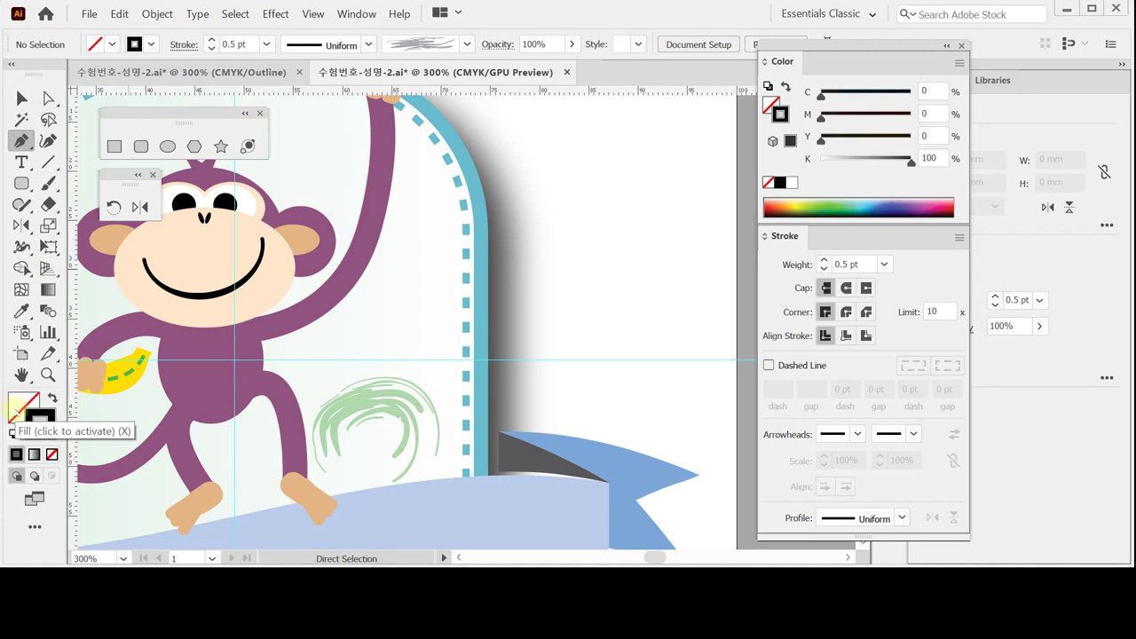
{"action": "left_click", "coordinate": [50, 417]}
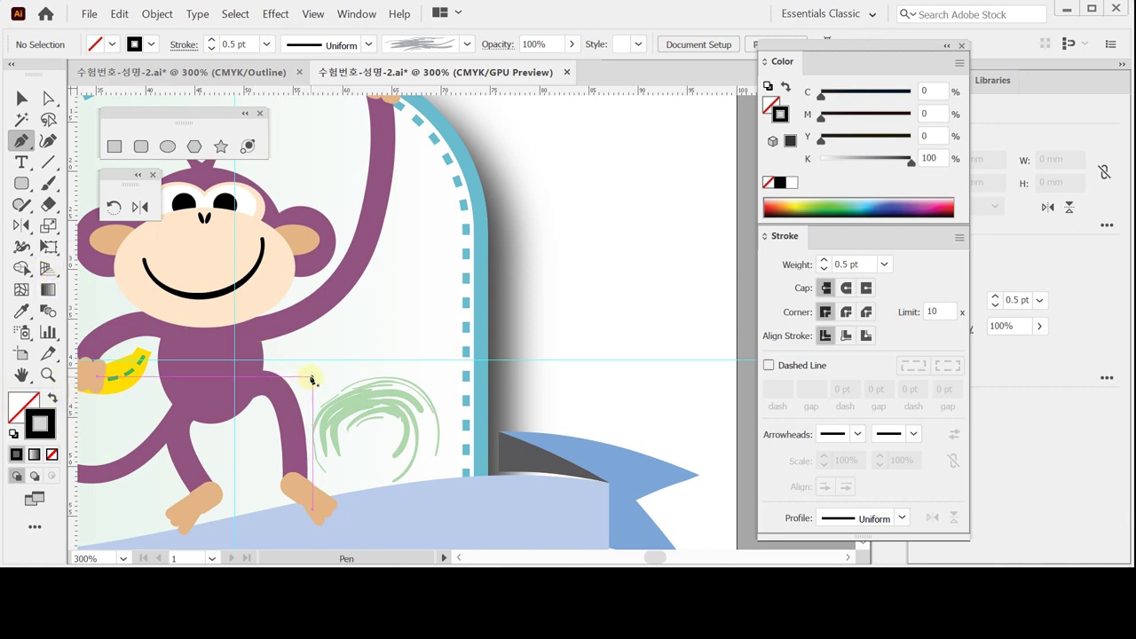
{"action": "left_click", "coordinate": [312, 376]}
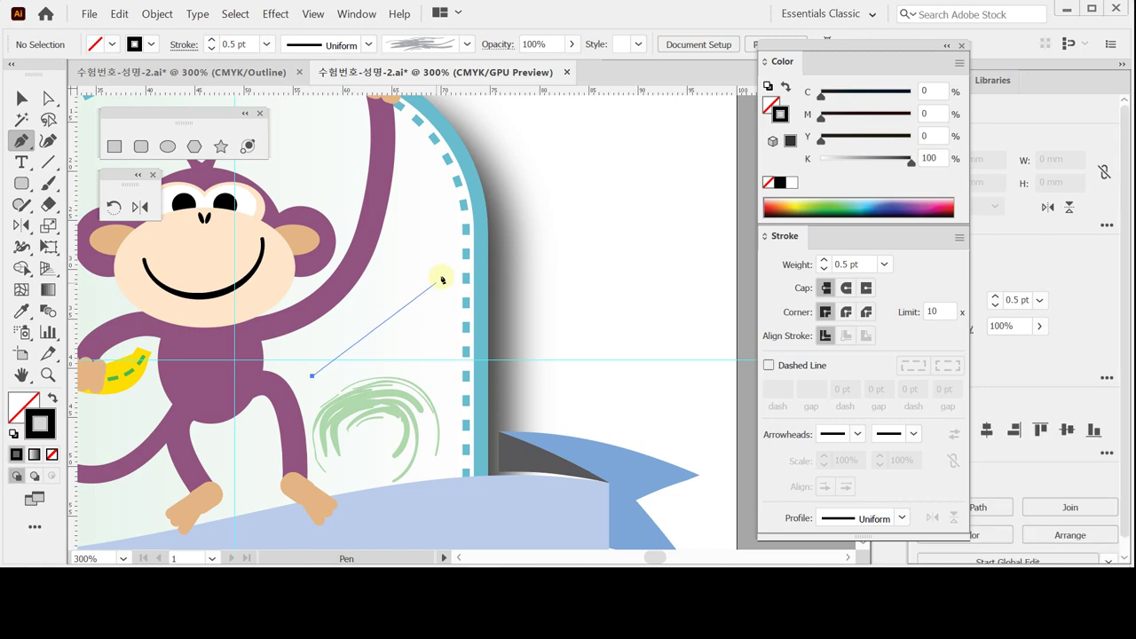
{"action": "left_click", "coordinate": [419, 297]}
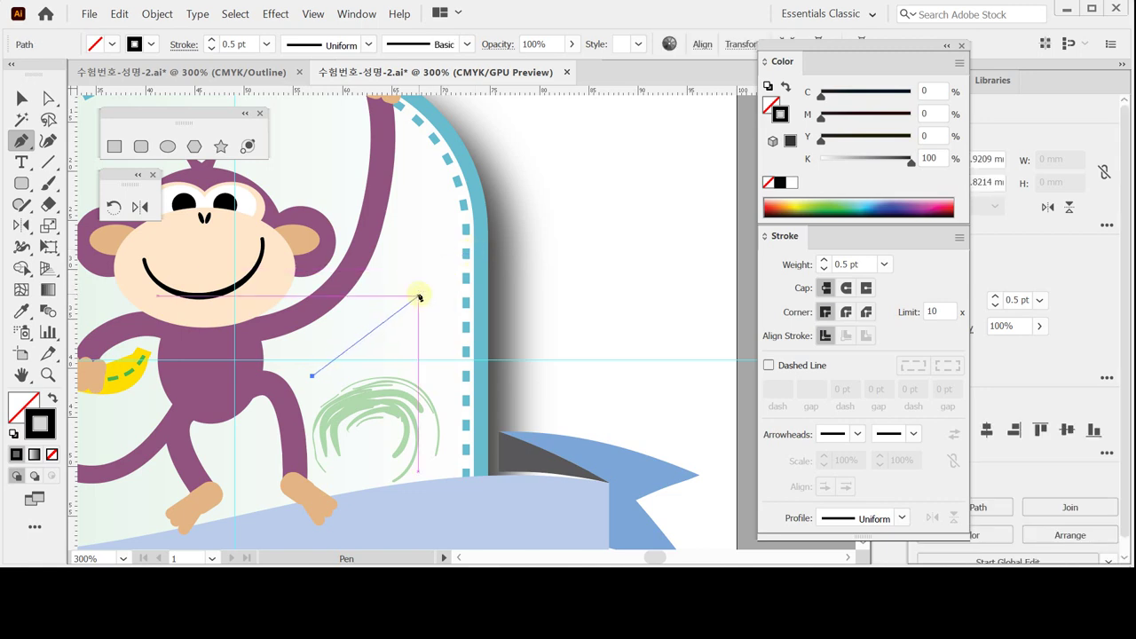
{"action": "left_click_drag", "start_coordinate": [419, 297], "coordinate": [487, 362]}
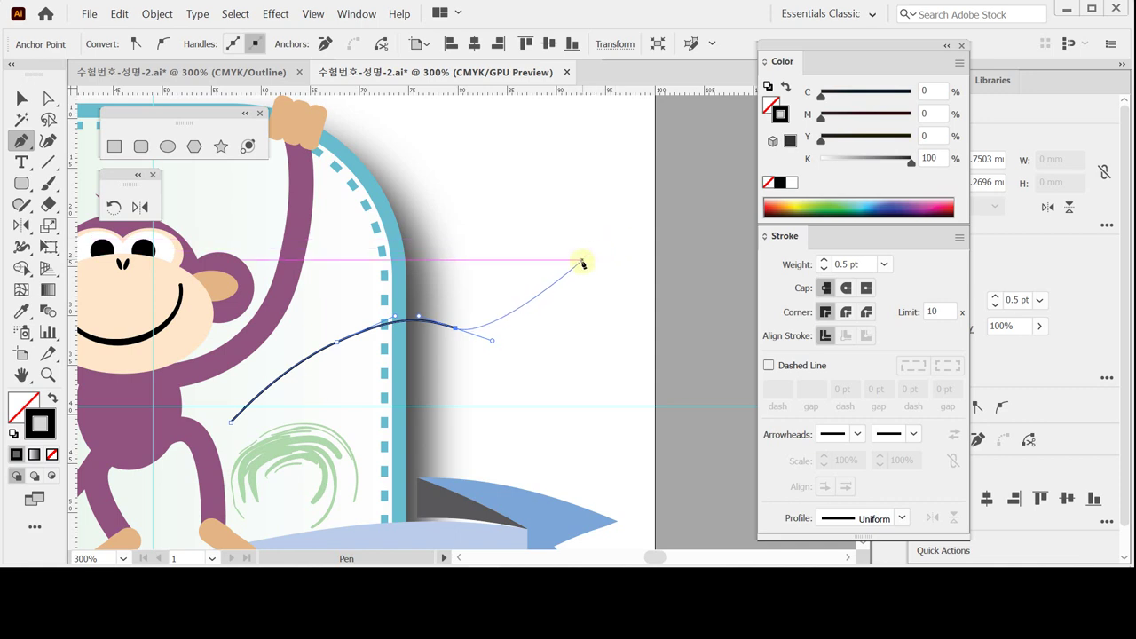
{"action": "left_click_drag", "start_coordinate": [581, 263], "coordinate": [614, 215]}
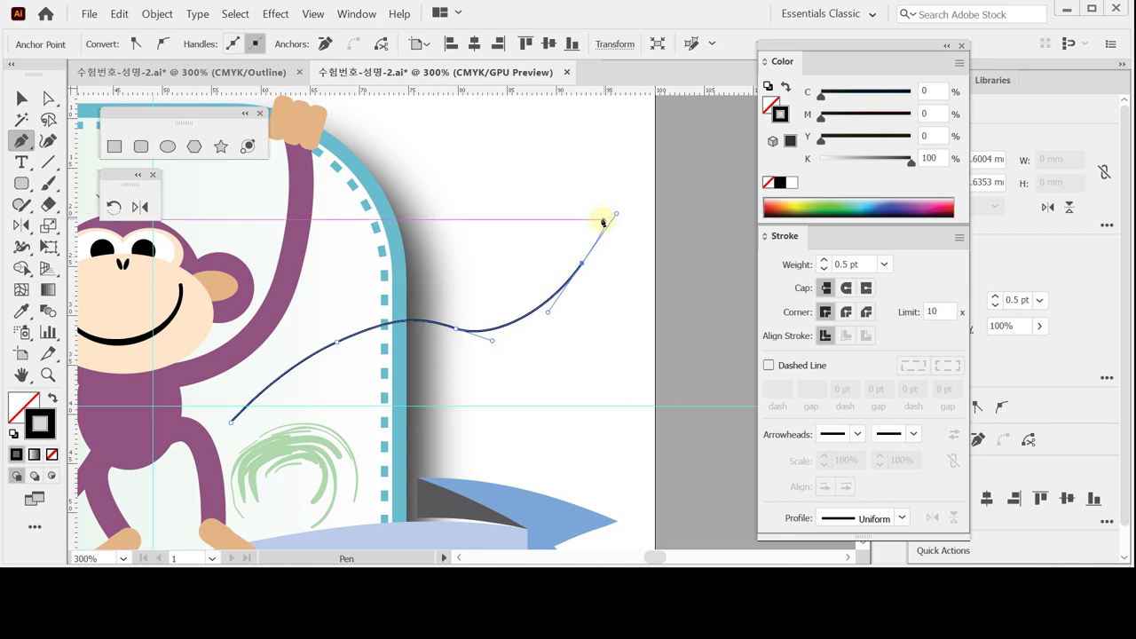
{"action": "left_click", "coordinate": [621, 318], "text": "ctrl"}
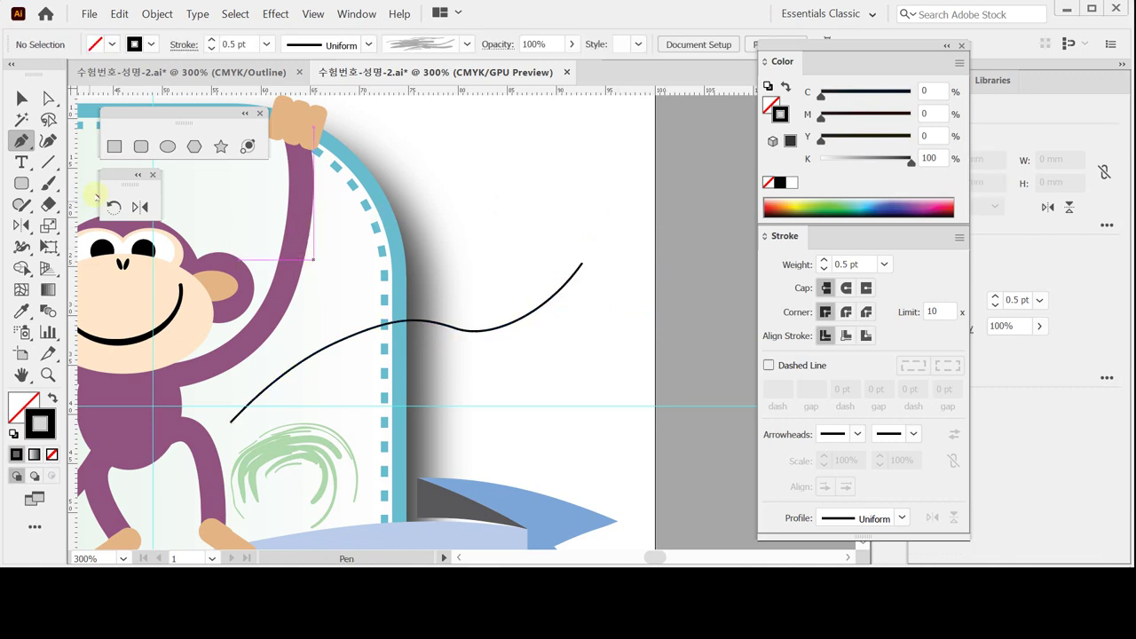
Step: Convert the wavy path into a text path with the Type on a Path tool, starting at its end near the monkey's body
{"action": "key", "text": "ctrl"}
{"action": "key", "text": "ctrl"}
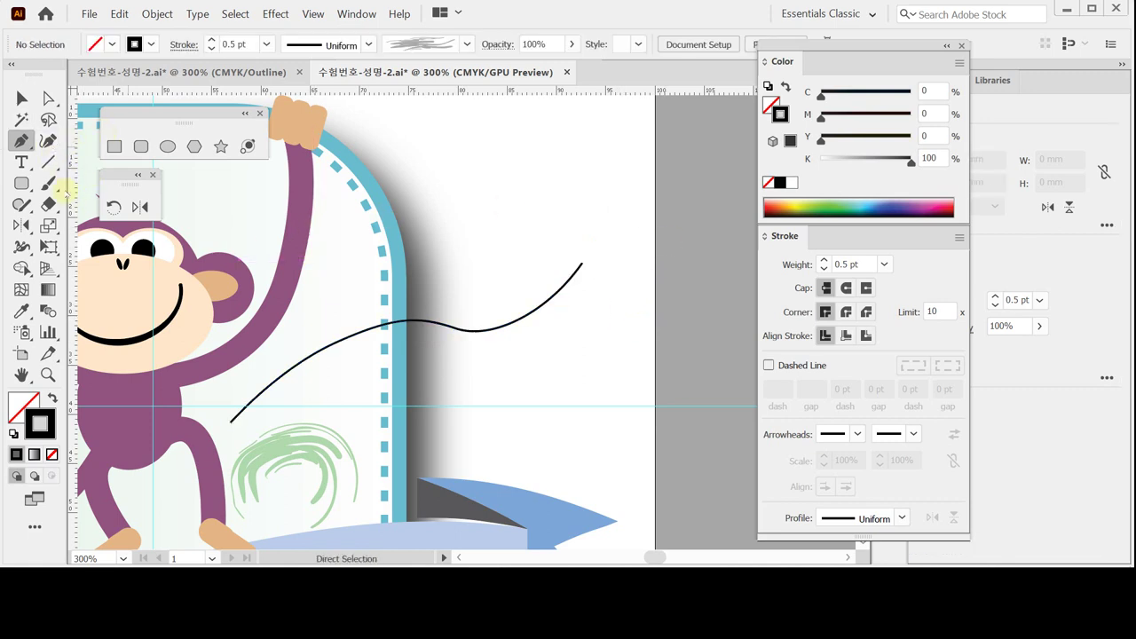
{"action": "left_click", "coordinate": [20, 163]}
{"action": "left_click", "coordinate": [19, 162]}
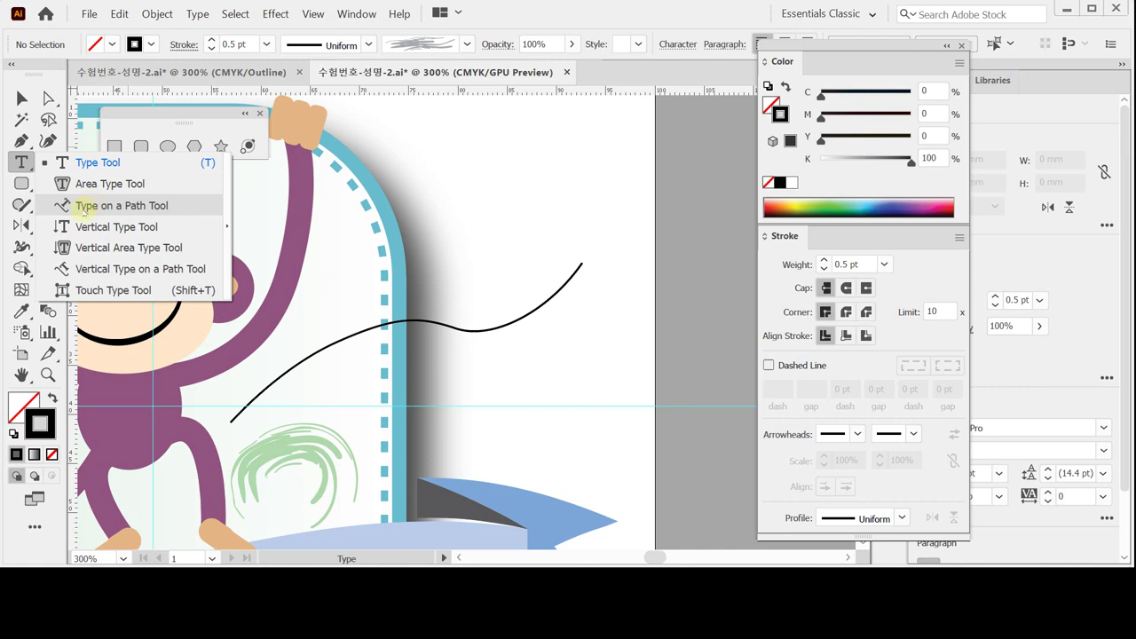
{"action": "left_click", "coordinate": [83, 206]}
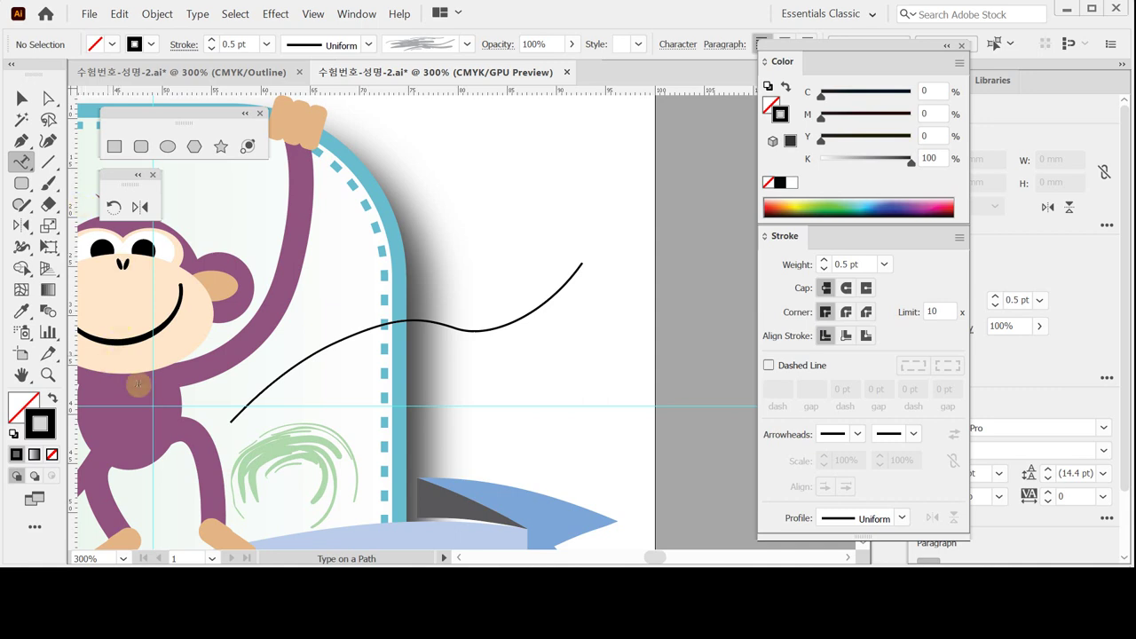
{"action": "left_click", "coordinate": [234, 417]}
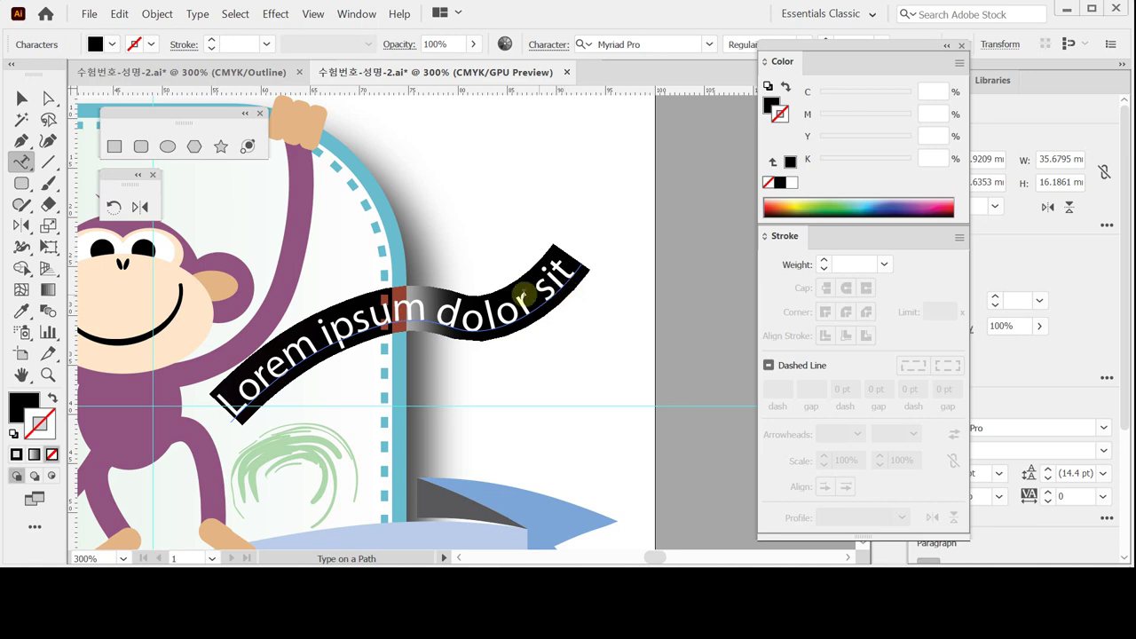
Step: Set the path text's font to Arial Bold and its size to 9 pt
{"action": "left_click", "coordinate": [245, 419], "text": "ctrl"}
{"action": "key", "text": "ctrl+t"}
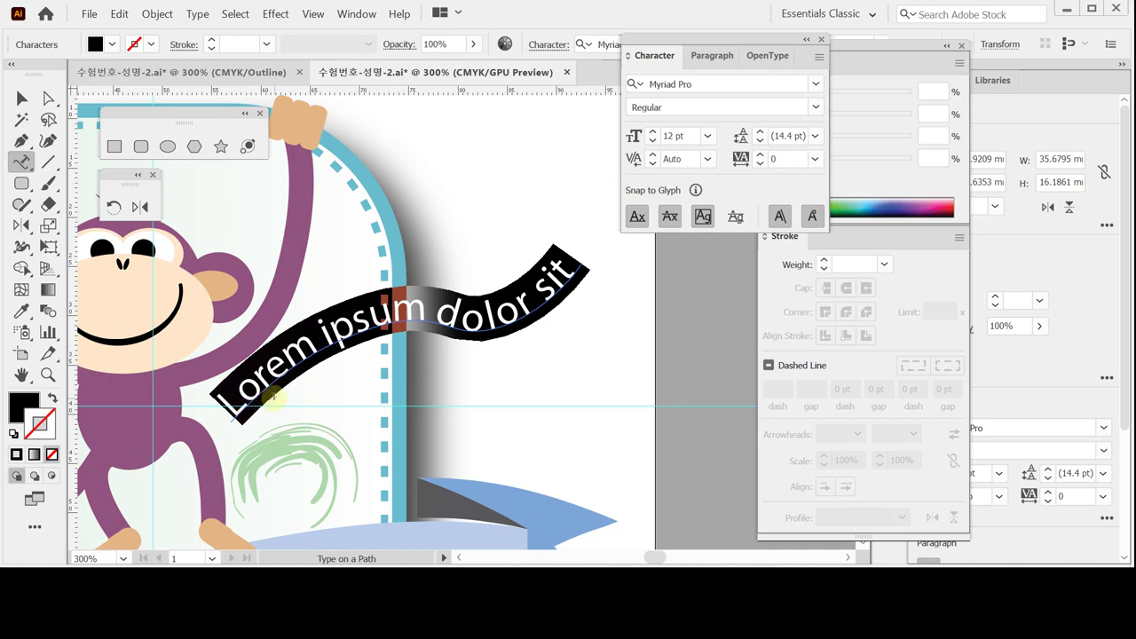
{"action": "left_click", "coordinate": [697, 85]}
{"action": "left_click", "coordinate": [696, 85]}
{"action": "left_click_drag", "start_coordinate": [696, 86], "coordinate": [611, 86]}
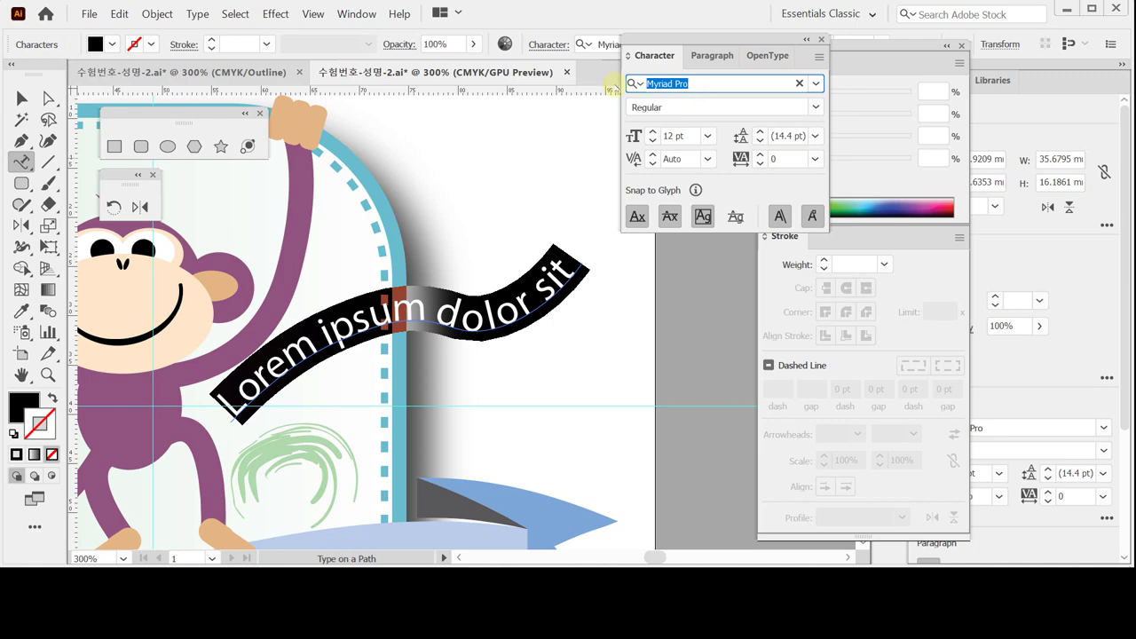
{"action": "type", "text": "ar"}
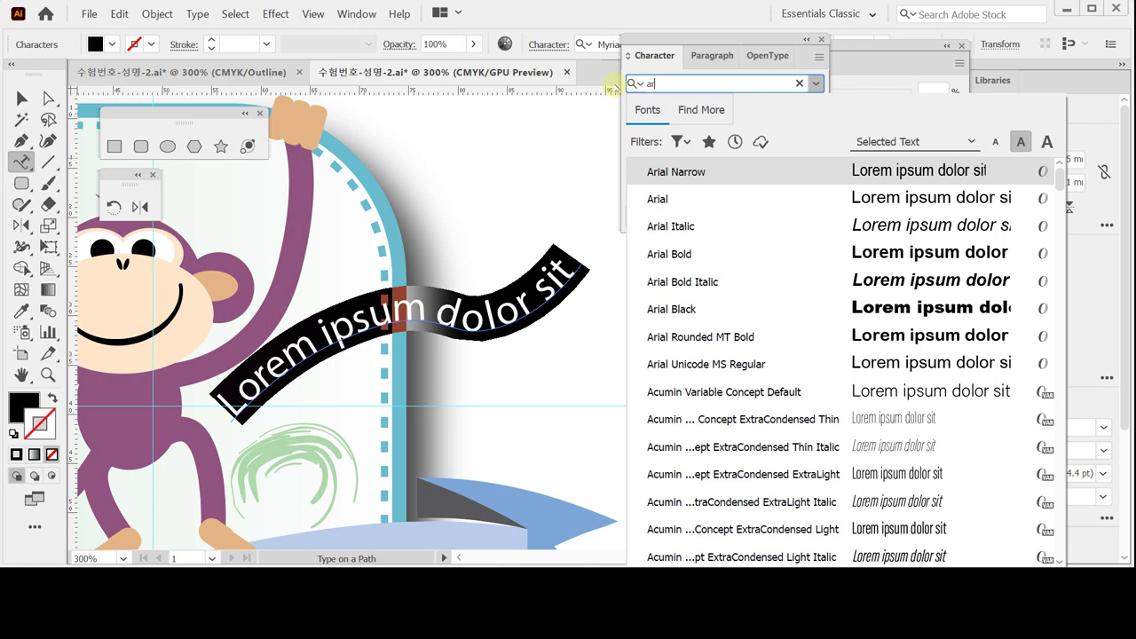
{"action": "key", "text": "Down"}
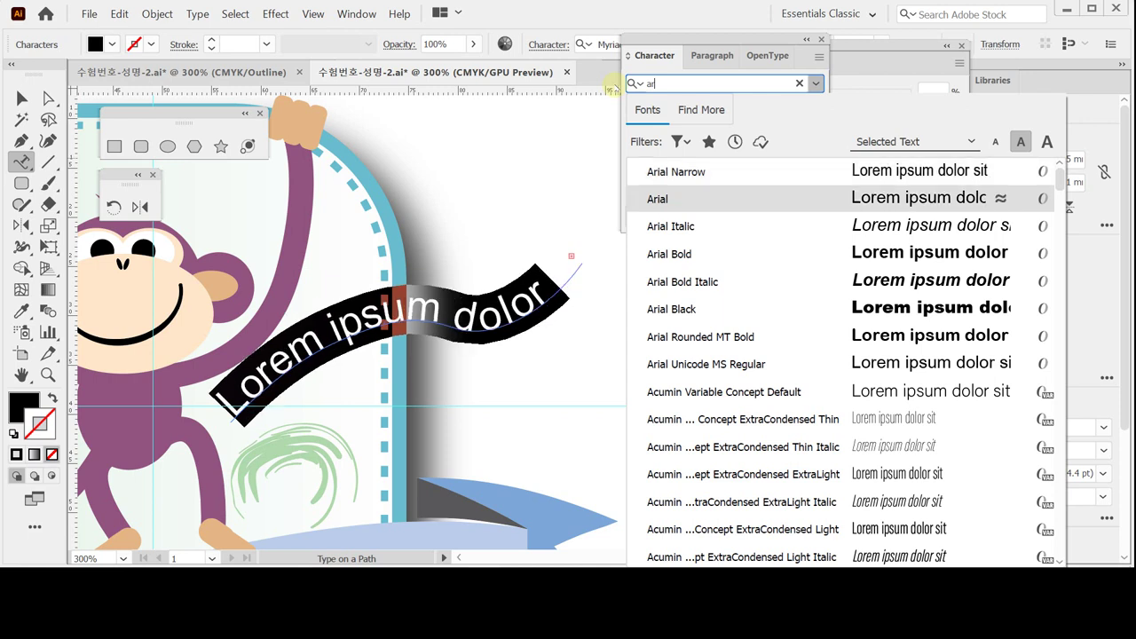
{"action": "key", "text": "Down"}
{"action": "key", "text": "Down"}
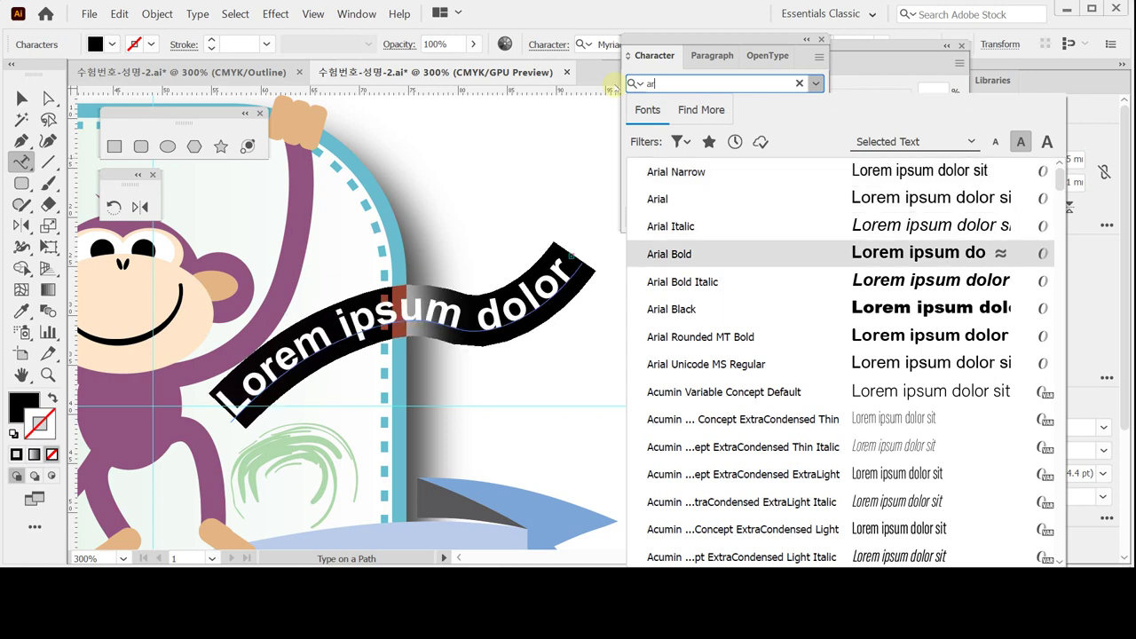
{"action": "key", "text": "Return"}
{"action": "left_click", "coordinate": [707, 136]}
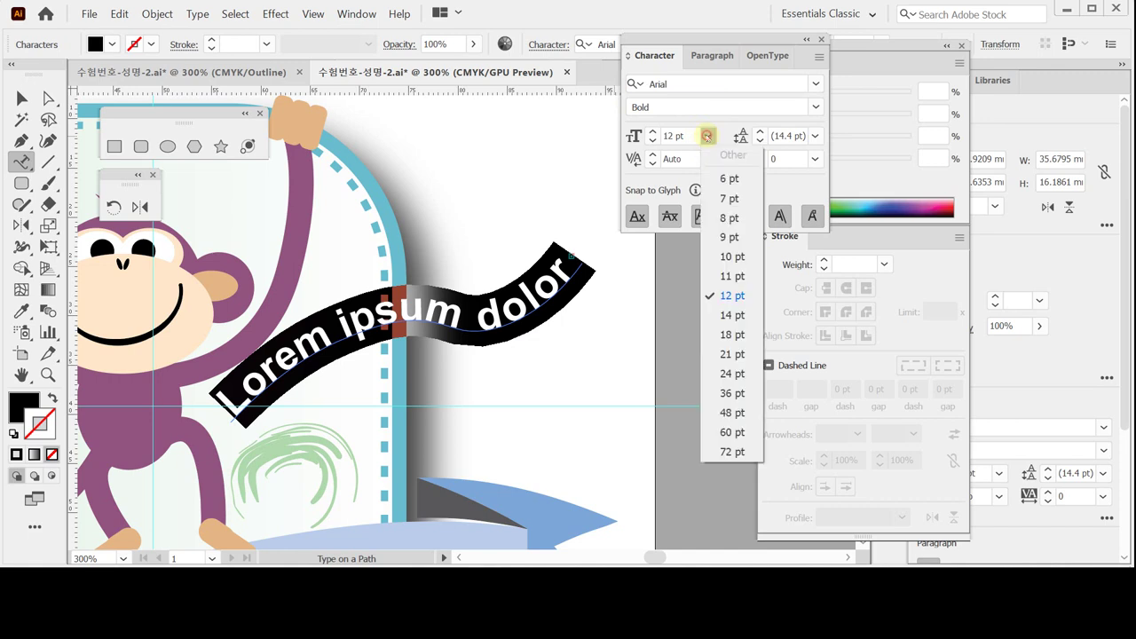
{"action": "left_click", "coordinate": [729, 237]}
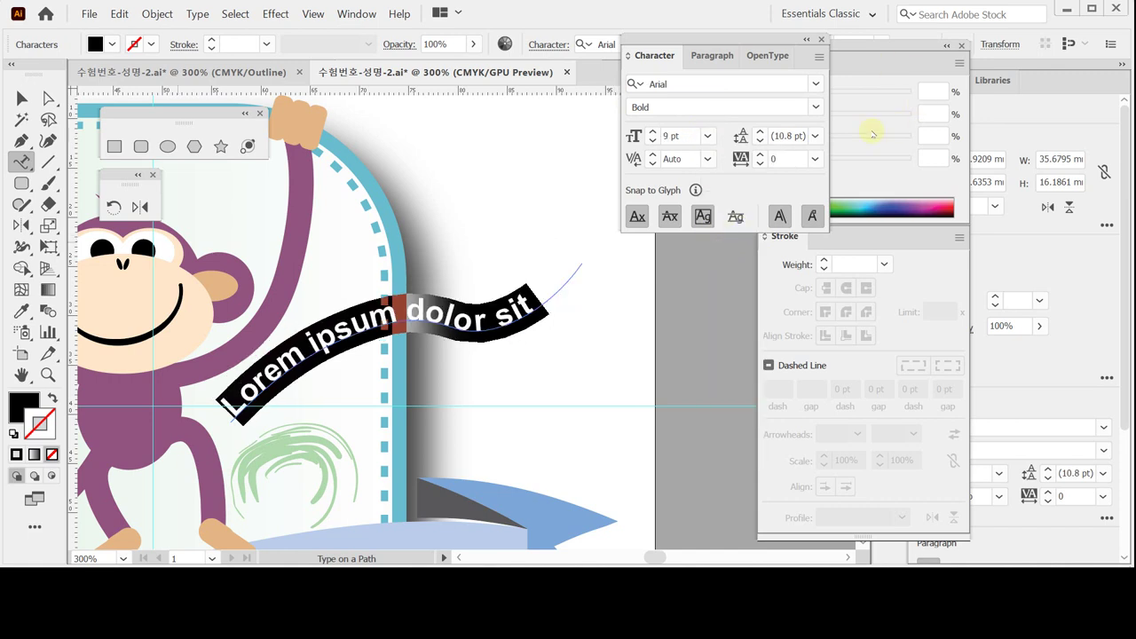
Step: Set the path text's fill to C 0, M 70, Y 100, K 0 and replace the placeholder with "Welcome to the Jungle"
{"action": "left_click", "coordinate": [887, 194]}
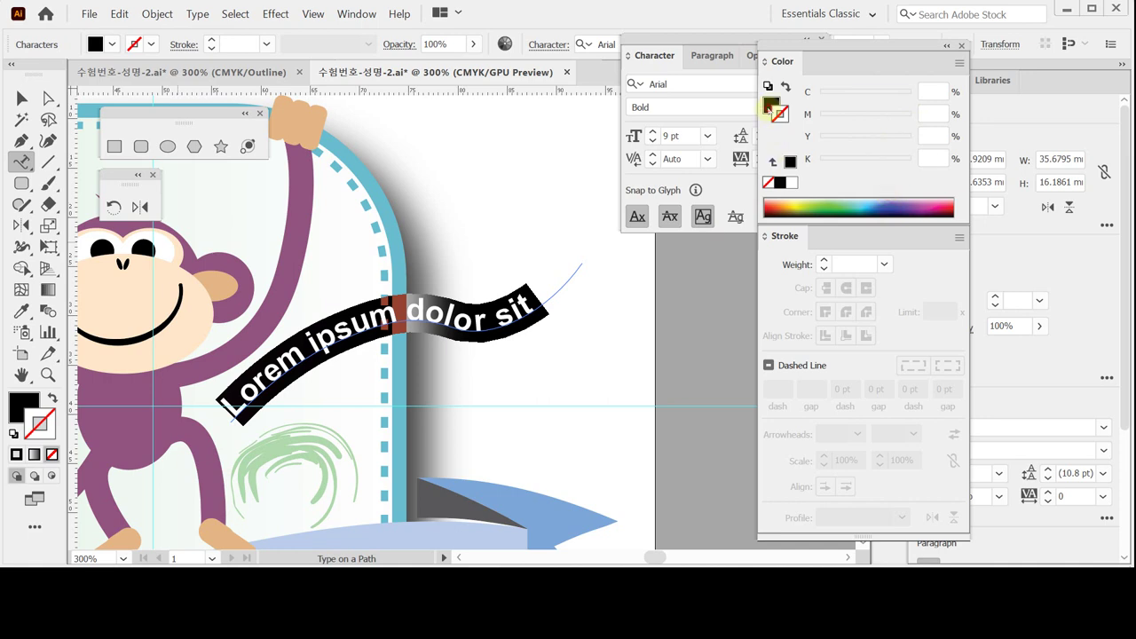
{"action": "left_click", "coordinate": [770, 107]}
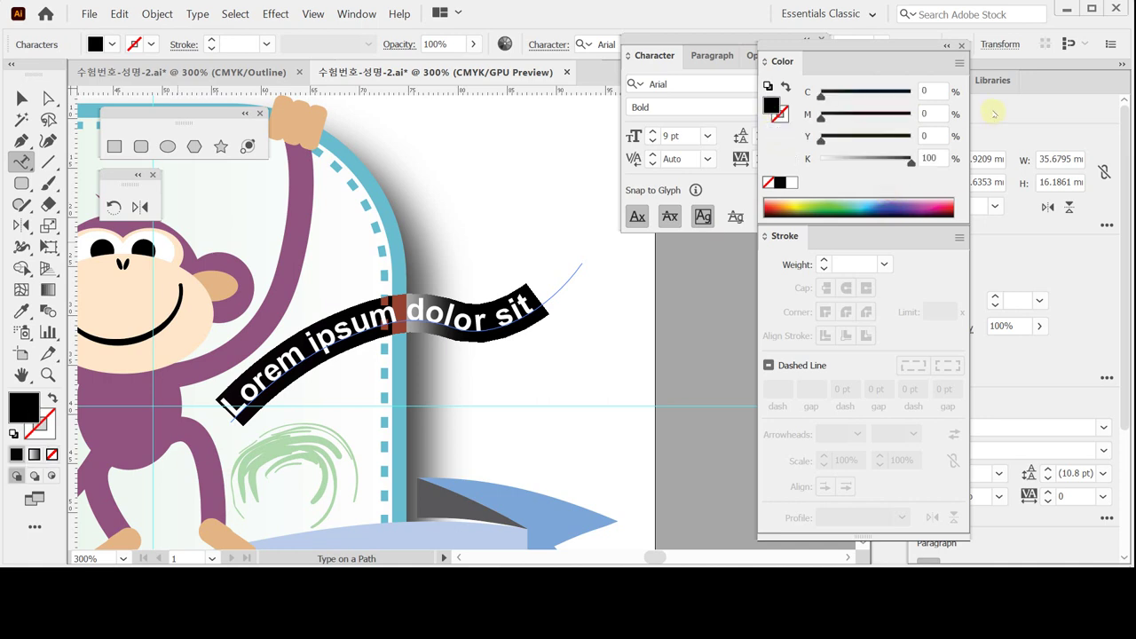
{"action": "left_click", "coordinate": [792, 183]}
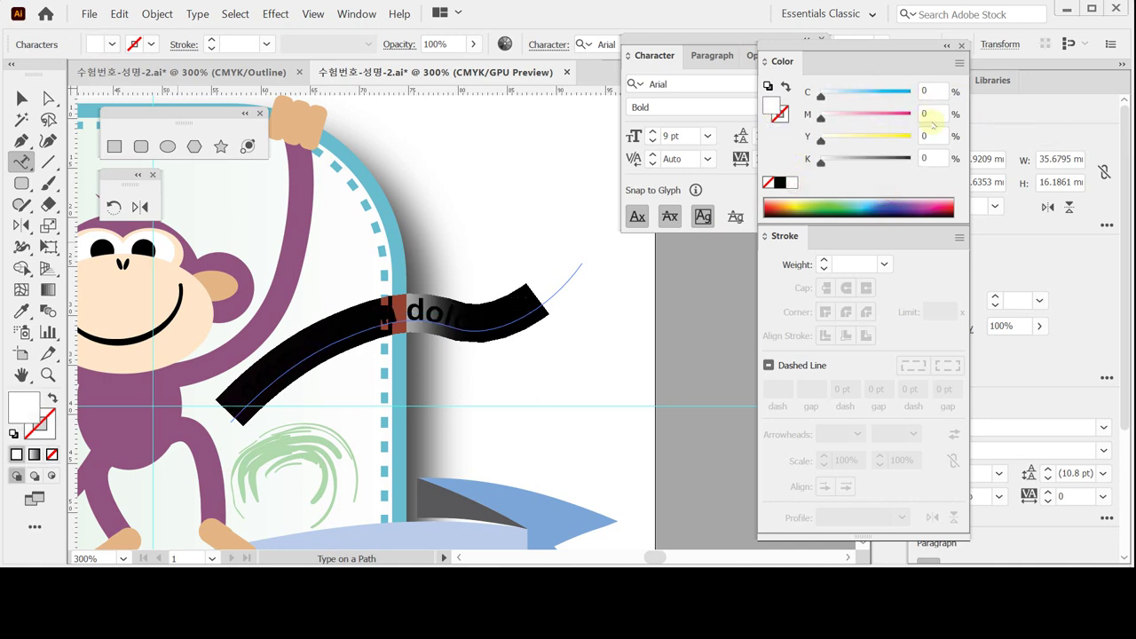
{"action": "left_click", "coordinate": [924, 113]}
{"action": "type", "text": "70"}
{"action": "key", "text": "Tab"}
{"action": "type", "text": "100"}
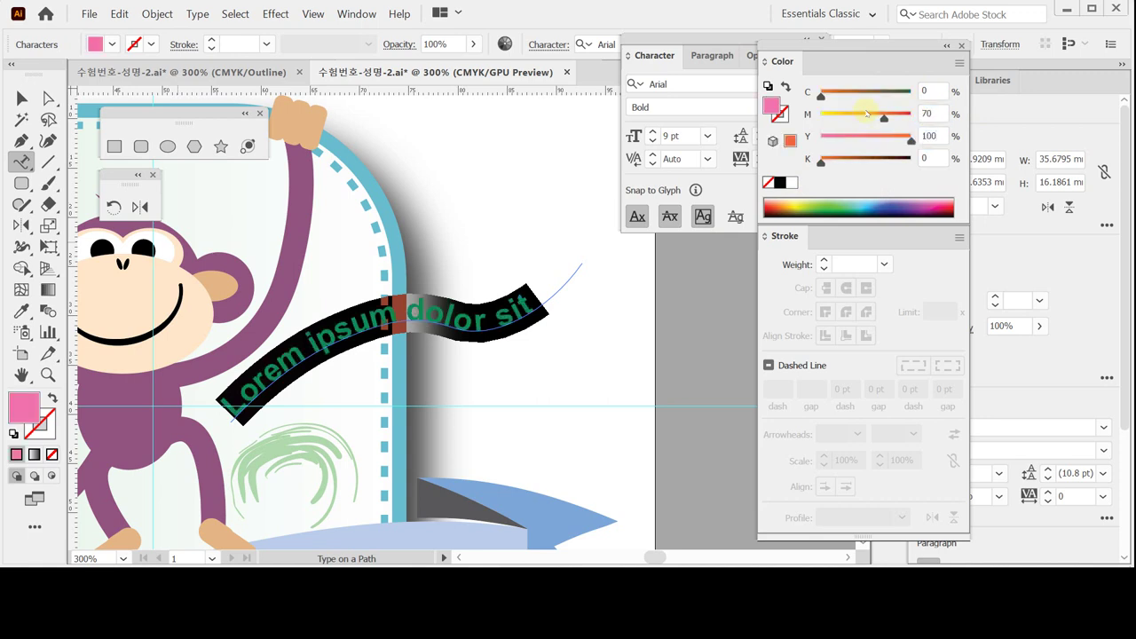
{"action": "key", "text": "Return"}
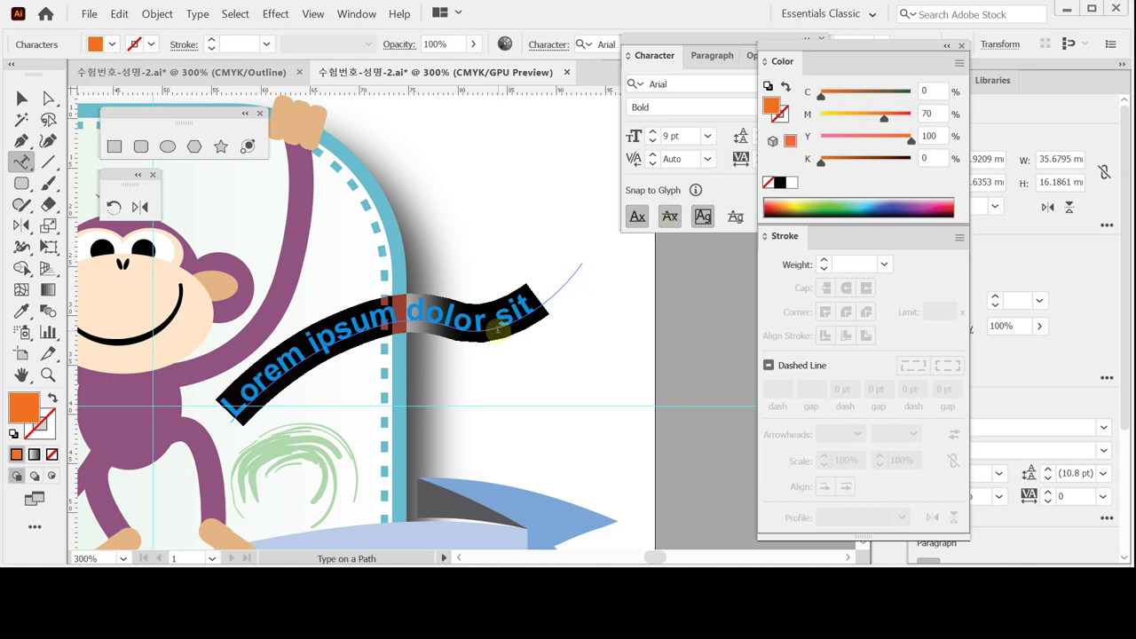
{"action": "type", "text": "Welcome to the Jungle"}
{"action": "key", "text": "ctrl+shift+a"}
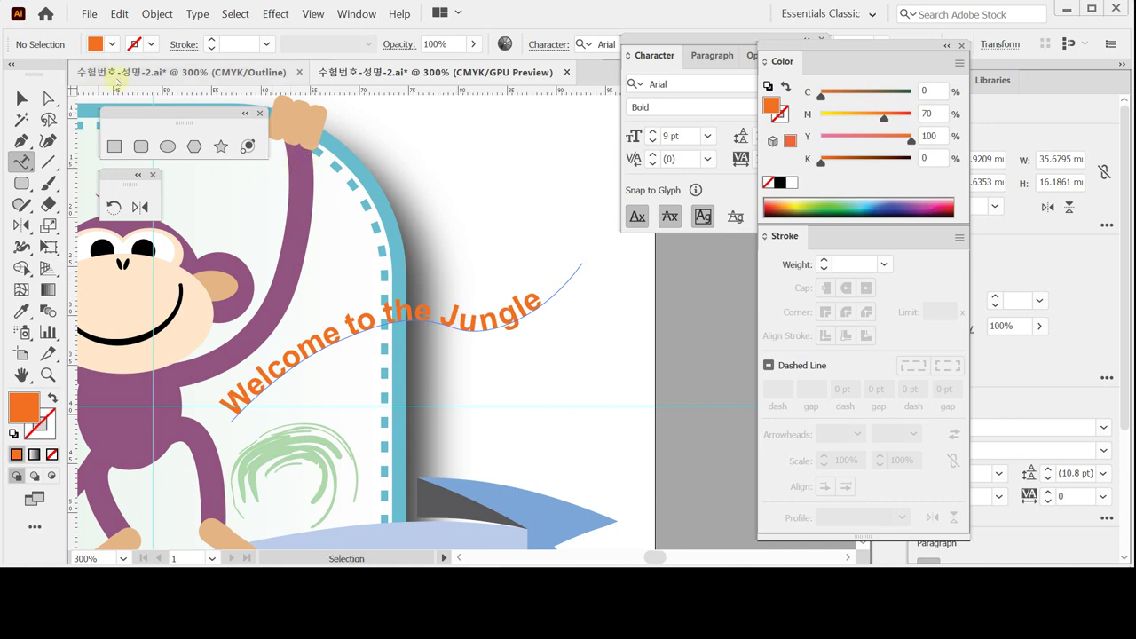
Step: Center-align the "Welcome to the Jungle" path text and shift it slightly along its curve
{"action": "left_click", "coordinate": [21, 97]}
{"action": "left_click", "coordinate": [408, 297]}
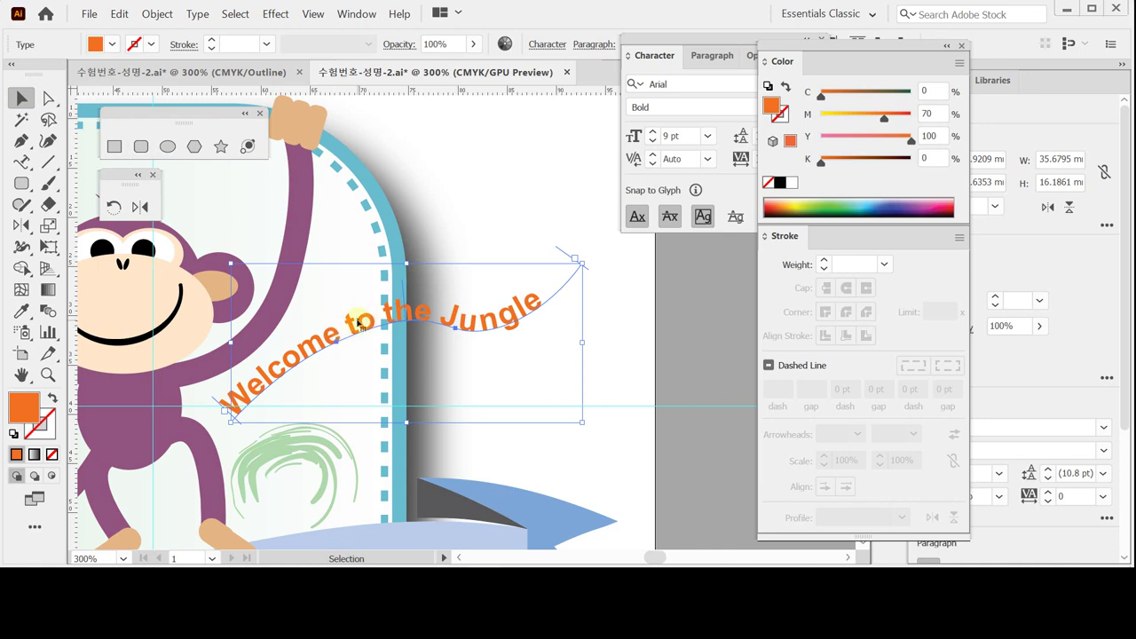
{"action": "left_click_drag", "start_coordinate": [559, 249], "coordinate": [566, 239]}
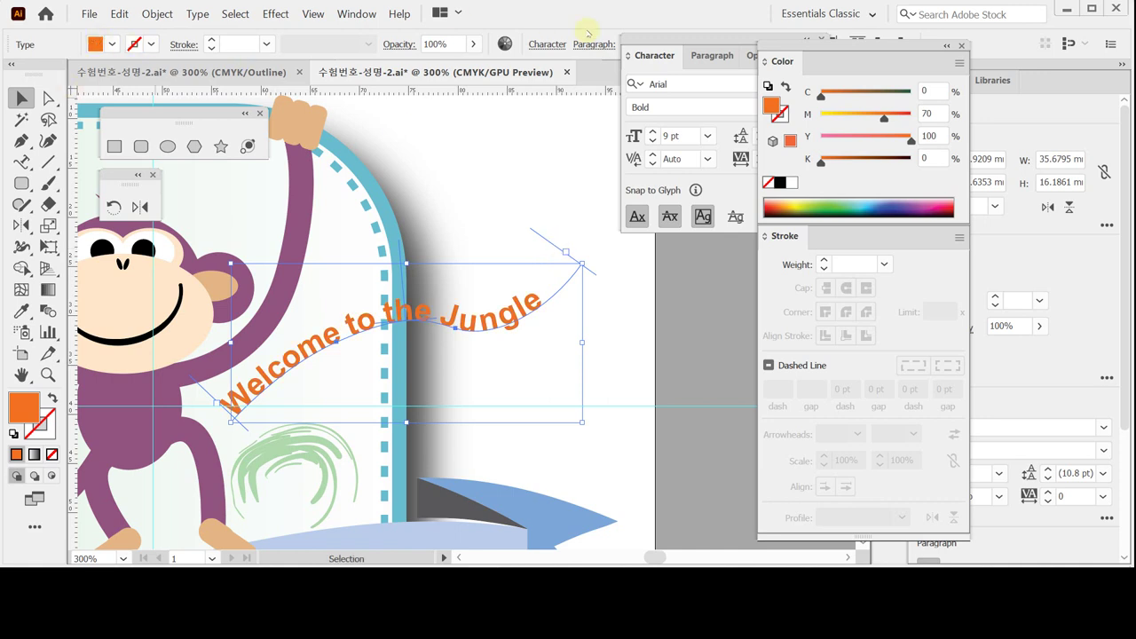
{"action": "left_click", "coordinate": [711, 55]}
{"action": "left_click", "coordinate": [664, 84]}
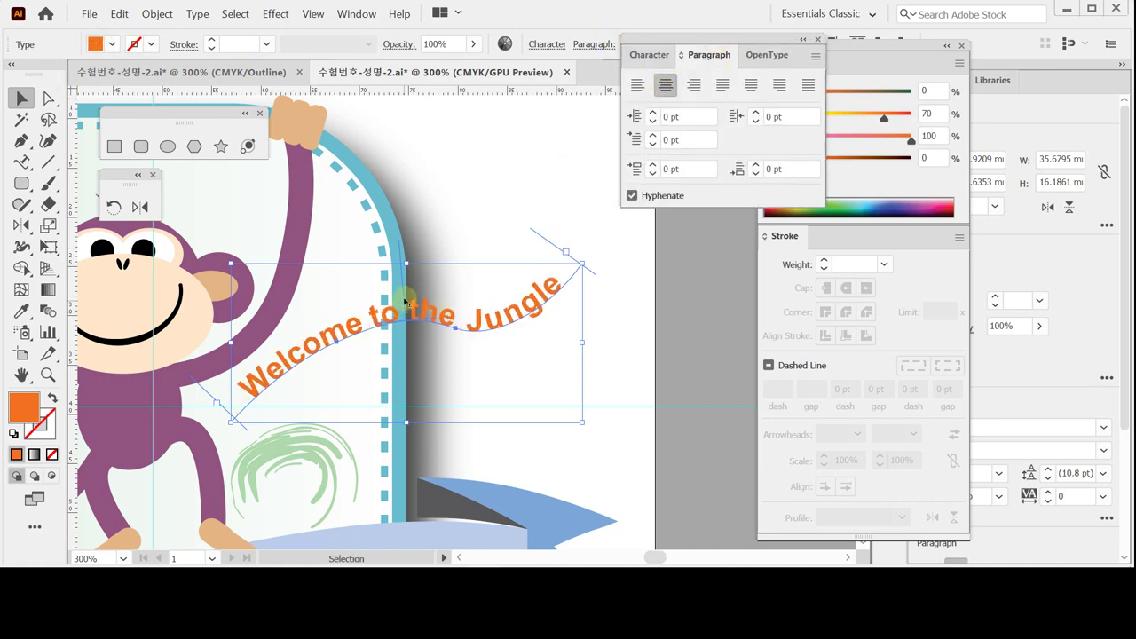
{"action": "left_click_drag", "start_coordinate": [406, 300], "coordinate": [340, 321]}
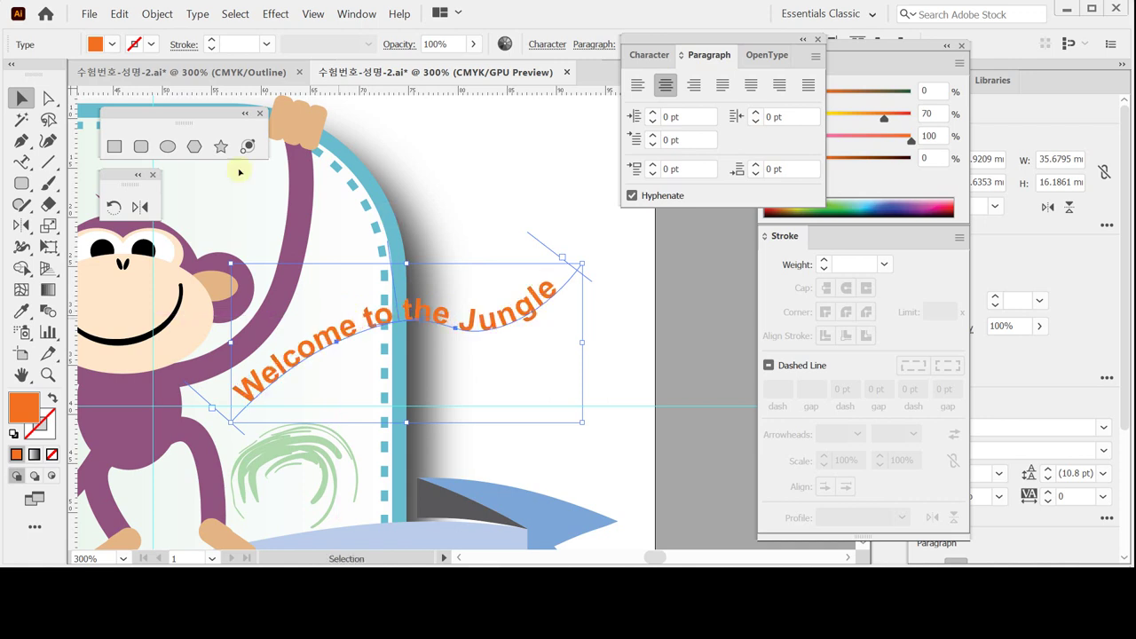
Step: Reshape the text path's anchor and direction handle beneath "Jungle" into a deeper dip, and save the document
{"action": "left_click", "coordinate": [49, 97]}
{"action": "left_click", "coordinate": [603, 300]}
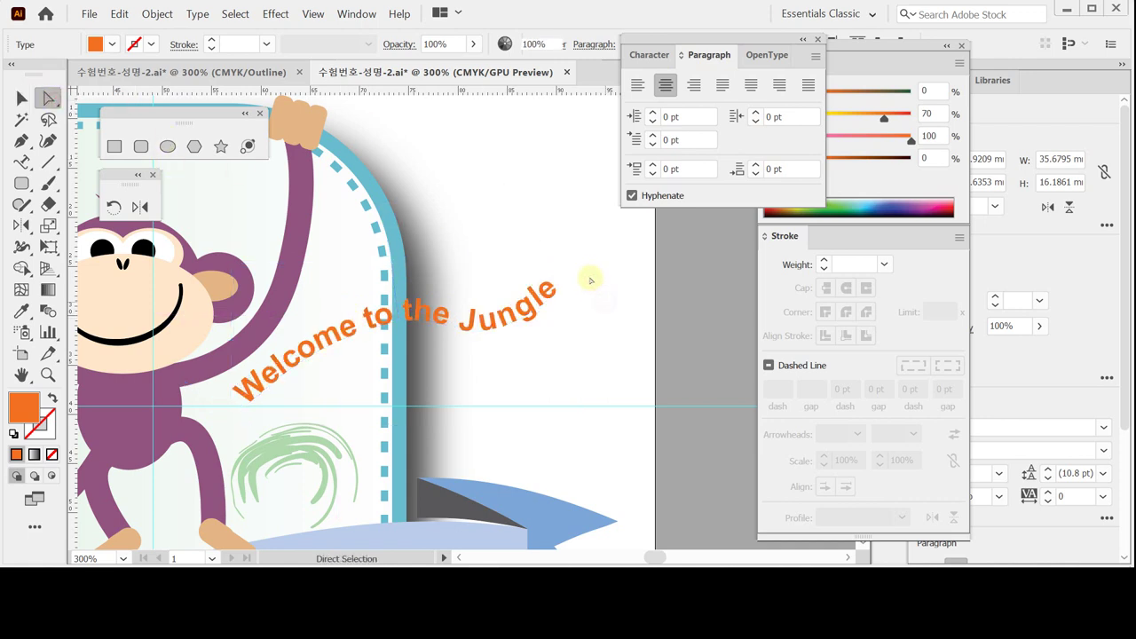
{"action": "left_click", "coordinate": [254, 390]}
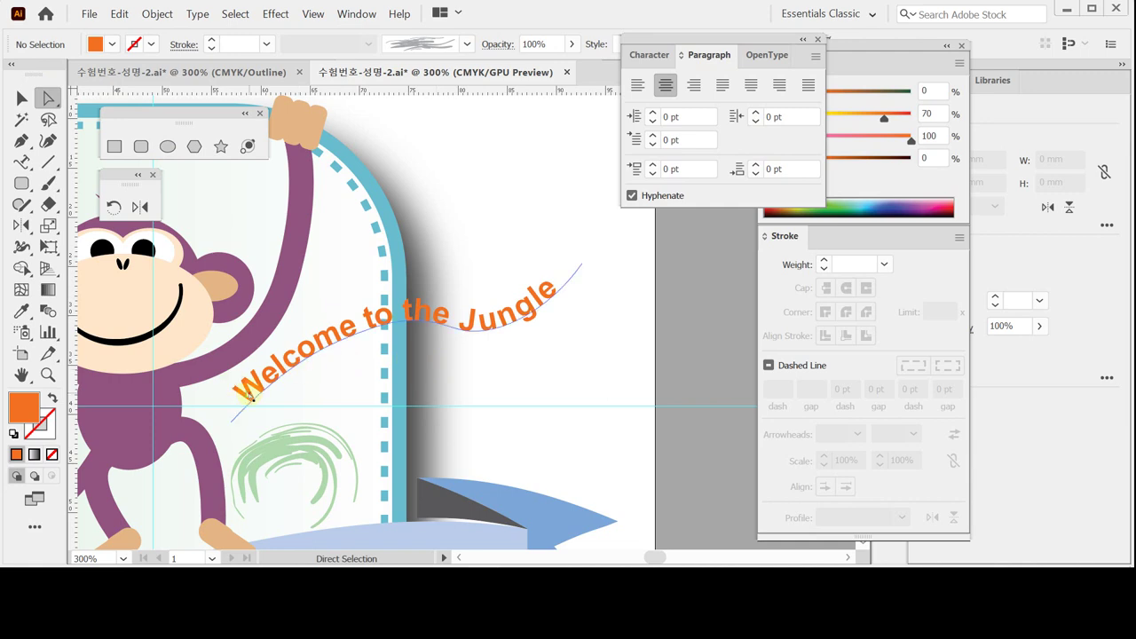
{"action": "left_click", "coordinate": [230, 424]}
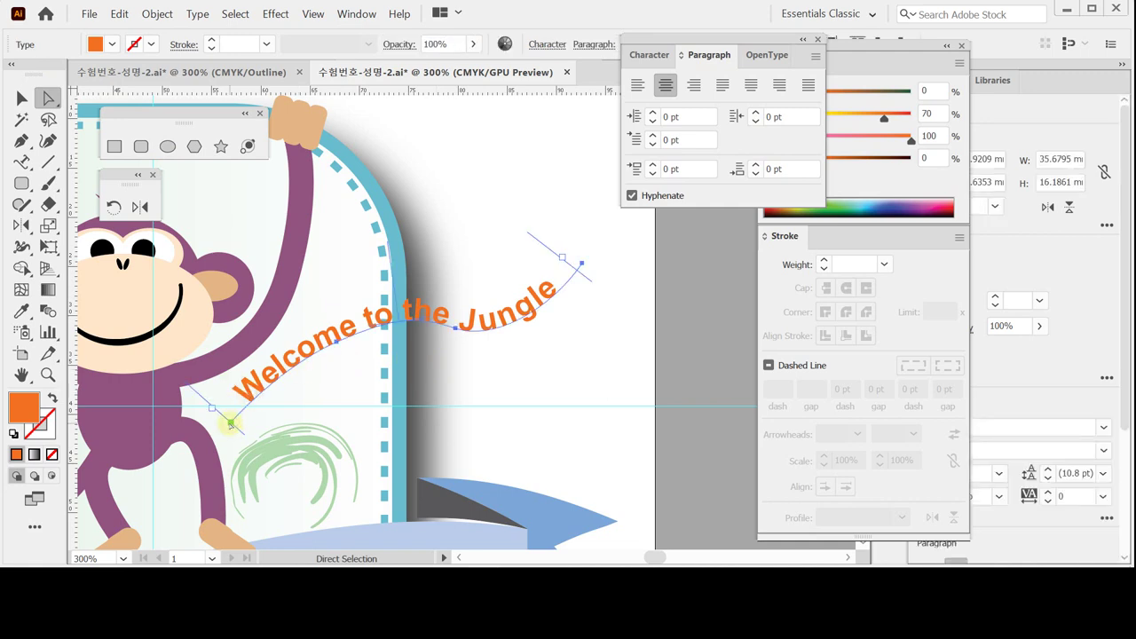
{"action": "left_click", "coordinate": [230, 424]}
{"action": "left_click_drag", "start_coordinate": [455, 329], "coordinate": [507, 354]}
{"action": "left_click", "coordinate": [490, 350]}
{"action": "left_click_drag", "start_coordinate": [549, 323], "coordinate": [563, 326]}
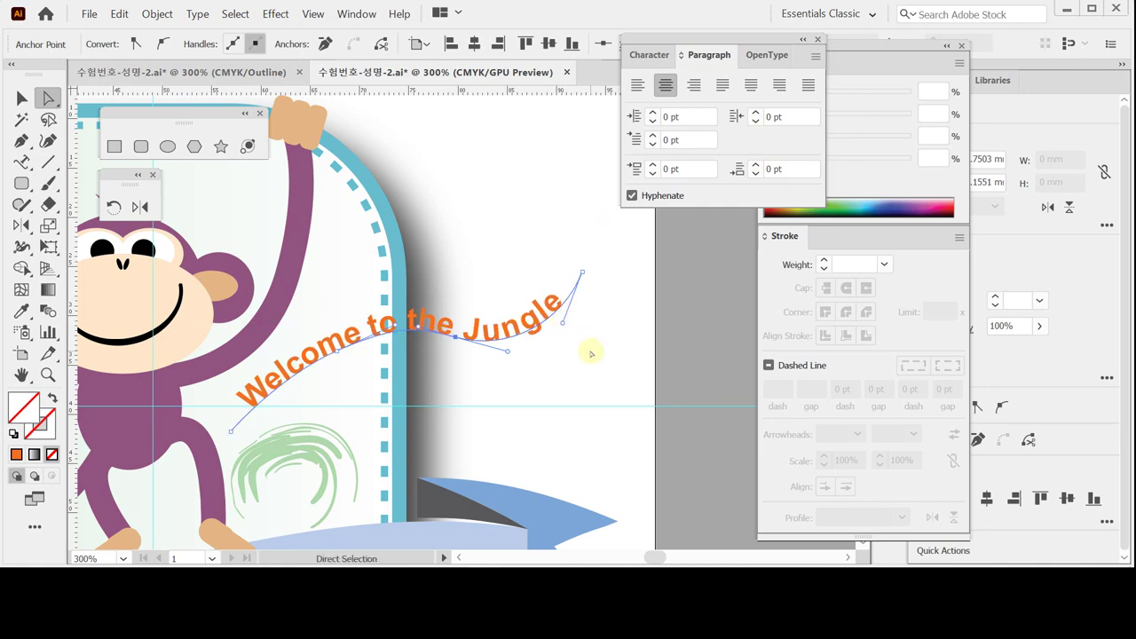
{"action": "left_click", "coordinate": [564, 347]}
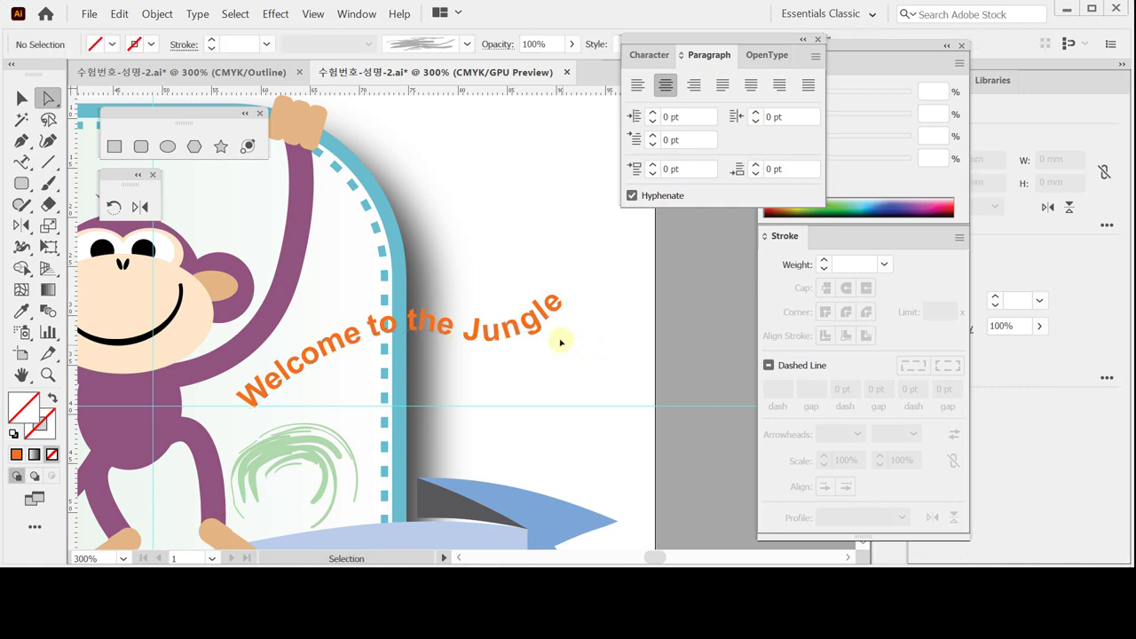
{"action": "key", "text": "ctrl+s"}
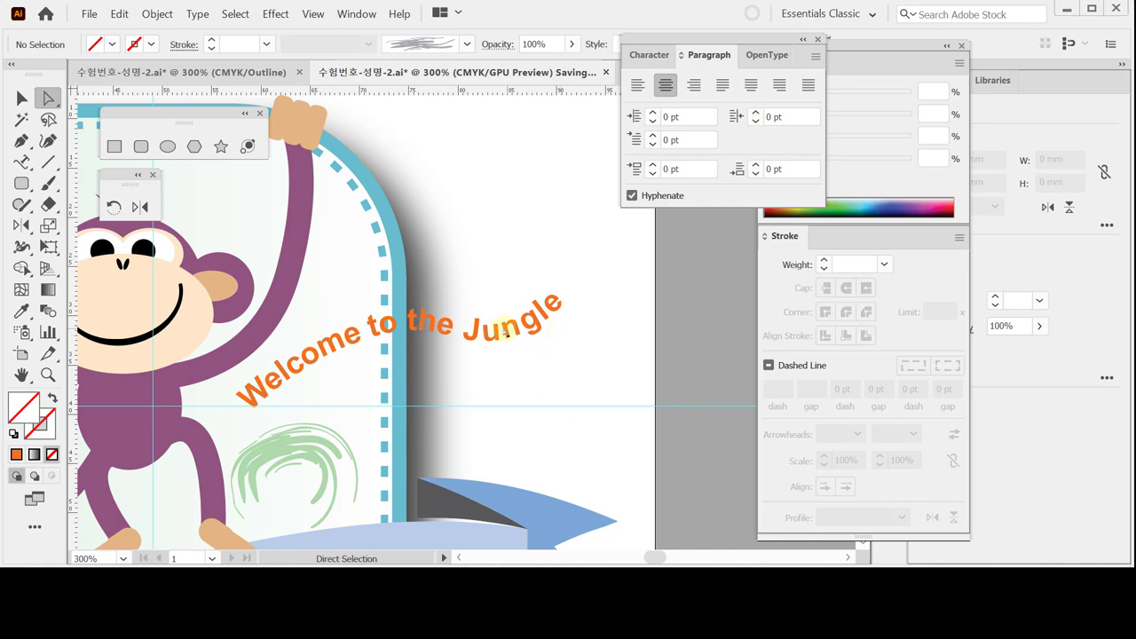
Step: Refine the text path's curve beneath "Jungle" by lengthening the direction handle of its middle anchor
{"action": "left_click", "coordinate": [507, 333]}
{"action": "left_click_drag", "start_coordinate": [477, 340], "coordinate": [559, 368]}
{"action": "left_click", "coordinate": [532, 373]}
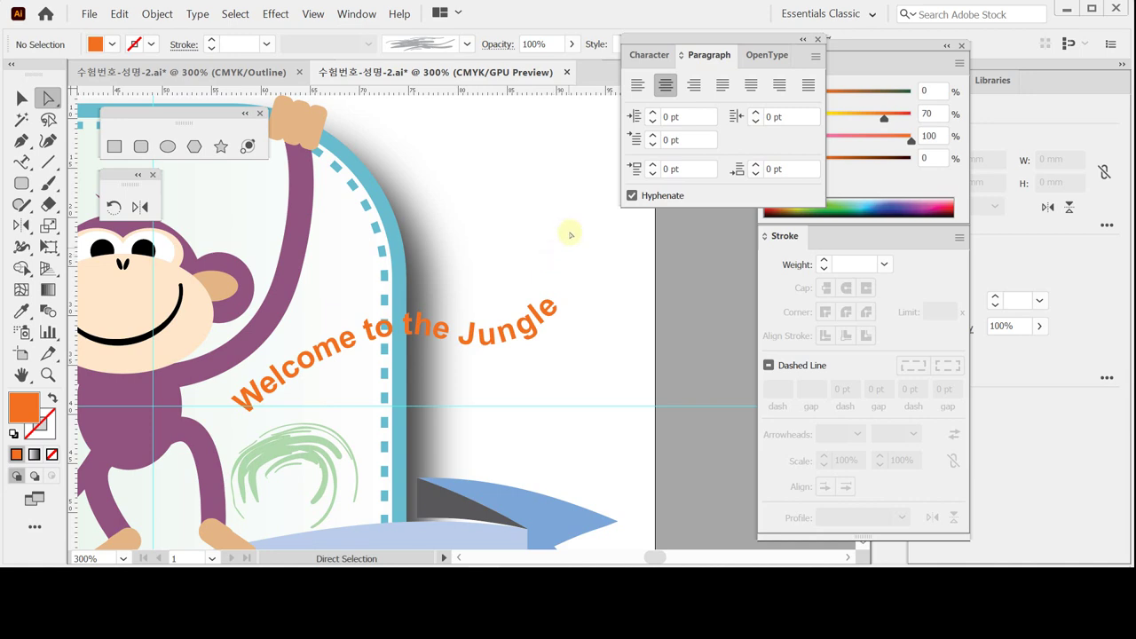
Step: Draw an upright ellipse about 3.2 mm wide and 5.8 mm high just above the end of "Jungle"
{"action": "left_click", "coordinate": [170, 145]}
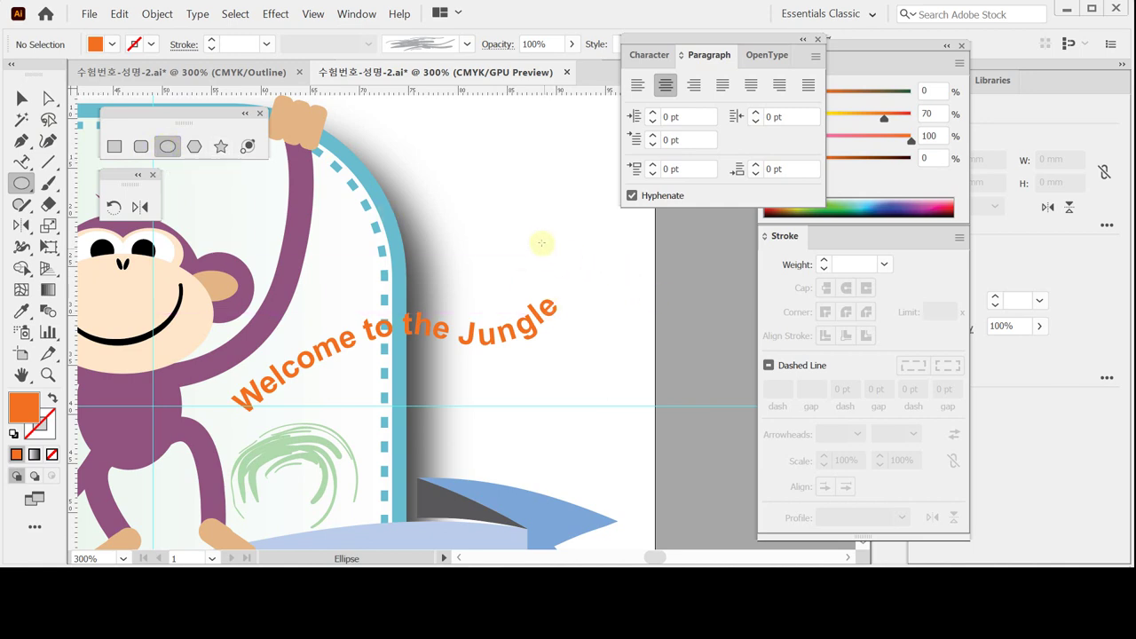
{"action": "left_click_drag", "start_coordinate": [561, 282], "coordinate": [575, 296]}
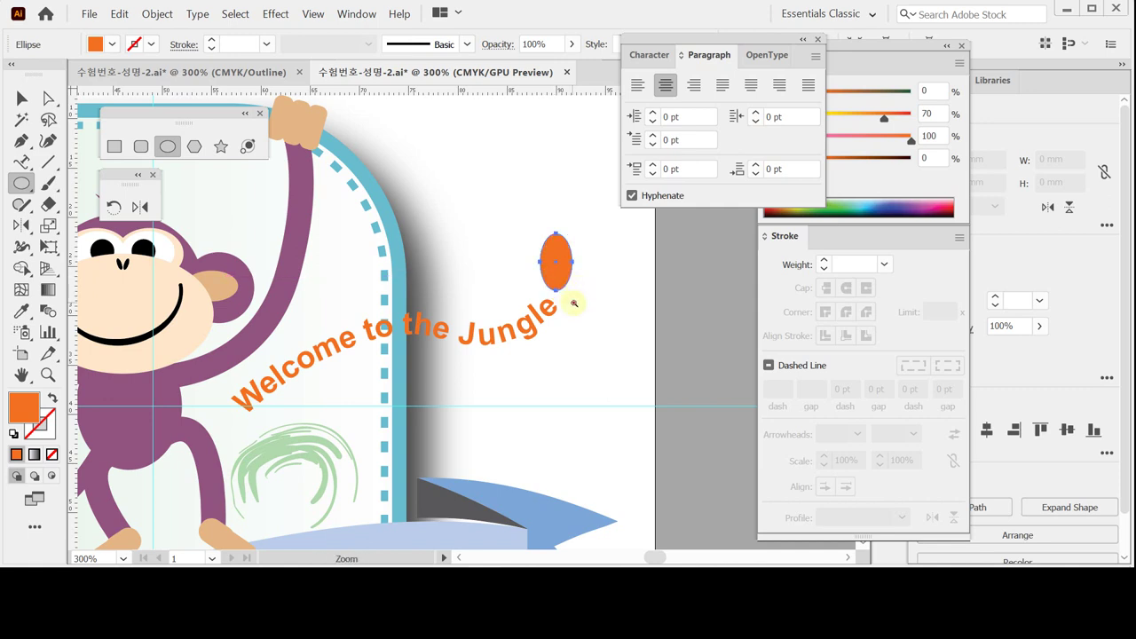
{"action": "left_click", "coordinate": [557, 321], "text": "ctrl"}
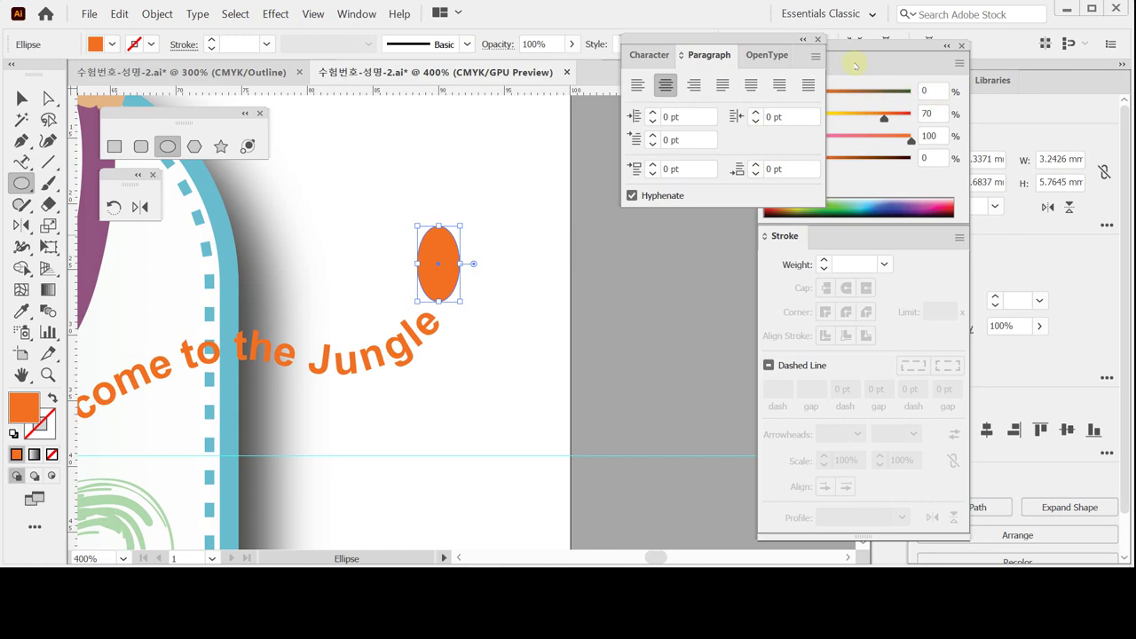
Step: Set the ellipse's fill to C 50, M 80, Y 30, K 0
{"action": "key", "text": "ctrl+t"}
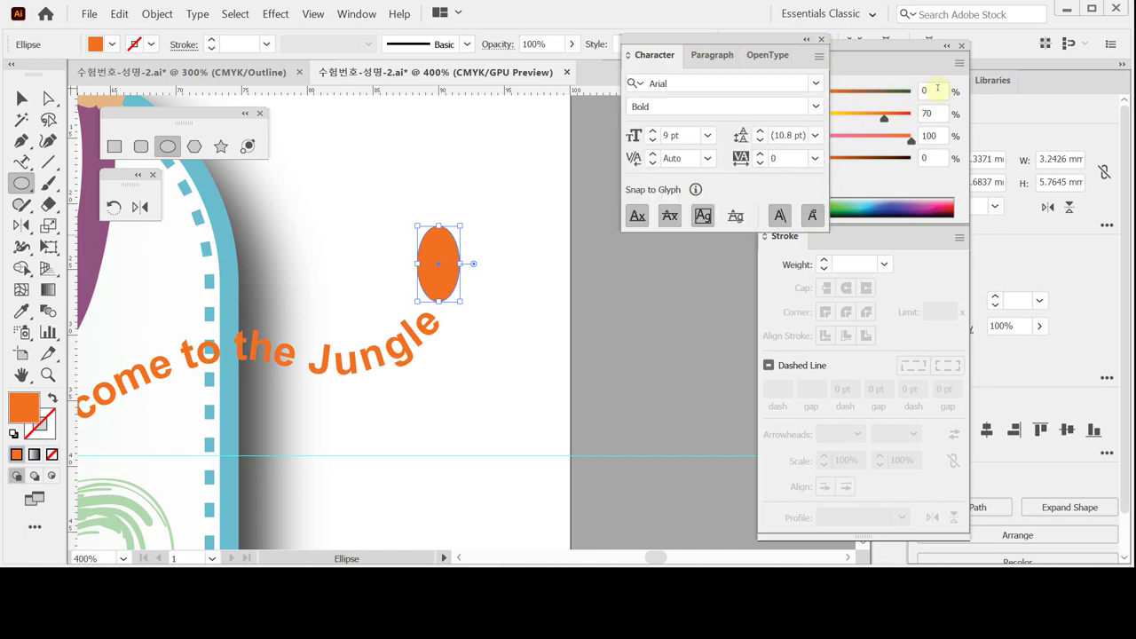
{"action": "key", "text": "ctrl+t"}
{"action": "left_click", "coordinate": [932, 91]}
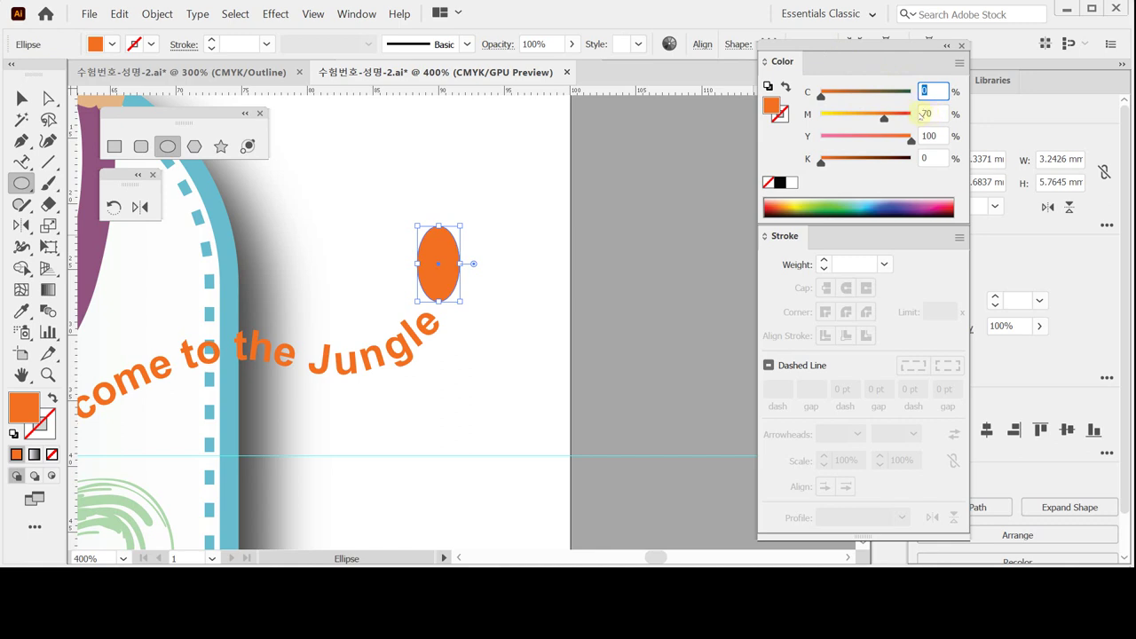
{"action": "type", "text": "50"}
{"action": "key", "text": "Tab"}
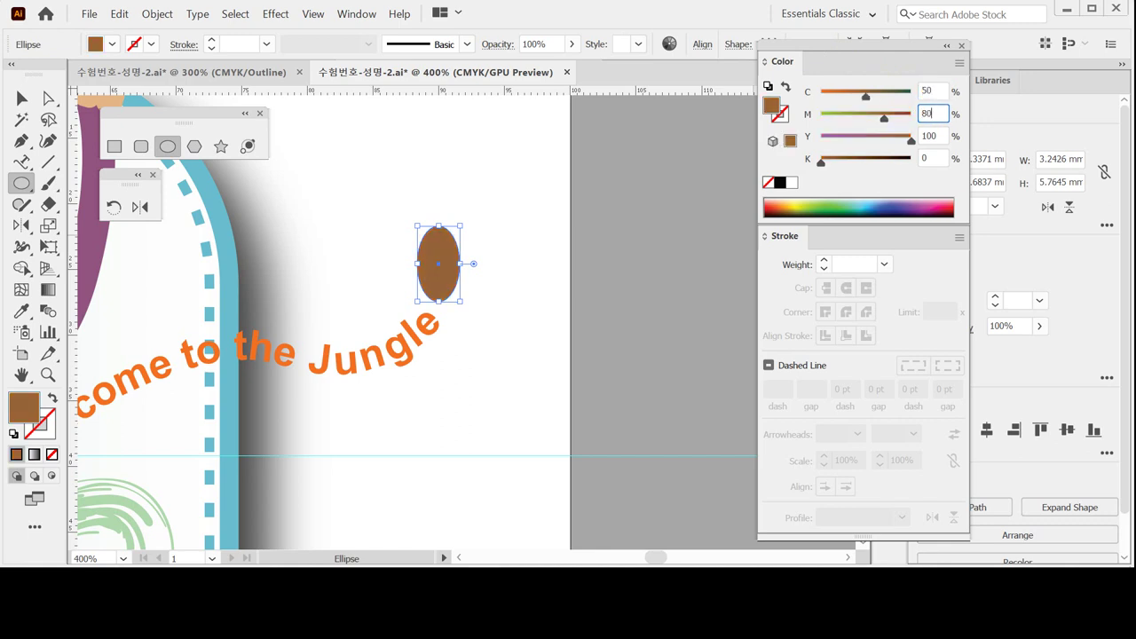
{"action": "type", "text": "80"}
{"action": "key", "text": "Tab"}
{"action": "type", "text": "30"}
{"action": "key", "text": "Tab"}
{"action": "key", "text": "Return"}
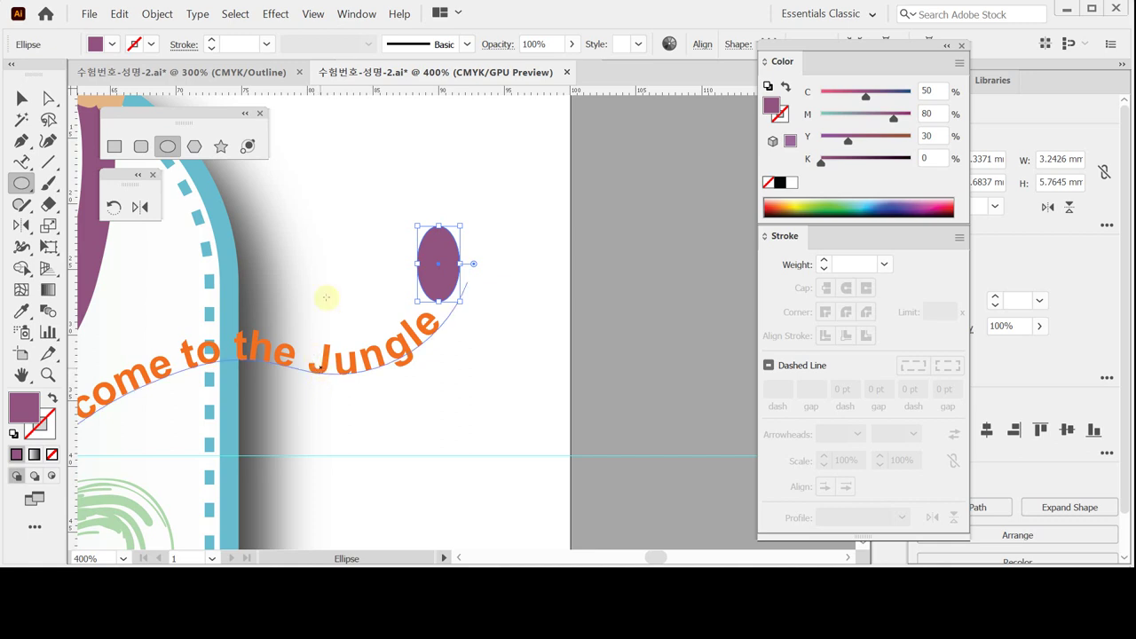
Step: Rotate a copy of the purple ellipse clockwise about its lowest anchor point so the two form a pair of petals
{"action": "left_click", "coordinate": [120, 148]}
{"action": "left_click", "coordinate": [113, 207]}
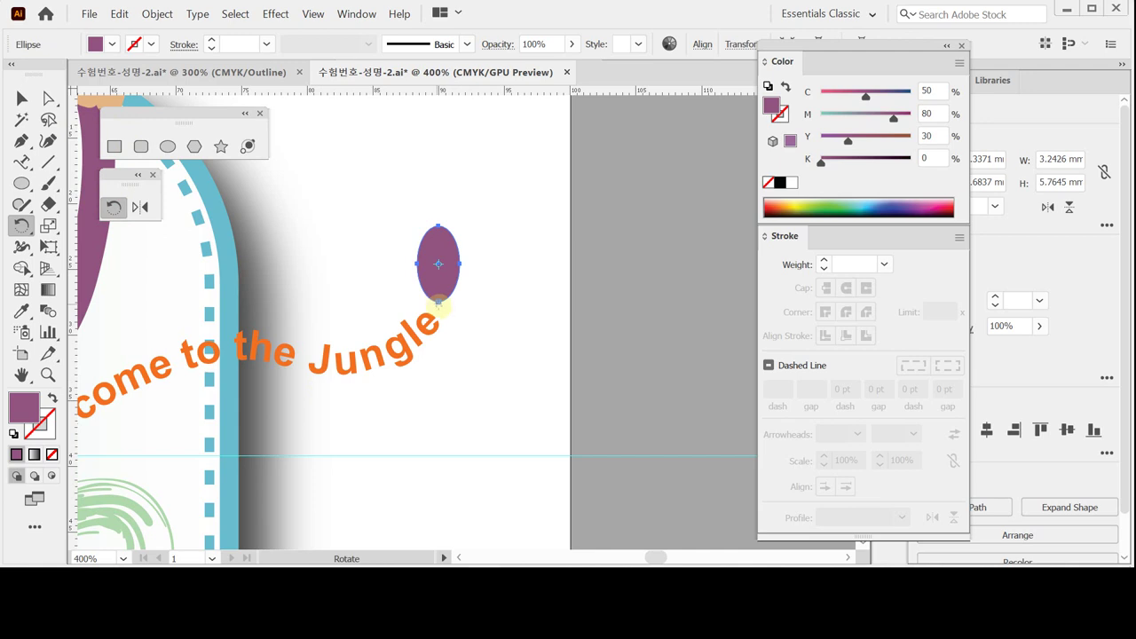
{"action": "scroll", "coordinate": [472, 325], "scroll_direction": "up", "scroll_amount": 1}
{"action": "left_click_drag", "start_coordinate": [479, 209], "coordinate": [524, 282]}
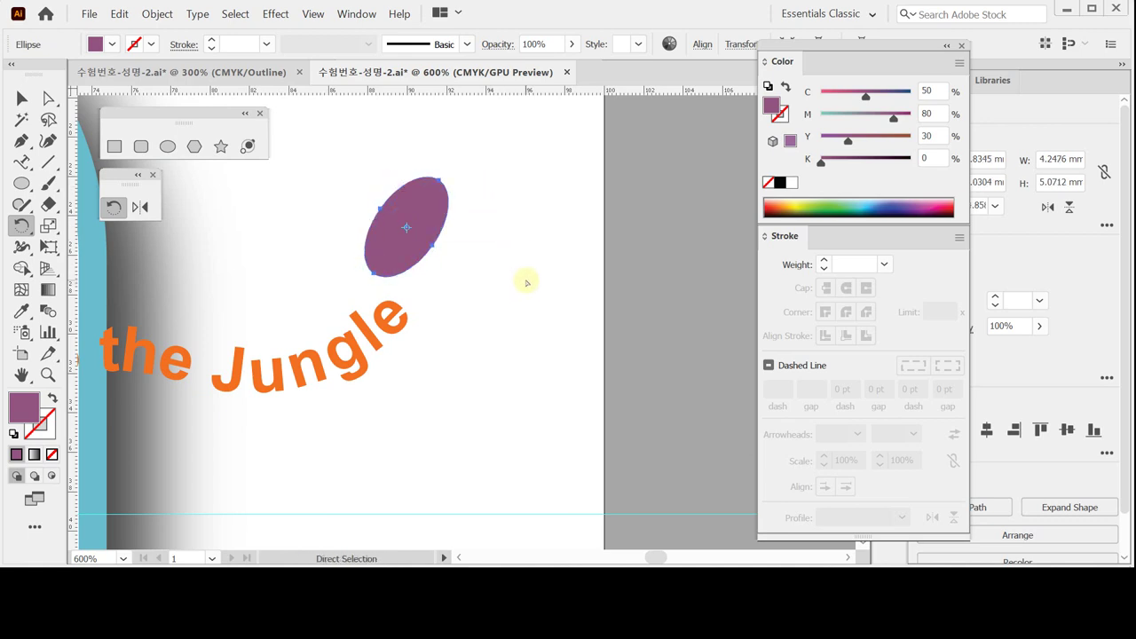
{"action": "key", "text": "ctrl+z"}
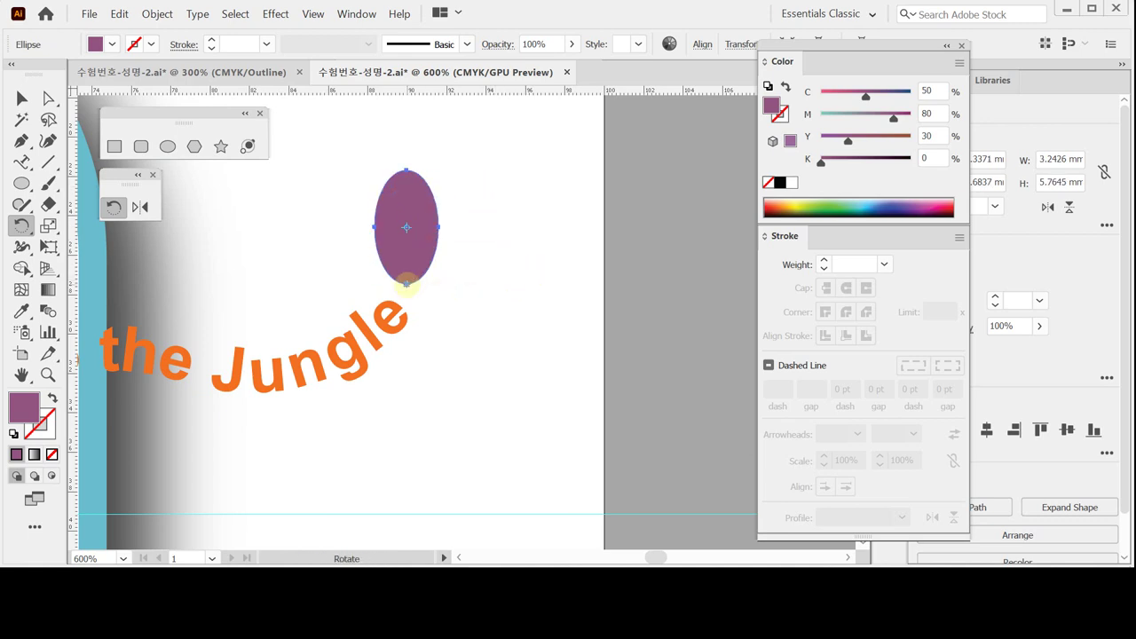
{"action": "left_click", "coordinate": [407, 284]}
{"action": "mouse_move", "coordinate": [487, 179]}
{"action": "left_mouse_down"}
{"action": "mouse_move", "coordinate": [527, 207]}
{"action": "mouse_move", "coordinate": [566, 262]}
{"action": "left_mouse_up"}
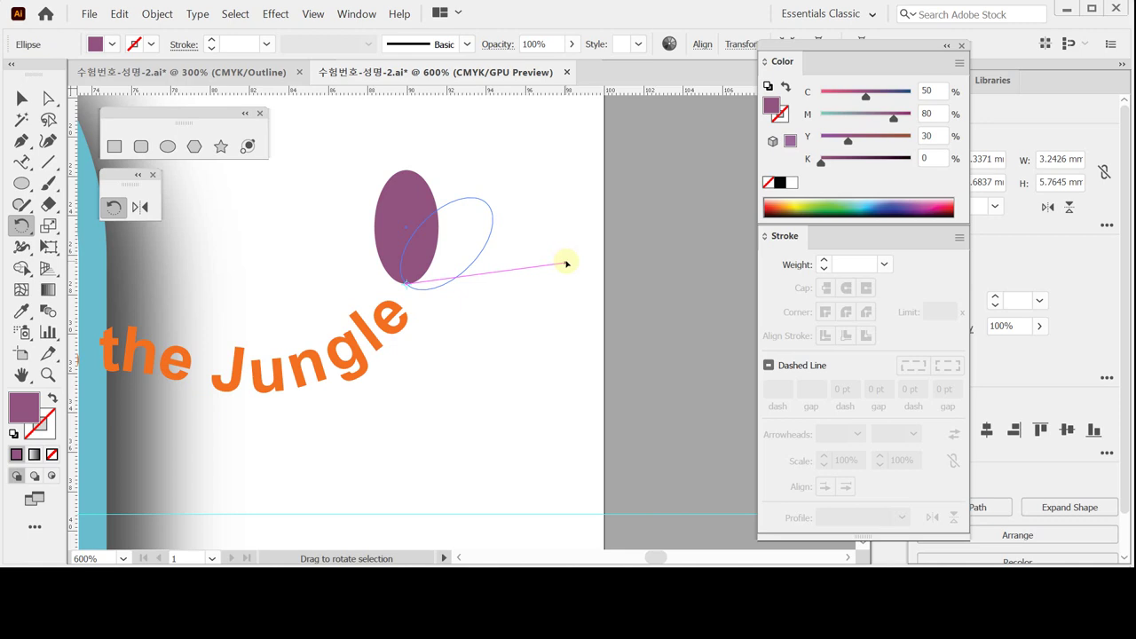
{"action": "left_click_drag", "start_coordinate": [567, 264], "coordinate": [567, 263]}
{"action": "key", "text": "alt"}
{"action": "left_click_drag", "start_coordinate": [566, 263], "coordinate": [565, 260]}
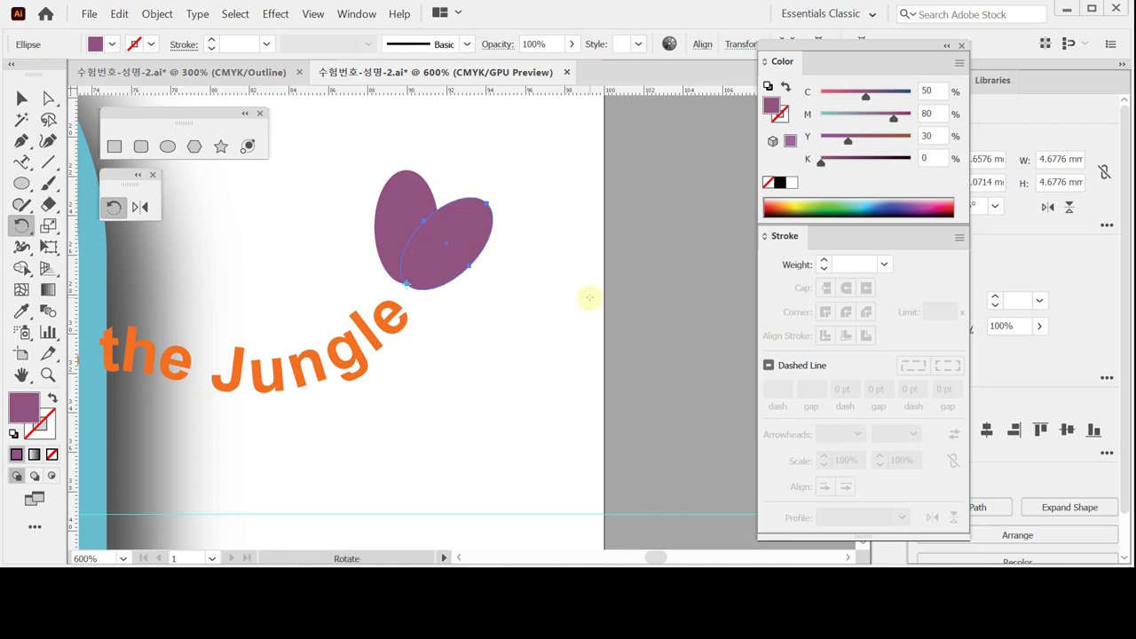
Step: Set the rotated ellipse copy's fill to C 30, M 0, Y 60, K 0
{"action": "left_click", "coordinate": [928, 89]}
{"action": "type", "text": "30"}
{"action": "key", "text": "Tab"}
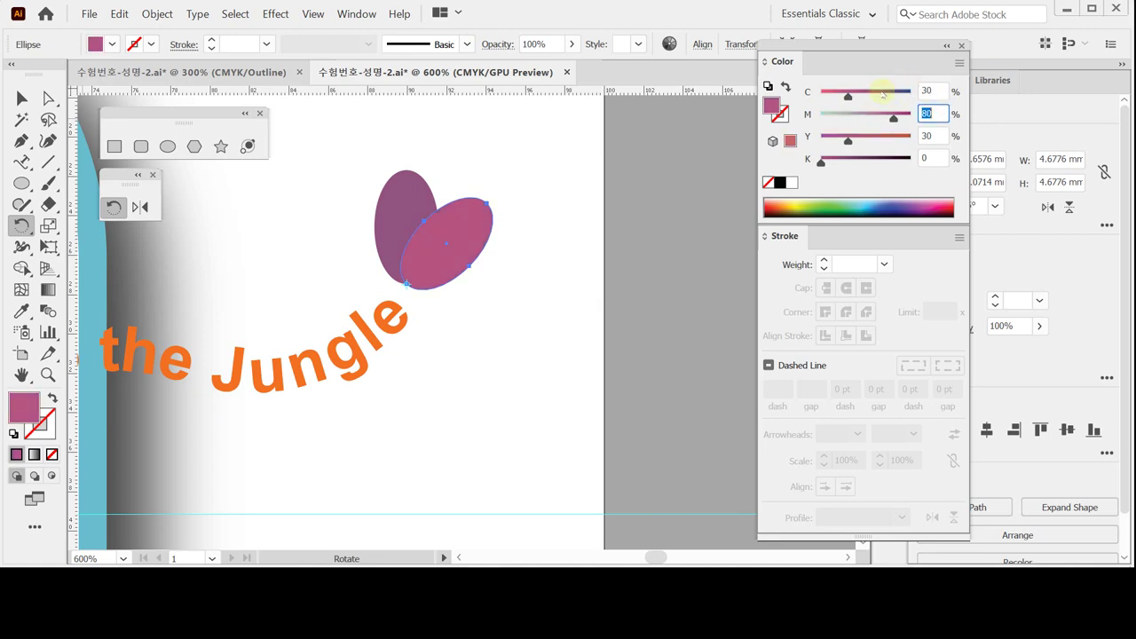
{"action": "type", "text": "0"}
{"action": "key", "text": "Tab"}
{"action": "type", "text": "60"}
{"action": "key", "text": "Return"}
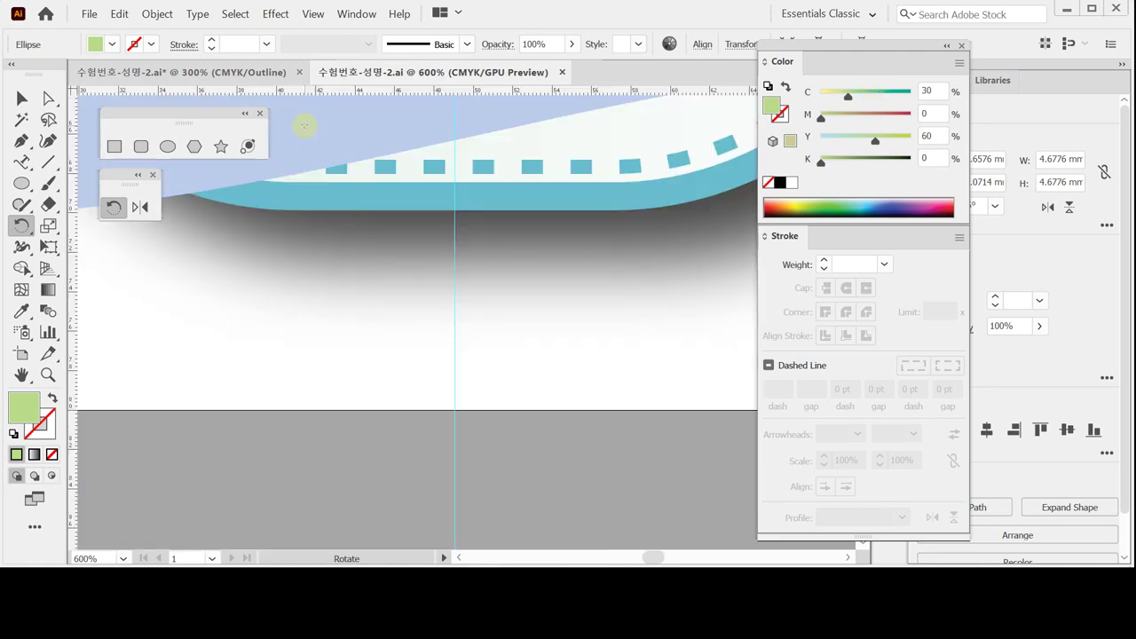
Step: Add horizontal point text with the Type tool below the badge and move it roughly onto the vertical guide
{"action": "left_click", "coordinate": [23, 162]}
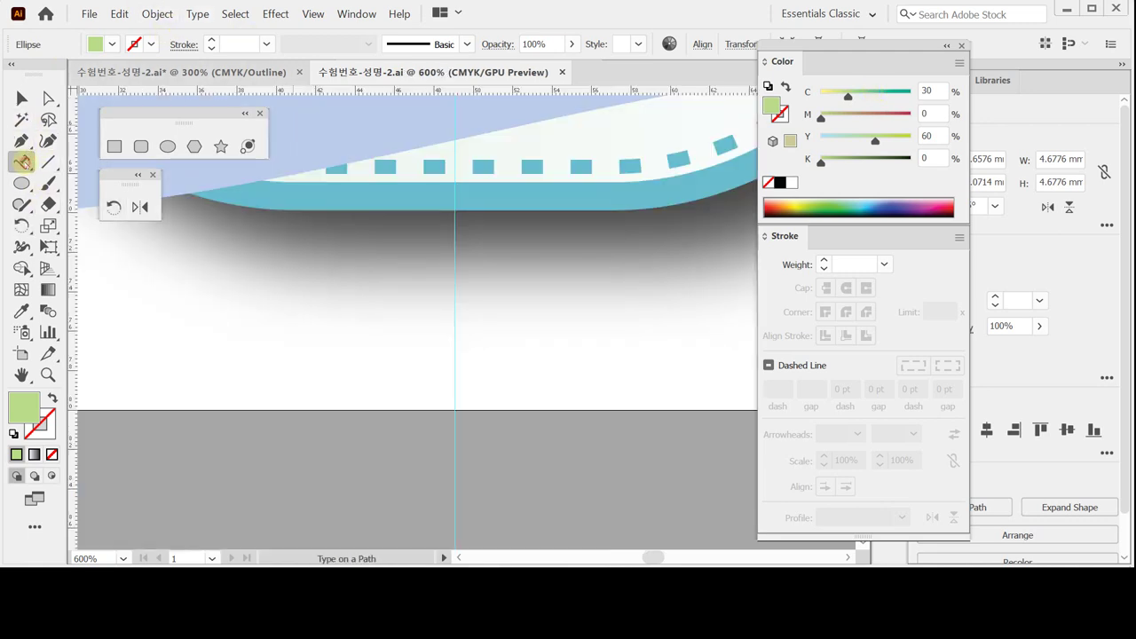
{"action": "left_click", "coordinate": [23, 161]}
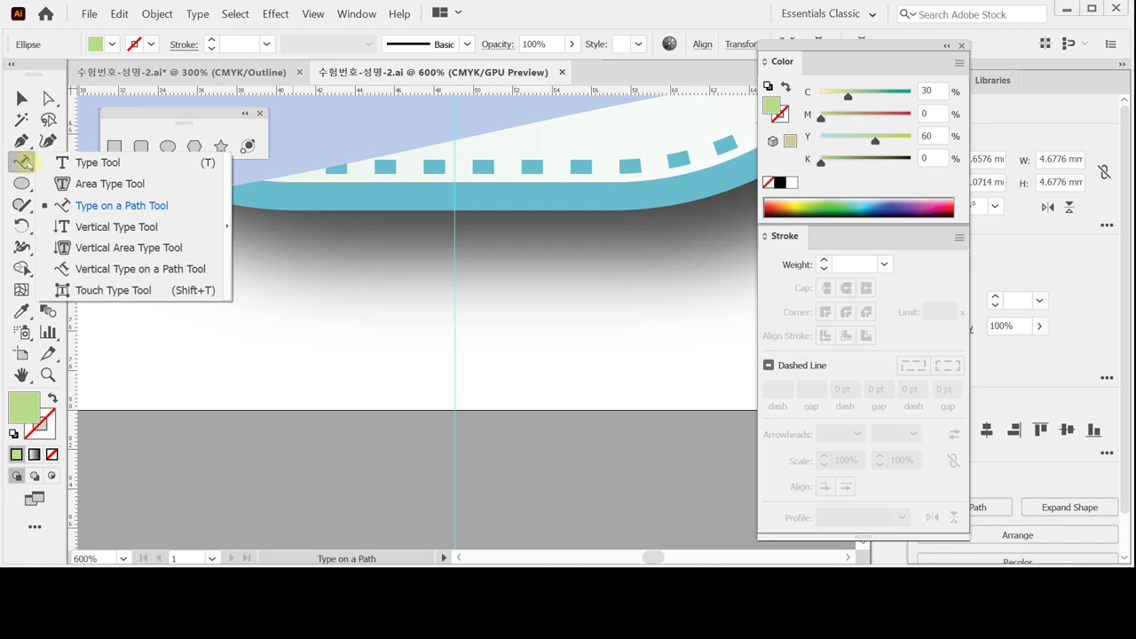
{"action": "left_click", "coordinate": [76, 162]}
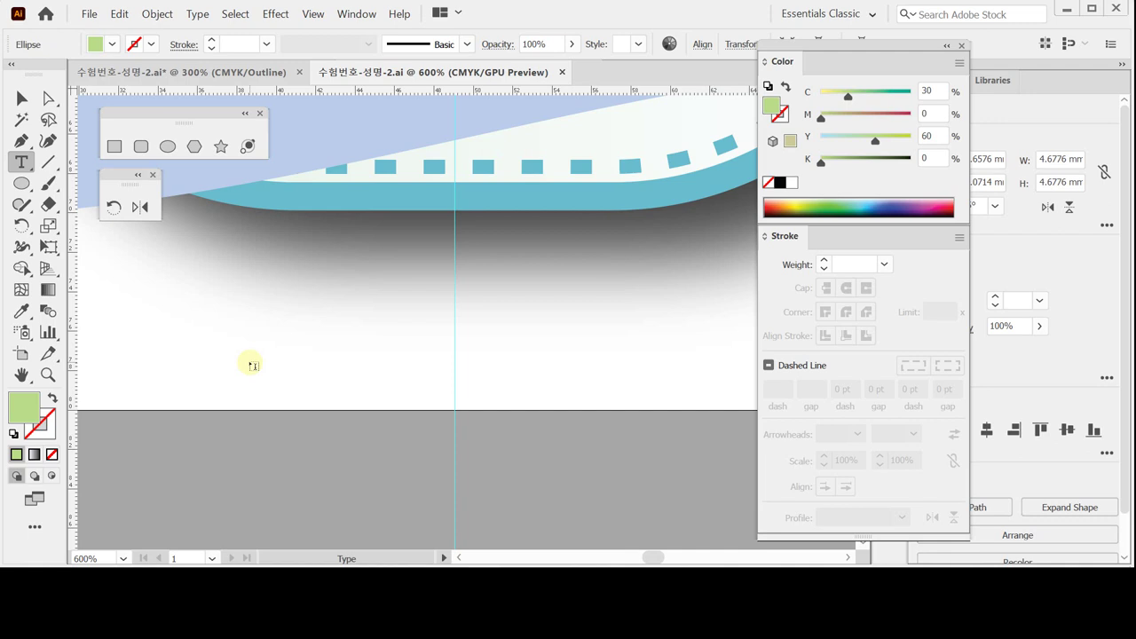
{"action": "left_click", "coordinate": [148, 352]}
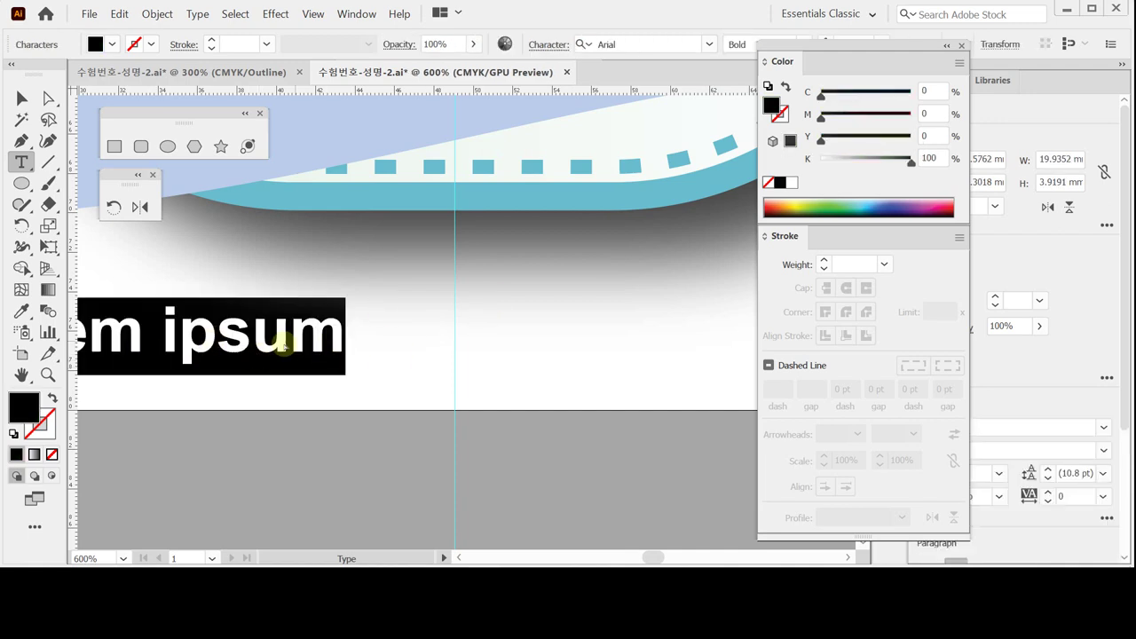
{"action": "left_click_drag", "start_coordinate": [282, 346], "coordinate": [583, 347]}
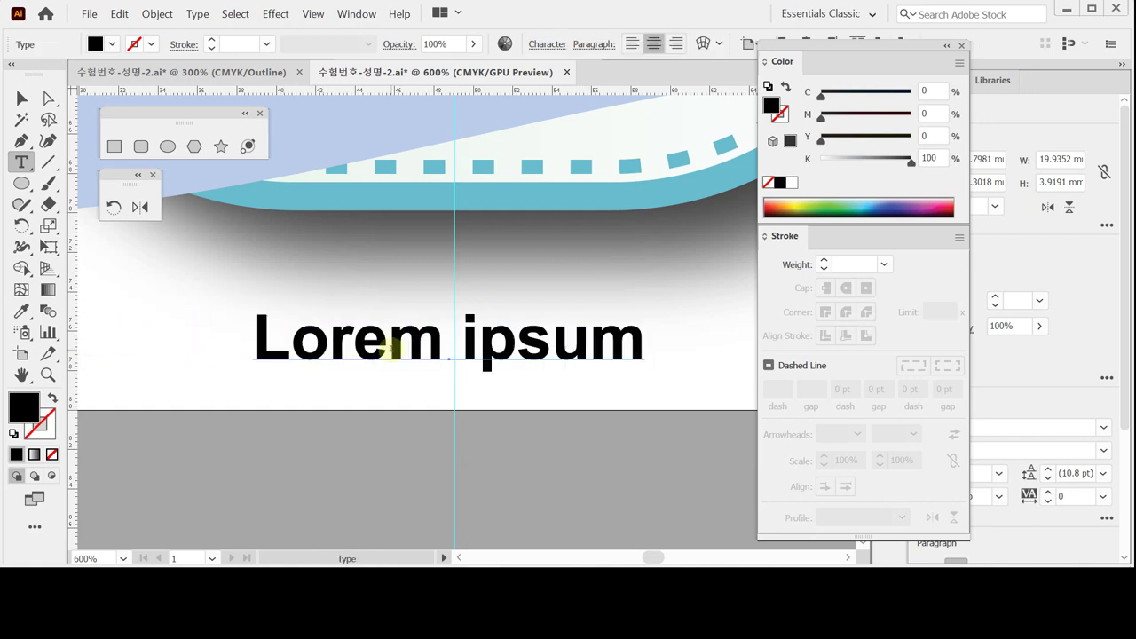
{"action": "triple_click", "coordinate": [391, 350]}
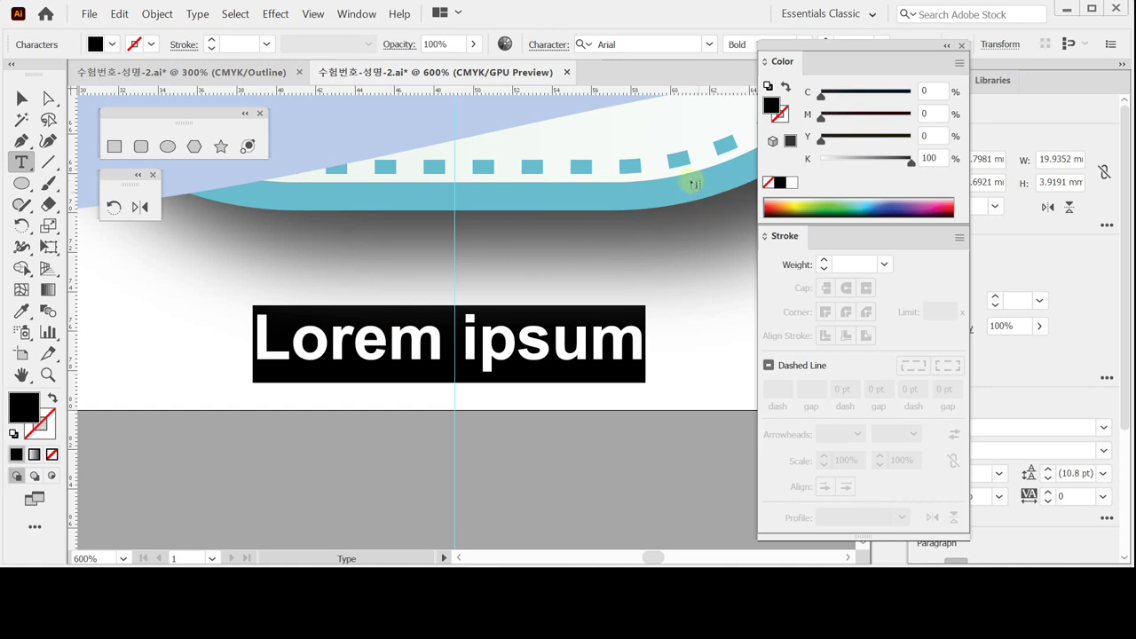
Step: Set the font size of the placeholder text below the badge to 21 pt
{"action": "key", "text": "ctrl+t"}
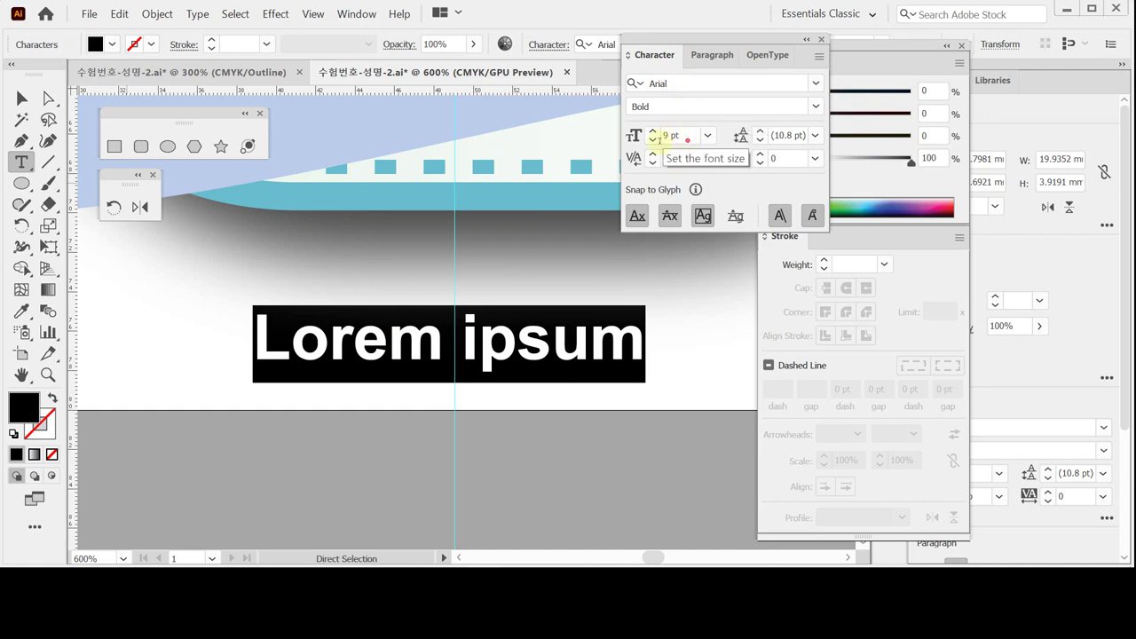
{"action": "left_click", "coordinate": [673, 135]}
{"action": "type", "text": "21"}
{"action": "key", "text": "Return"}
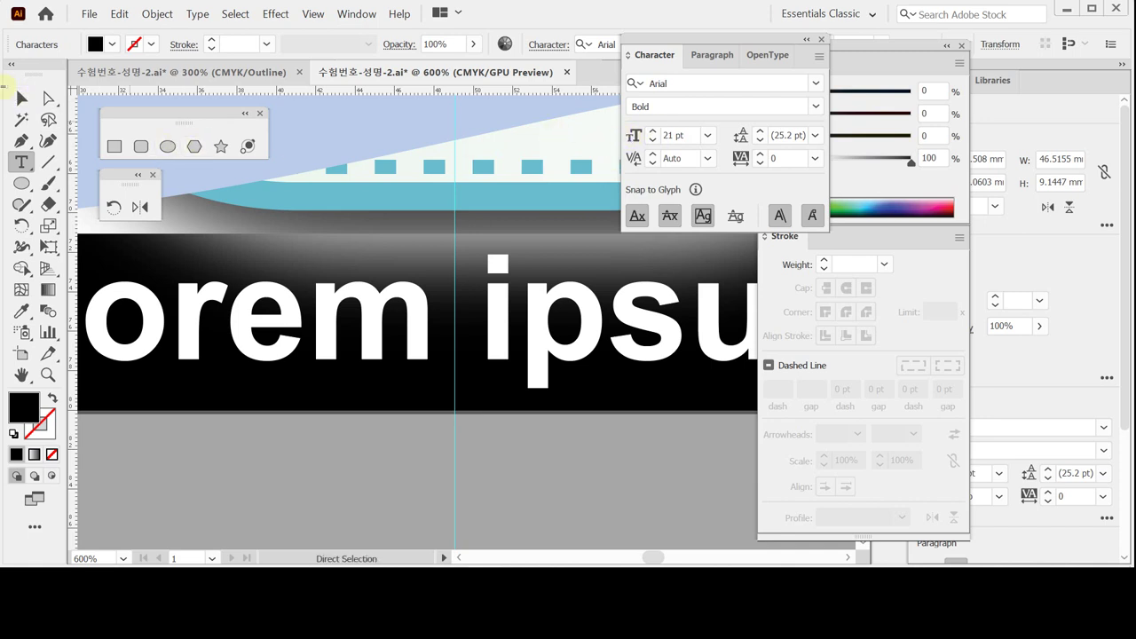
{"action": "left_click", "coordinate": [18, 98]}
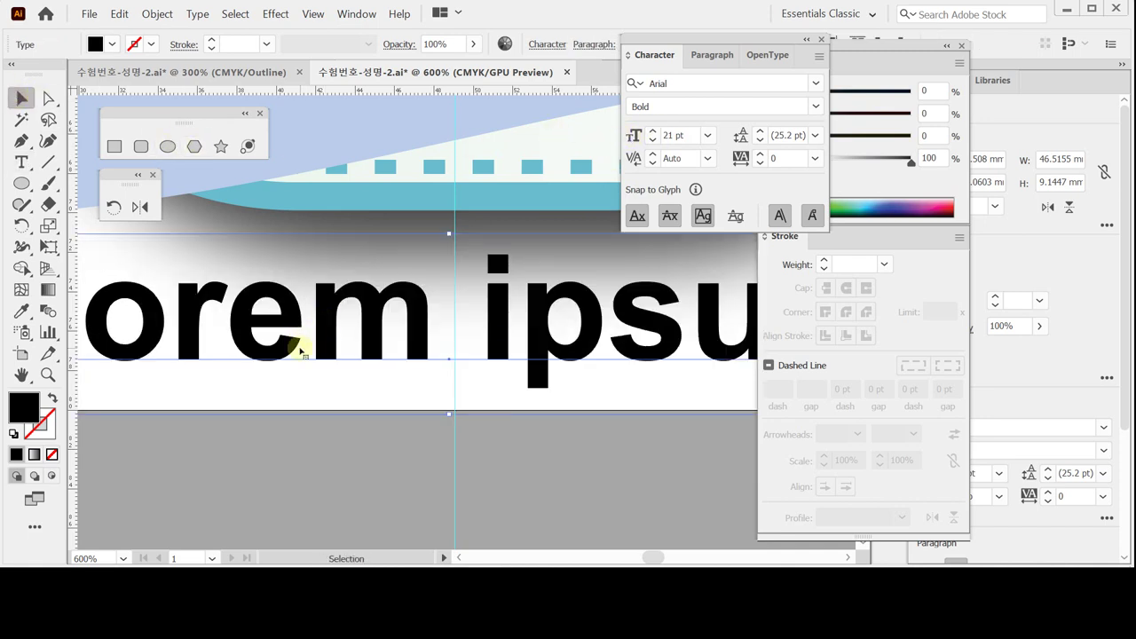
{"action": "key", "text": "space"}
{"action": "left_click_drag", "start_coordinate": [308, 312], "coordinate": [534, 335]}
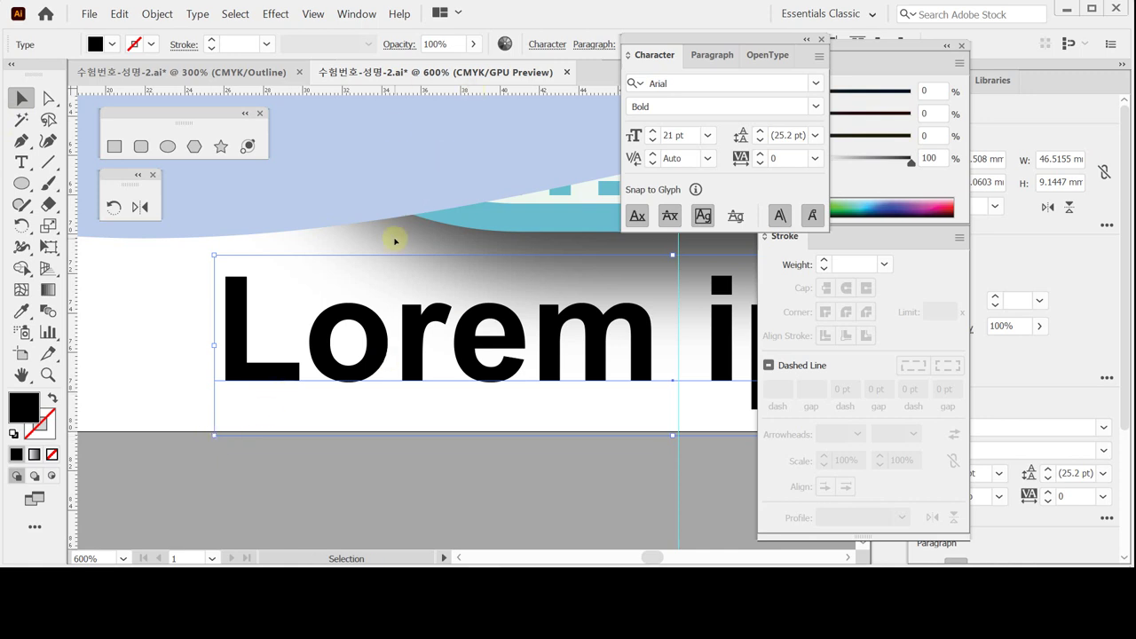
Step: Select all of the placeholder text below the badge and set its fill to C 10, M 100, Y 100, K 10
{"action": "double_click", "coordinate": [415, 341]}
{"action": "triple_click", "coordinate": [427, 346]}
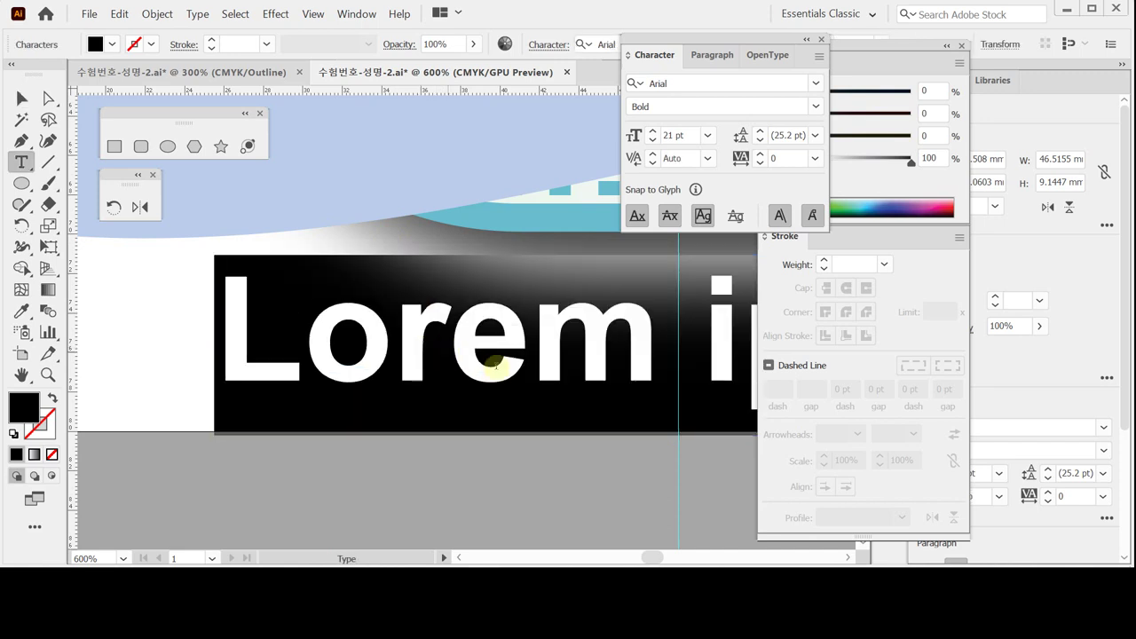
{"action": "key", "text": "Escape"}
{"action": "left_click", "coordinate": [869, 64]}
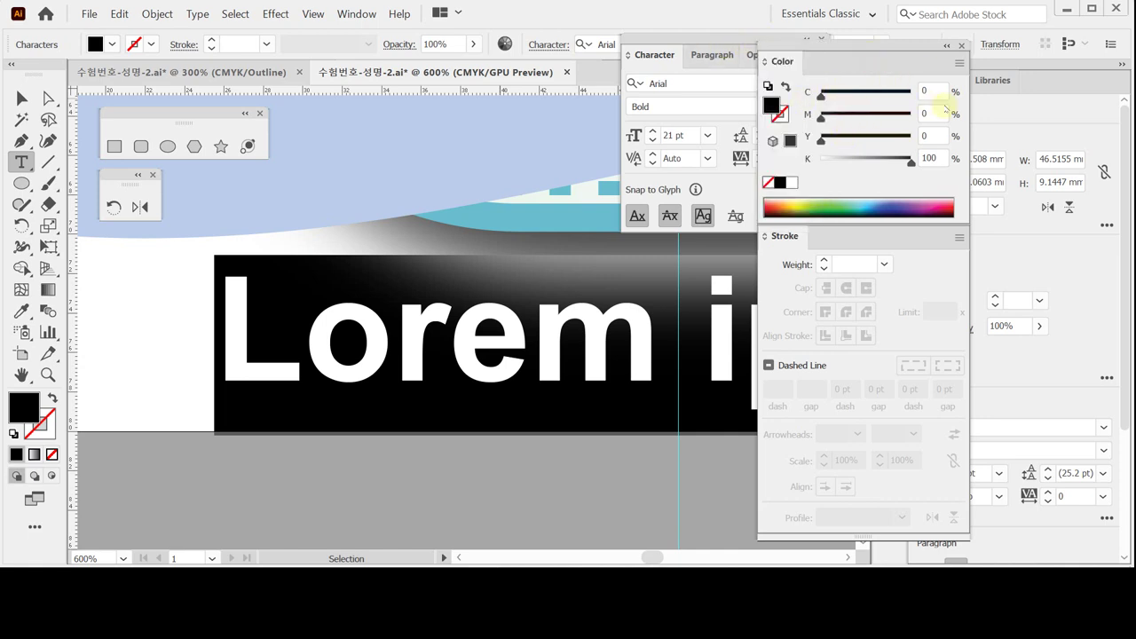
{"action": "left_click", "coordinate": [930, 90]}
{"action": "type", "text": "10"}
{"action": "key", "text": "Tab"}
{"action": "type", "text": "100"}
{"action": "key", "text": "Tab"}
{"action": "type", "text": "100"}
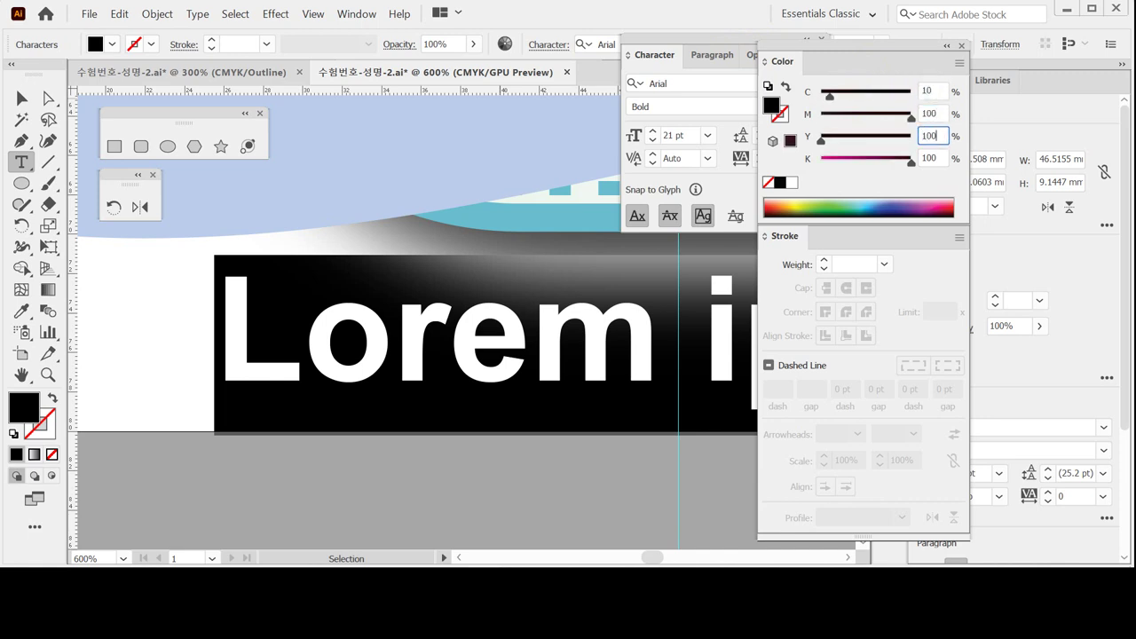
{"action": "key", "text": "Tab"}
{"action": "type", "text": "10"}
{"action": "key", "text": "Return"}
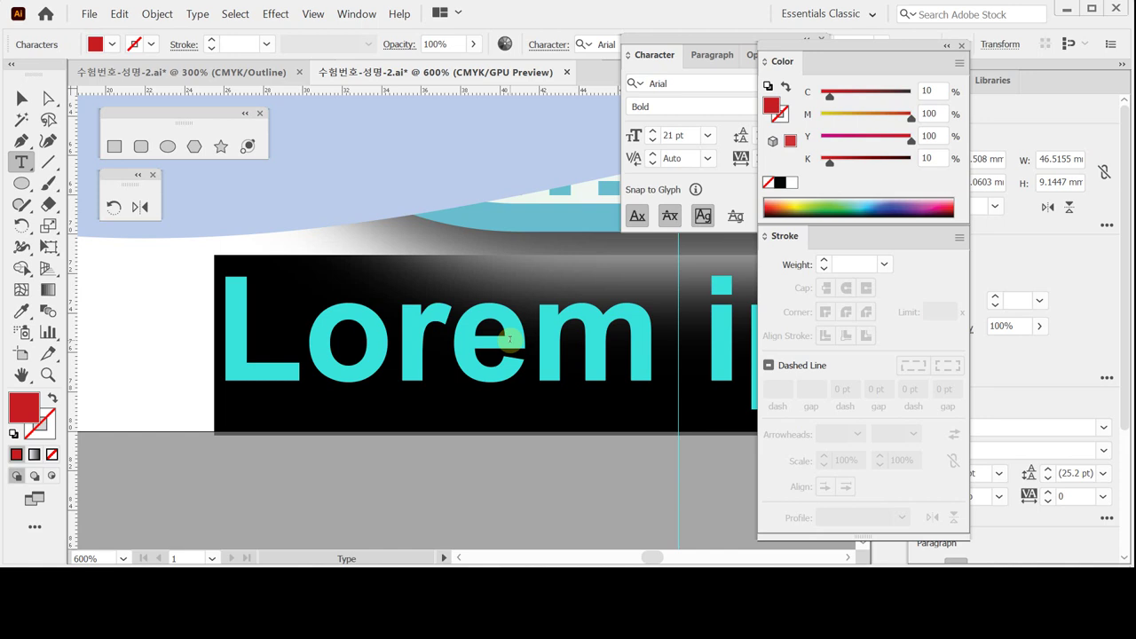
Step: Replace the placeholder text below the badge with "HAPPY SAPARI" in capitals and finish the text editing
{"action": "key", "text": "Caps_Lock"}
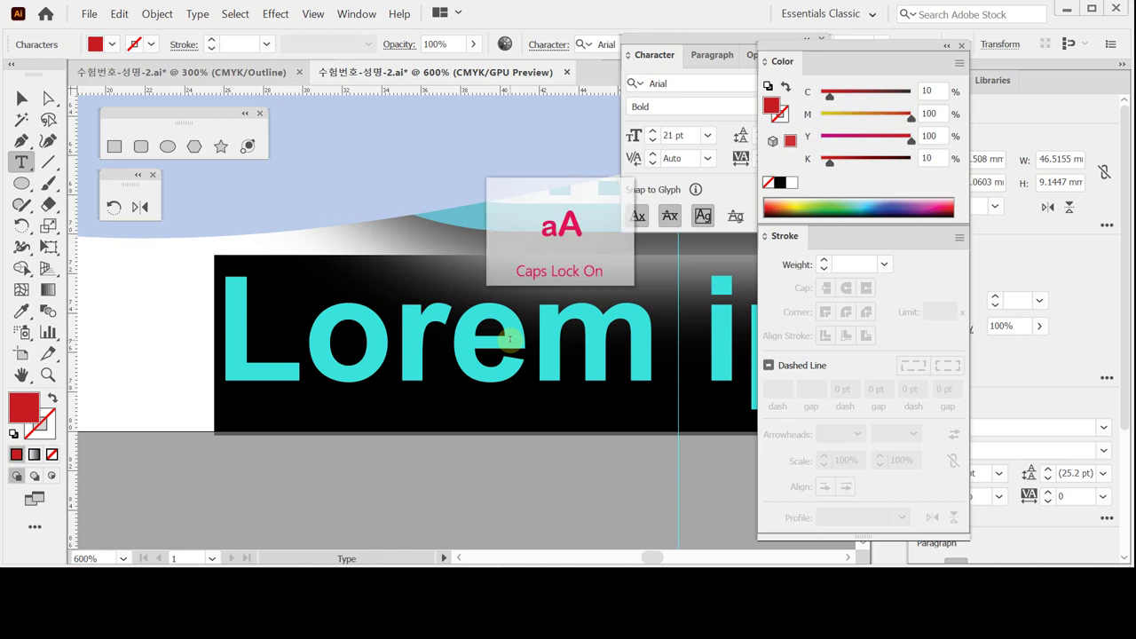
{"action": "type", "text": "HA"}
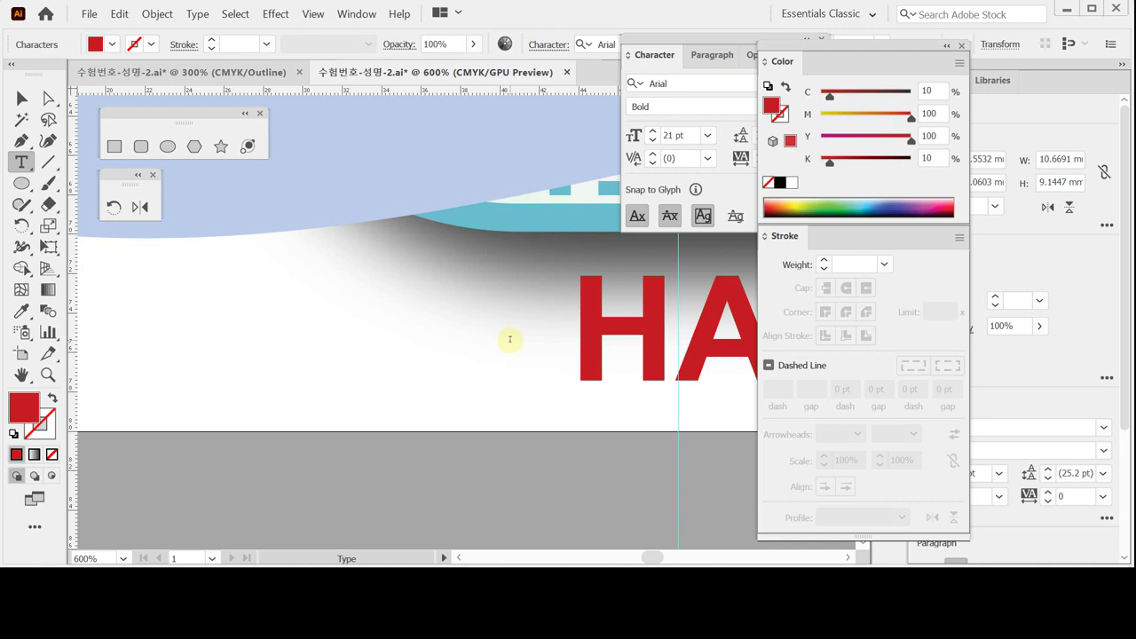
{"action": "type", "text": "PP"}
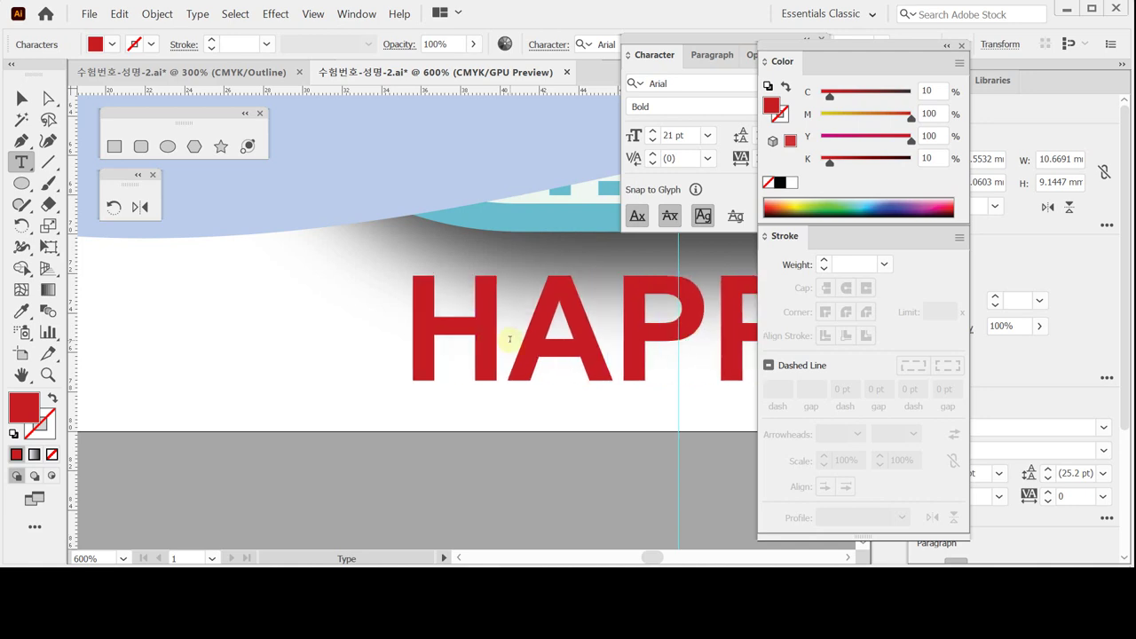
{"action": "type", "text": "Y NE"}
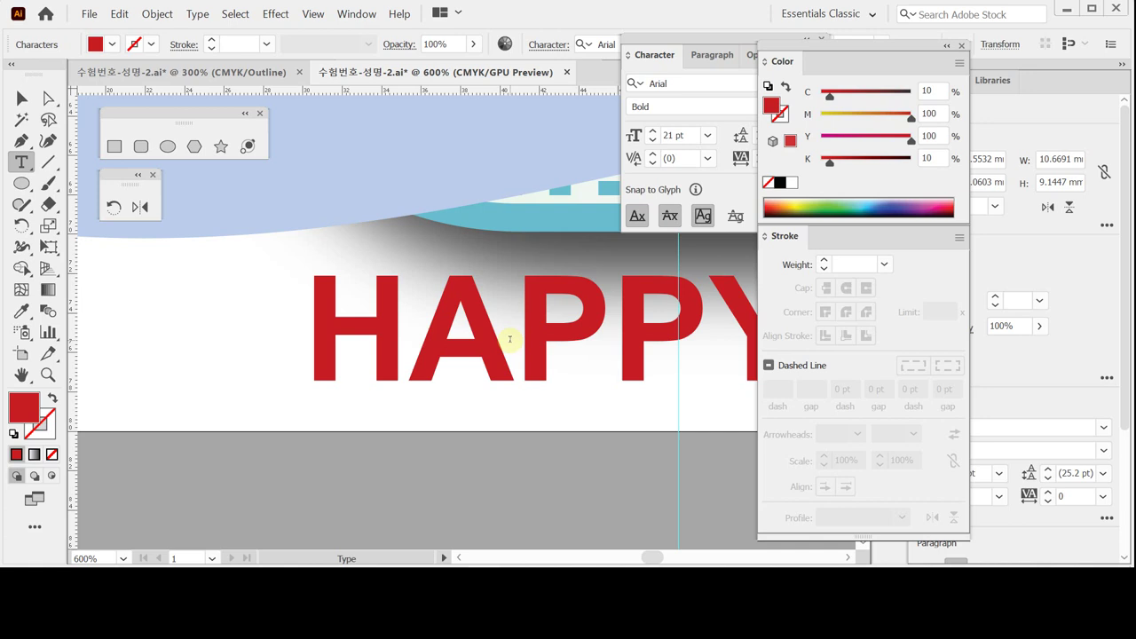
{"action": "type", "text": "RING"}
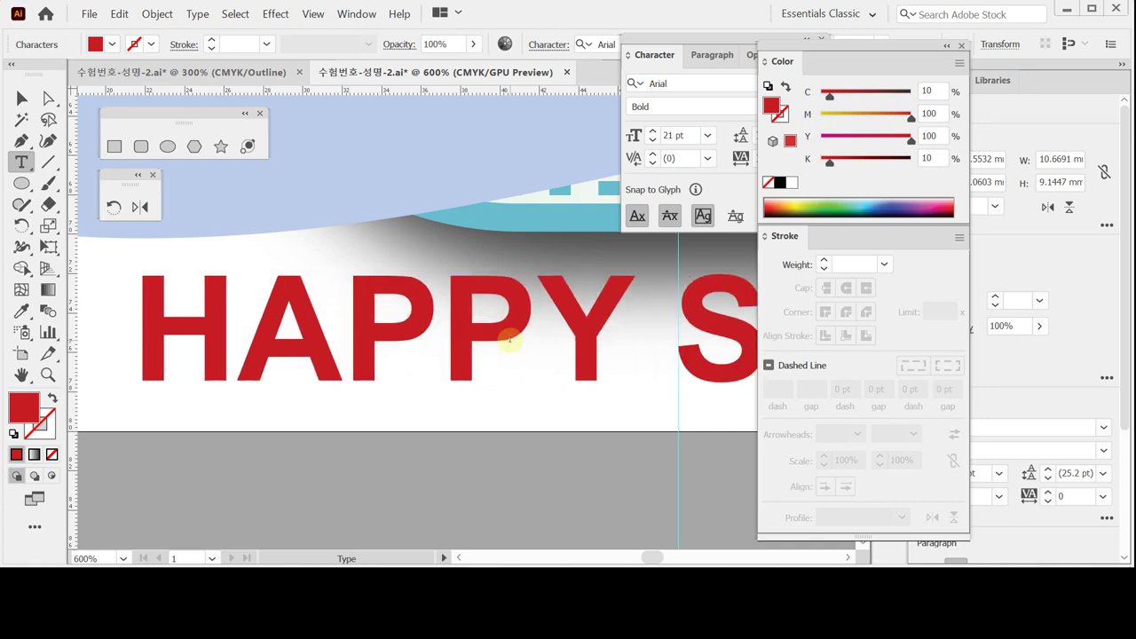
{"action": "left_click", "coordinate": [511, 439], "text": "ctrl"}
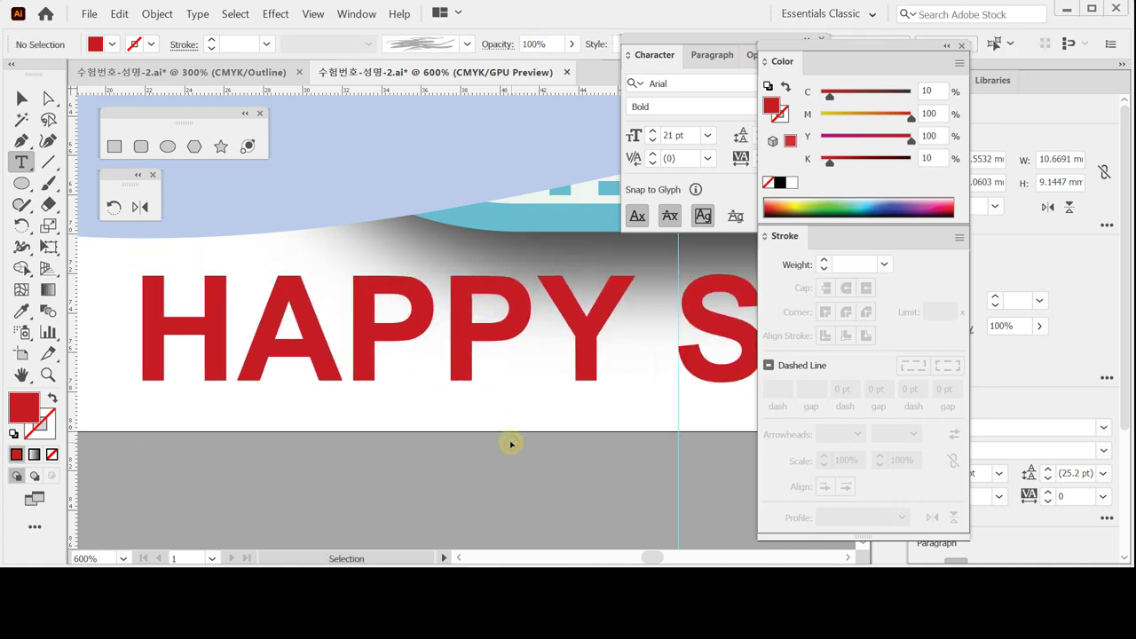
{"action": "key", "text": "ctrl+minus"}
{"action": "key", "text": "ctrl+minus"}
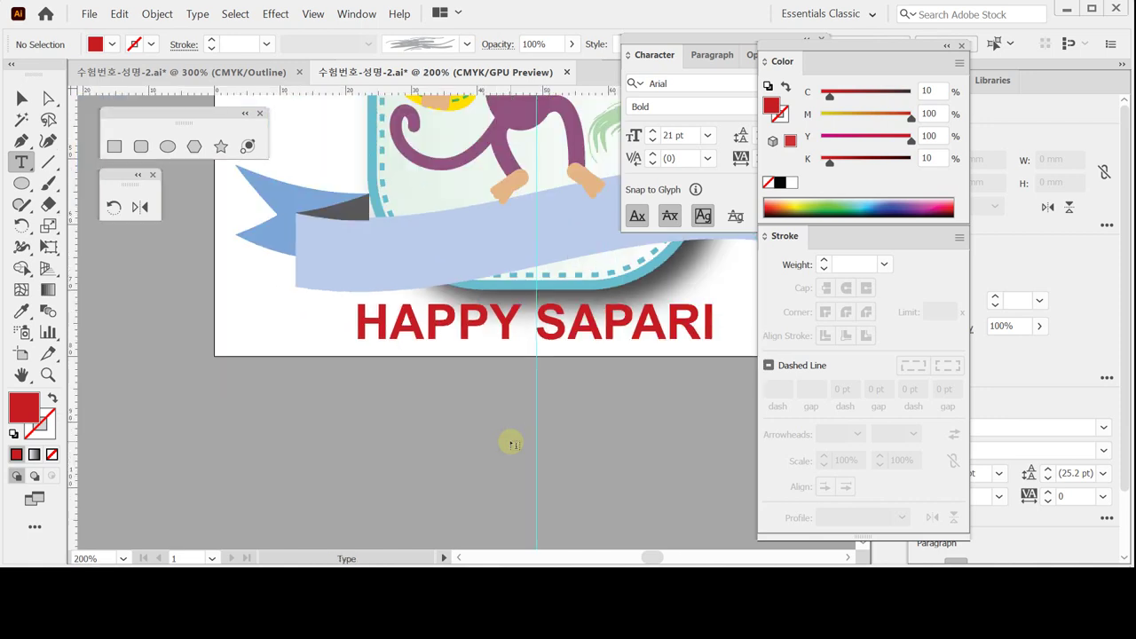
{"action": "key", "text": "ctrl"}
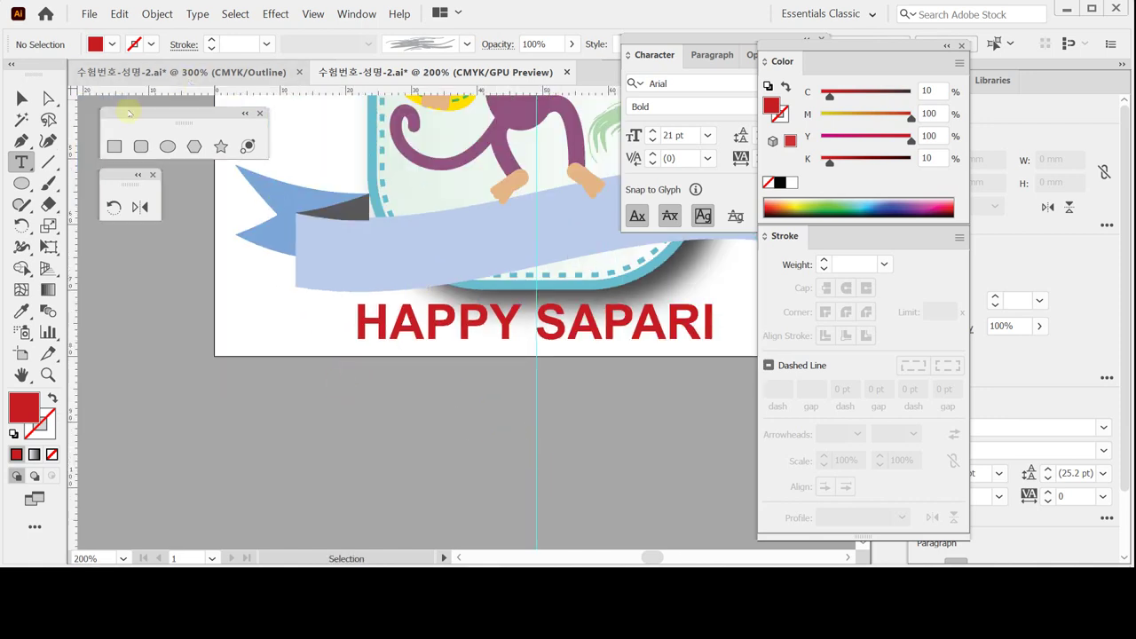
Step: Convert the red "HAPPY SAPARI" text below the badge to outlines and deselect it
{"action": "left_click", "coordinate": [21, 97]}
{"action": "left_click", "coordinate": [426, 323]}
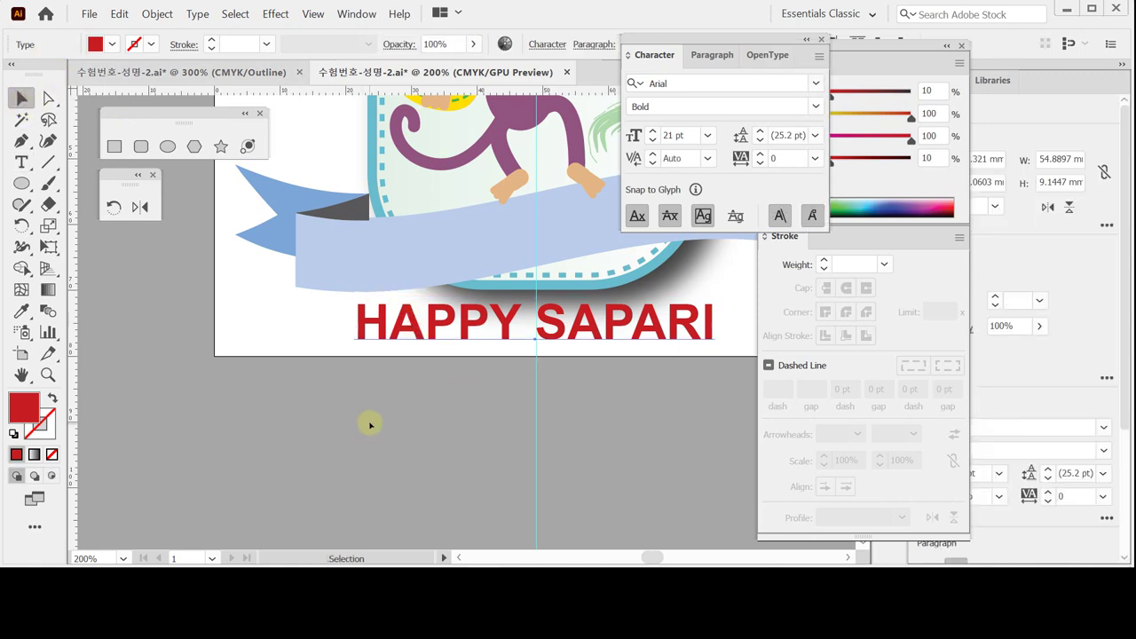
{"action": "left_click", "coordinate": [424, 333]}
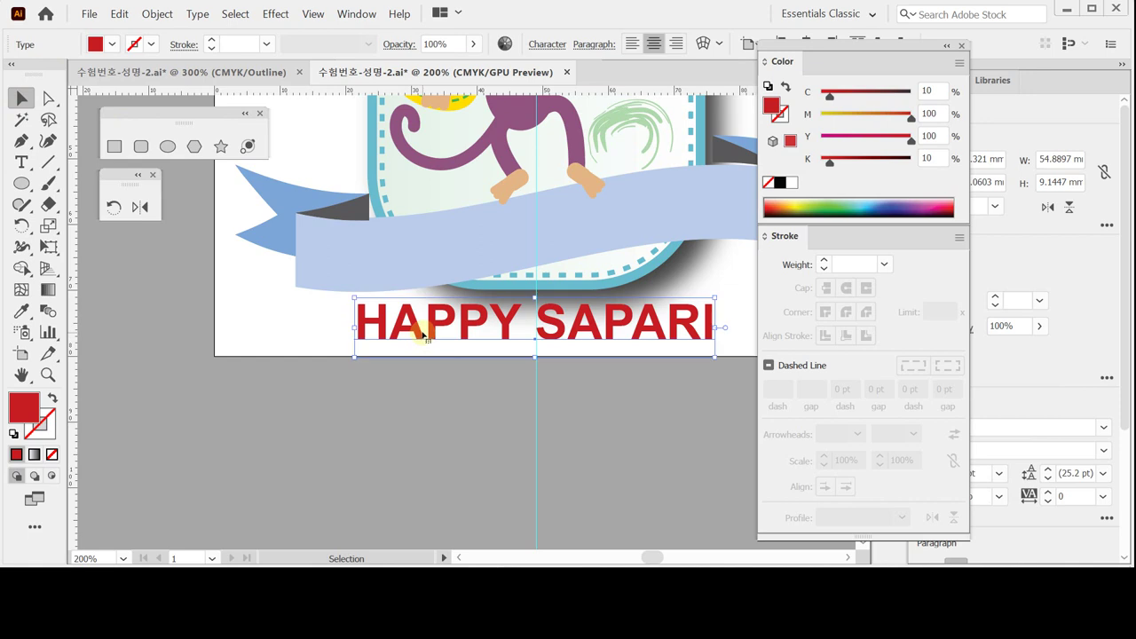
{"action": "right_click", "coordinate": [422, 333]}
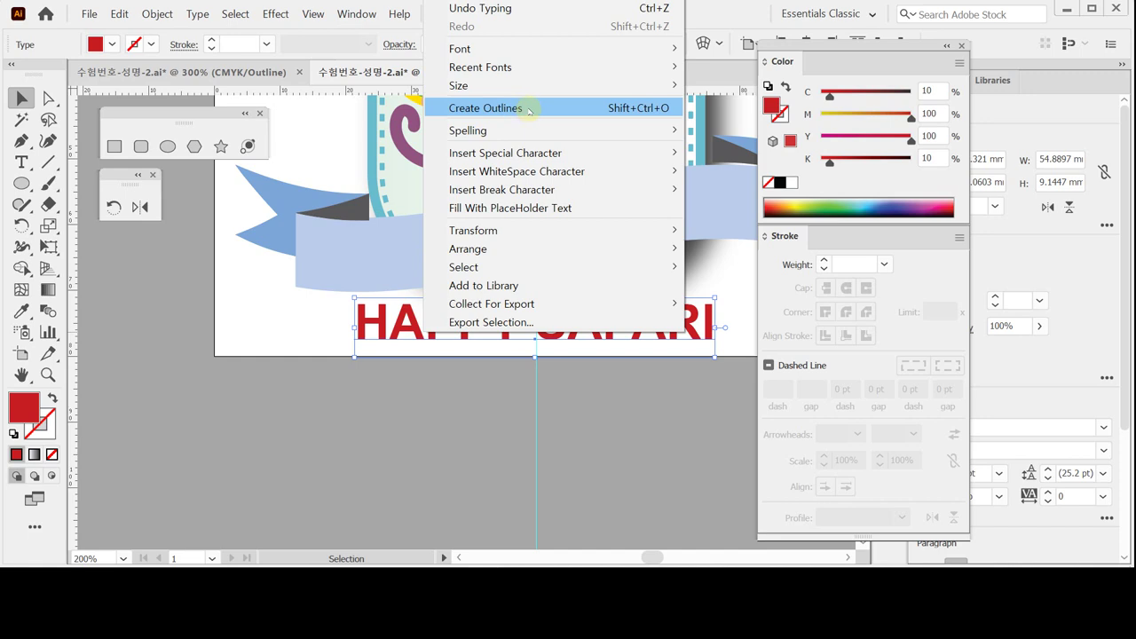
{"action": "left_click", "coordinate": [385, 326]}
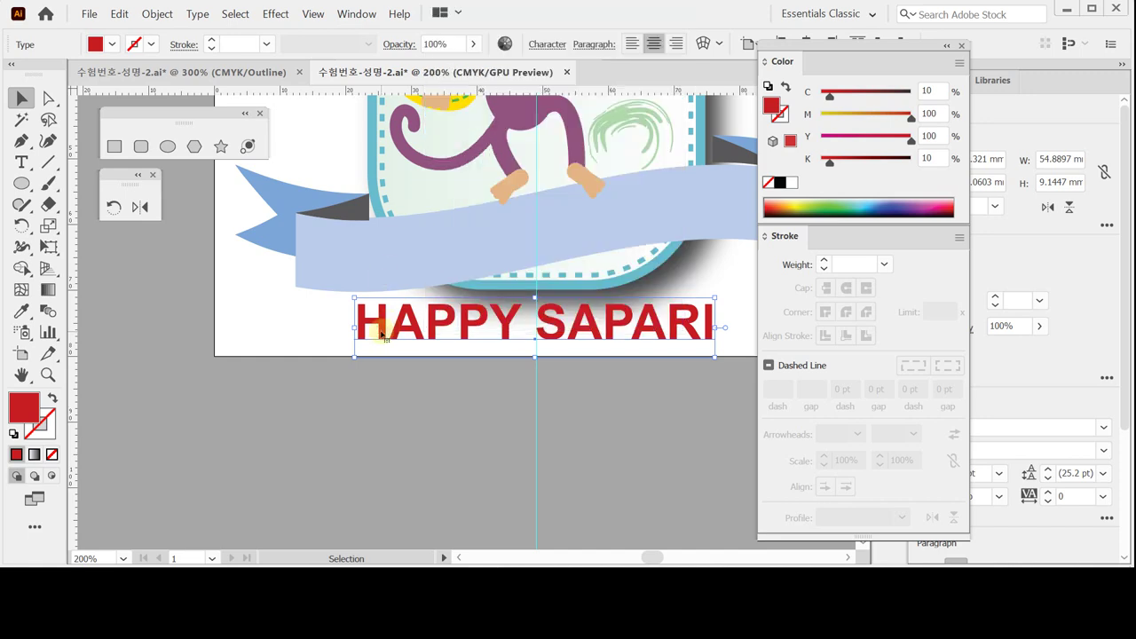
{"action": "right_click", "coordinate": [383, 328]}
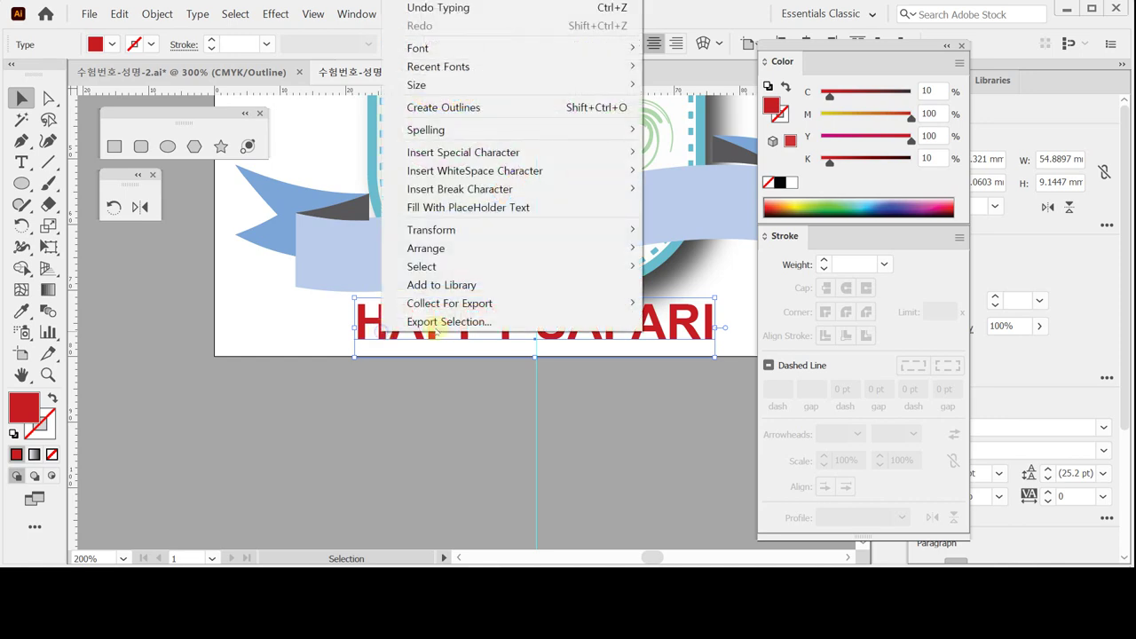
{"action": "left_click", "coordinate": [494, 108]}
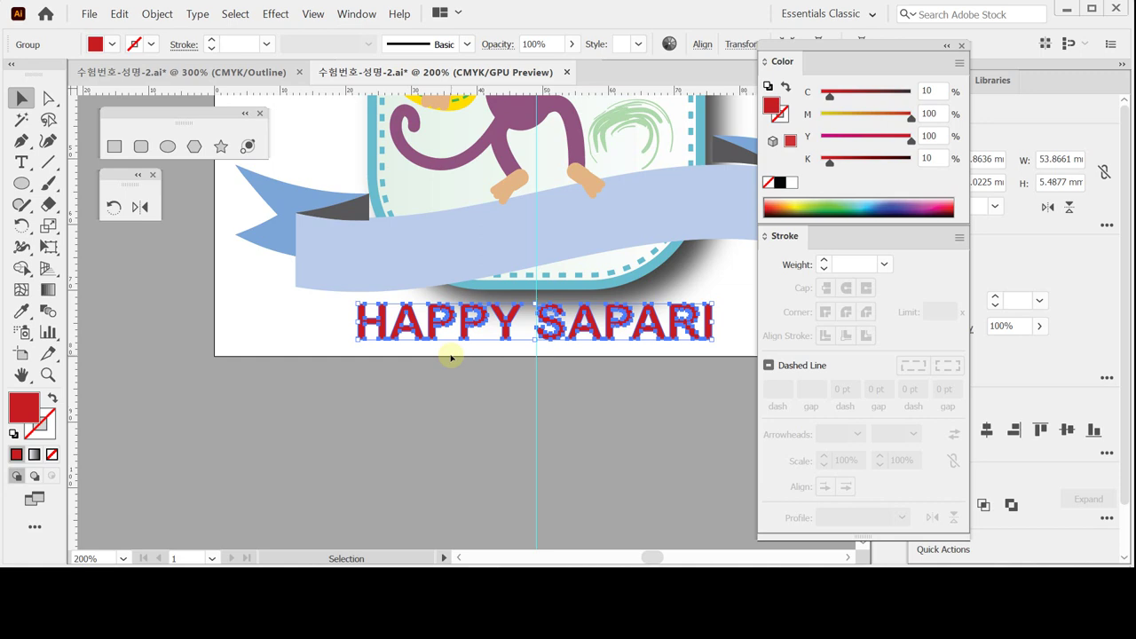
{"action": "left_click", "coordinate": [468, 394]}
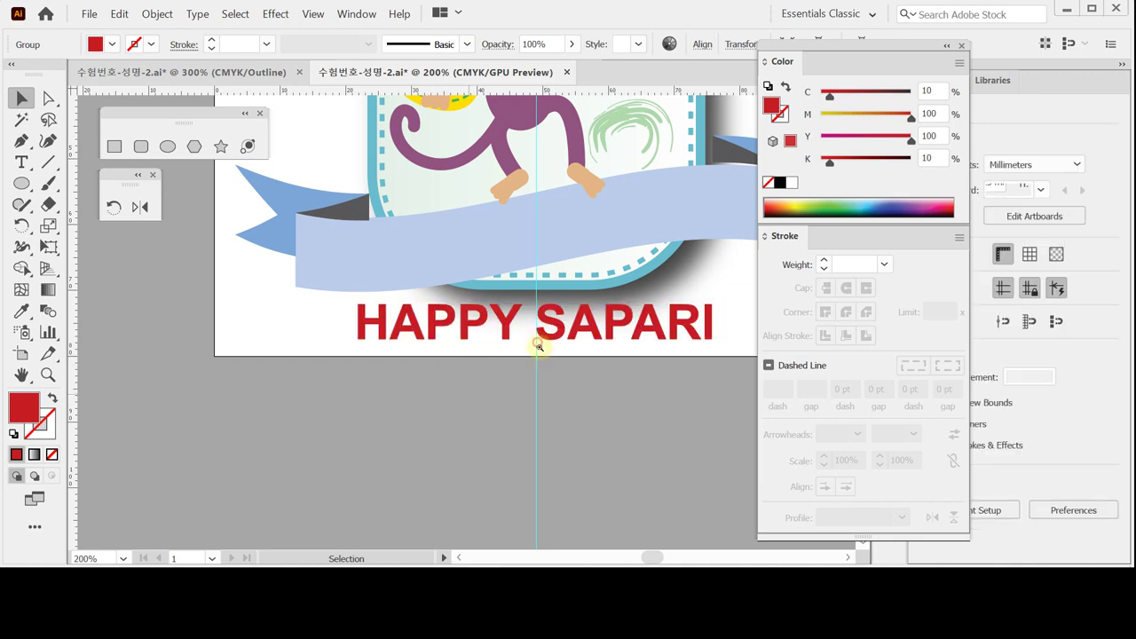
{"action": "left_click", "coordinate": [538, 346]}
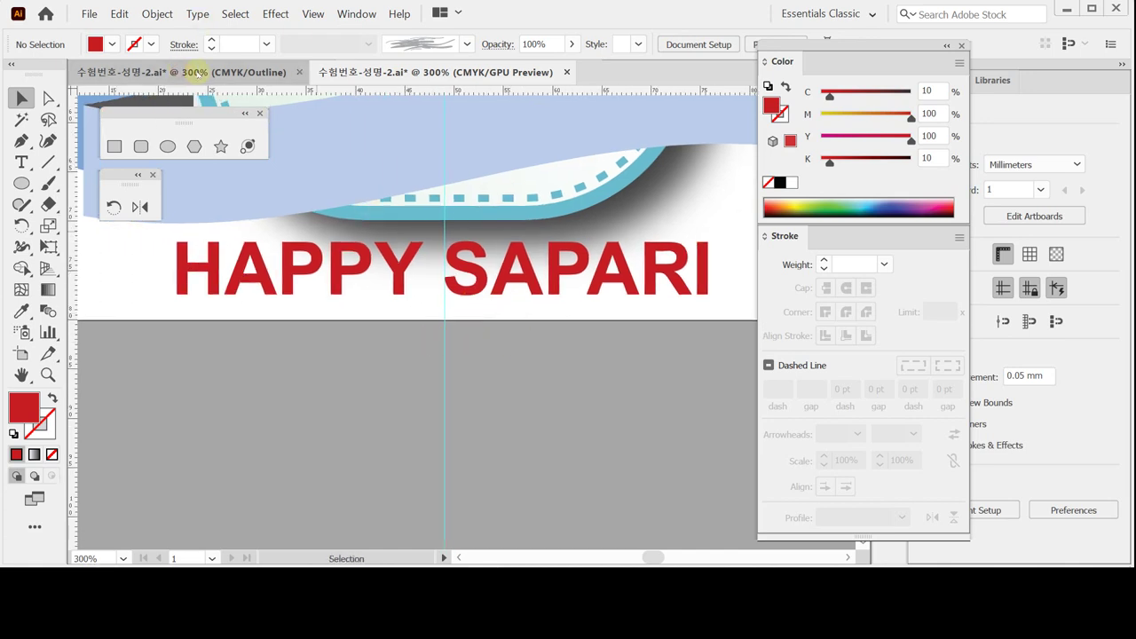
Step: Switch to the other open badge document, show it in full-colour preview, and examine how the lettering on its ribbon is built
{"action": "left_click", "coordinate": [195, 72]}
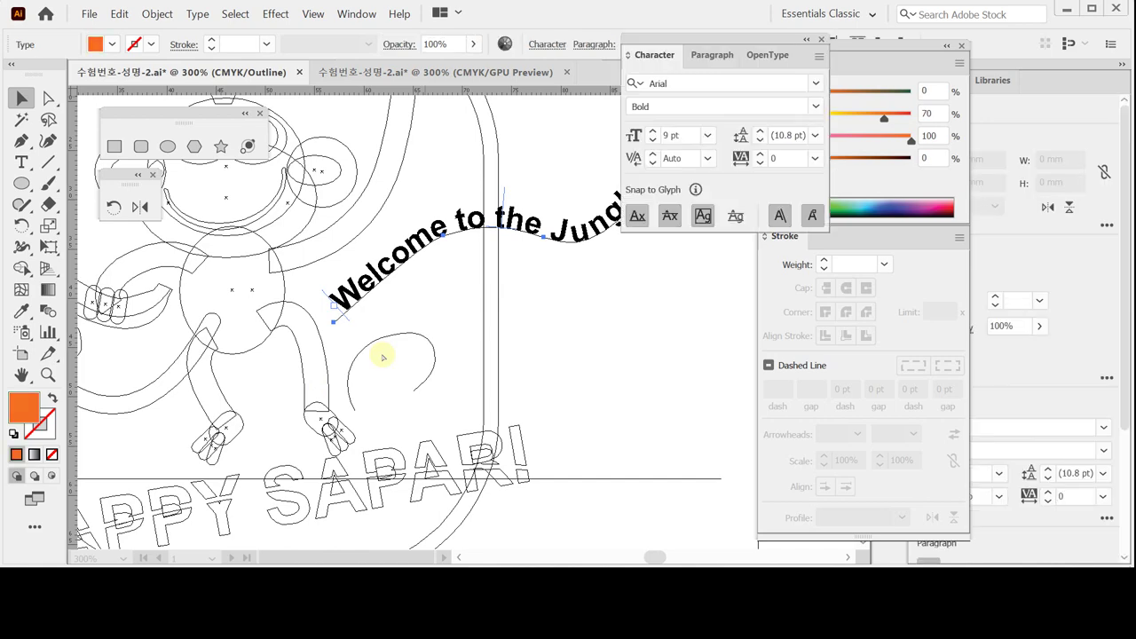
{"action": "key", "text": "ctrl+y"}
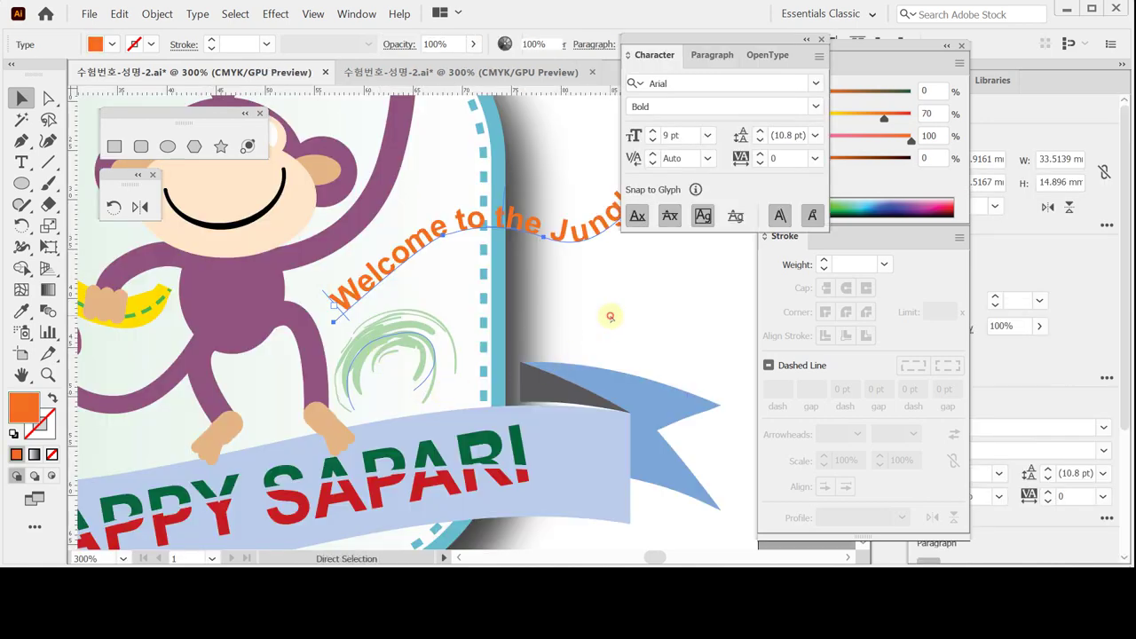
{"action": "key", "text": "ctrl+Tab"}
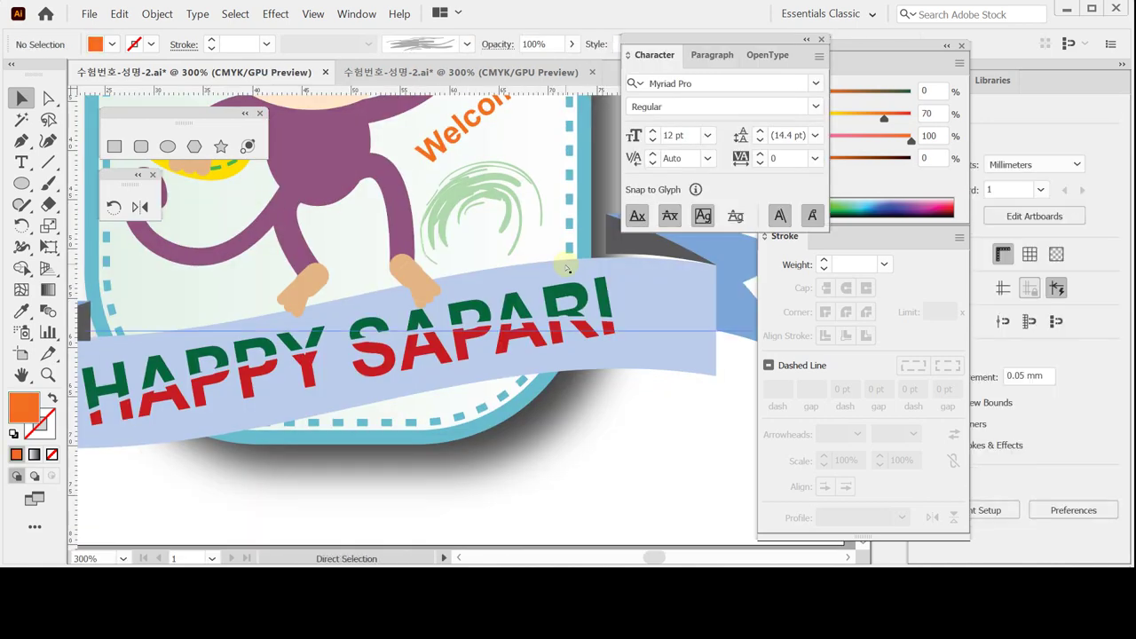
{"action": "key", "text": "ctrl+y"}
{"action": "key", "text": "ctrl+t"}
{"action": "key", "text": "ctrl+y"}
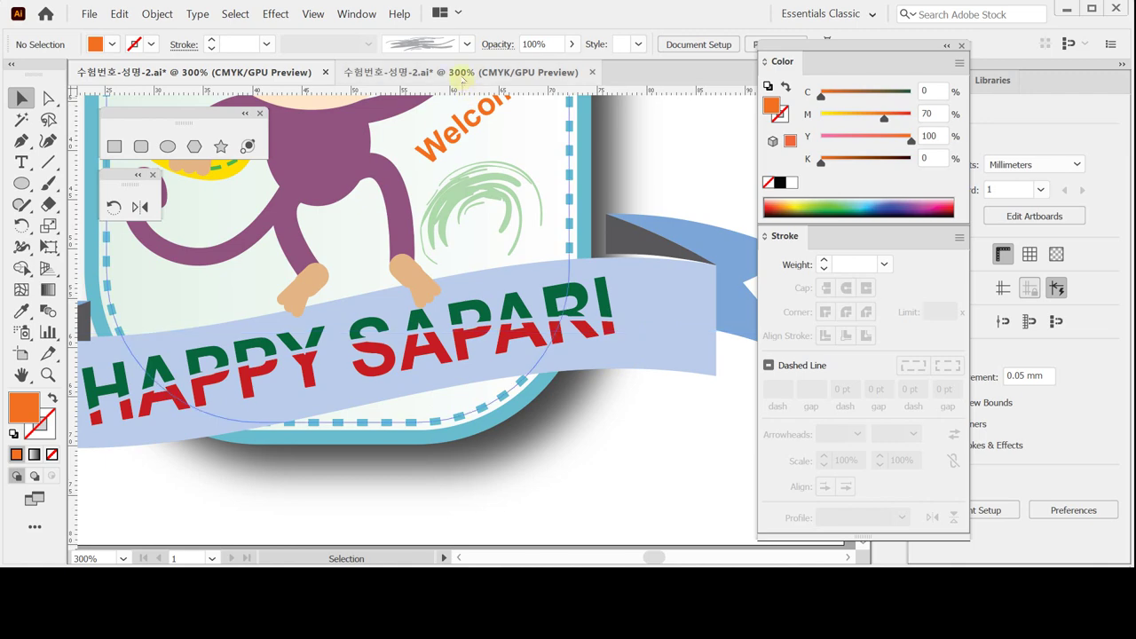
{"action": "left_click", "coordinate": [461, 73]}
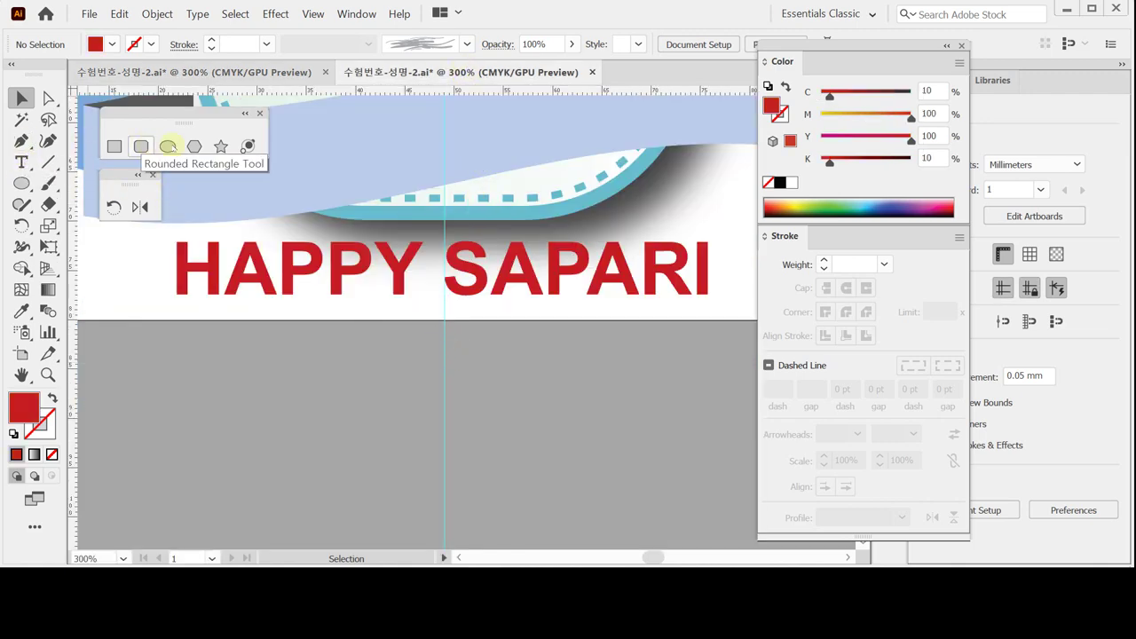
Step: Shift the outlined "HAPPY SAPARI" lettering so it is centred on the vertical guide, and deselect it
{"action": "left_click", "coordinate": [168, 146]}
{"action": "key", "text": "ctrl+minus"}
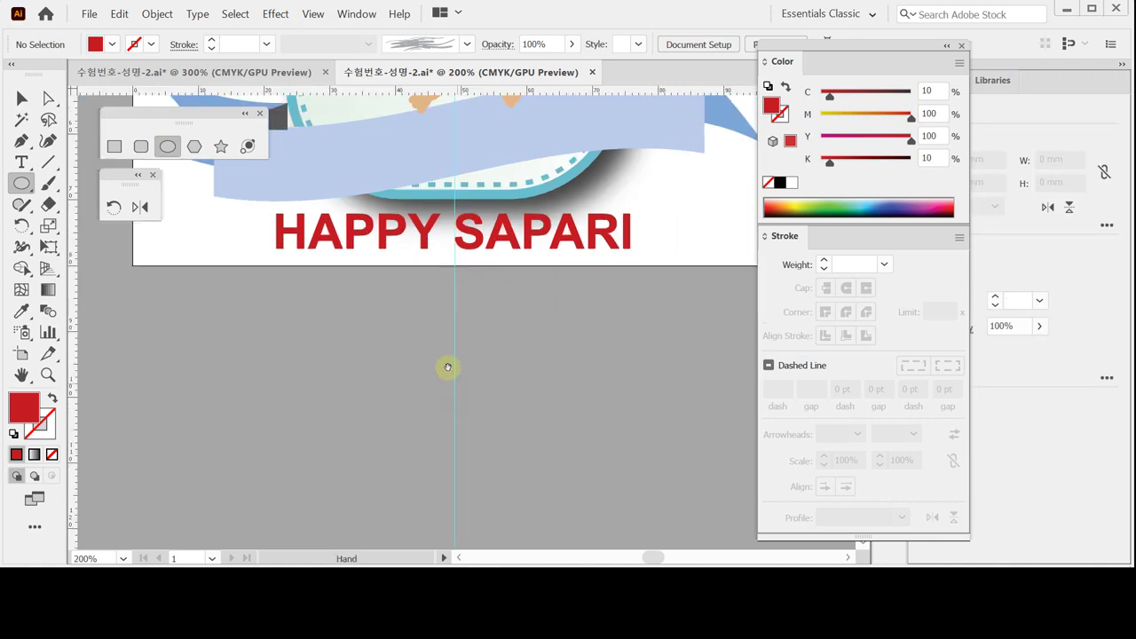
{"action": "left_click", "coordinate": [504, 241]}
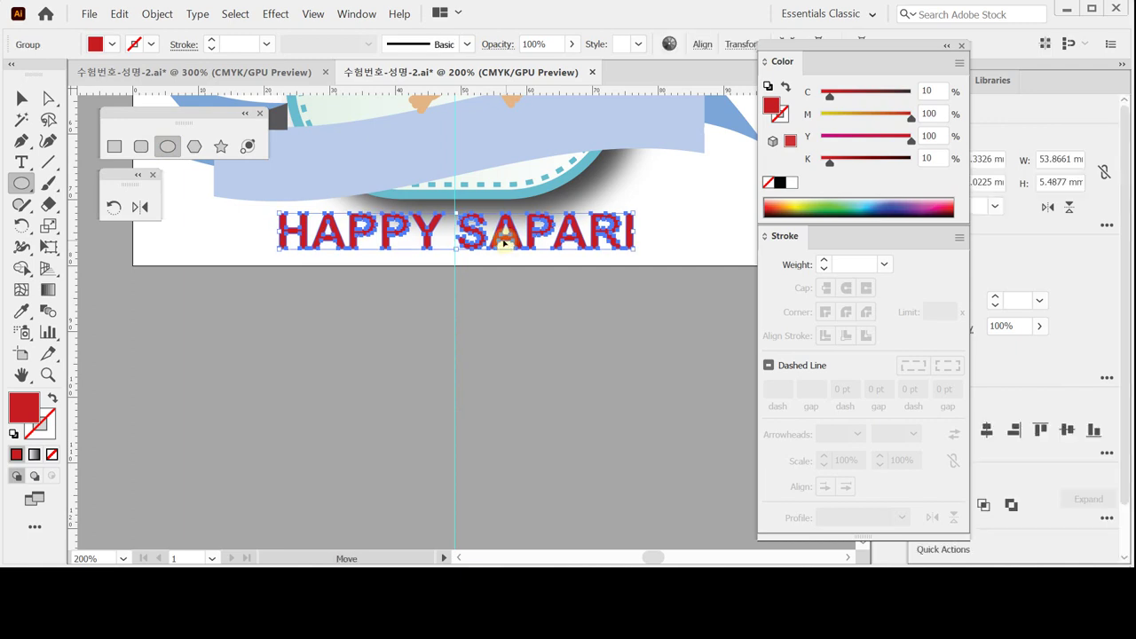
{"action": "left_click_drag", "start_coordinate": [503, 241], "coordinate": [521, 251]}
{"action": "left_click", "coordinate": [497, 284]}
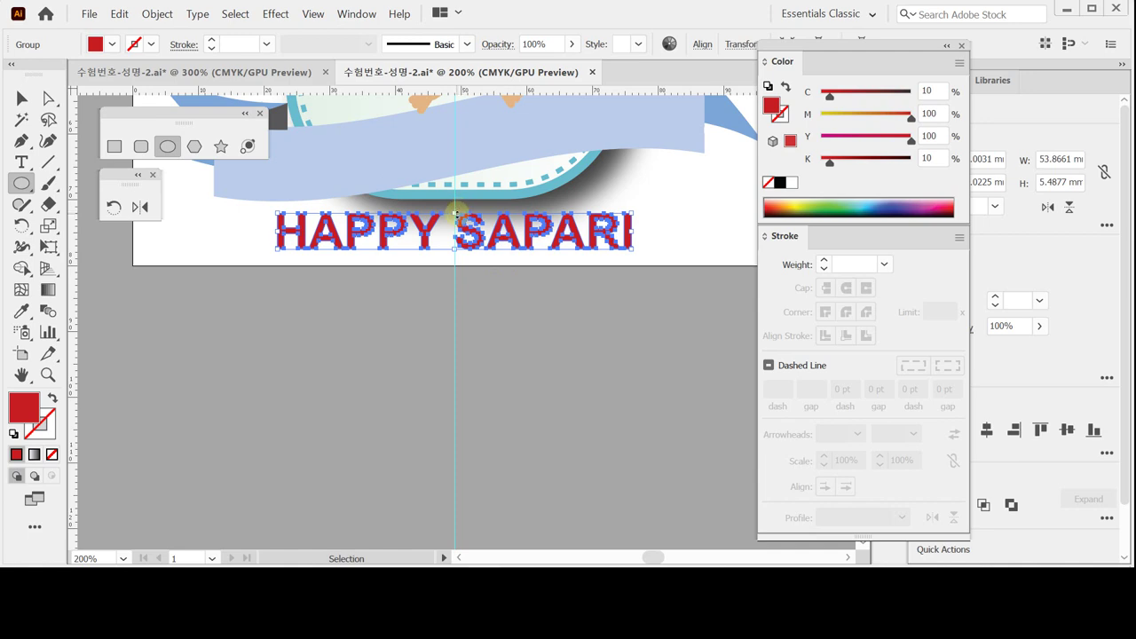
{"action": "left_click", "coordinate": [330, 306], "text": "ctrl"}
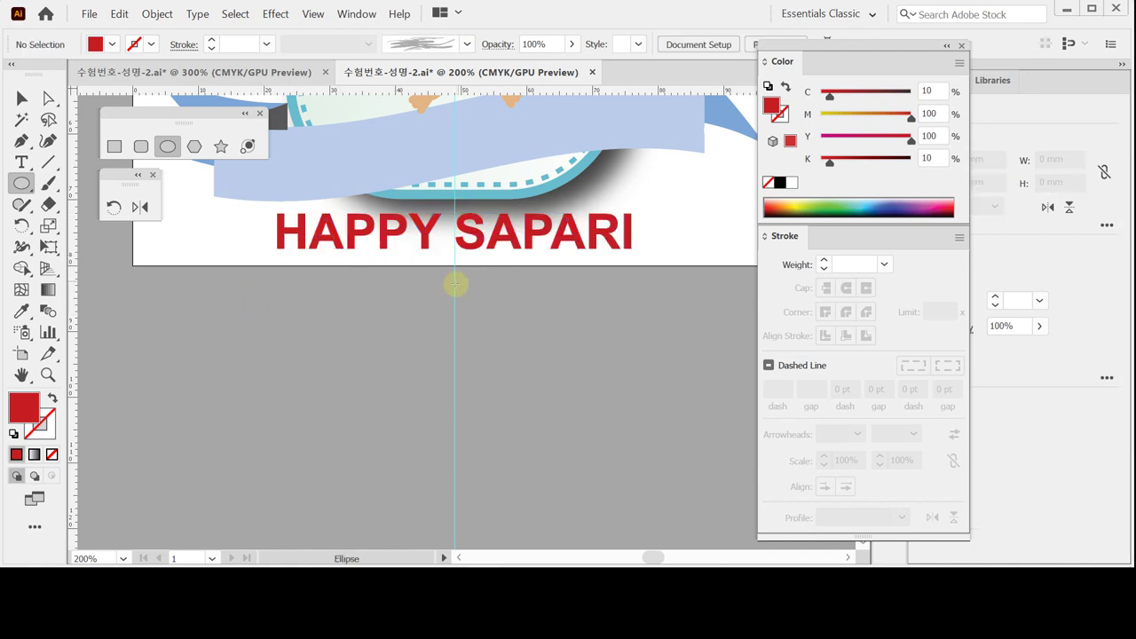
Step: Draw an unfilled ellipse with a 1 pt black stroke, about 69 by 14 mm, centred on the guide and overlapping the lettering's lower half
{"action": "left_click", "coordinate": [14, 433]}
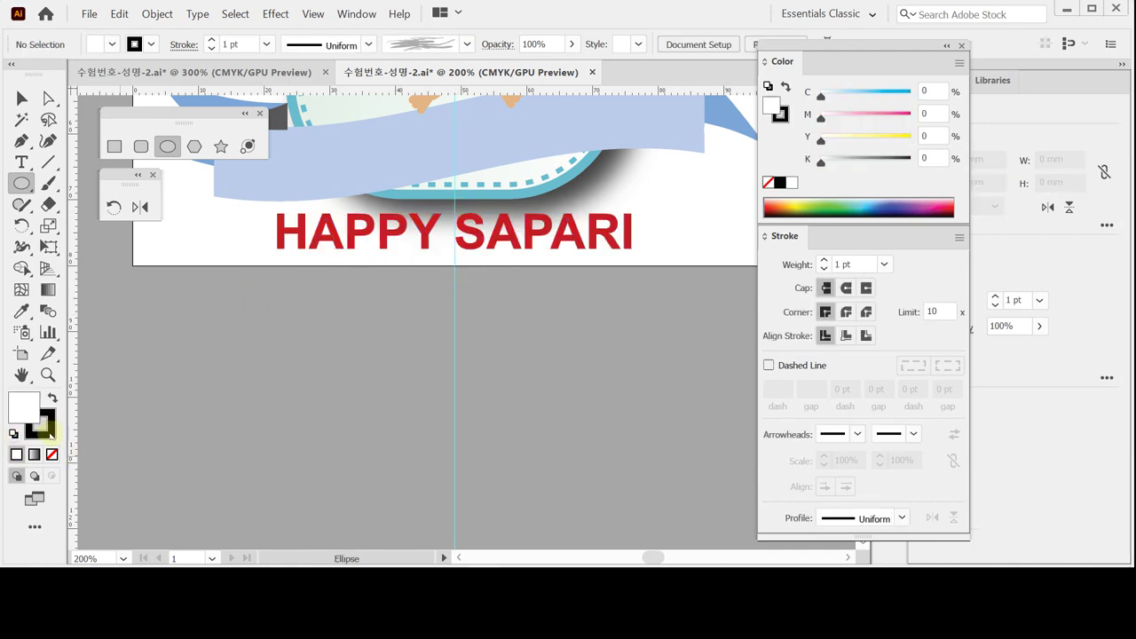
{"action": "left_click", "coordinate": [51, 454]}
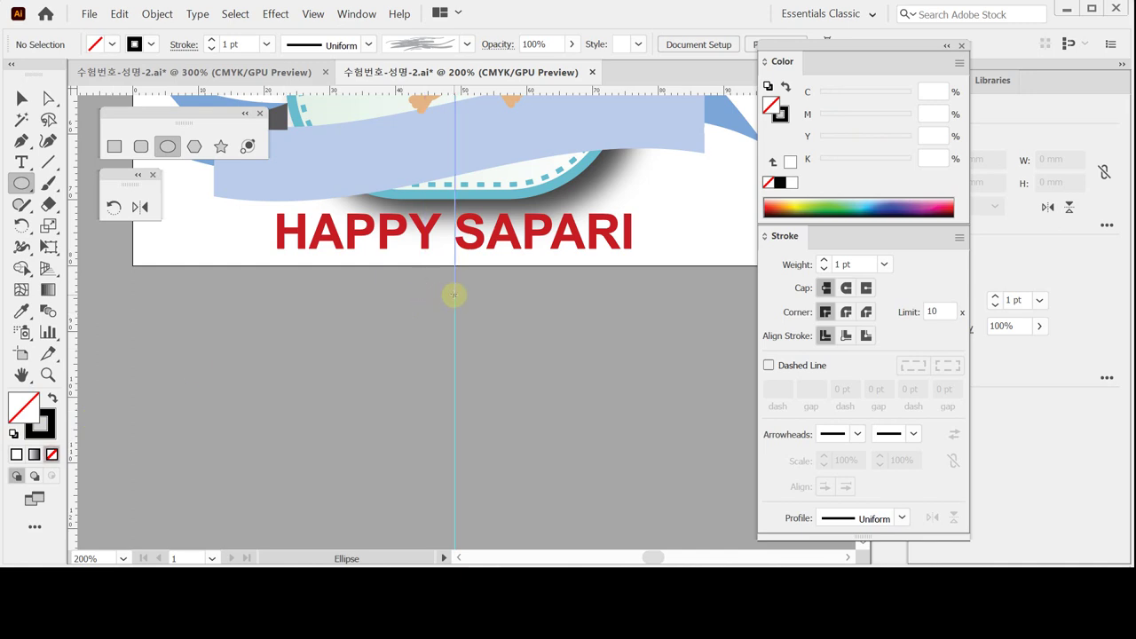
{"action": "mouse_move", "coordinate": [454, 288]}
{"action": "left_mouse_down"}
{"action": "mouse_move", "coordinate": [666, 352]}
{"action": "mouse_move", "coordinate": [681, 352]}
{"action": "mouse_move", "coordinate": [682, 330]}
{"action": "left_mouse_up"}
{"action": "key", "text": "Up"}
{"action": "key", "text": "Up"}
{"action": "key", "text": "Up"}
{"action": "key", "text": "Up"}
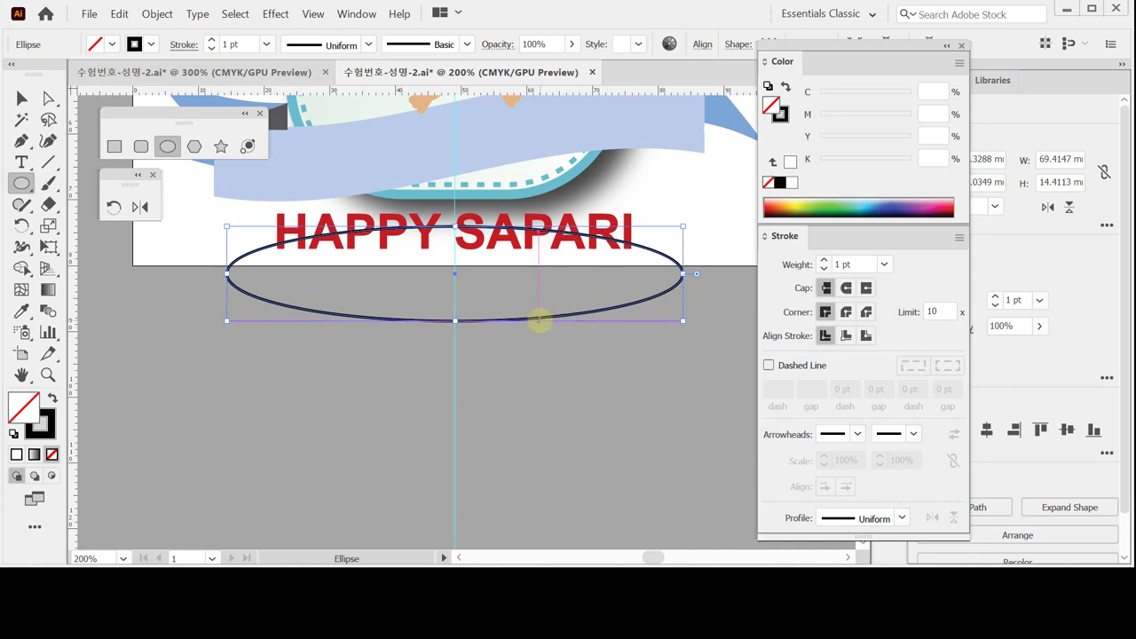
{"action": "key", "text": "Down"}
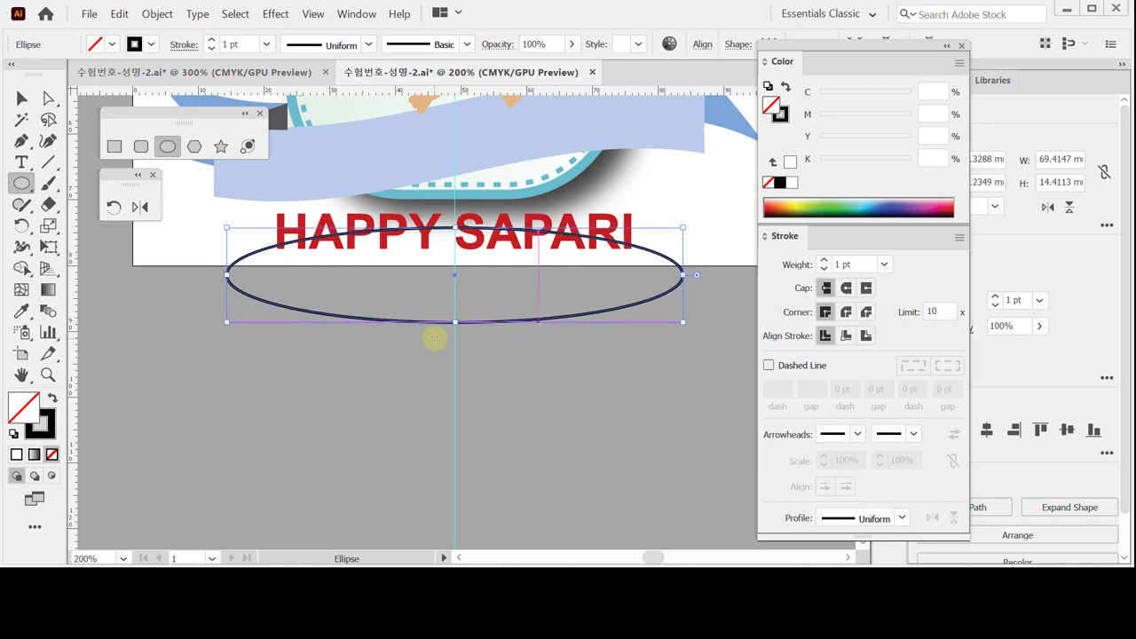
Step: Reduce the ellipse's height to about 10 mm from its lower edge and add the outlined lettering to the selection
{"action": "left_click_drag", "start_coordinate": [456, 310], "coordinate": [457, 302]}
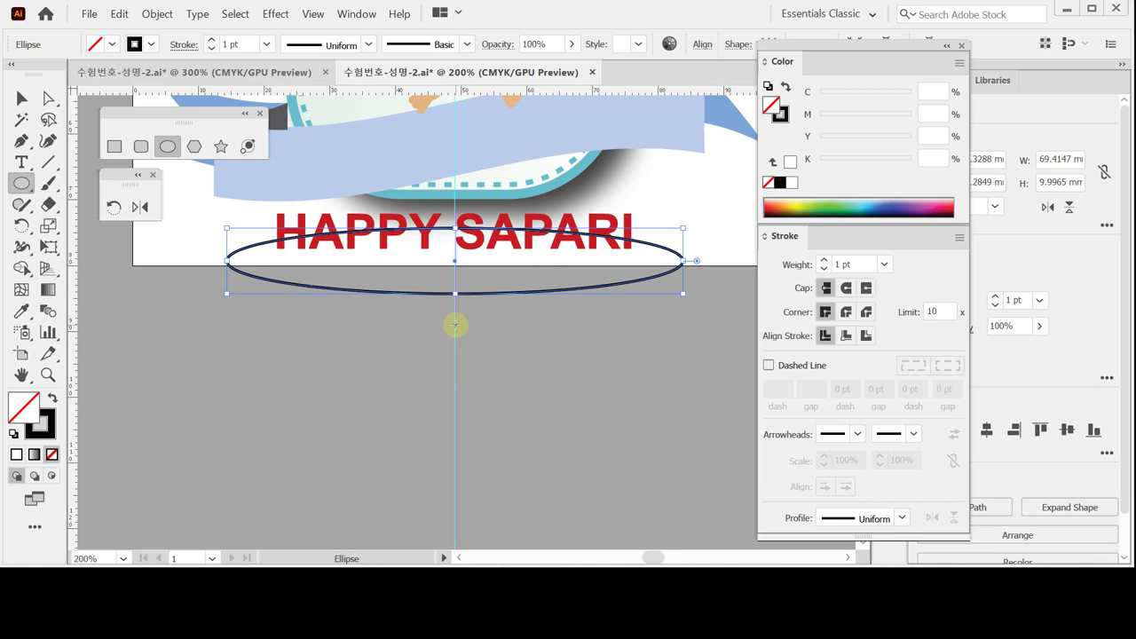
{"action": "left_click", "coordinate": [497, 244], "text": "ctrl+shift"}
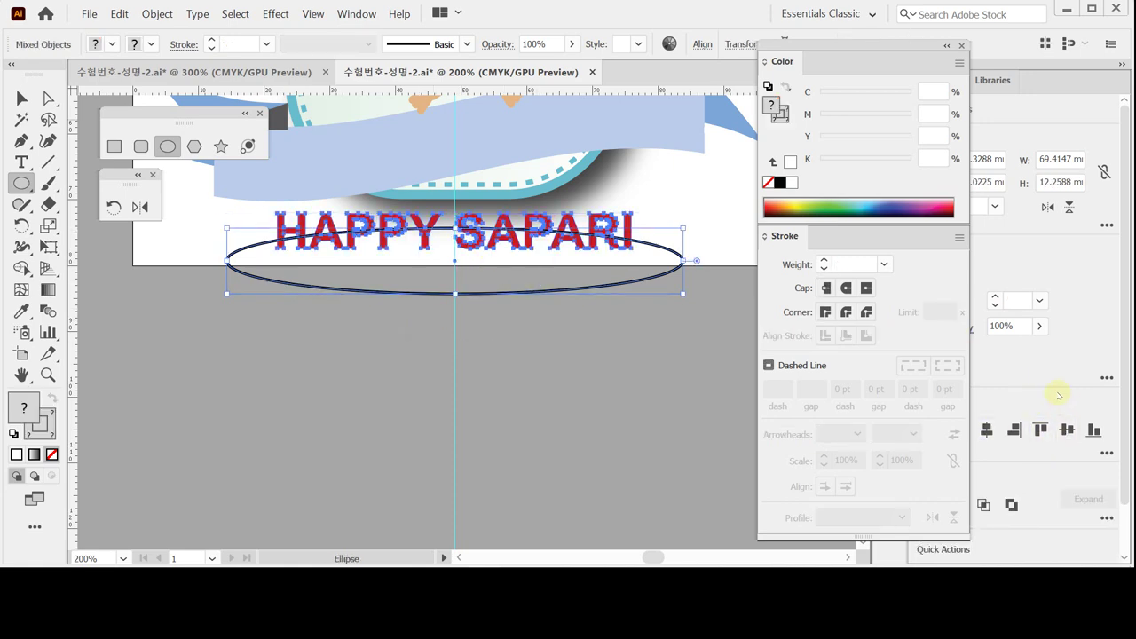
Step: Align the ellipse and the outlined lettering on their horizontal centres and delete the ellipse's bottom anchor point to leave an open arc
{"action": "left_click", "coordinate": [986, 429]}
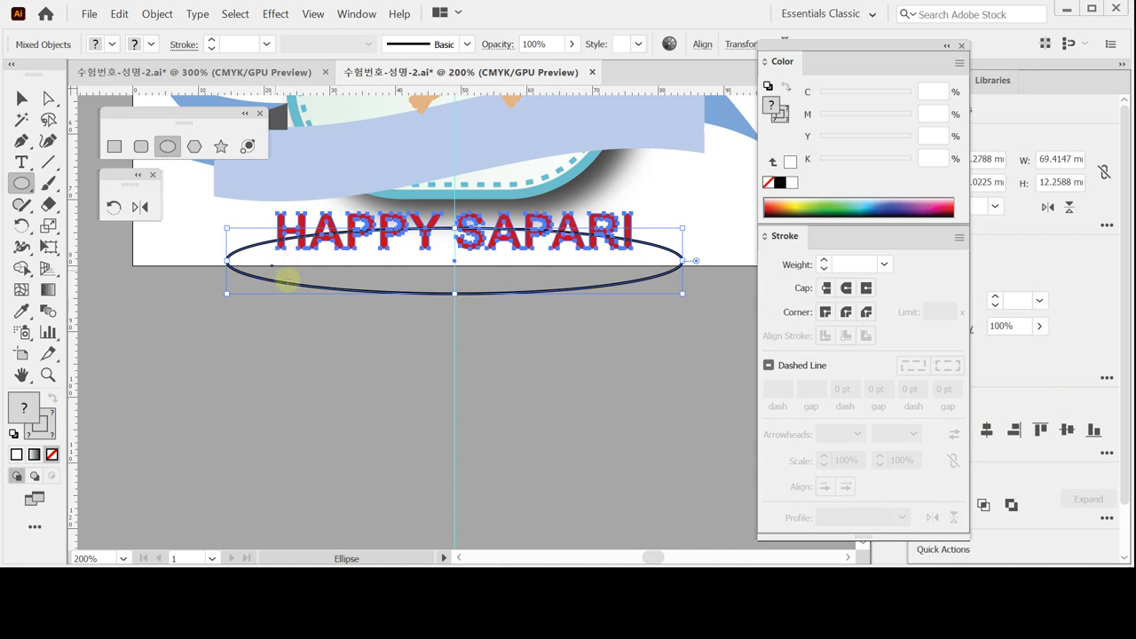
{"action": "key", "text": "a"}
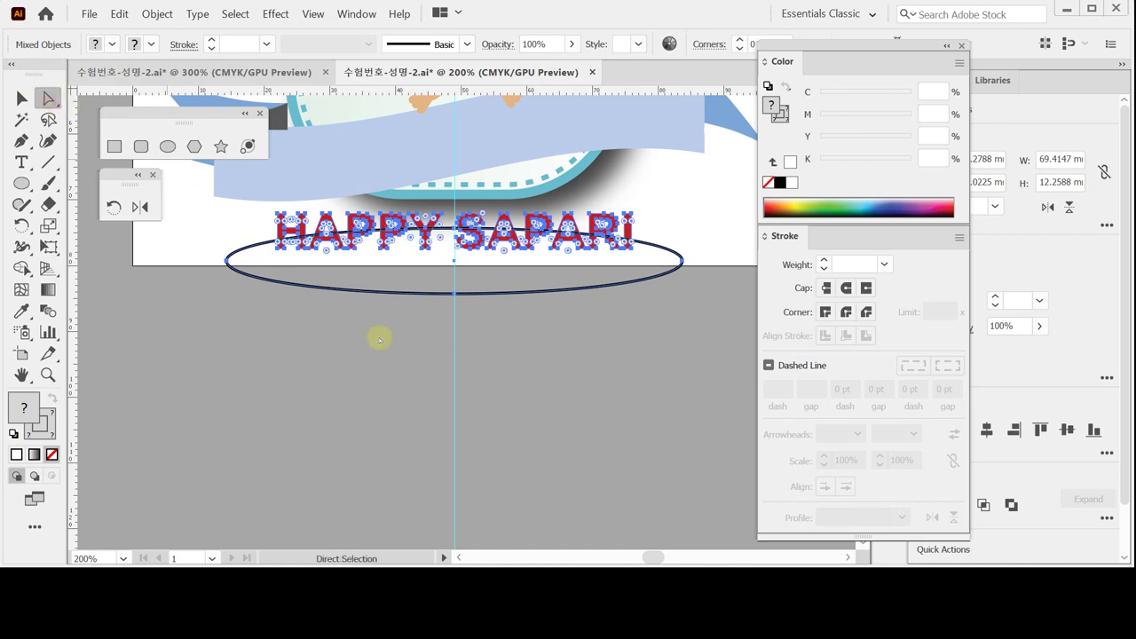
{"action": "left_click", "coordinate": [405, 376]}
{"action": "key", "text": "ctrl+space"}
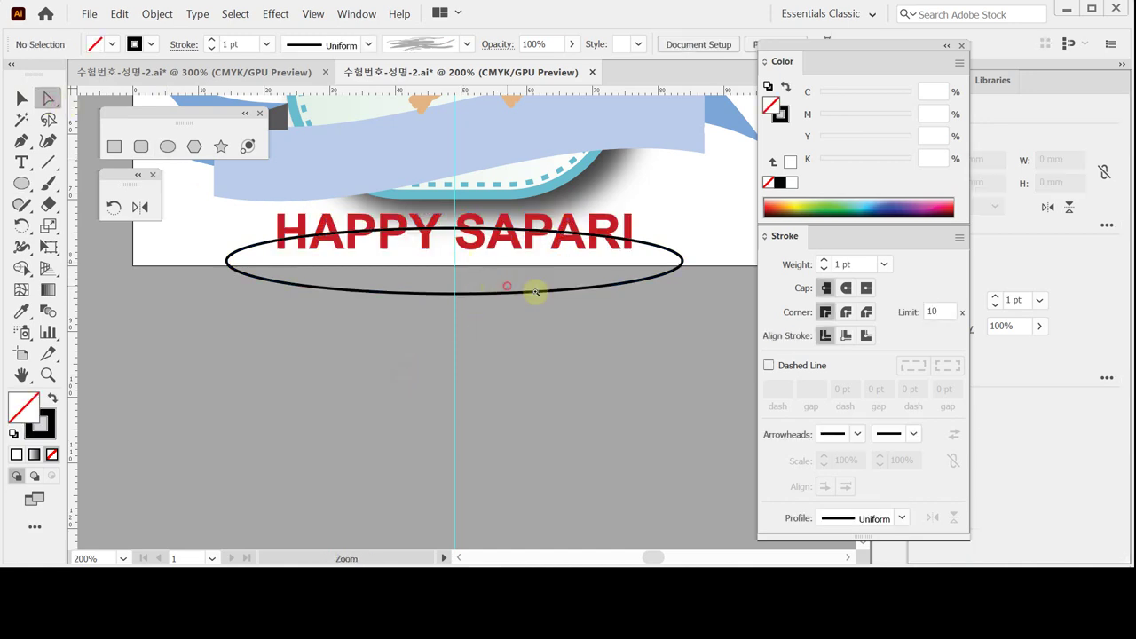
{"action": "left_click", "coordinate": [535, 291]}
{"action": "left_click_drag", "start_coordinate": [388, 314], "coordinate": [434, 364]}
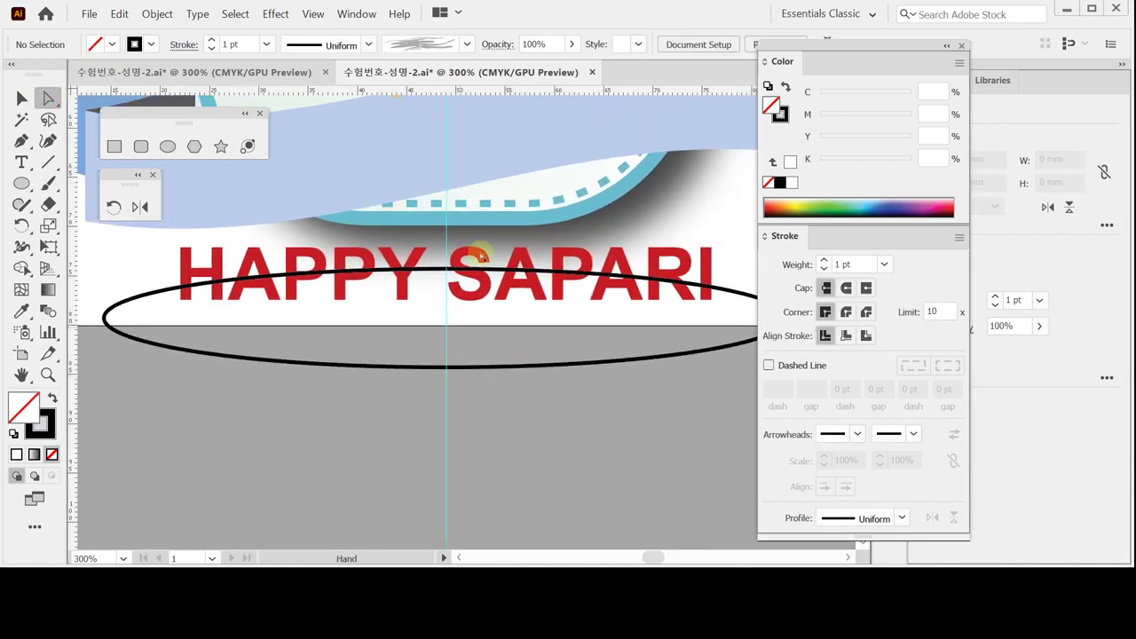
{"action": "left_click", "coordinate": [463, 355]}
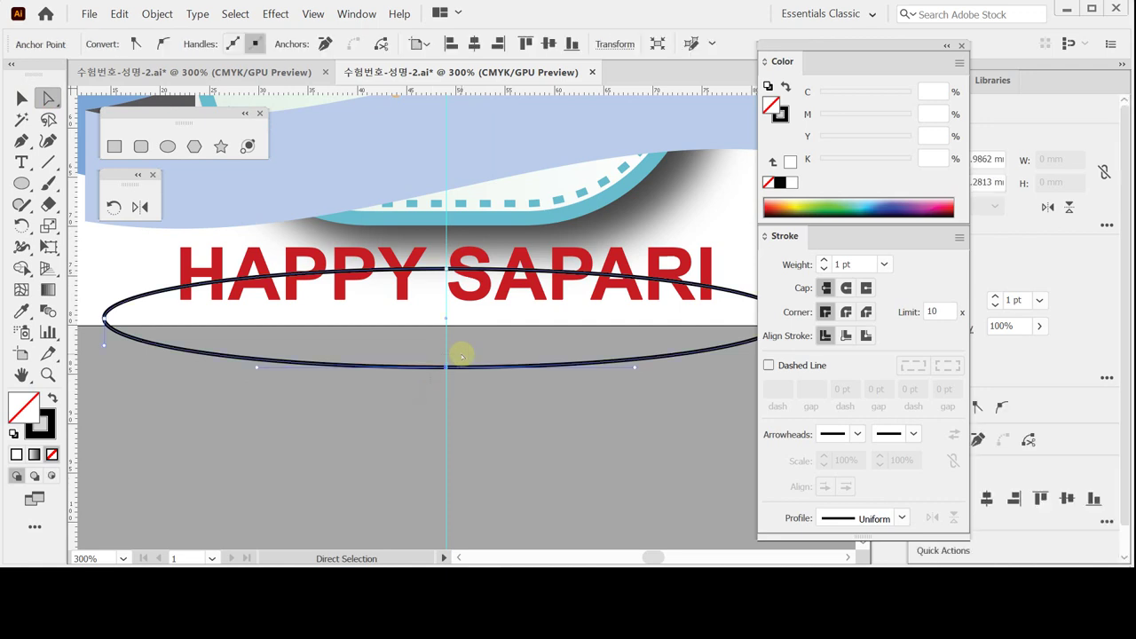
{"action": "key", "text": "Delete"}
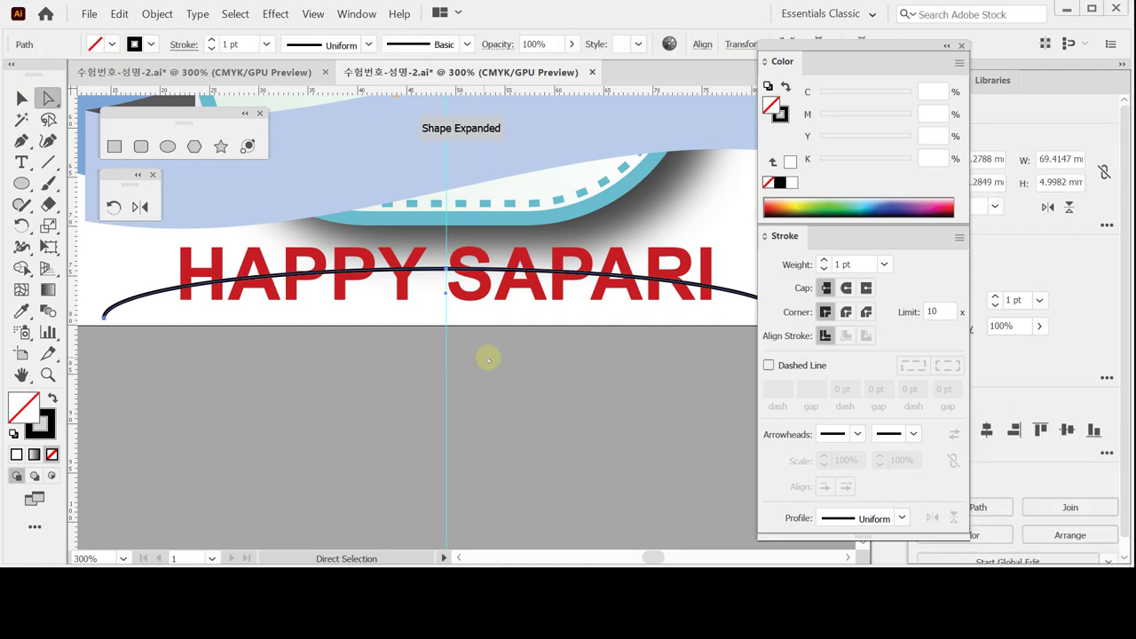
Step: Select the arc together with the outlined "HAPPY SAPARI" lettering and split the letters along it with the Pathfinder Divide operation
{"action": "left_click", "coordinate": [21, 98]}
{"action": "left_click", "coordinate": [270, 281], "text": "shift"}
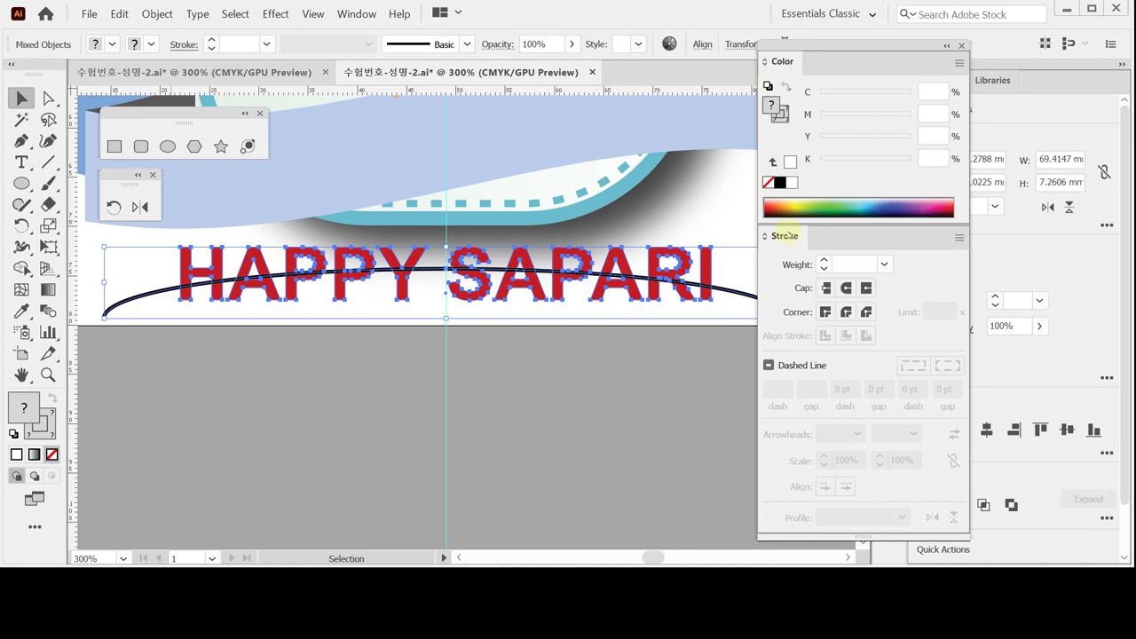
{"action": "left_click", "coordinate": [785, 242]}
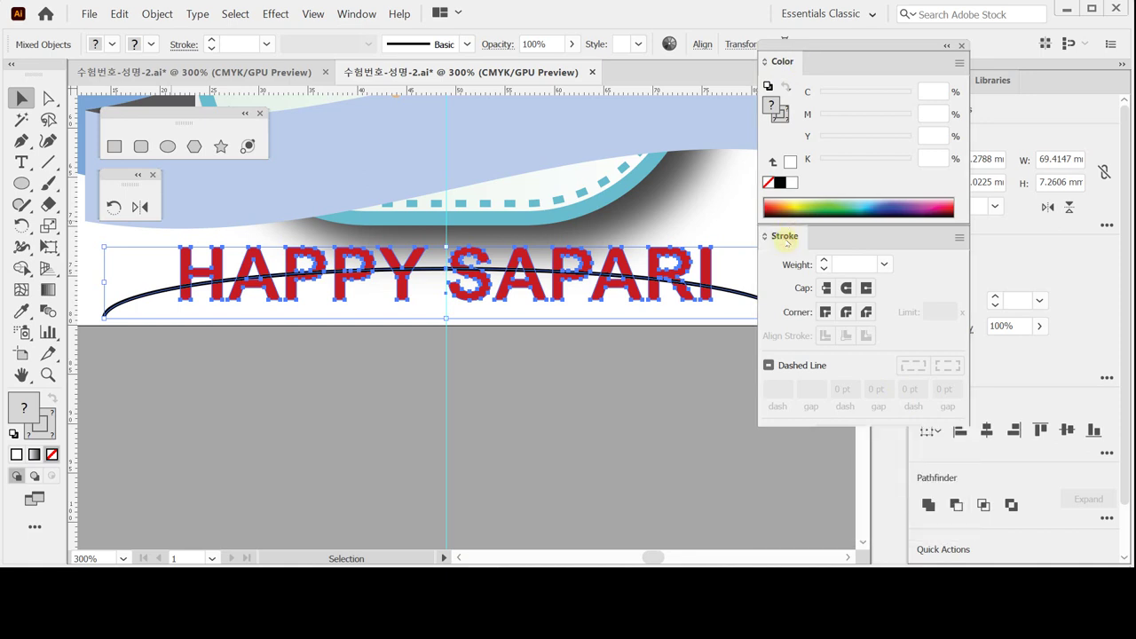
{"action": "left_click", "coordinate": [1107, 517]}
{"action": "left_click", "coordinate": [929, 494]}
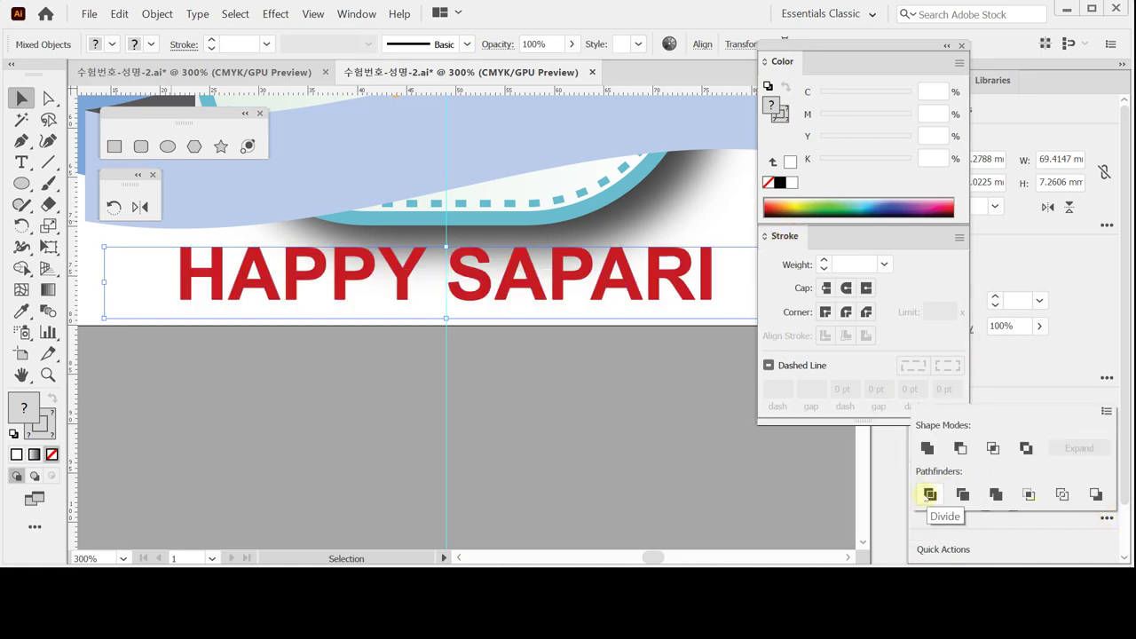
Step: Isolate the divided lettering group, select the upper parts of all letters and nudge them up about 0.2 mm
{"action": "double_click", "coordinate": [480, 282]}
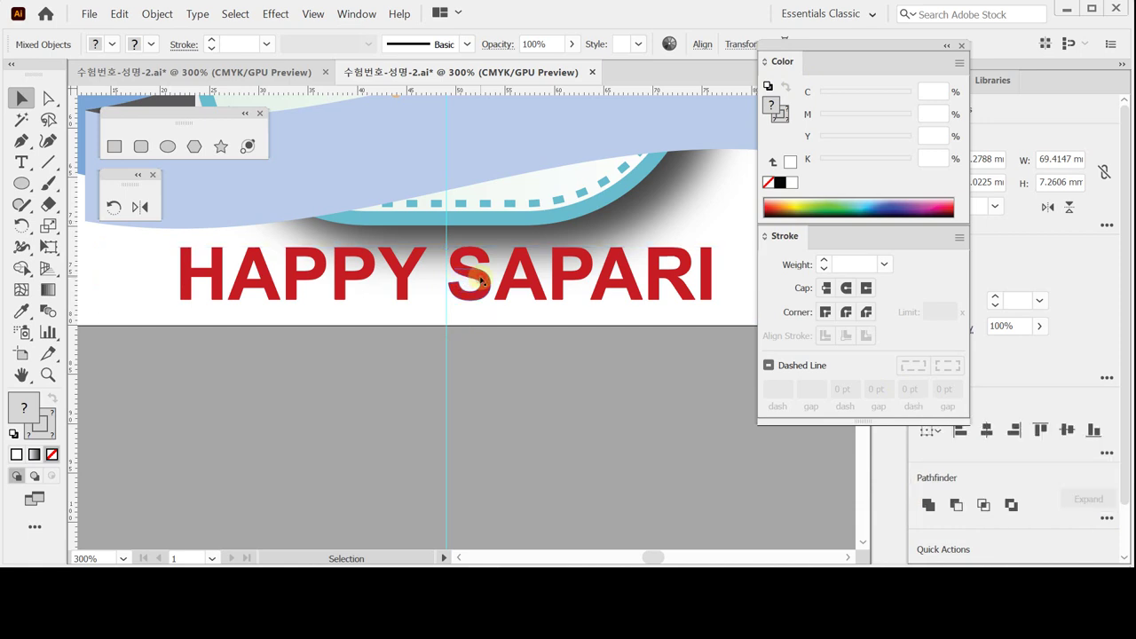
{"action": "left_click_drag", "start_coordinate": [190, 113], "coordinate": [189, 122]}
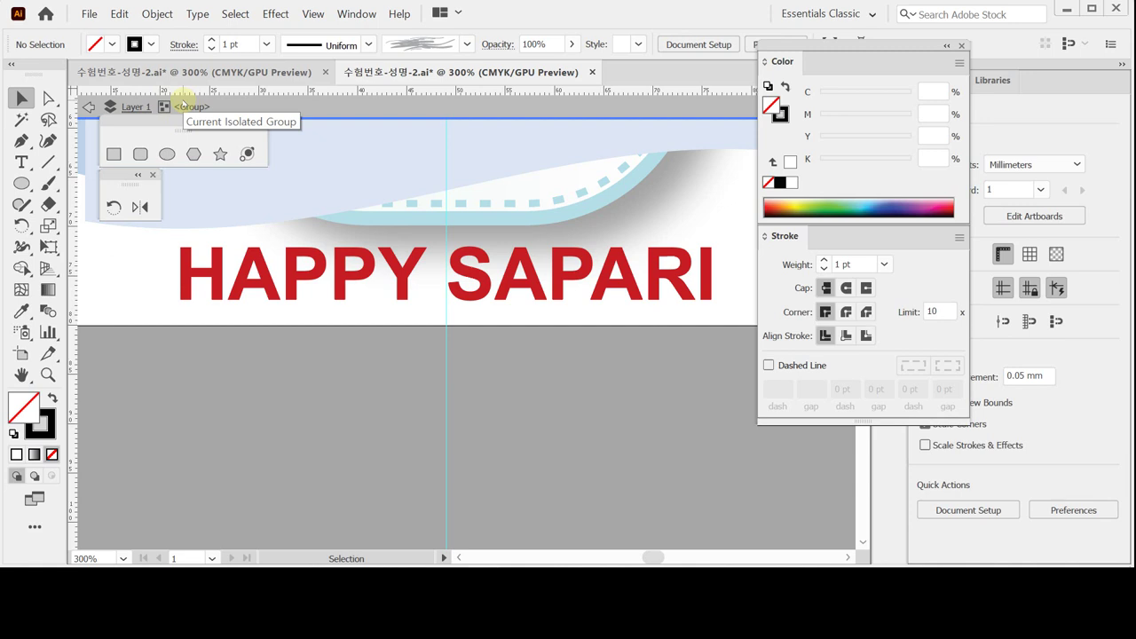
{"action": "left_click", "coordinate": [23, 98]}
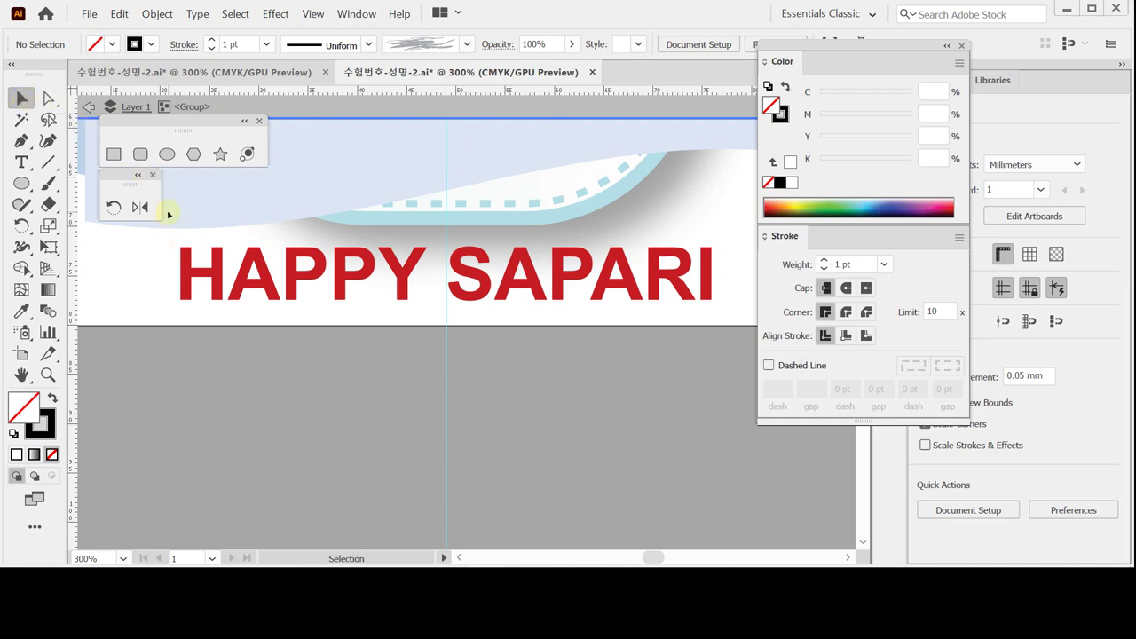
{"action": "left_click_drag", "start_coordinate": [167, 205], "coordinate": [742, 253]}
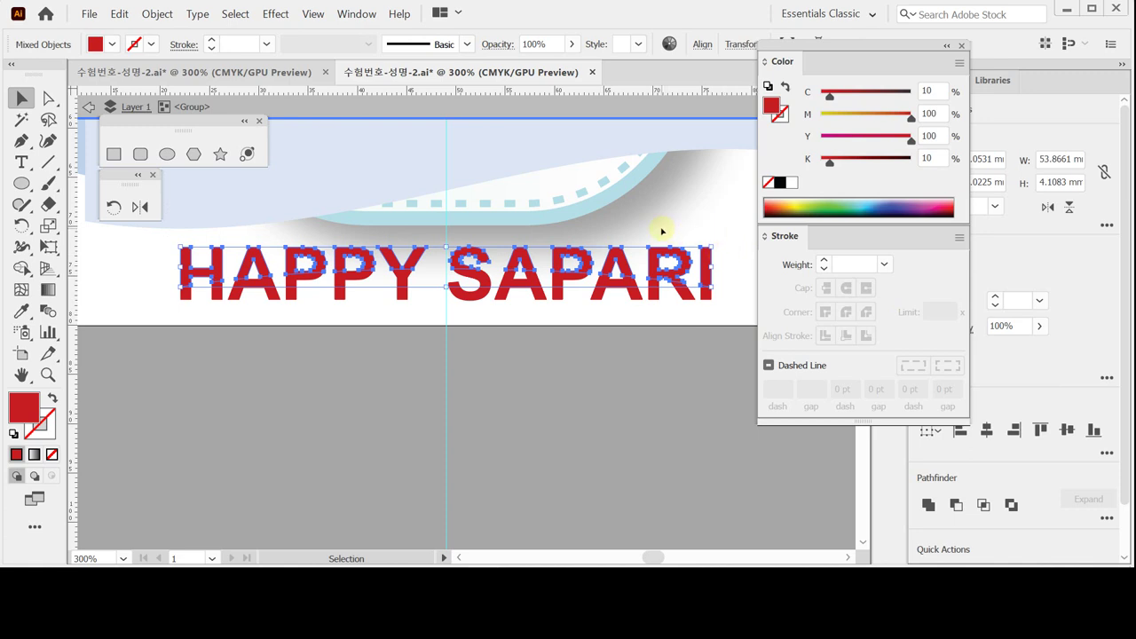
{"action": "key", "text": "Up"}
{"action": "key", "text": "Up"}
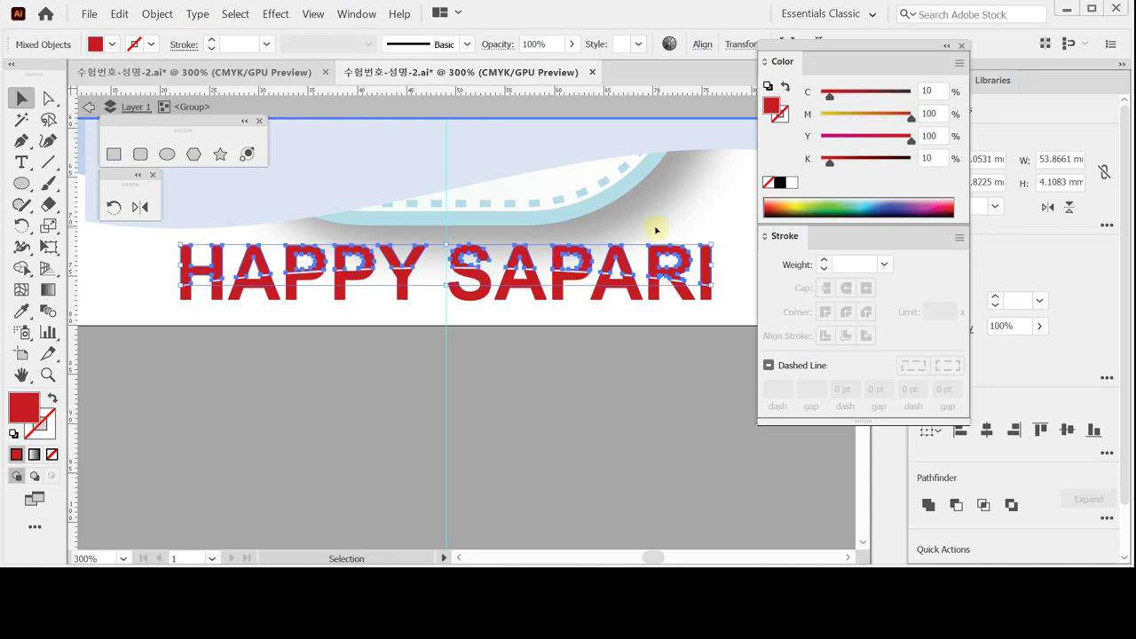
Step: Fill the upper letter parts with green C 90, M 30, Y 90, K 30, leave the group's isolation and deselect
{"action": "left_click", "coordinate": [932, 92]}
{"action": "type", "text": "90"}
{"action": "key", "text": "Tab"}
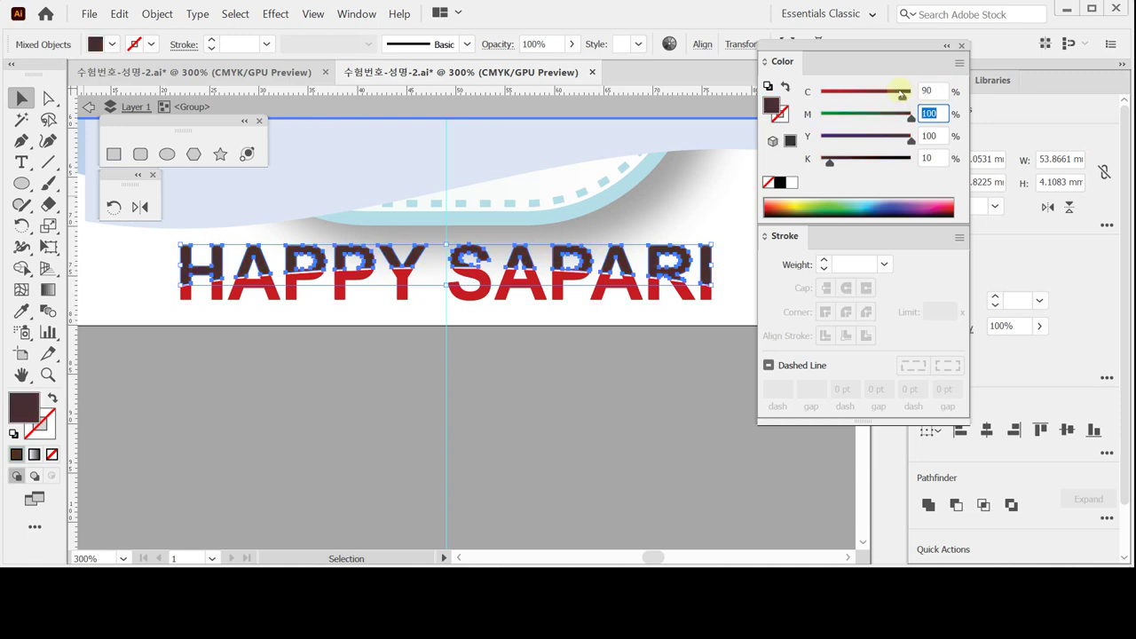
{"action": "type", "text": "30"}
{"action": "key", "text": "Tab"}
{"action": "type", "text": "90"}
{"action": "key", "text": "Tab"}
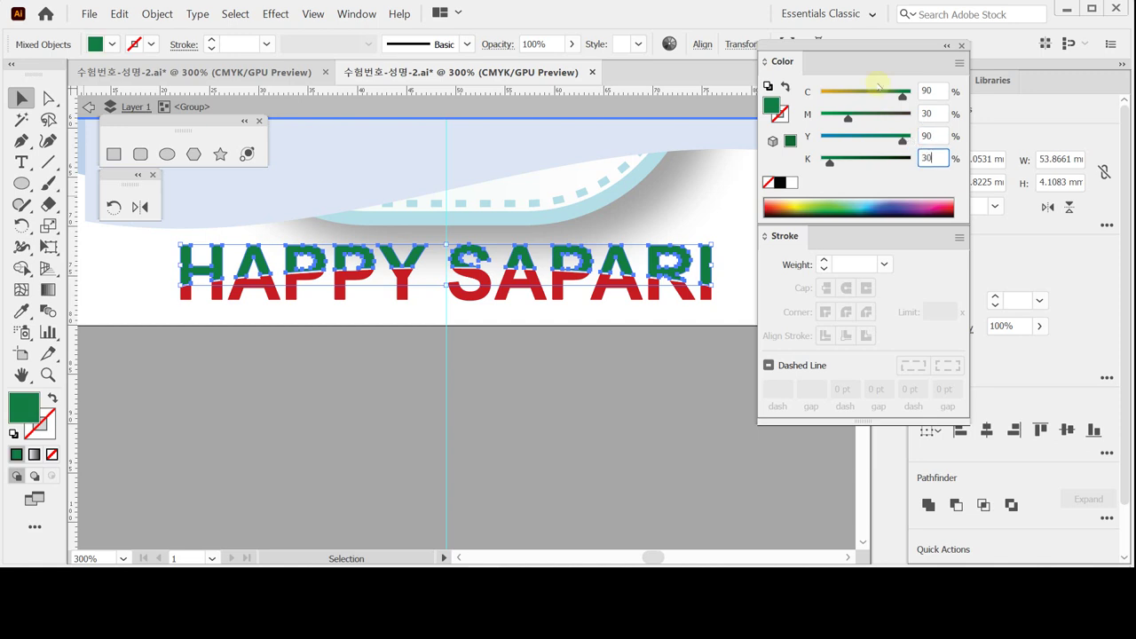
{"action": "type", "text": "30"}
{"action": "key", "text": "Tab"}
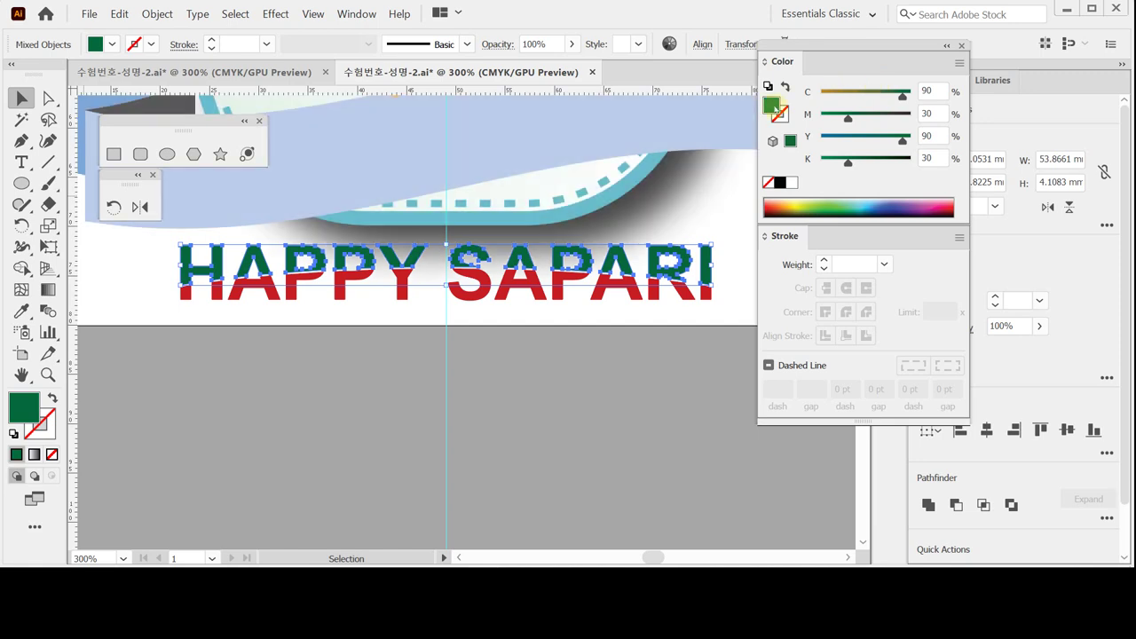
{"action": "left_click", "coordinate": [437, 381]}
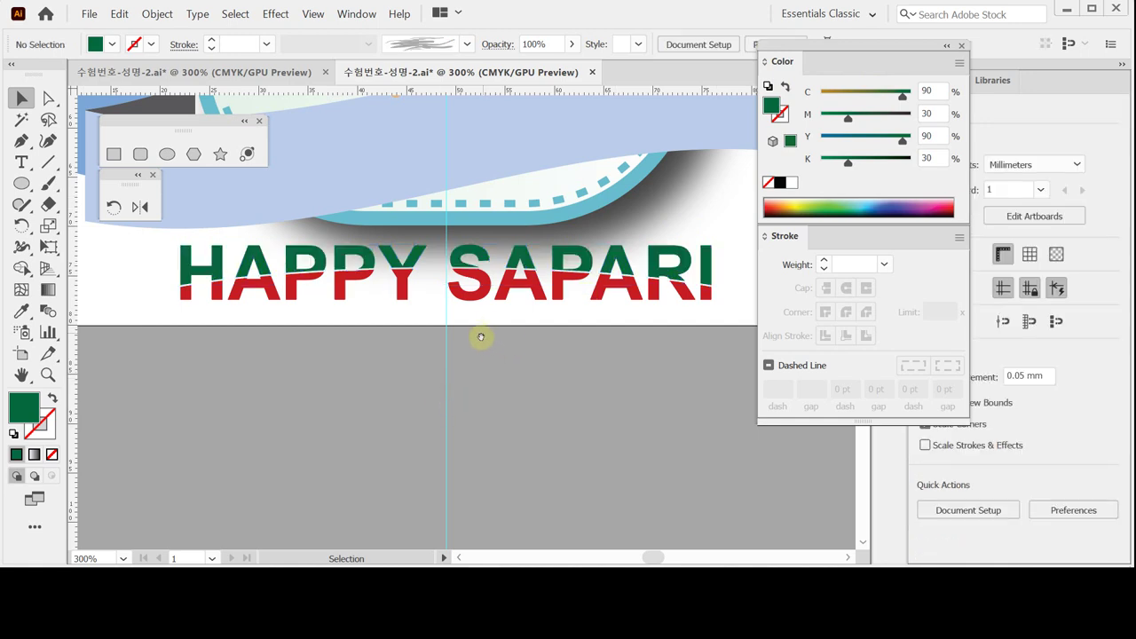
Step: Select the whole two-colour lettering group and rotate it by 10°
{"action": "key", "text": "space"}
{"action": "left_click_drag", "start_coordinate": [489, 327], "coordinate": [492, 435]}
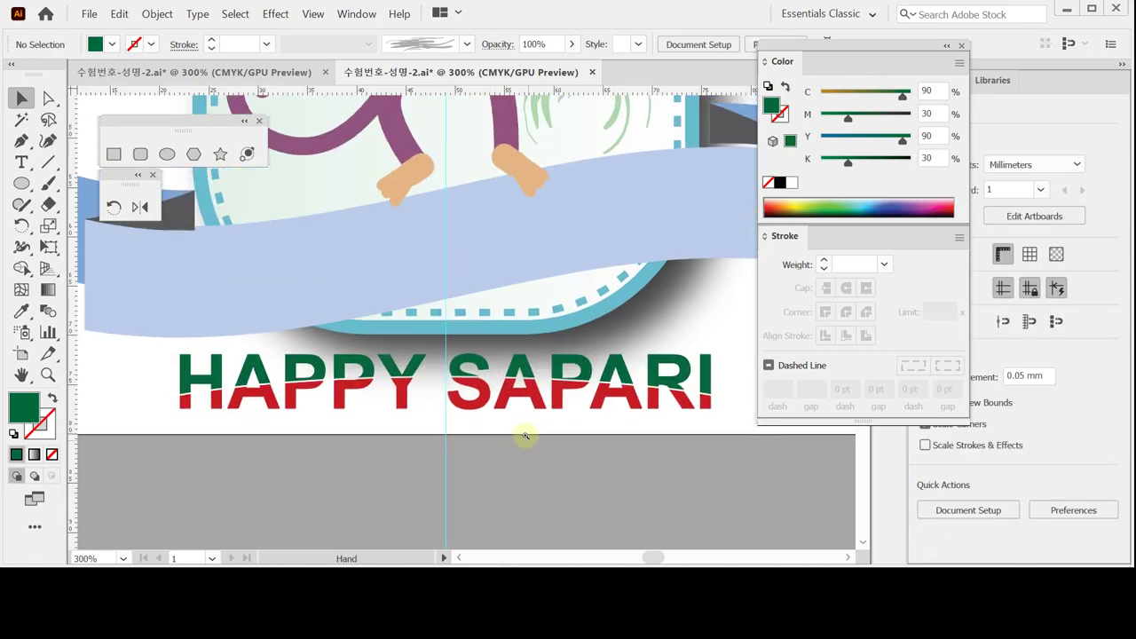
{"action": "key", "text": "ctrl+minus"}
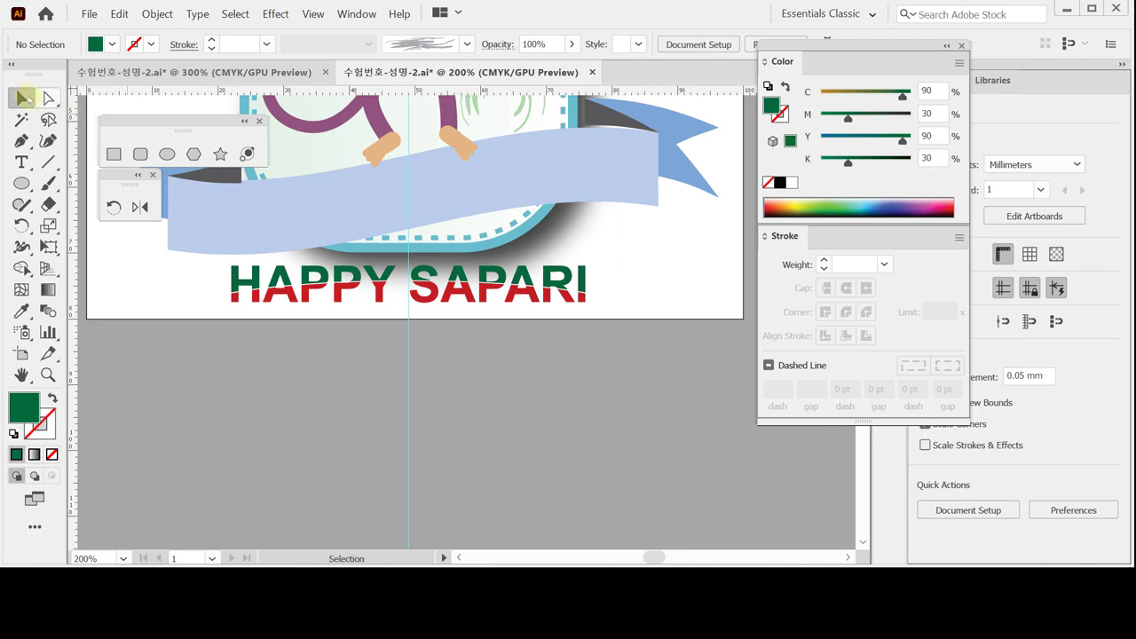
{"action": "left_click", "coordinate": [356, 290]}
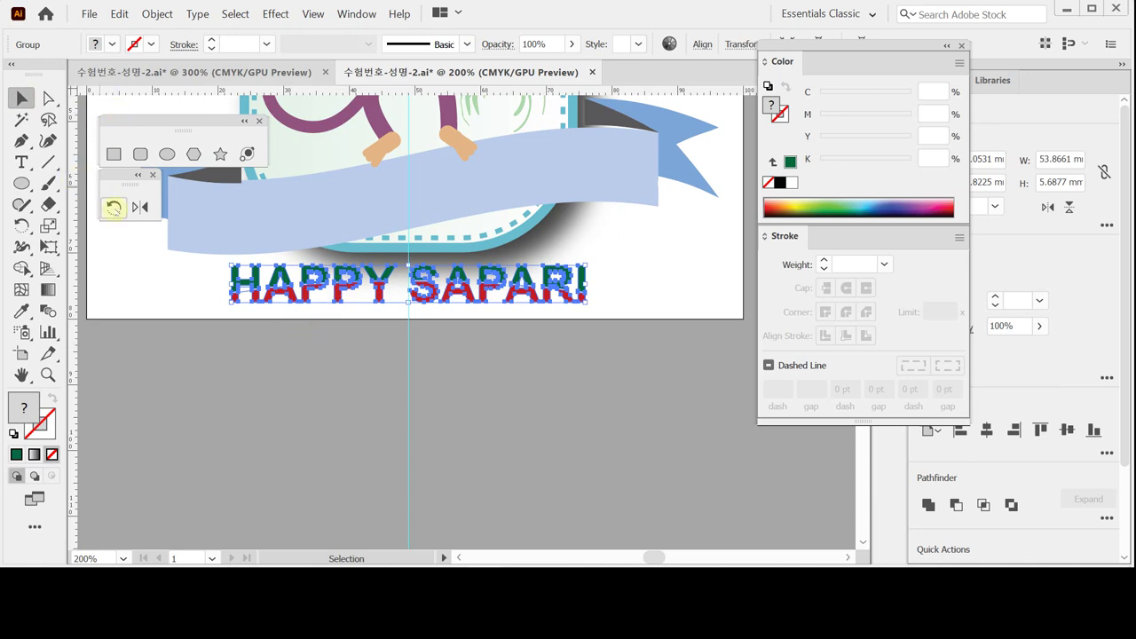
{"action": "left_click", "coordinate": [113, 207]}
{"action": "double_click", "coordinate": [114, 207]}
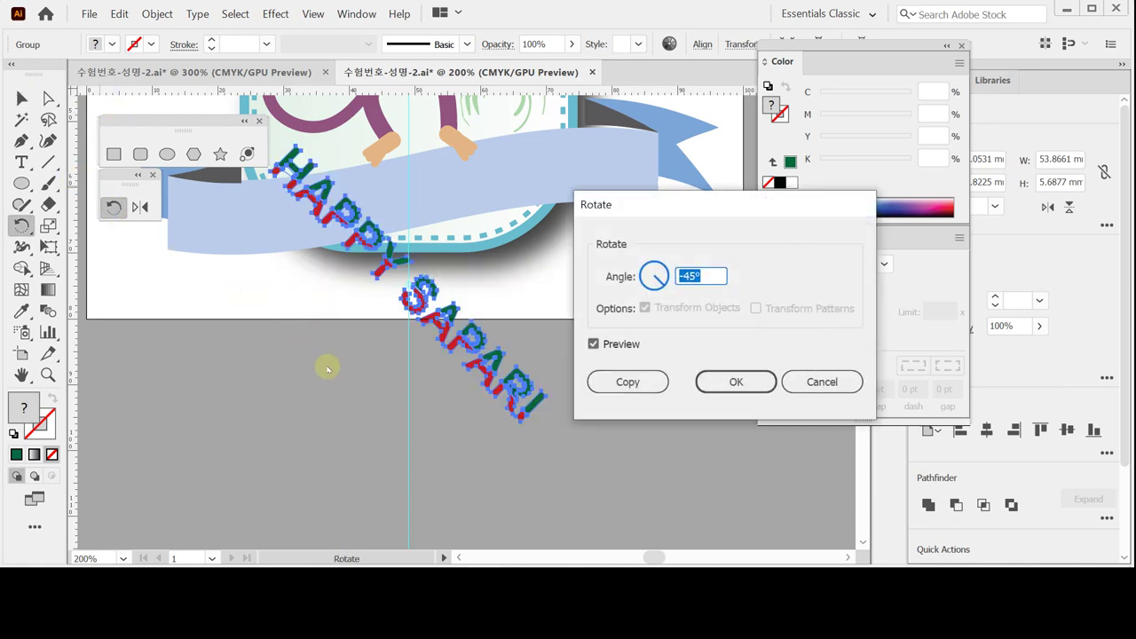
{"action": "left_click_drag", "start_coordinate": [619, 210], "coordinate": [616, 213]}
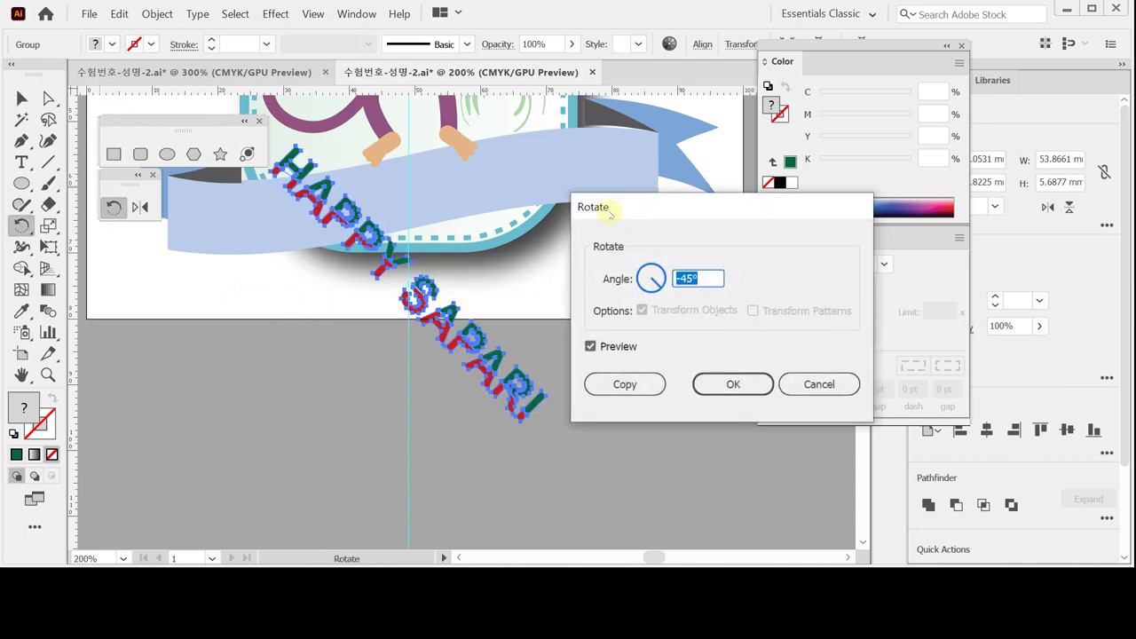
{"action": "type", "text": "10"}
{"action": "key", "text": "Return"}
{"action": "left_click", "coordinate": [21, 99]}
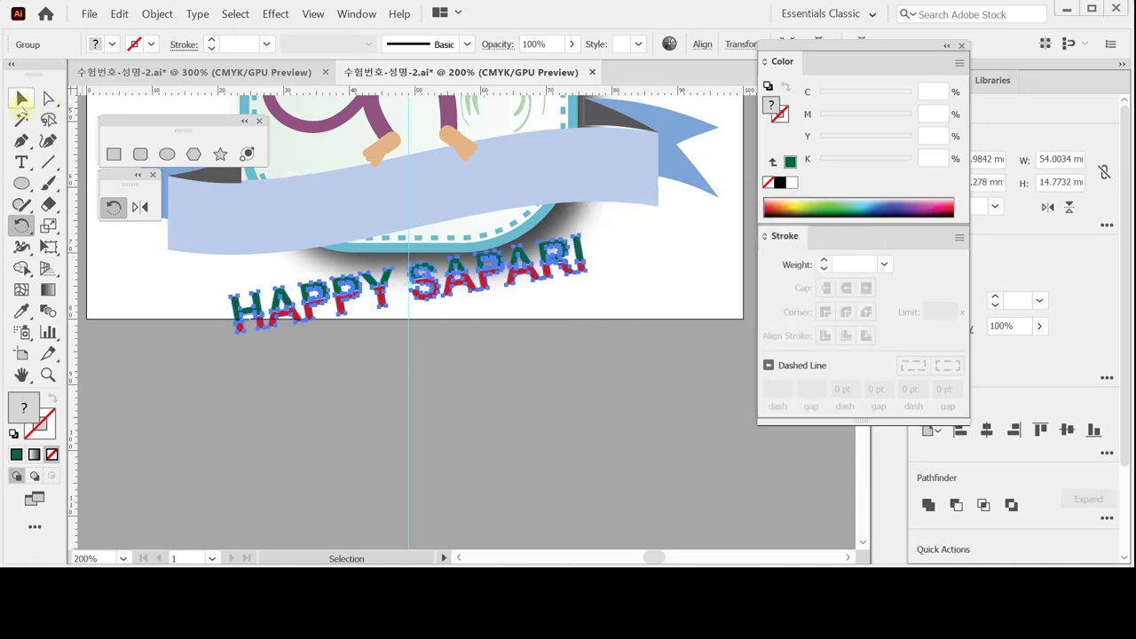
Step: Move the rotated lettering up onto the blue ribbon, deselect it and fit the whole artboard in view
{"action": "left_click_drag", "start_coordinate": [470, 275], "coordinate": [481, 189]}
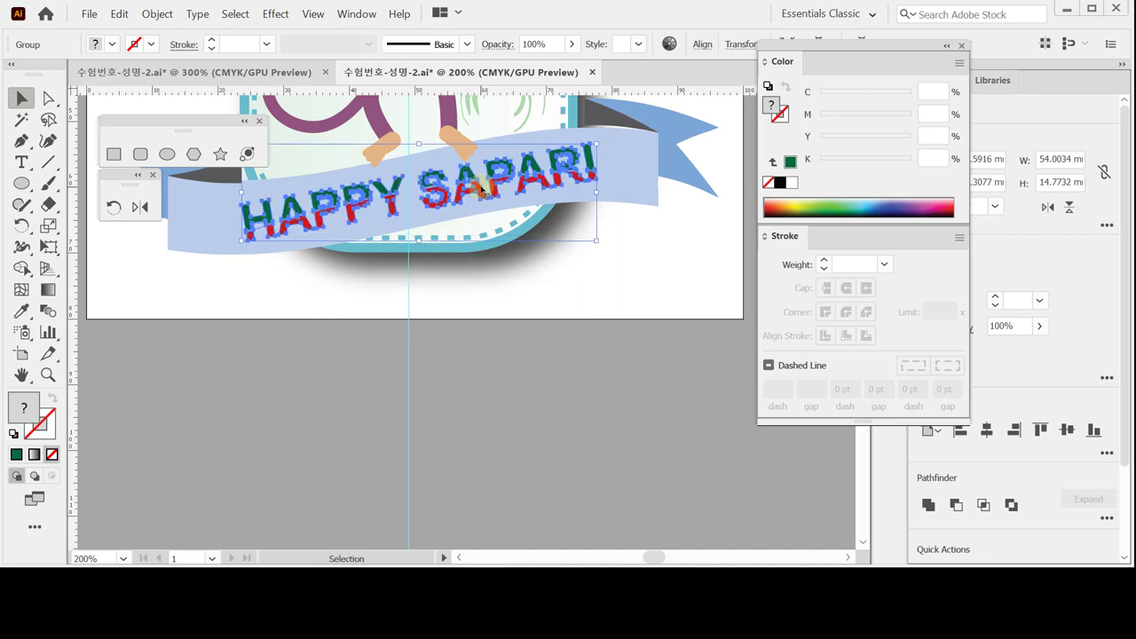
{"action": "left_click", "coordinate": [543, 345]}
{"action": "left_click_drag", "start_coordinate": [532, 323], "coordinate": [536, 349]}
{"action": "key", "text": "space"}
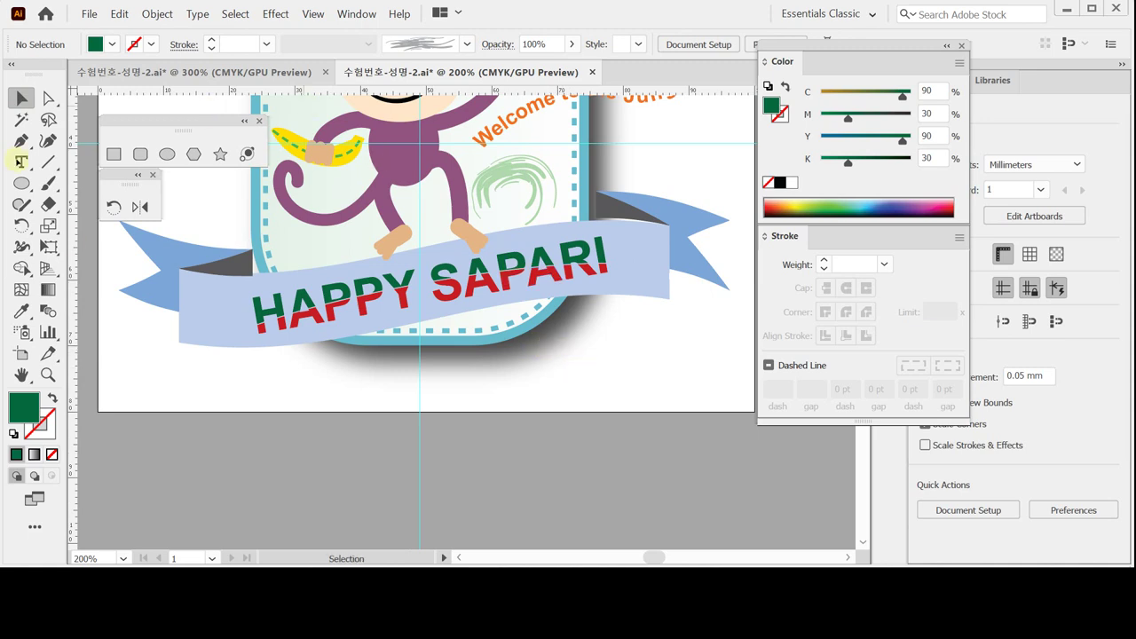
{"action": "left_click", "coordinate": [22, 374]}
{"action": "double_click", "coordinate": [22, 373]}
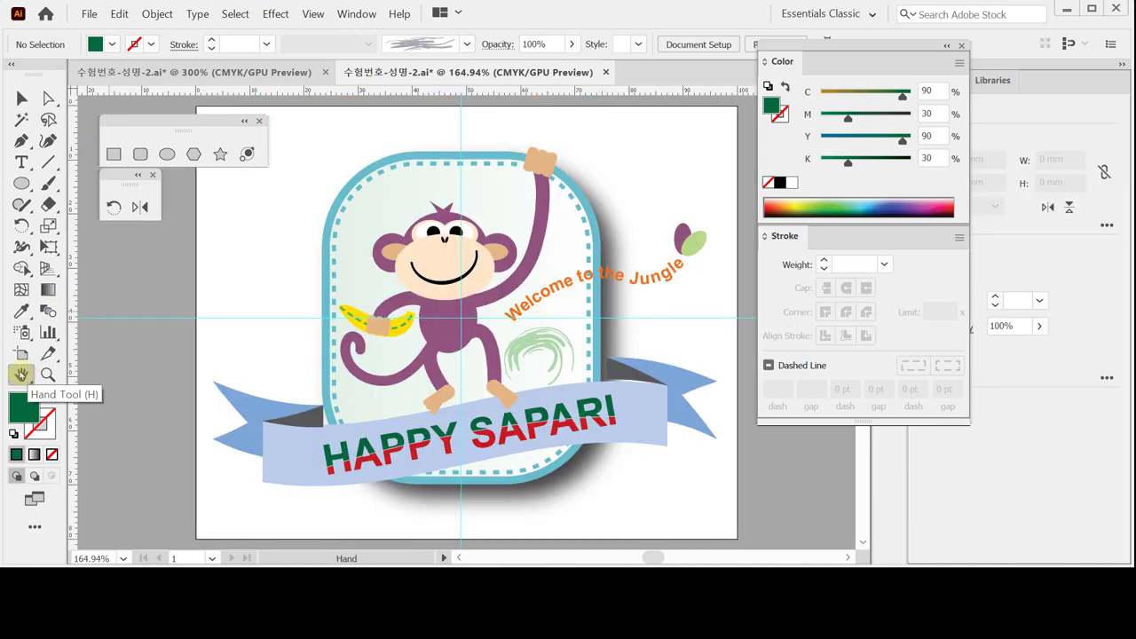
{"action": "left_click", "coordinate": [24, 373]}
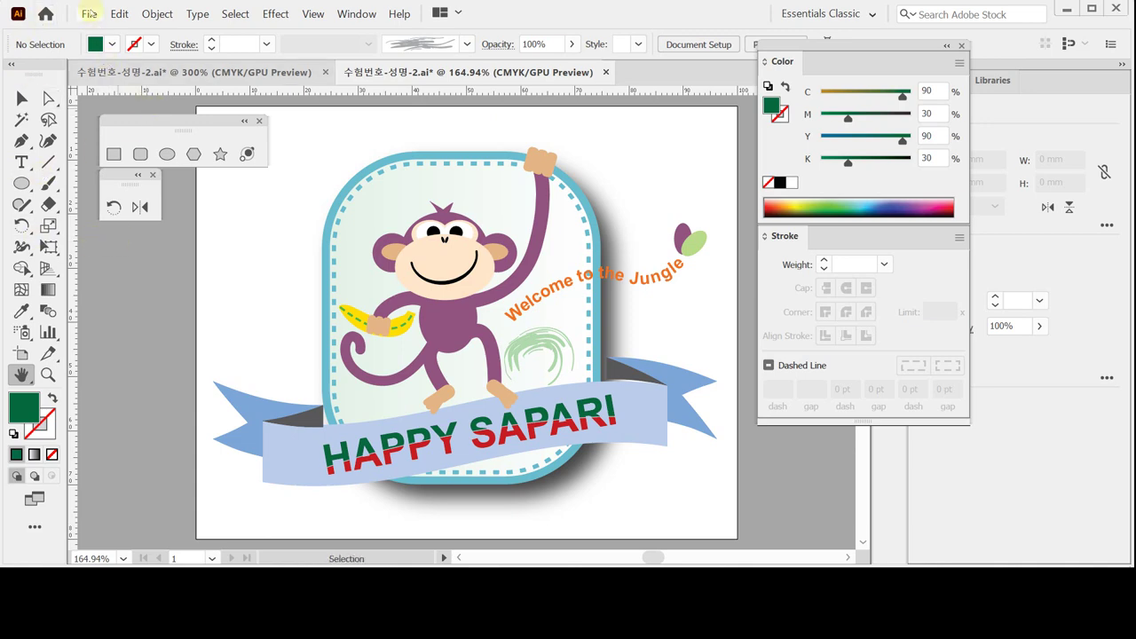
Step: Save the document as 수험번호-성명-2.ai in the GTQ folder in Illustrator 2020 format, replacing the existing file
{"action": "left_click", "coordinate": [89, 13]}
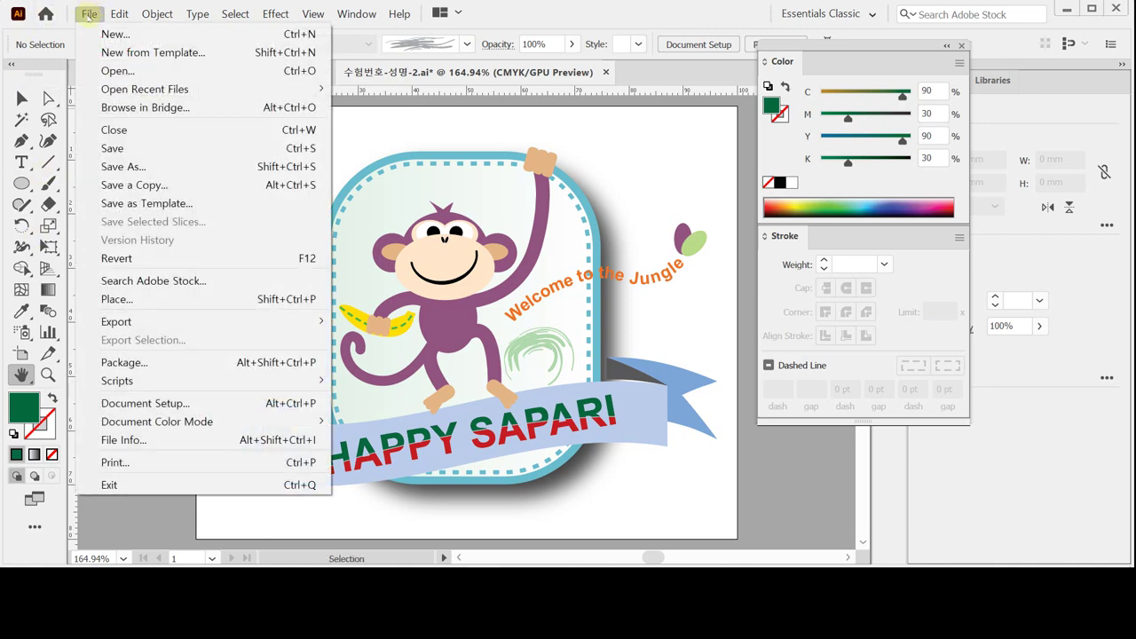
{"action": "left_click", "coordinate": [147, 166]}
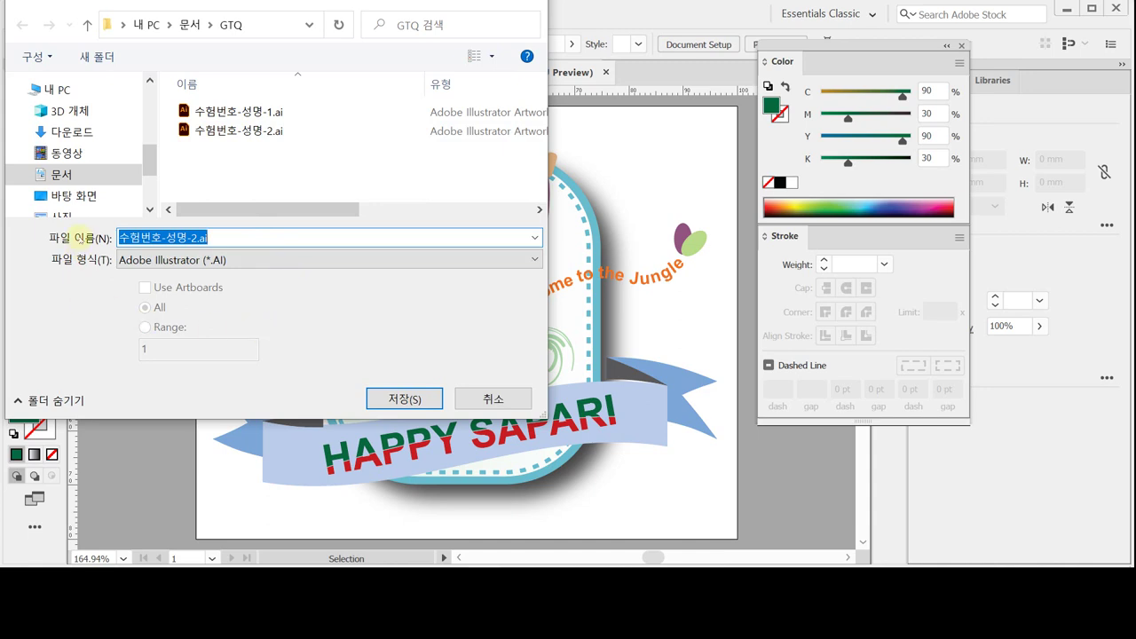
{"action": "left_click", "coordinate": [404, 399]}
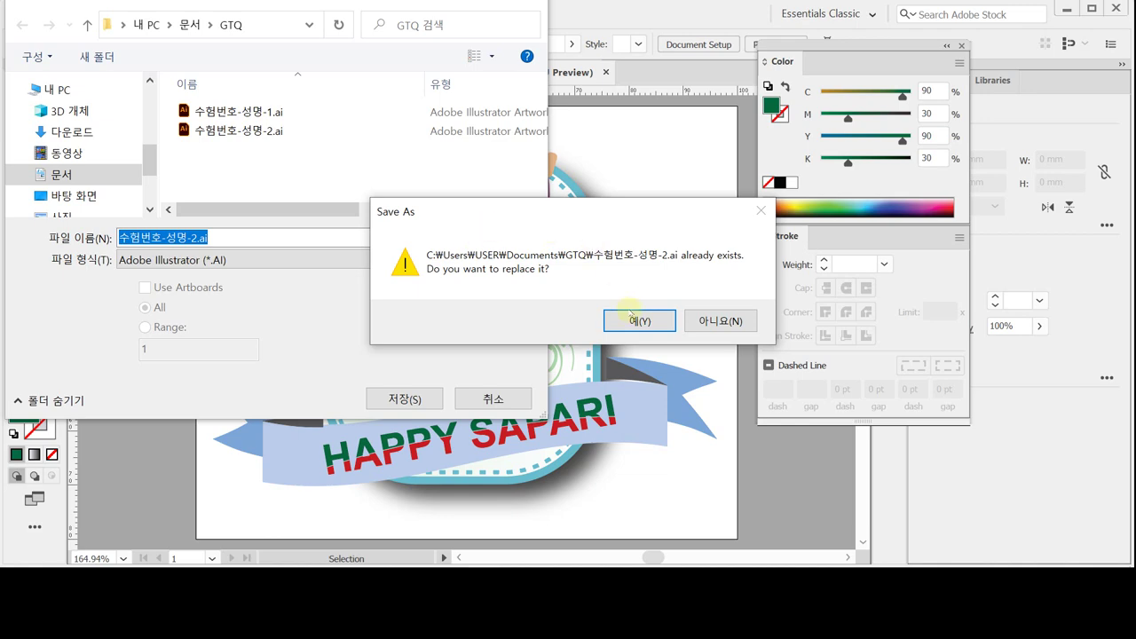
{"action": "left_click", "coordinate": [640, 320]}
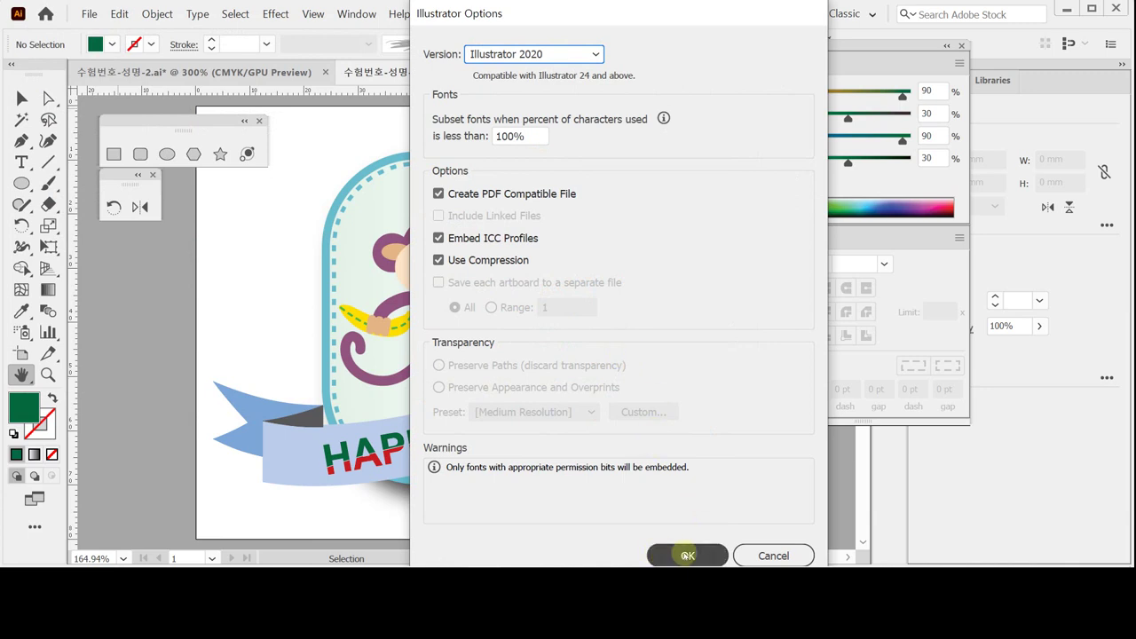
{"action": "left_click", "coordinate": [688, 554]}
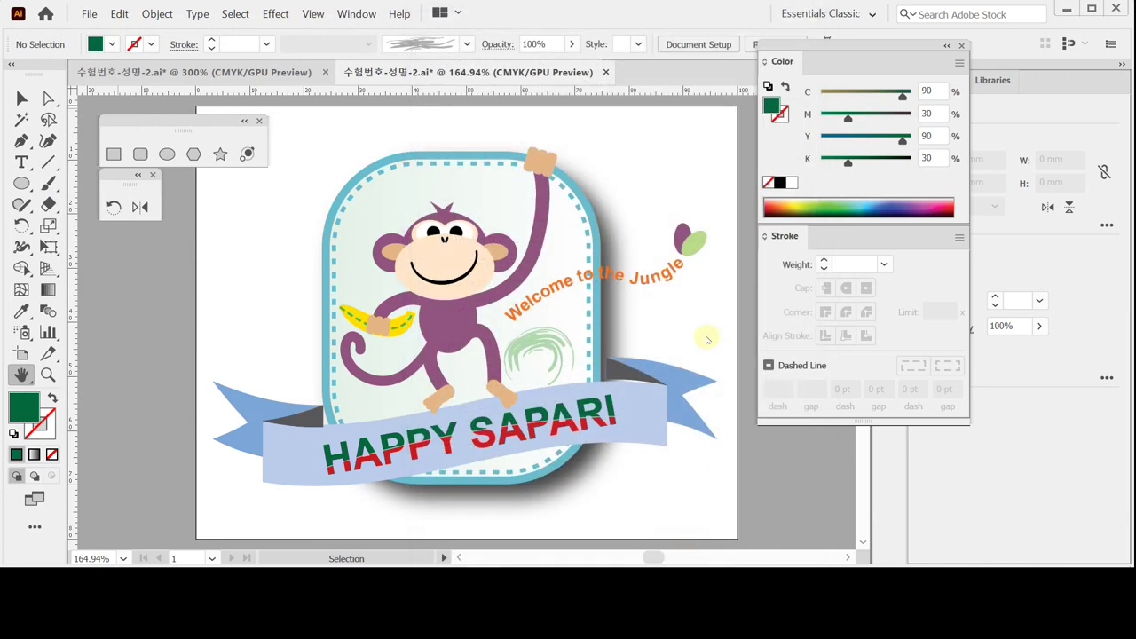